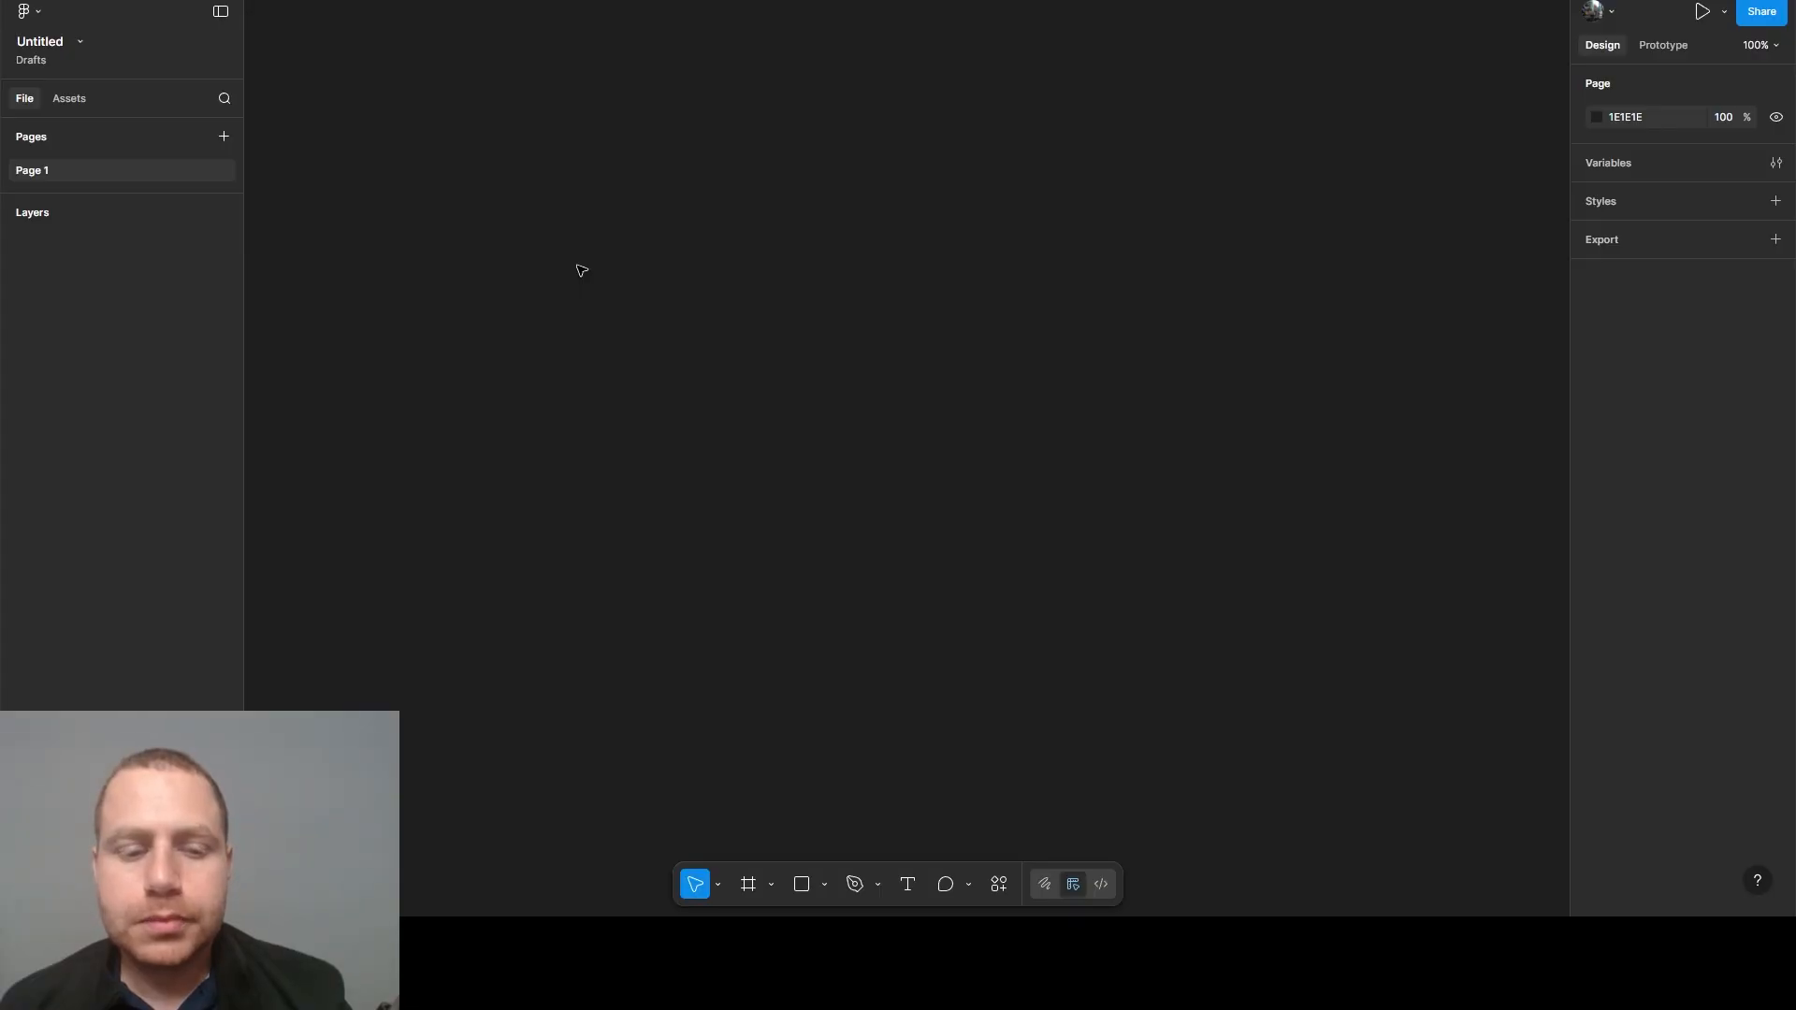
- Create a first color variable, name its collection Primitives, and enlarge the variables window
{"action": "left_click", "coordinate": [1775, 163]}
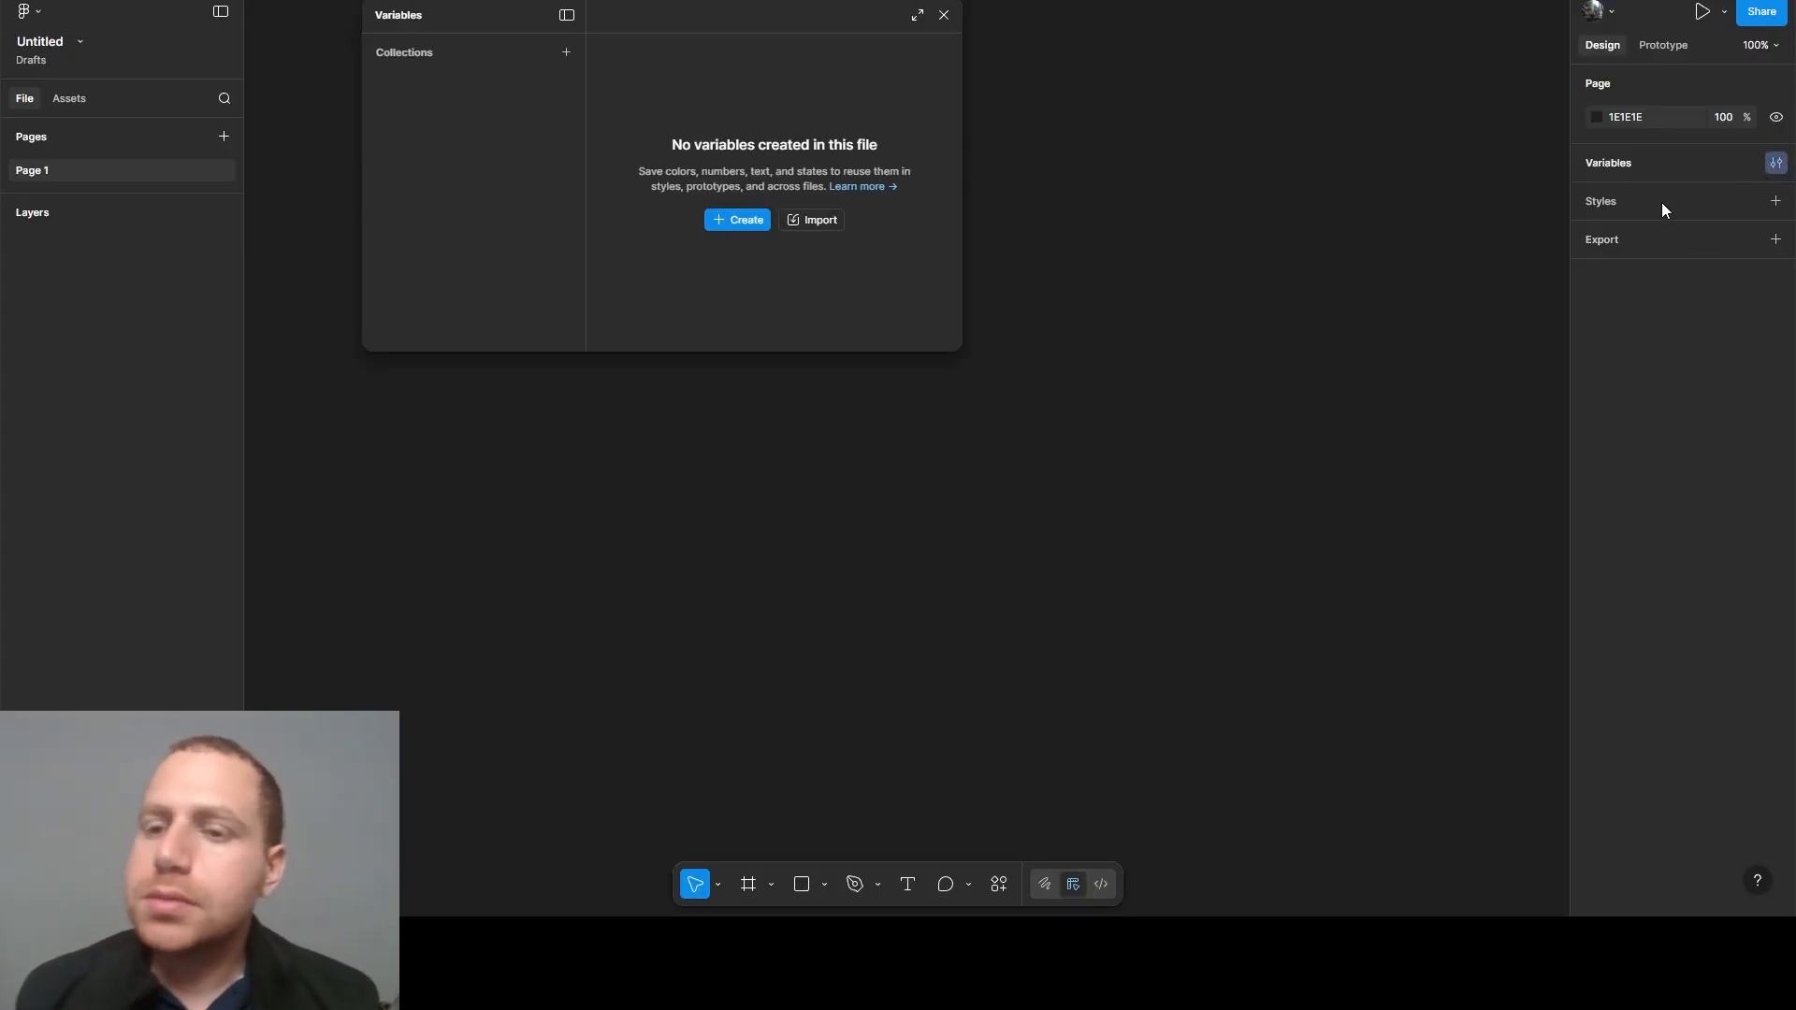
{"action": "left_click", "coordinate": [744, 222]}
{"action": "left_click", "coordinate": [757, 254]}
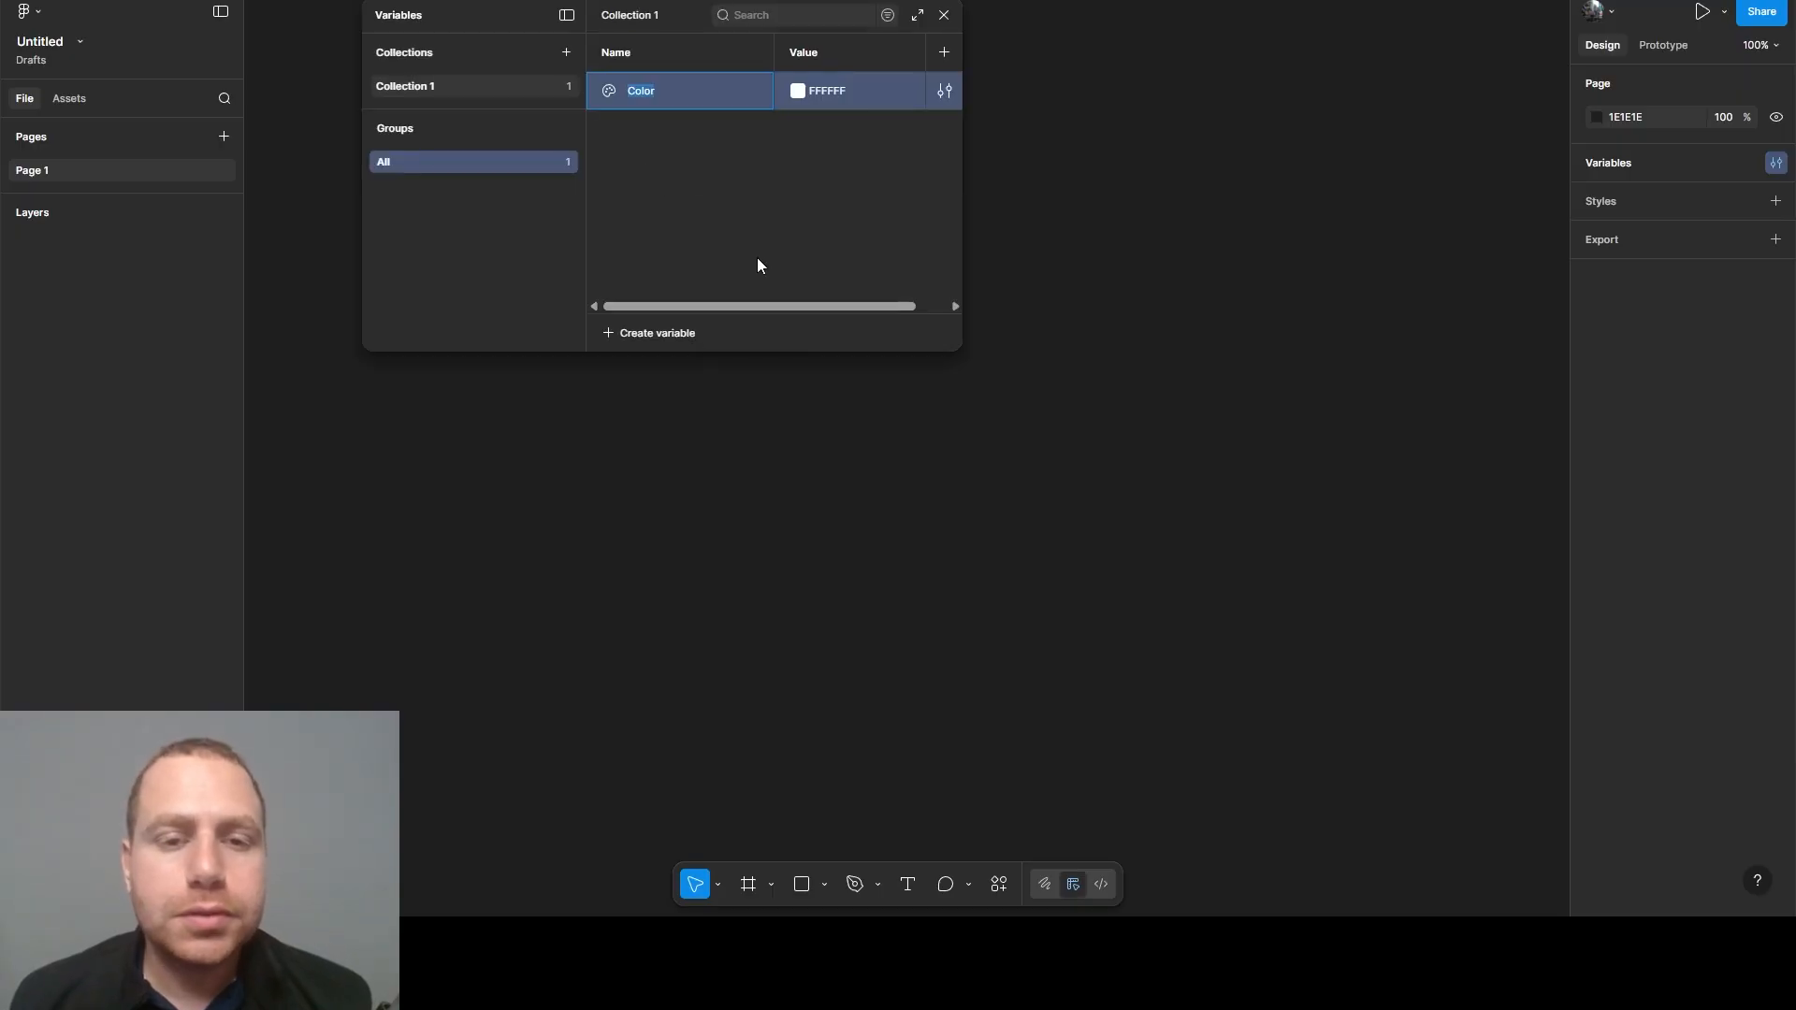
{"action": "double_click", "coordinate": [410, 88]}
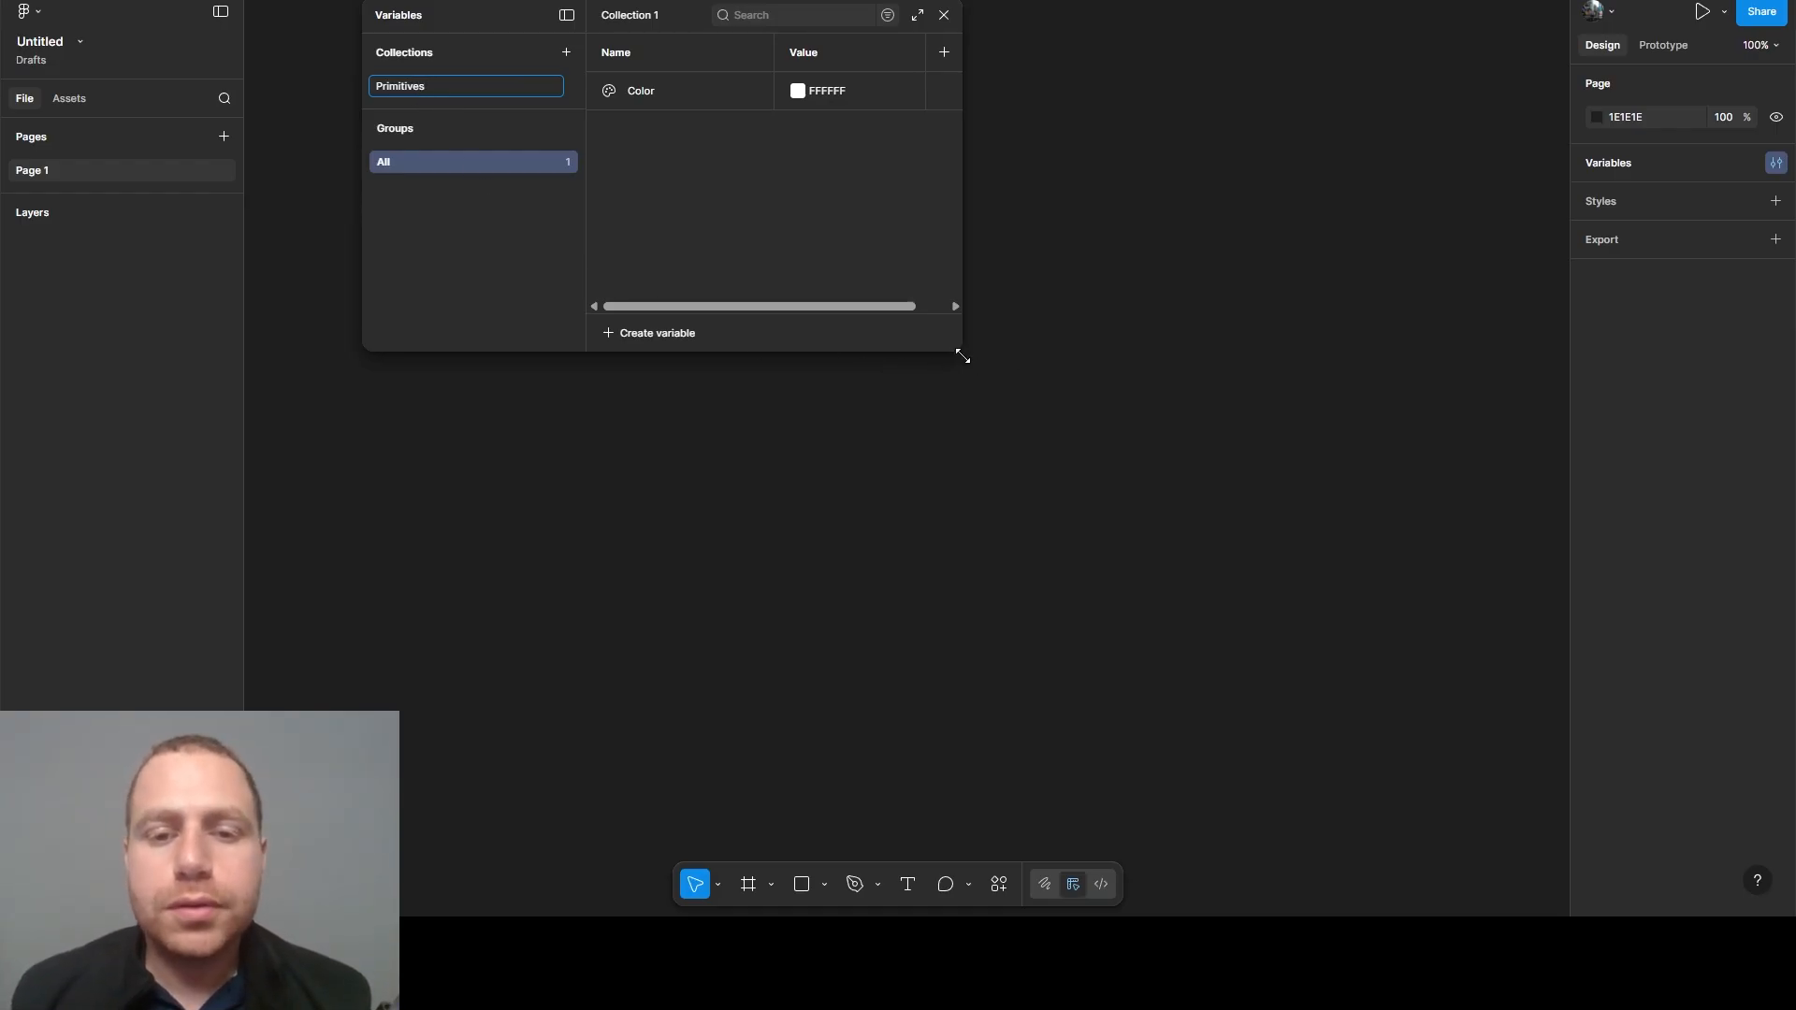
{"action": "left_click_drag", "start_coordinate": [958, 356], "coordinate": [1434, 874]}
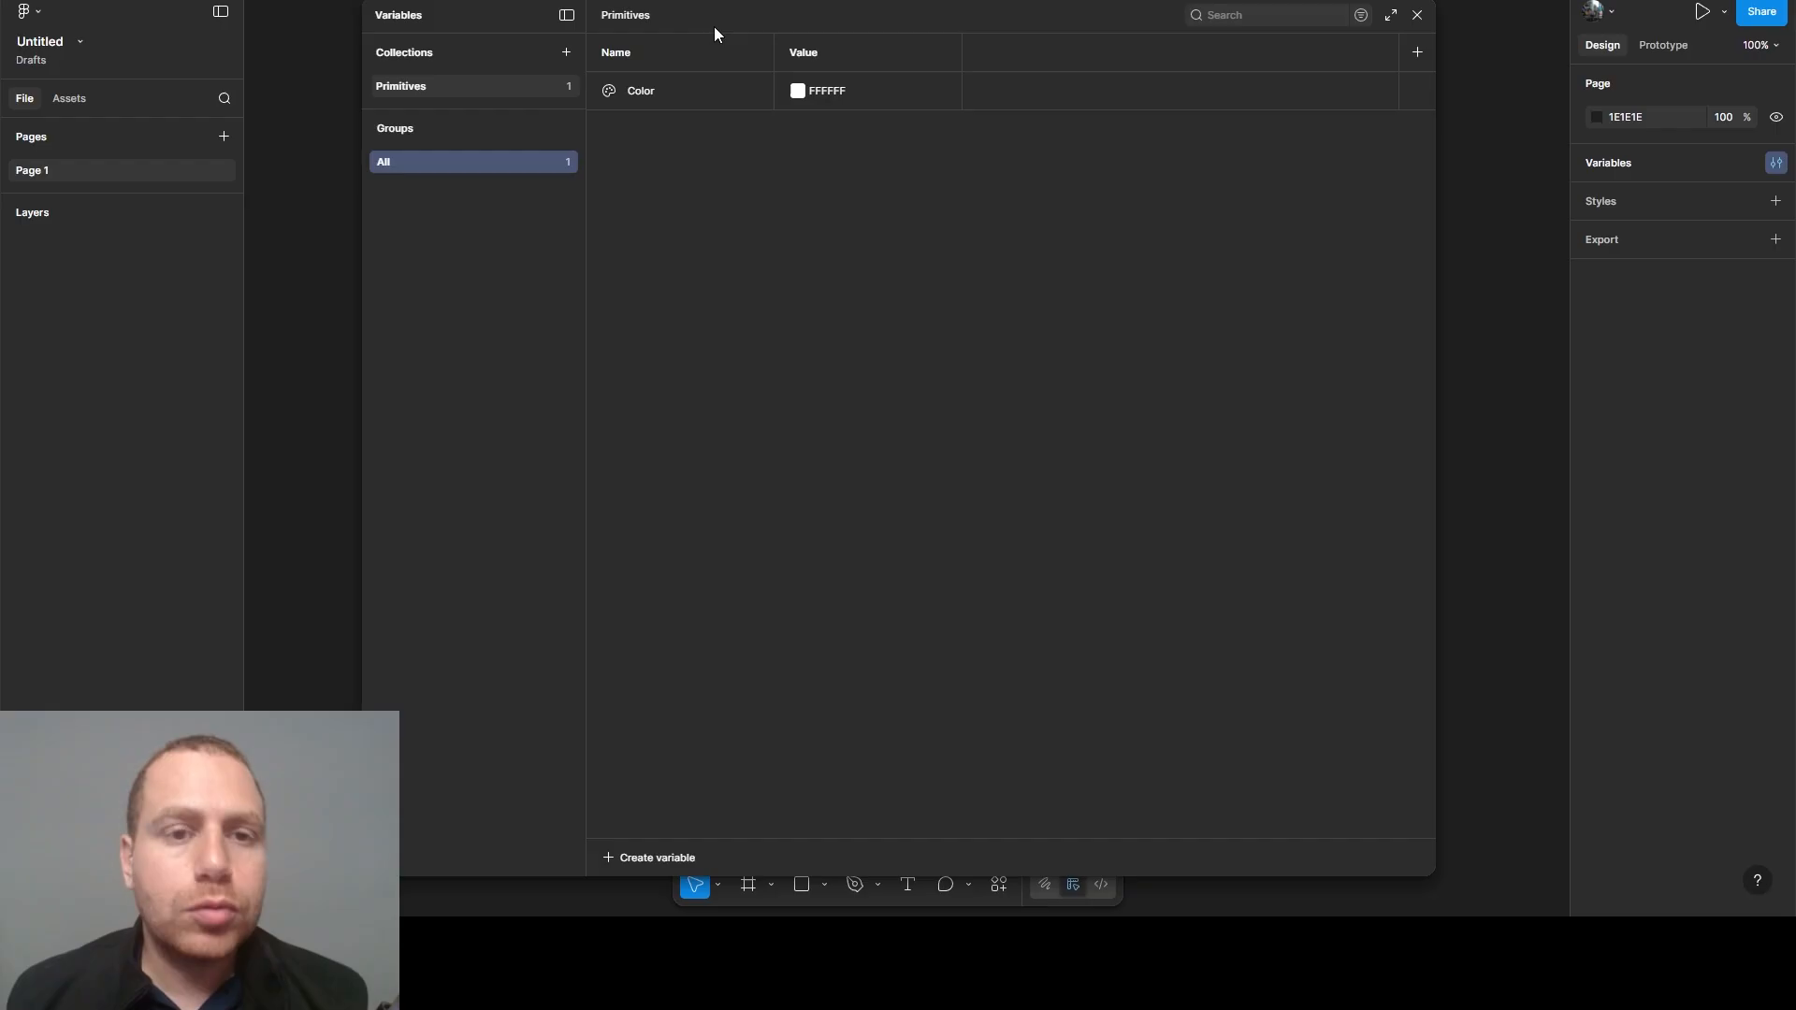
{"action": "left_click_drag", "start_coordinate": [733, 26], "coordinate": [719, 19]}
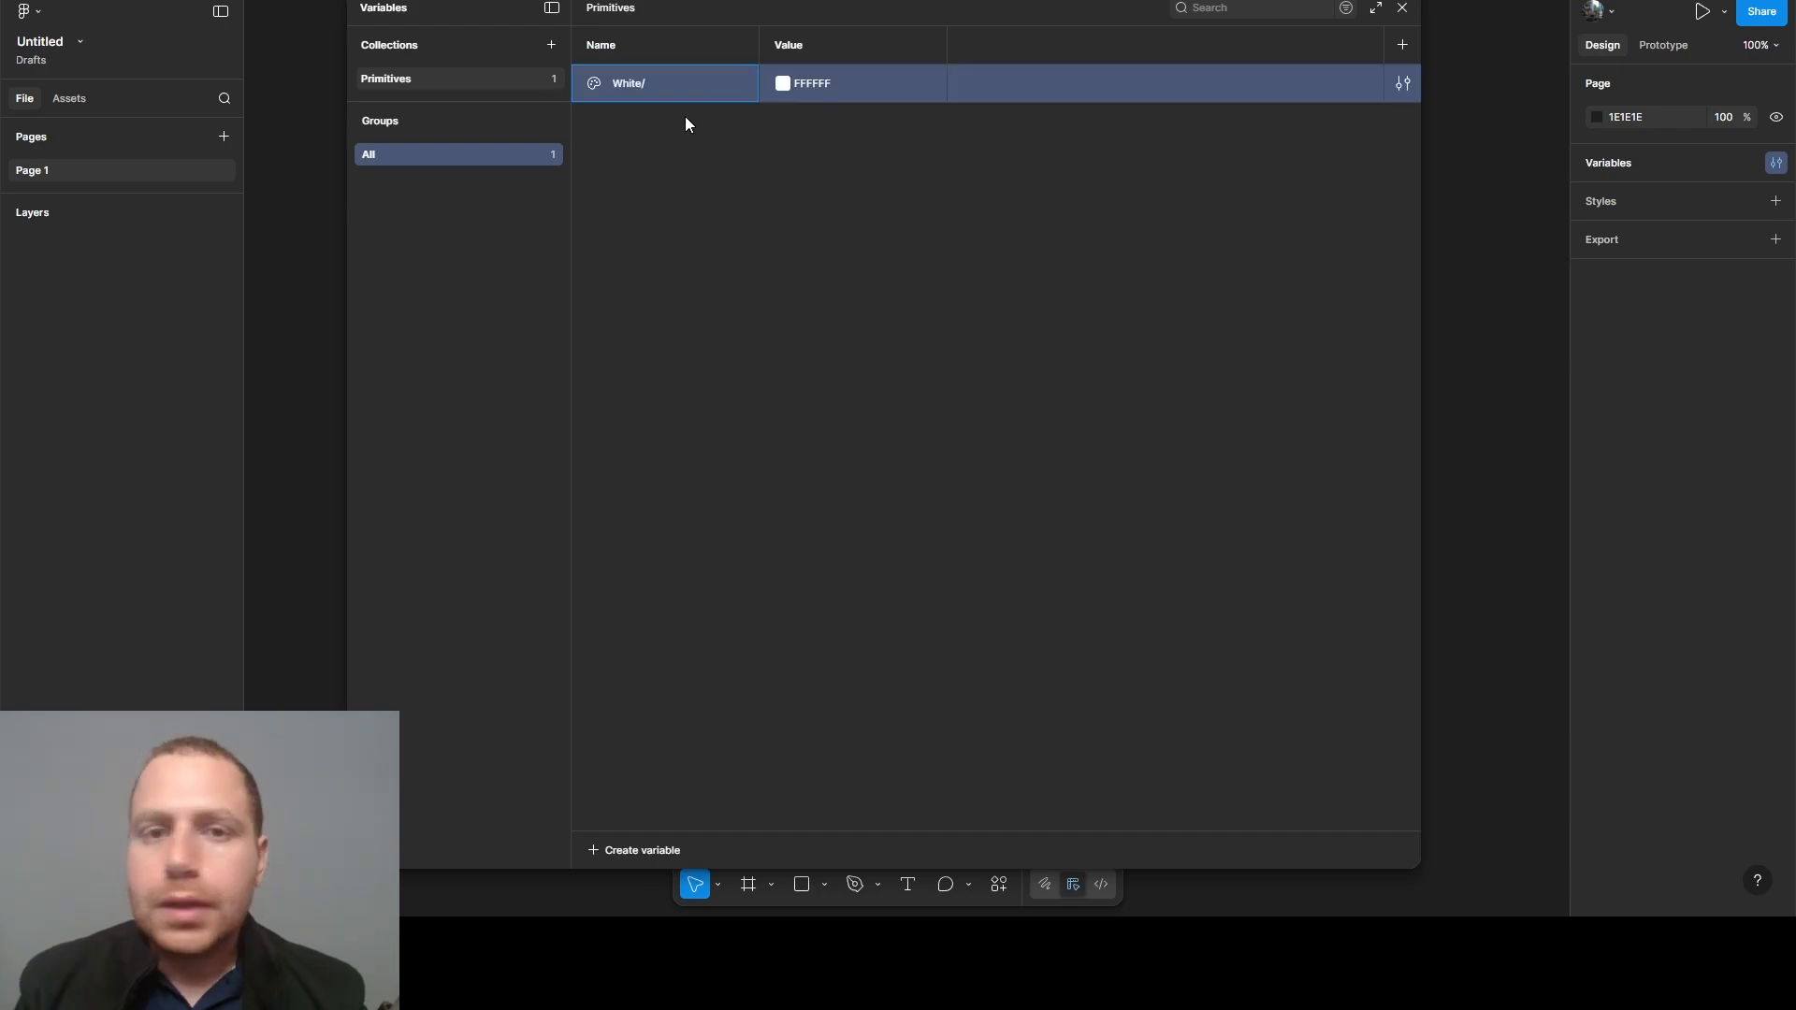
- Rename the color variable as Base/White to place White in a Base group
{"action": "type", "text": "Base/W"}
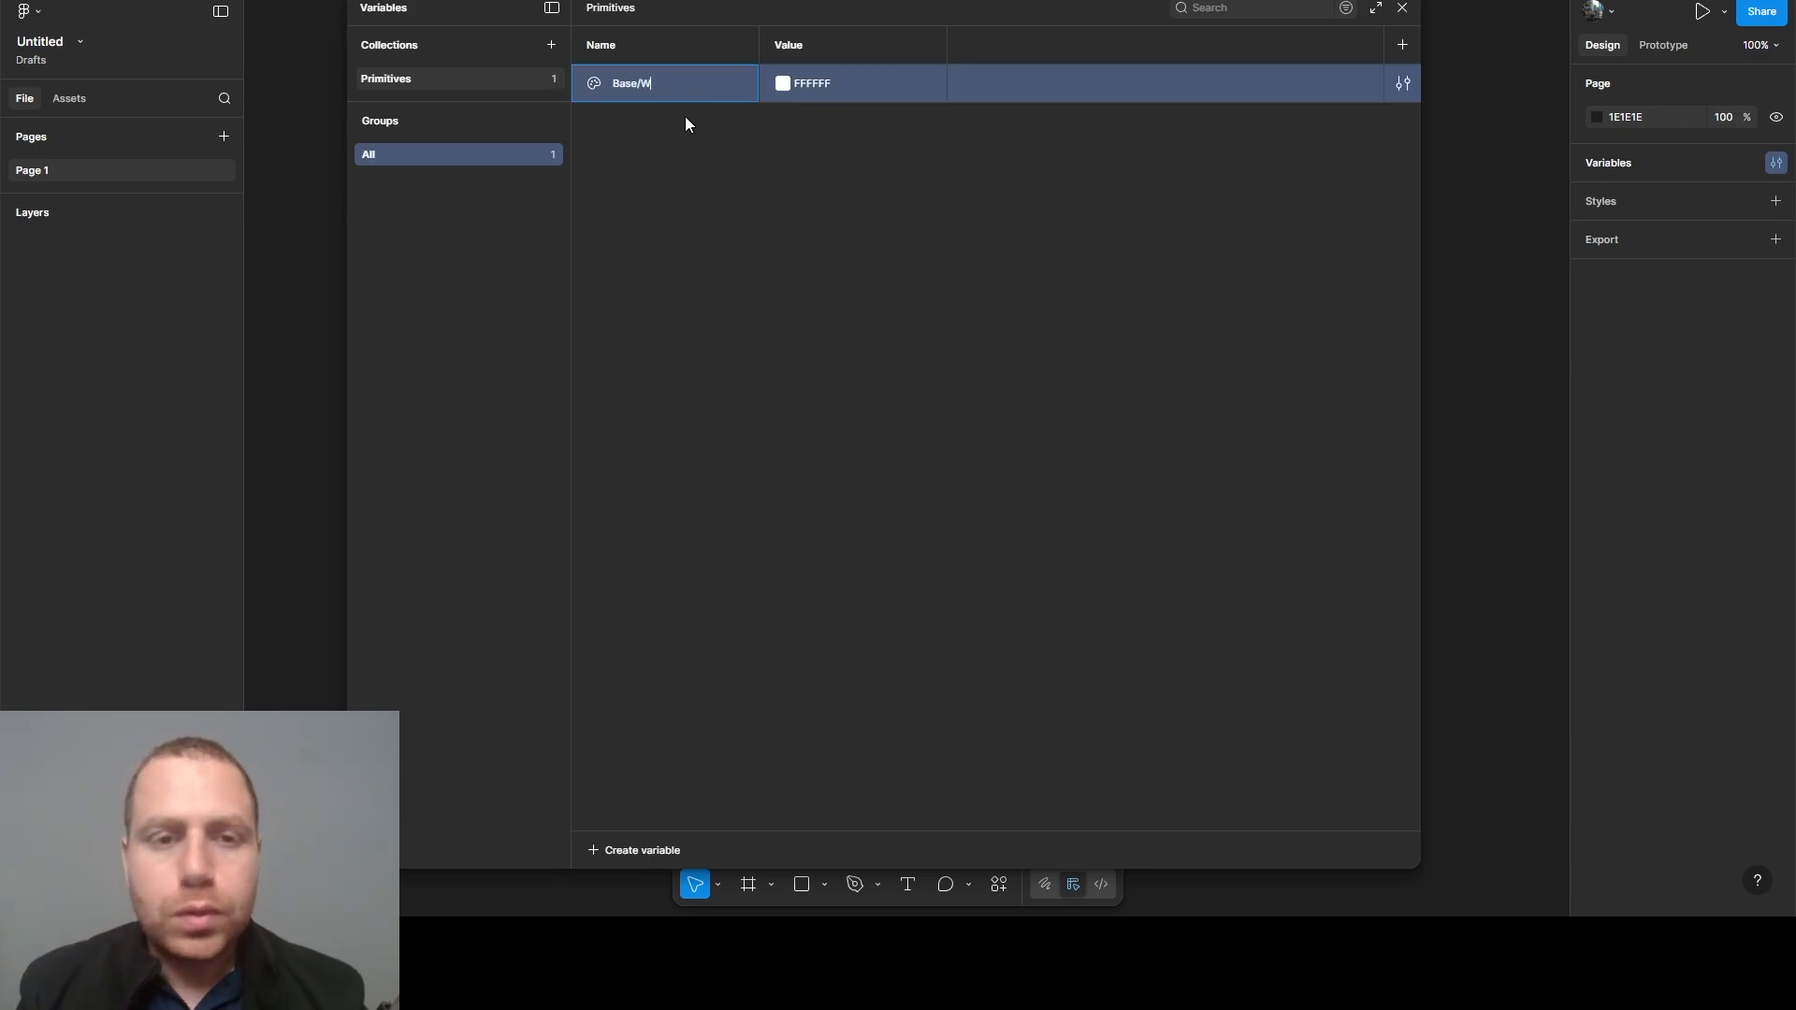
{"action": "type", "text": "hite"}
{"action": "key", "text": "Return"}
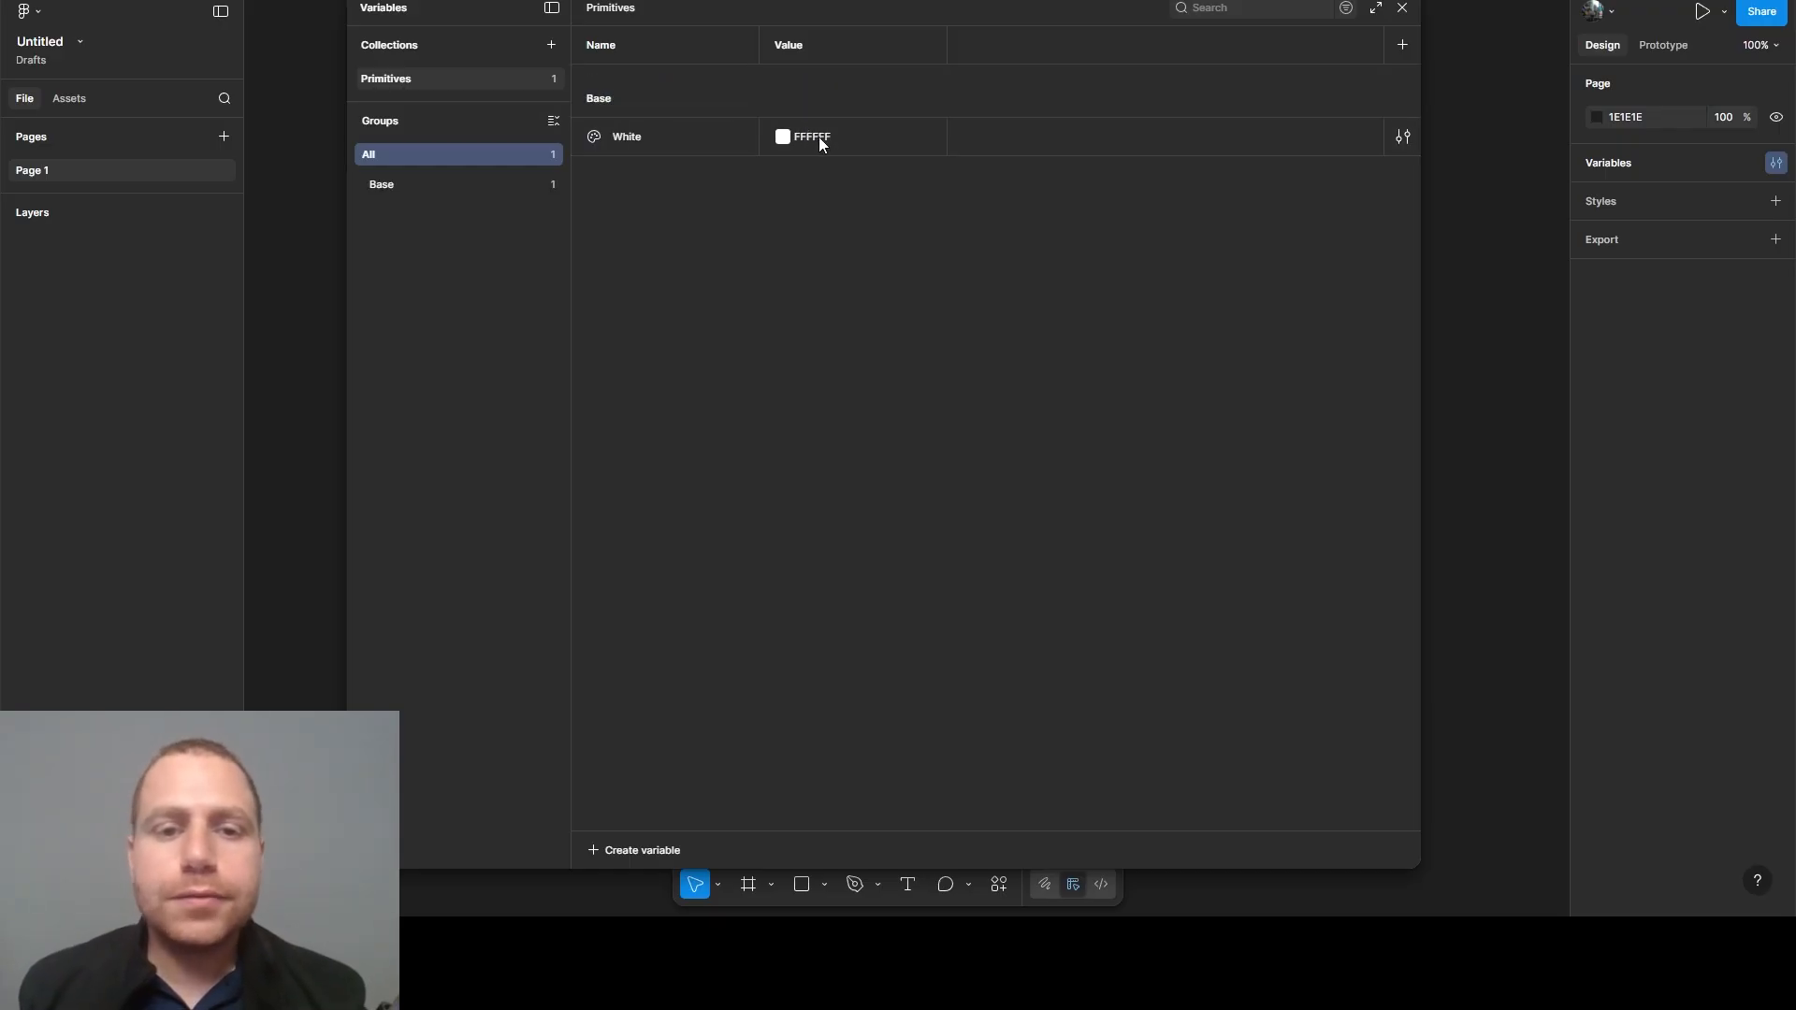
- Duplicate the White variable, name the copy Black, and set its value to 000000
{"action": "left_click", "coordinate": [678, 140]}
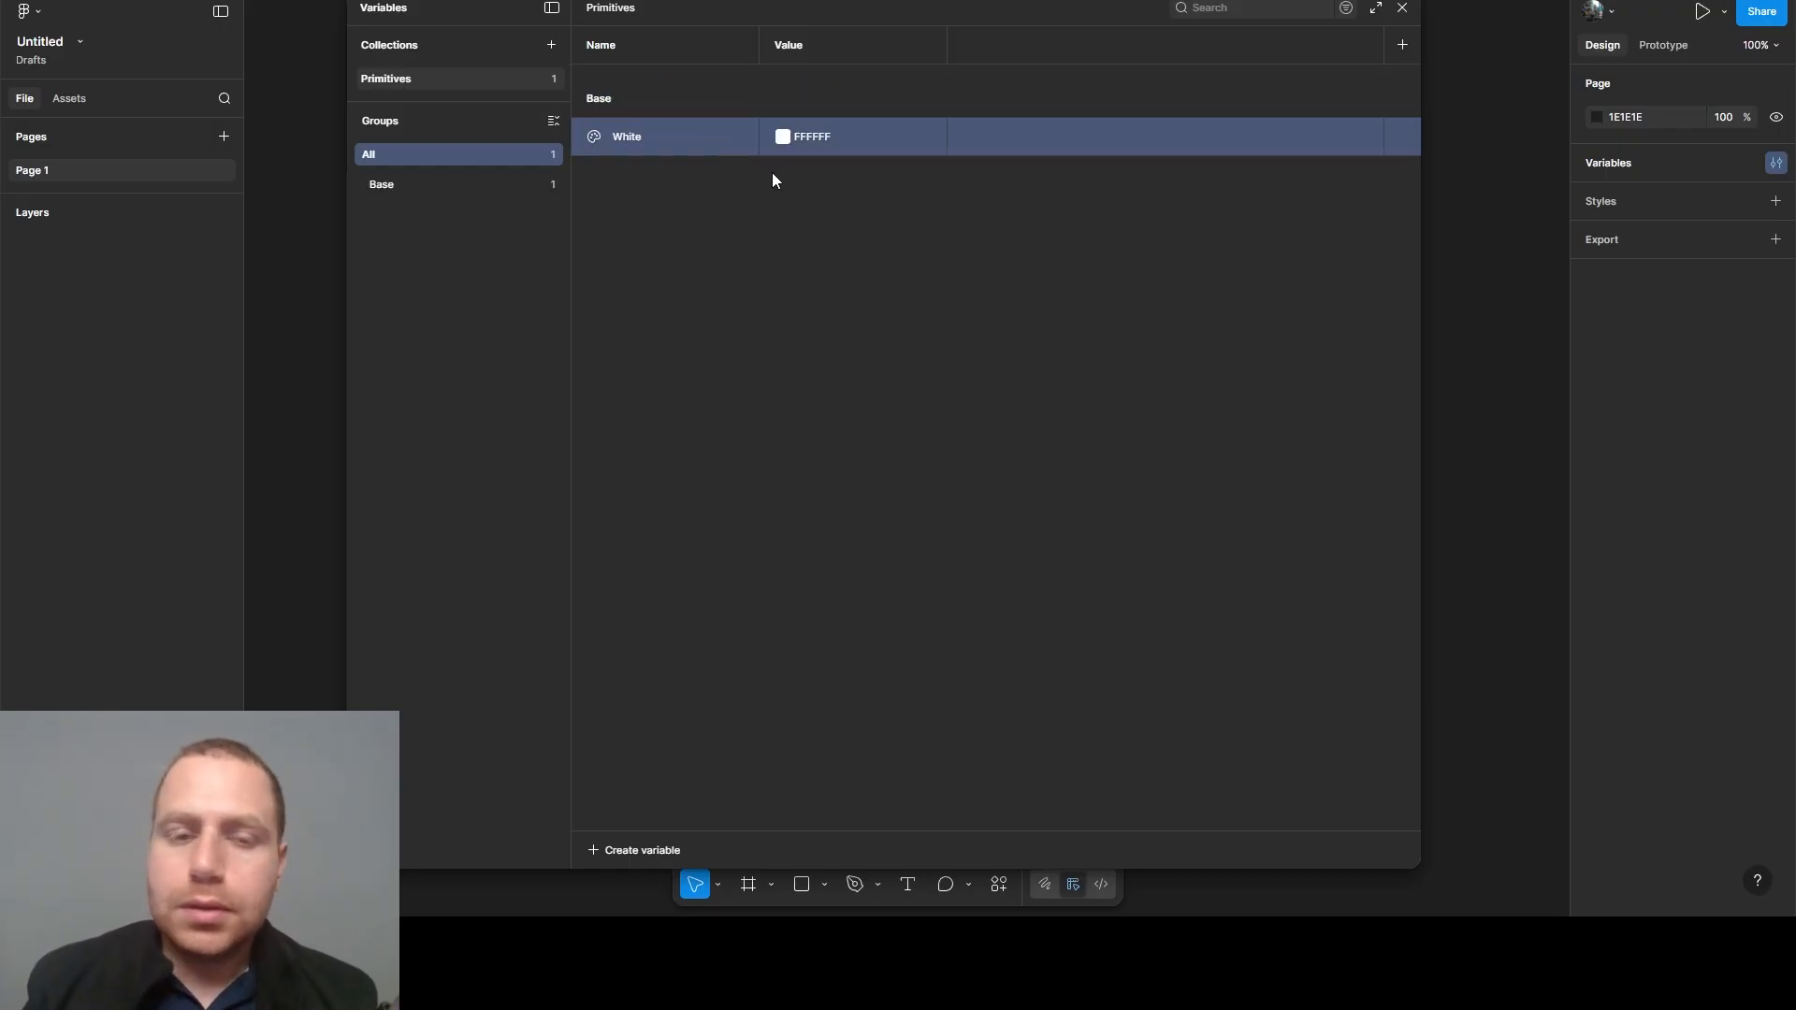
{"action": "key", "text": "ctrl+d"}
{"action": "type", "text": "Black"}
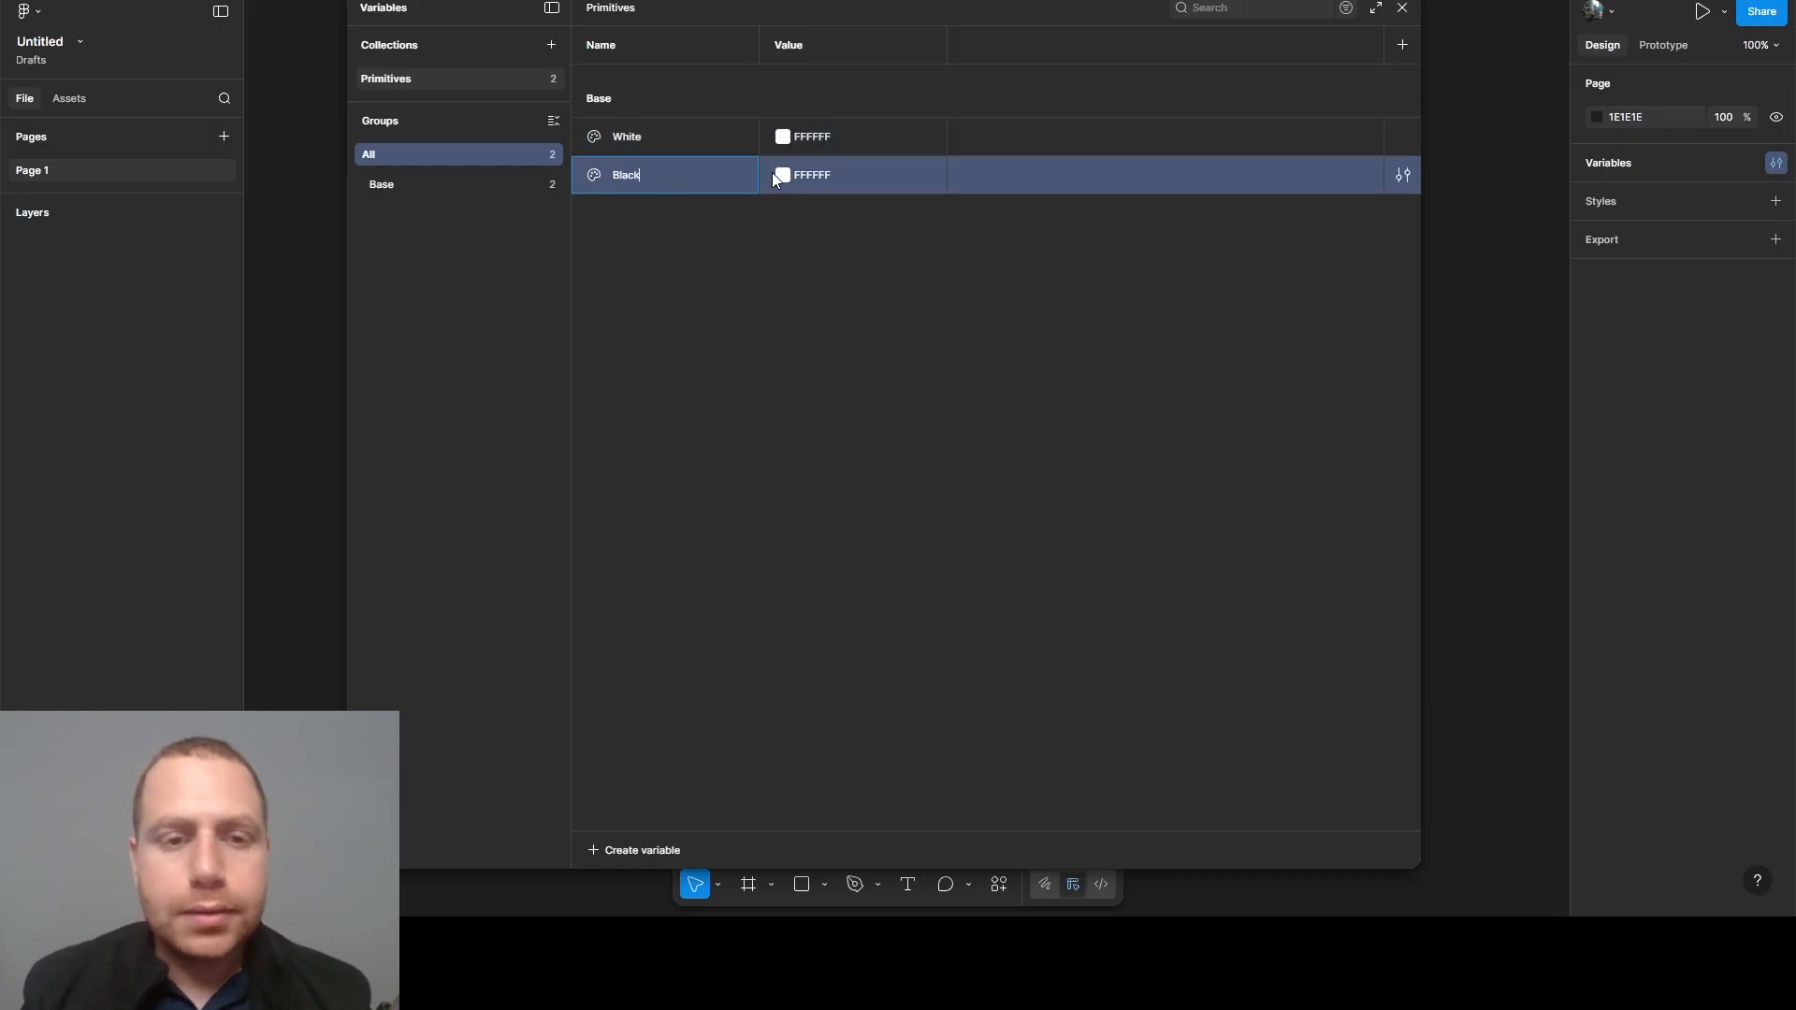
{"action": "left_click", "coordinate": [806, 177]}
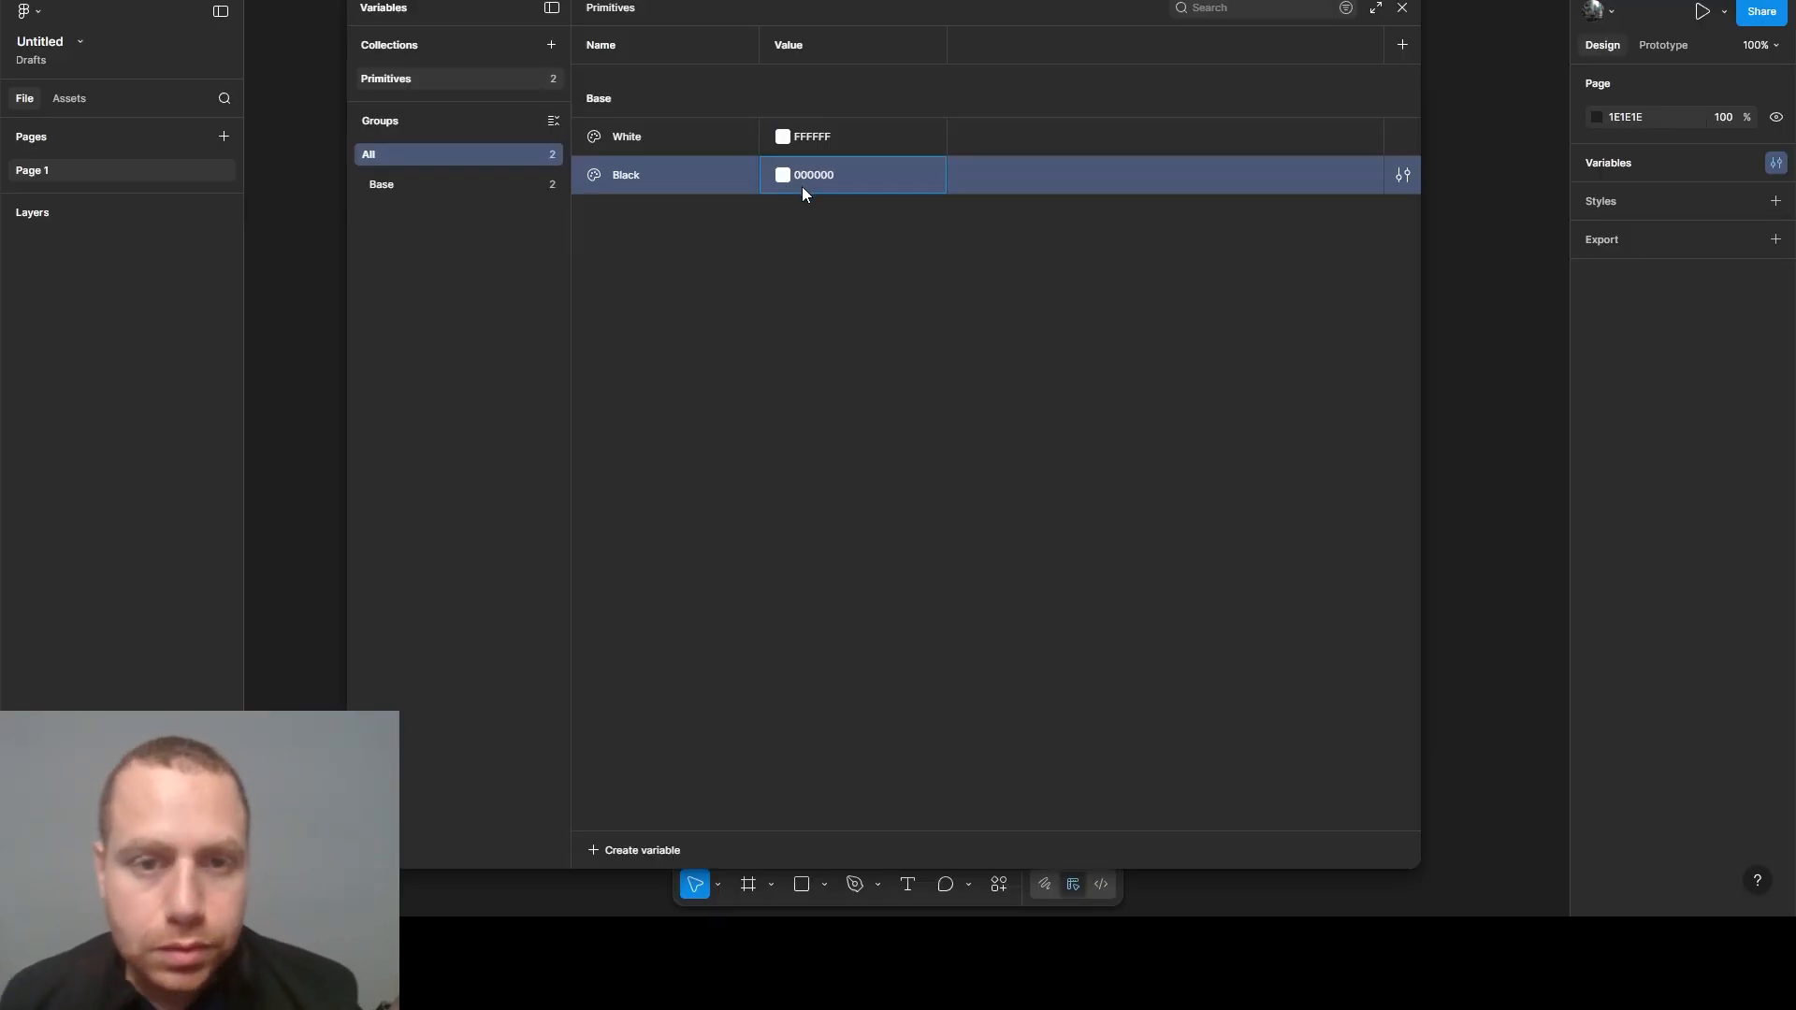
{"action": "type", "text": "000000"}
- Create a color variable in the Base group named Azure Radiance/50
{"action": "left_click", "coordinate": [457, 184]}
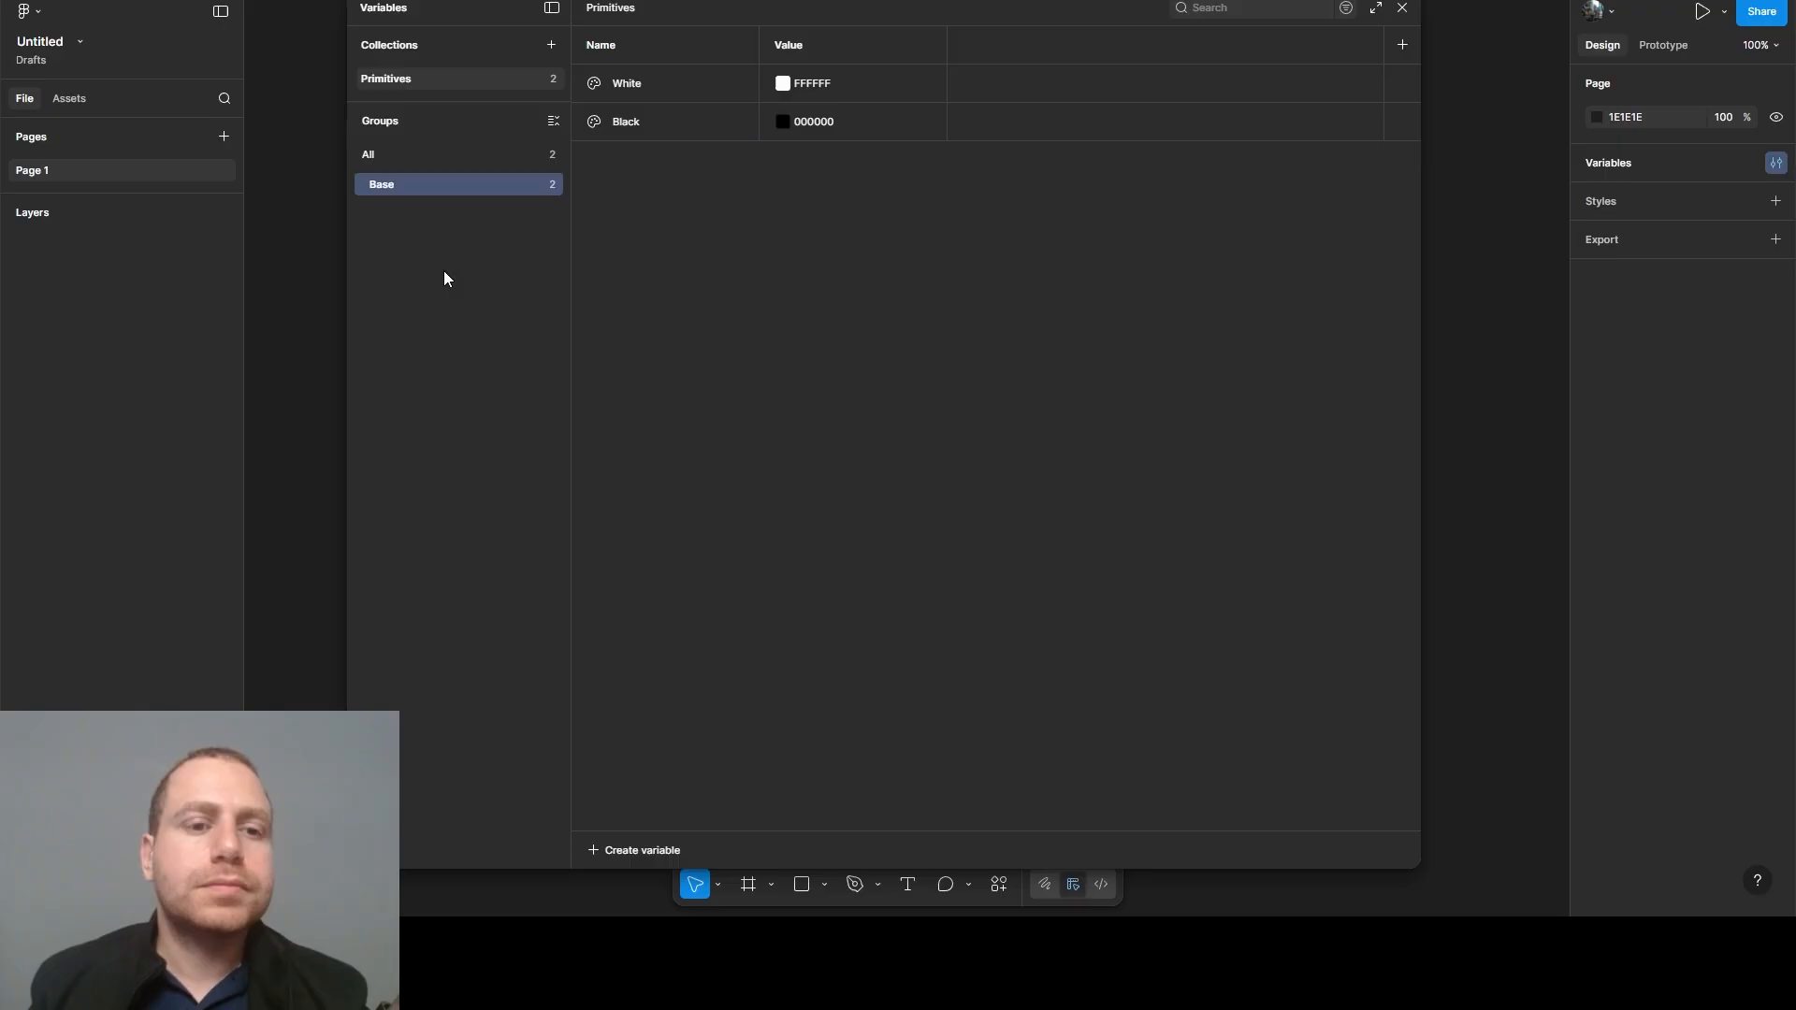
{"action": "left_click", "coordinate": [596, 852]}
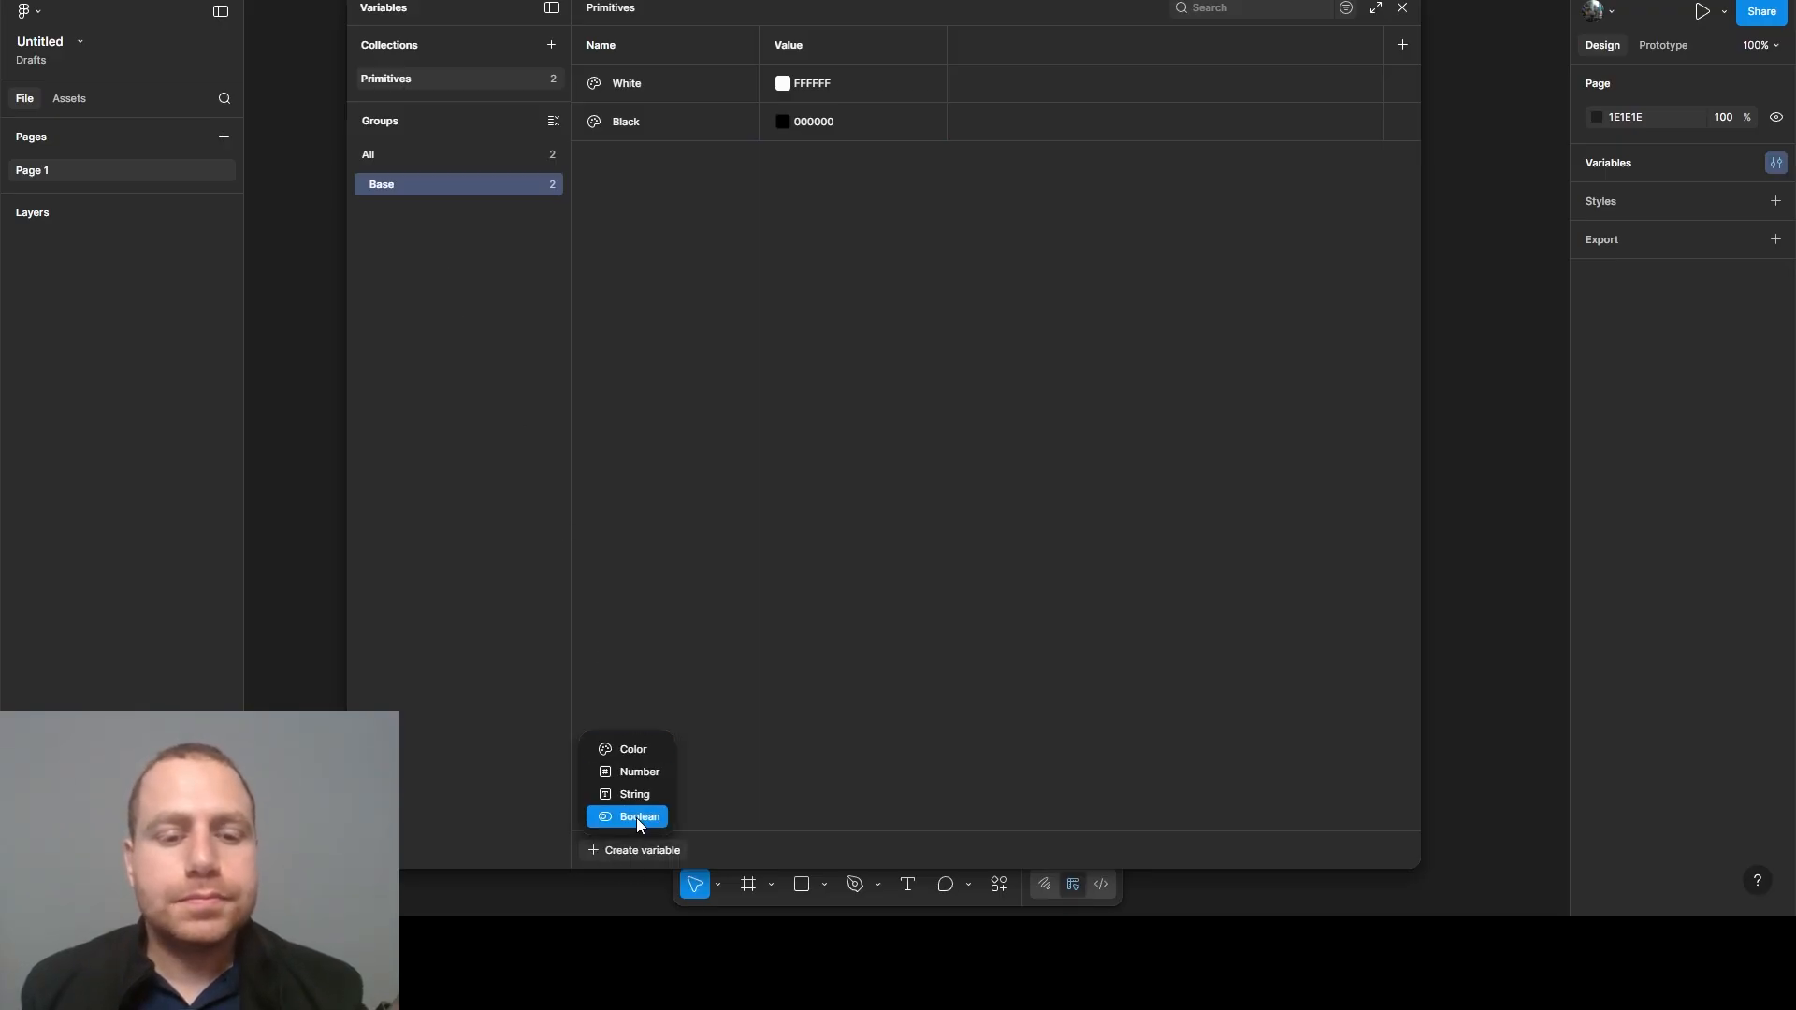
{"action": "left_click", "coordinate": [632, 751]}
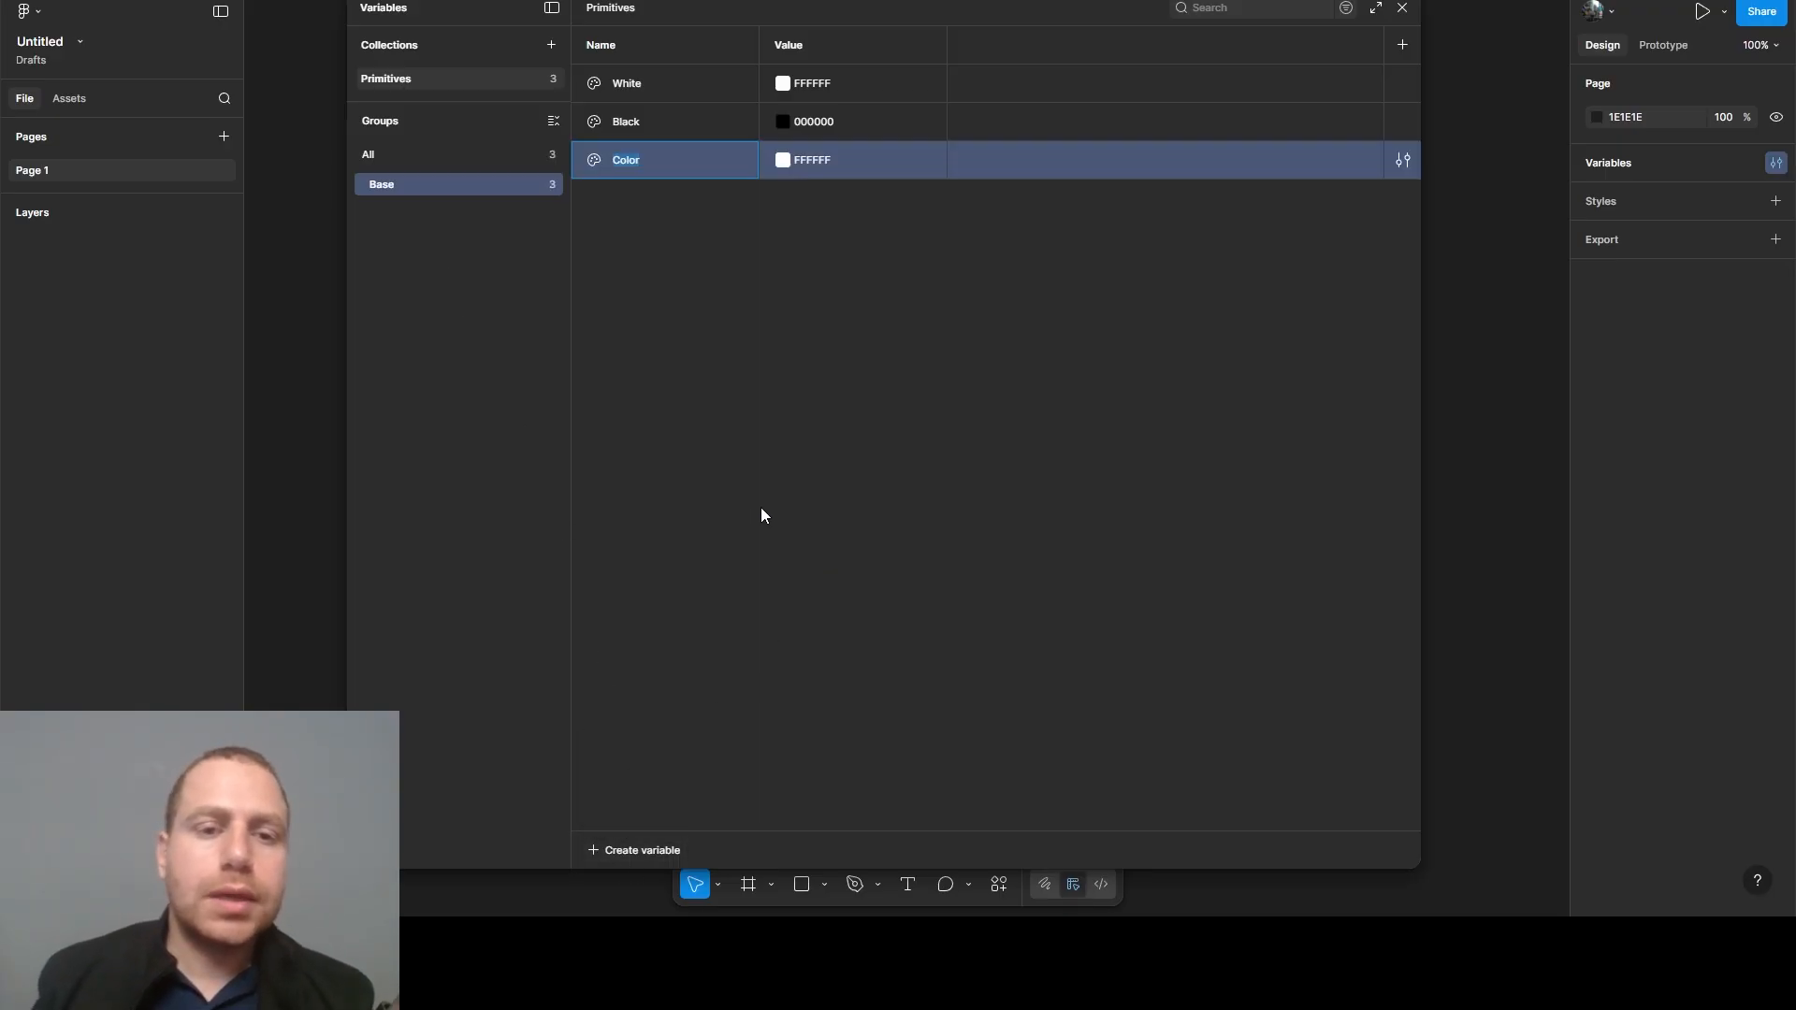
{"action": "type", "text": "Auz"}
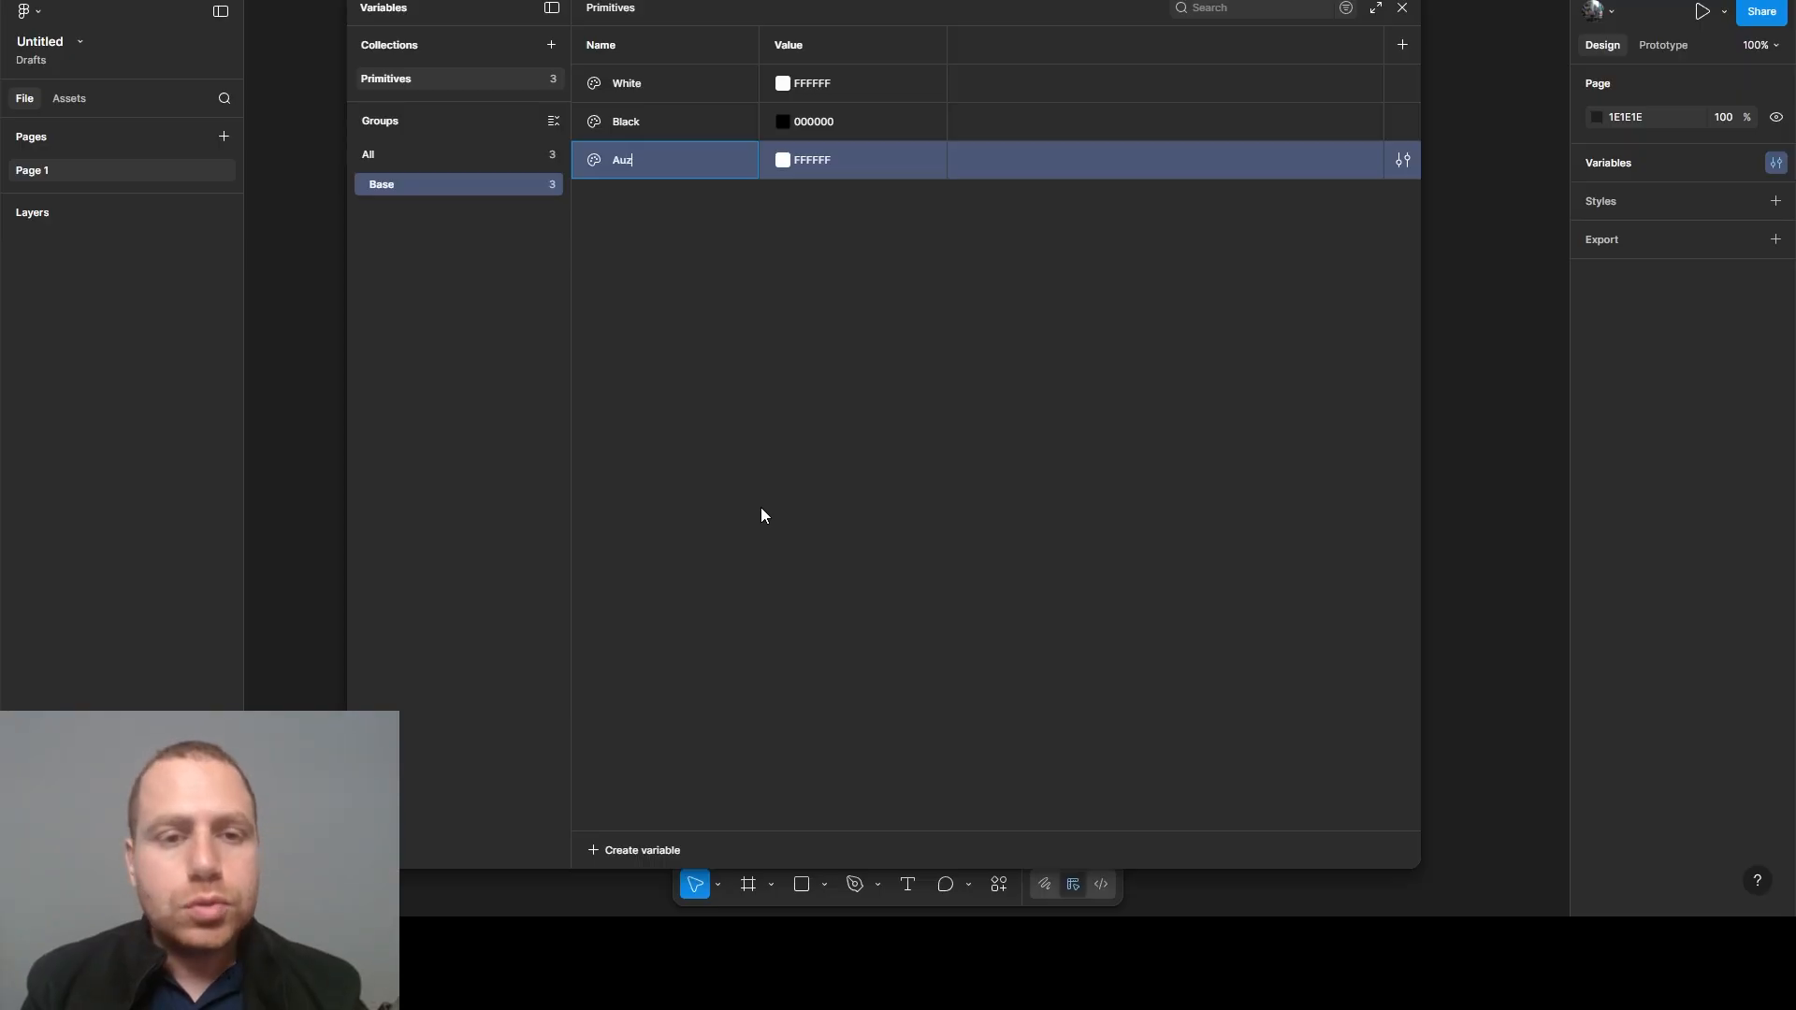
{"action": "type", "text": "ure Radiance"}
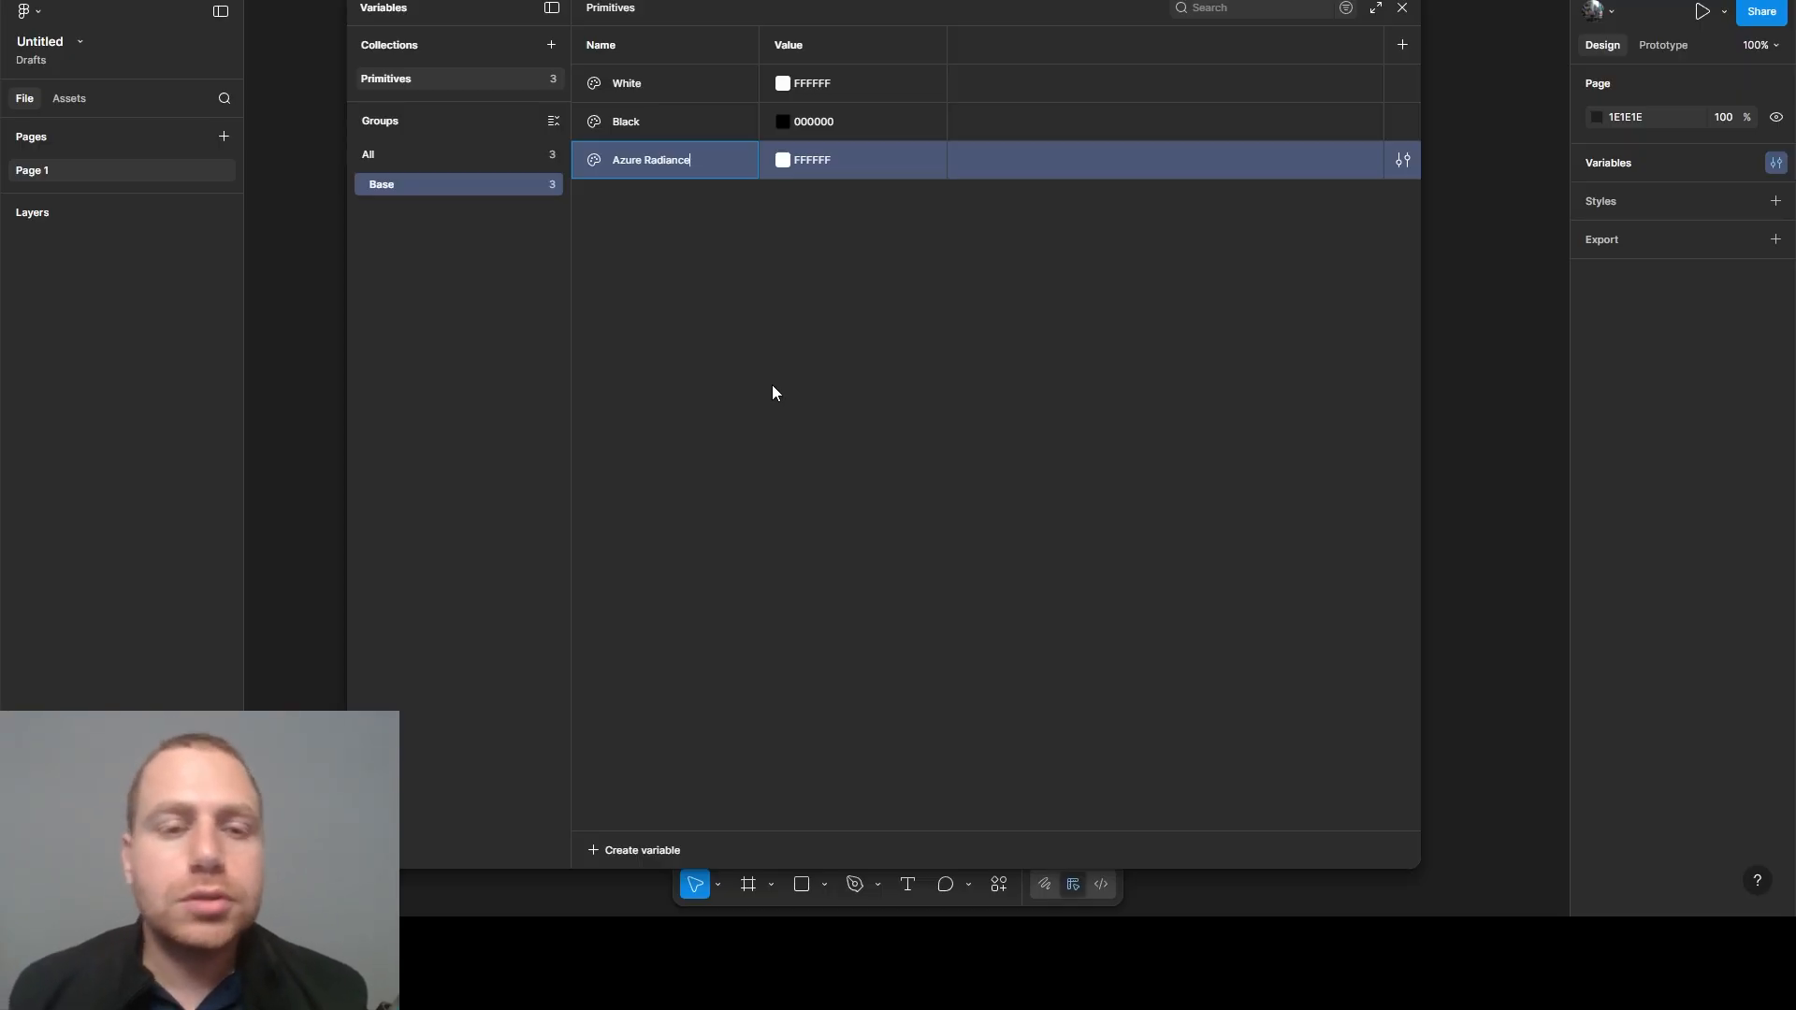
{"action": "type", "text": "/"}
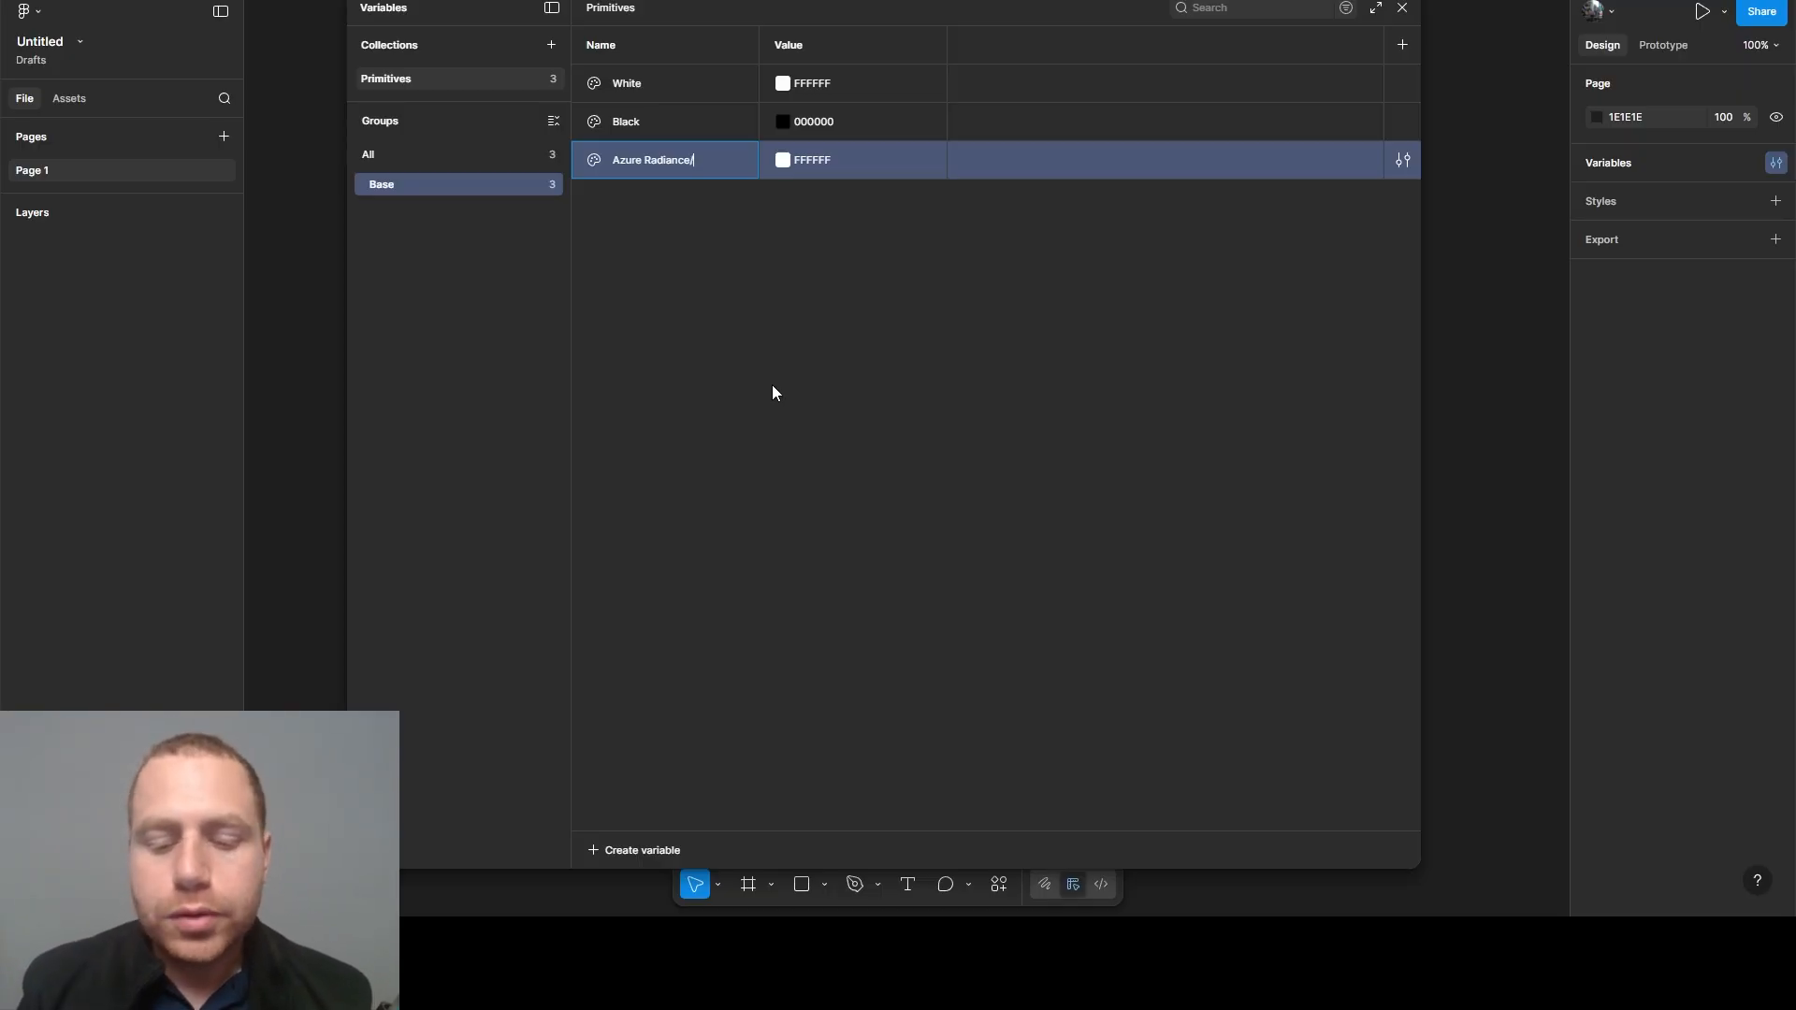
{"action": "type", "text": "50"}
{"action": "key", "text": "Return"}
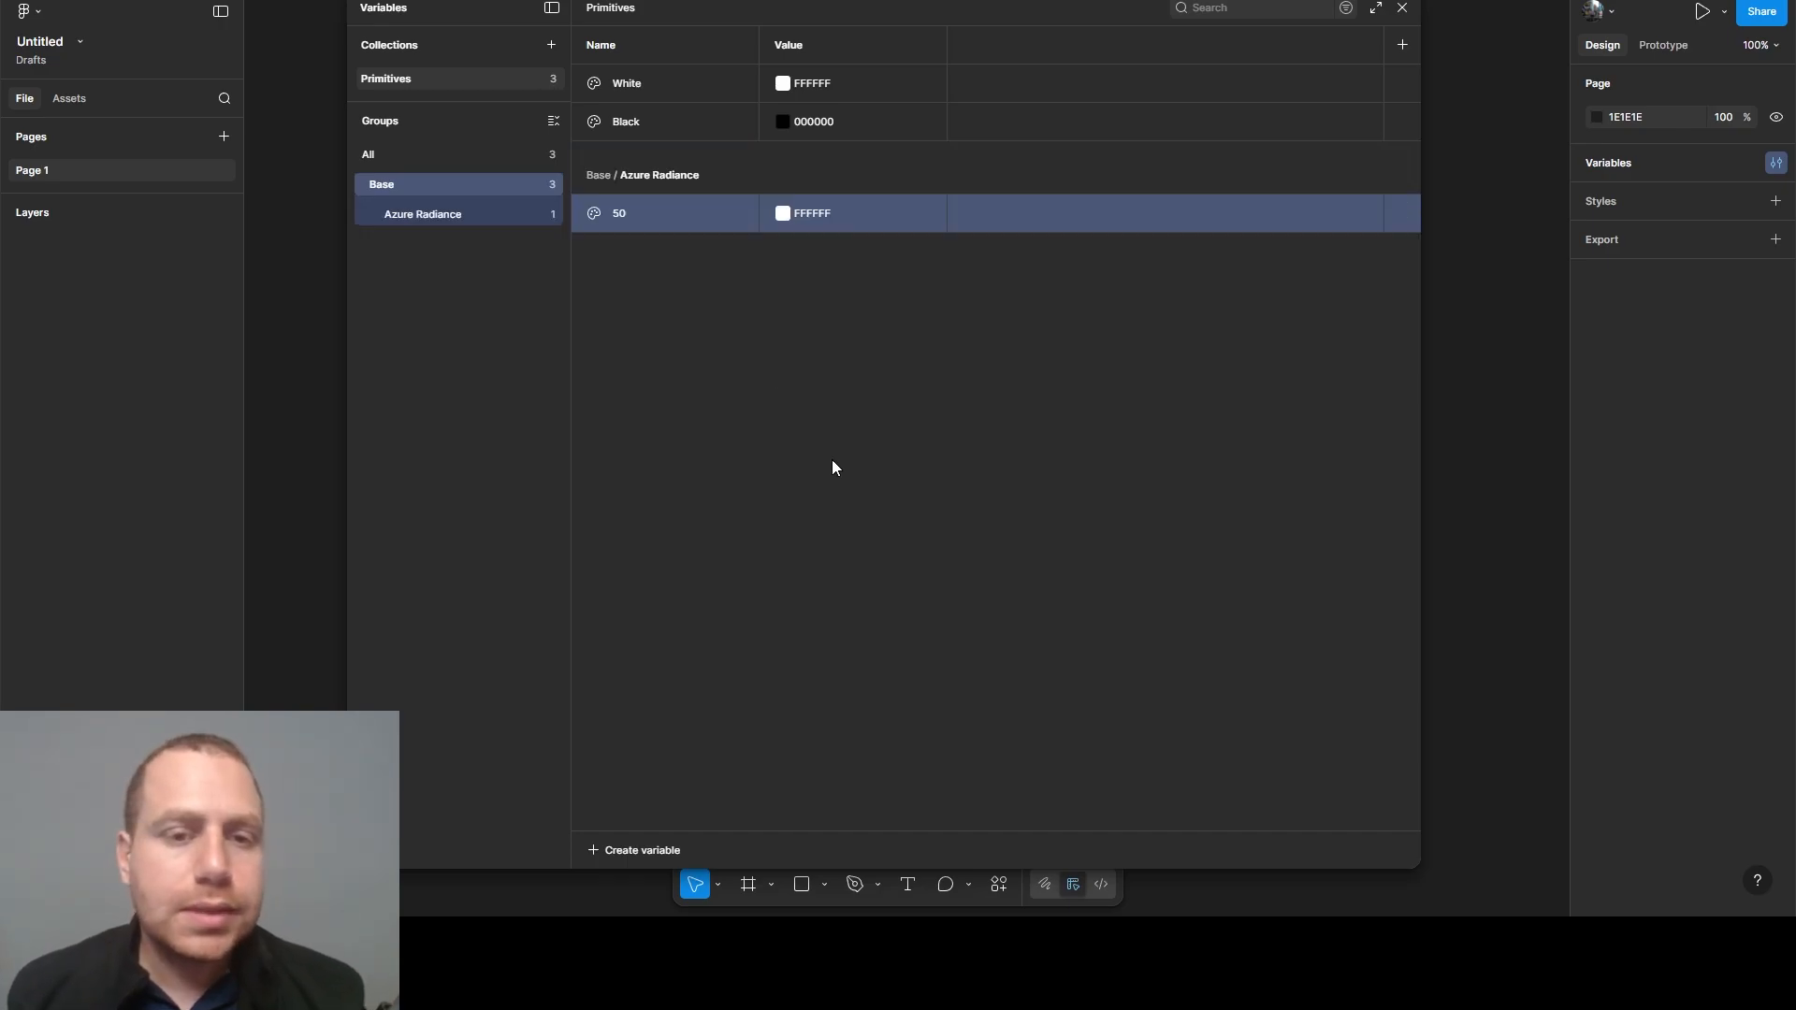
- Move the Azure Radiance group out of Base so both groups sit at the same level
{"action": "left_click", "coordinate": [403, 217]}
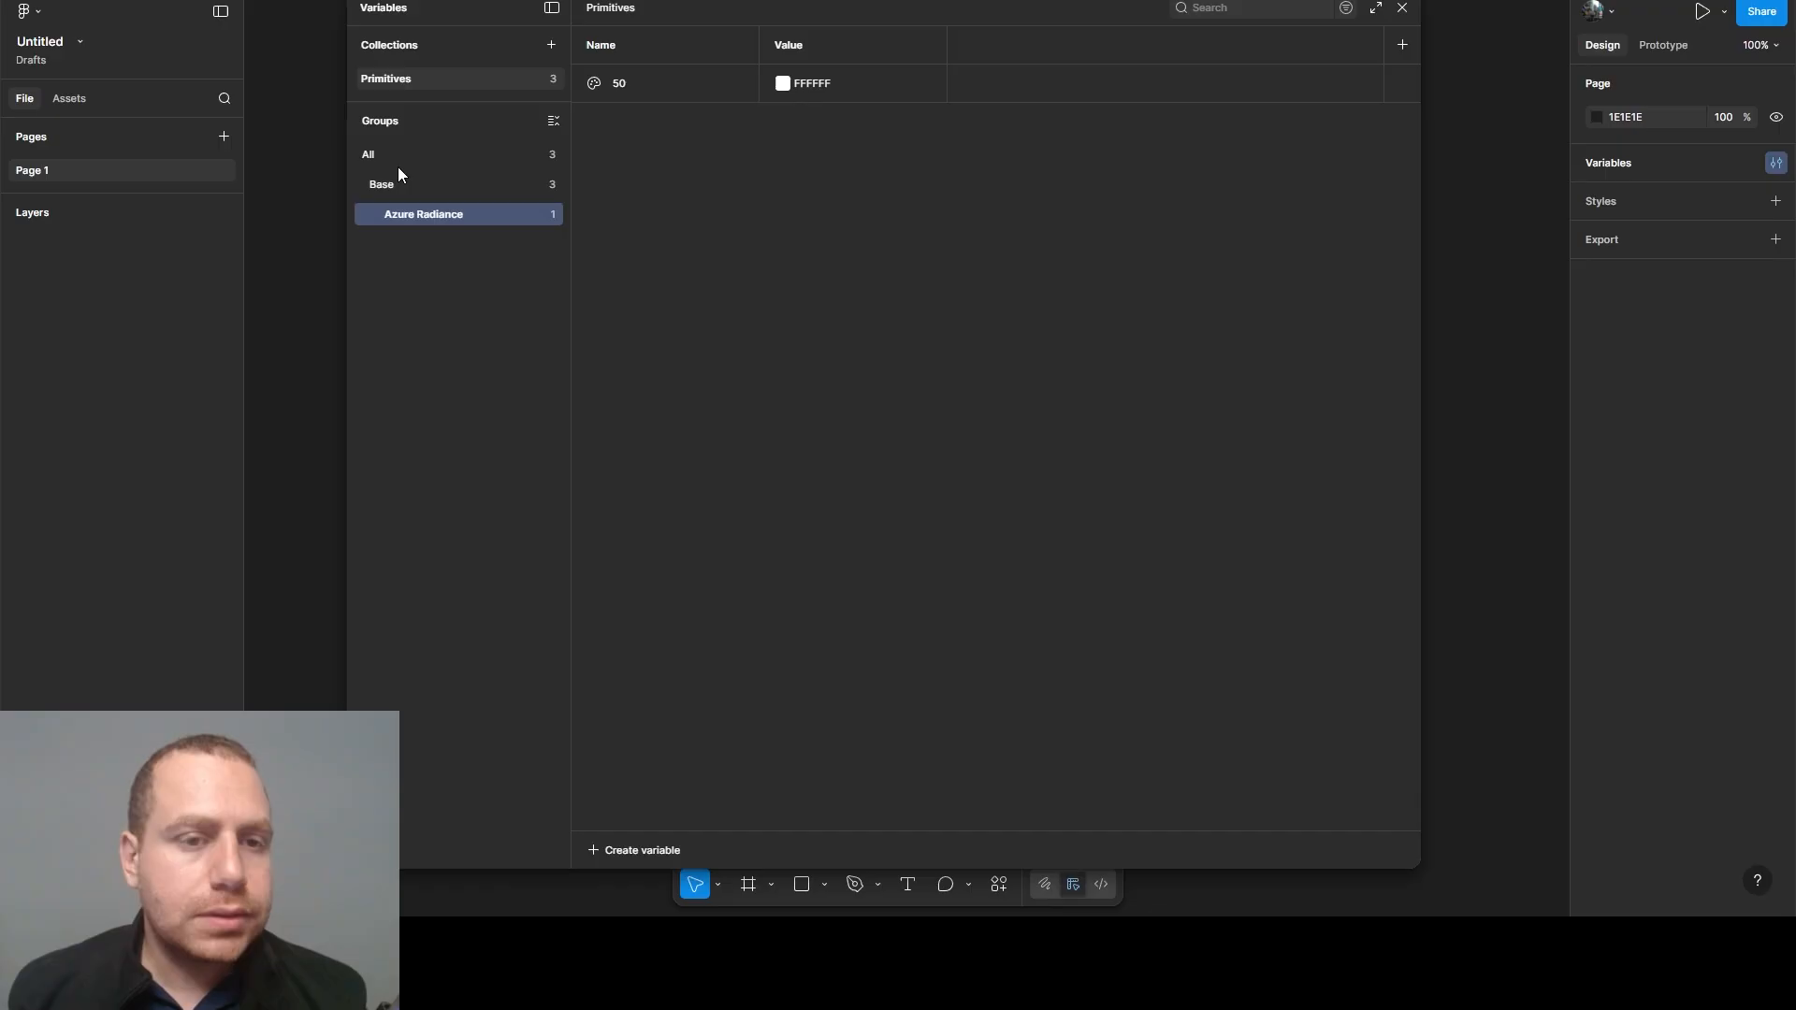
{"action": "mouse_move", "coordinate": [398, 168]}
{"action": "left_mouse_down"}
{"action": "mouse_move", "coordinate": [397, 217]}
{"action": "mouse_move", "coordinate": [383, 176]}
{"action": "left_mouse_up"}
{"action": "left_click", "coordinate": [425, 217]}
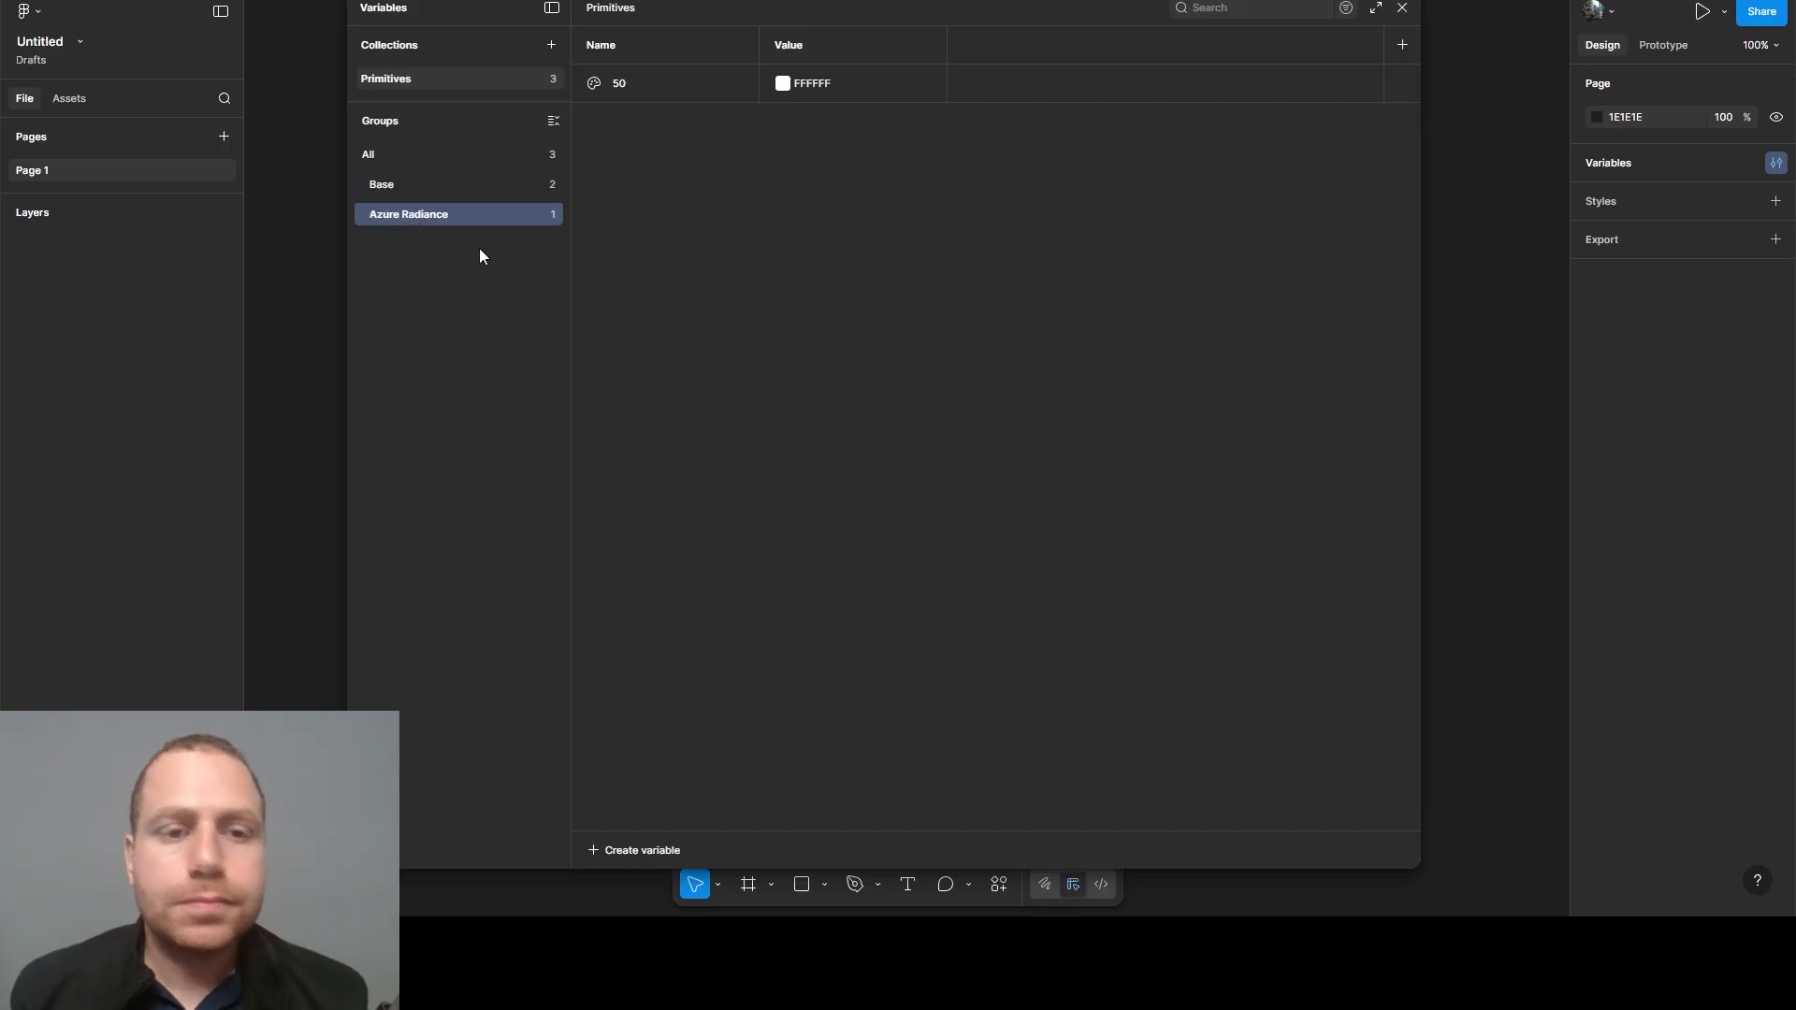
- Set the Azure Radiance 50 variable's value to BED9FB
{"action": "left_click", "coordinate": [816, 91]}
{"action": "type", "text": "BED9FB"}
{"action": "left_click", "coordinate": [816, 137]}
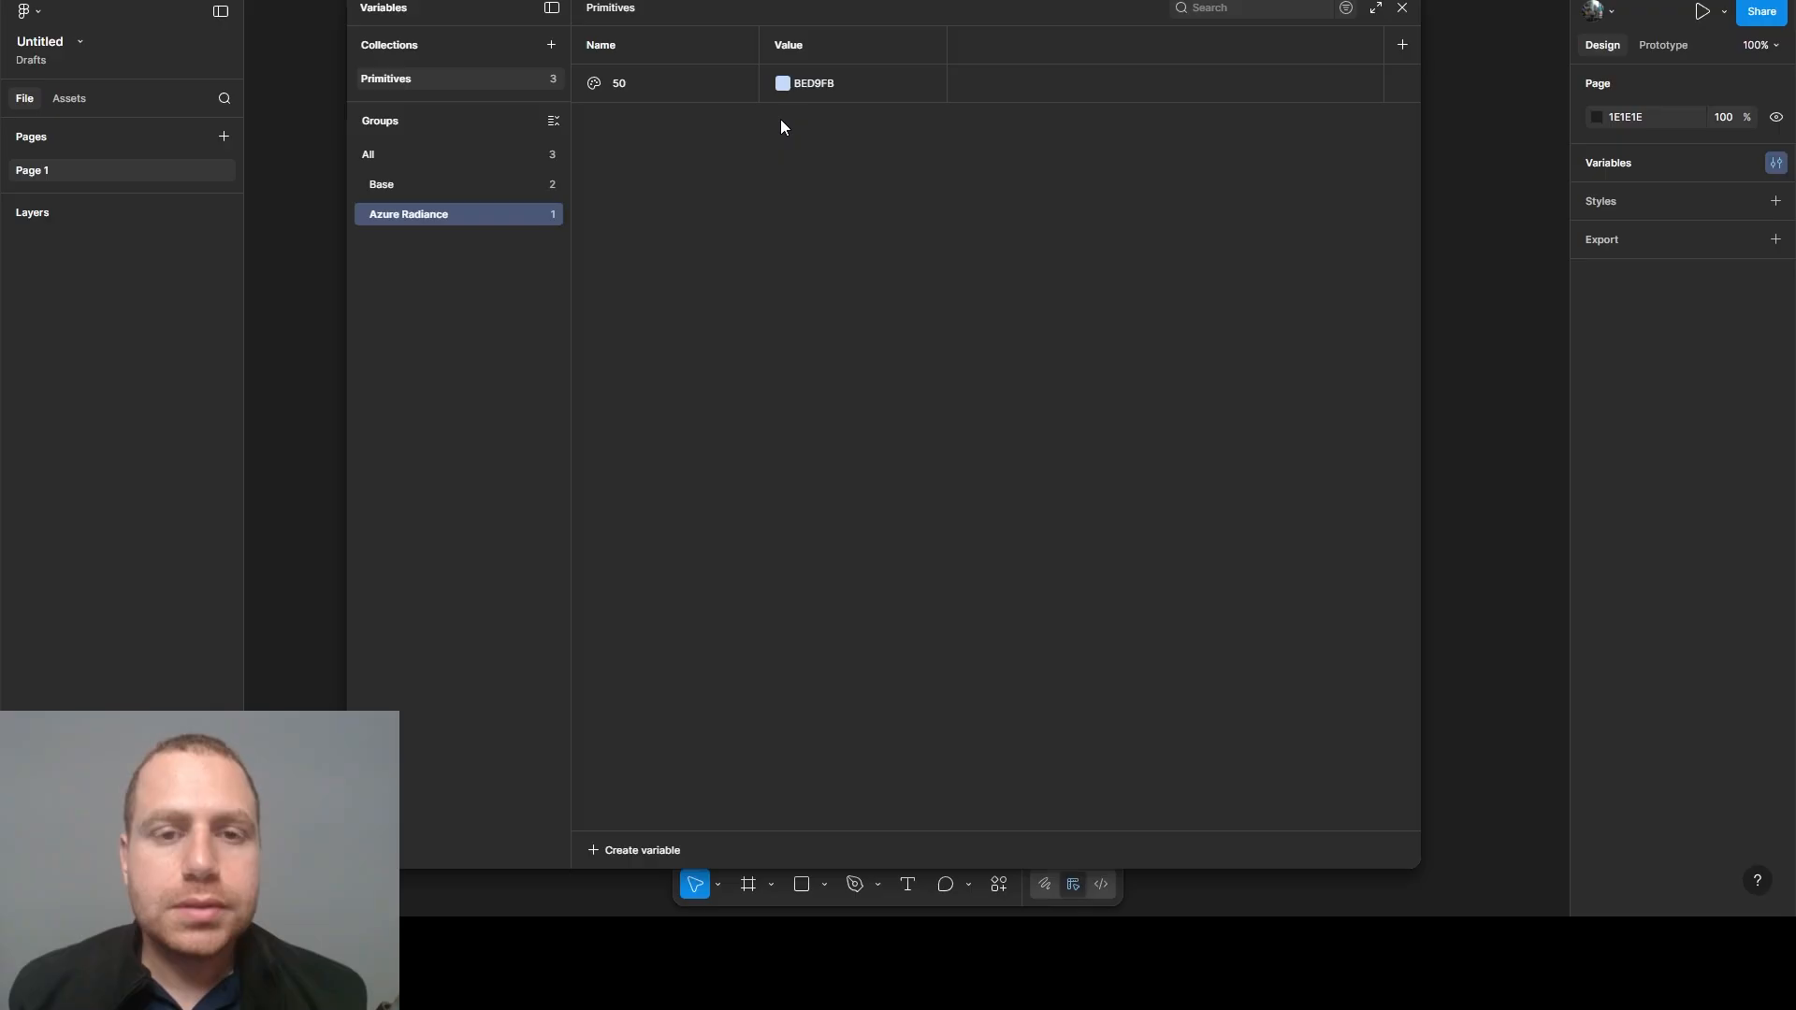
- Duplicate the Azure Radiance 50 variable eight times
{"action": "left_click", "coordinate": [683, 97]}
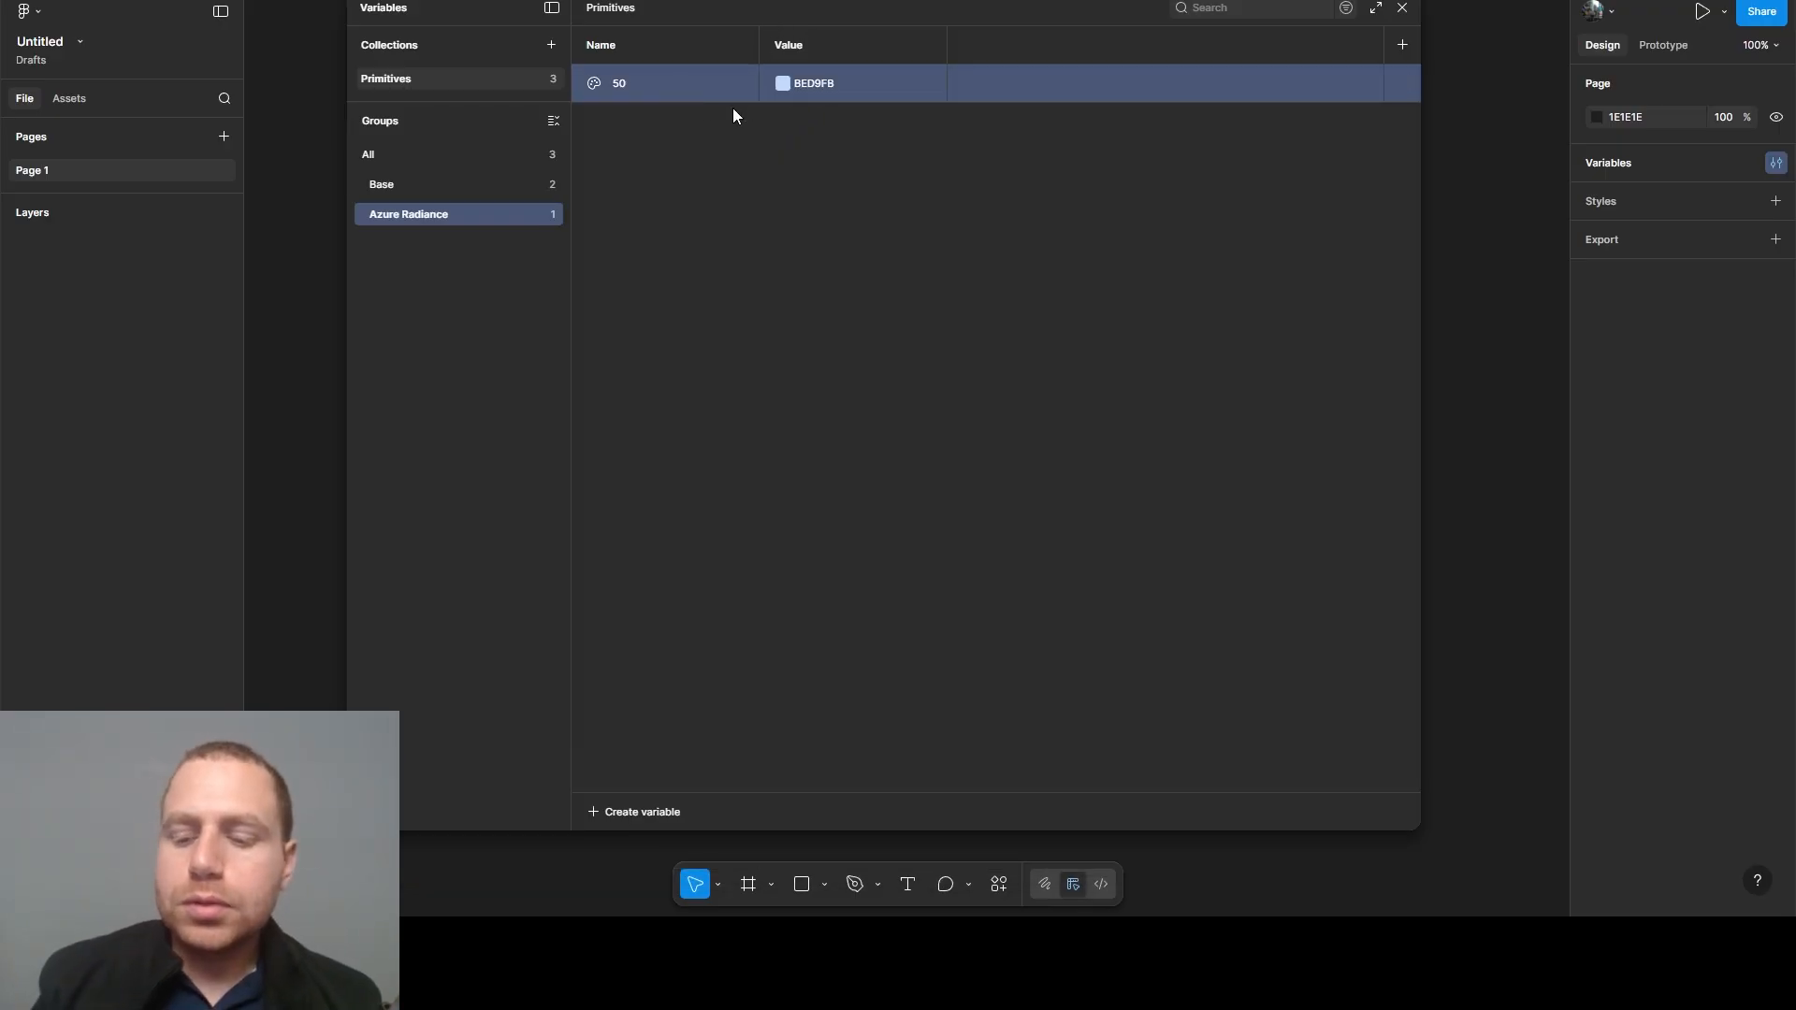
{"action": "key", "text": "ctrl+d"}
{"action": "key", "text": "ctrl+d"}
{"action": "key", "text": "ctrl+d"}
{"action": "key", "text": "ctrl+d"}
{"action": "key", "text": "ctrl+d"}
{"action": "key", "text": "ctrl+d"}
{"action": "key", "text": "ctrl+d"}
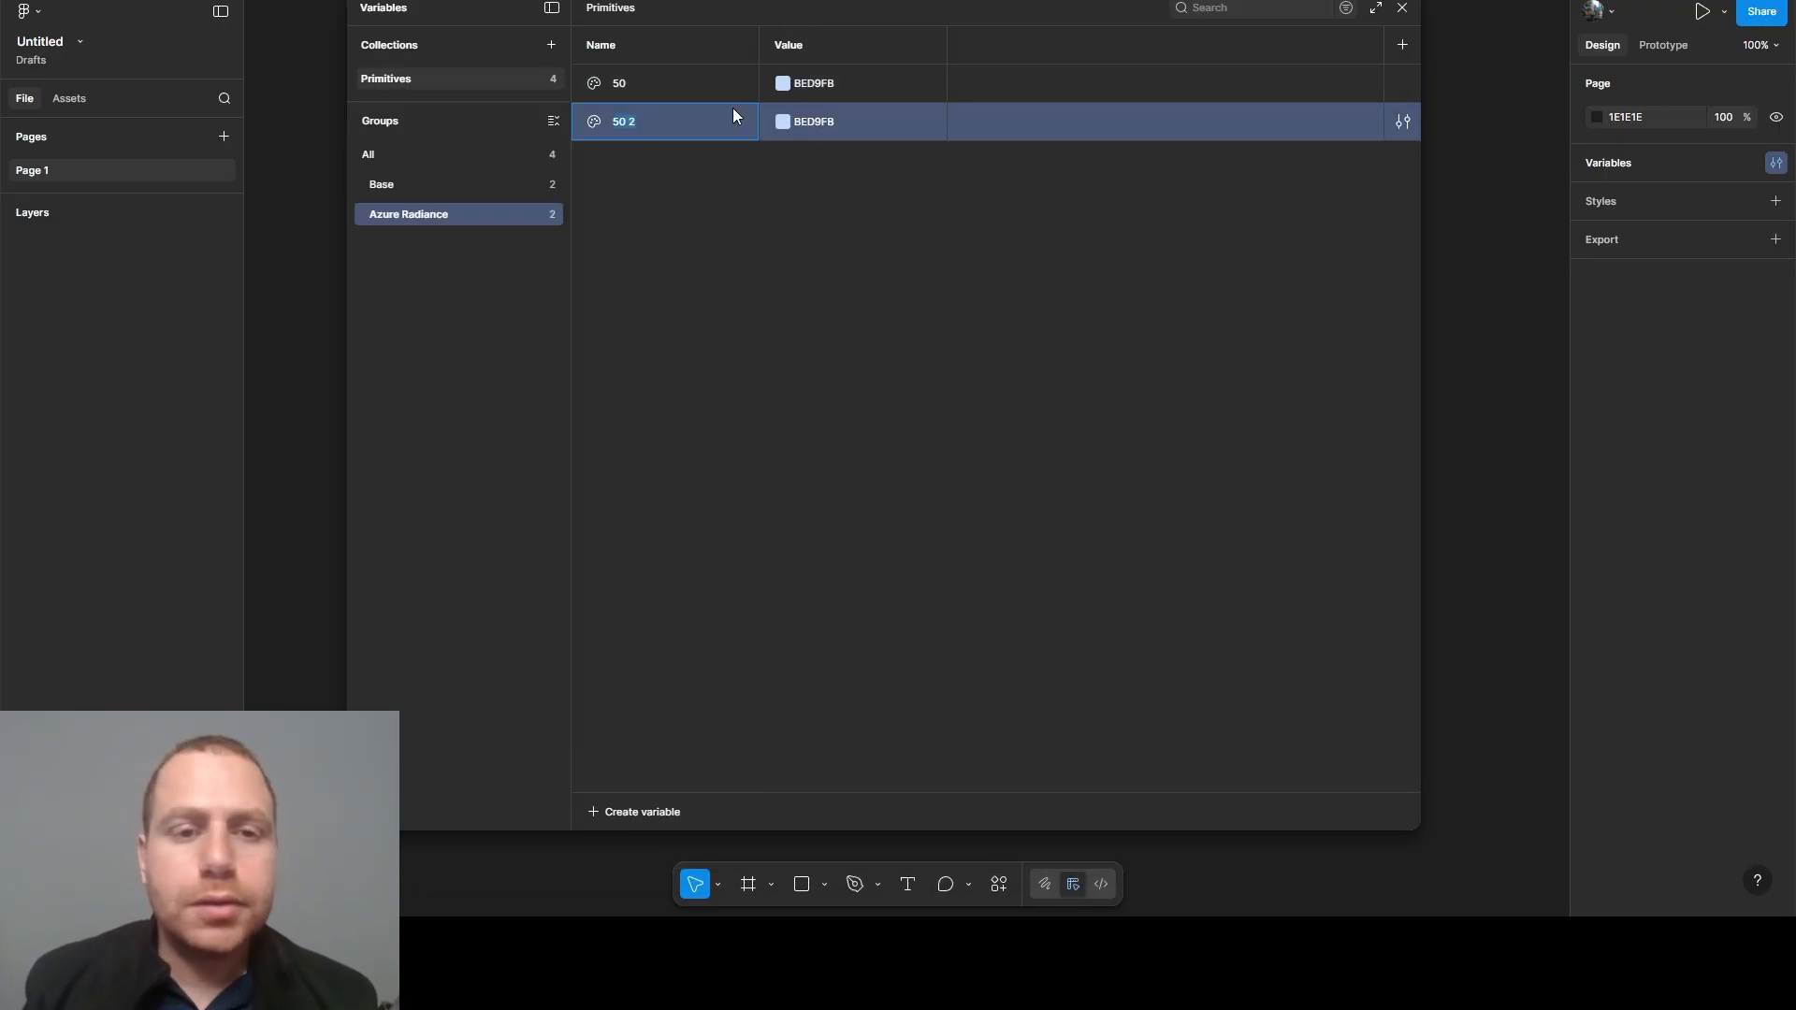
{"action": "key", "text": "ctrl+d"}
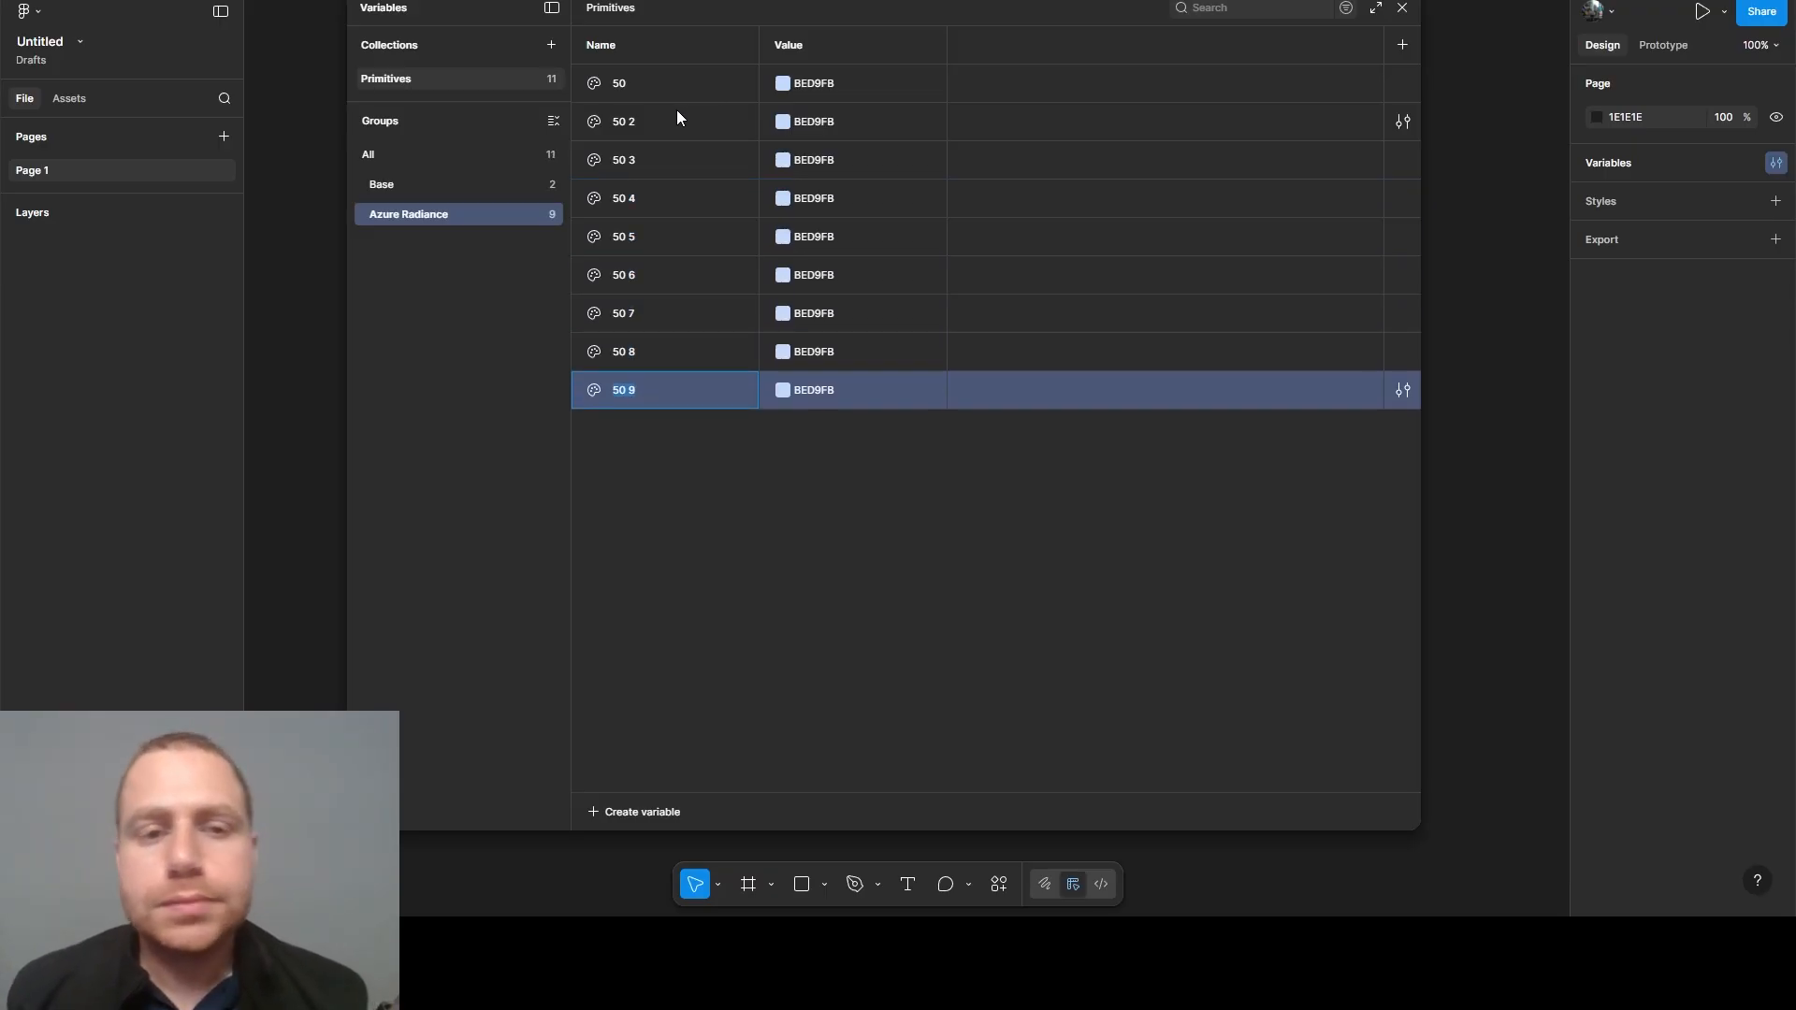
- Rename the eight copies of the 50 variable in order as 100, 200, 300, 400, 500, 600, 700 and 800
{"action": "left_click", "coordinate": [637, 119]}
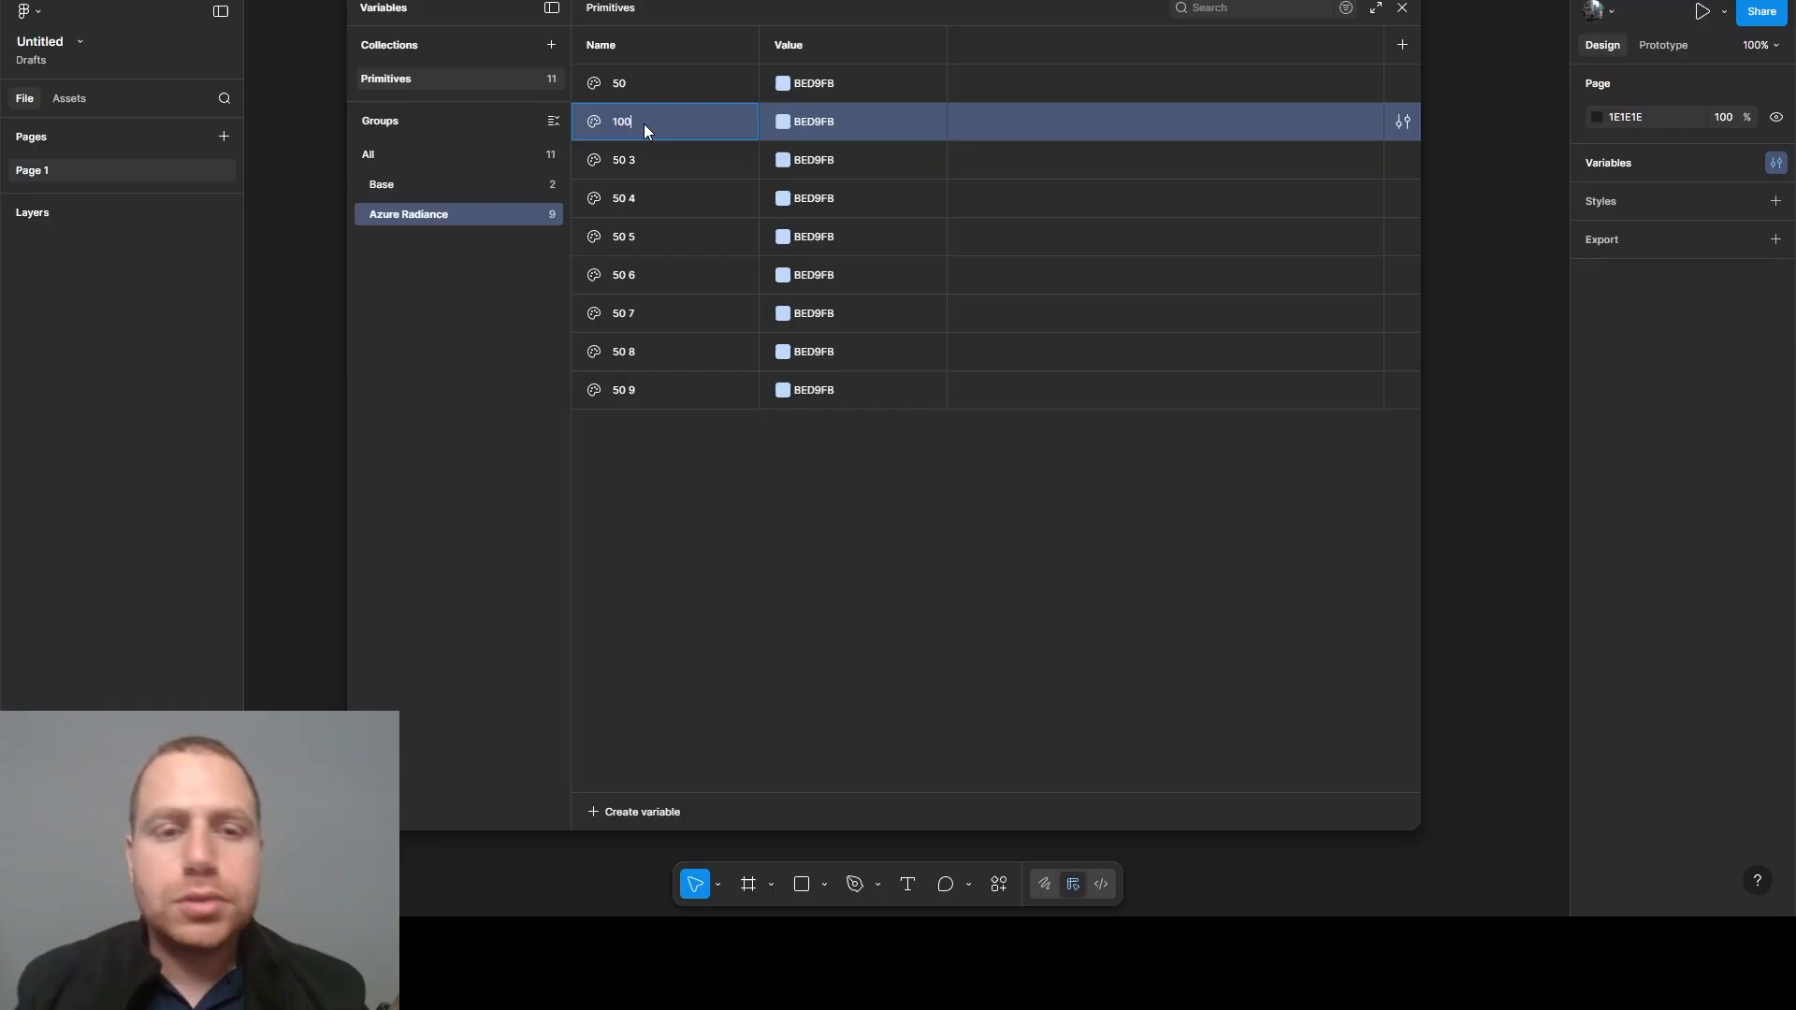
{"action": "double_click", "coordinate": [624, 169]}
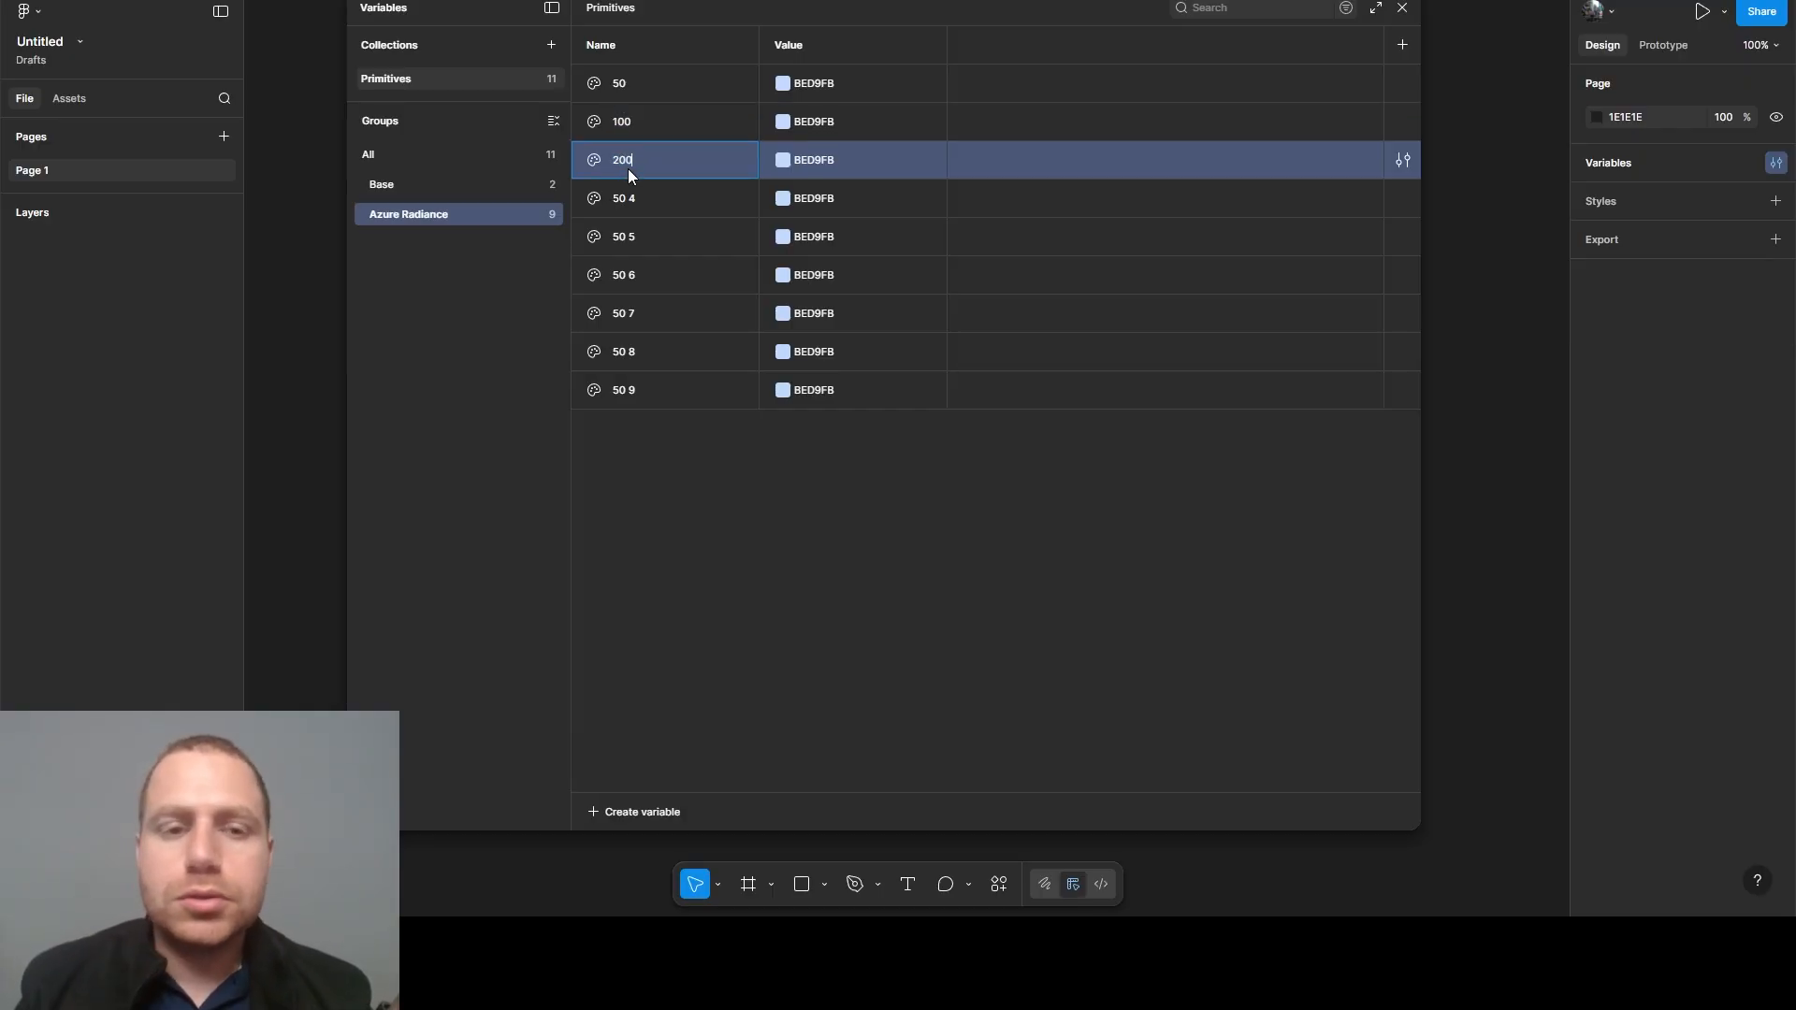
{"action": "double_click", "coordinate": [625, 193]}
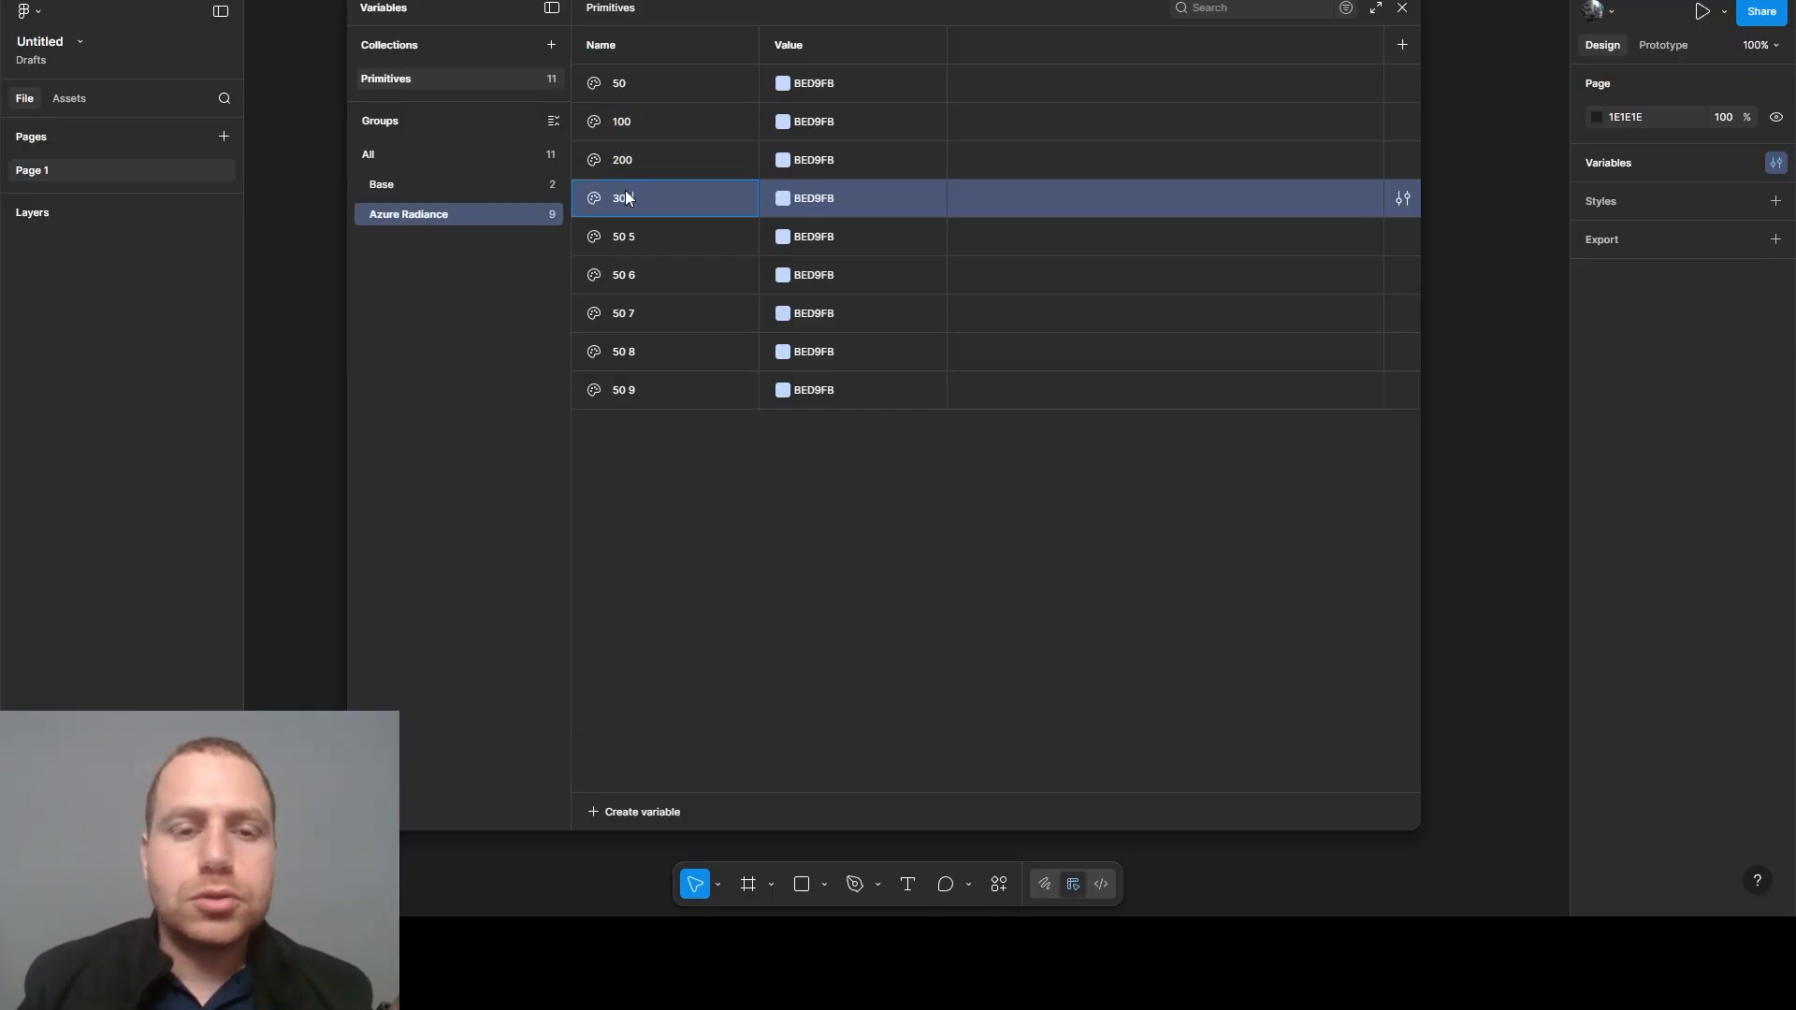
{"action": "type", "text": "300"}
{"action": "double_click", "coordinate": [641, 238]}
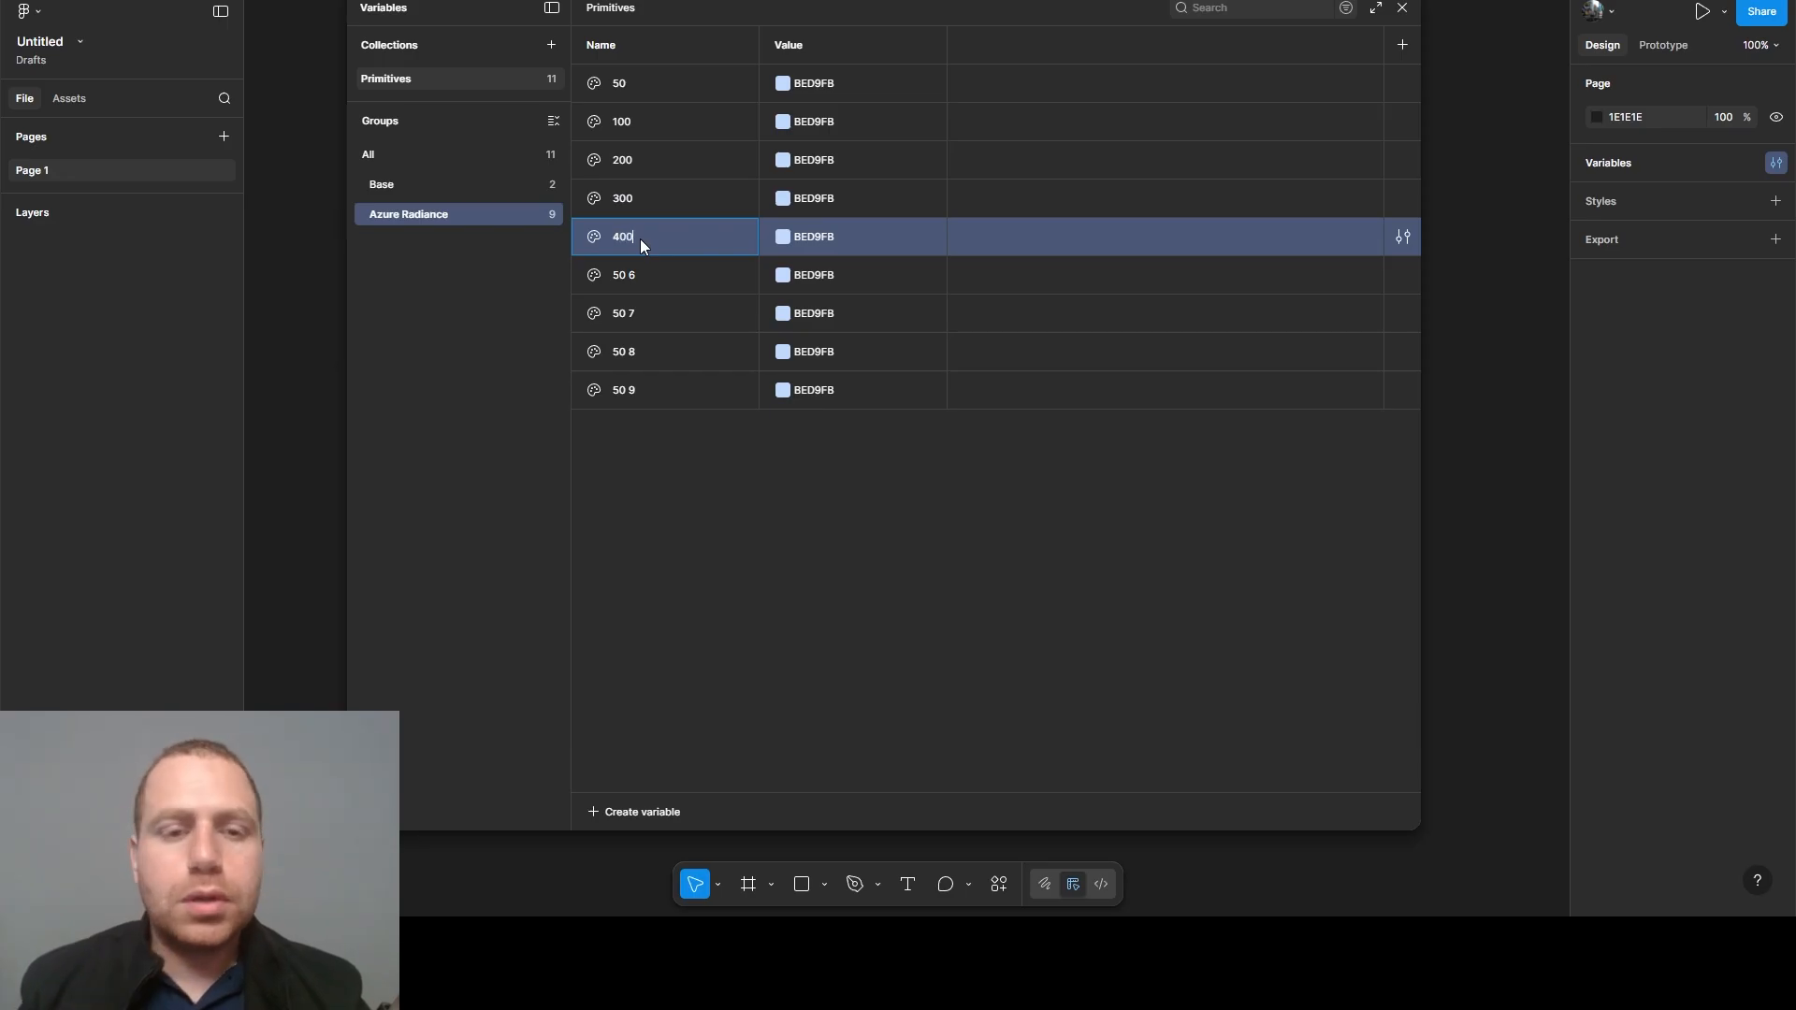
{"action": "double_click", "coordinate": [610, 274]}
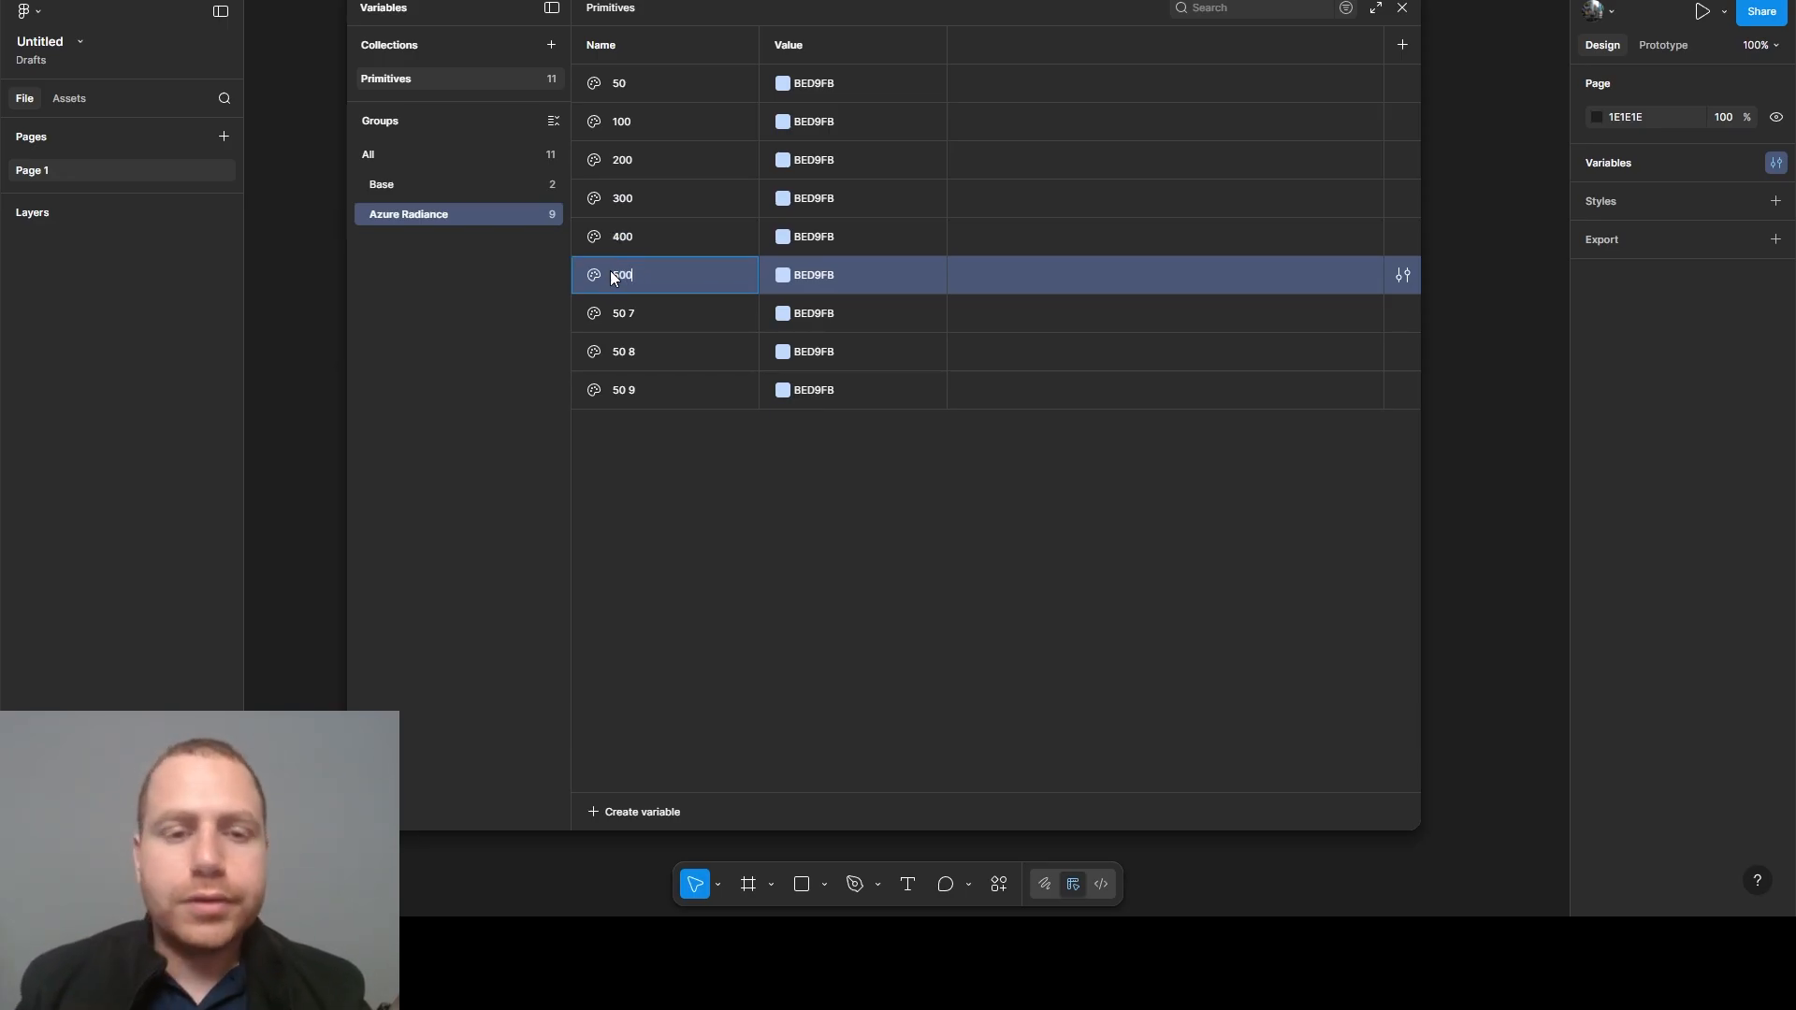
{"action": "double_click", "coordinate": [621, 311]}
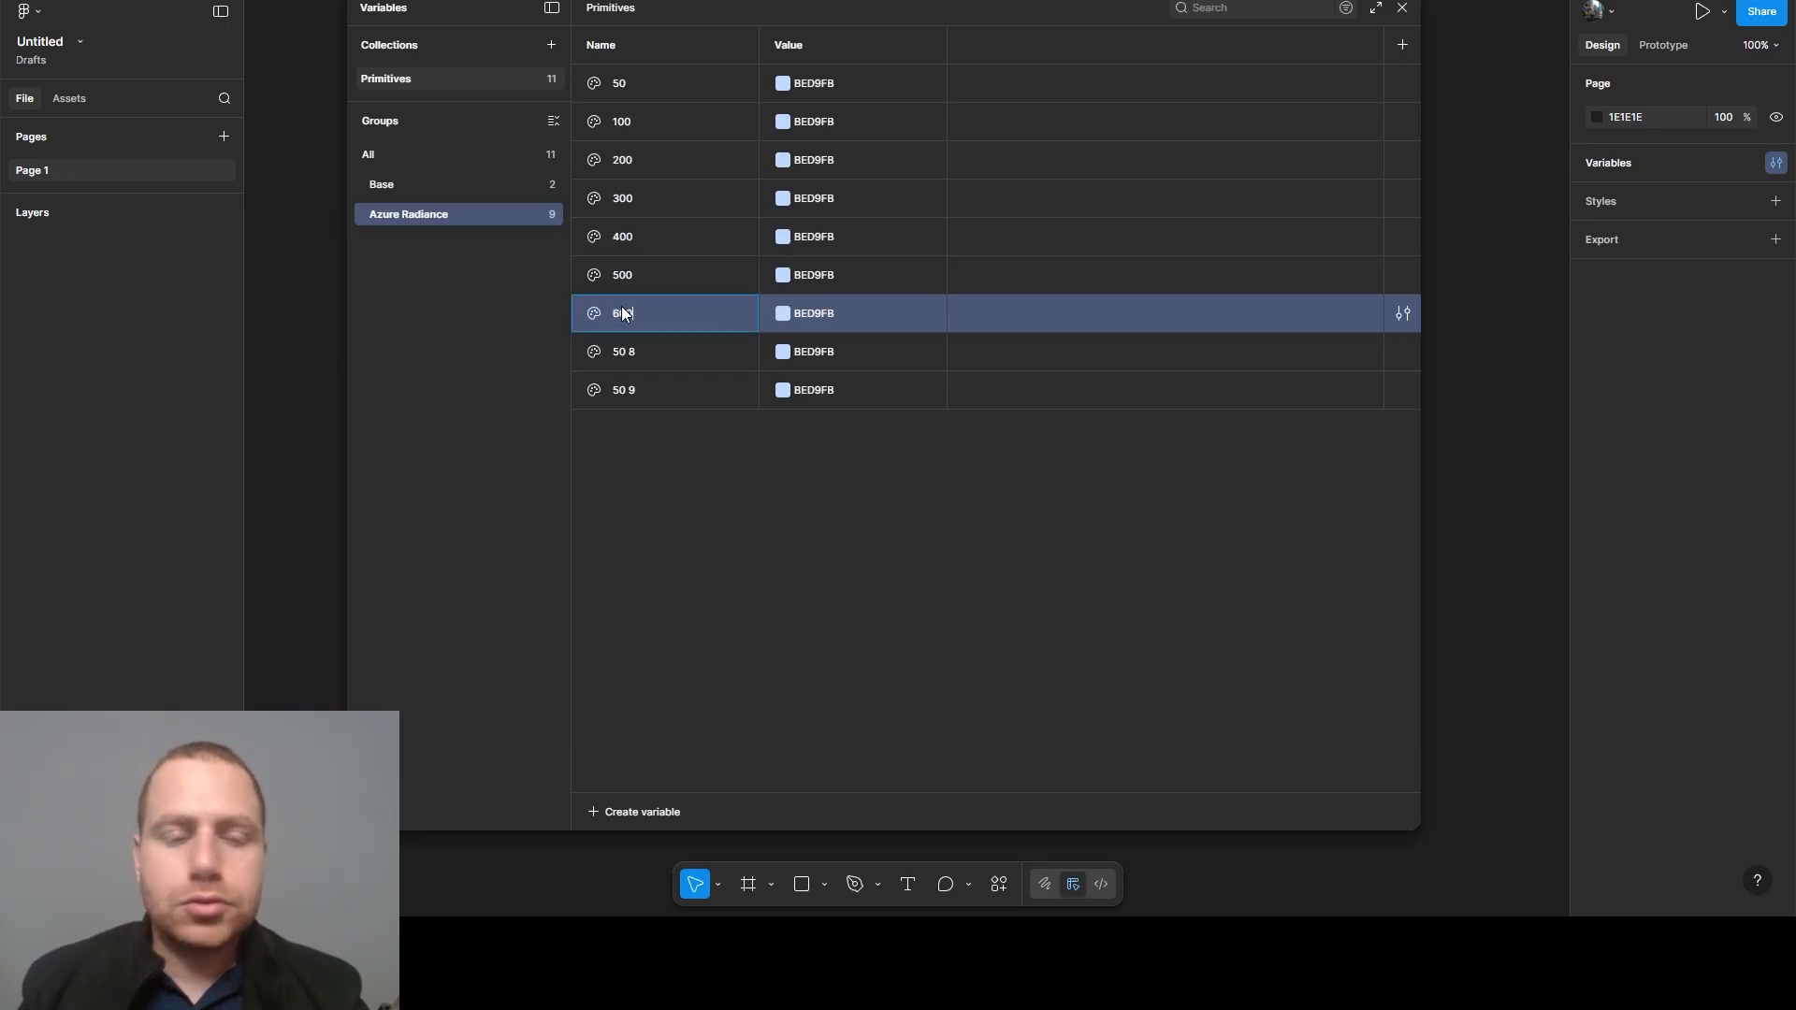
{"action": "double_click", "coordinate": [636, 362]}
{"action": "type", "text": "700"}
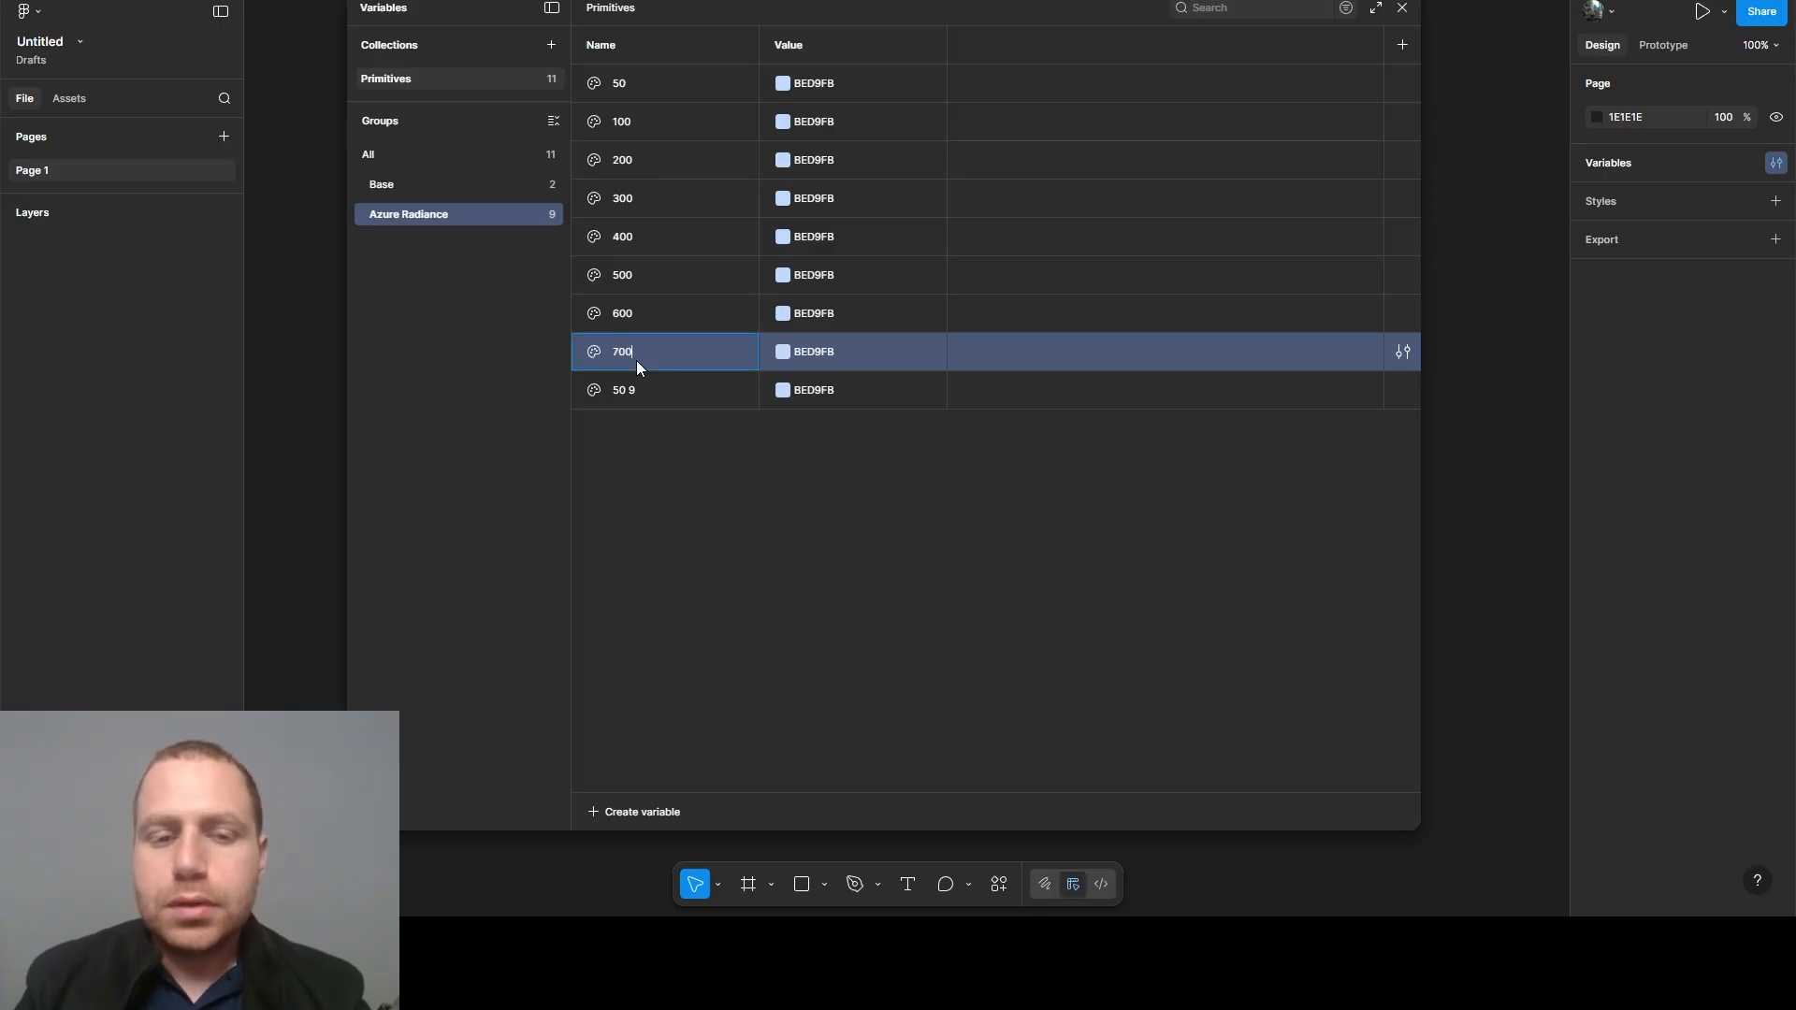
{"action": "double_click", "coordinate": [639, 389]}
{"action": "type", "text": "8"}
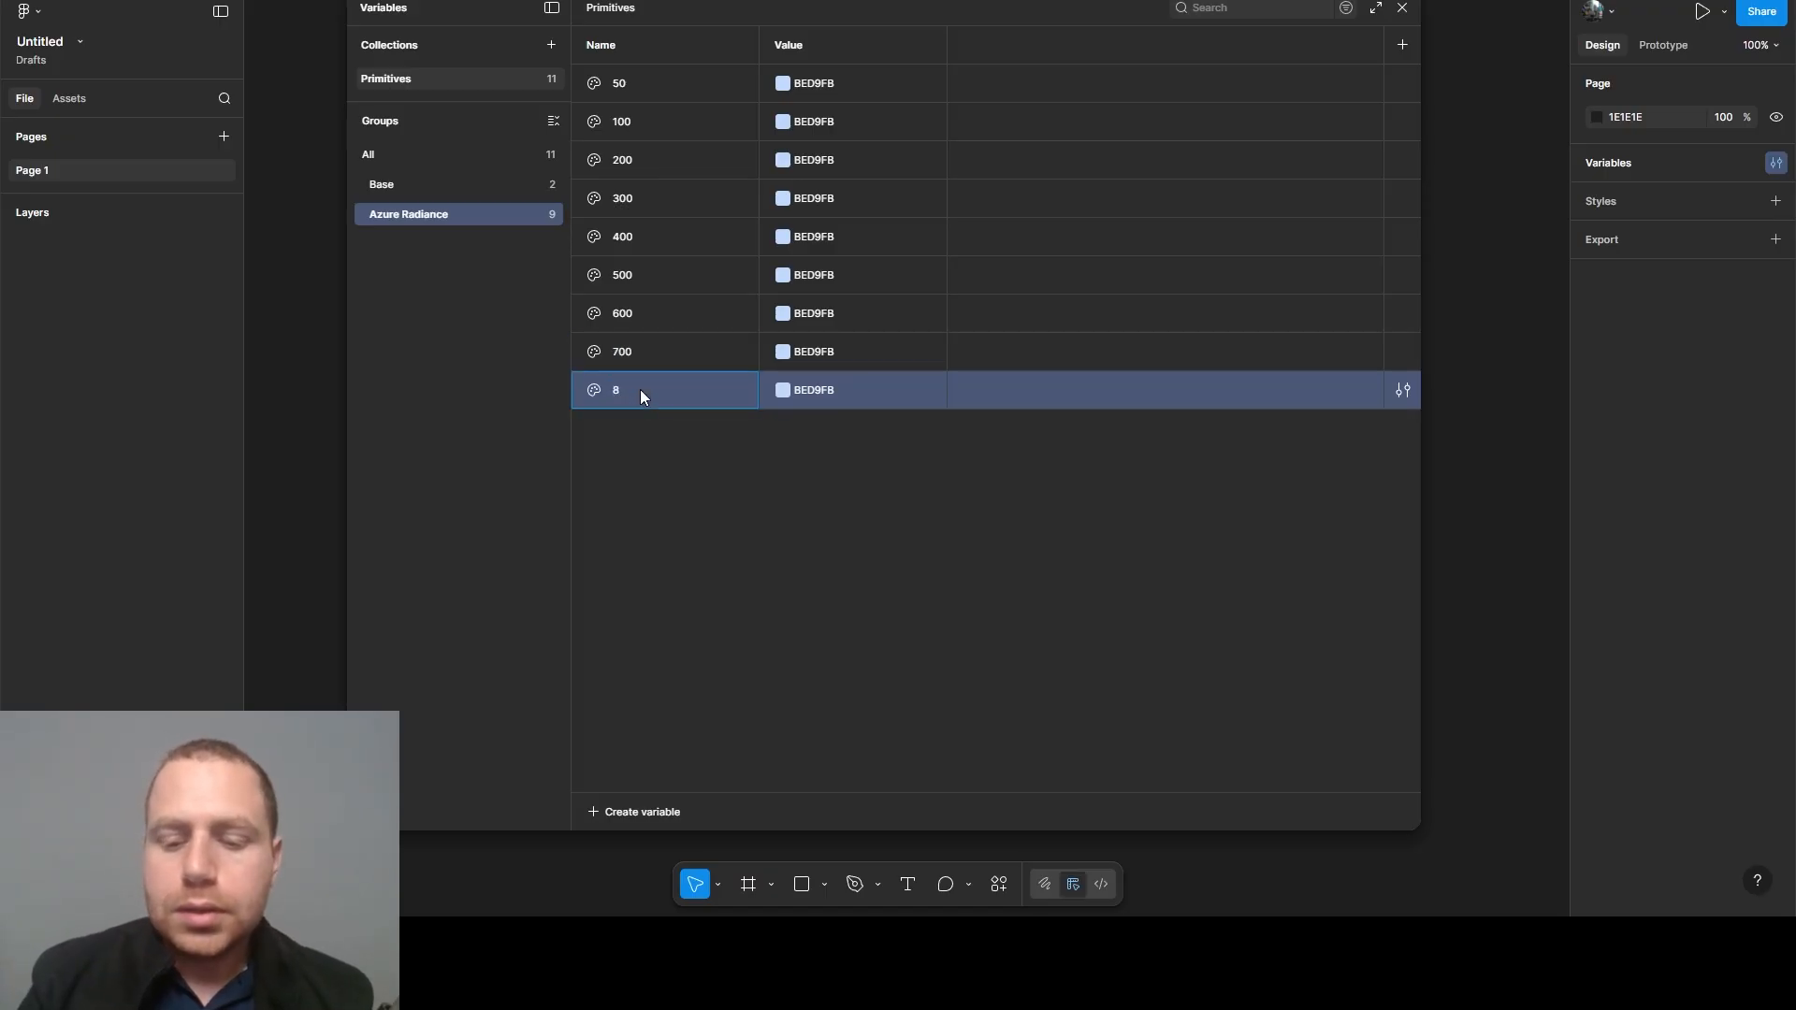
{"action": "type", "text": "00"}
{"action": "left_click", "coordinate": [678, 441]}
- Duplicate the Azure Radiance 800 variable and name the copy 900
{"action": "left_click", "coordinate": [670, 384]}
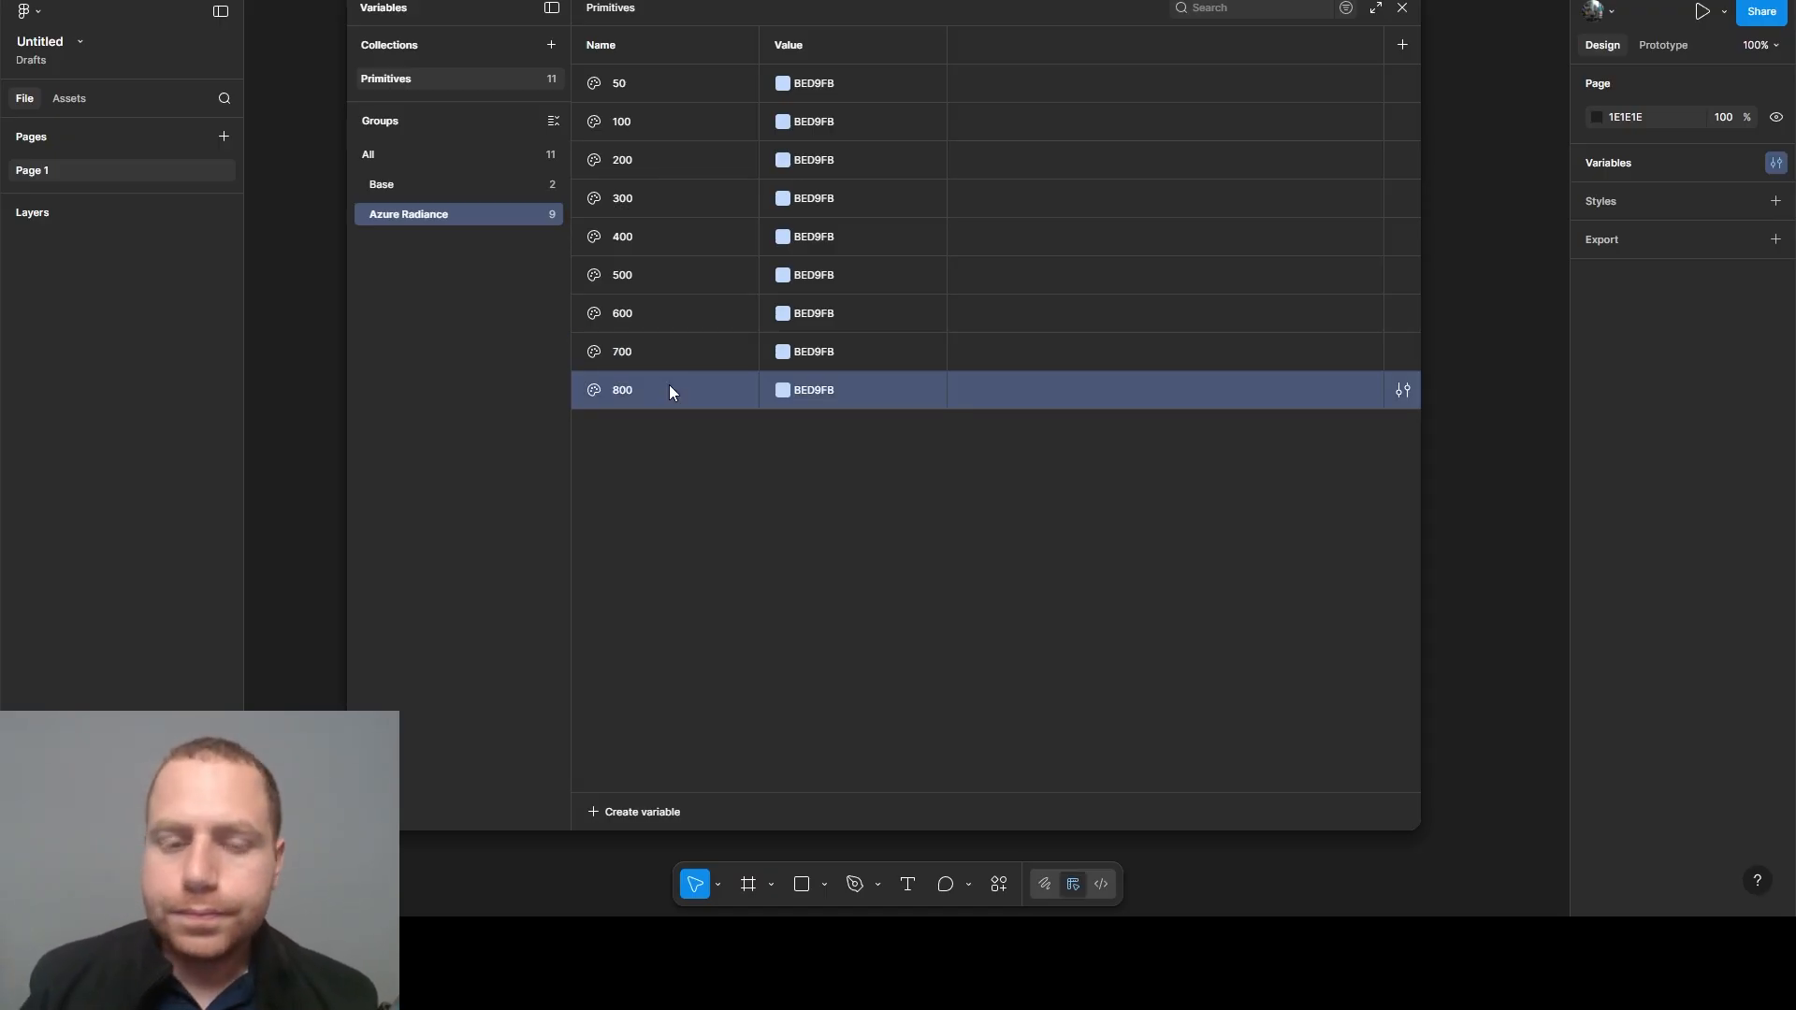
{"action": "key", "text": "ctrl+d"}
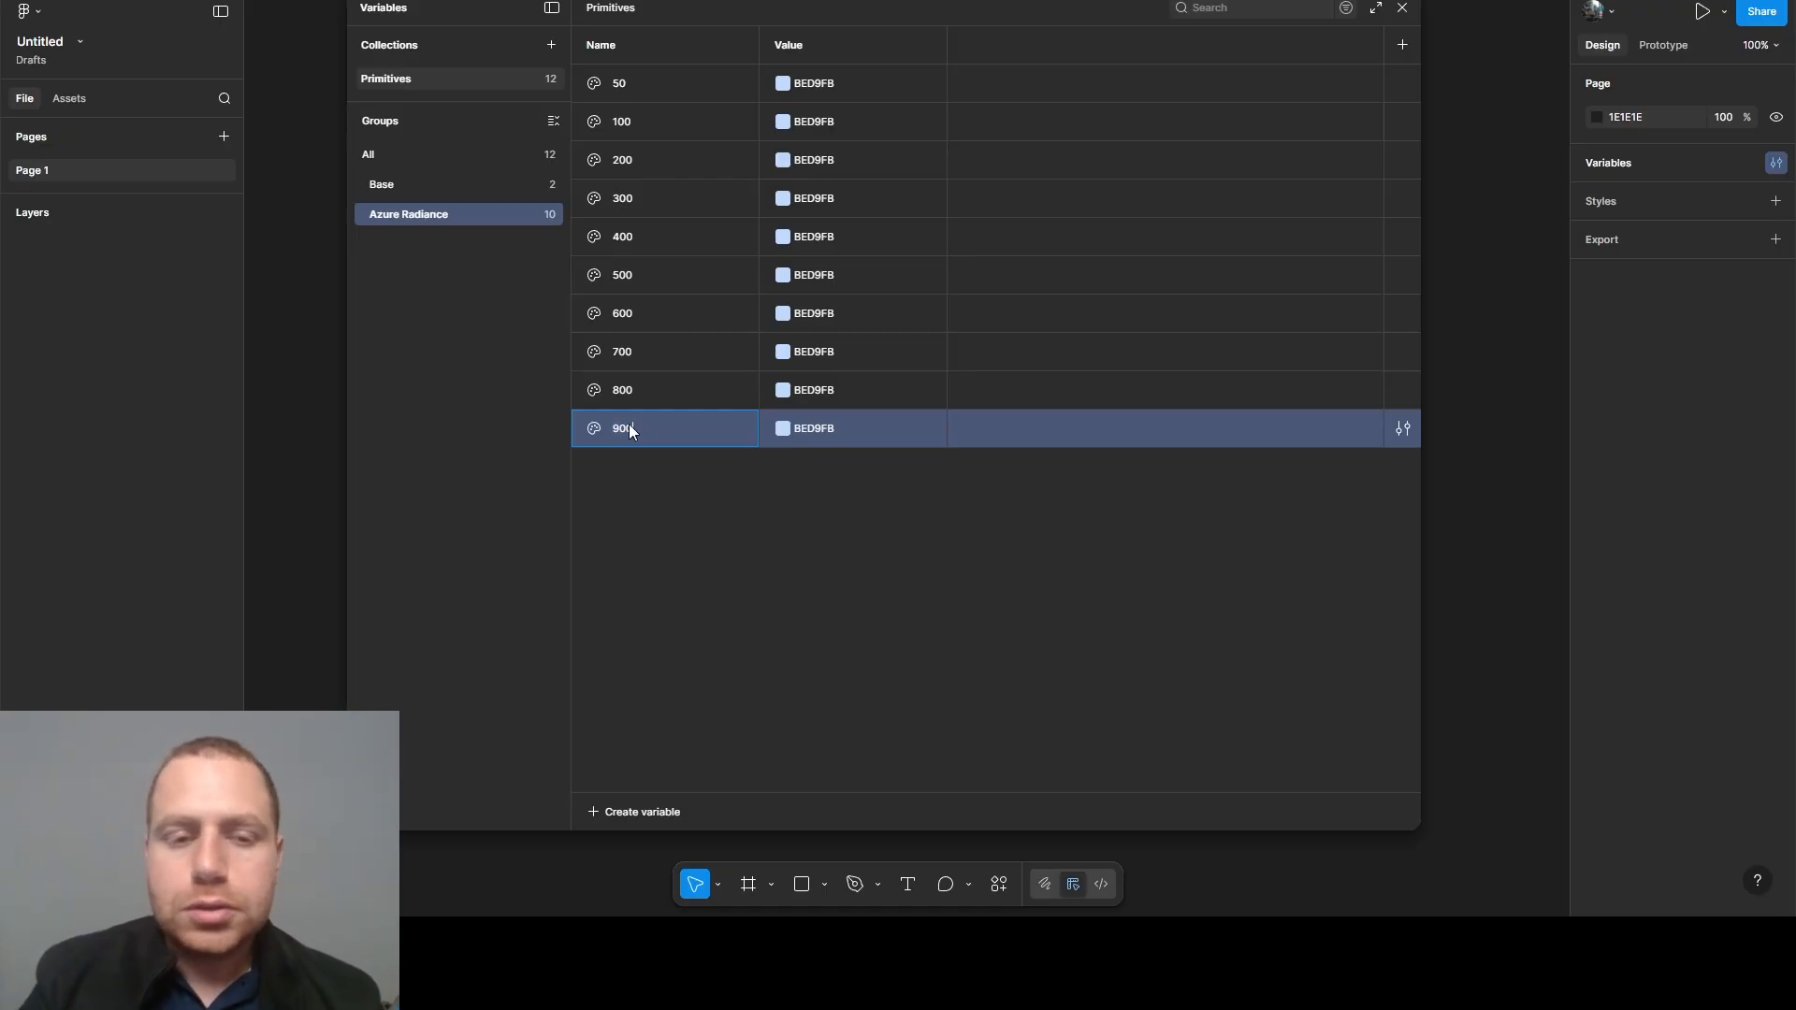
{"action": "type", "text": "900"}
{"action": "left_click", "coordinate": [844, 483]}
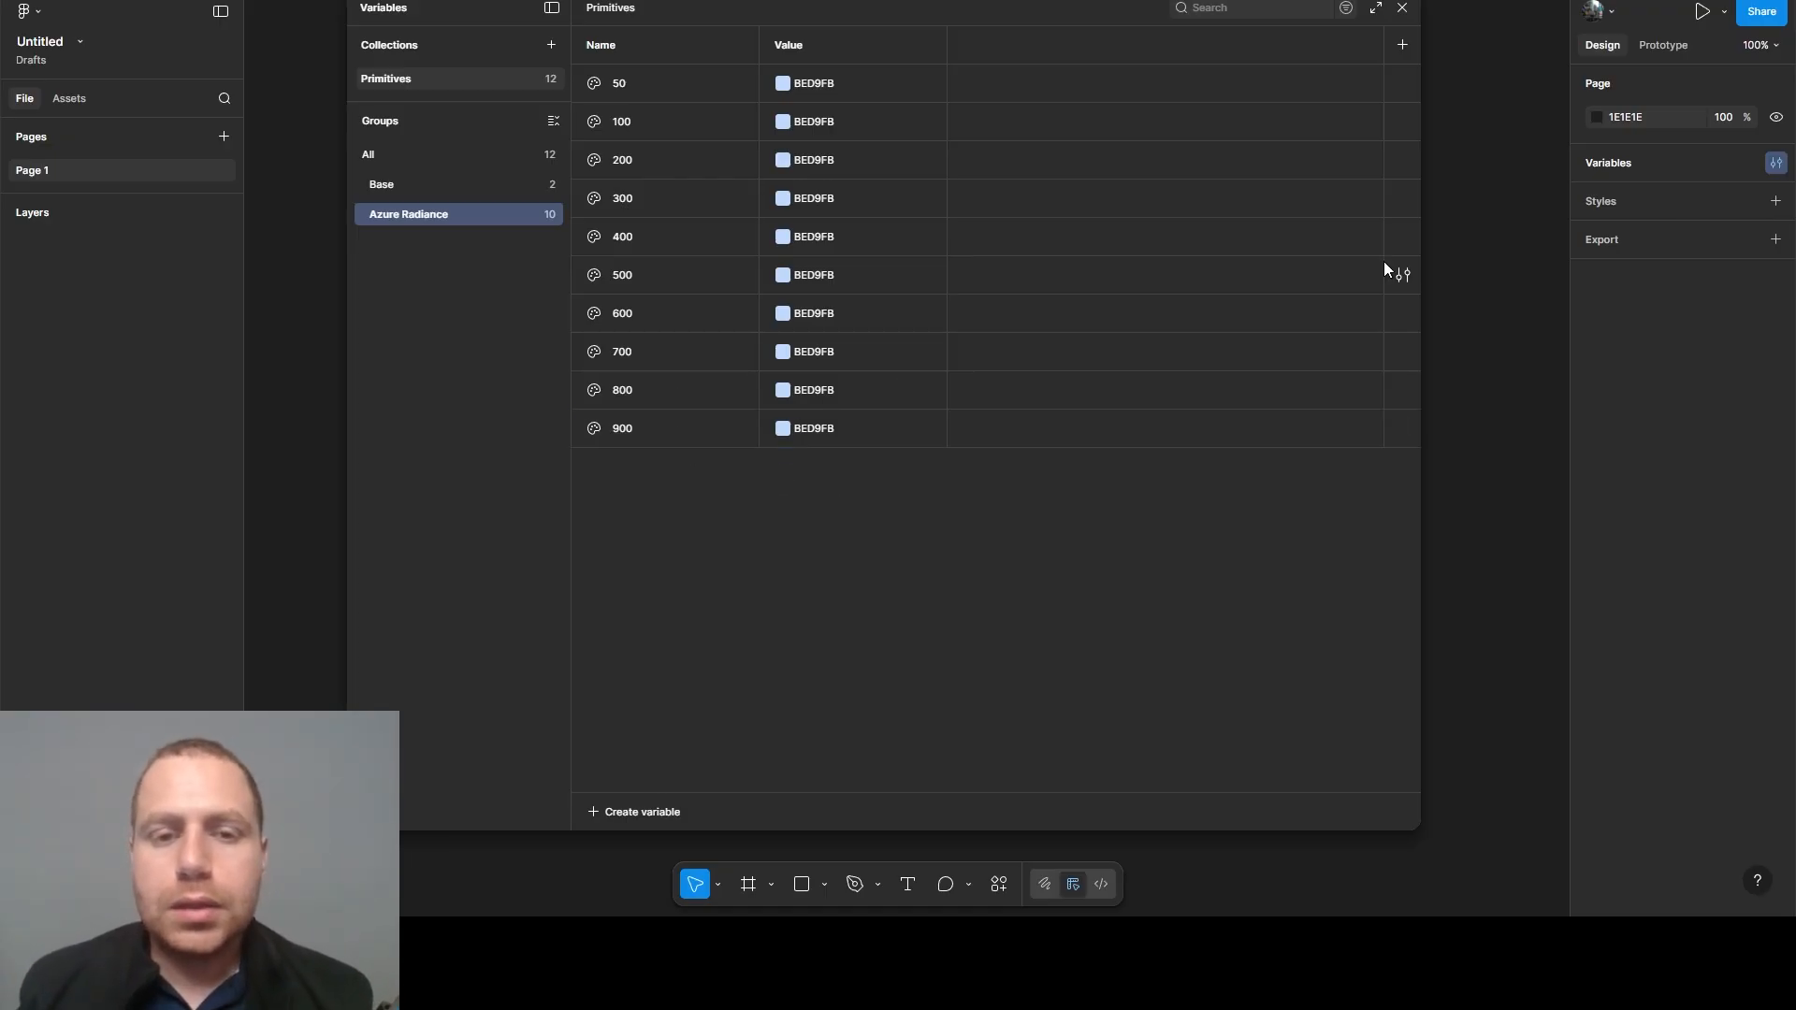
- Set the Azure Radiance 100 variable's value to ACCEFA and move the variables window aside
{"action": "left_click", "coordinate": [814, 124]}
{"action": "type", "text": "ACCEFA"}
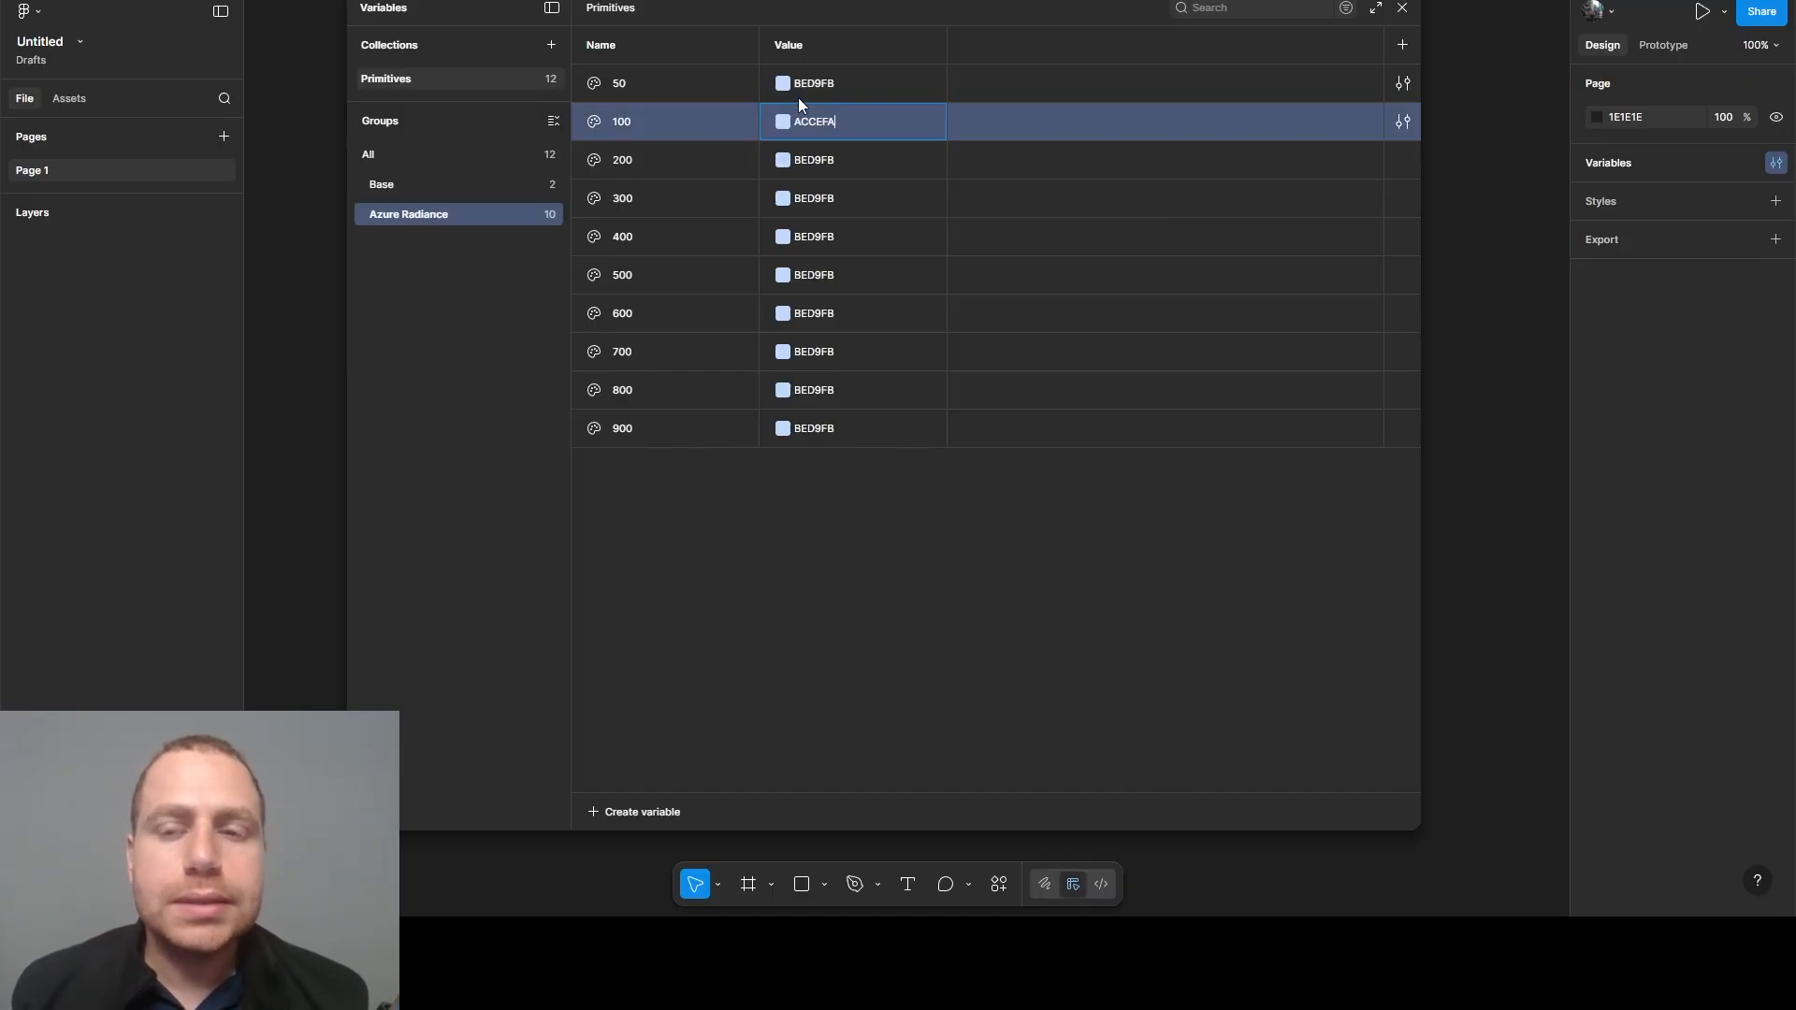
{"action": "left_click_drag", "start_coordinate": [961, 18], "coordinate": [741, 35]}
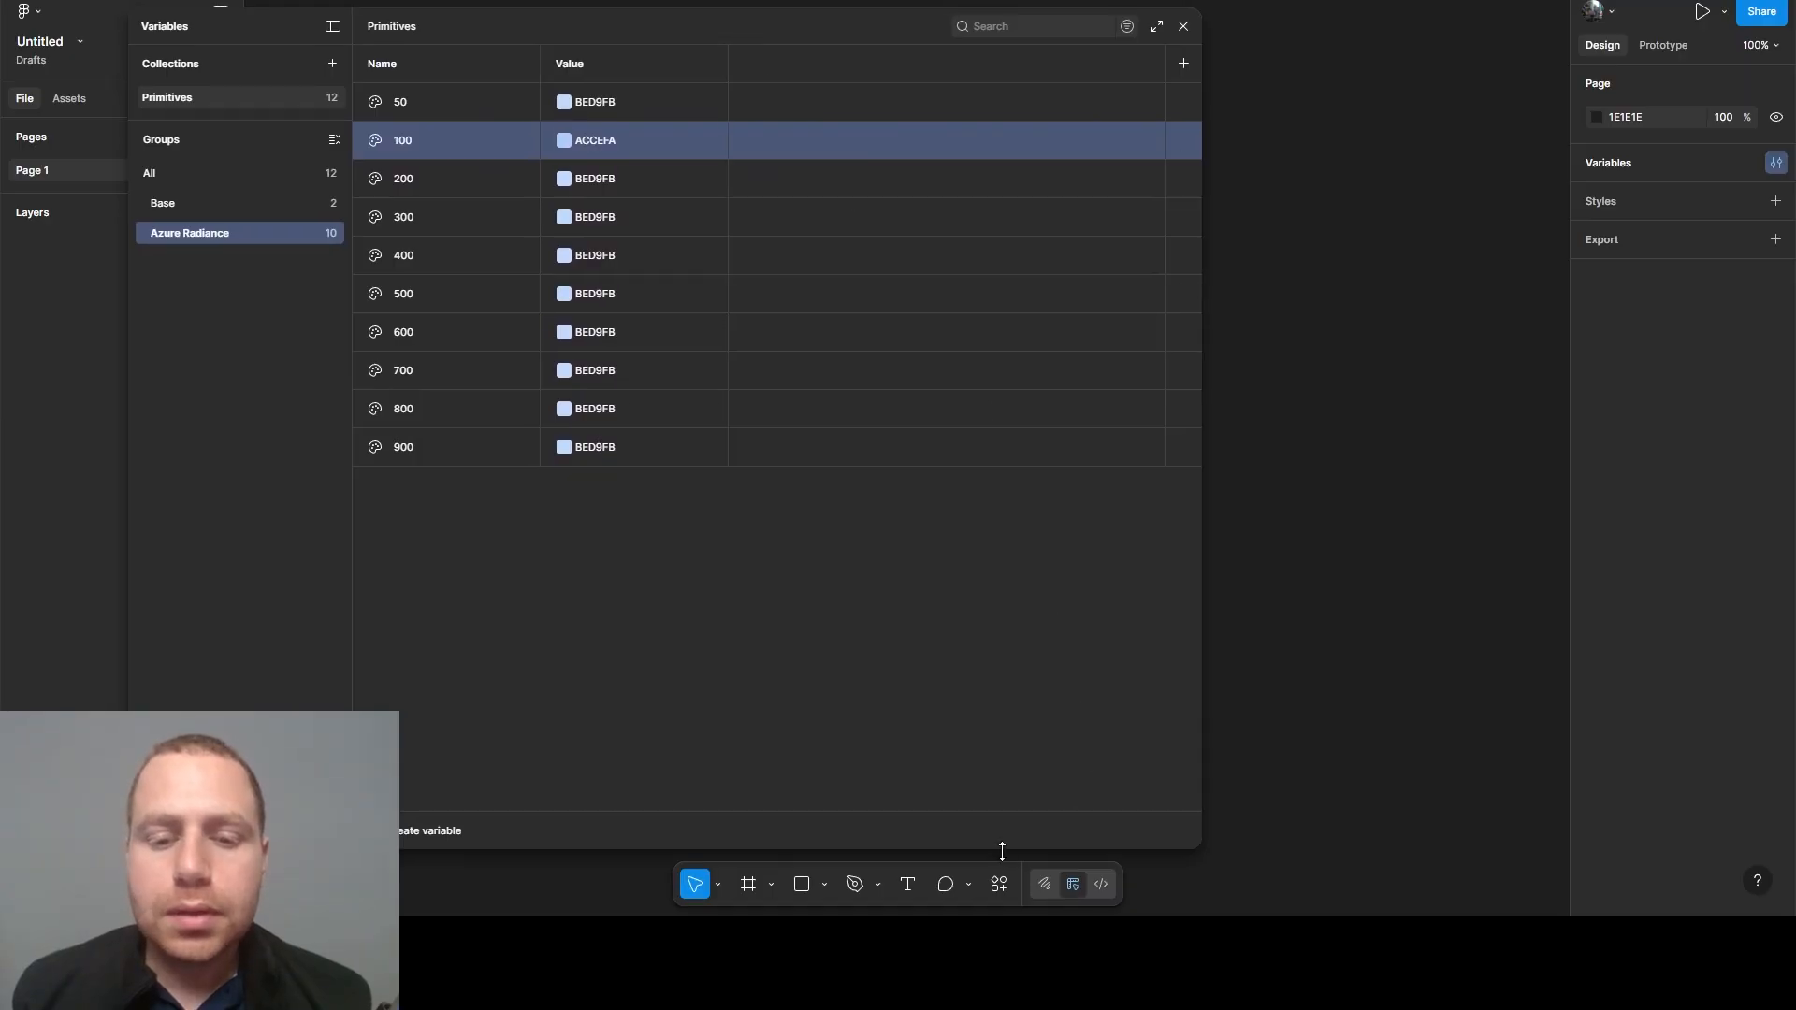
- Close the variables window and insert the Color Levels Generator widget on the canvas
{"action": "left_click", "coordinate": [999, 883]}
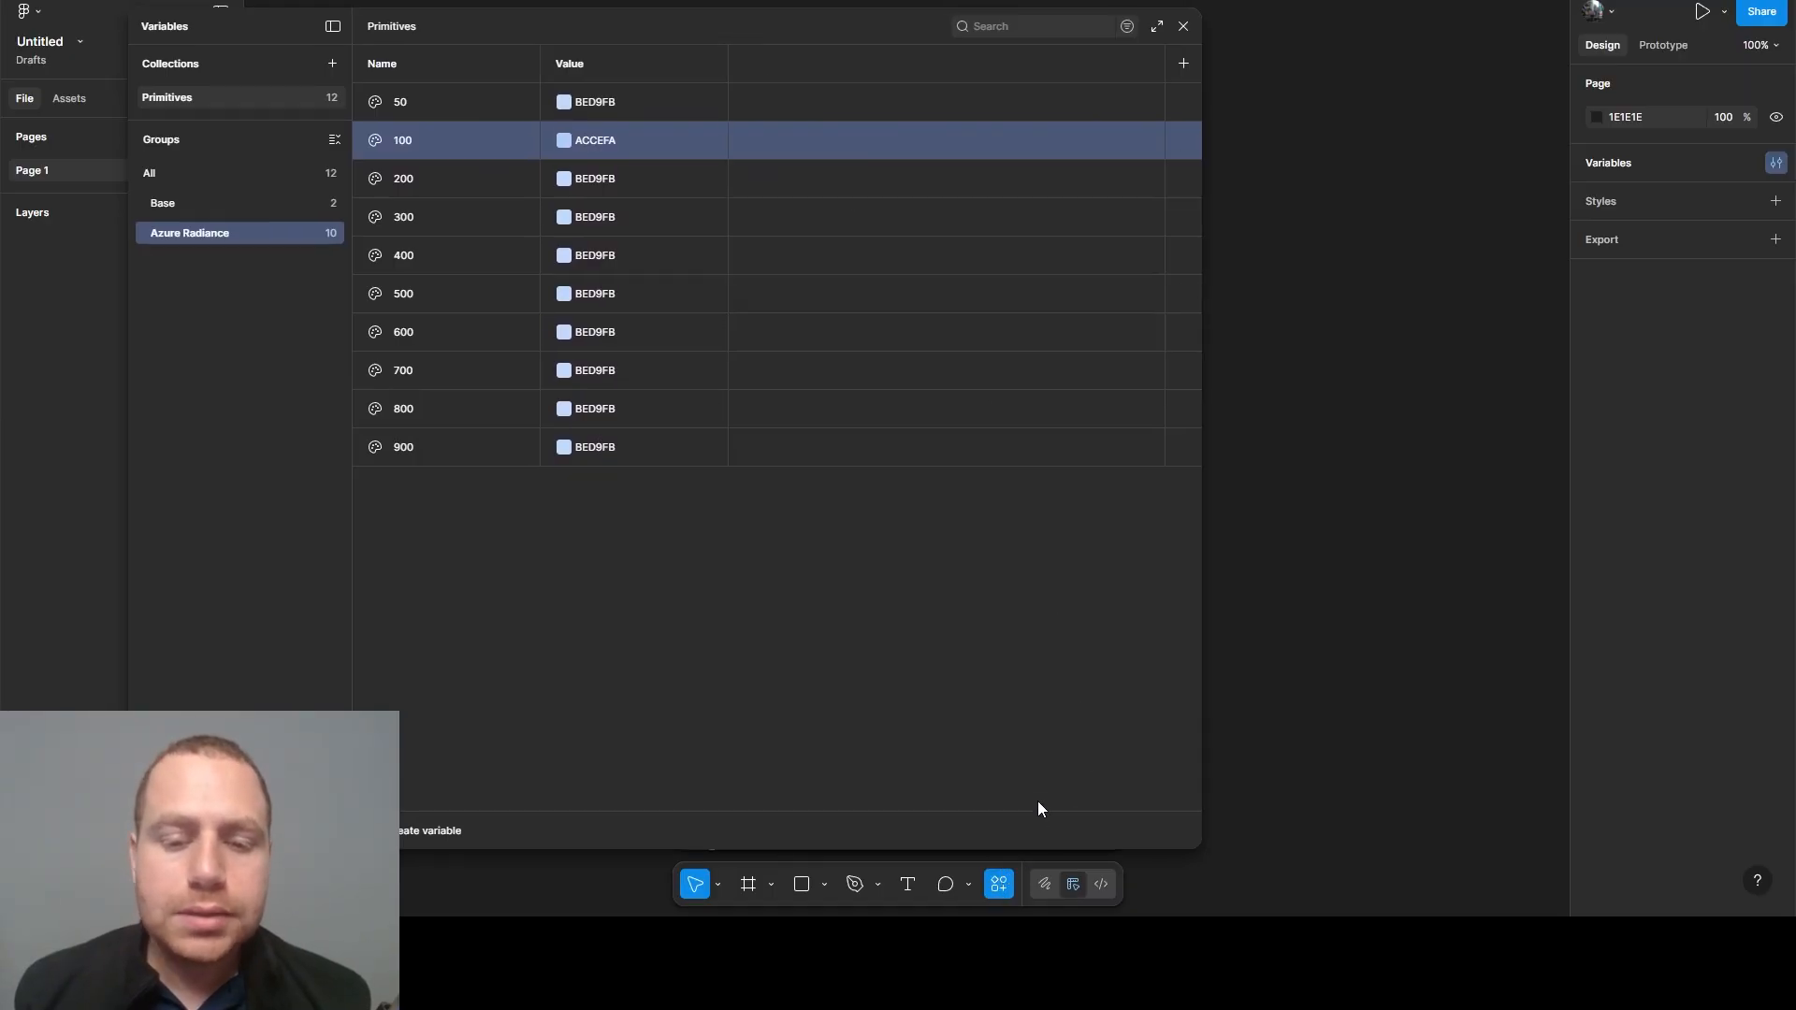
{"action": "left_click", "coordinate": [1184, 27]}
{"action": "left_click", "coordinate": [807, 568]}
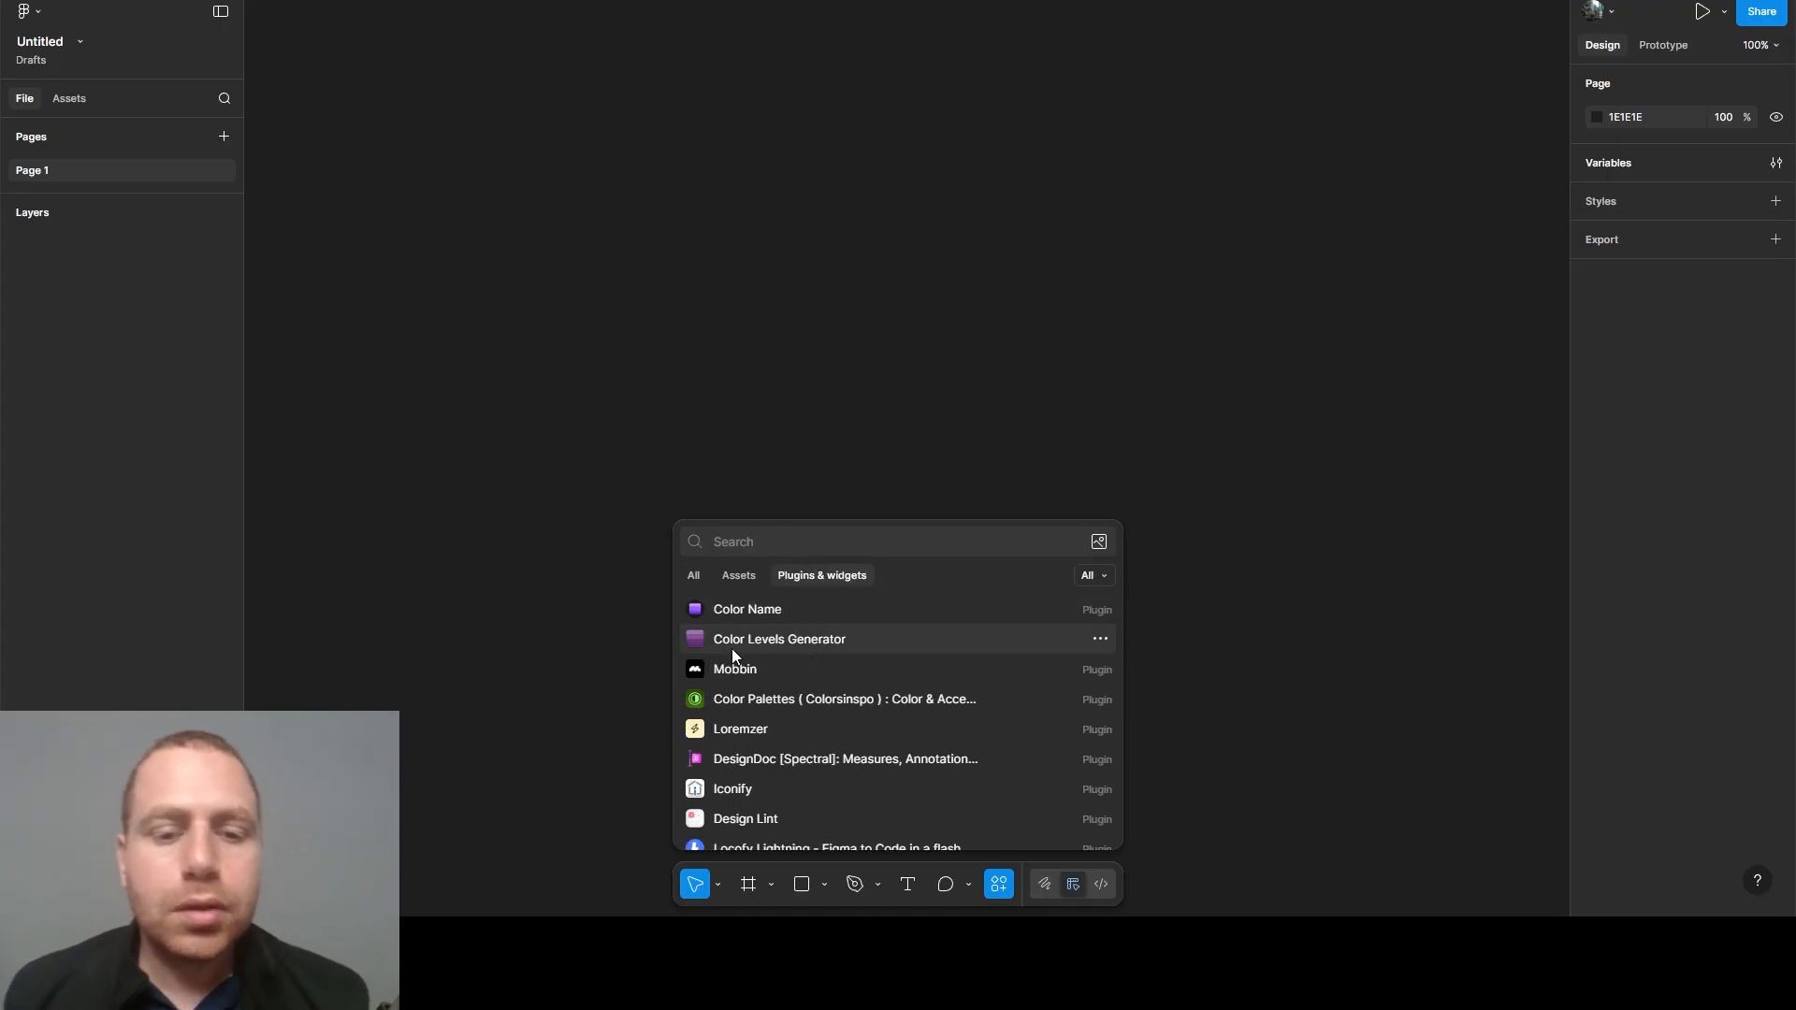
{"action": "left_click", "coordinate": [825, 642]}
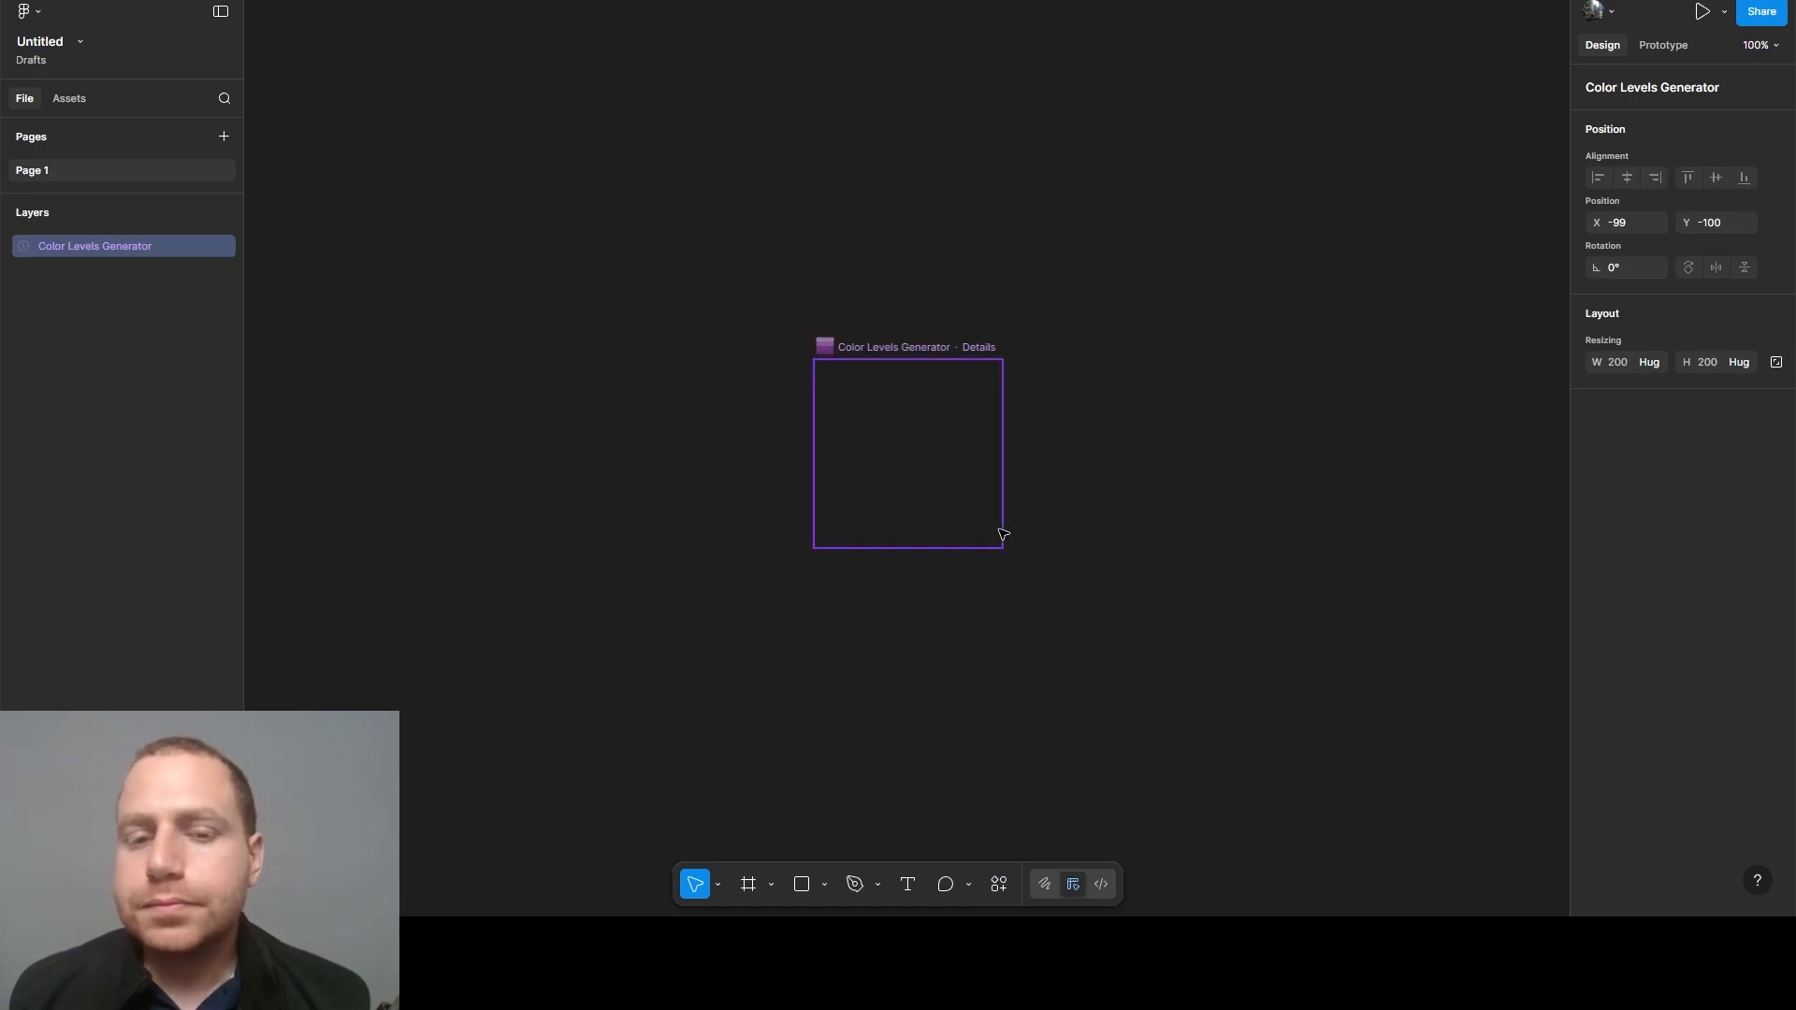
{"action": "scroll", "coordinate": [1029, 449], "scroll_direction": "up", "scroll_amount": 2}
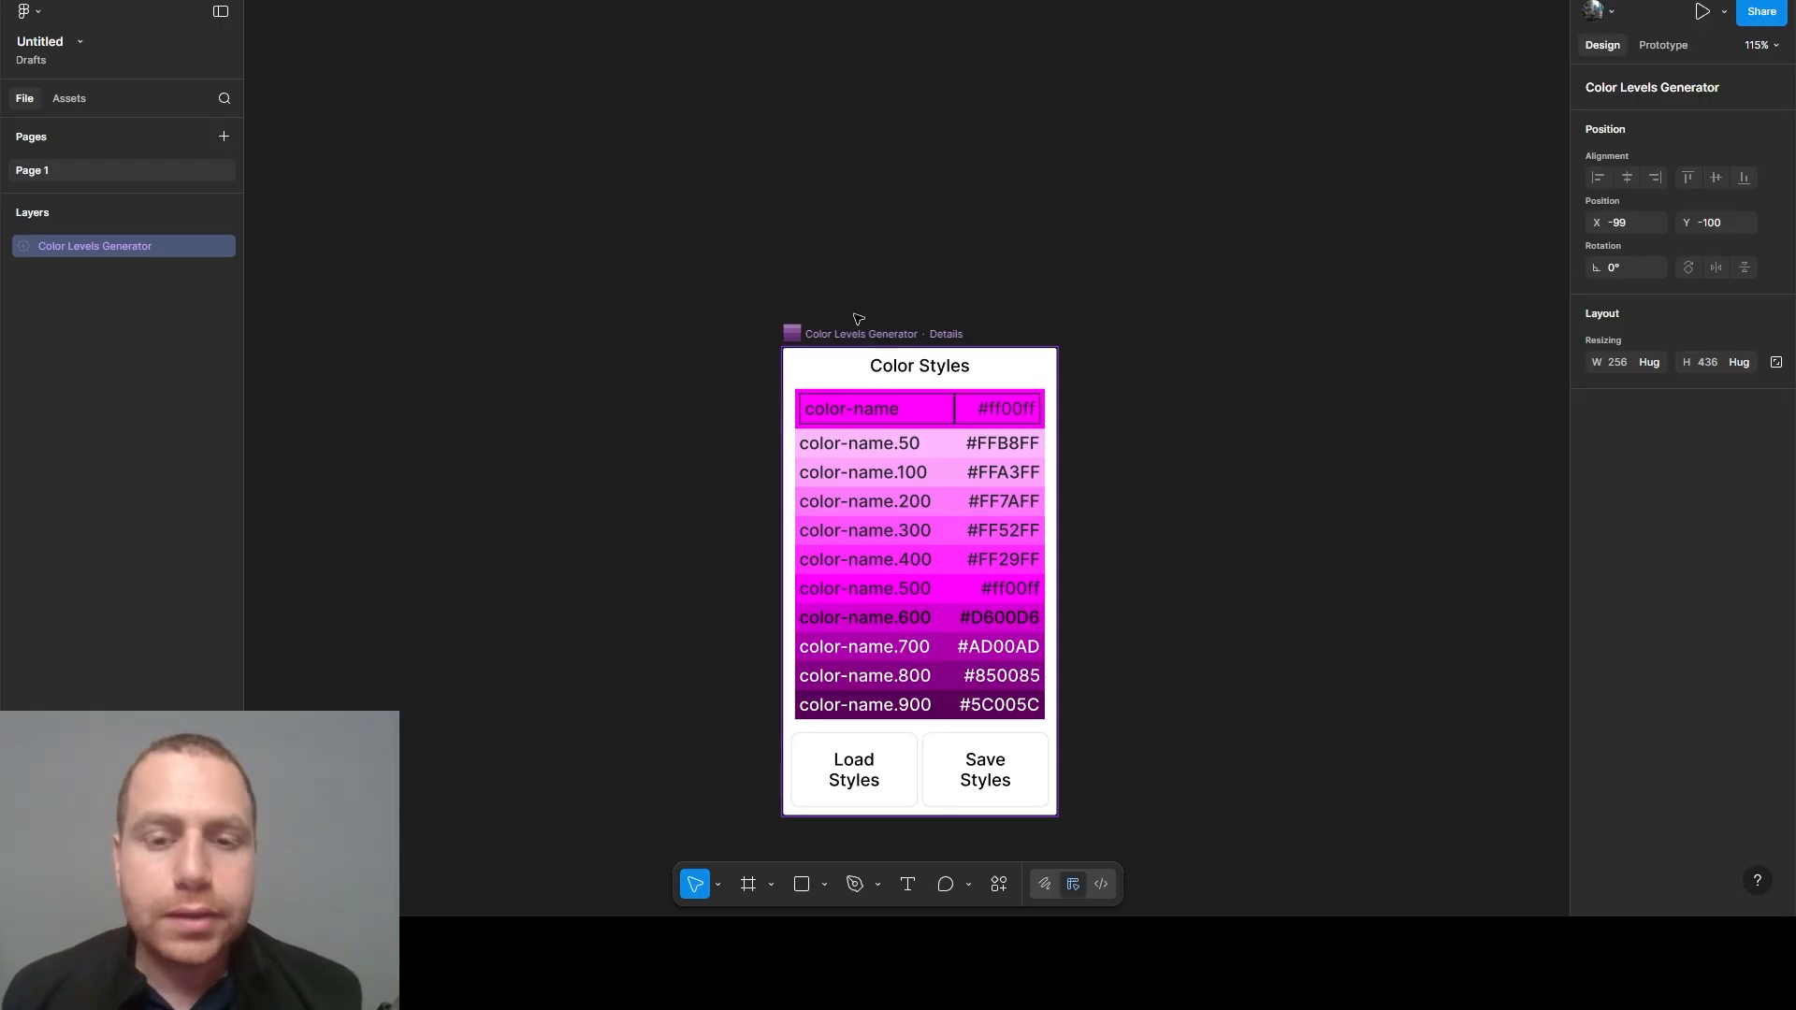
- Set the Color Levels Generator widget's base color to #1877F2 to generate its color levels
{"action": "left_click", "coordinate": [1004, 418]}
{"action": "type", "text": "#1877F2"}
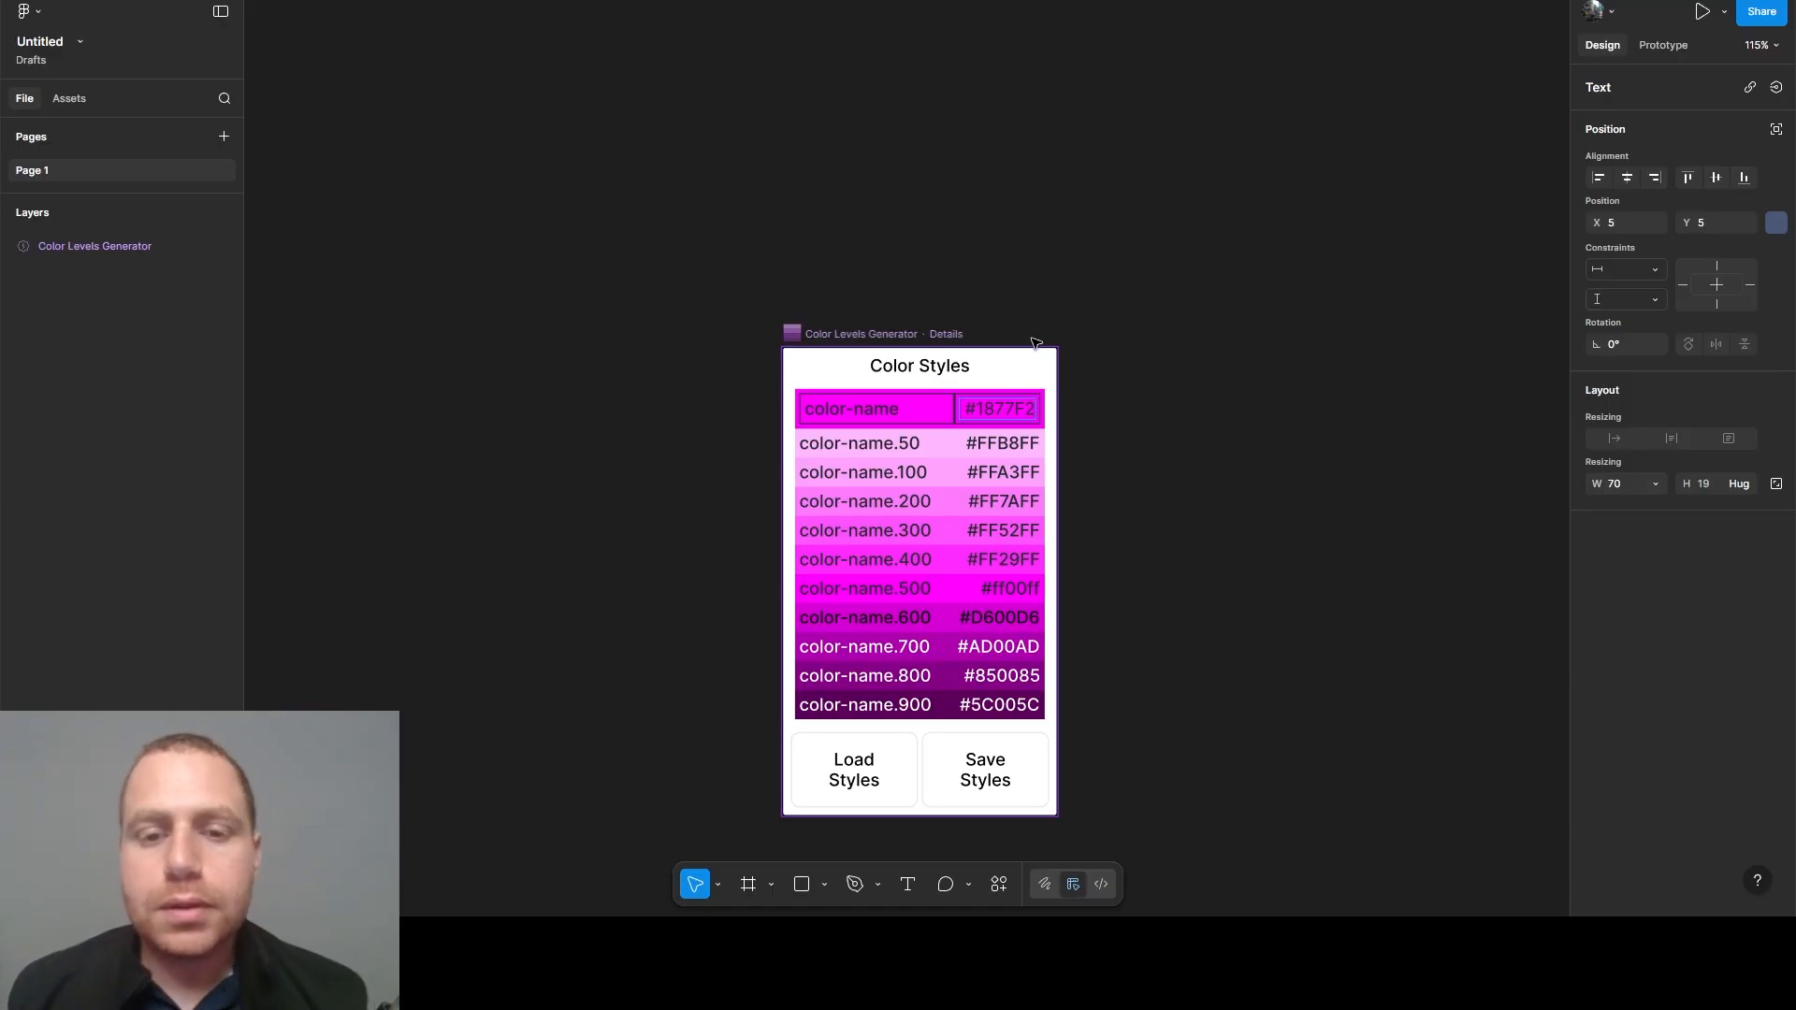
{"action": "left_click", "coordinate": [877, 367]}
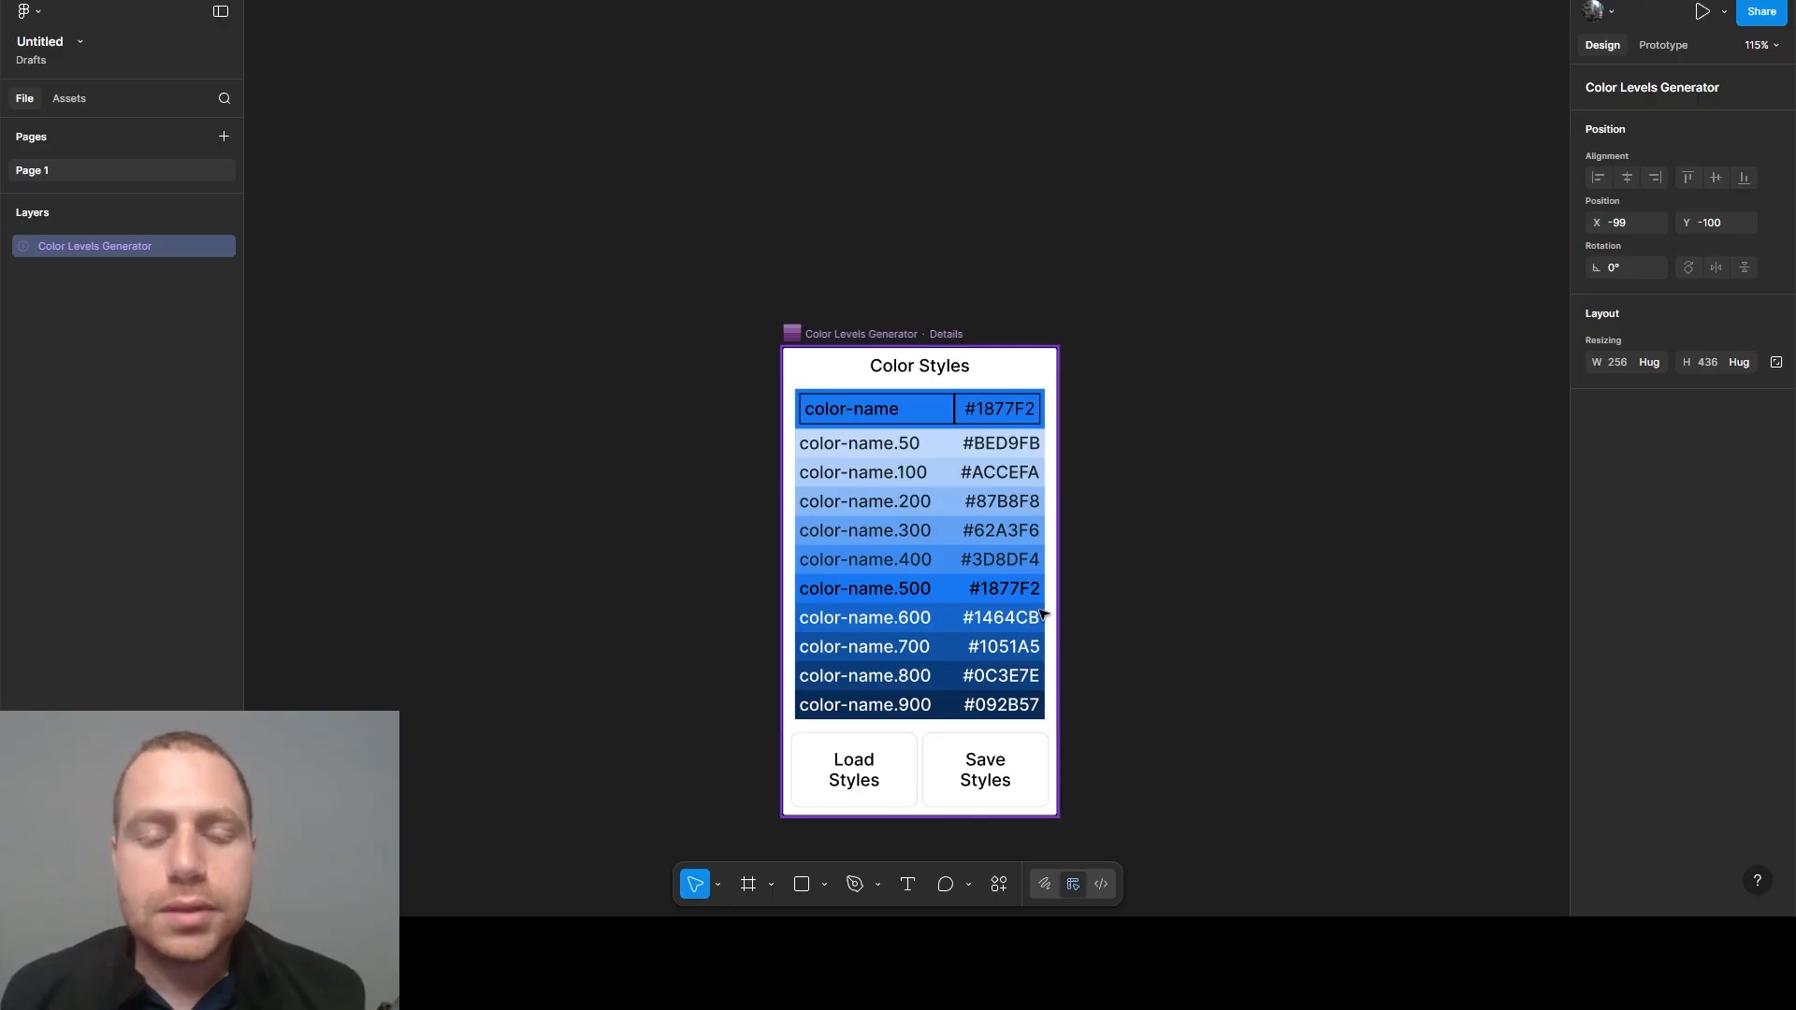
- Delete the Color Levels Generator widget from the canvas and reopen the variables
{"action": "left_click_drag", "start_coordinate": [858, 339], "coordinate": [871, 259]}
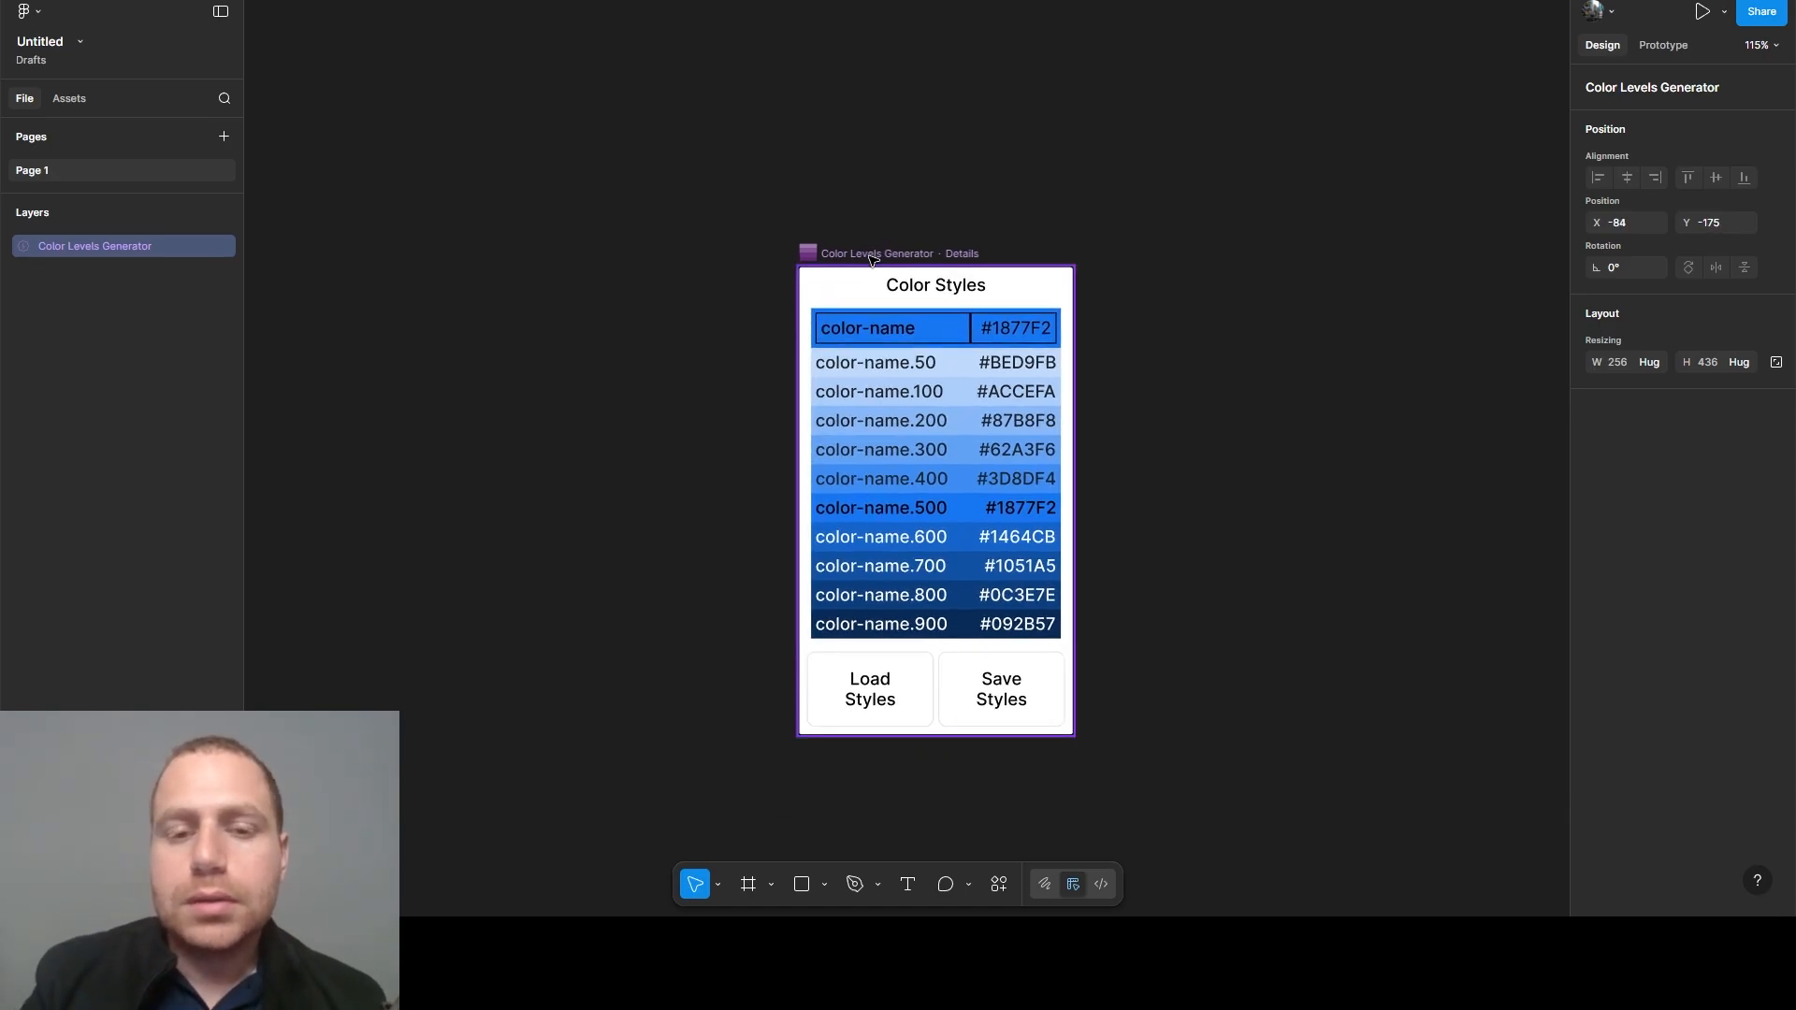
{"action": "key", "text": "Delete"}
{"action": "left_click", "coordinate": [1776, 163]}
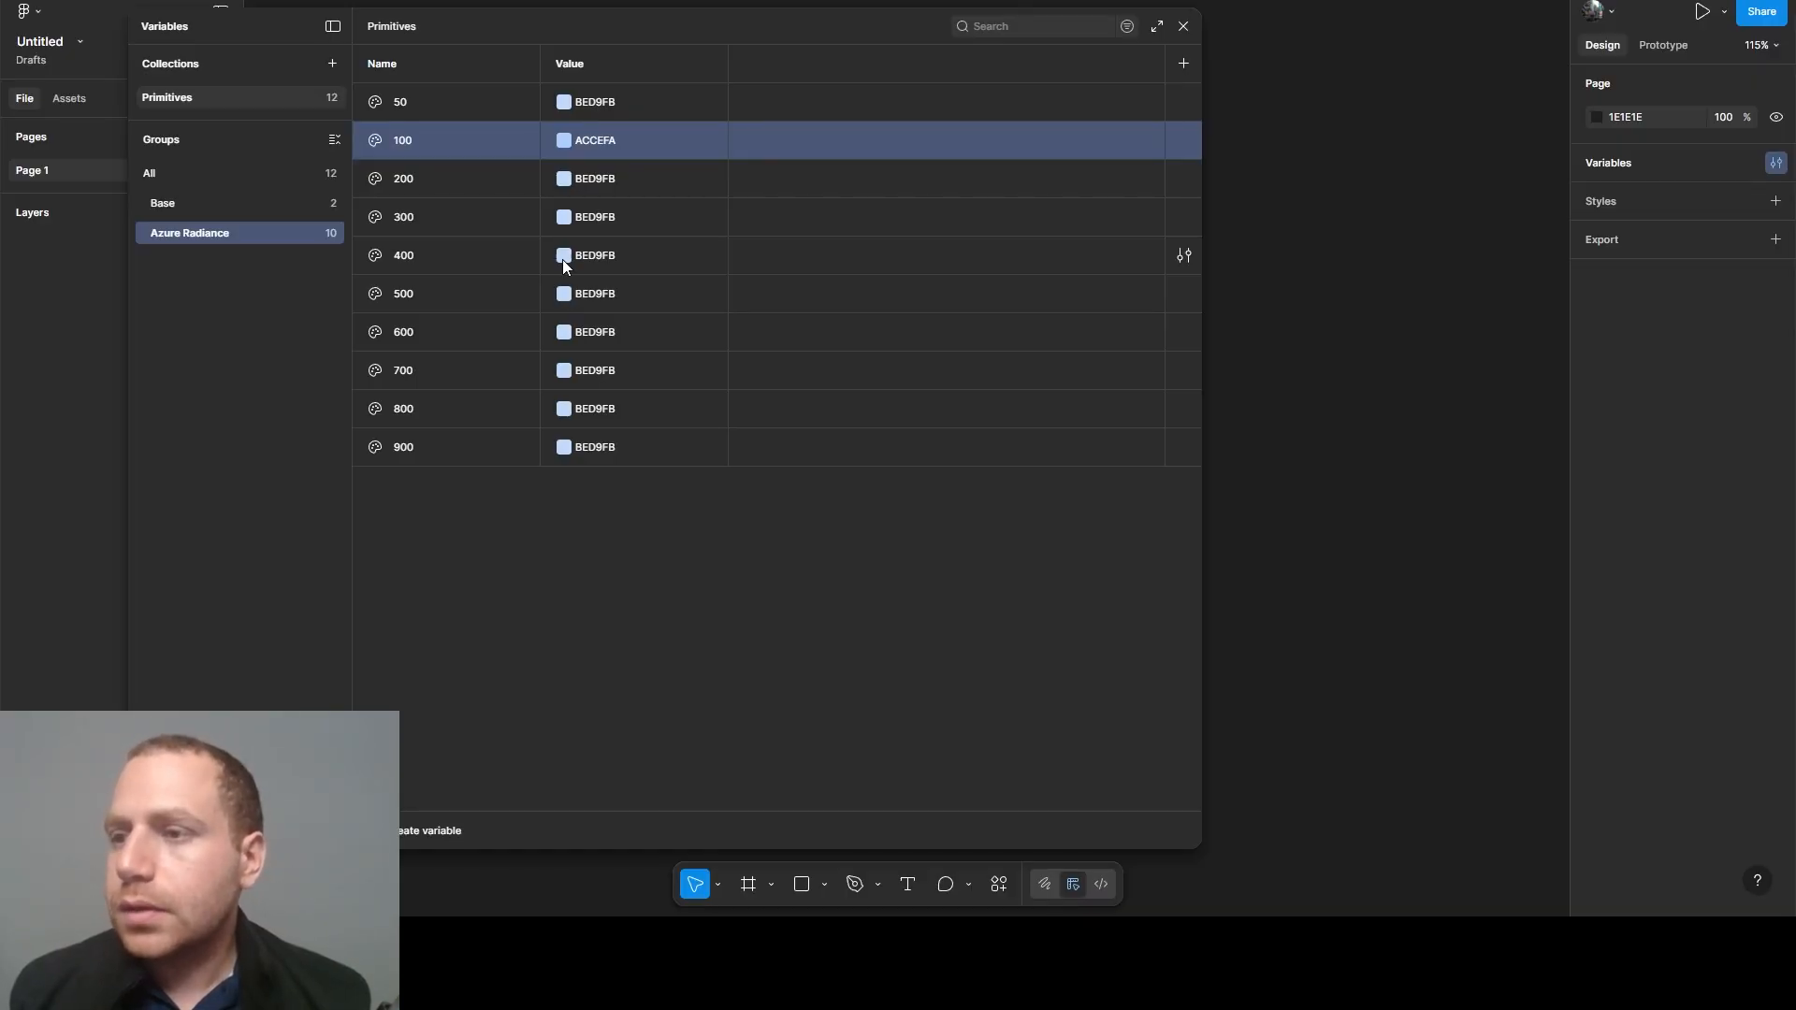
- Set the Azure Radiance 300 variable's value to 62A3F6 and the 200 variable's value to 87B8F8
{"action": "left_click", "coordinate": [591, 215]}
{"action": "type", "text": "62A3F6"}
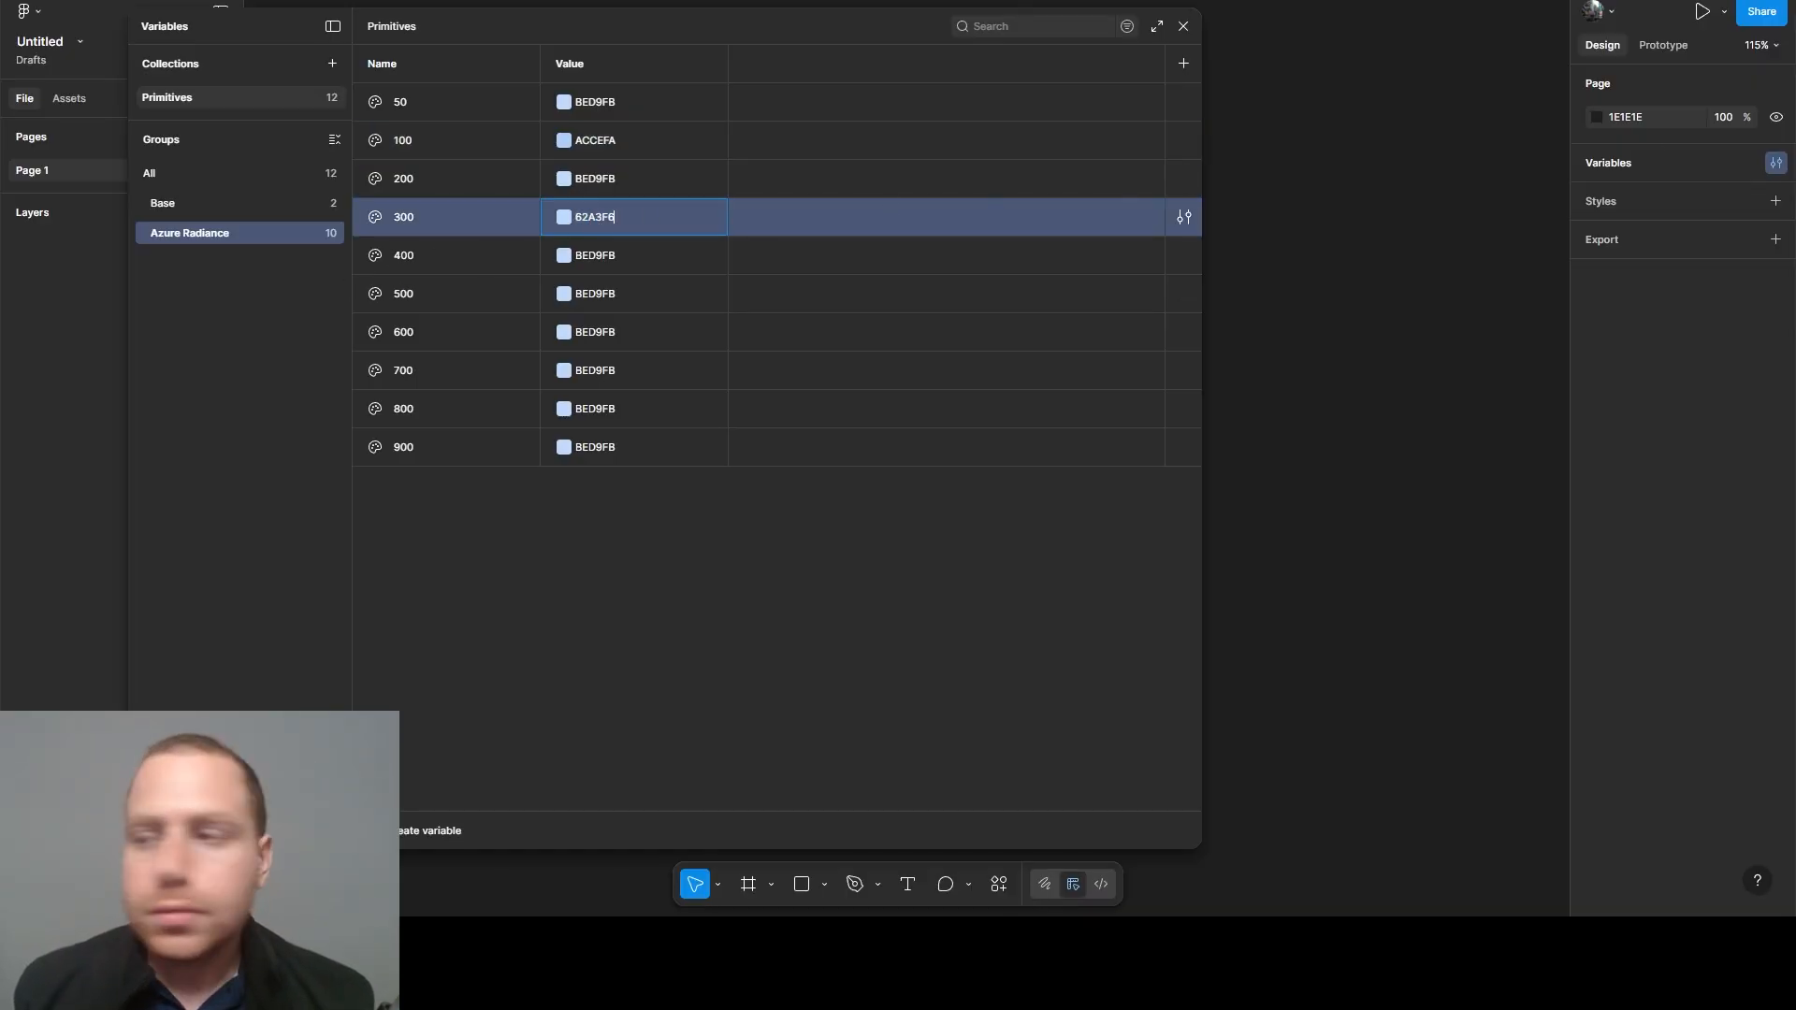
{"action": "key", "text": "Return"}
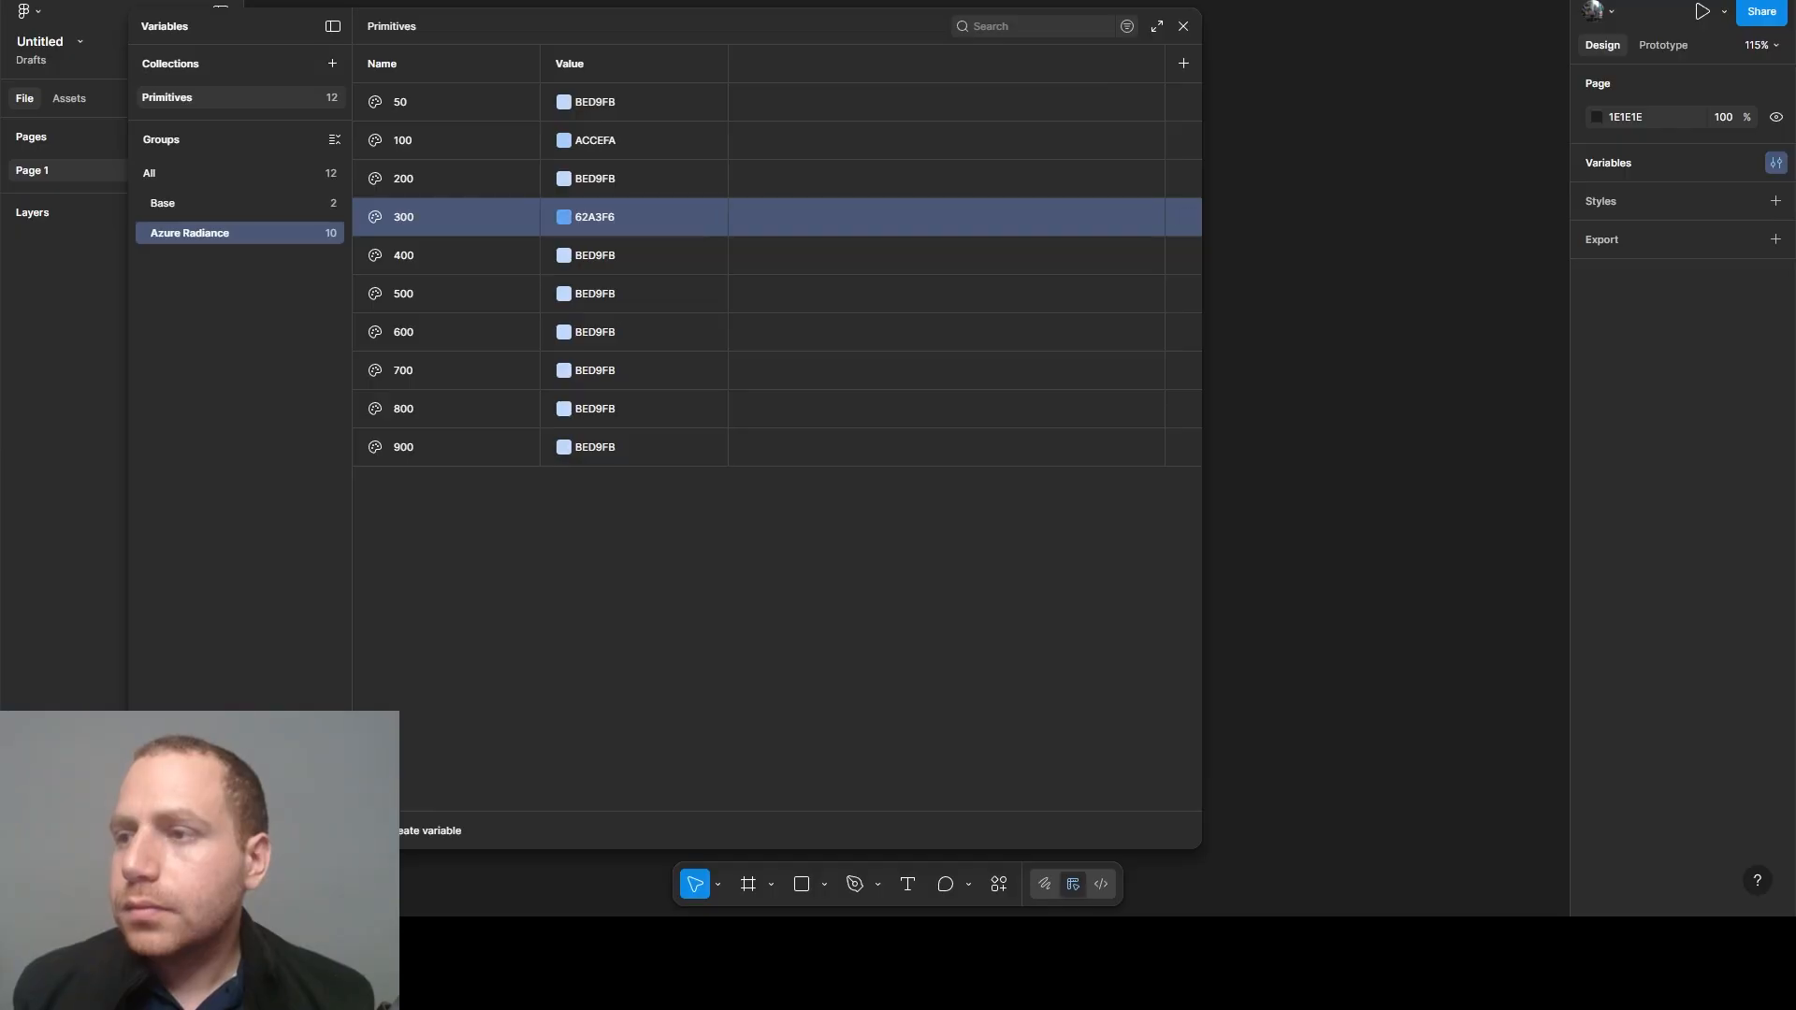
{"action": "left_click", "coordinate": [593, 177]}
{"action": "type", "text": "87B8F8"}
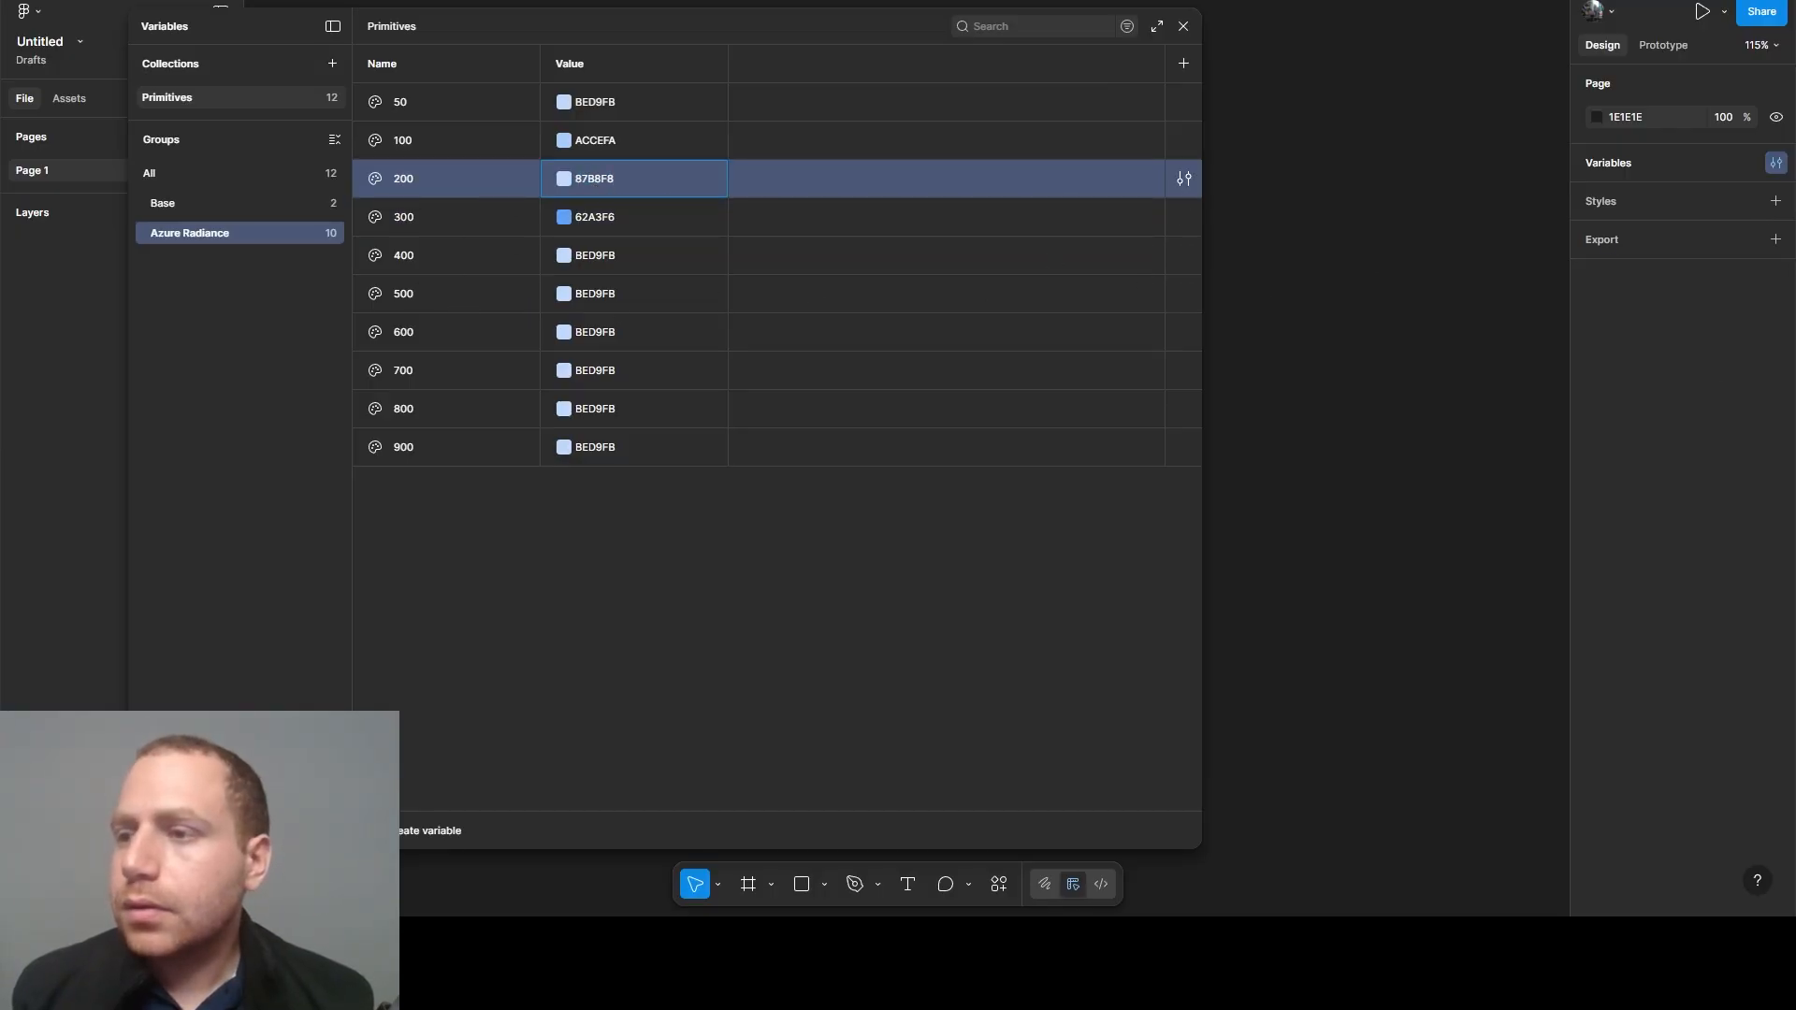
{"action": "key", "text": "Return"}
- Set the Azure Radiance 400 variable's value to 3D8DF4 and the 500 variable's value to 1877F2
{"action": "left_click", "coordinate": [578, 256]}
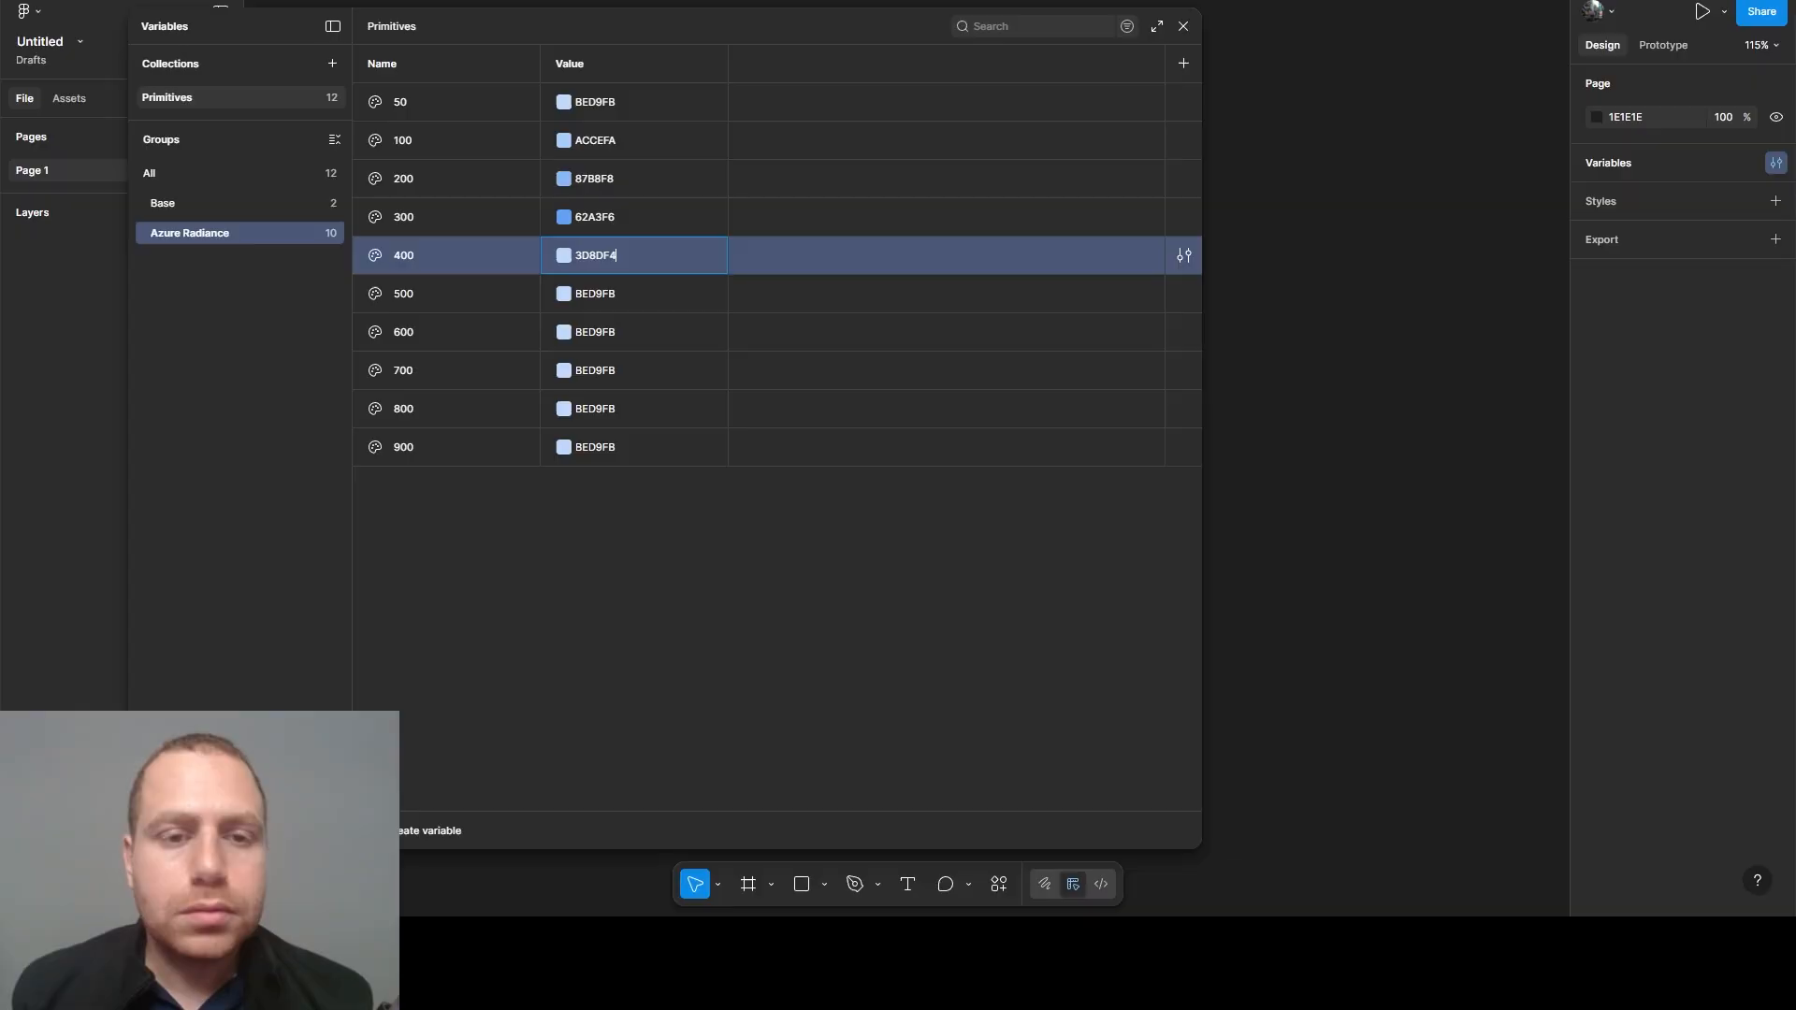
{"action": "key", "text": "Return"}
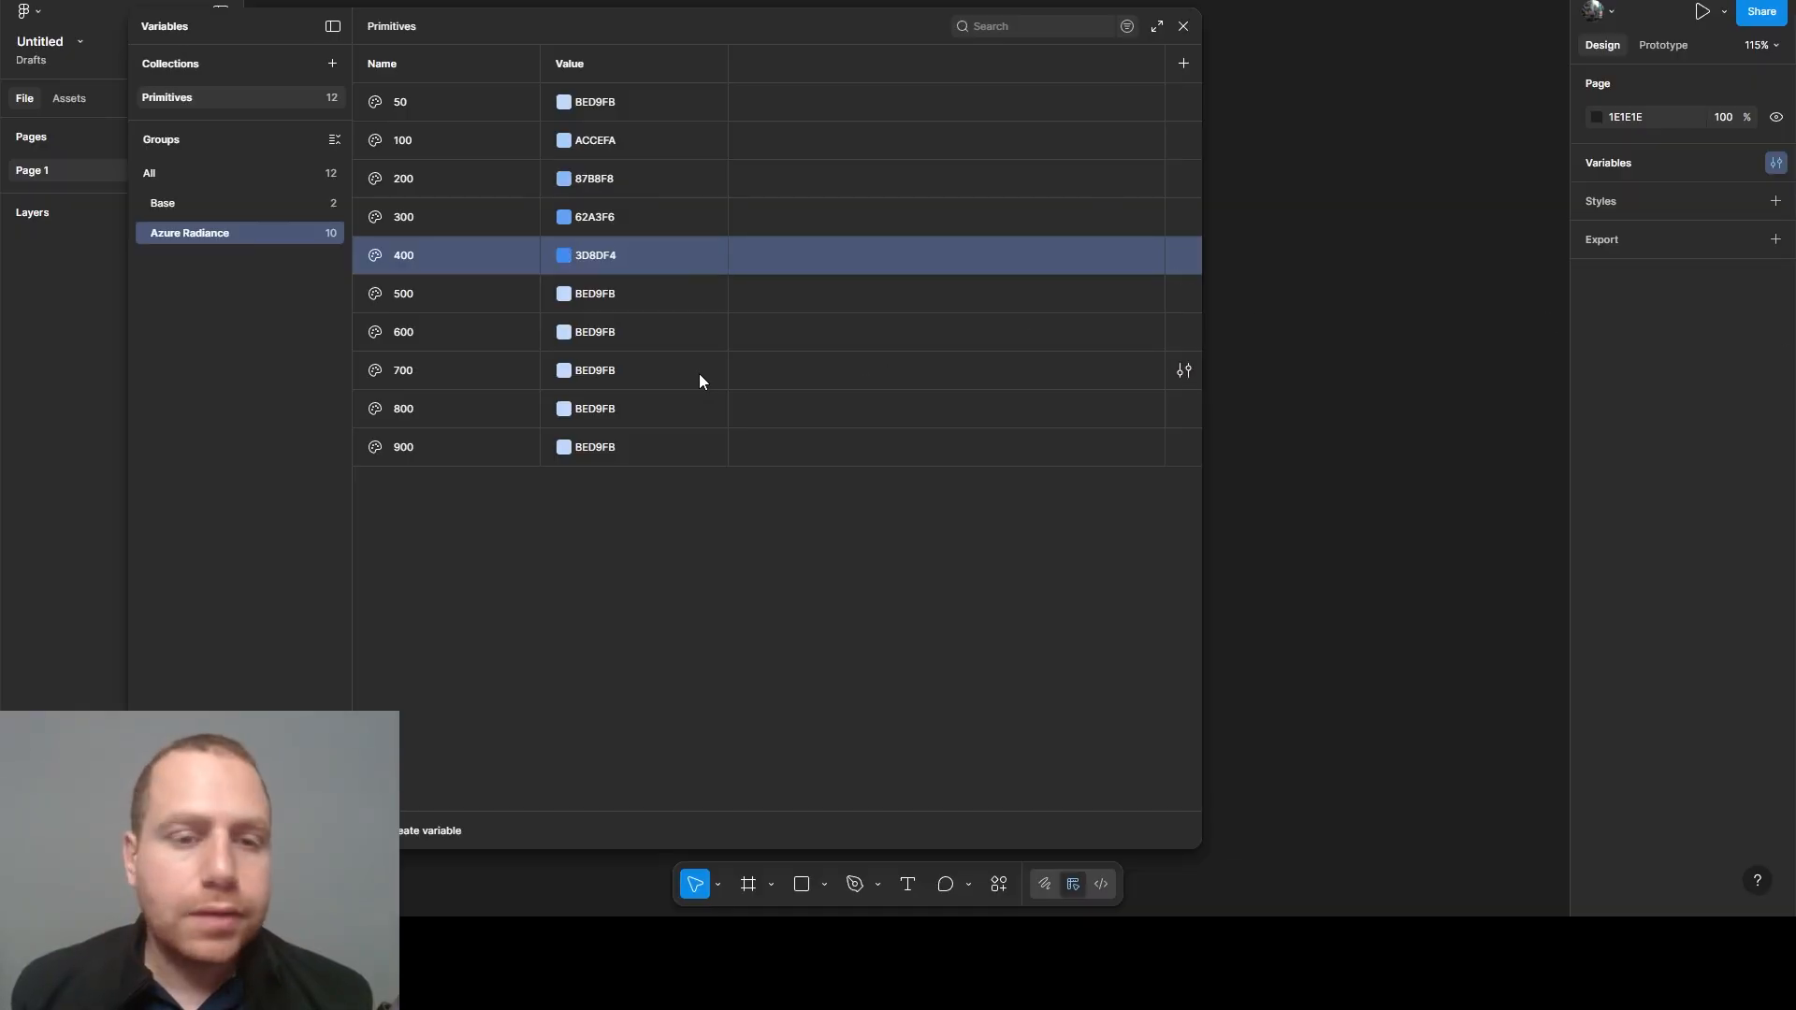
{"action": "left_click", "coordinate": [608, 295]}
{"action": "type", "text": "1877F2"}
{"action": "key", "text": "Return"}
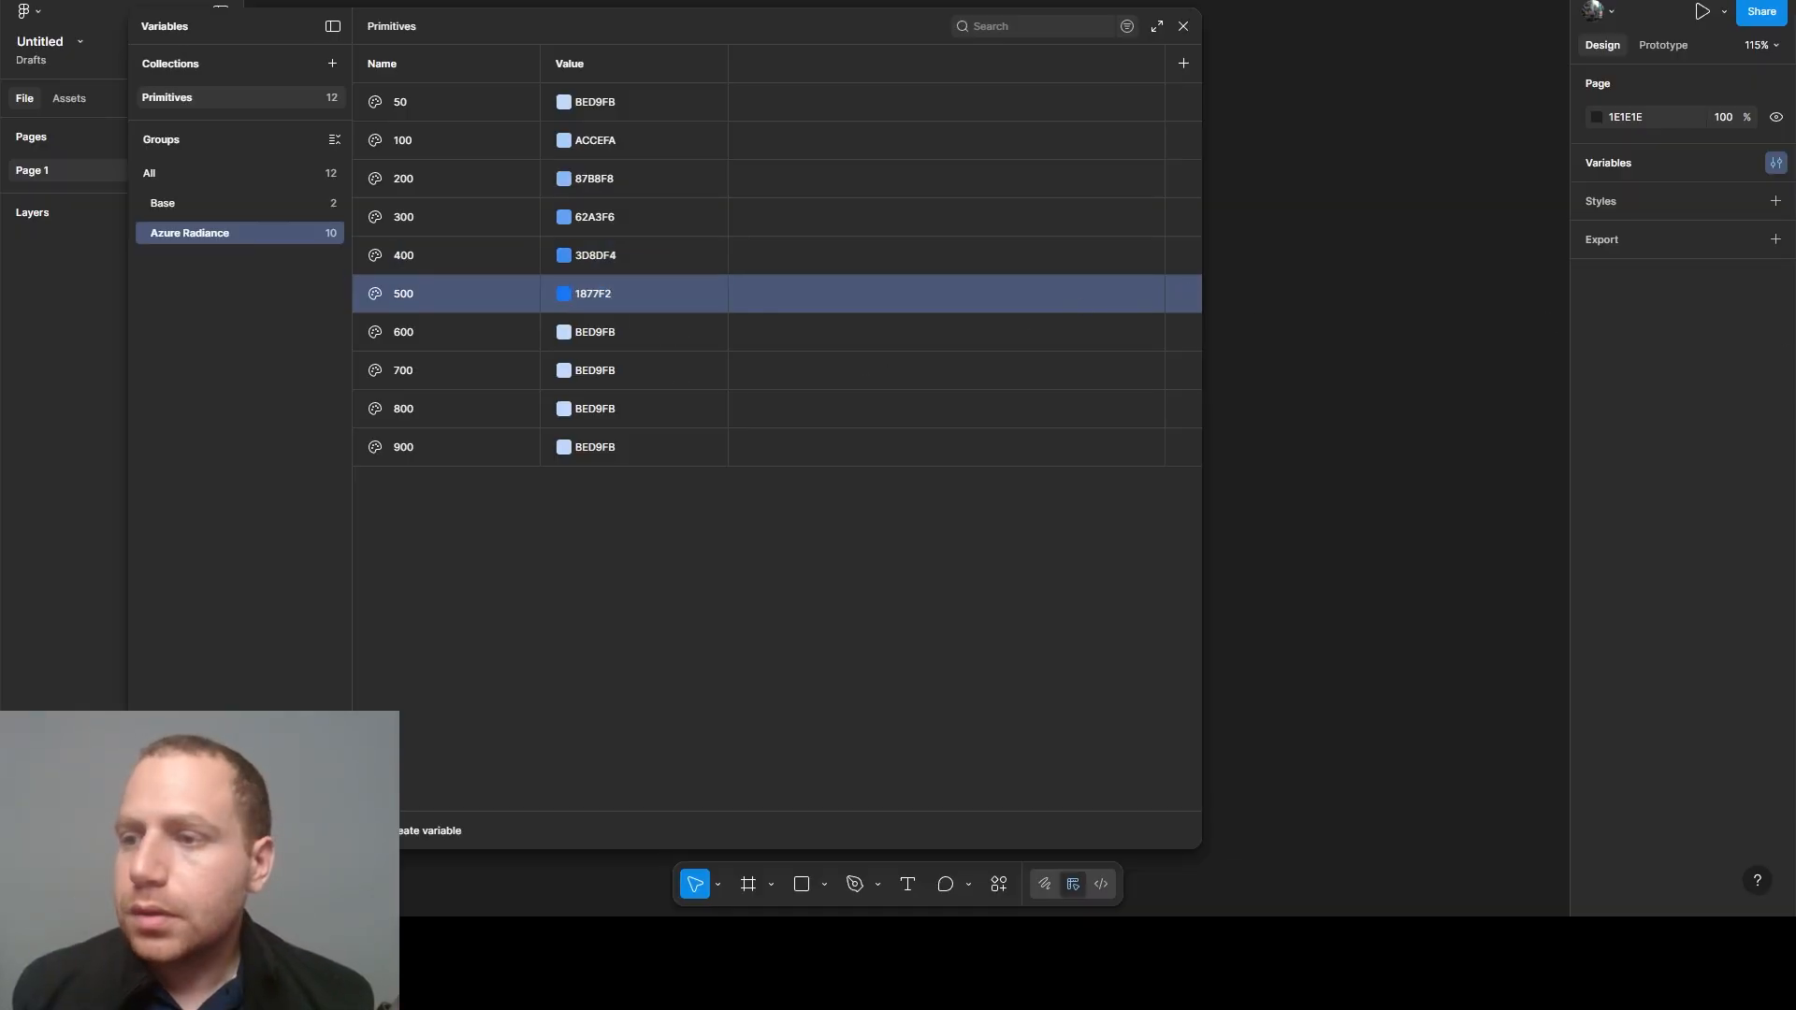
- Set the Azure Radiance 600 variable's value to 1464CB and the 700 variable's value to 1051A5
{"action": "left_click", "coordinate": [580, 332]}
{"action": "type", "text": "1464CB"}
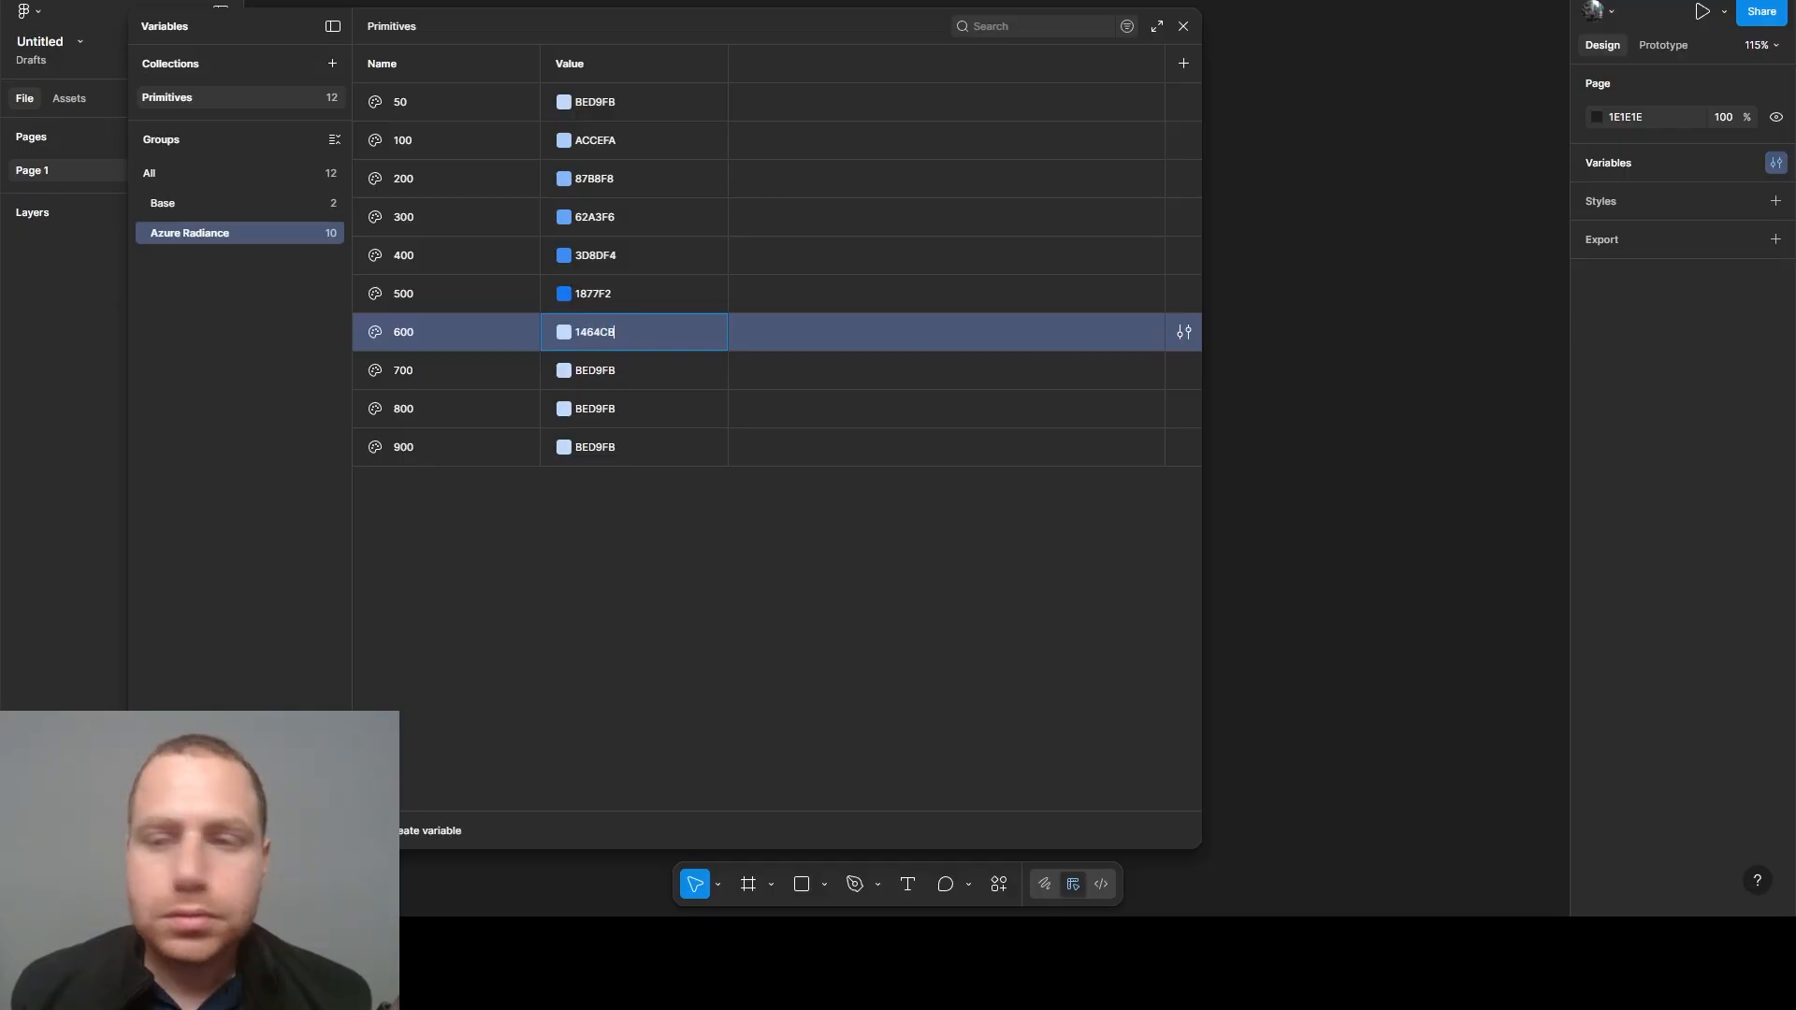
{"action": "key", "text": "Return"}
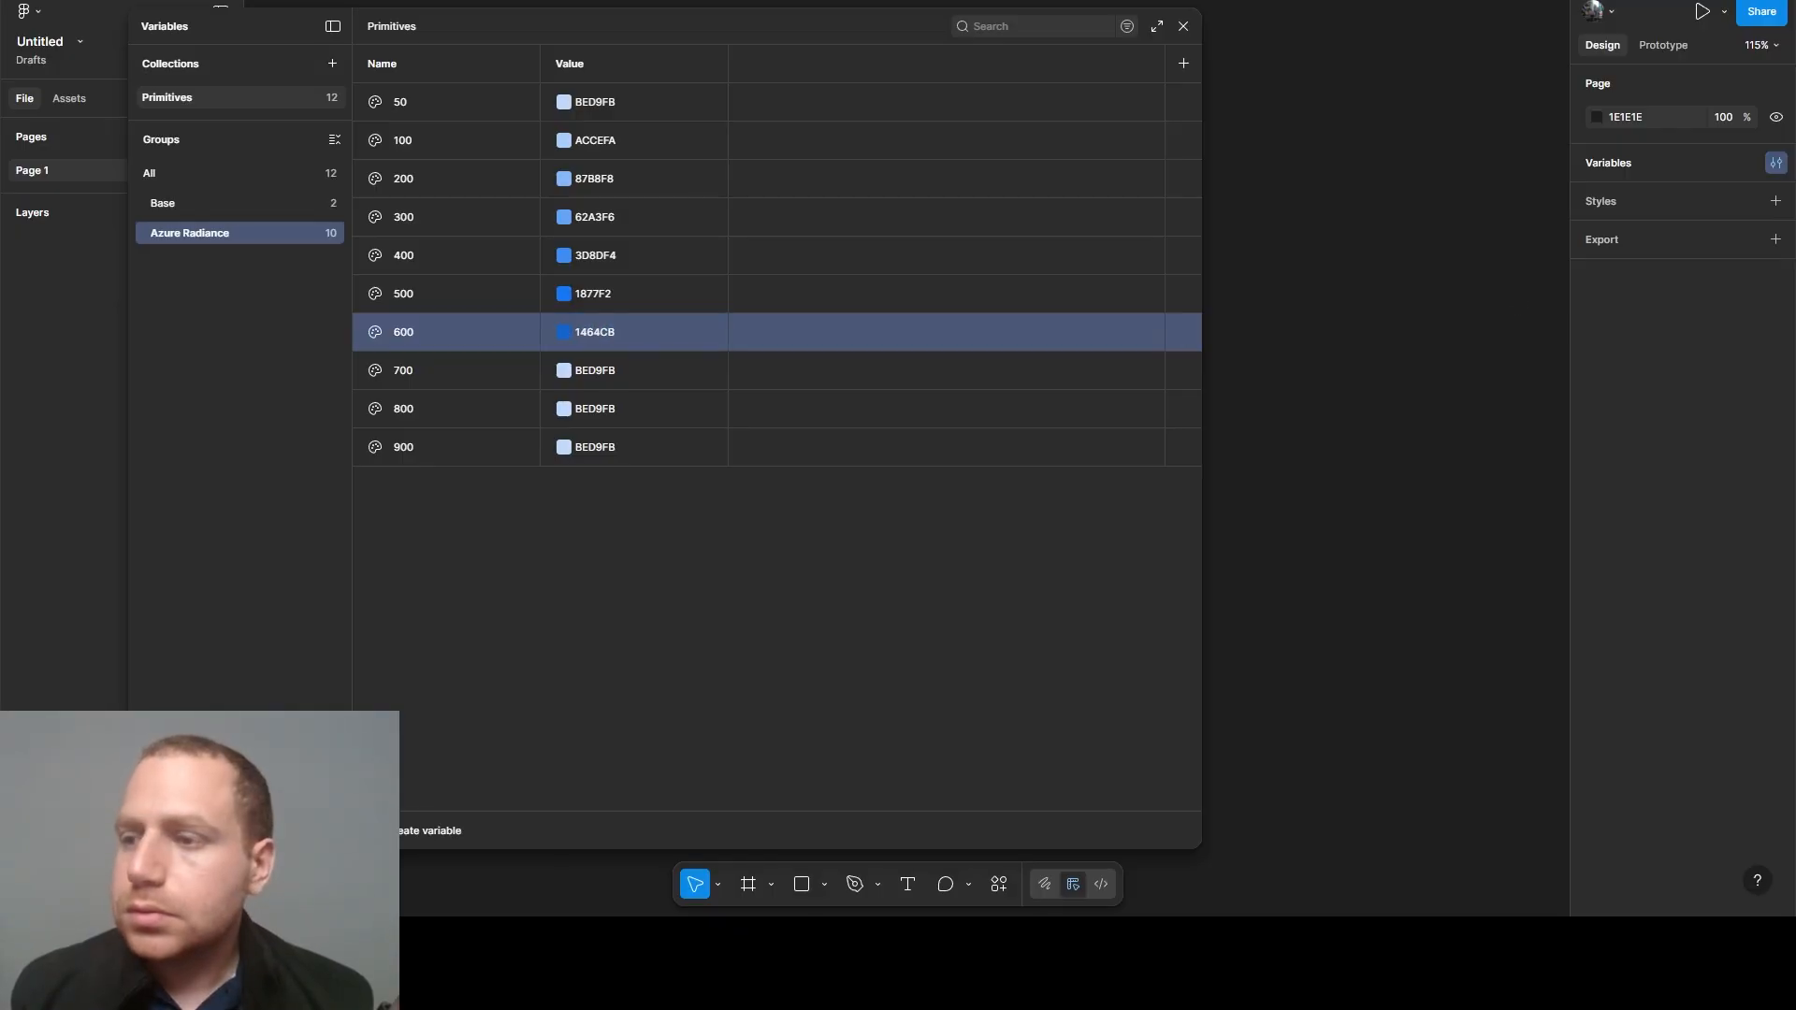
{"action": "left_click", "coordinate": [590, 374]}
{"action": "type", "text": "1051A5"}
{"action": "key", "text": "Return"}
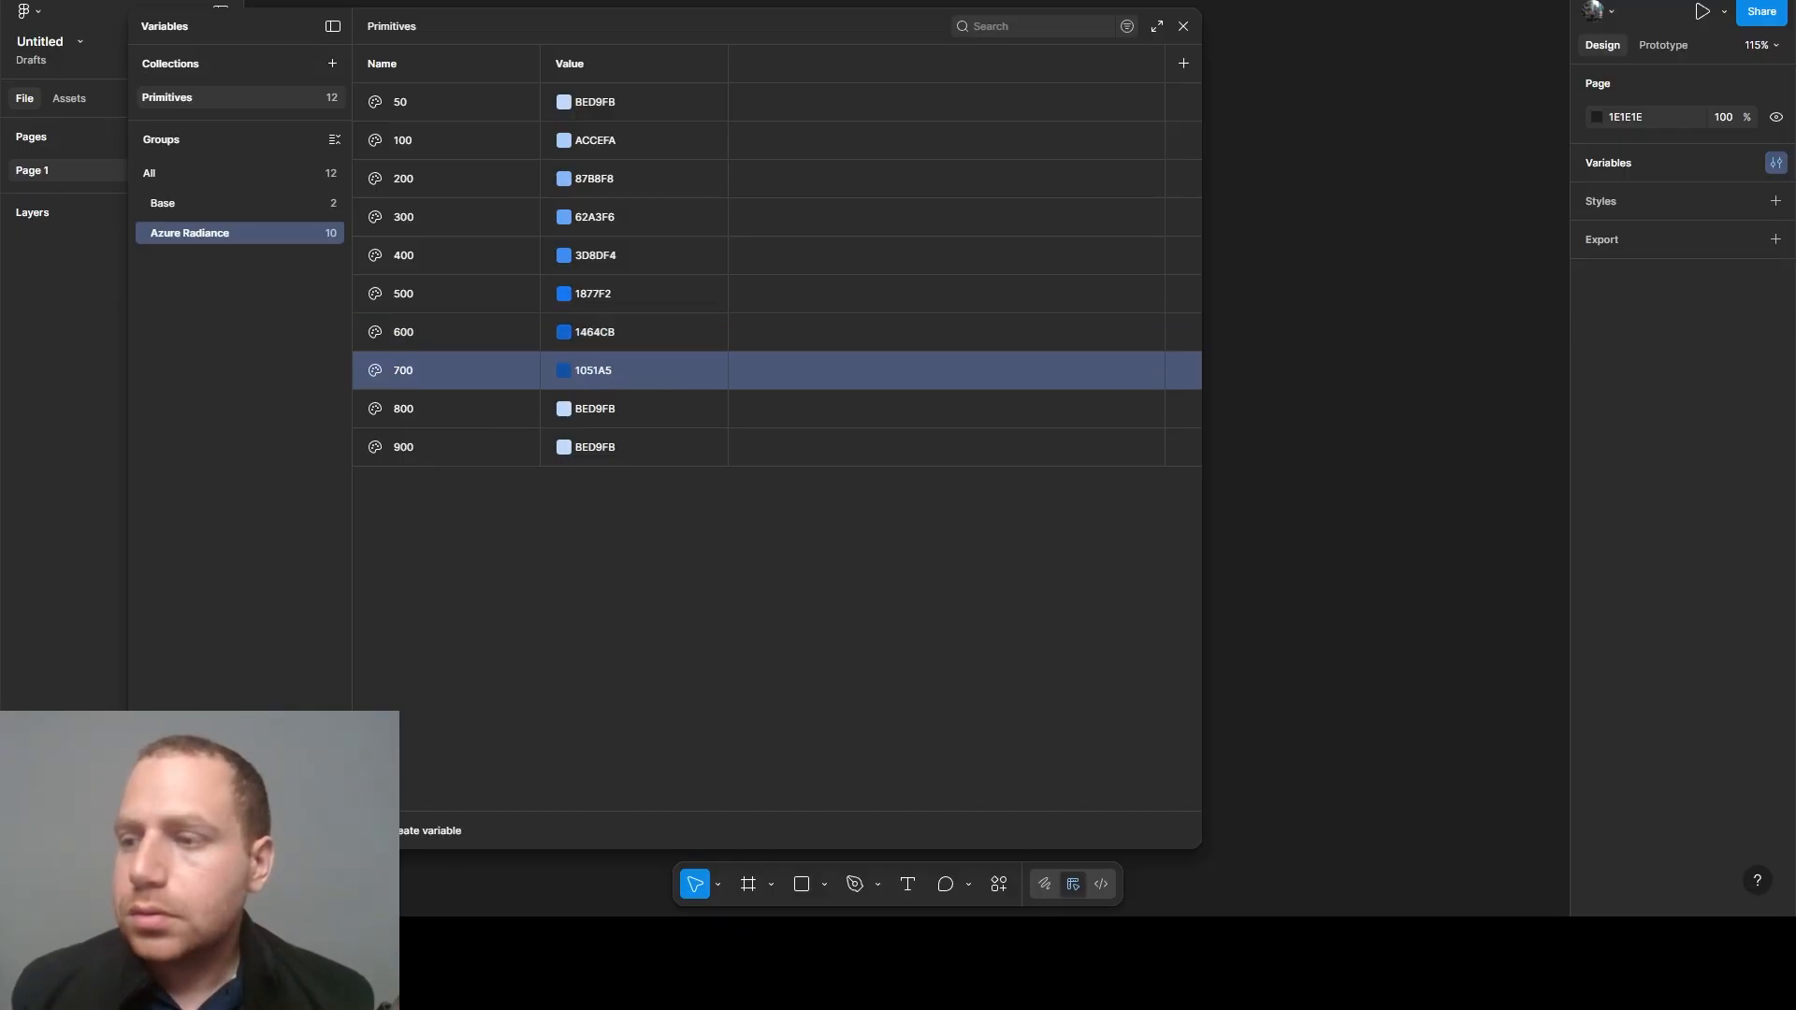
- Set the Azure Radiance 800 variable's value to 0C3E7E and the 900 variable's value to 092B57
{"action": "left_click", "coordinate": [581, 407]}
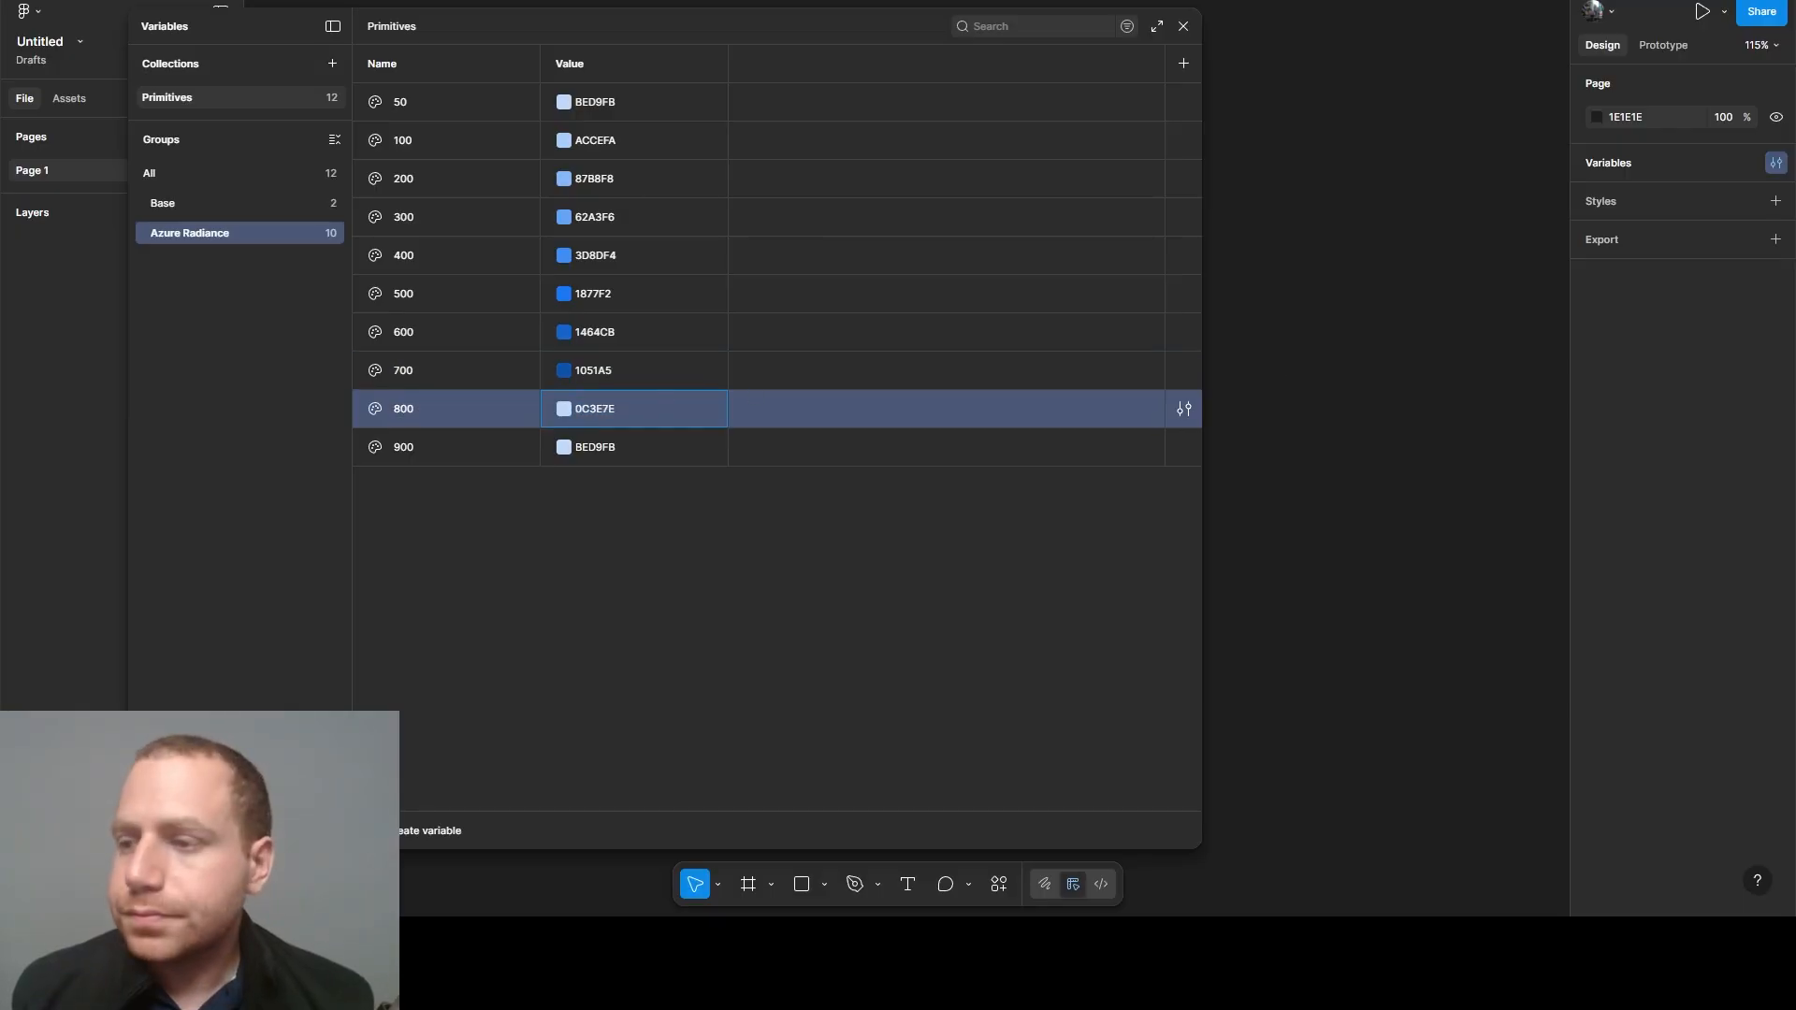
{"action": "type", "text": "0C3E7E"}
{"action": "key", "text": "Return"}
{"action": "left_click", "coordinate": [586, 447]}
{"action": "type", "text": "092B57"}
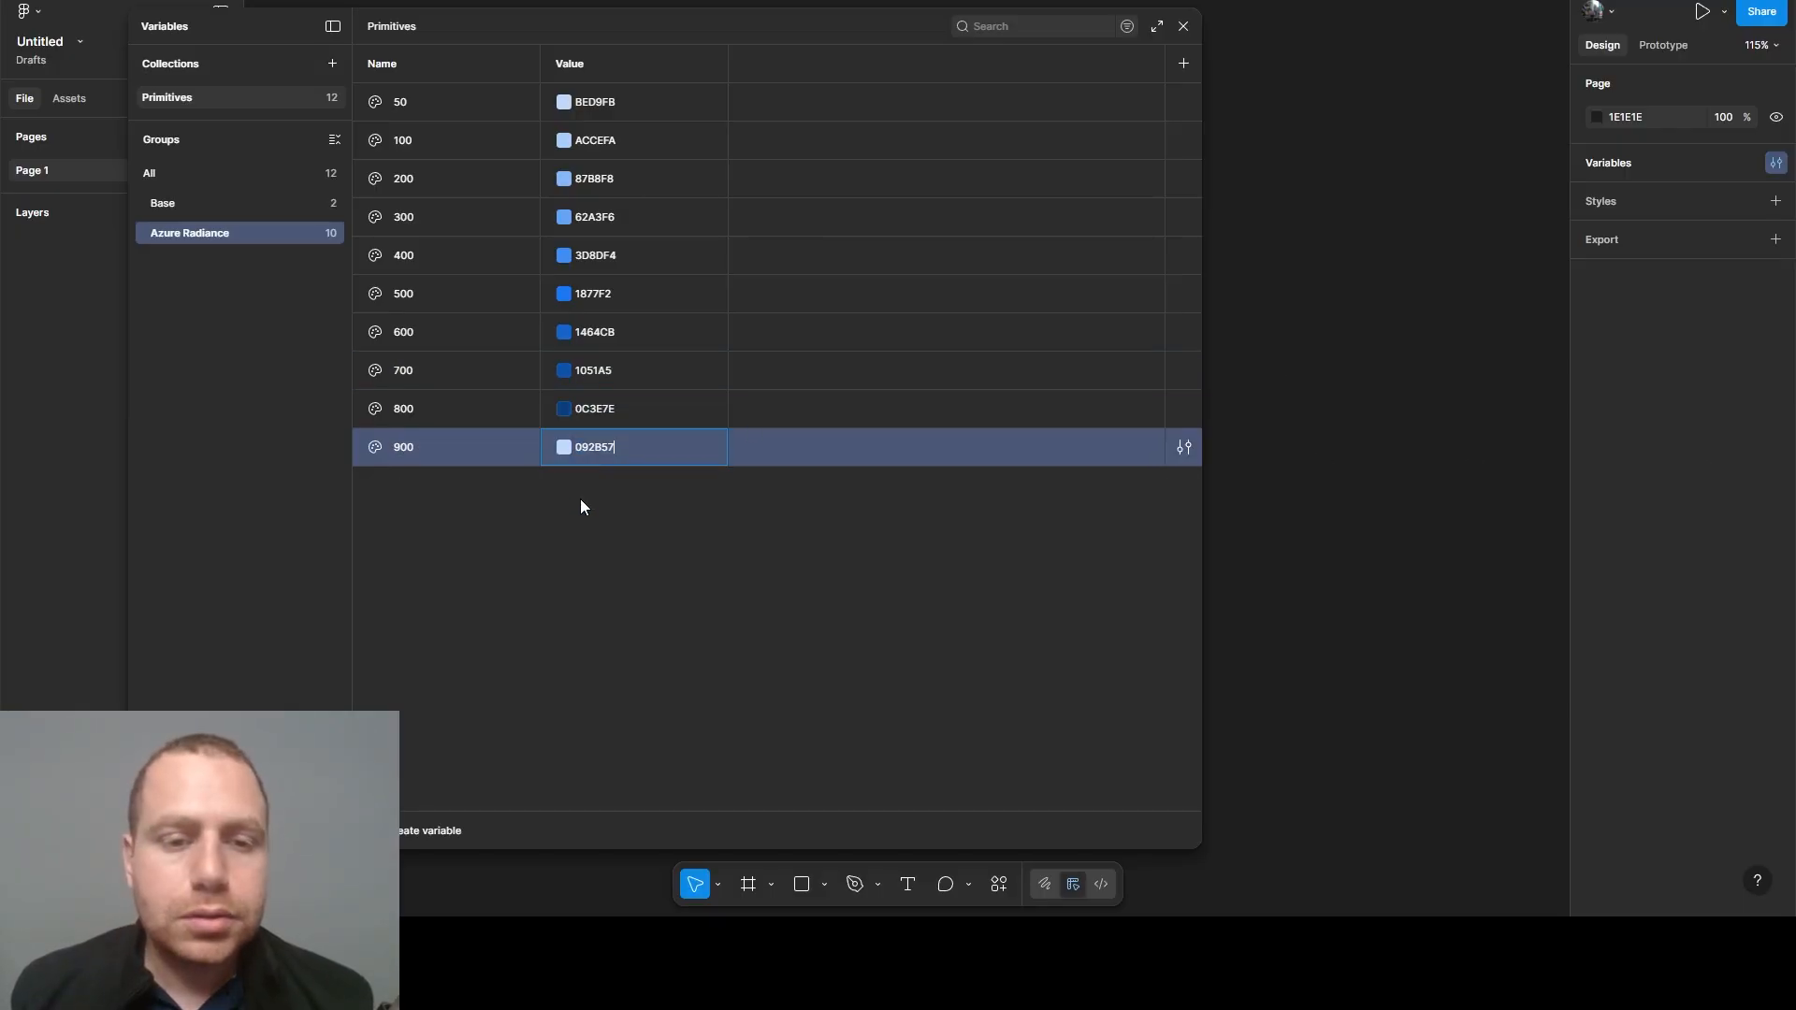
{"action": "left_click", "coordinate": [571, 504]}
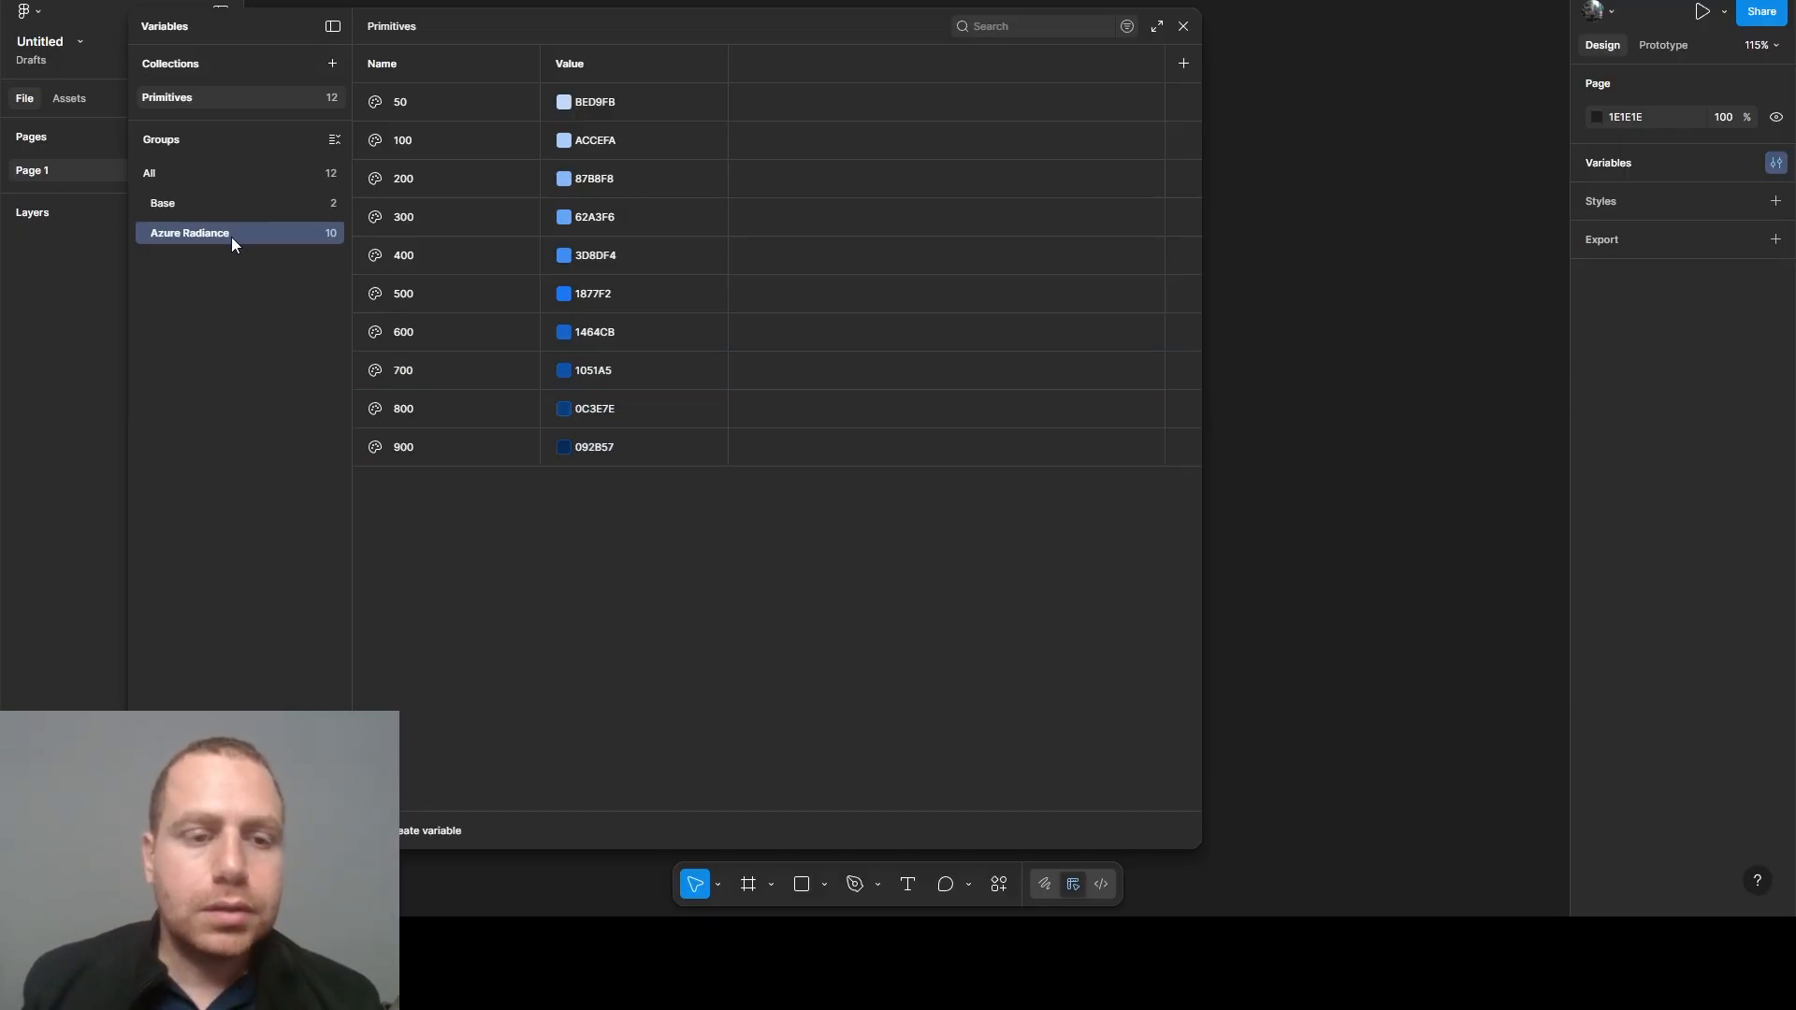
- Show all variable groups and create a color variable named Ocean Blue/50 in the Primitives collection
{"action": "left_click", "coordinate": [189, 180]}
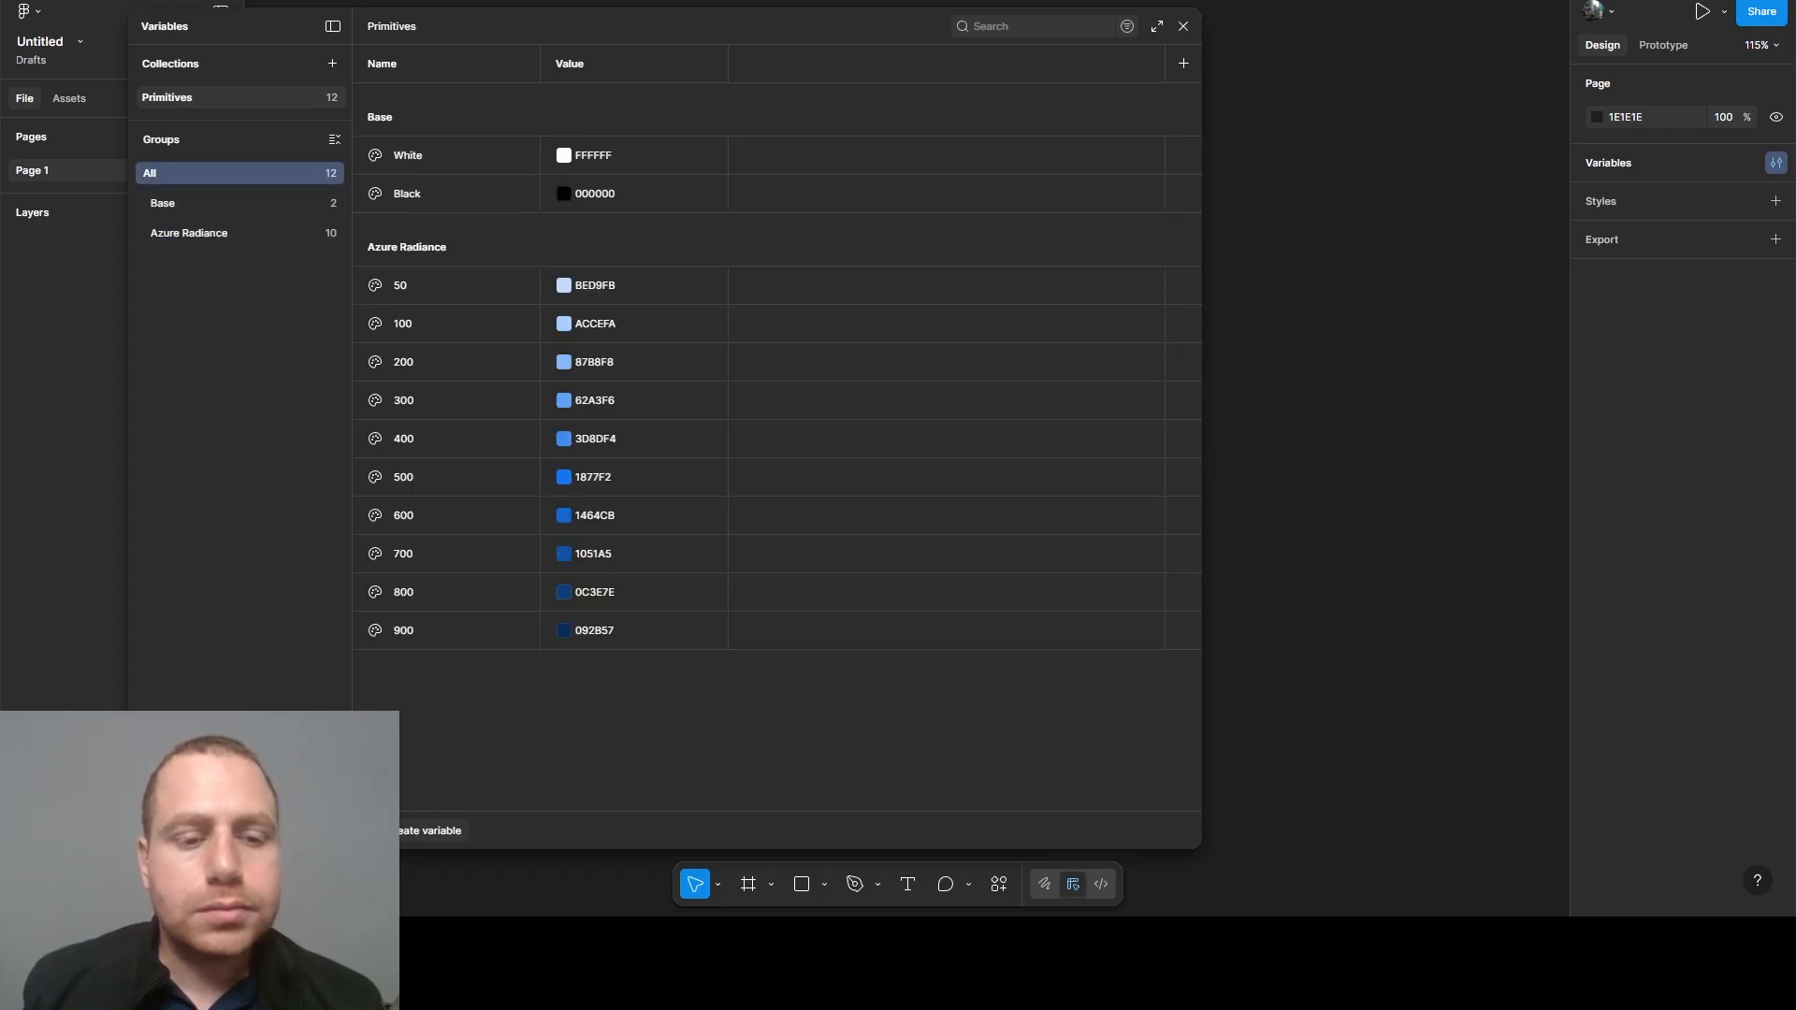
{"action": "left_click", "coordinate": [236, 233]}
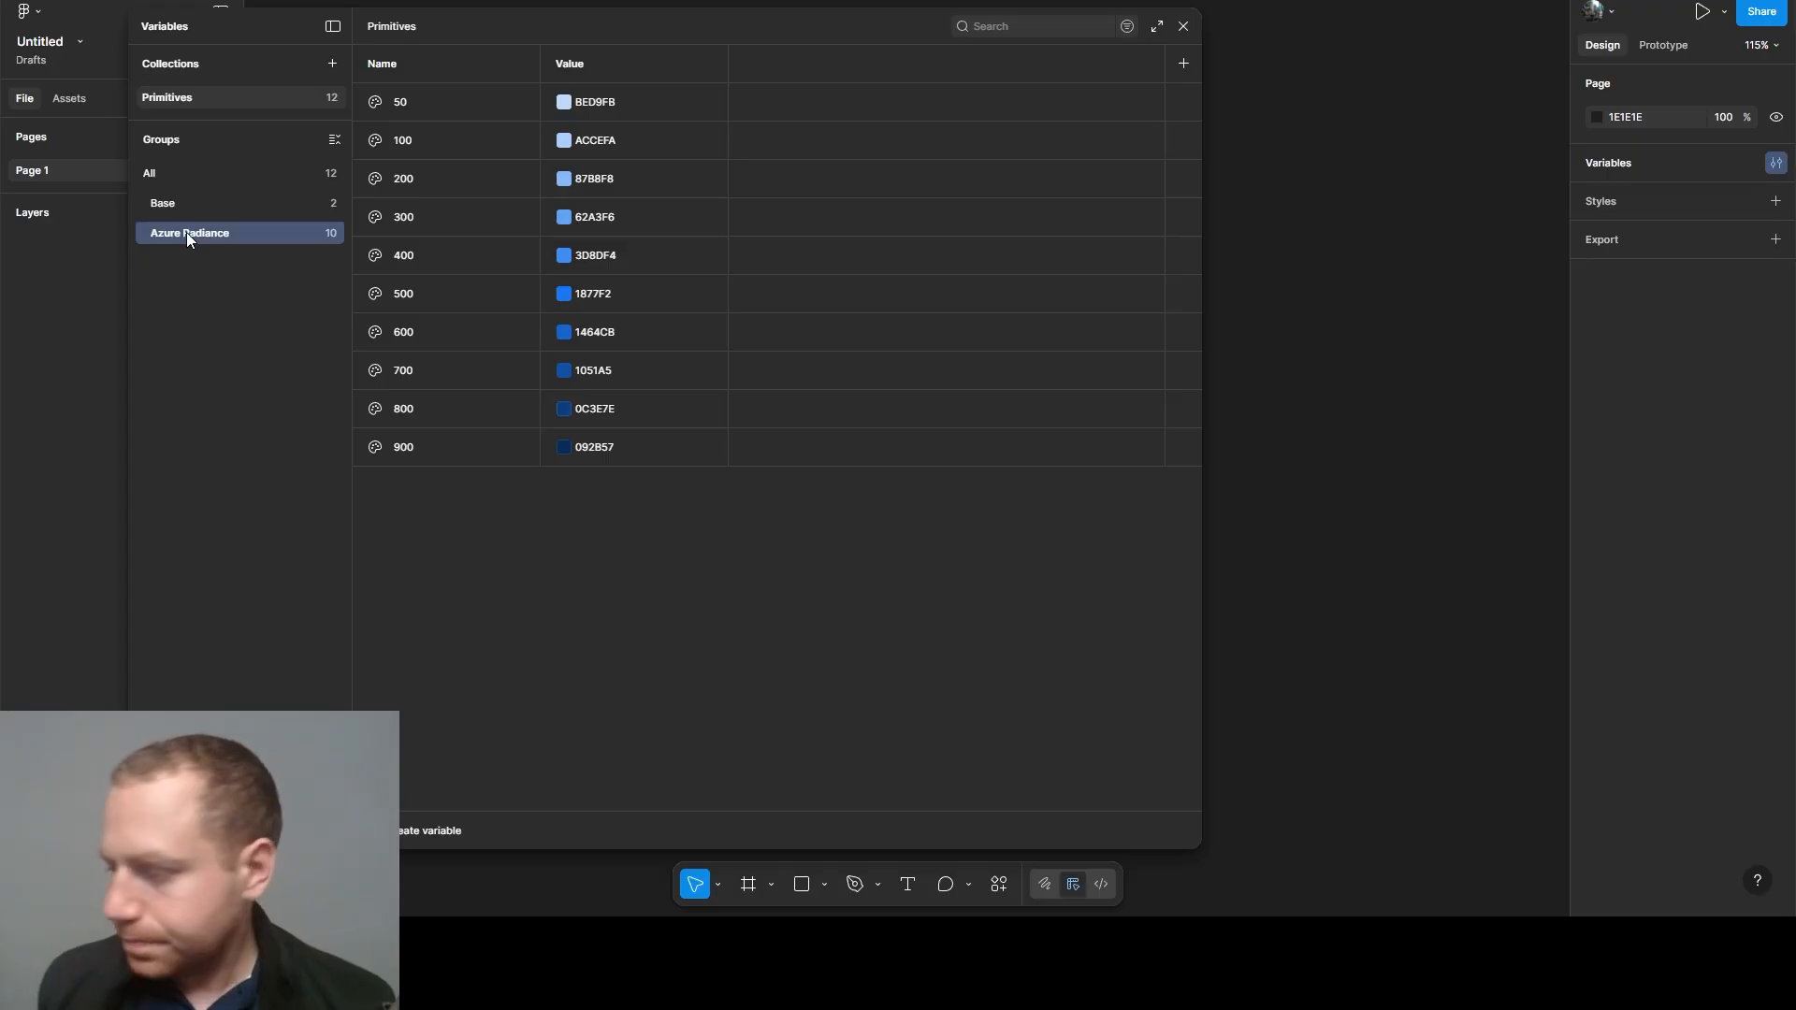
{"action": "left_click", "coordinate": [174, 178]}
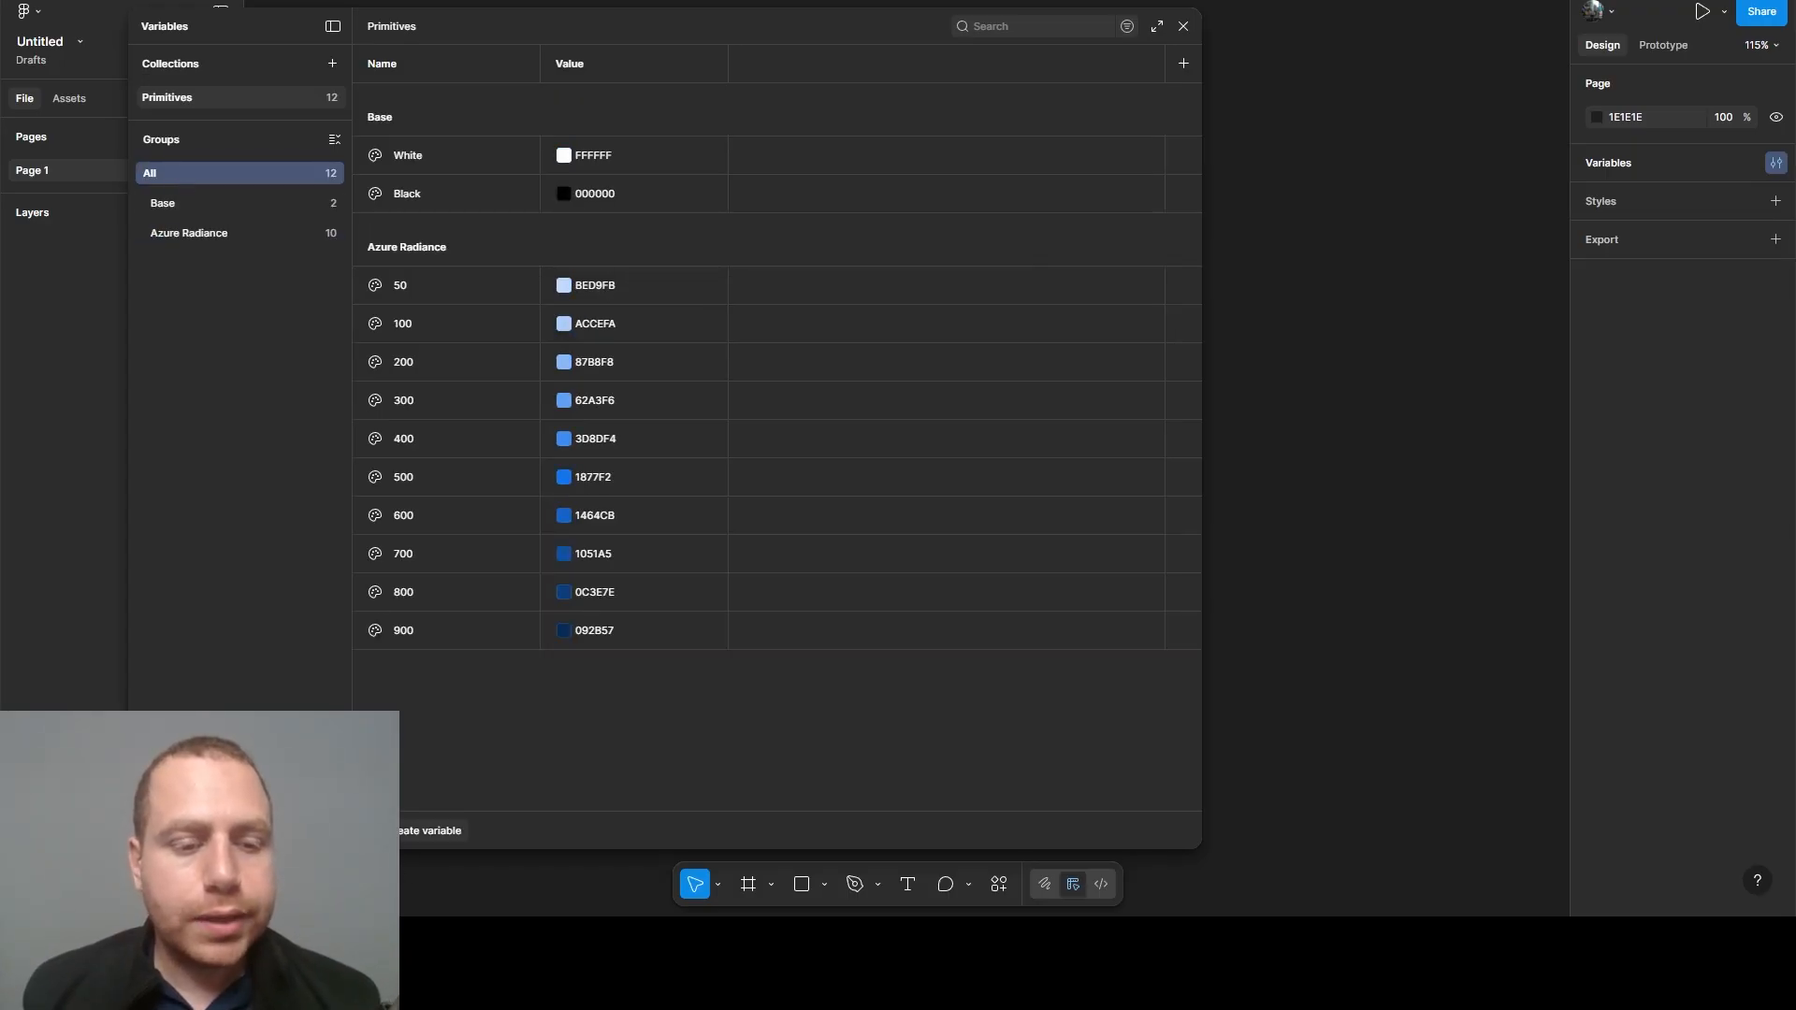
{"action": "left_click", "coordinate": [425, 830]}
{"action": "left_click", "coordinate": [414, 731]}
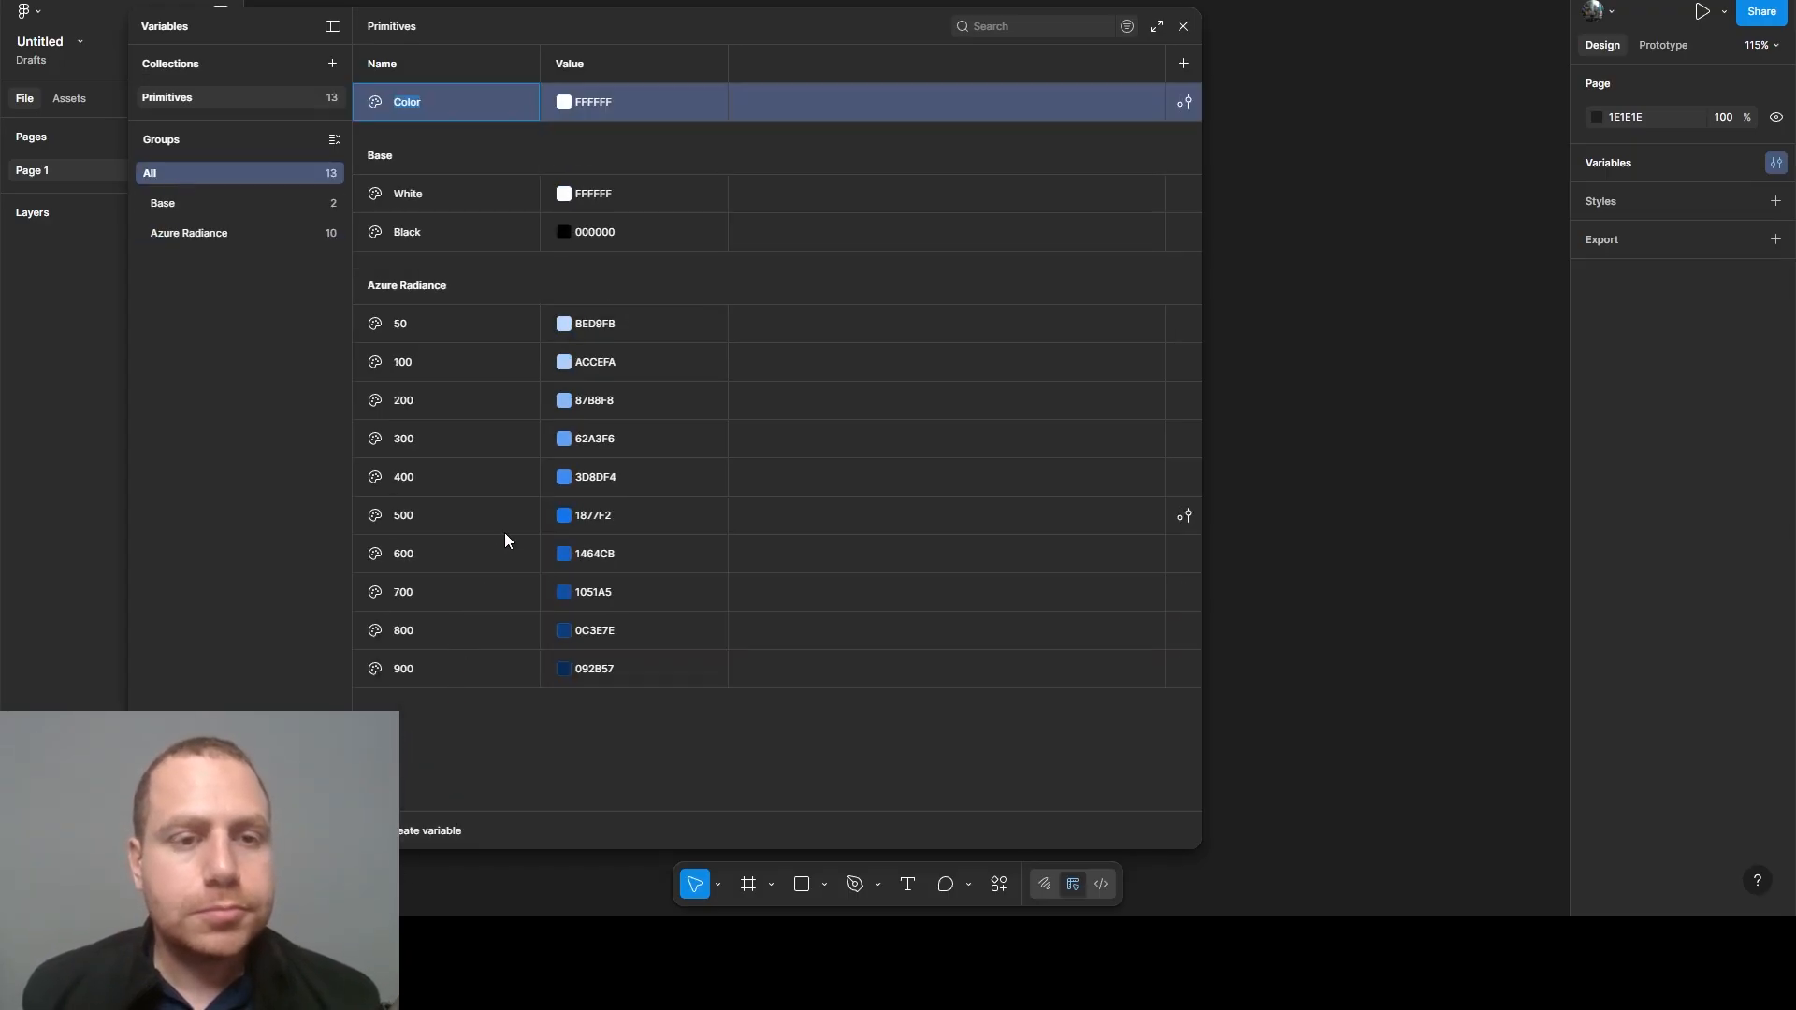
{"action": "type", "text": "Oc"}
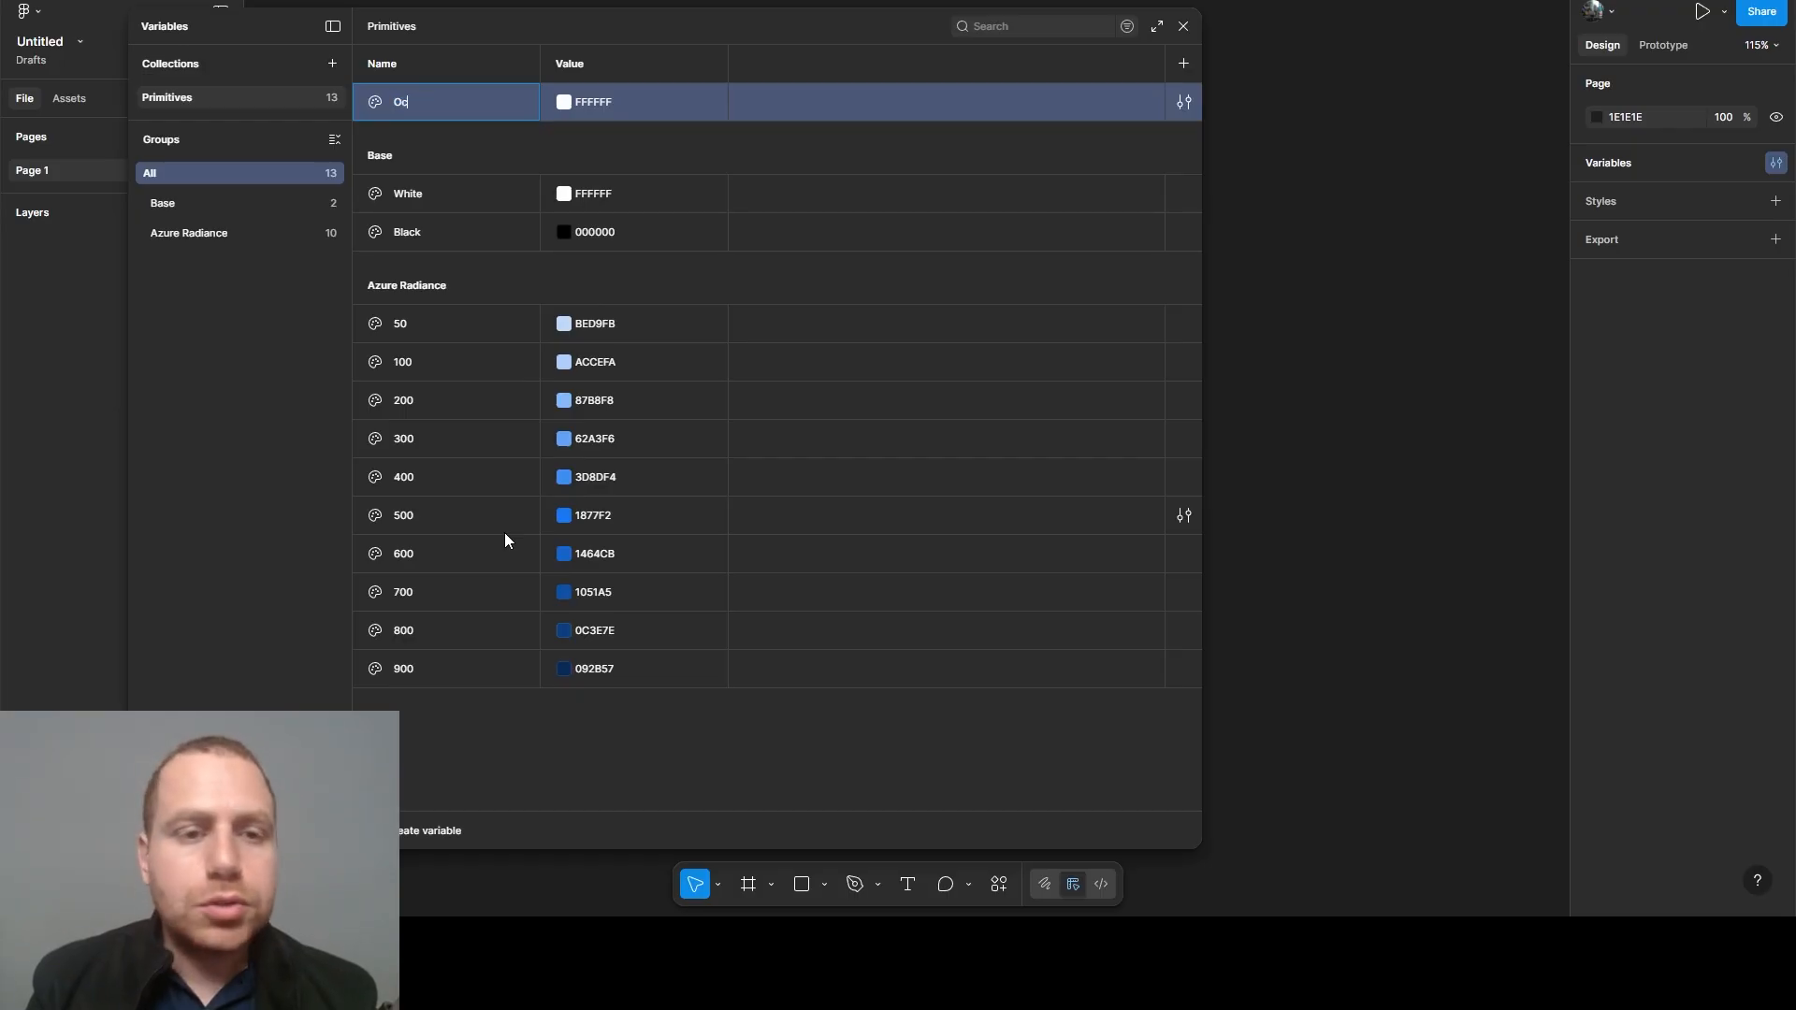
{"action": "type", "text": "ean Blue"}
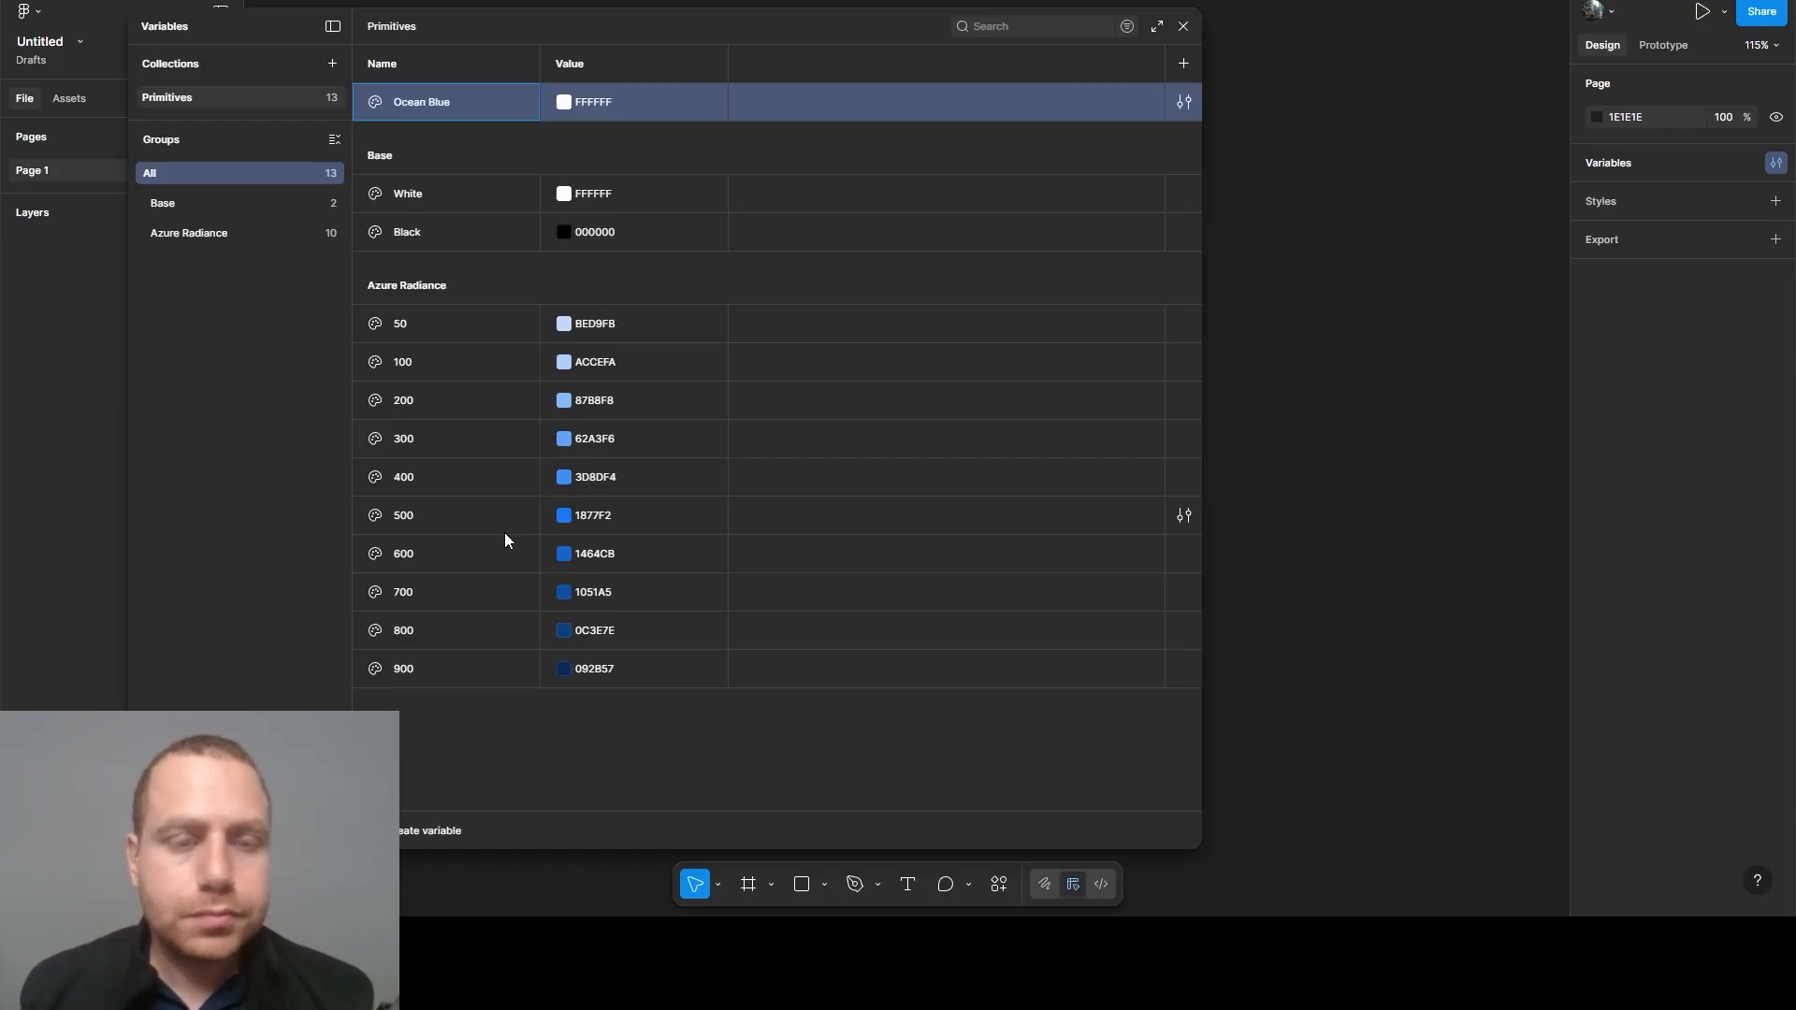
{"action": "type", "text": "/50"}
{"action": "key", "text": "Return"}
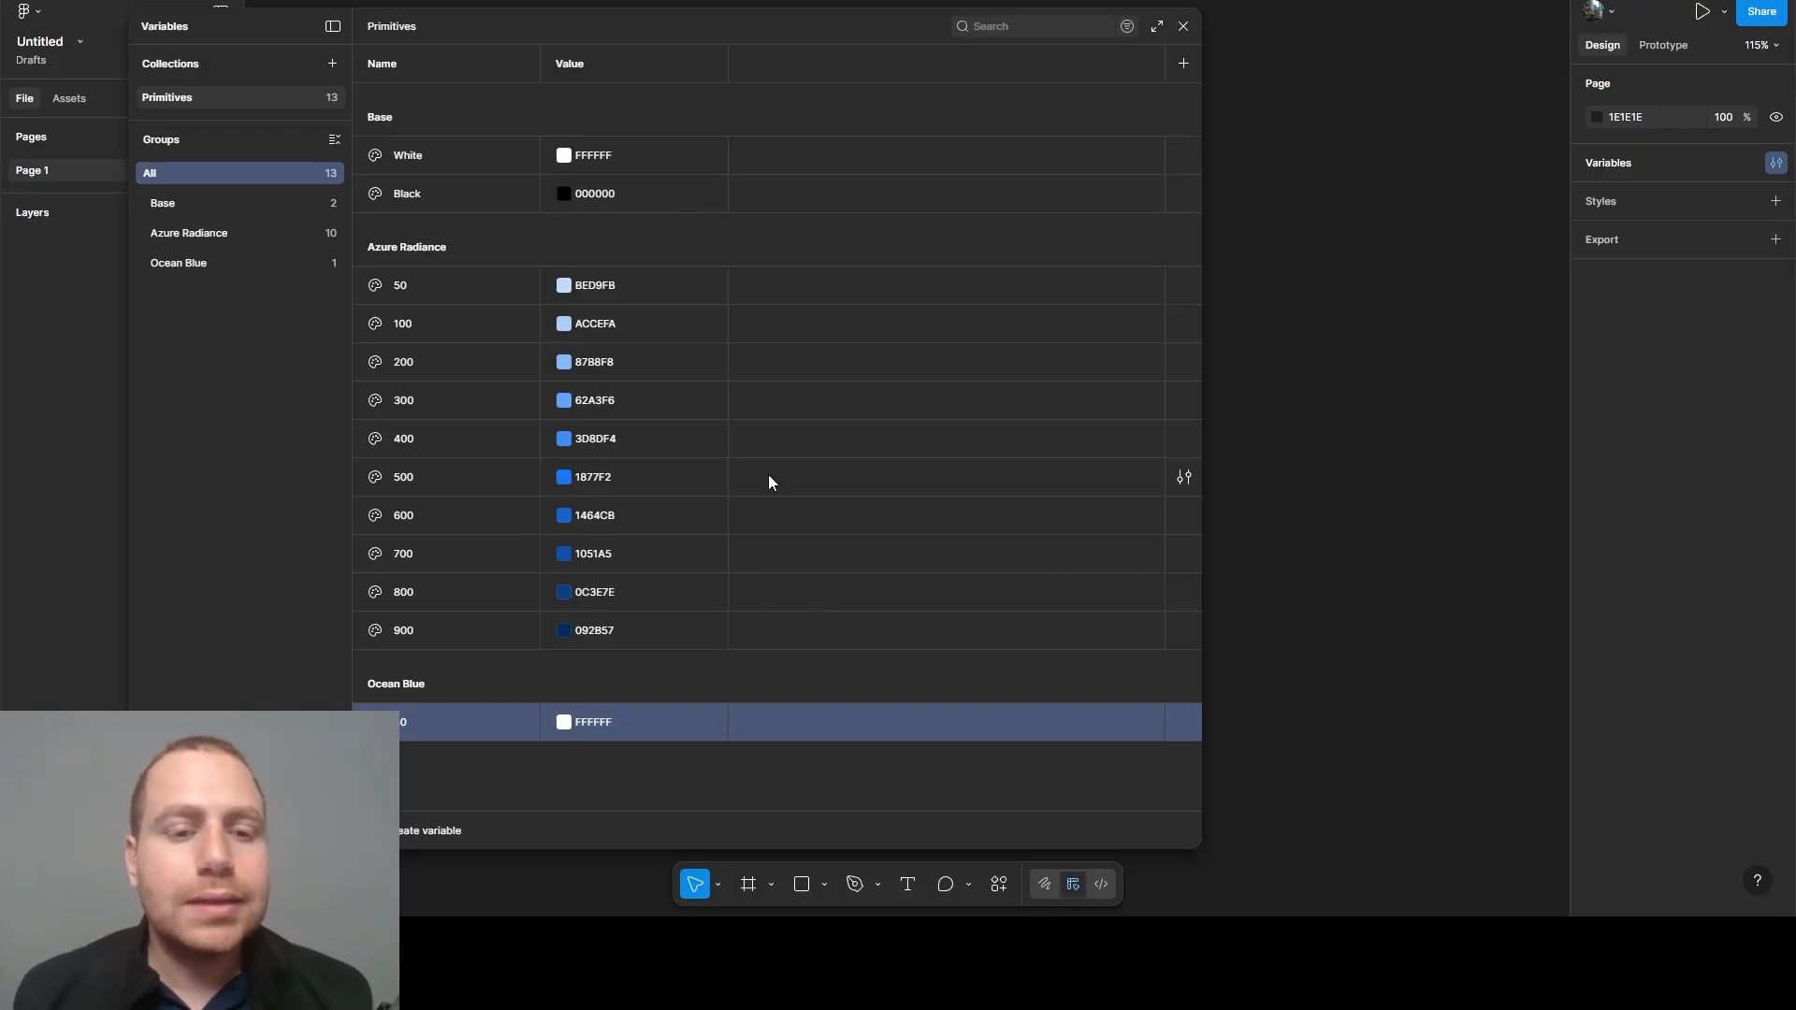
{"action": "left_click", "coordinate": [587, 295]}
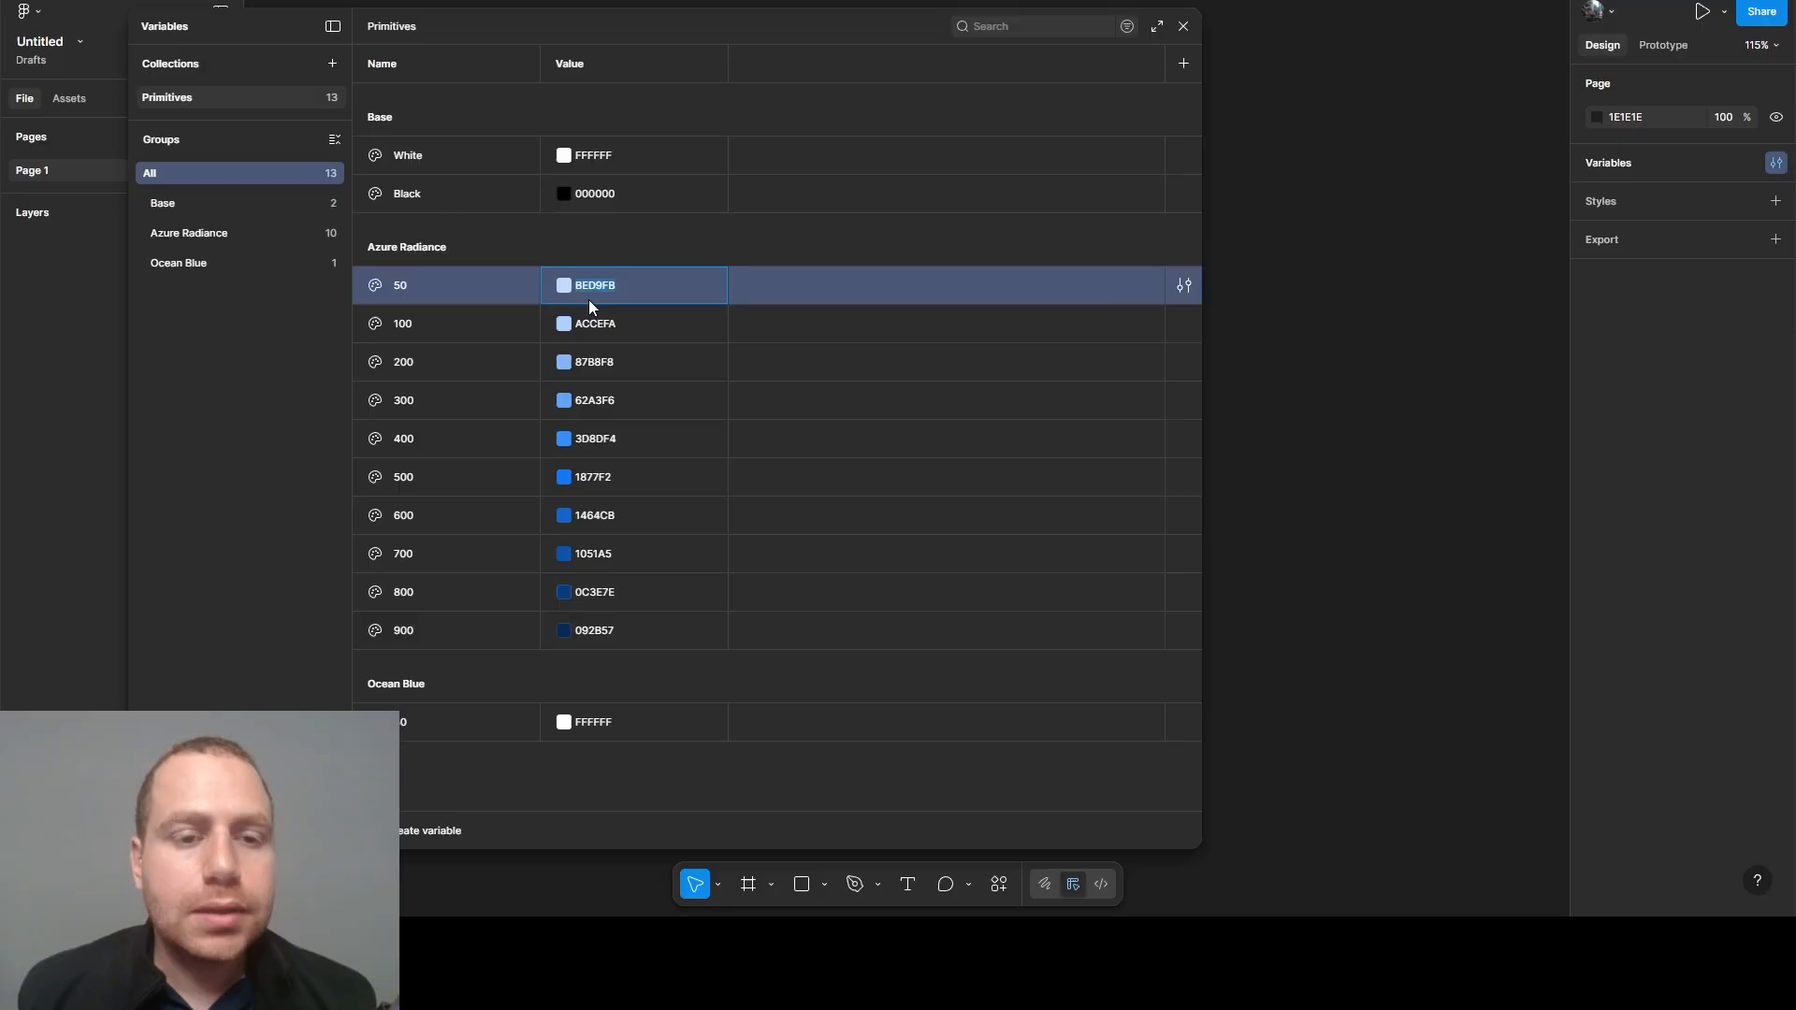
{"action": "left_click", "coordinate": [636, 438]}
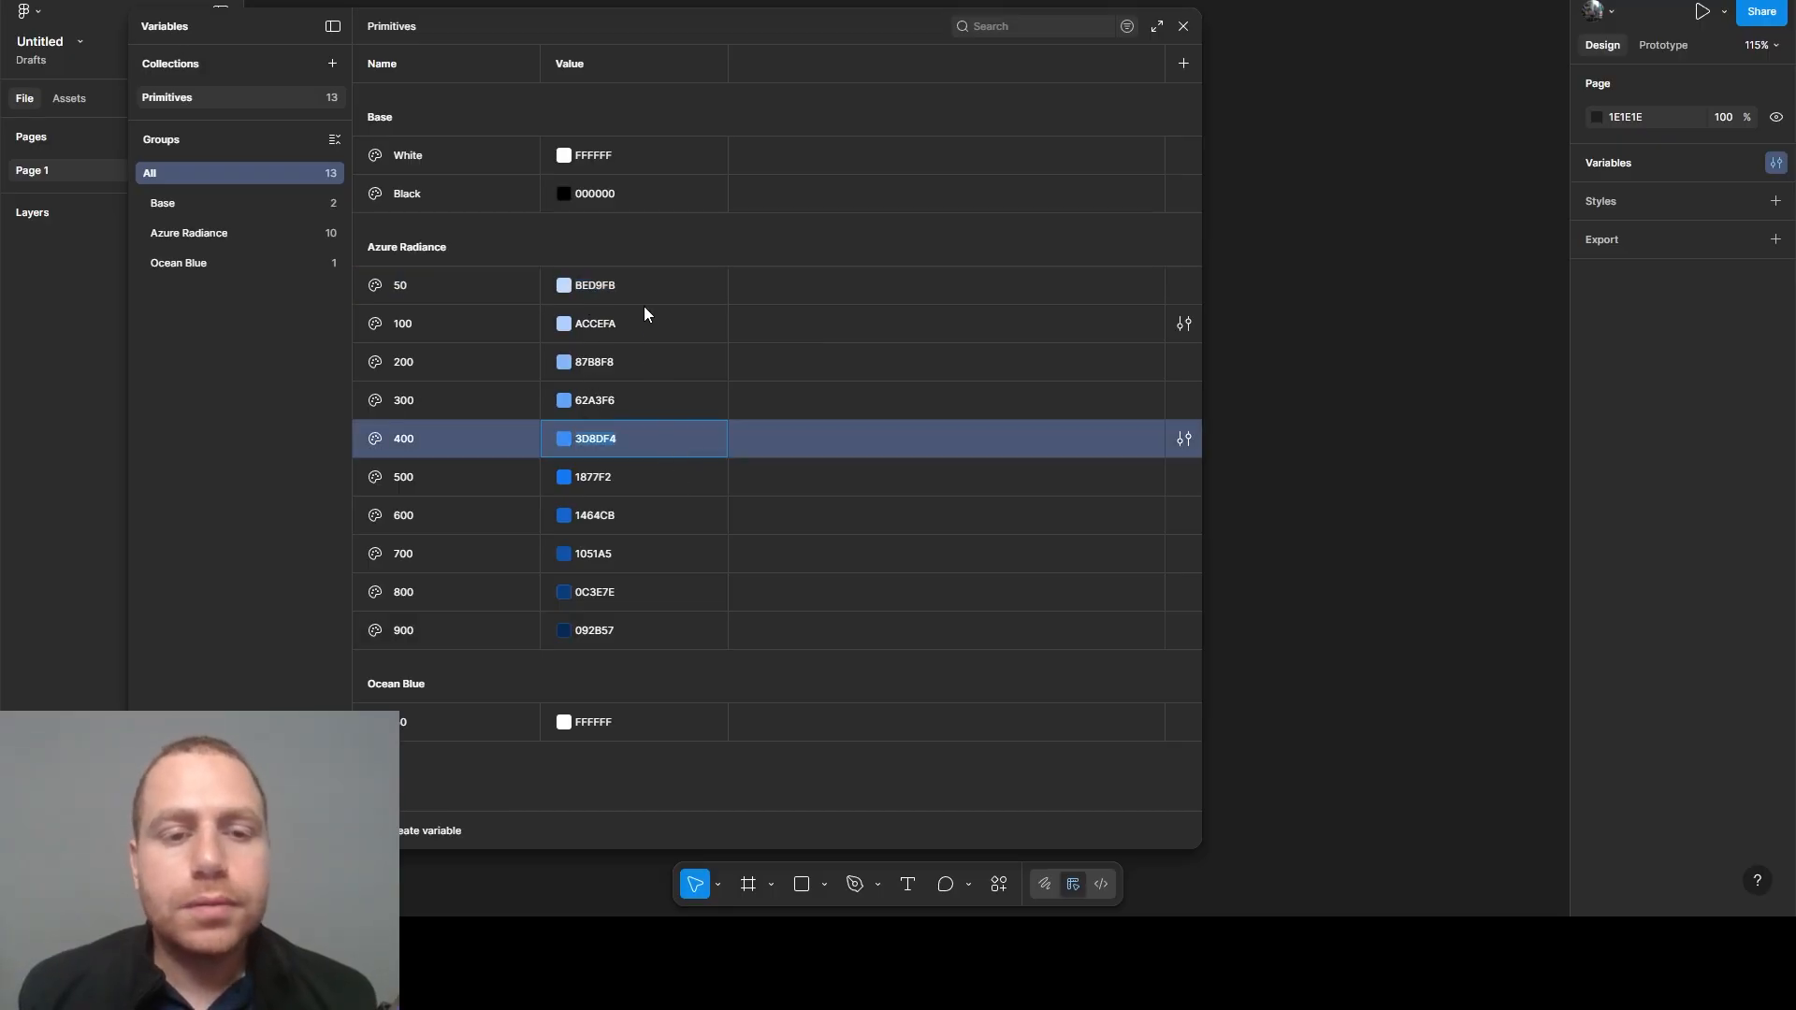
{"action": "key", "text": "Escape"}
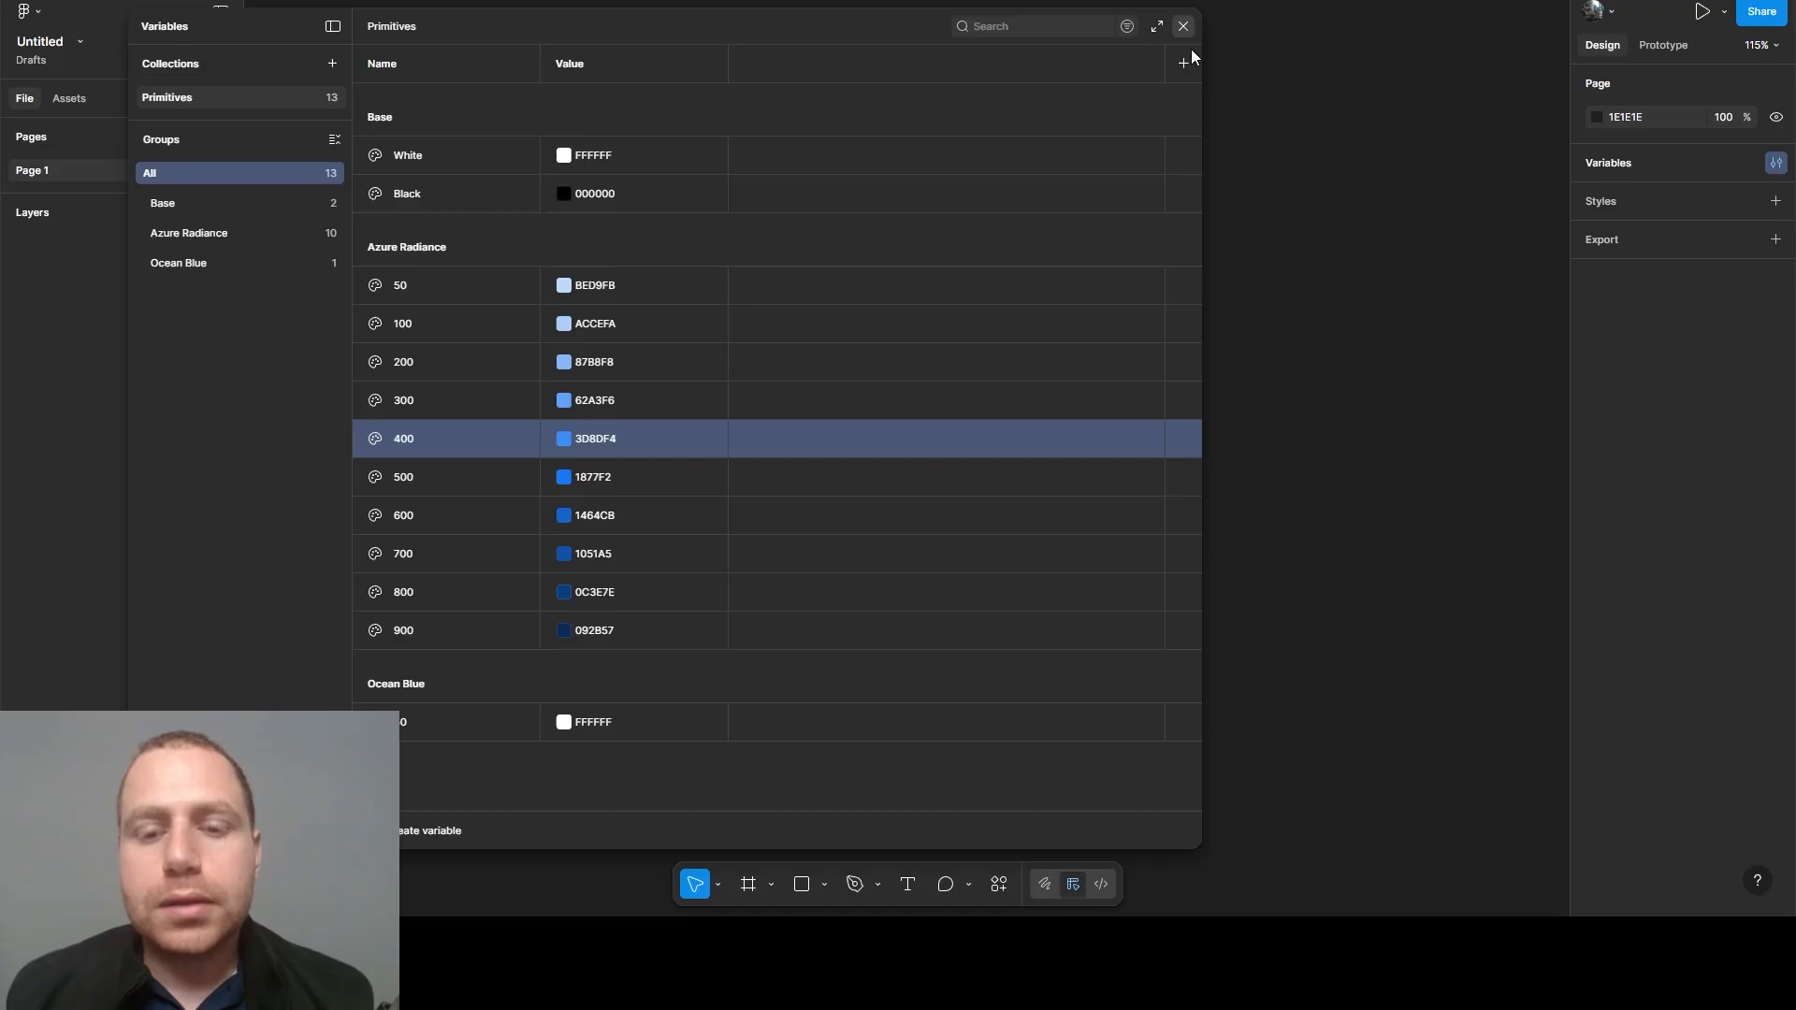
- Close the variables window and run the Color Name plugin
{"action": "left_click", "coordinate": [1184, 26]}
{"action": "left_click", "coordinate": [999, 884]}
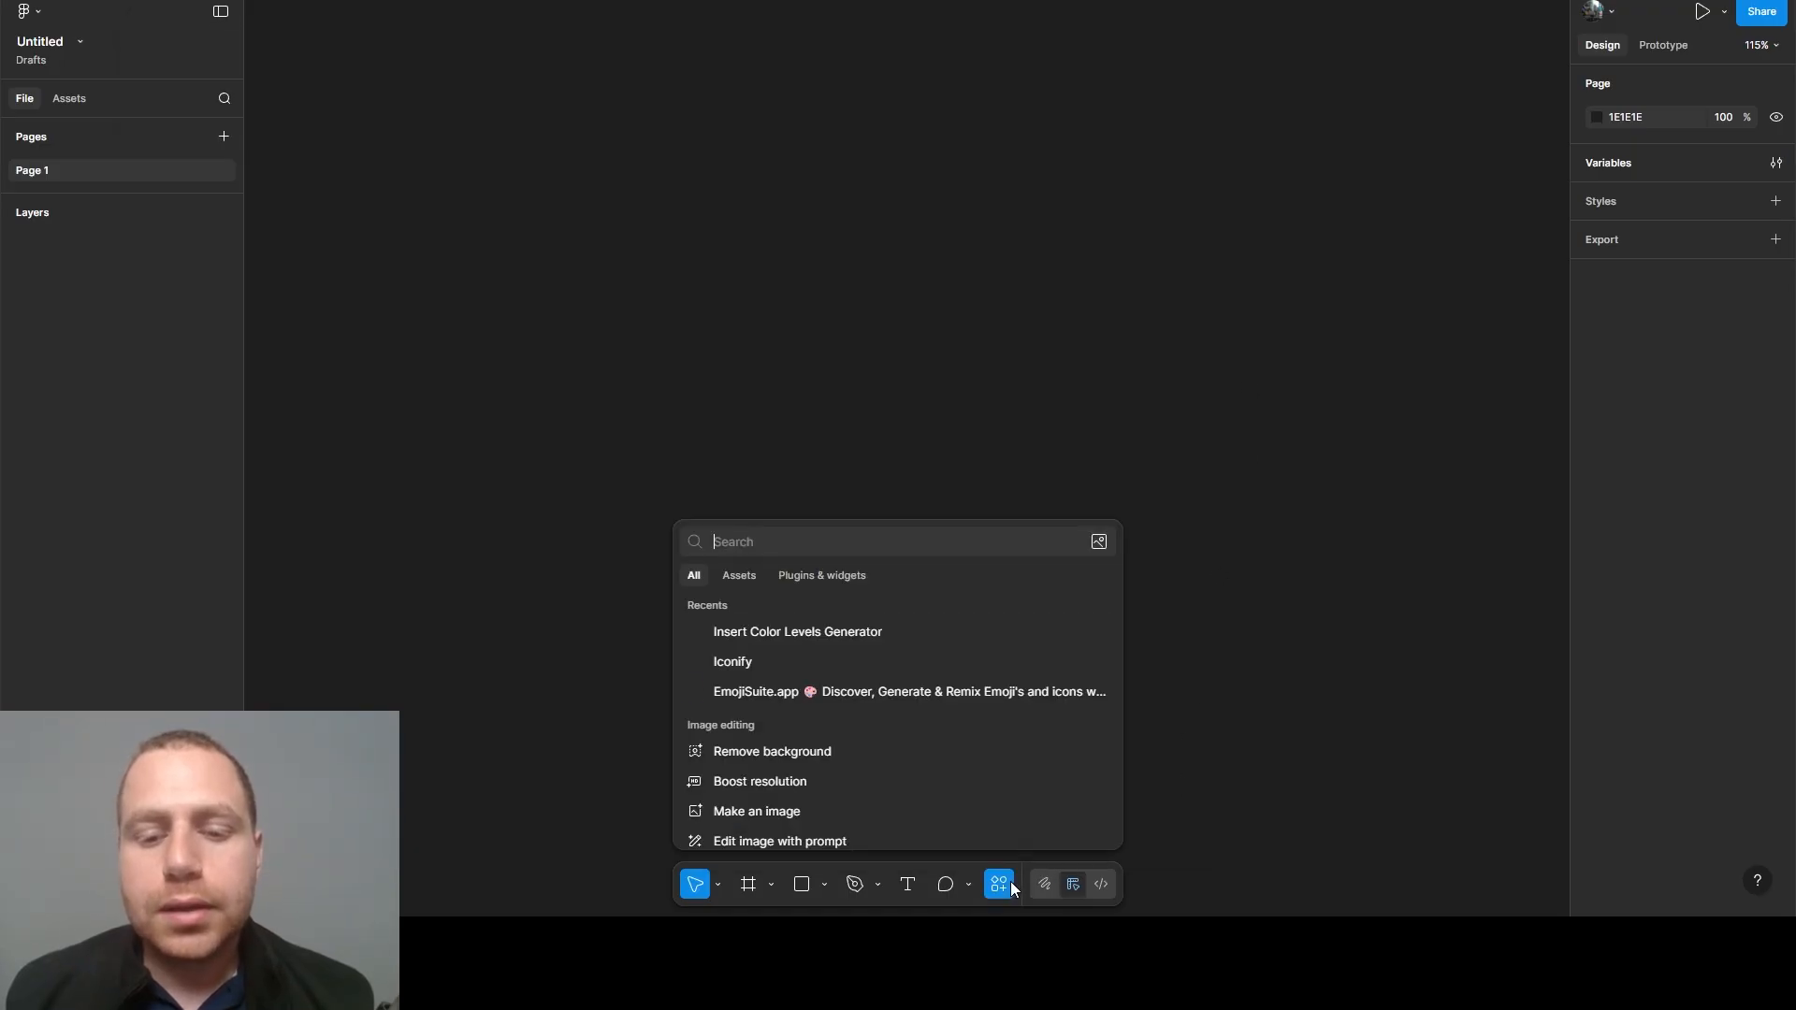
{"action": "left_click", "coordinate": [823, 578]}
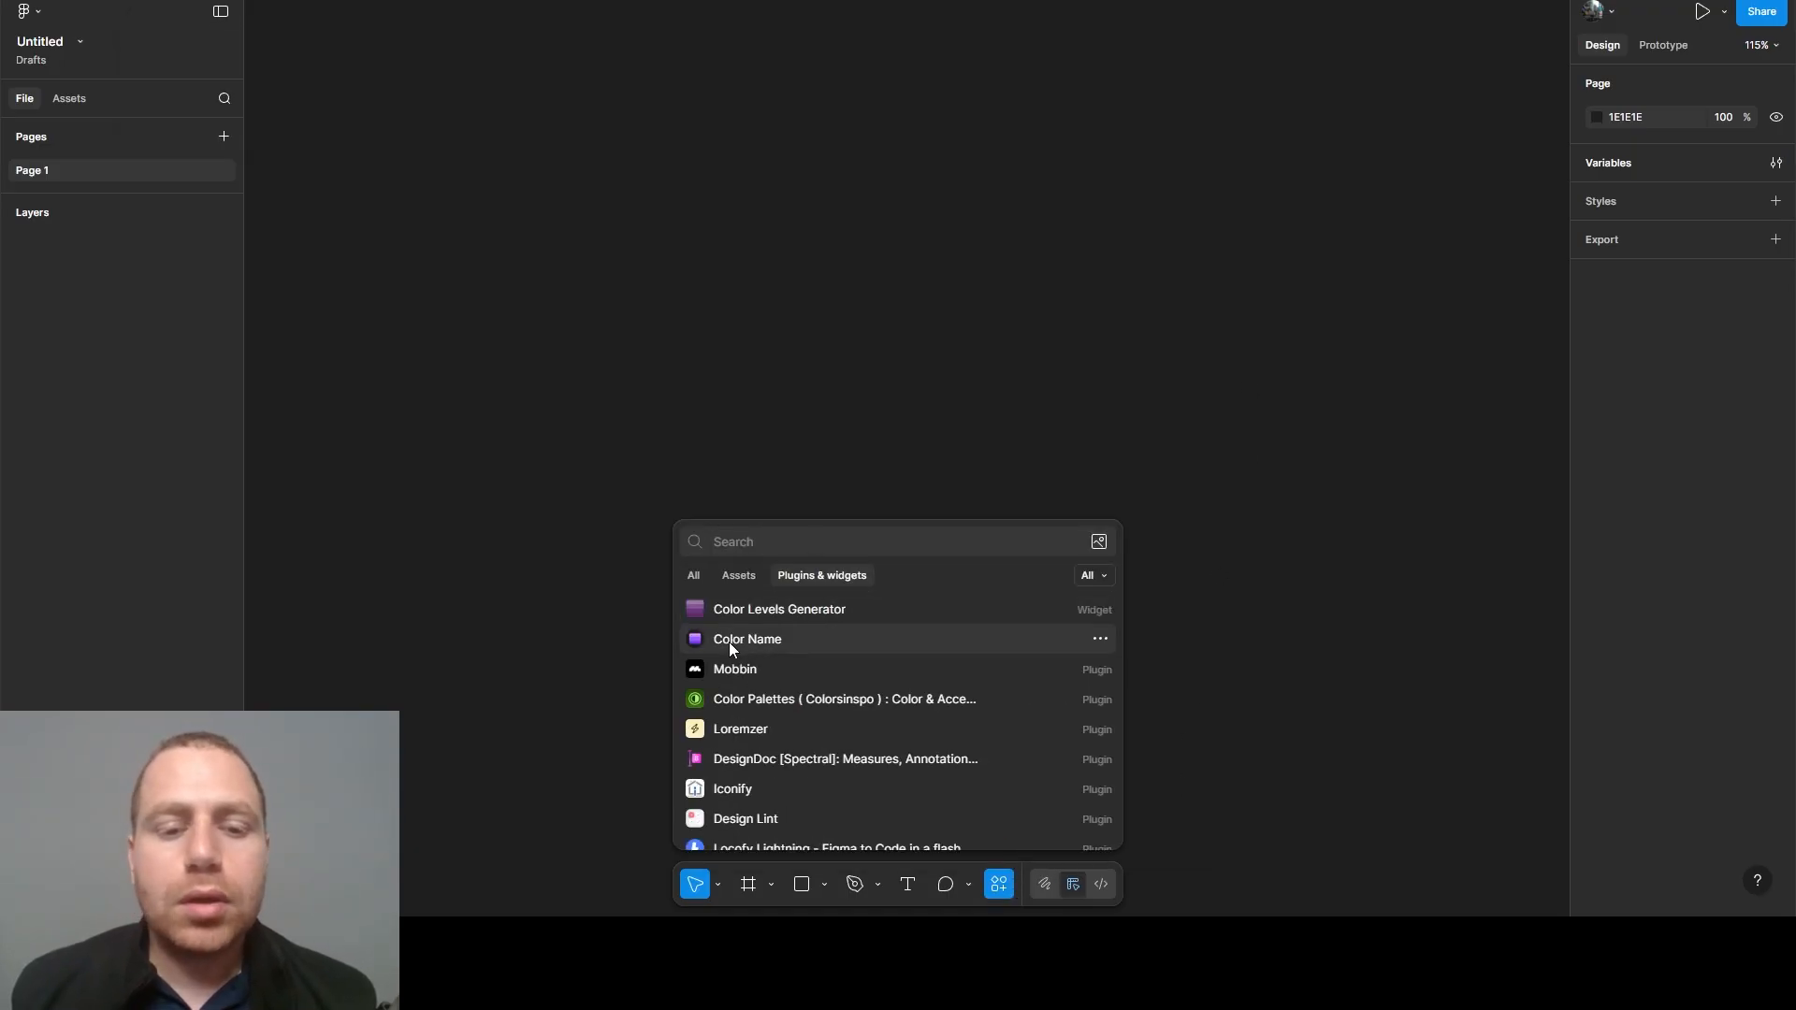
{"action": "left_click", "coordinate": [777, 642]}
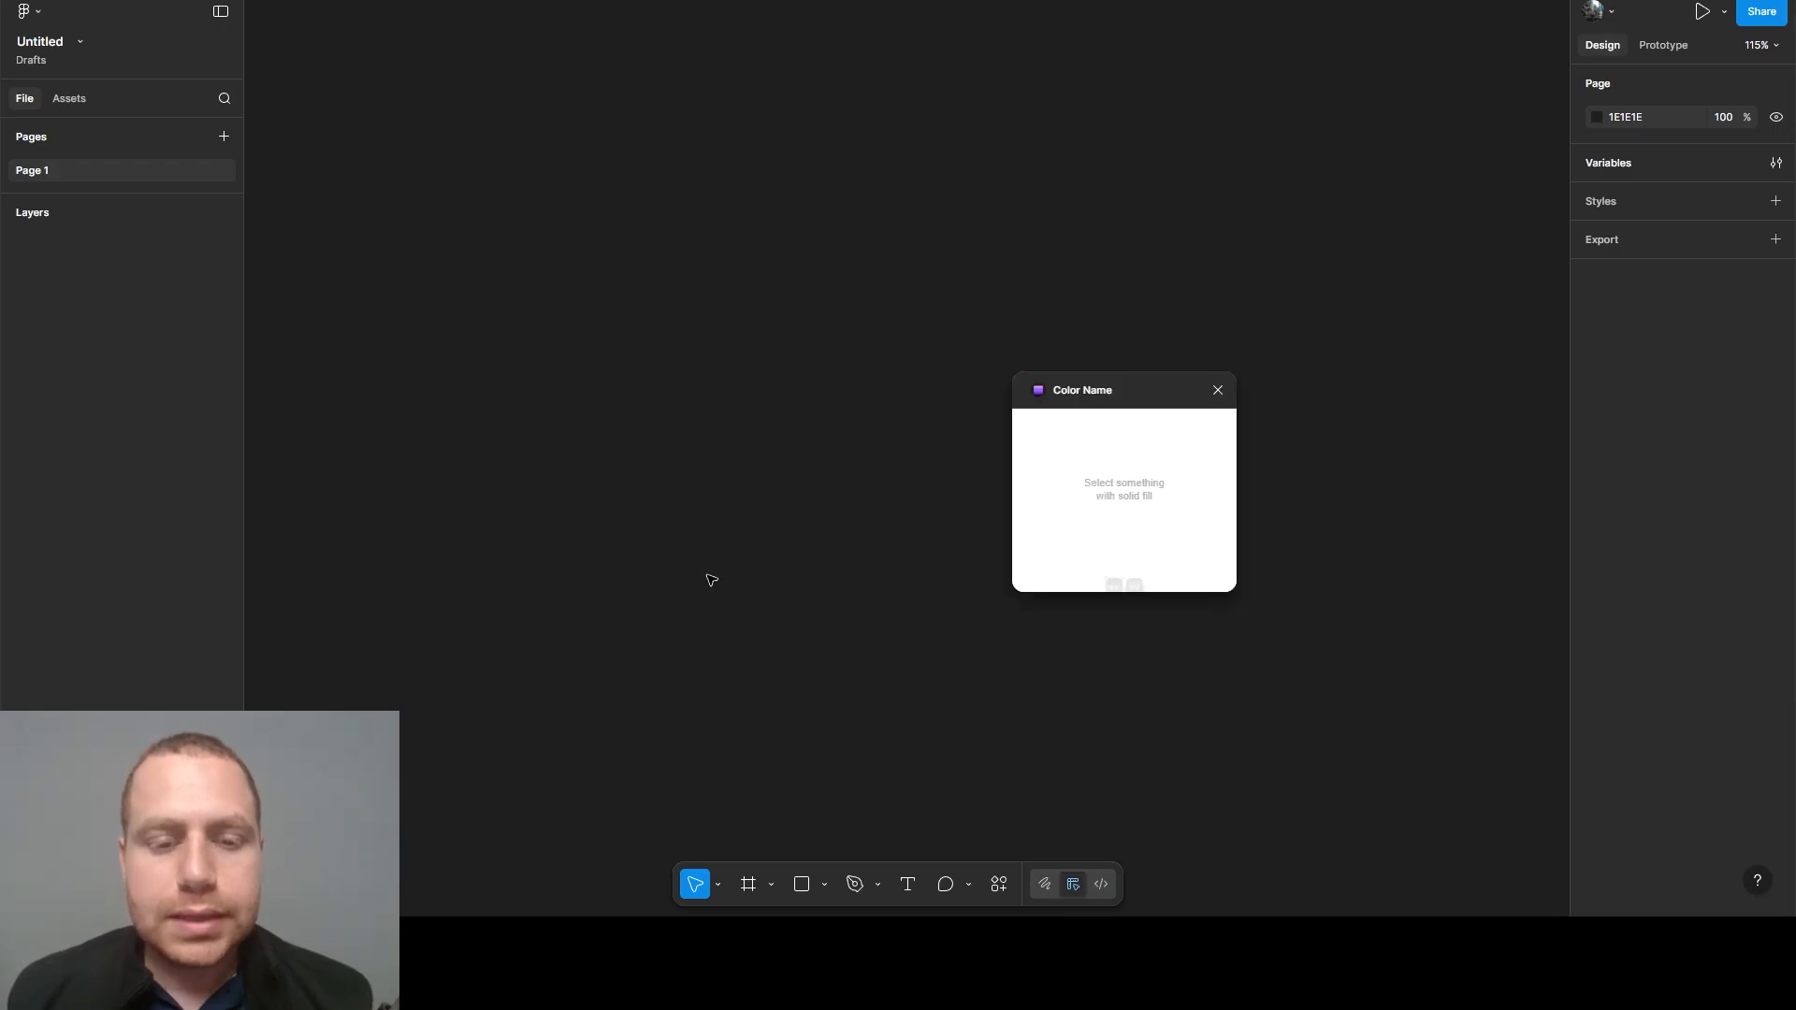
- Draw a frame about 119 × 88, fill it with BA2929, and reselect it to look up its color names
{"action": "left_click_drag", "start_coordinate": [614, 552], "coordinate": [844, 699]}
{"action": "key", "text": "f"}
{"action": "left_click_drag", "start_coordinate": [577, 569], "coordinate": [706, 664]}
{"action": "left_click", "coordinate": [1597, 613]}
{"action": "left_click_drag", "start_coordinate": [1503, 625], "coordinate": [1511, 586]}
{"action": "left_click", "coordinate": [1551, 502]}
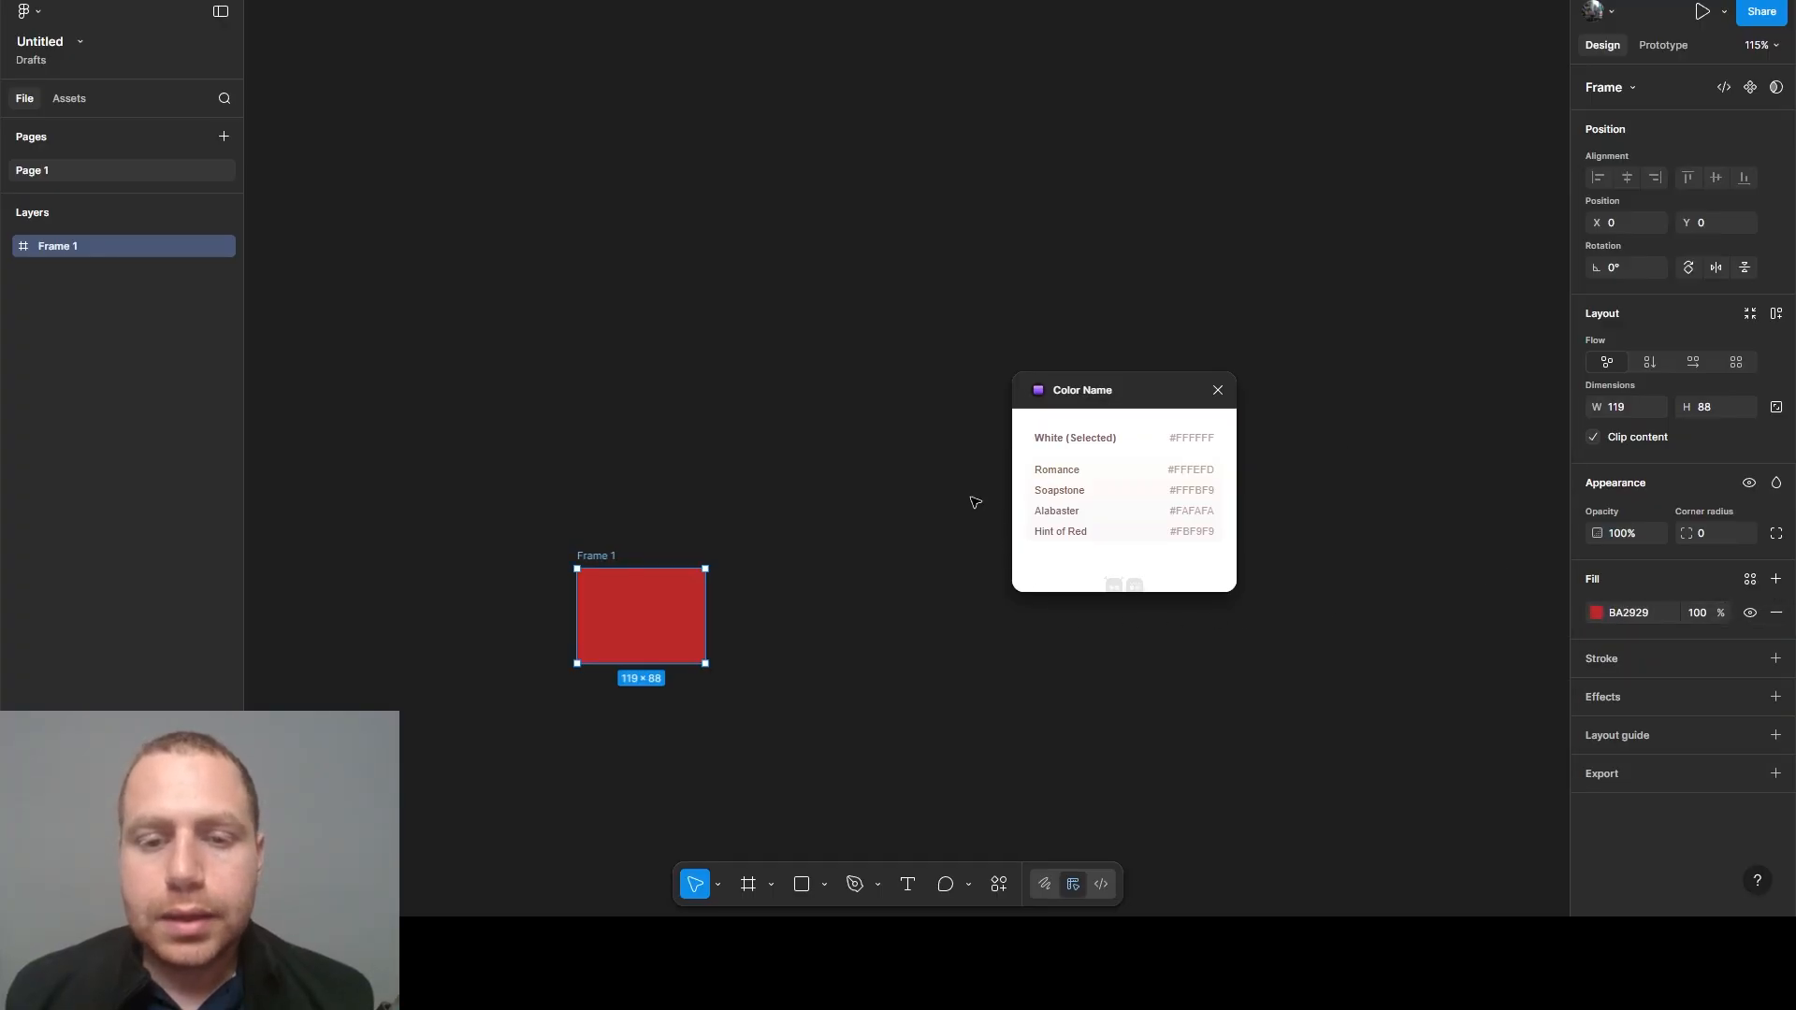
{"action": "left_click", "coordinate": [926, 459]}
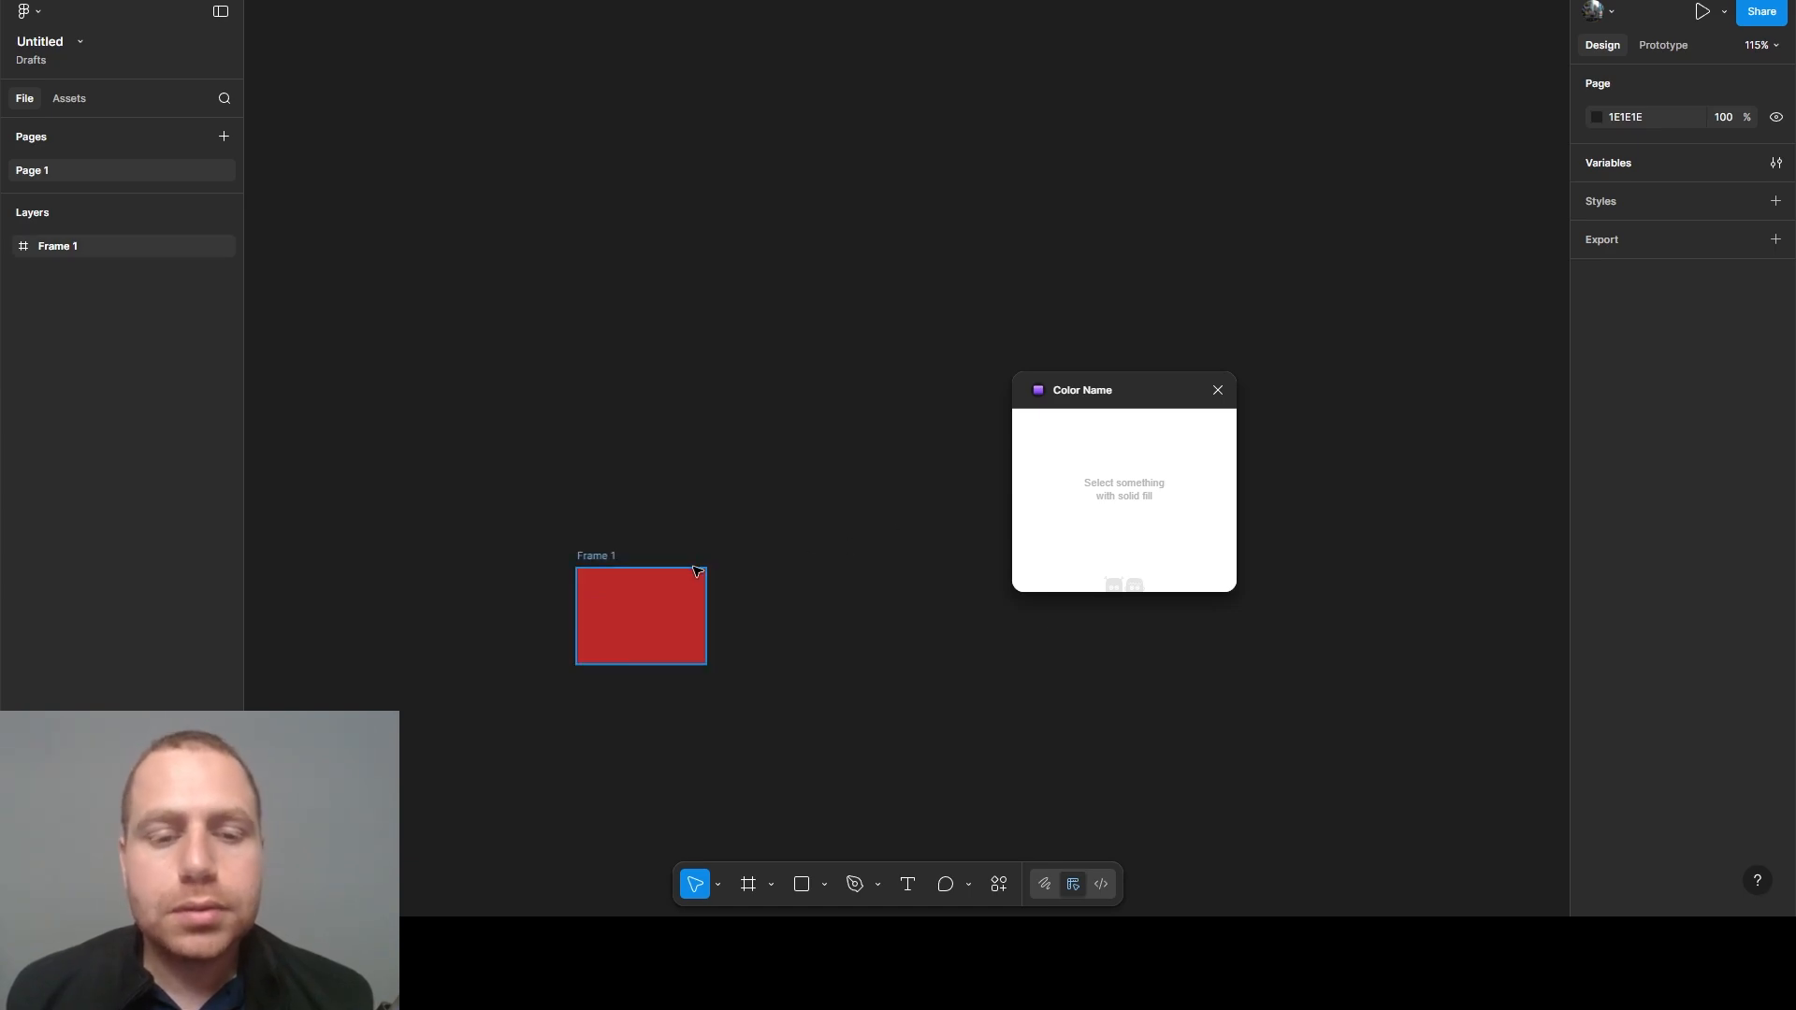
{"action": "left_click", "coordinate": [674, 612]}
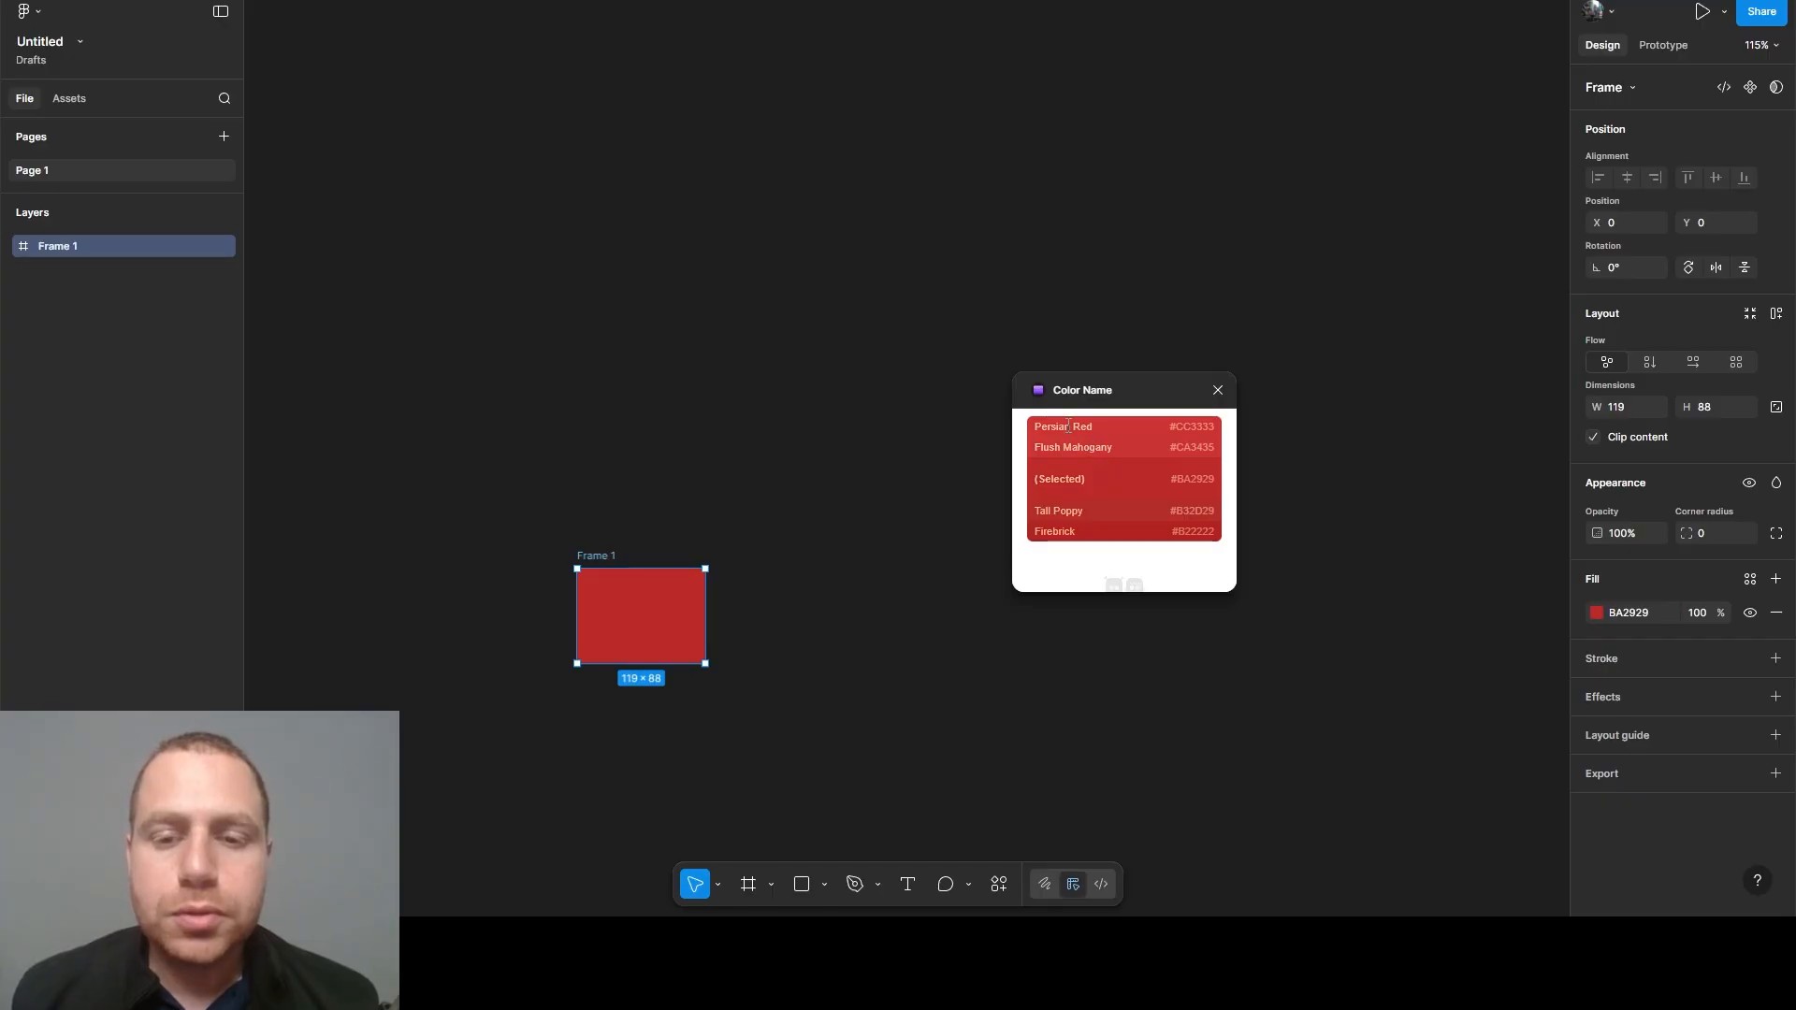
- Close the Color Name plugin and delete the red frame from the canvas
{"action": "left_click", "coordinate": [1217, 390]}
{"action": "left_click_drag", "start_coordinate": [411, 404], "coordinate": [929, 782]}
{"action": "key", "text": "Delete"}
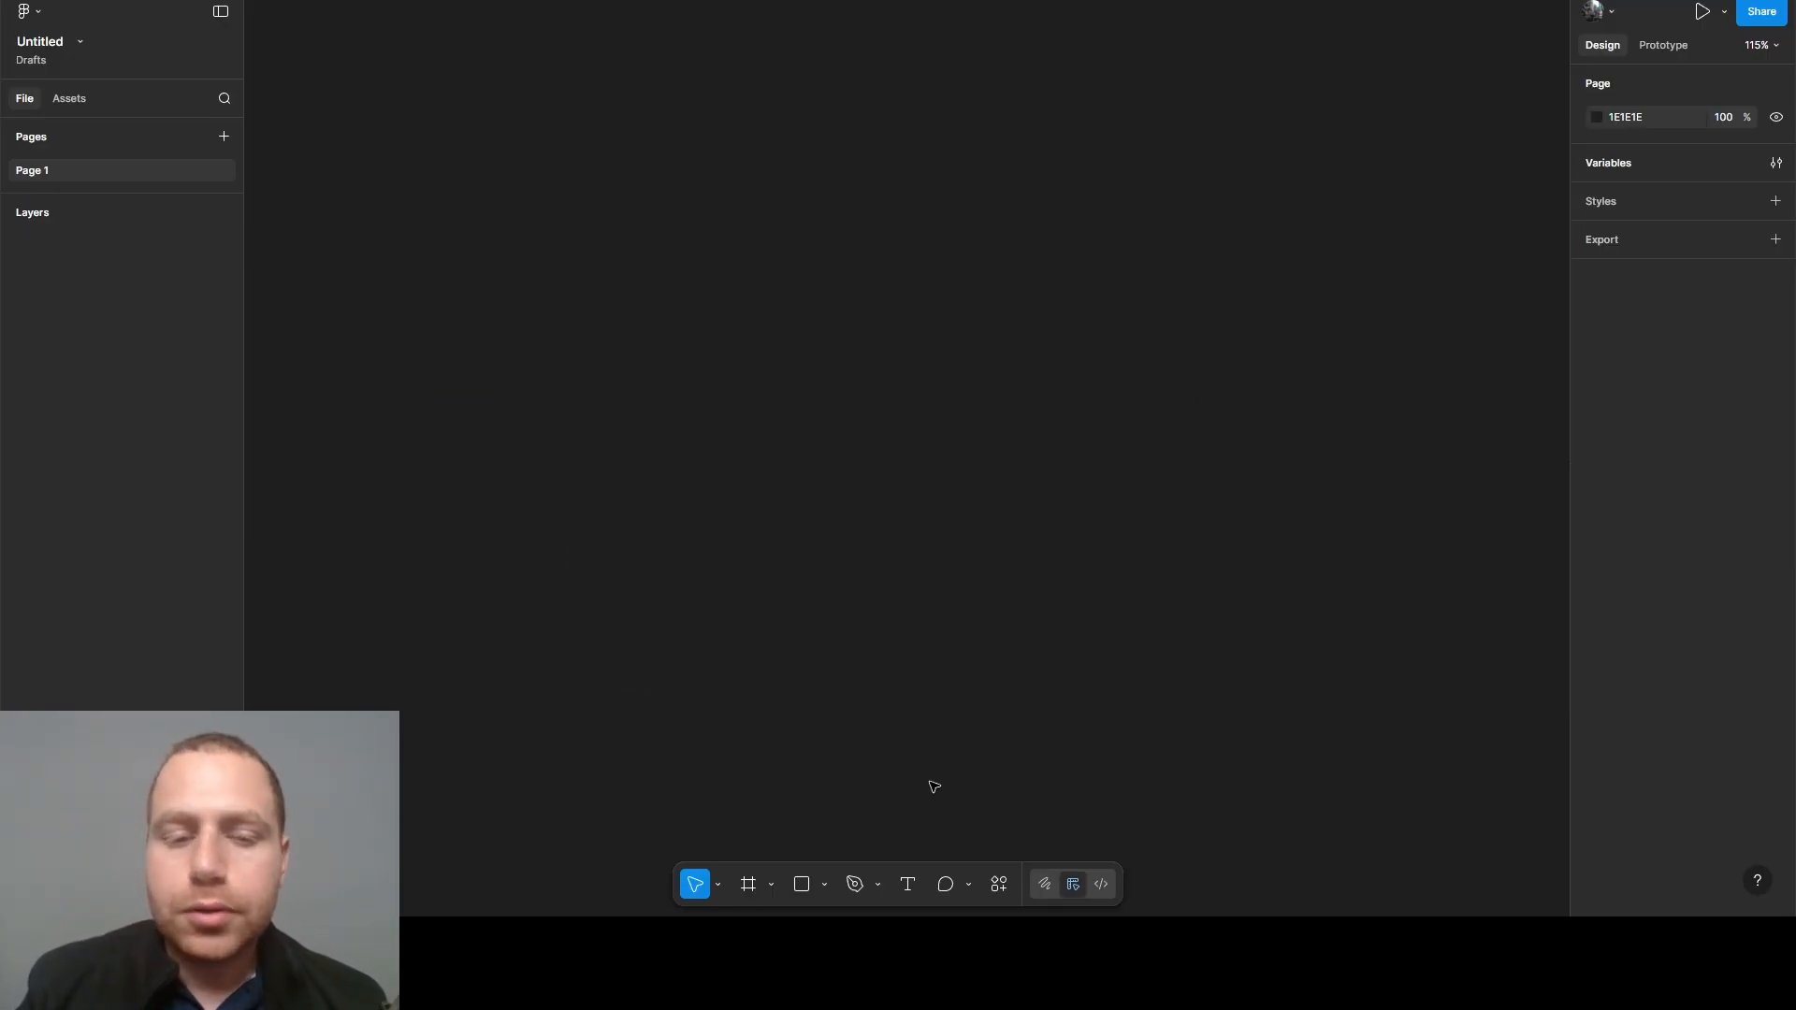
- Open the variables window and set the Ocean Blue 50 variable's value to E7F3FF
{"action": "left_click", "coordinate": [1775, 163]}
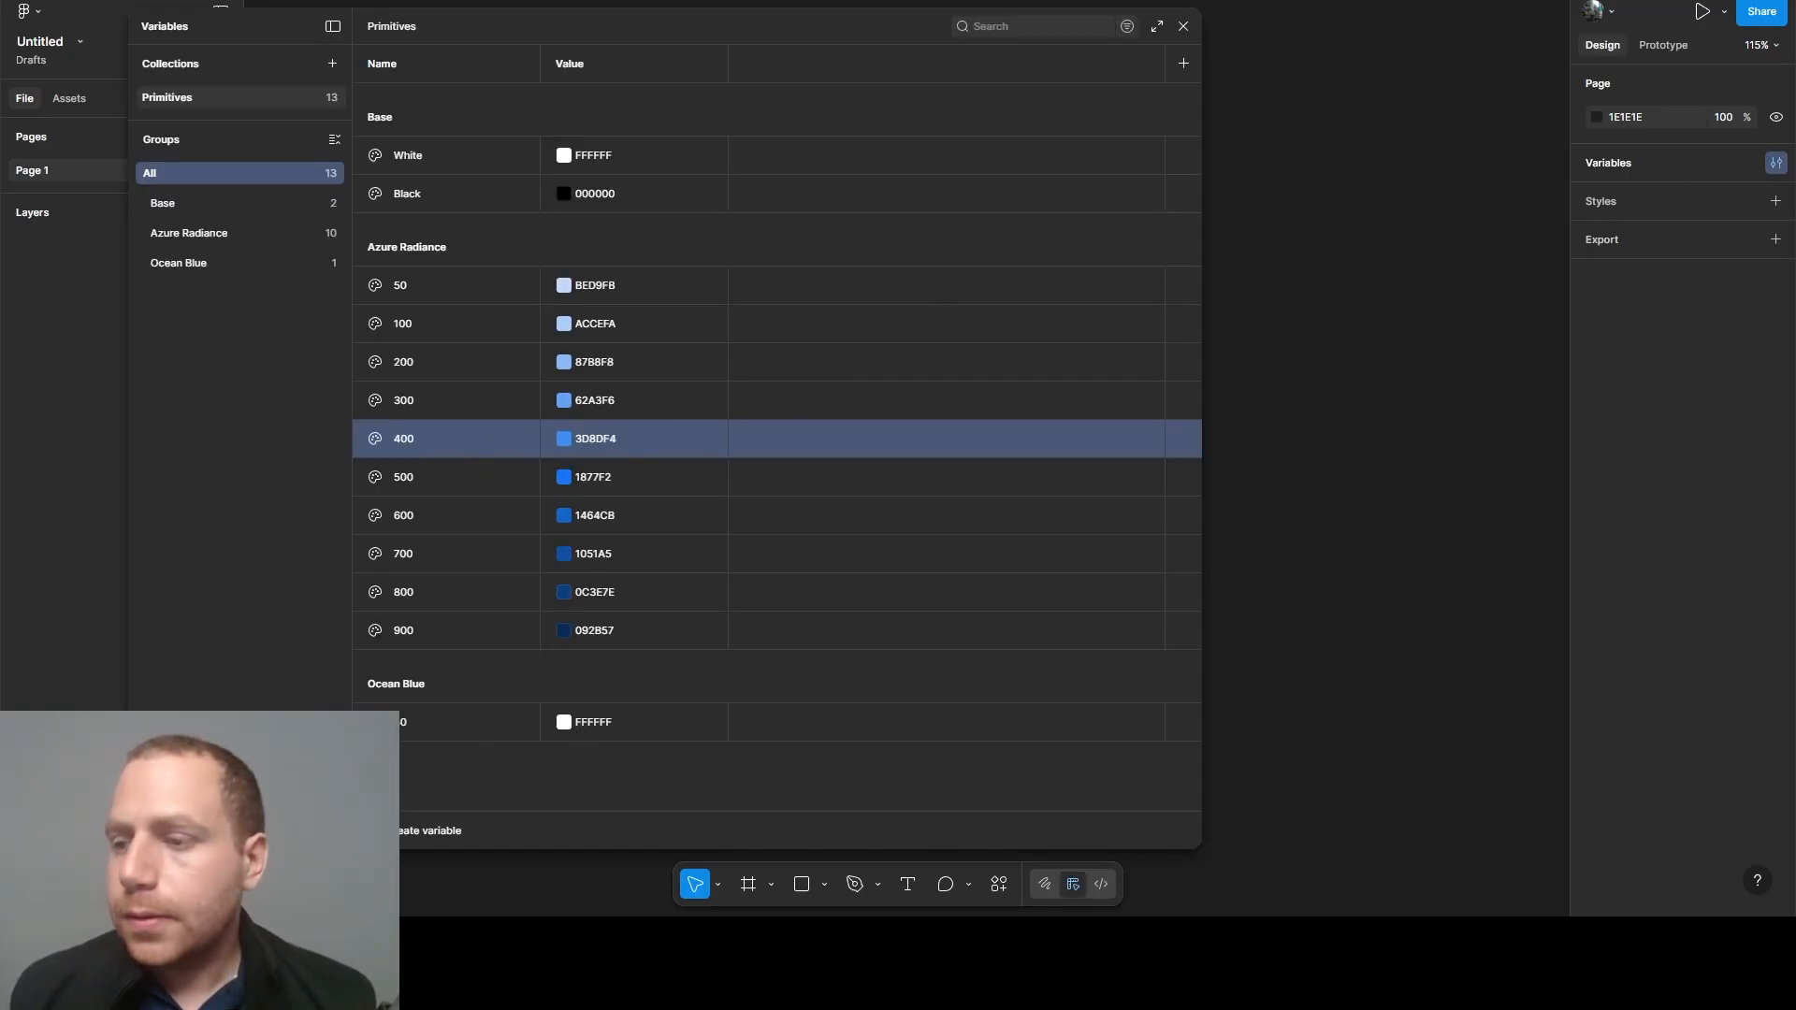
{"action": "left_click", "coordinate": [605, 720]}
{"action": "type", "text": "E7F3FF"}
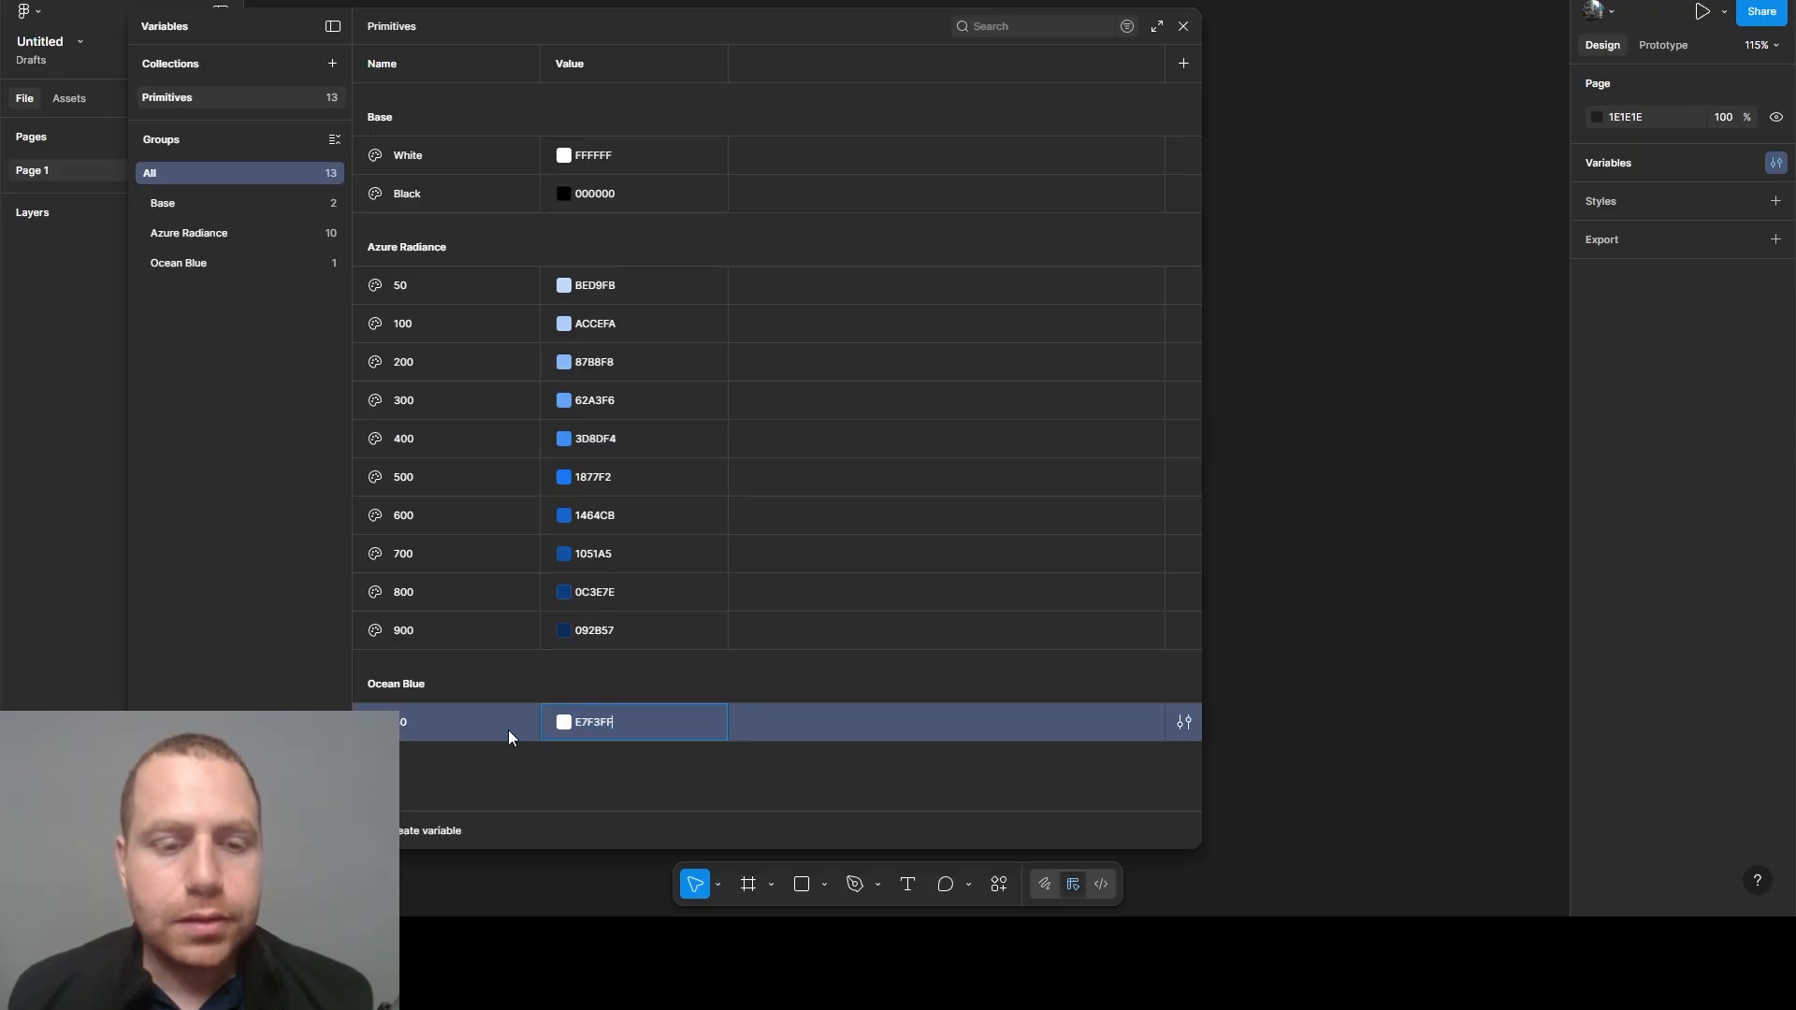
{"action": "left_click", "coordinate": [212, 255]}
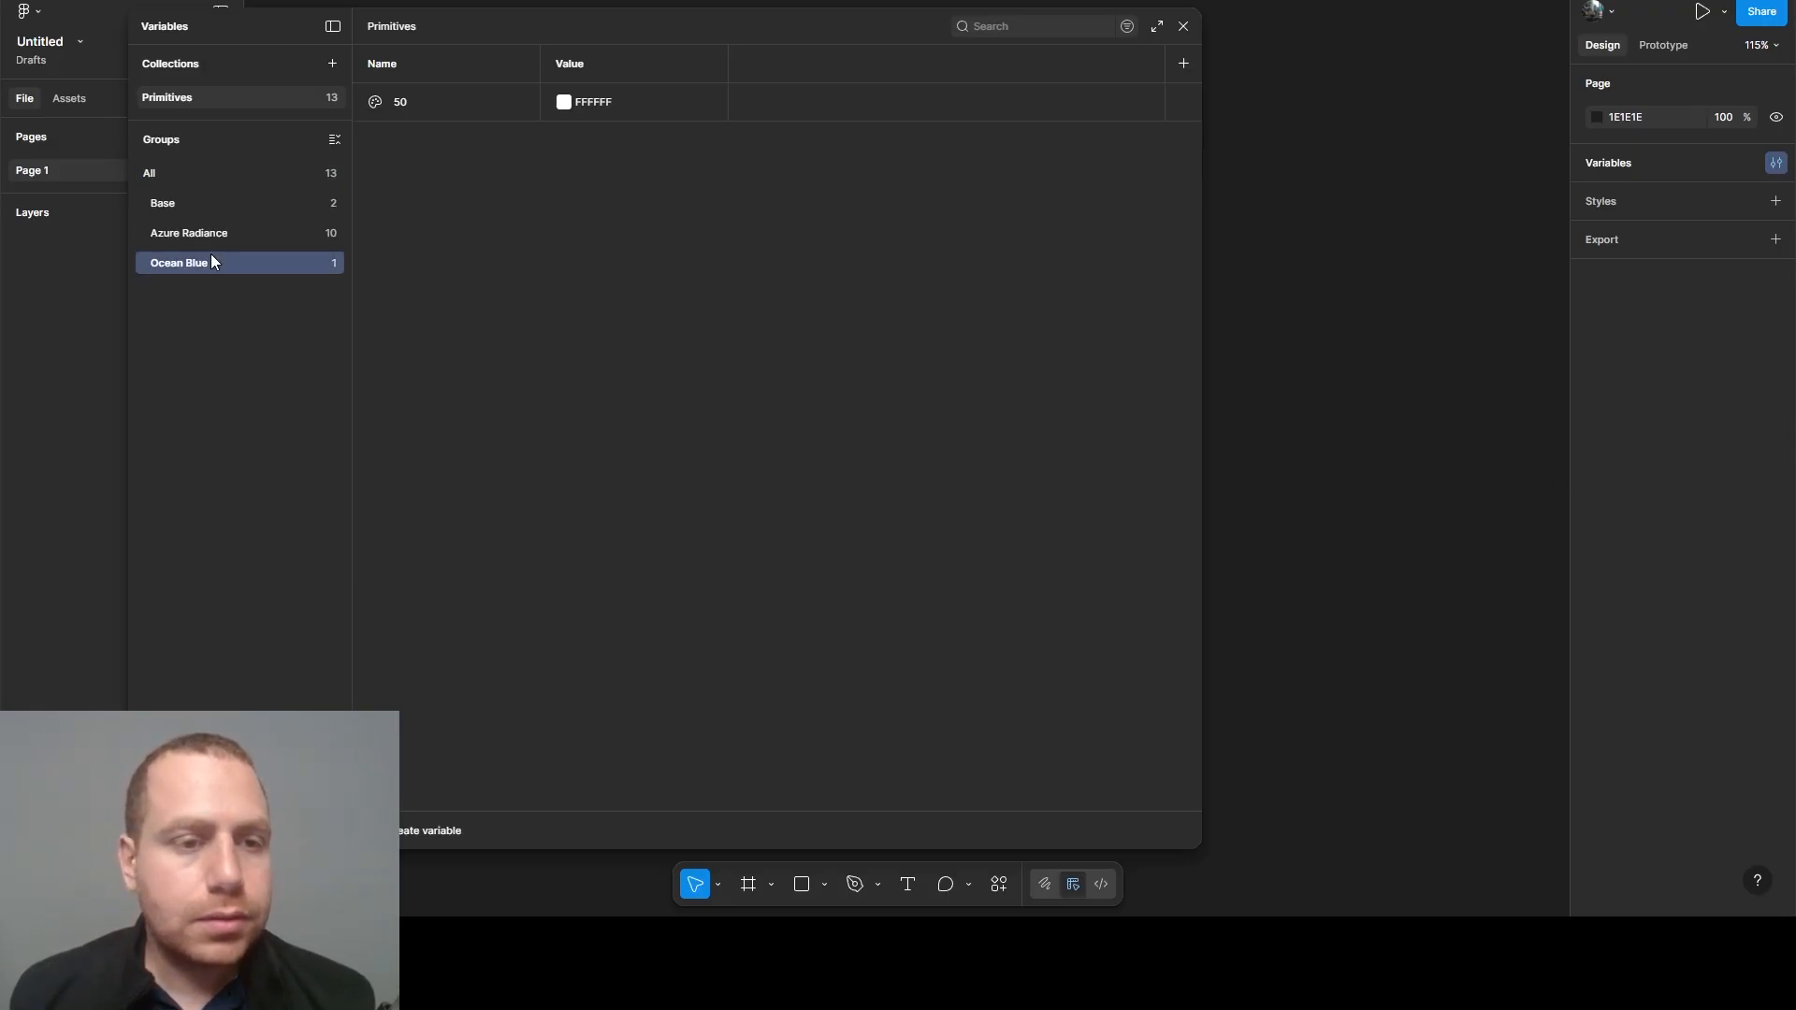
{"action": "left_click", "coordinate": [605, 100]}
{"action": "type", "text": "E7F3FF"}
{"action": "left_click", "coordinate": [612, 183]}
- Duplicate the Ocean Blue 50 variable nine times within its group
{"action": "left_click", "coordinate": [486, 101]}
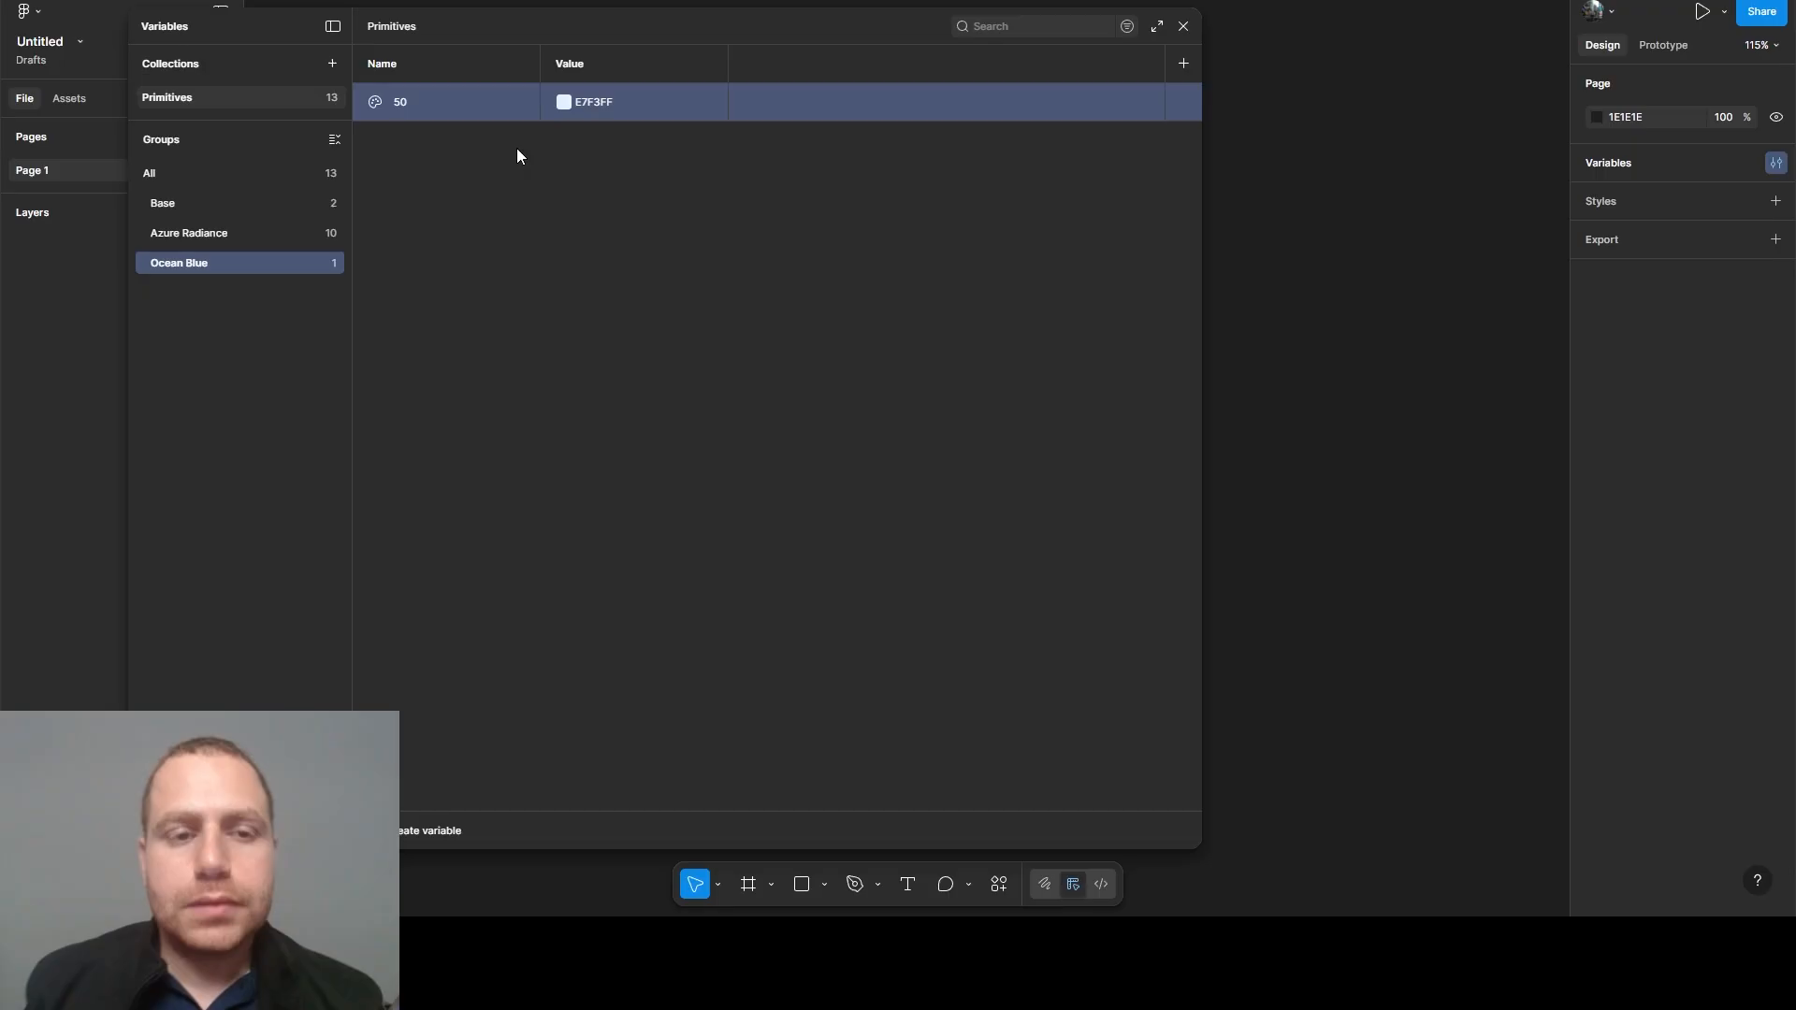
{"action": "key", "text": "ctrl+d"}
{"action": "key", "text": "ctrl+d"}
{"action": "key", "text": "ctrl+d"}
{"action": "key", "text": "ctrl+d"}
{"action": "key", "text": "ctrl+d"}
{"action": "key", "text": "ctrl+d"}
{"action": "key", "text": "ctrl+d"}
{"action": "key", "text": "ctrl+d"}
{"action": "key", "text": "ctrl+d"}
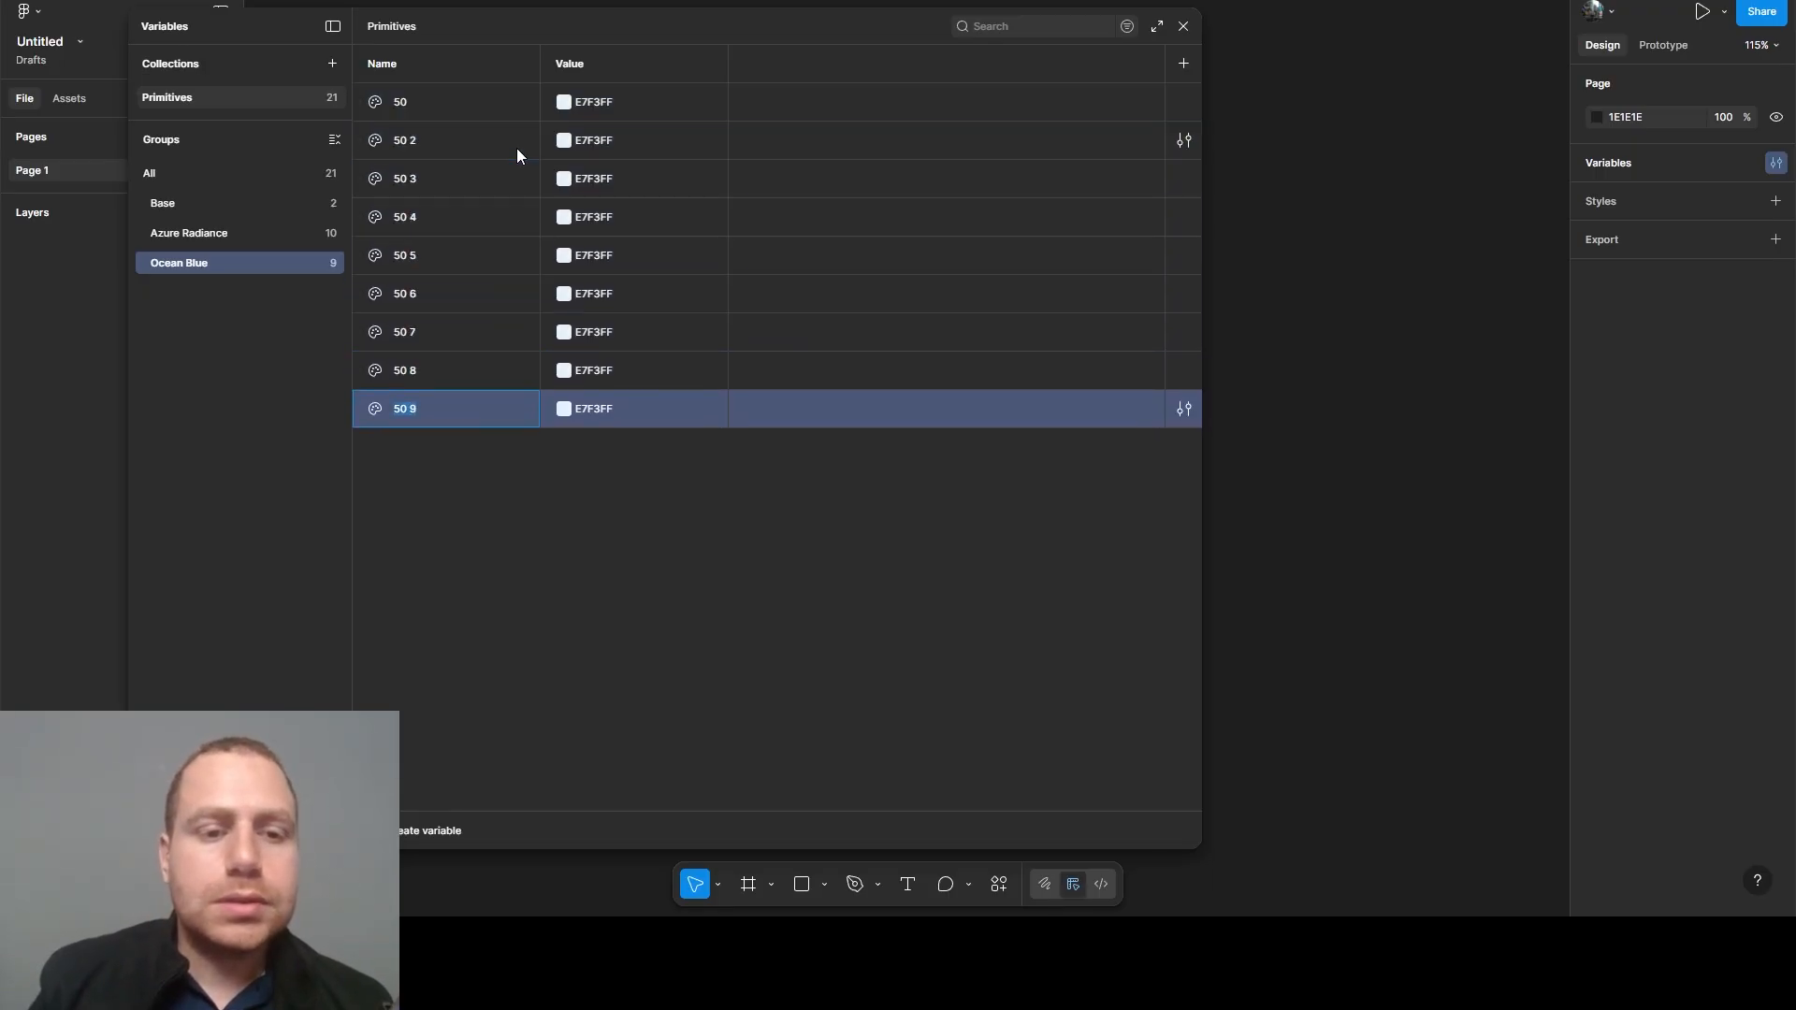
- Rename the first four duplicated Ocean Blue variables as 100, 200, 300 and 400
{"action": "left_click", "coordinate": [415, 148]}
{"action": "double_click", "coordinate": [414, 148]}
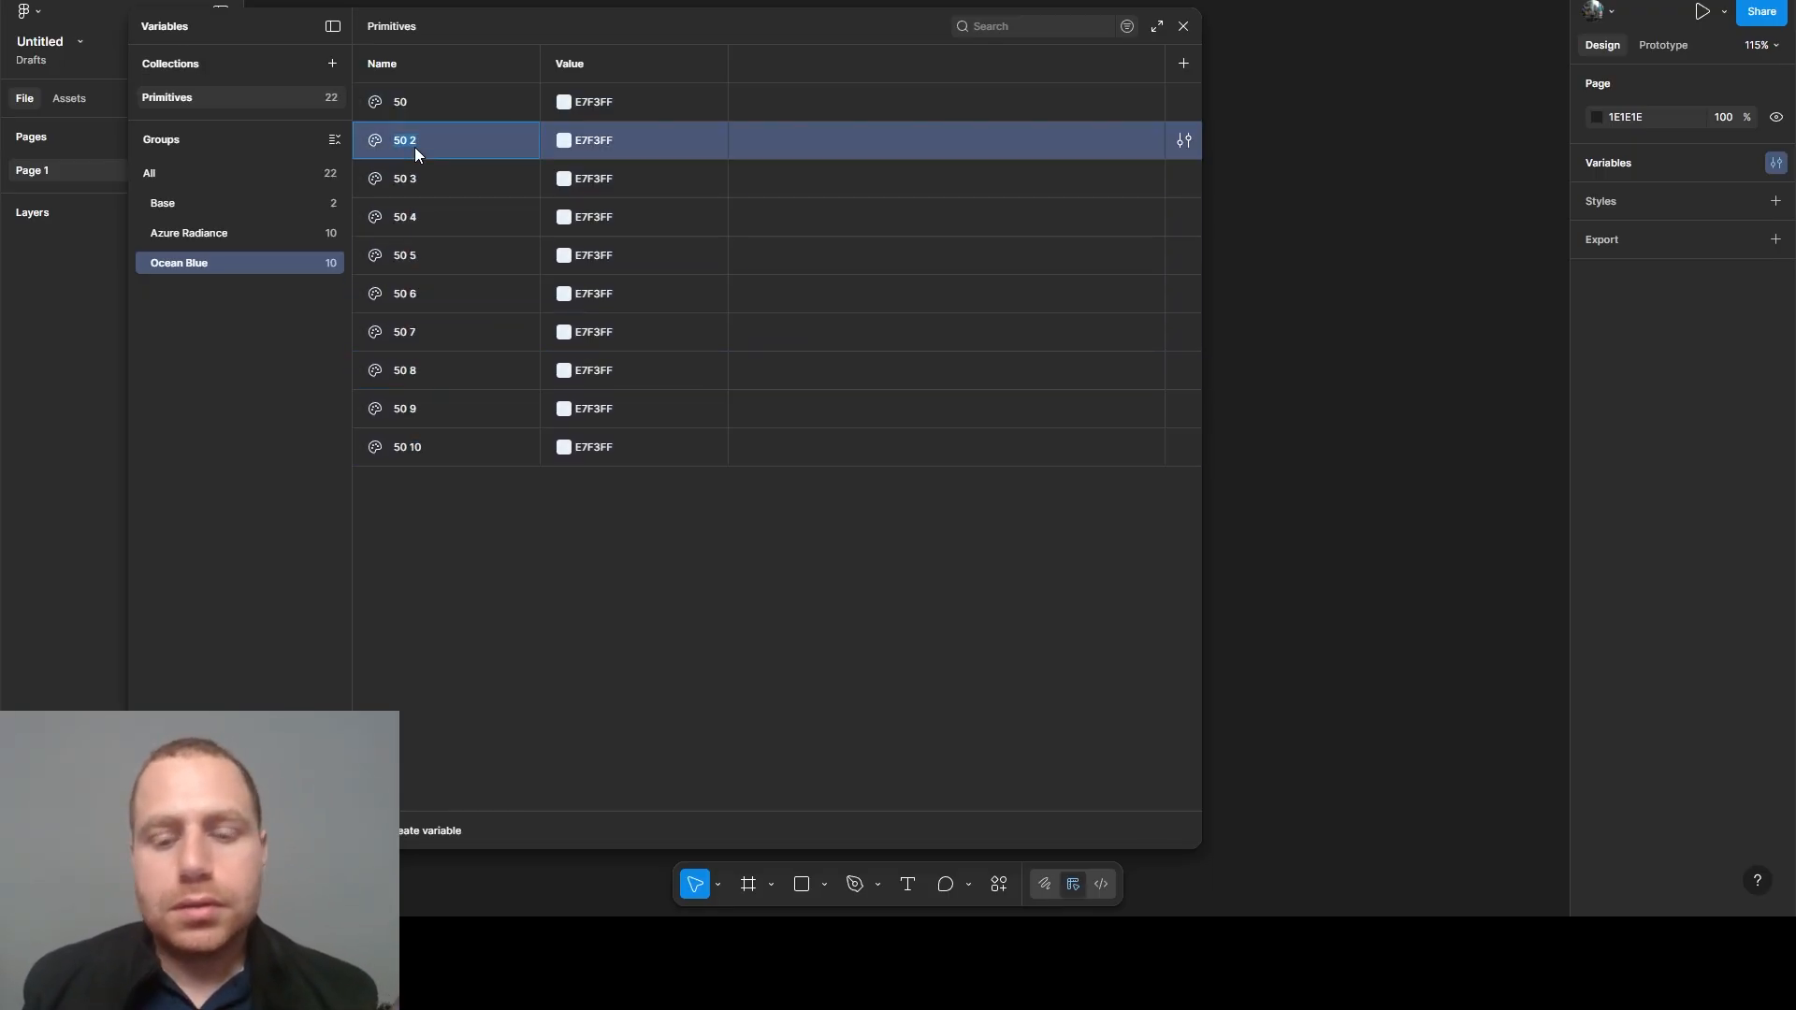
{"action": "double_click", "coordinate": [412, 173]}
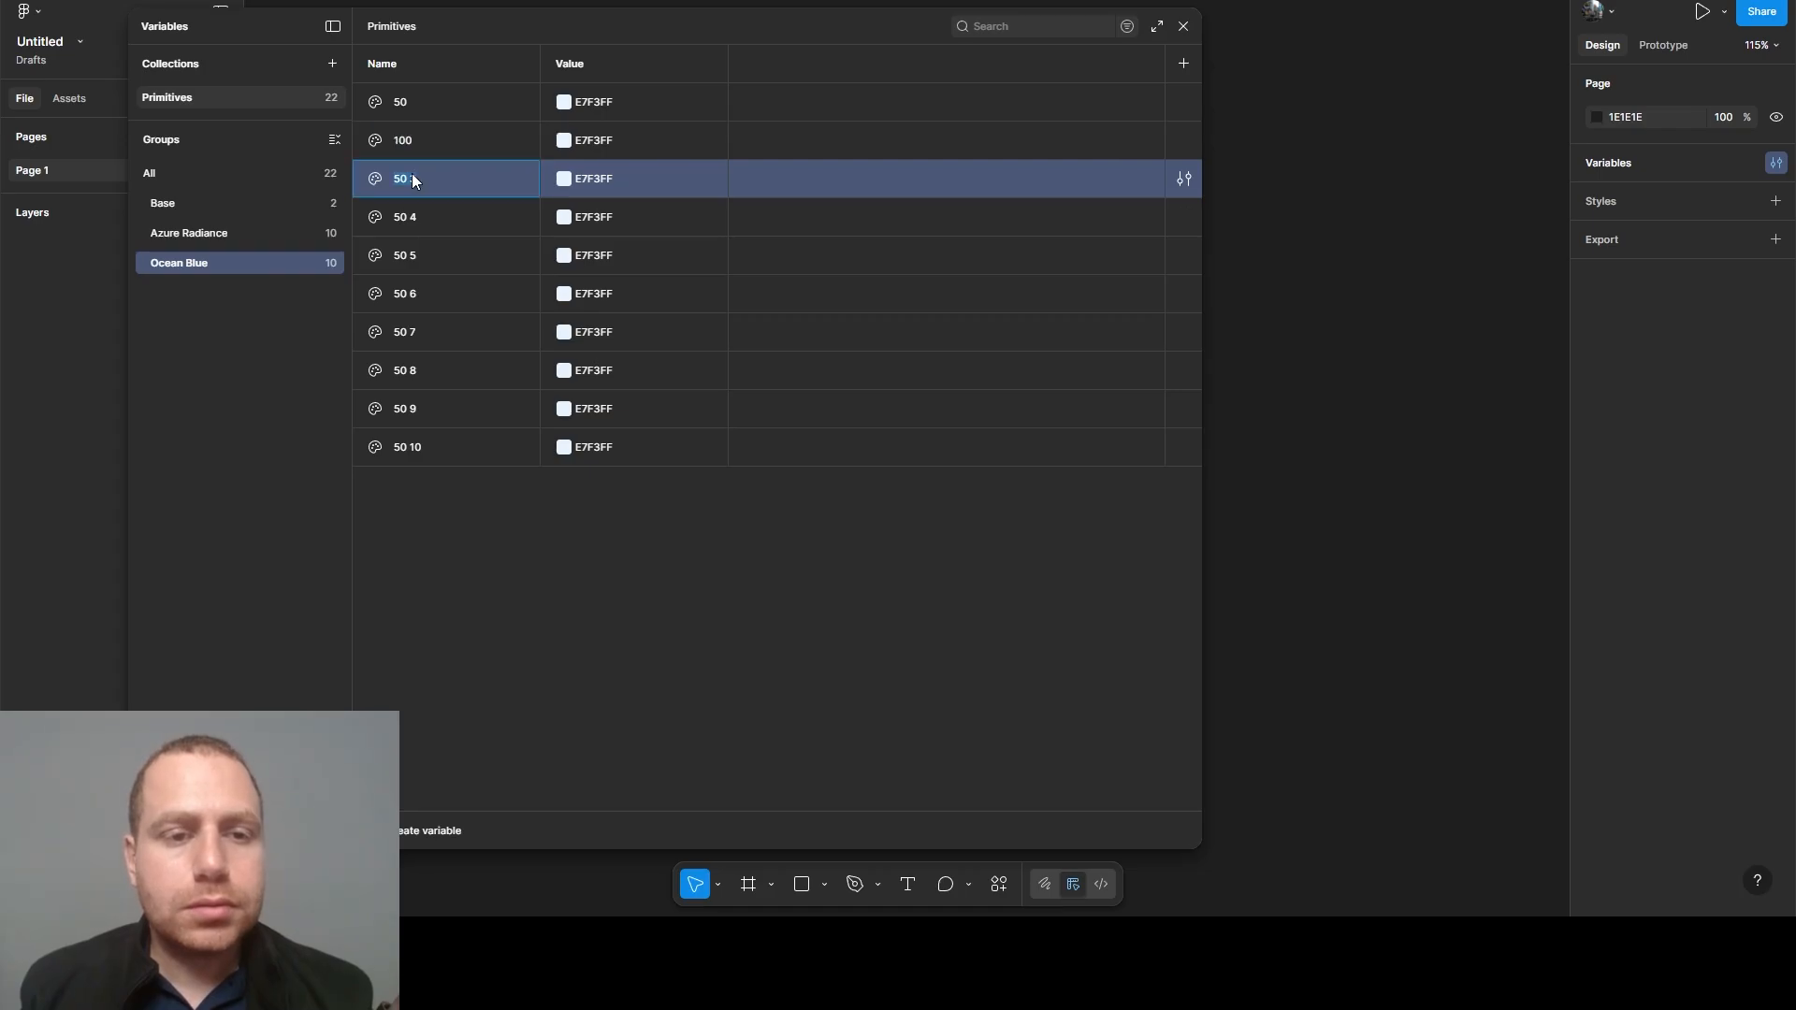
{"action": "type", "text": "200"}
{"action": "double_click", "coordinate": [413, 227]}
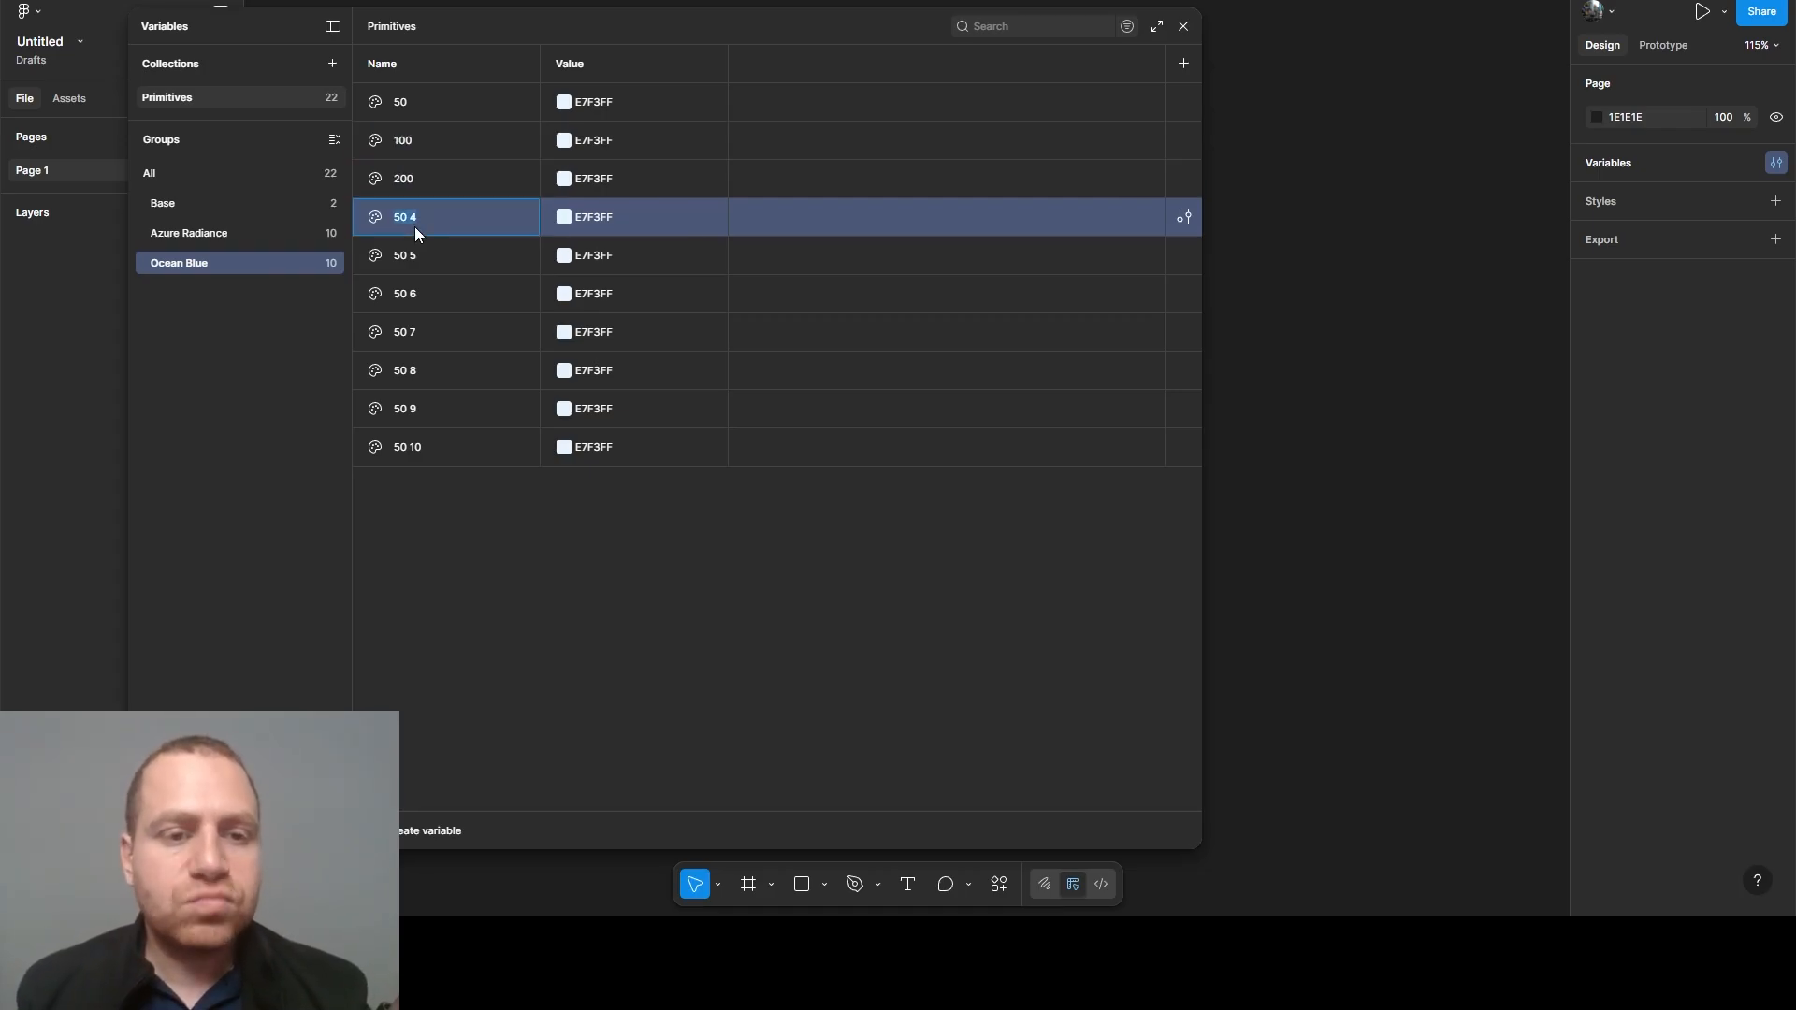
{"action": "type", "text": "300"}
{"action": "double_click", "coordinate": [424, 255]}
{"action": "type", "text": "4"}
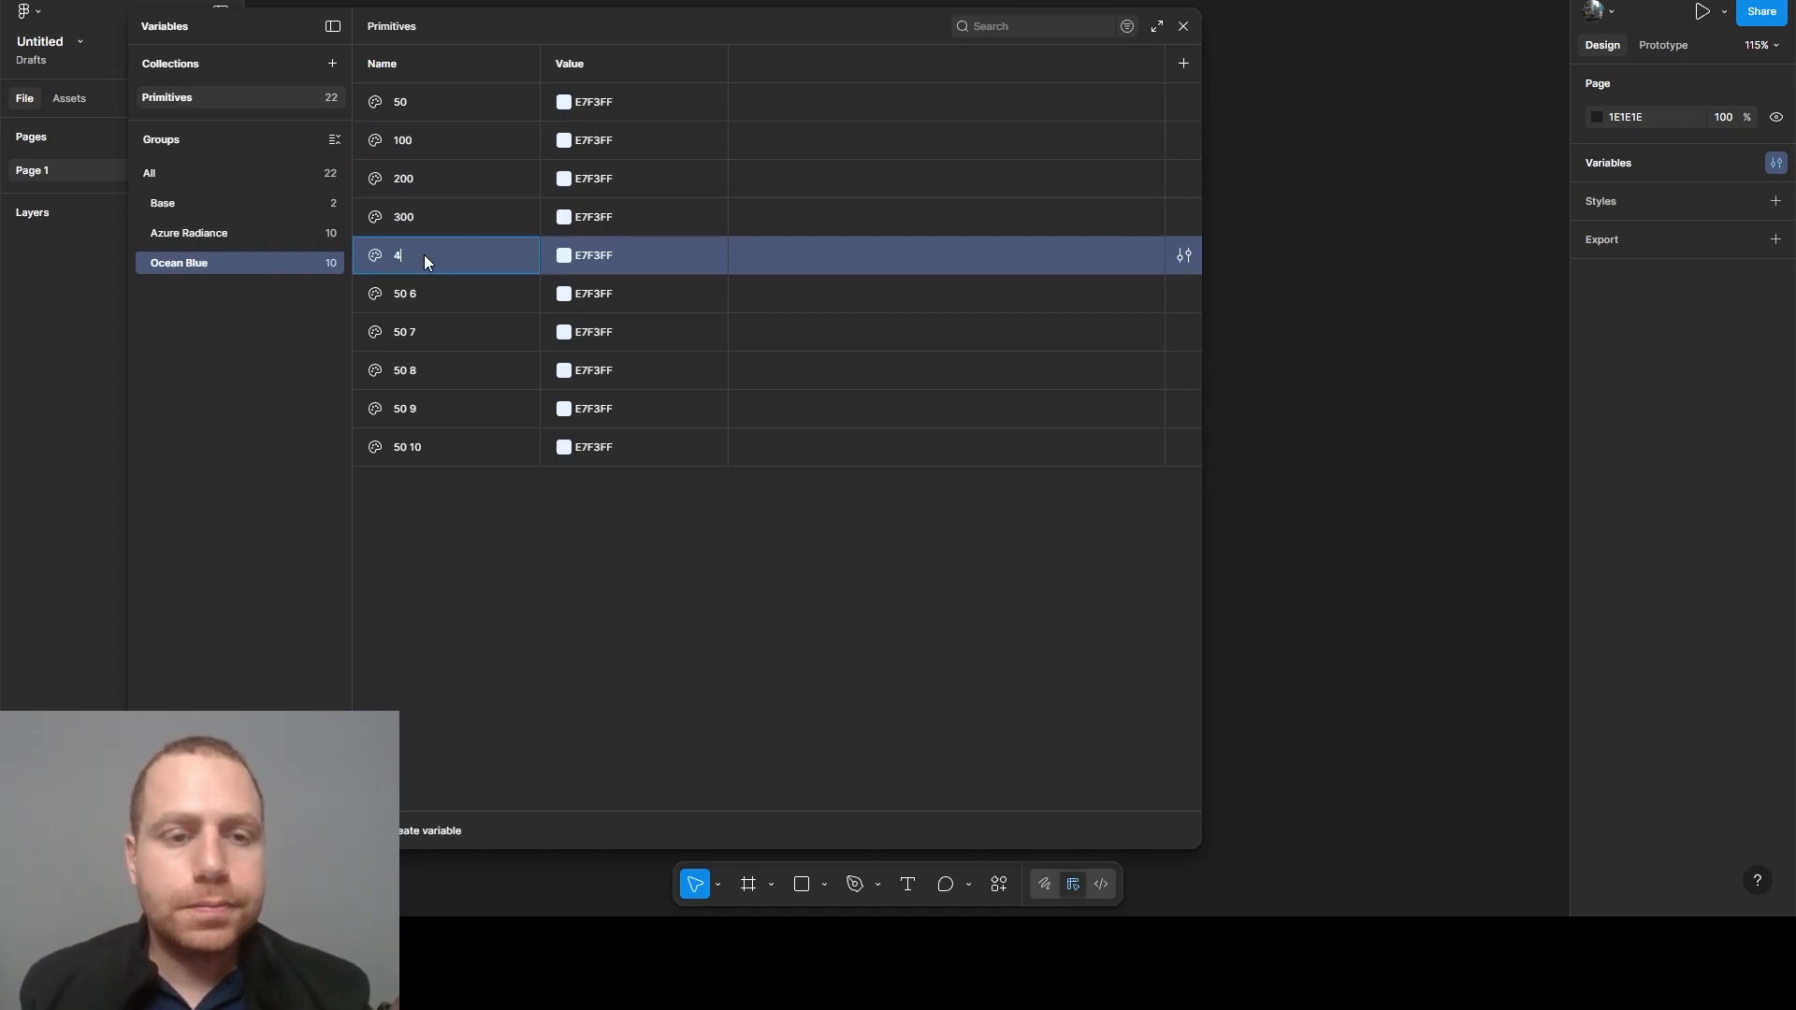
{"action": "type", "text": "00"}
- Rename the remaining five duplicated Ocean Blue variables as 500, 600, 700, 800 and 900
{"action": "double_click", "coordinate": [419, 290]}
{"action": "type", "text": "5"}
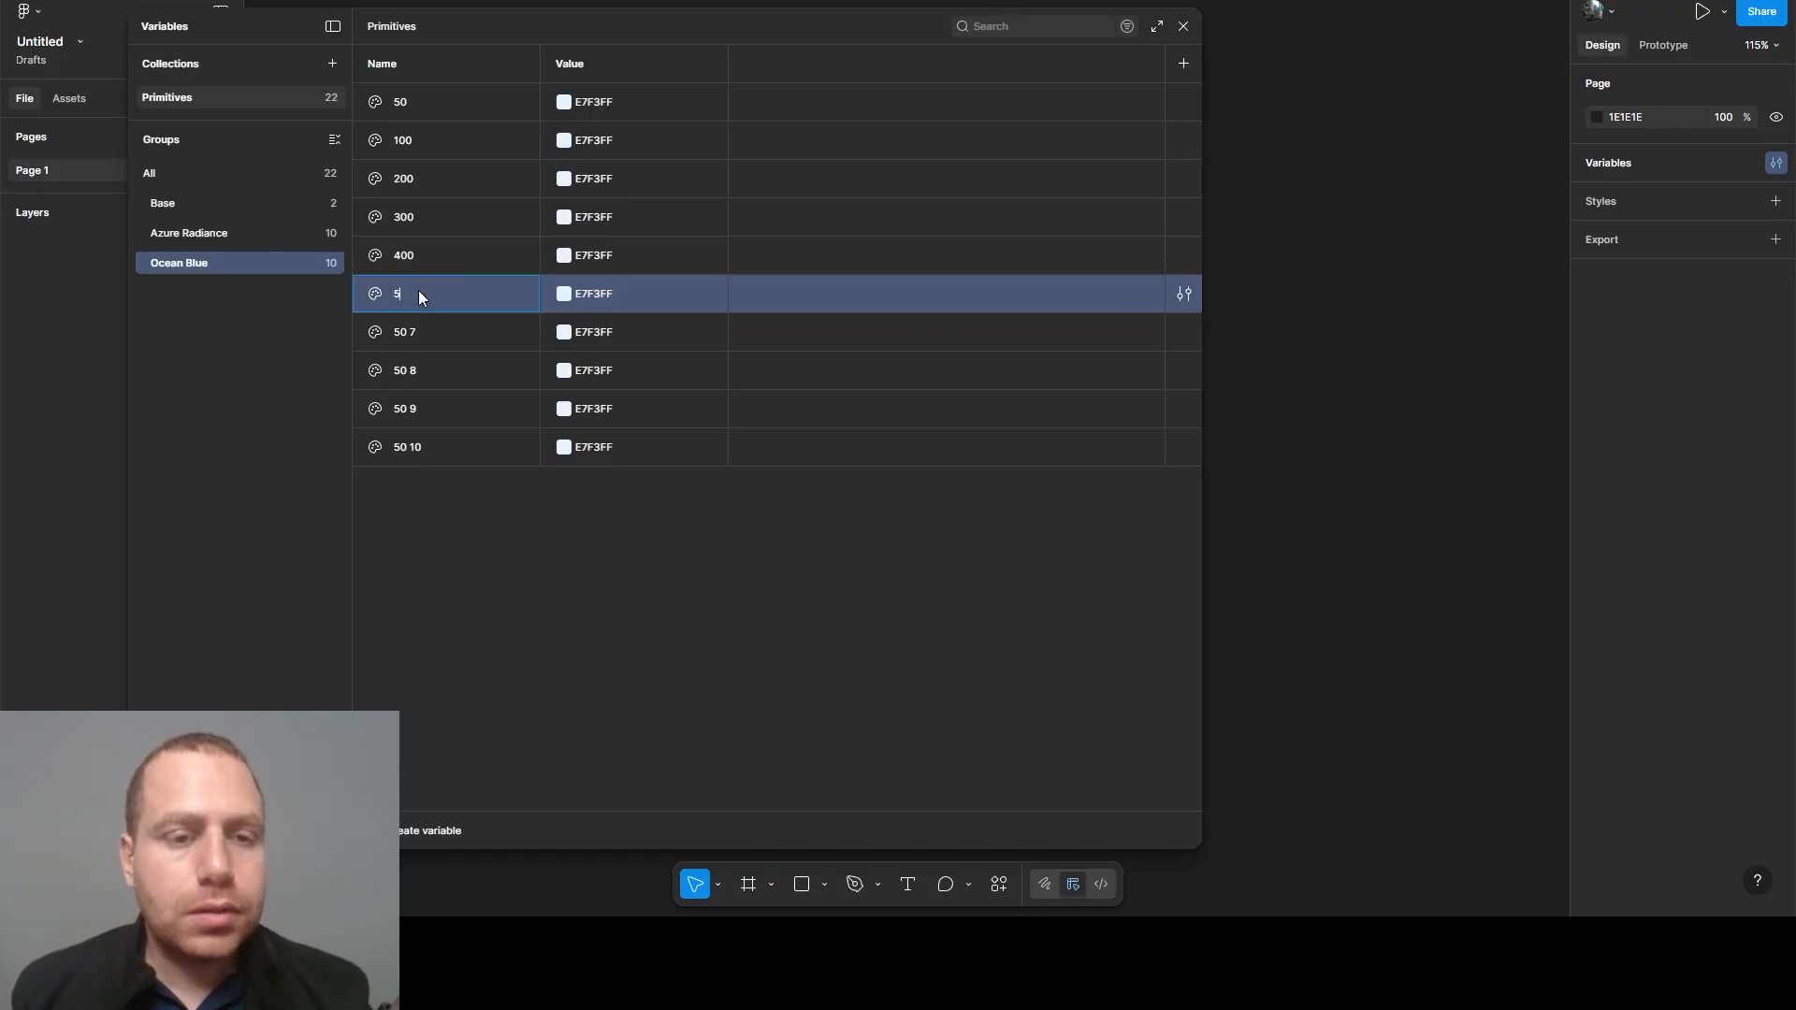
{"action": "double_click", "coordinate": [413, 335]}
{"action": "type", "text": "6"}
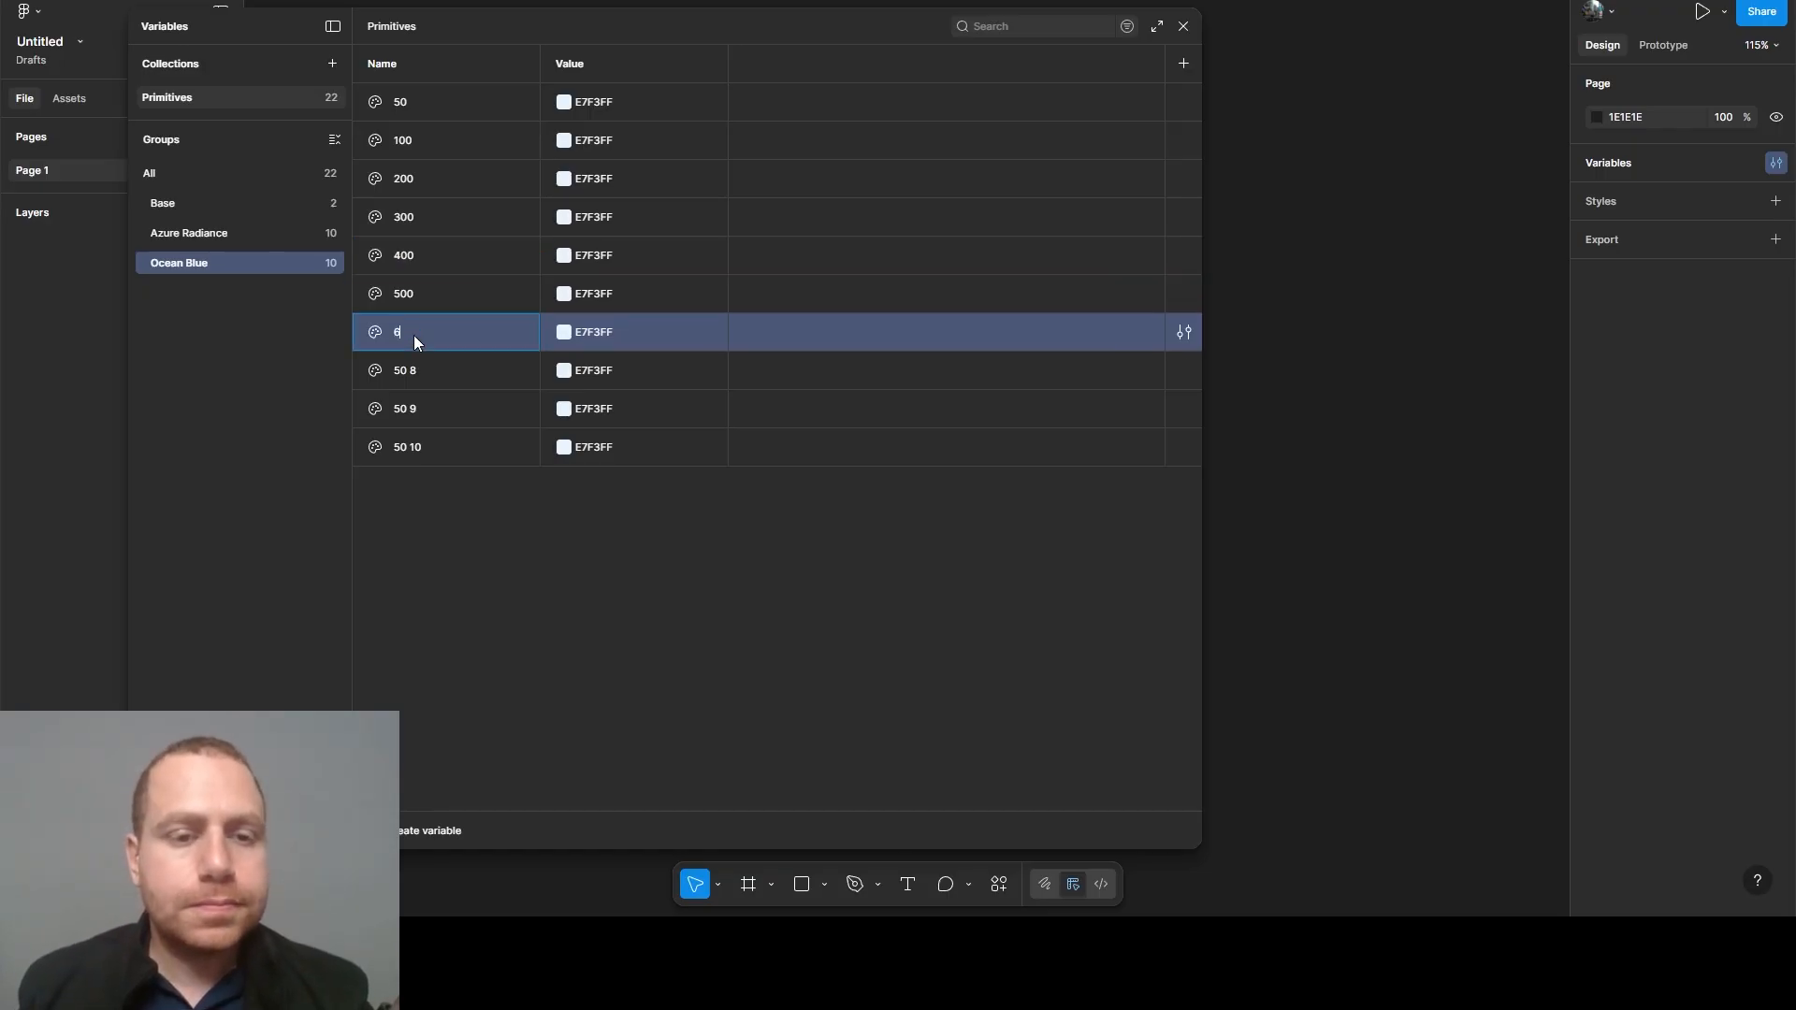
{"action": "type", "text": "00"}
{"action": "double_click", "coordinate": [415, 365]}
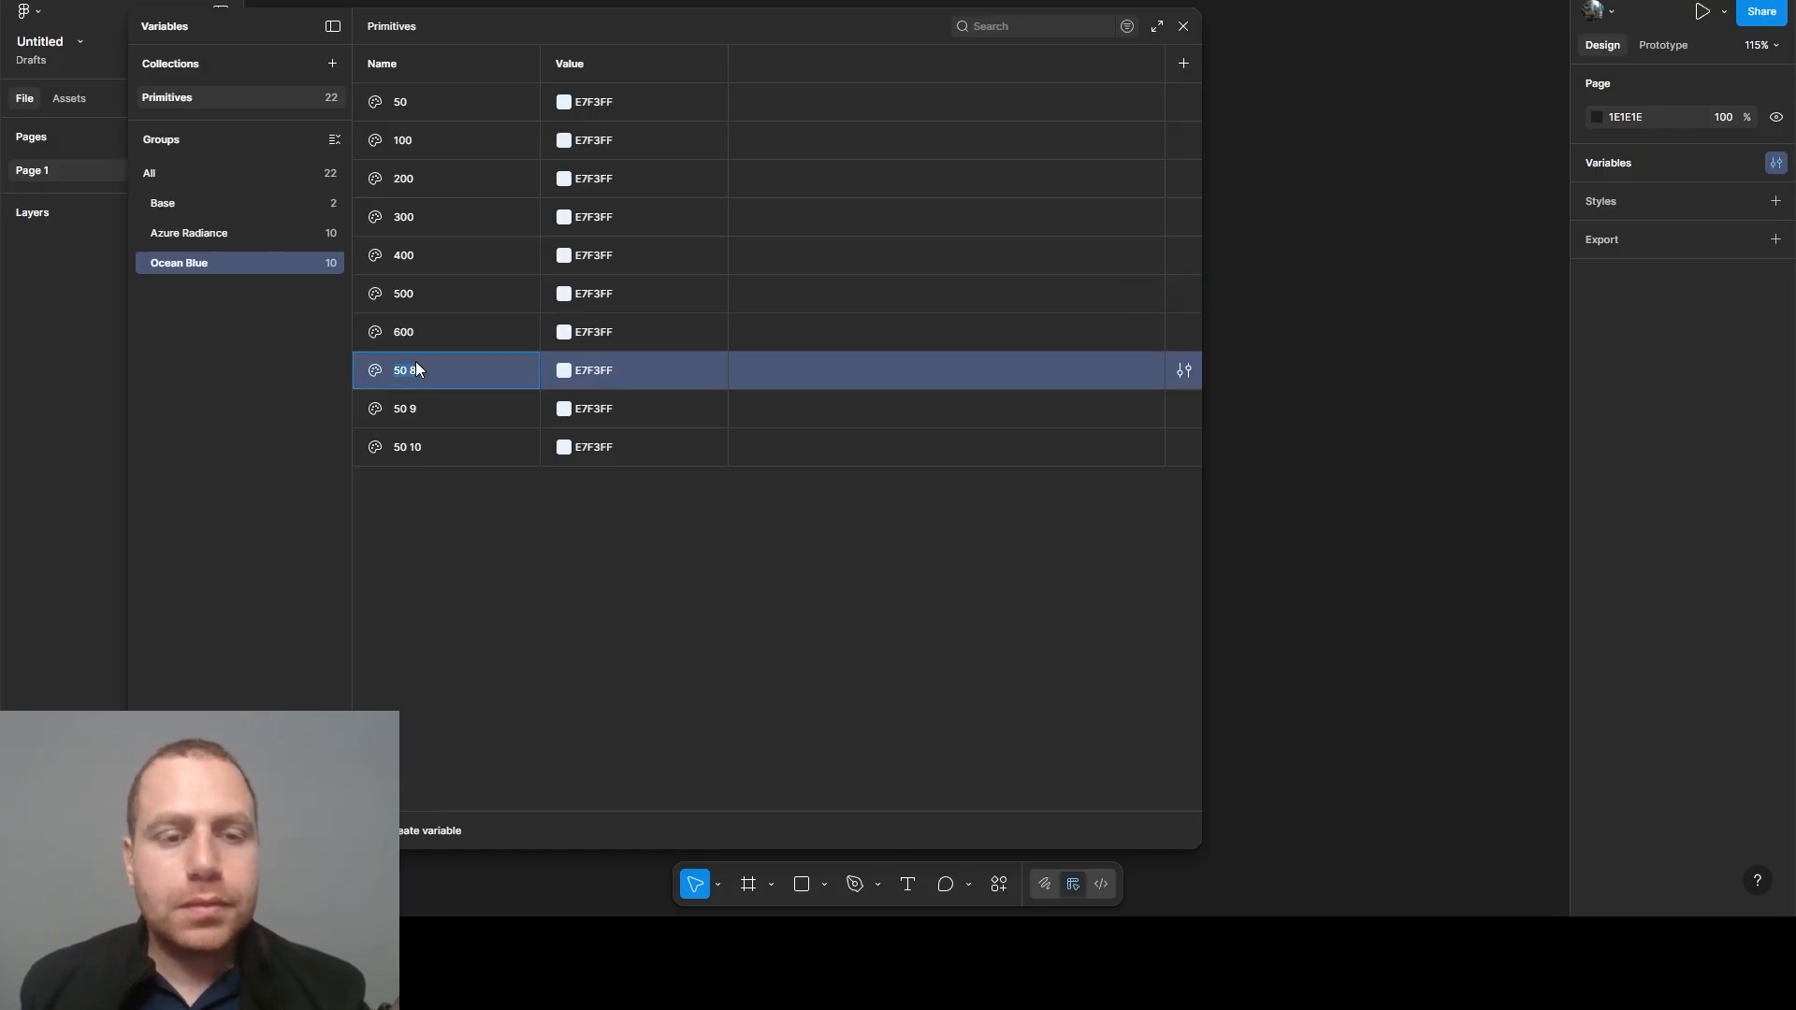
{"action": "double_click", "coordinate": [406, 421]}
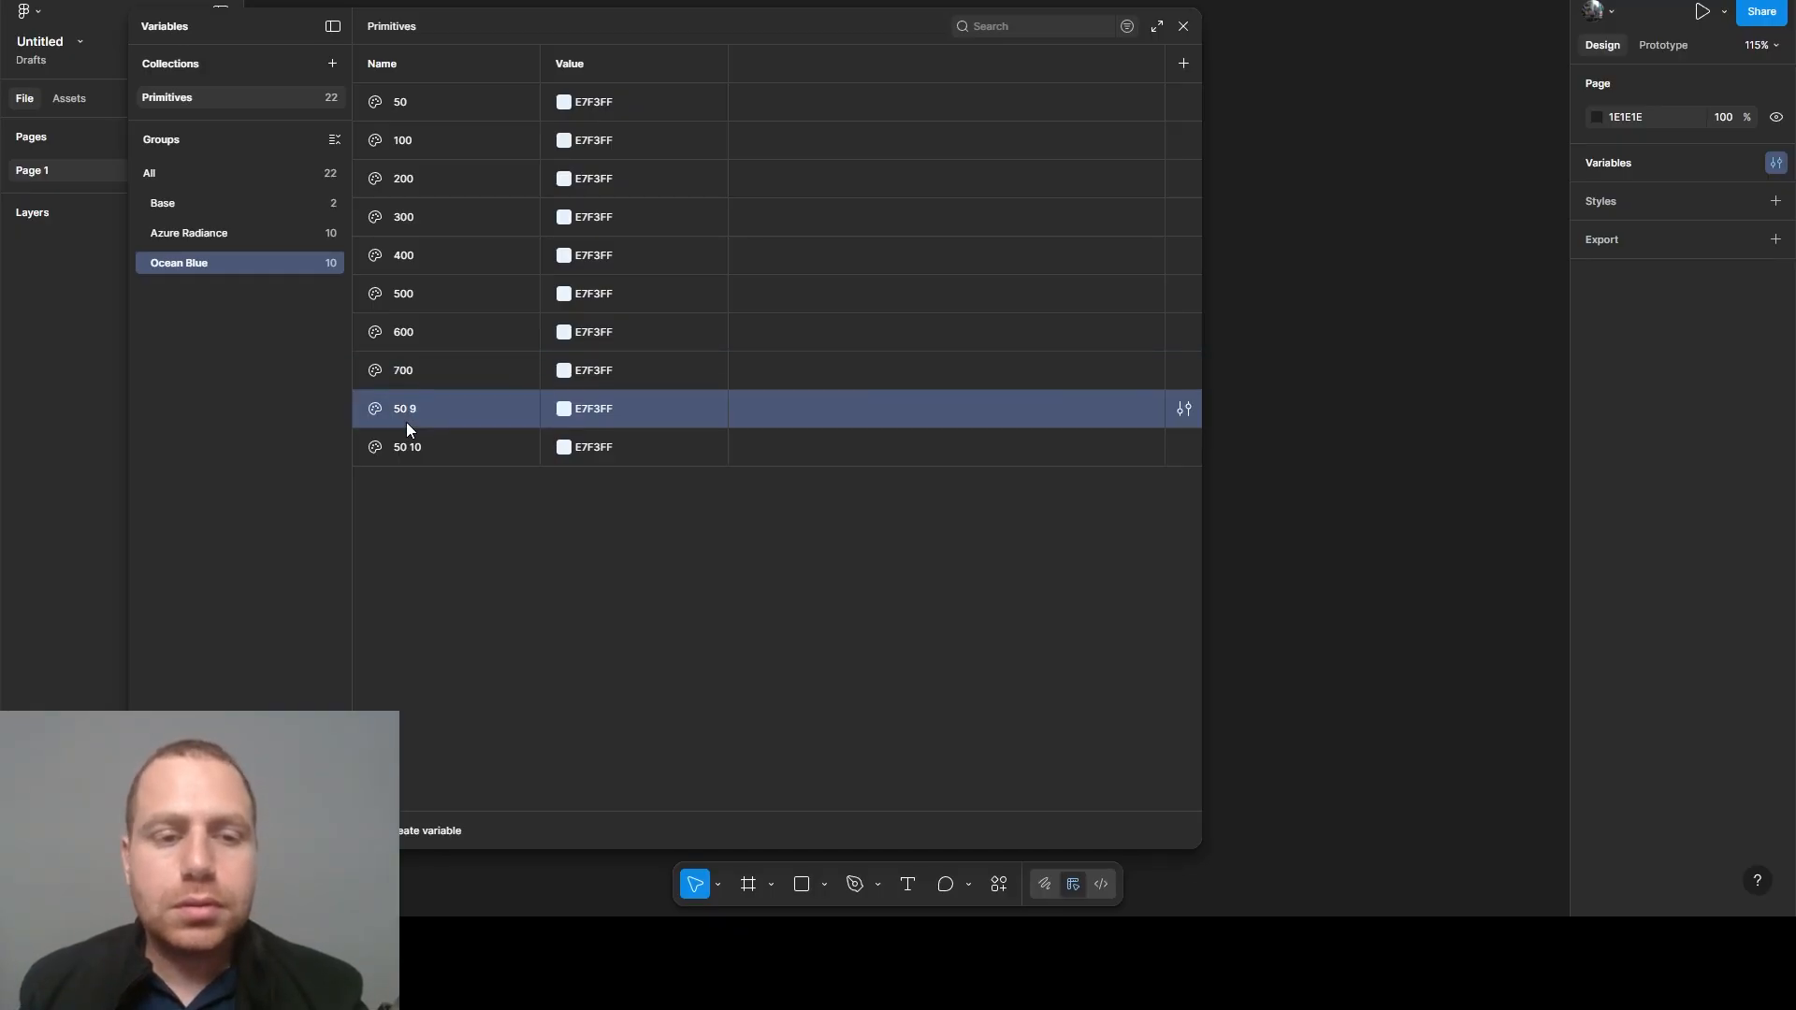
{"action": "type", "text": "800"}
{"action": "double_click", "coordinate": [408, 446]}
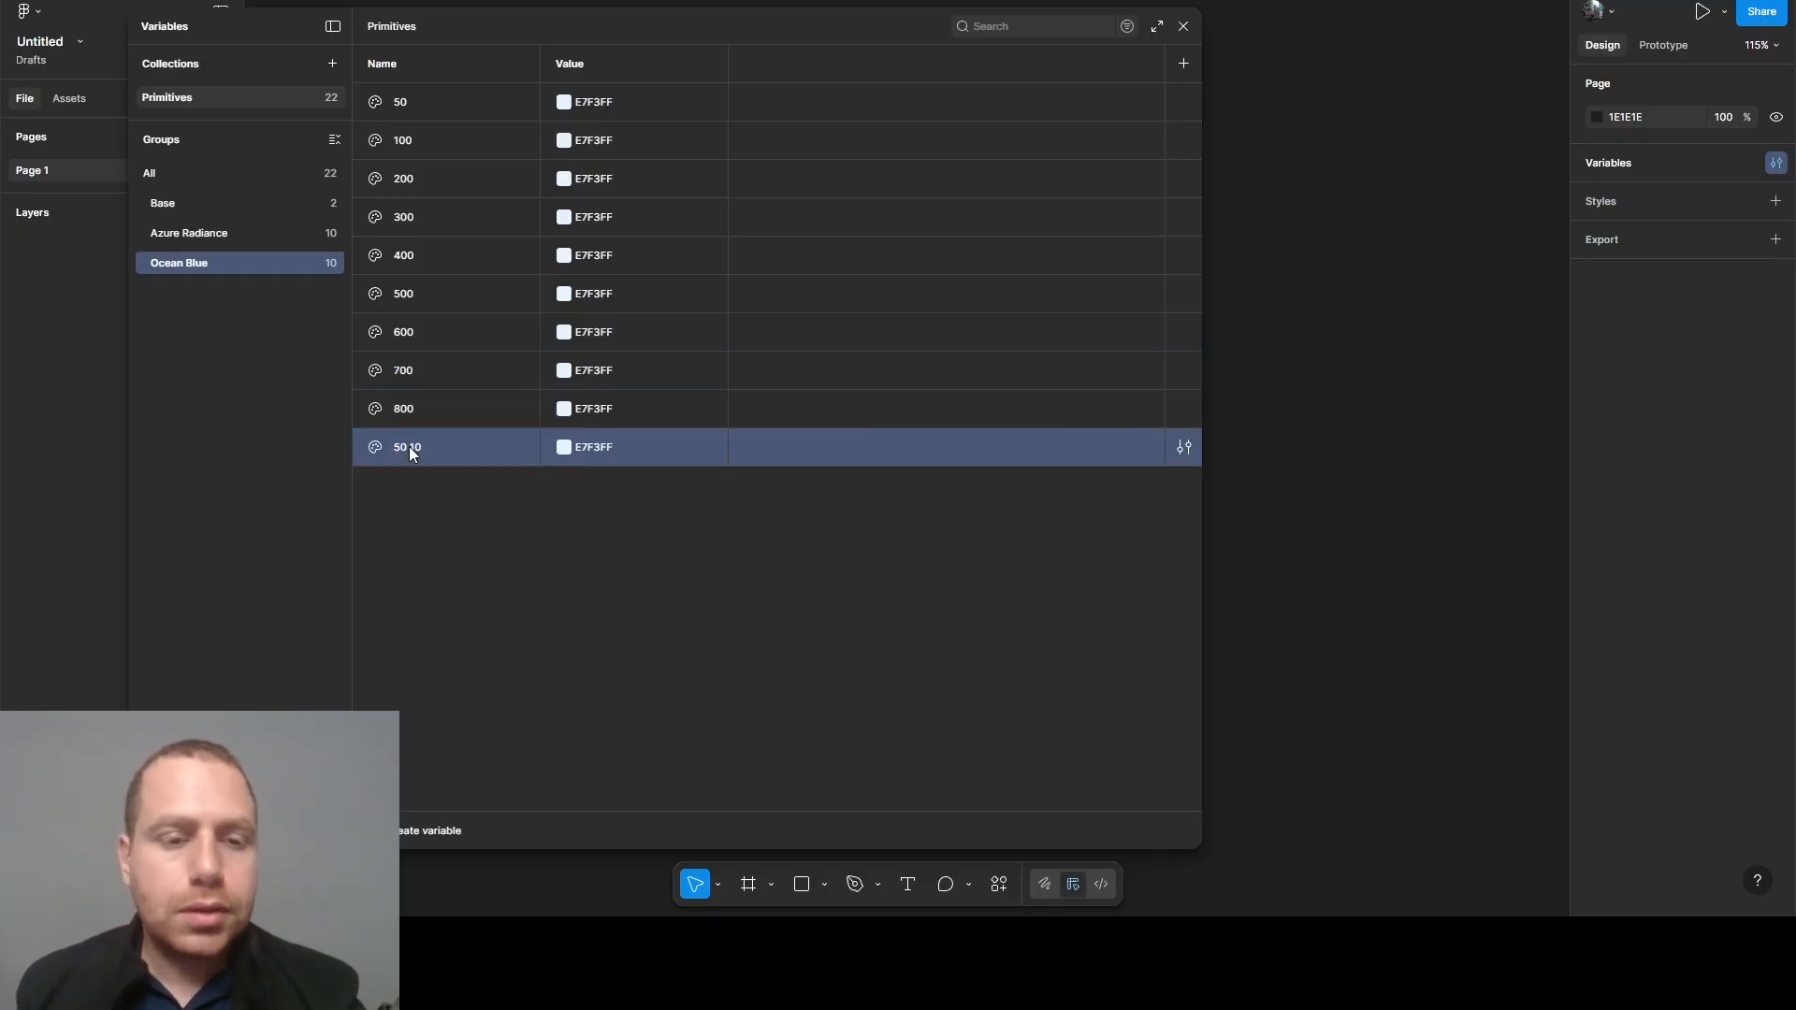
{"action": "type", "text": "900"}
{"action": "left_click", "coordinate": [526, 539]}
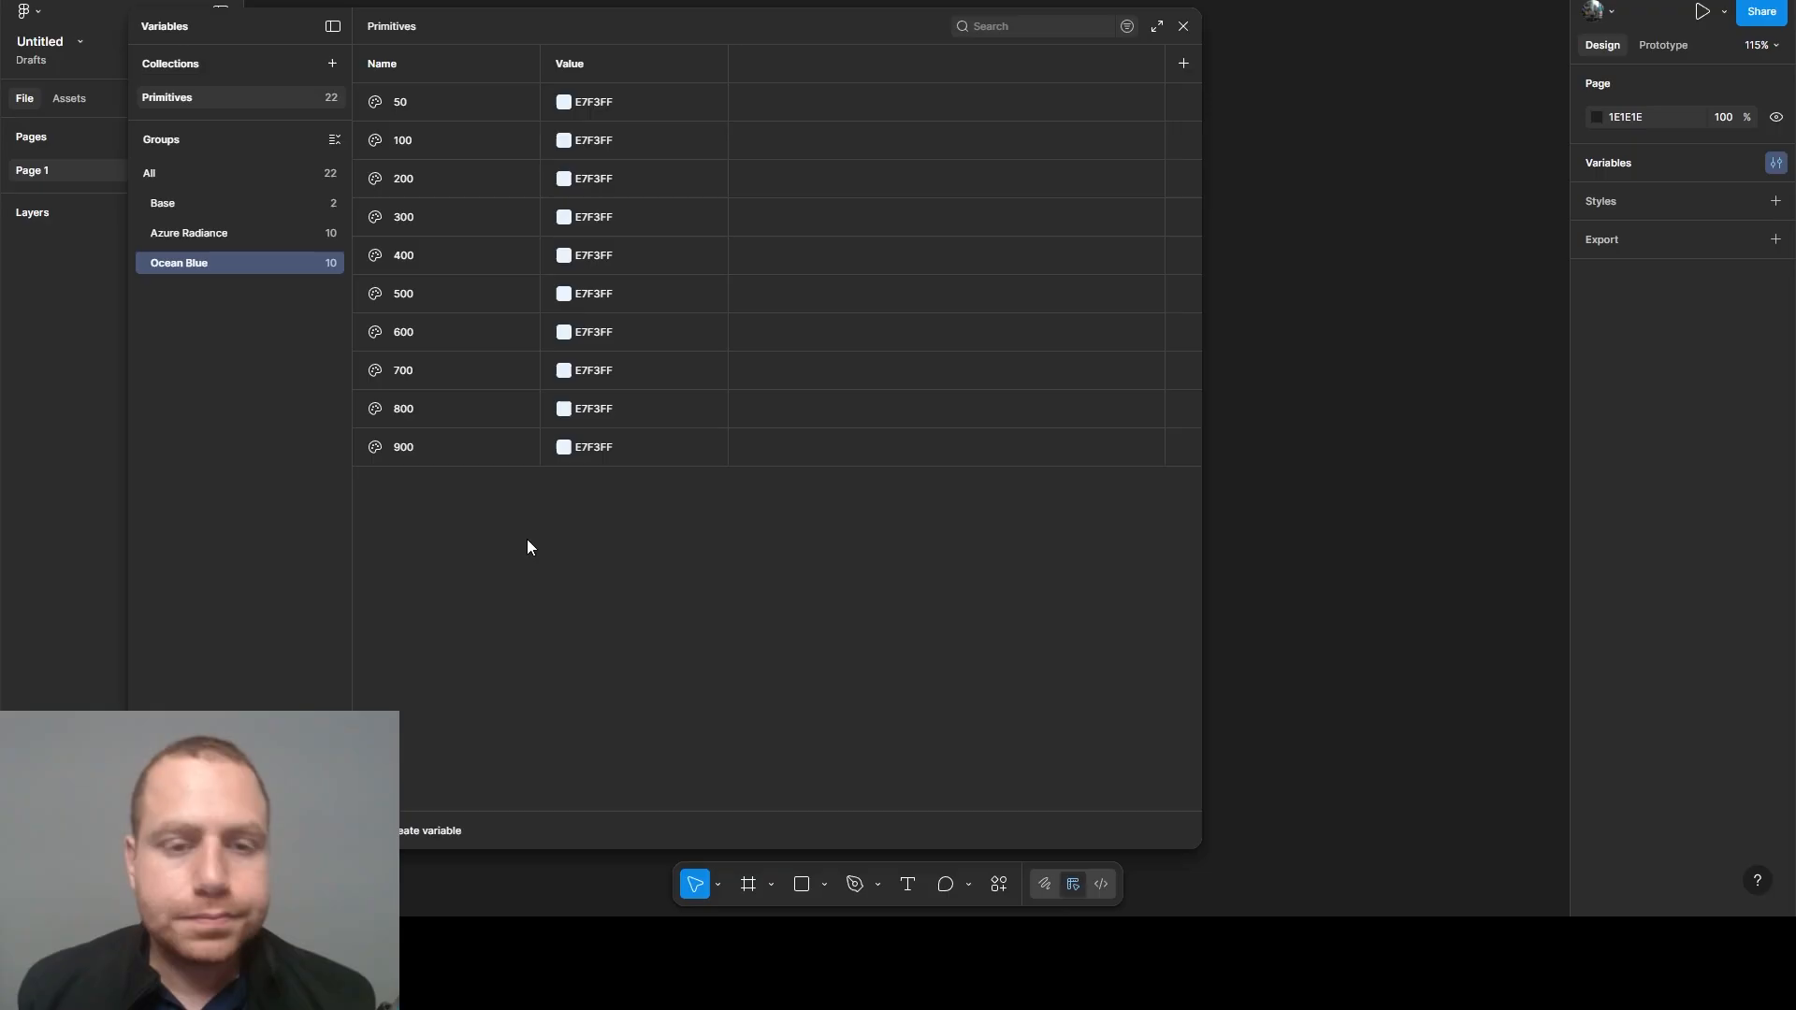
- Set the Ocean Blue variable values to D4E5FC for 100, C1DAFB for 200 and ADCFFA for 300
{"action": "left_click", "coordinate": [595, 139]}
{"action": "type", "text": "D4E5FC"}
{"action": "key", "text": "Return"}
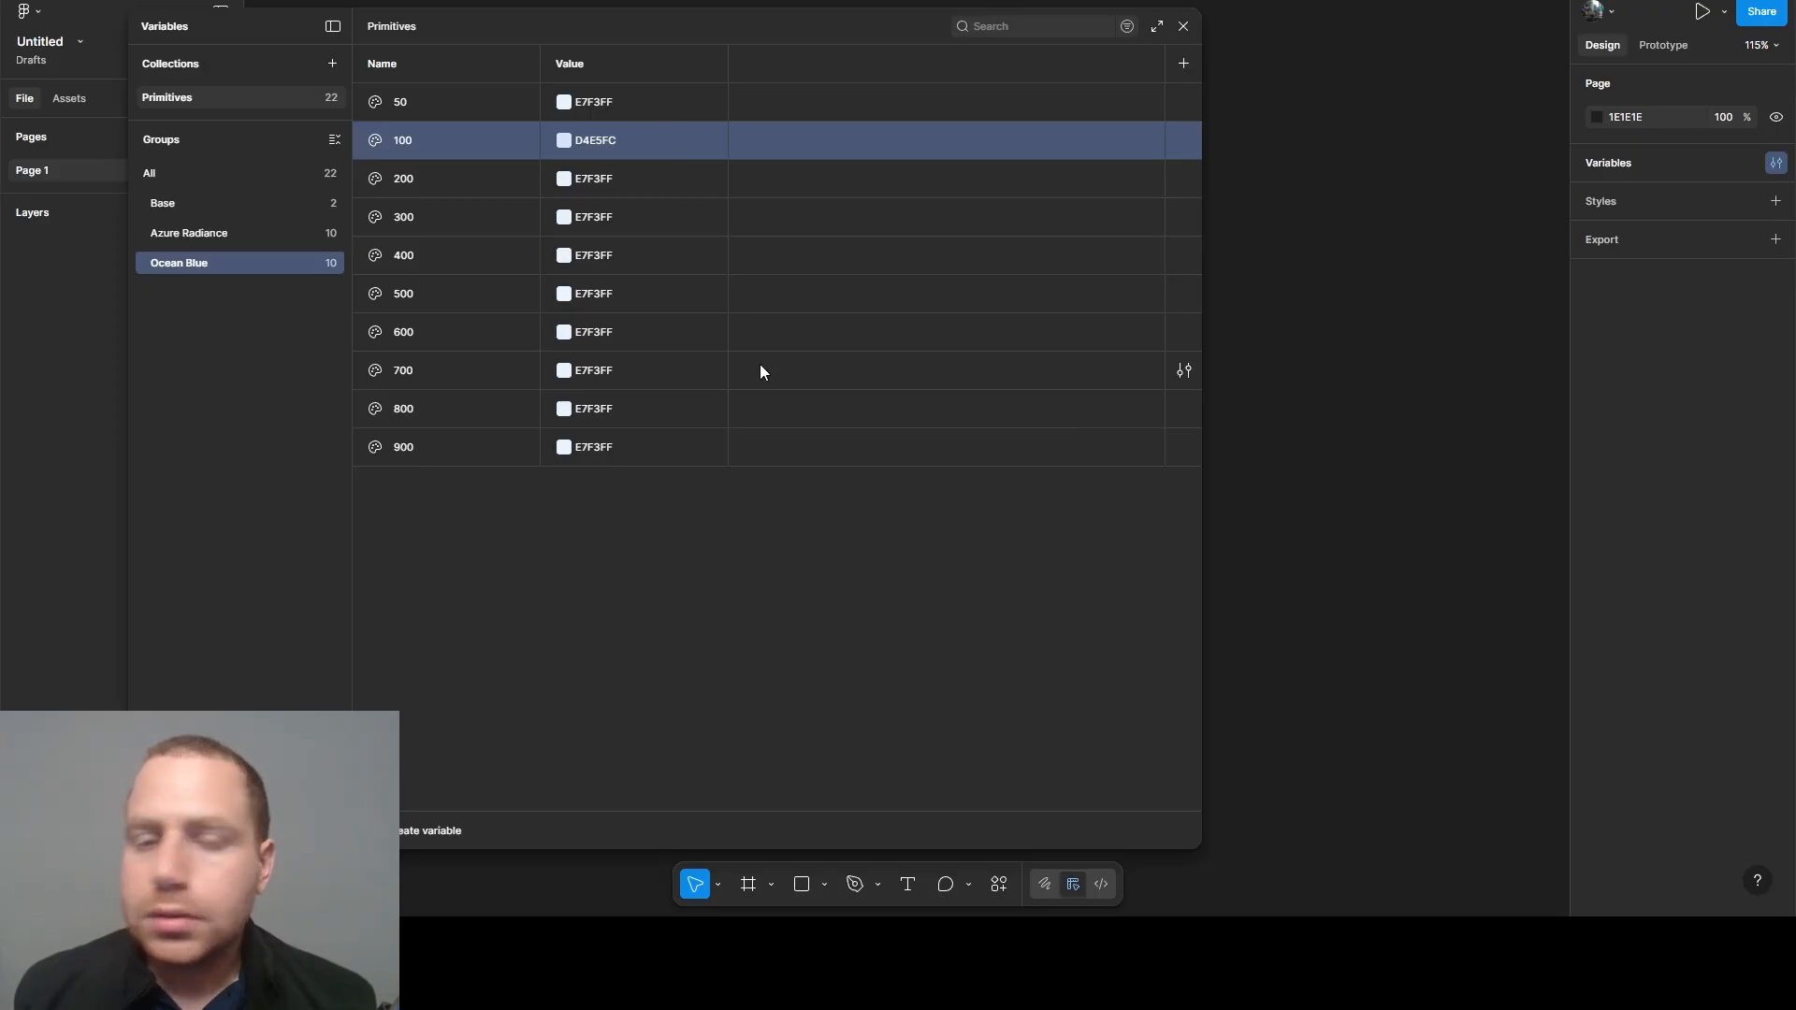
{"action": "left_click", "coordinate": [588, 187]}
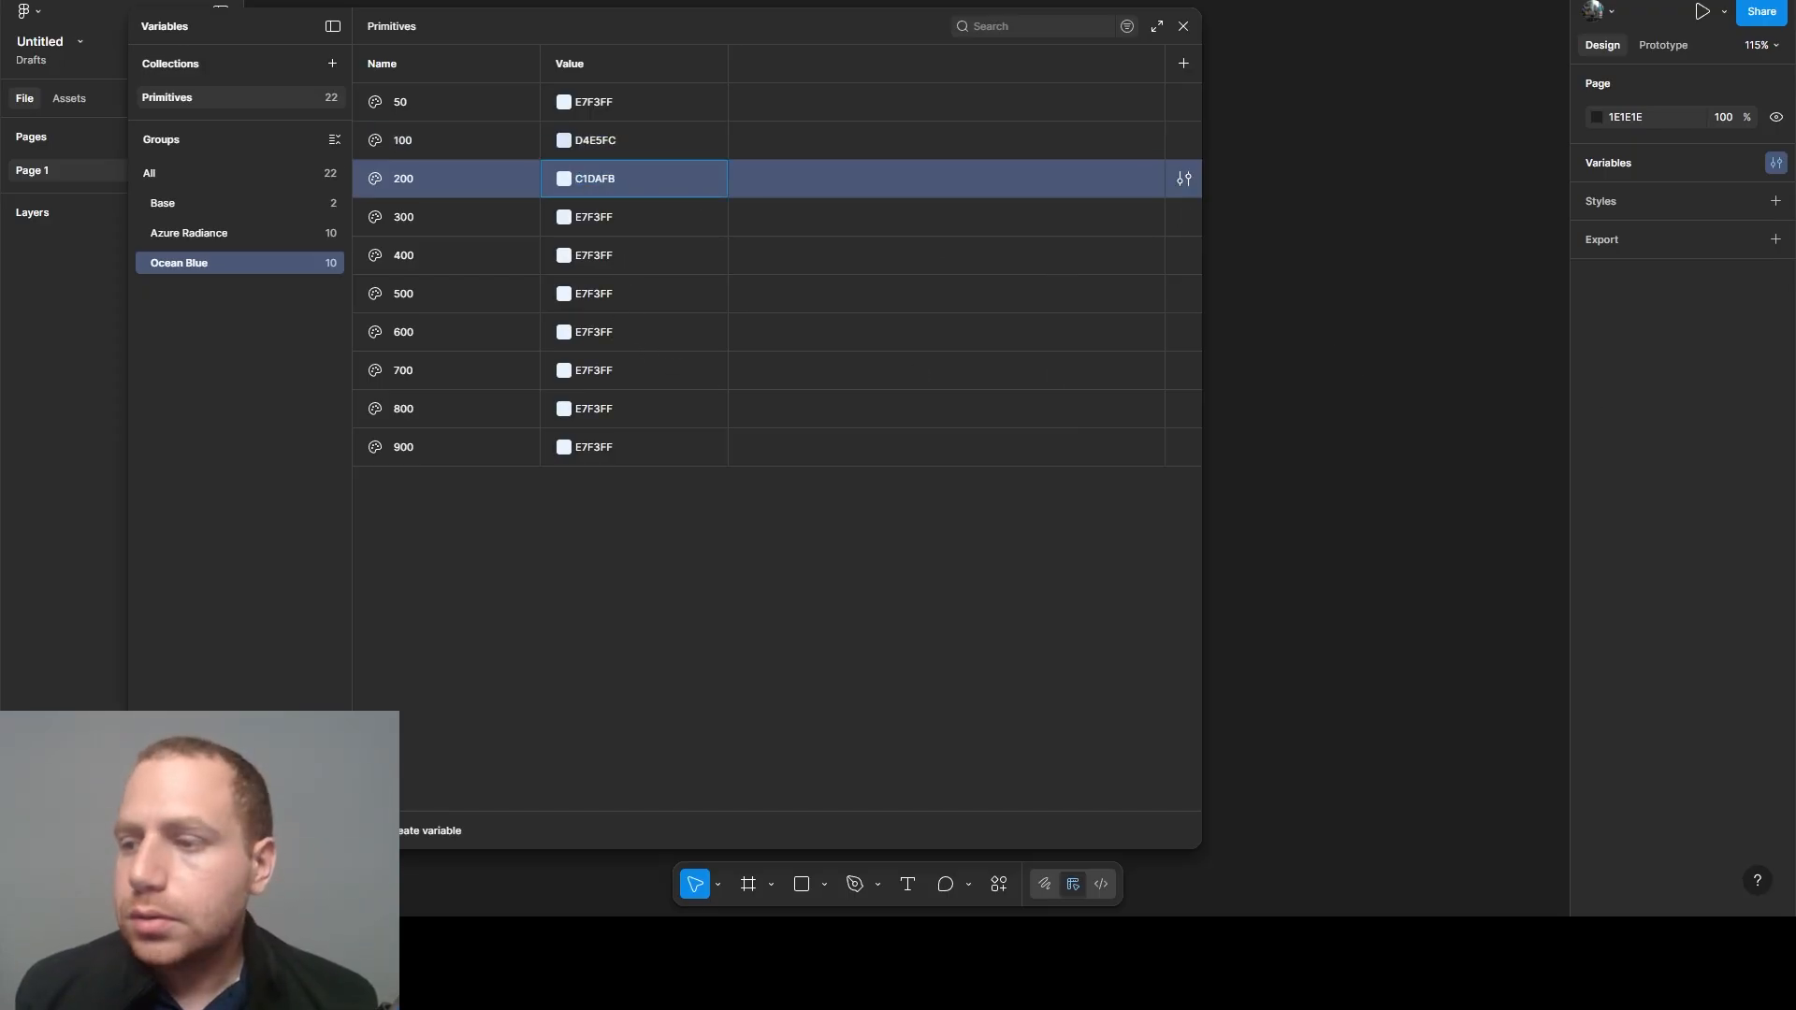
{"action": "key", "text": "Return"}
{"action": "left_click", "coordinate": [598, 216]}
{"action": "type", "text": "ADCFFA"}
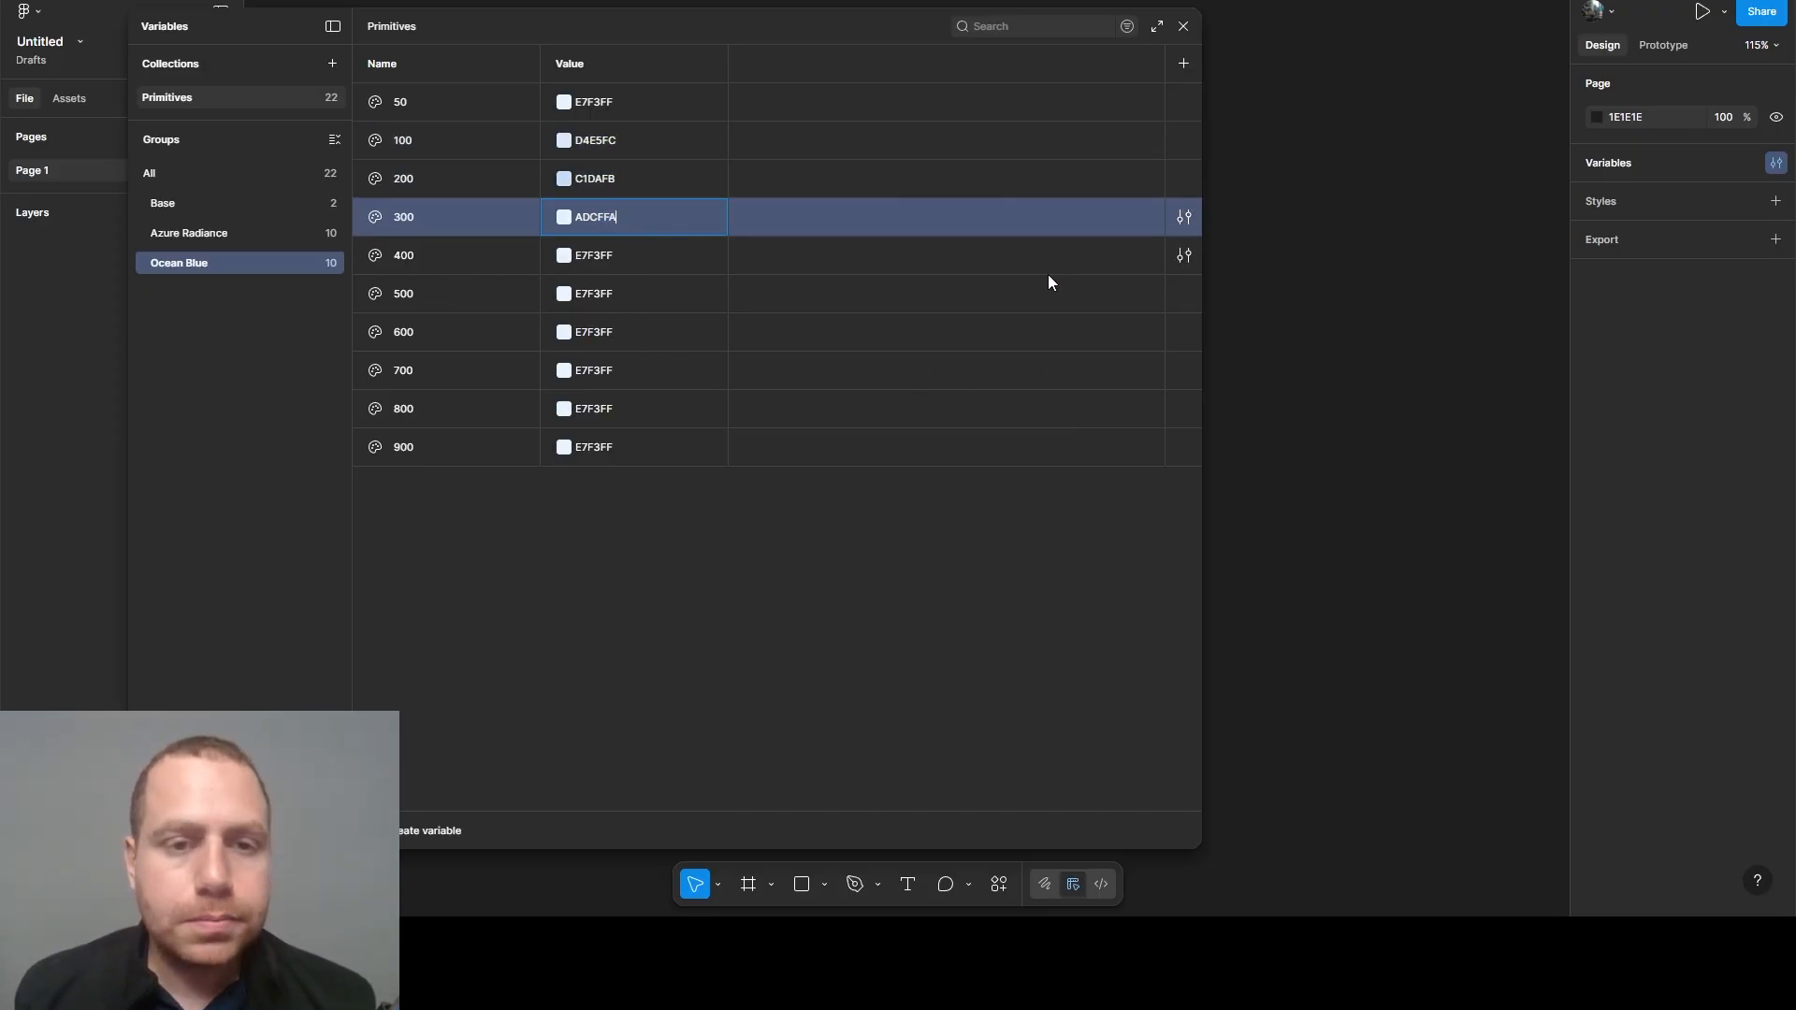
{"action": "key", "text": "Return"}
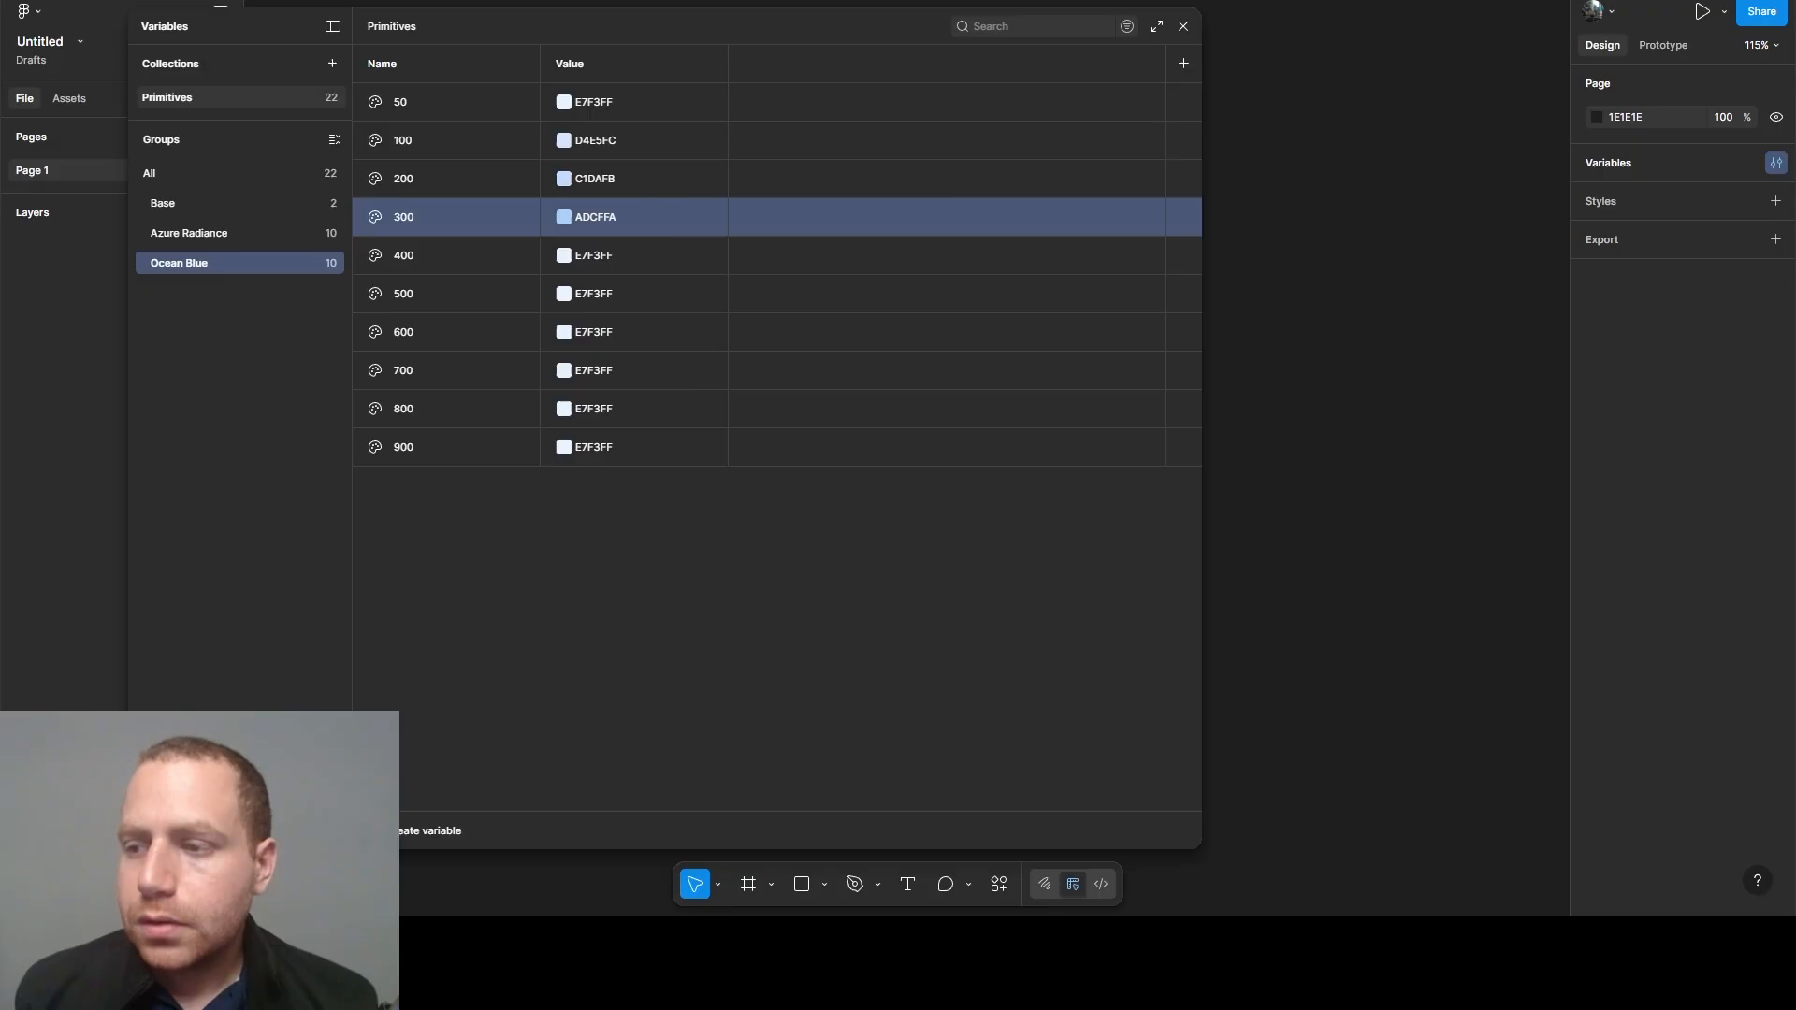
- Set the Ocean Blue 400 variable's value to 9AC3F9 and the 500 variable's value to 87B8F8
{"action": "left_click", "coordinate": [592, 253]}
{"action": "type", "text": "9AC3F9"}
{"action": "key", "text": "Return"}
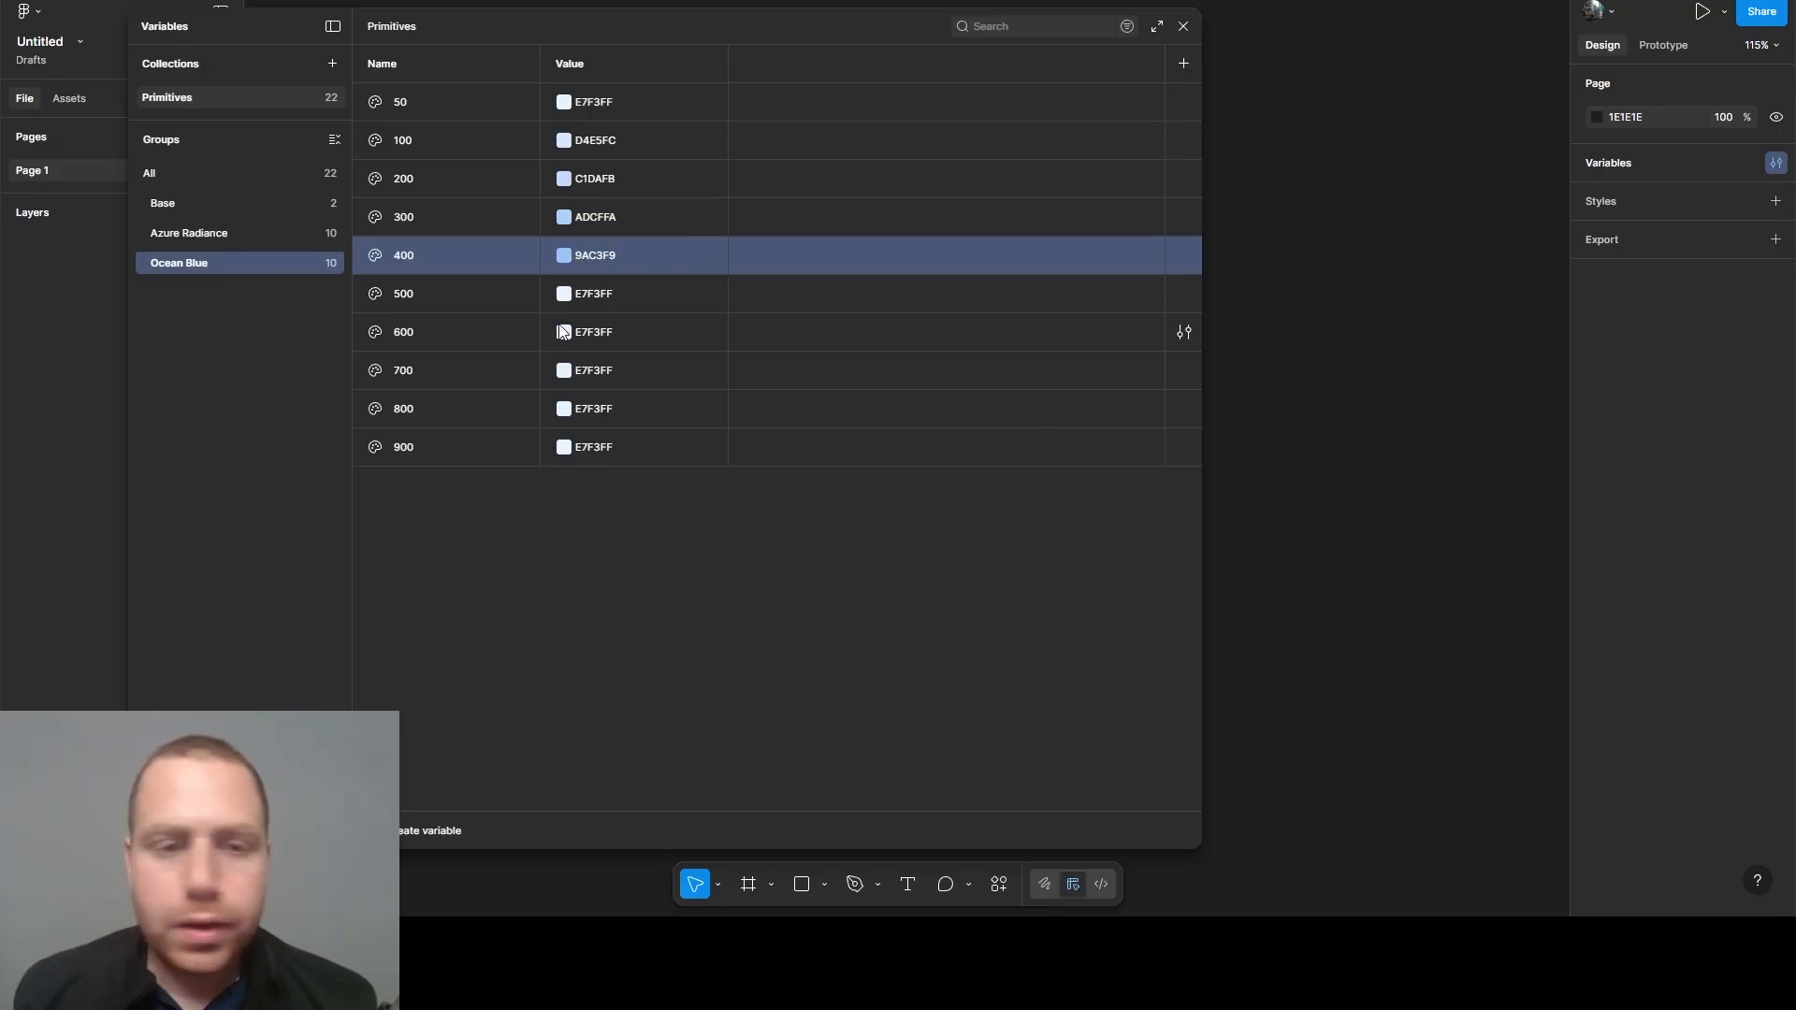
{"action": "left_click", "coordinate": [584, 292]}
{"action": "key", "text": "Return"}
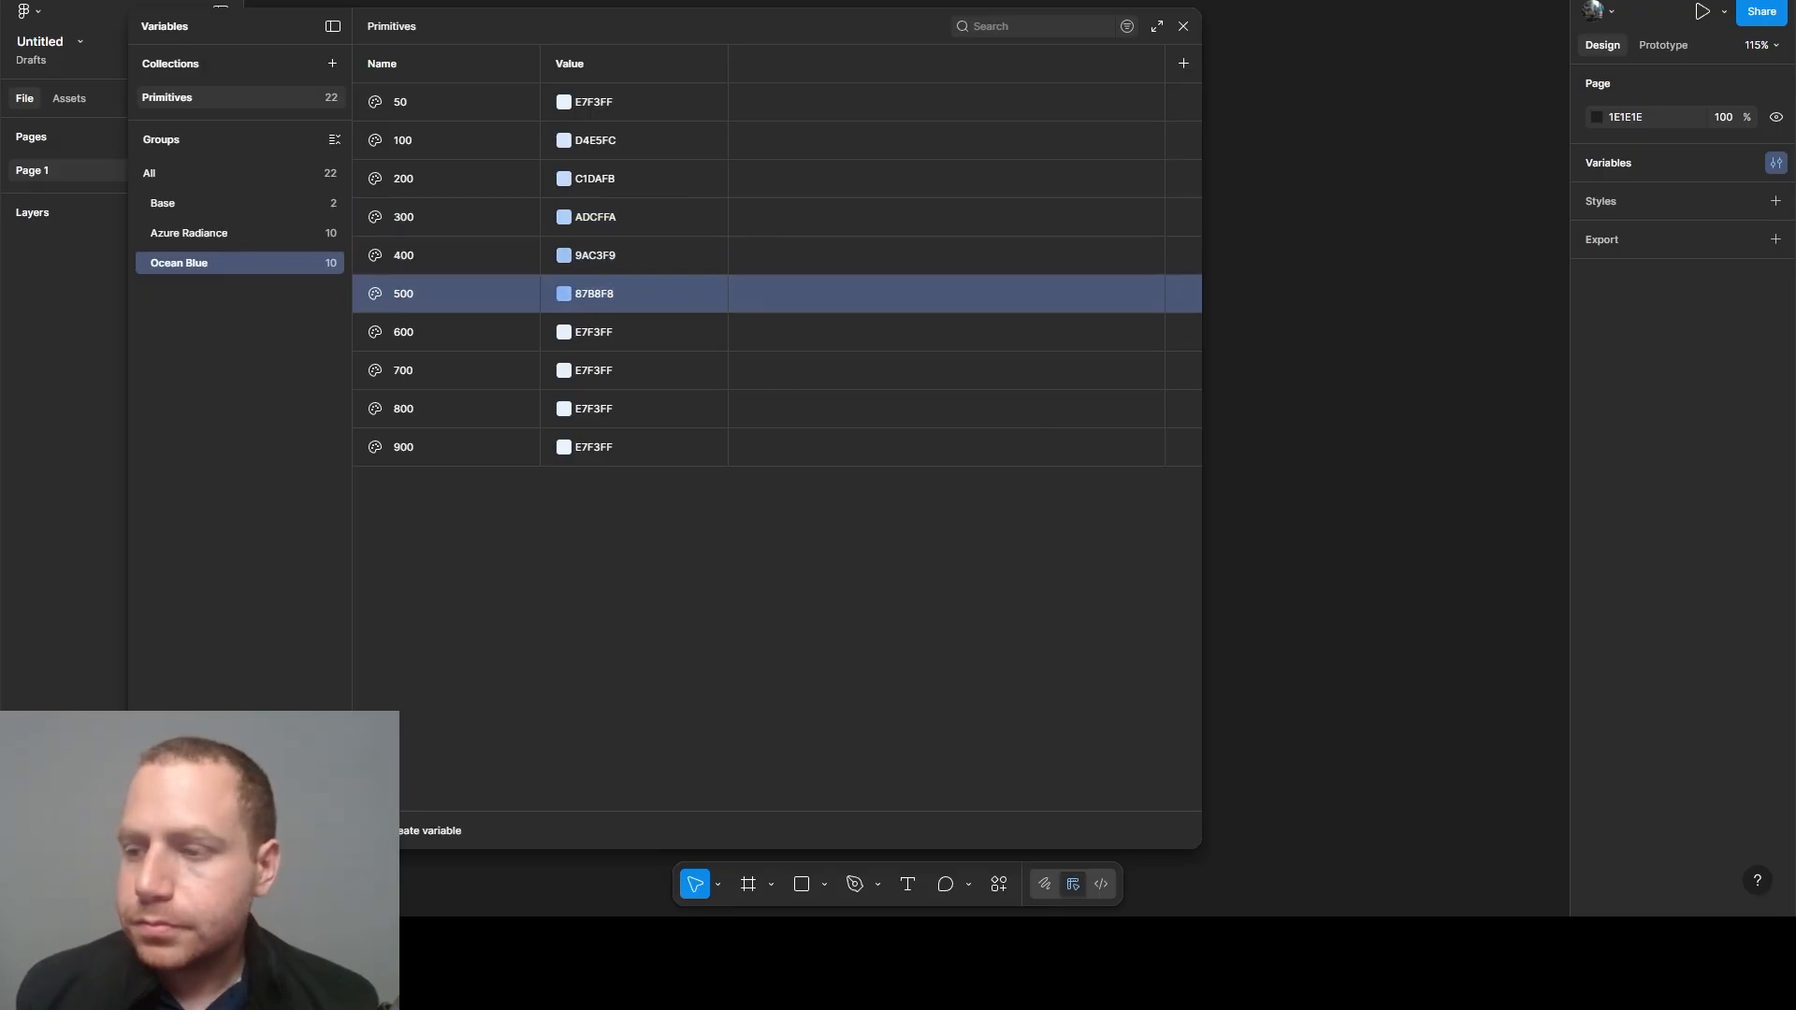
- Set the Ocean Blue 600 variable's value to 719BD0 and the 700 variable's value to 5C7DA9
{"action": "left_click", "coordinate": [582, 334]}
{"action": "type", "text": "719BD0"}
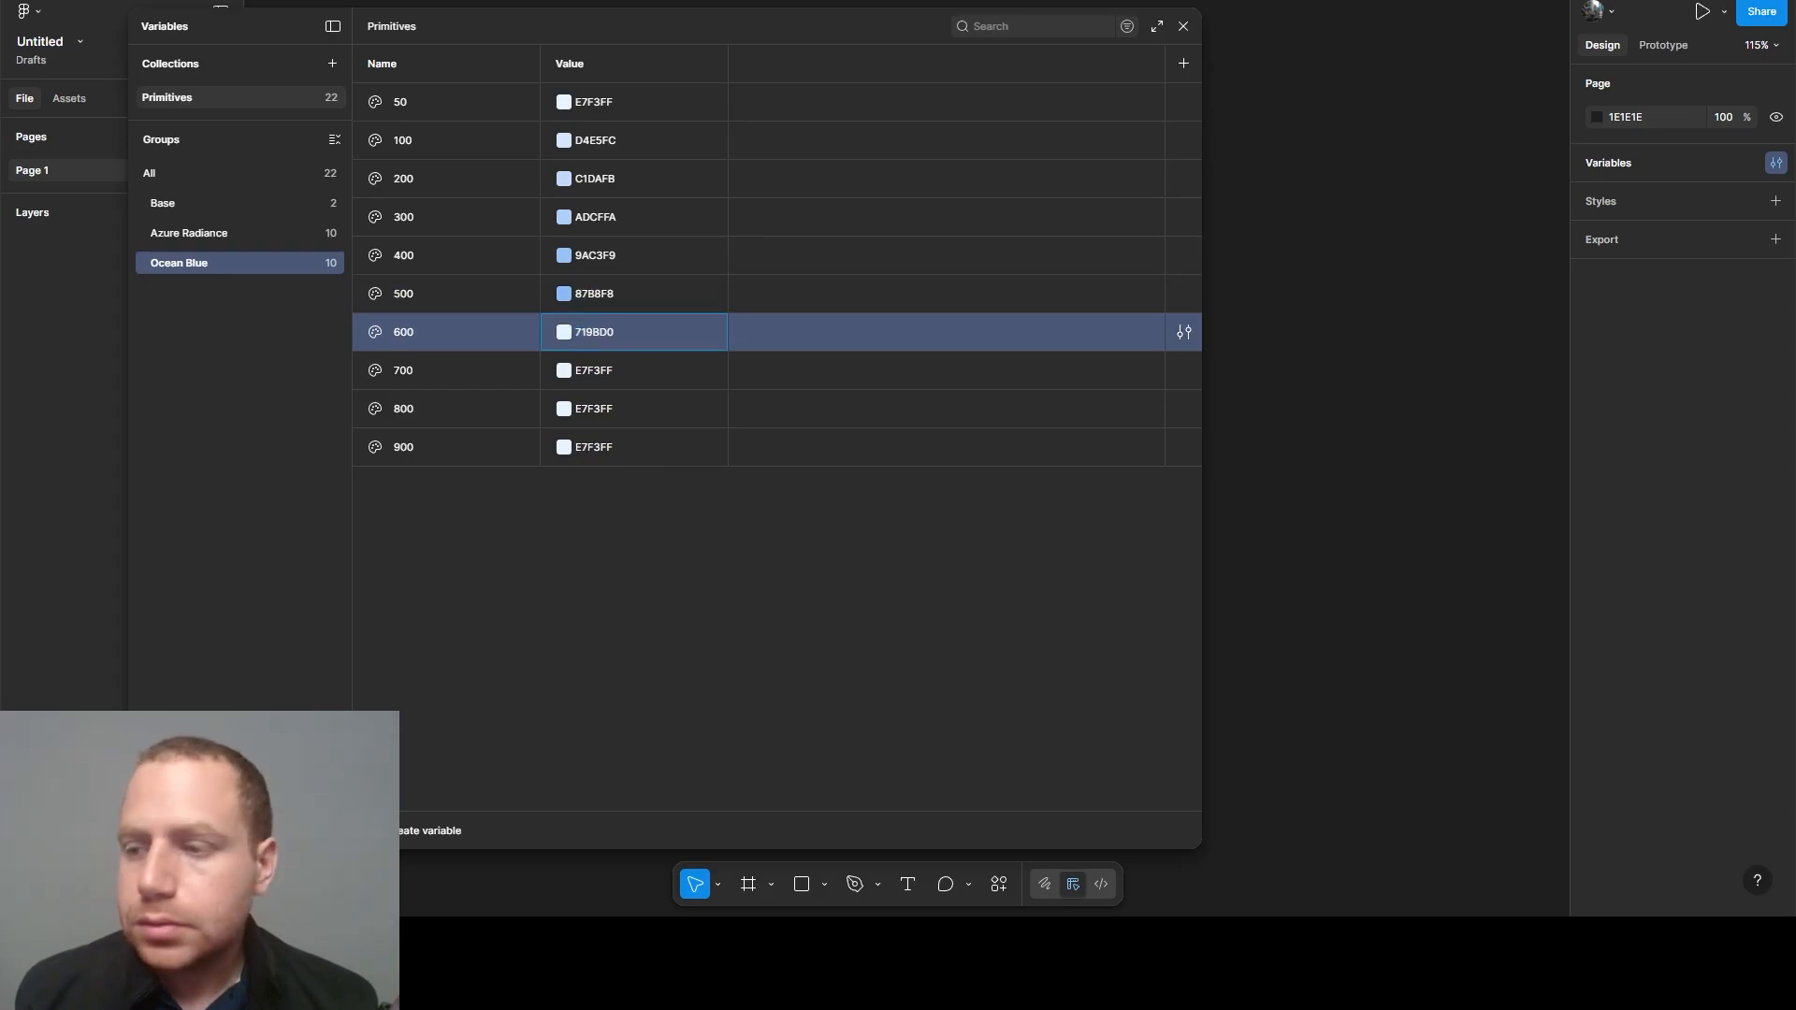
{"action": "key", "text": "Return"}
{"action": "left_click", "coordinate": [582, 373]}
{"action": "type", "text": "5C7DA9"}
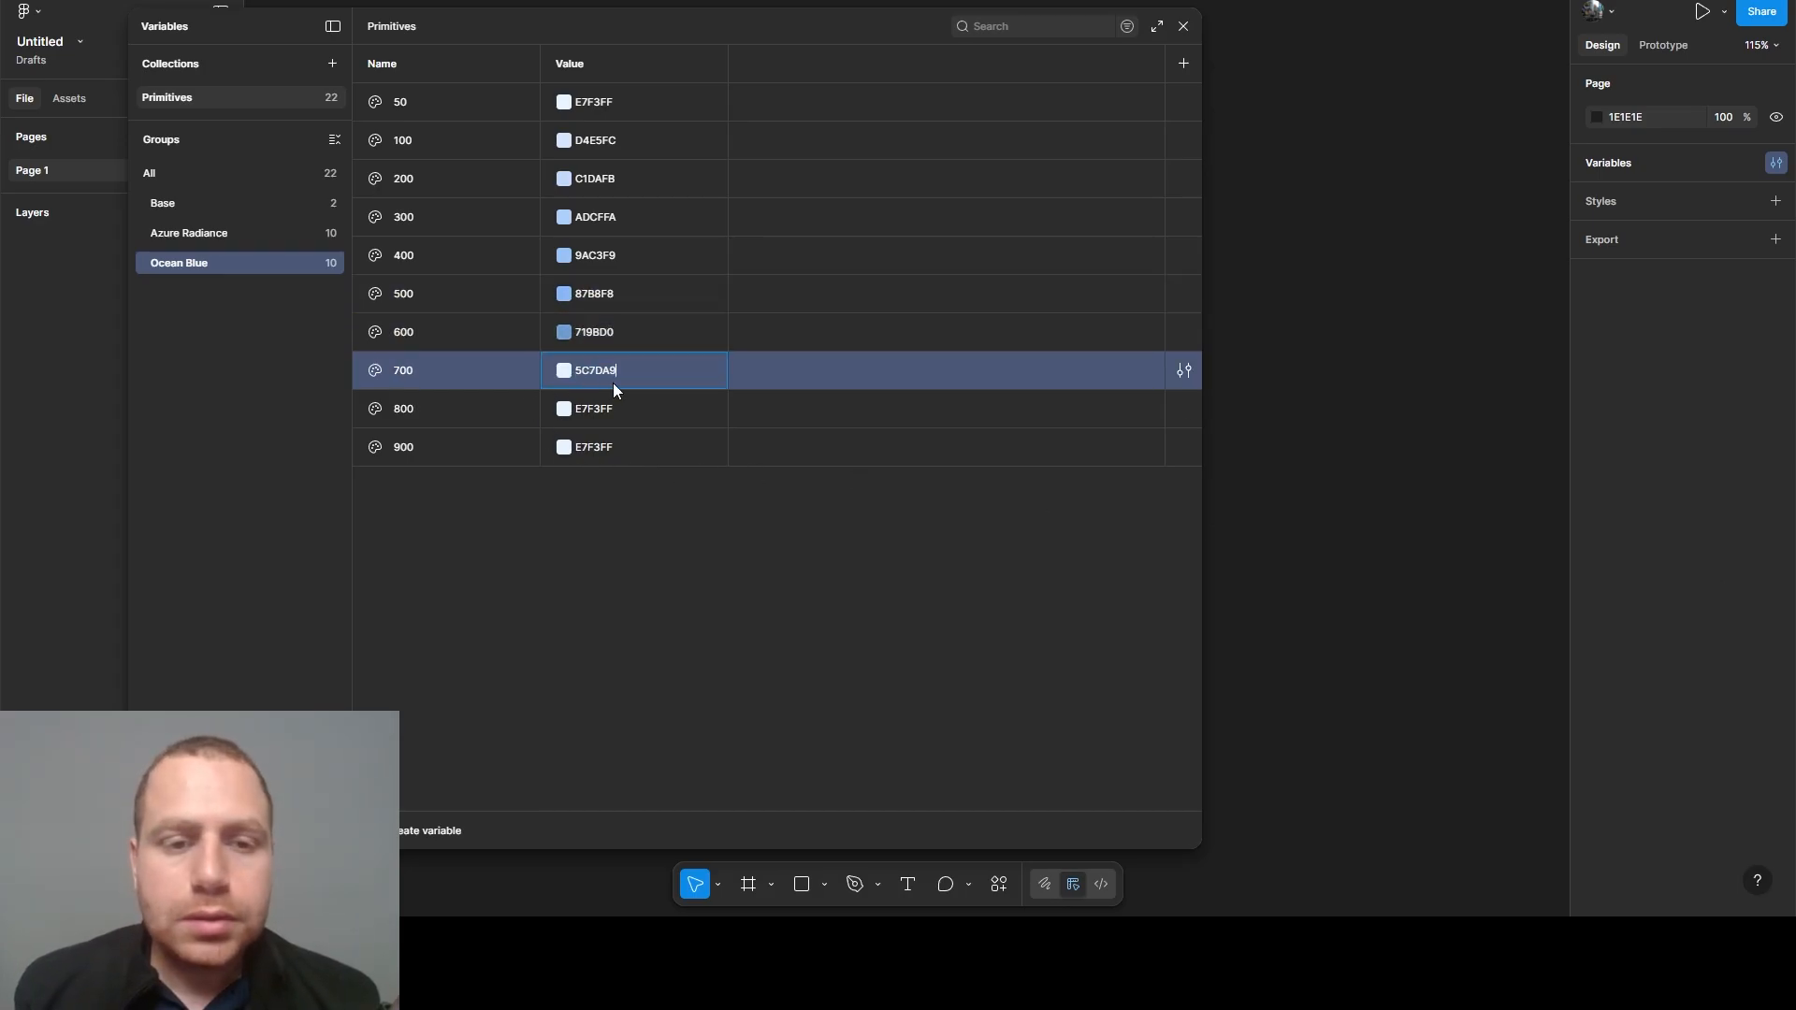
{"action": "key", "text": "Return"}
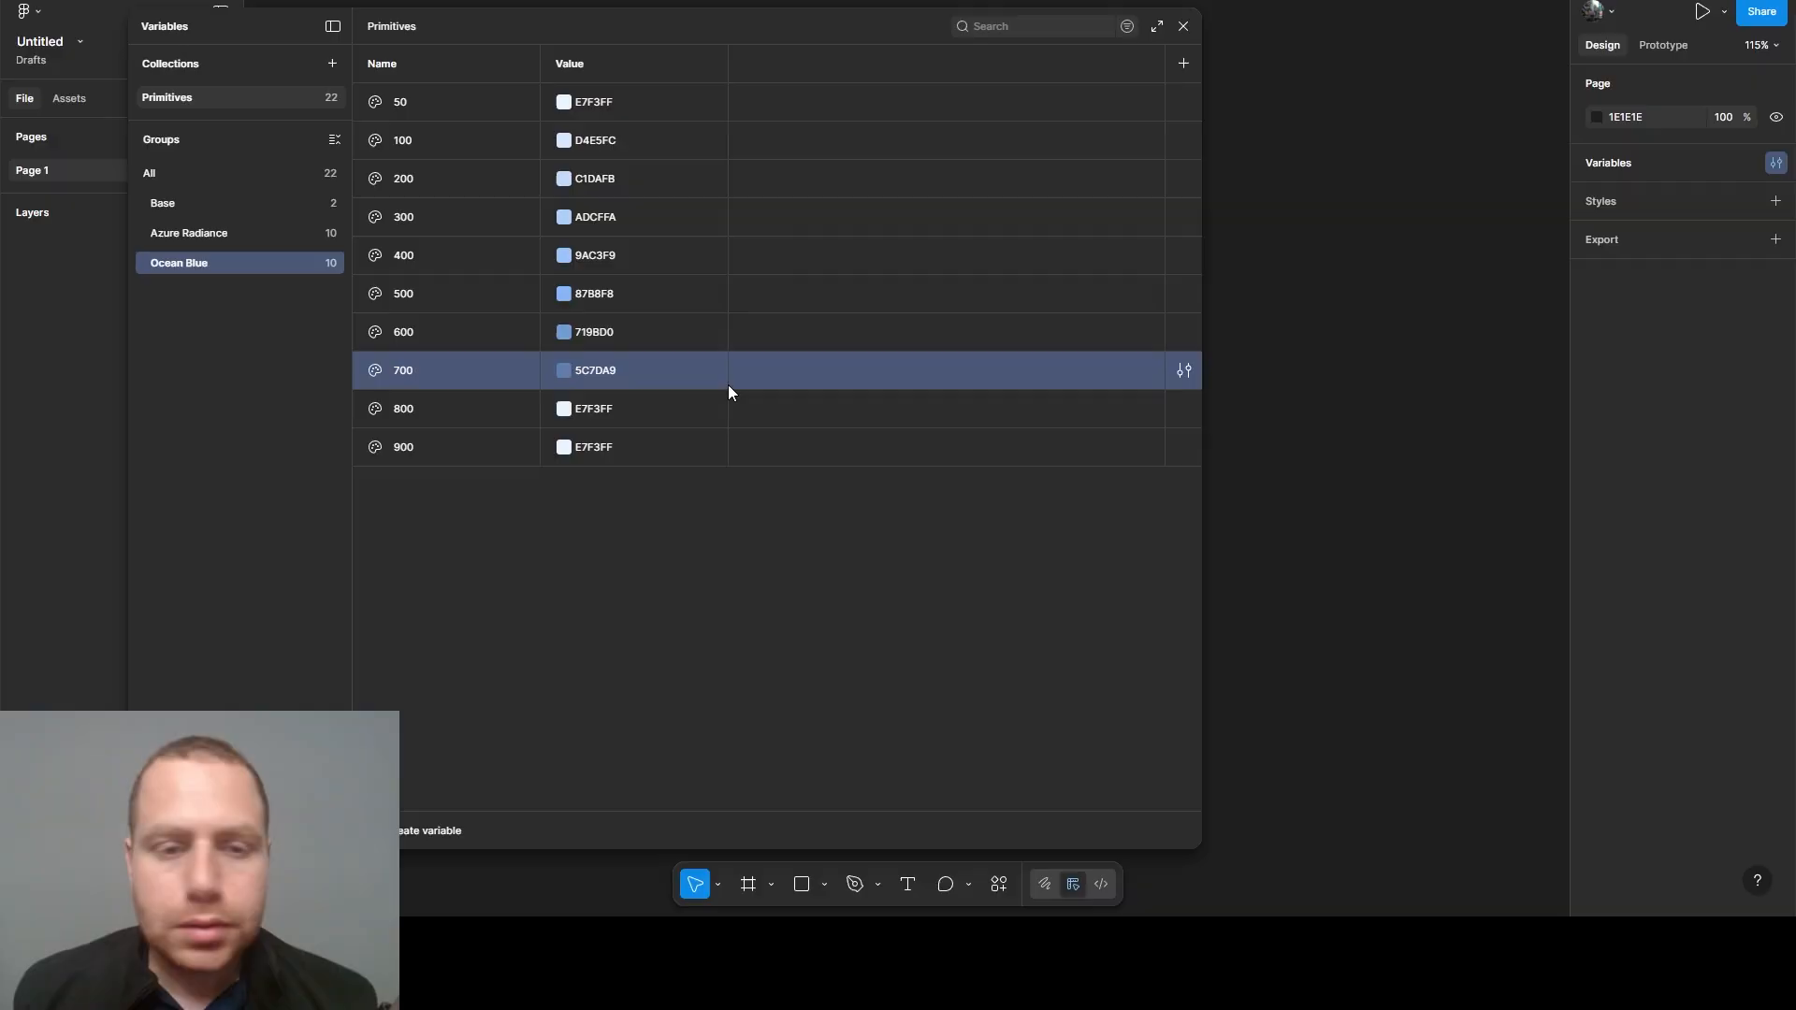
- Set the Ocean Blue 800 variable's value to 466081 and the 900 variable's value to 314259
{"action": "left_click", "coordinate": [584, 410]}
{"action": "type", "text": "466081"}
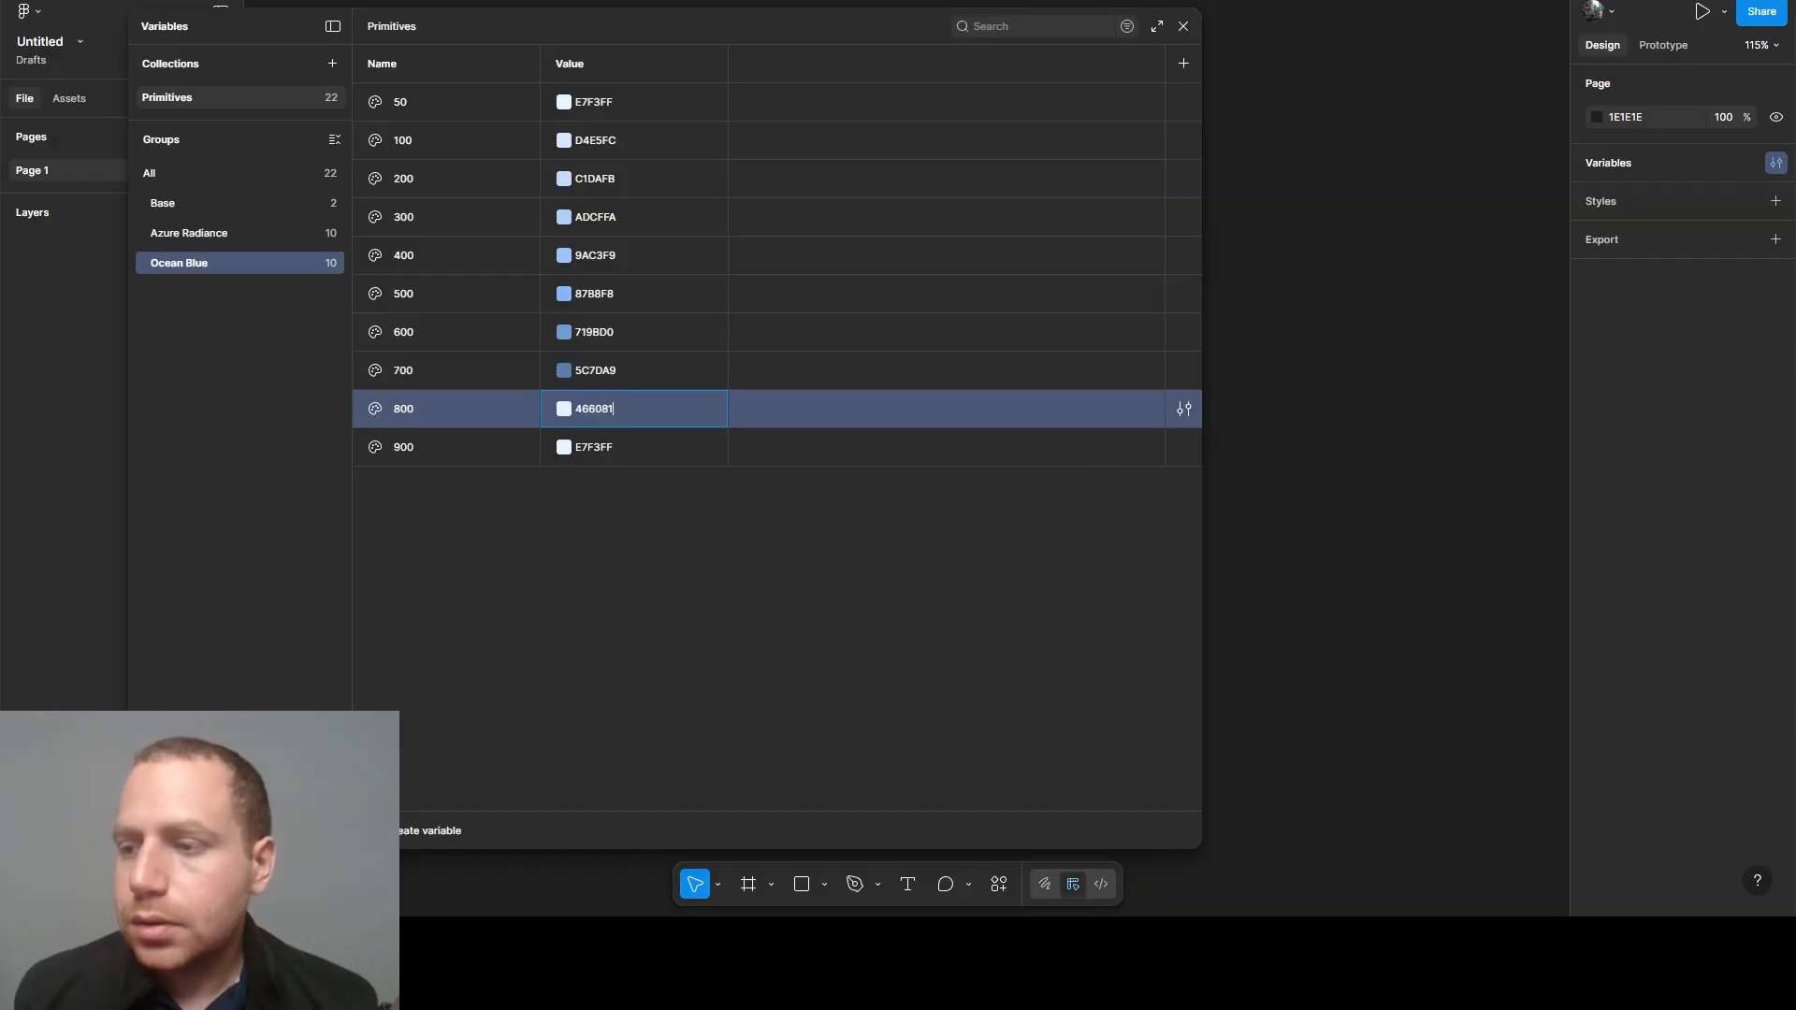
{"action": "key", "text": "Return"}
{"action": "left_click", "coordinate": [584, 451]}
{"action": "type", "text": "314259"}
{"action": "left_click", "coordinate": [584, 546]}
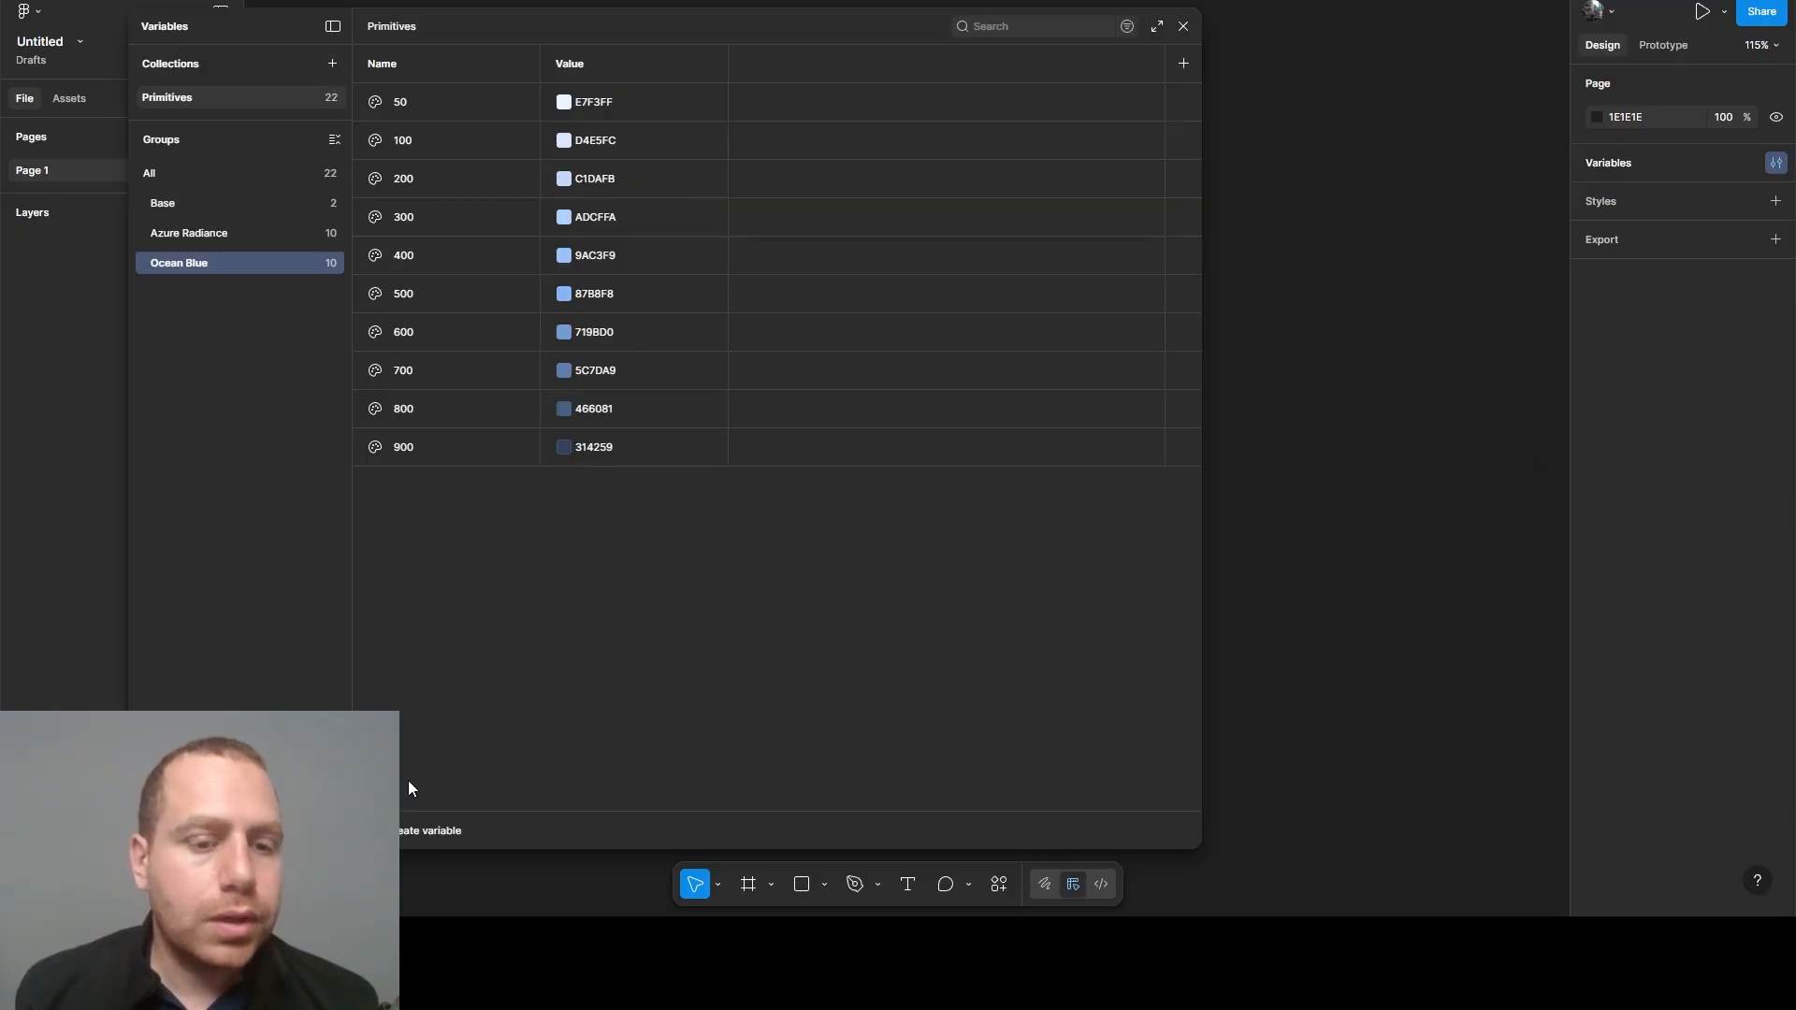
- Add a color variable named Safe Green/50 to the Primitives collection
{"action": "left_click", "coordinate": [177, 173]}
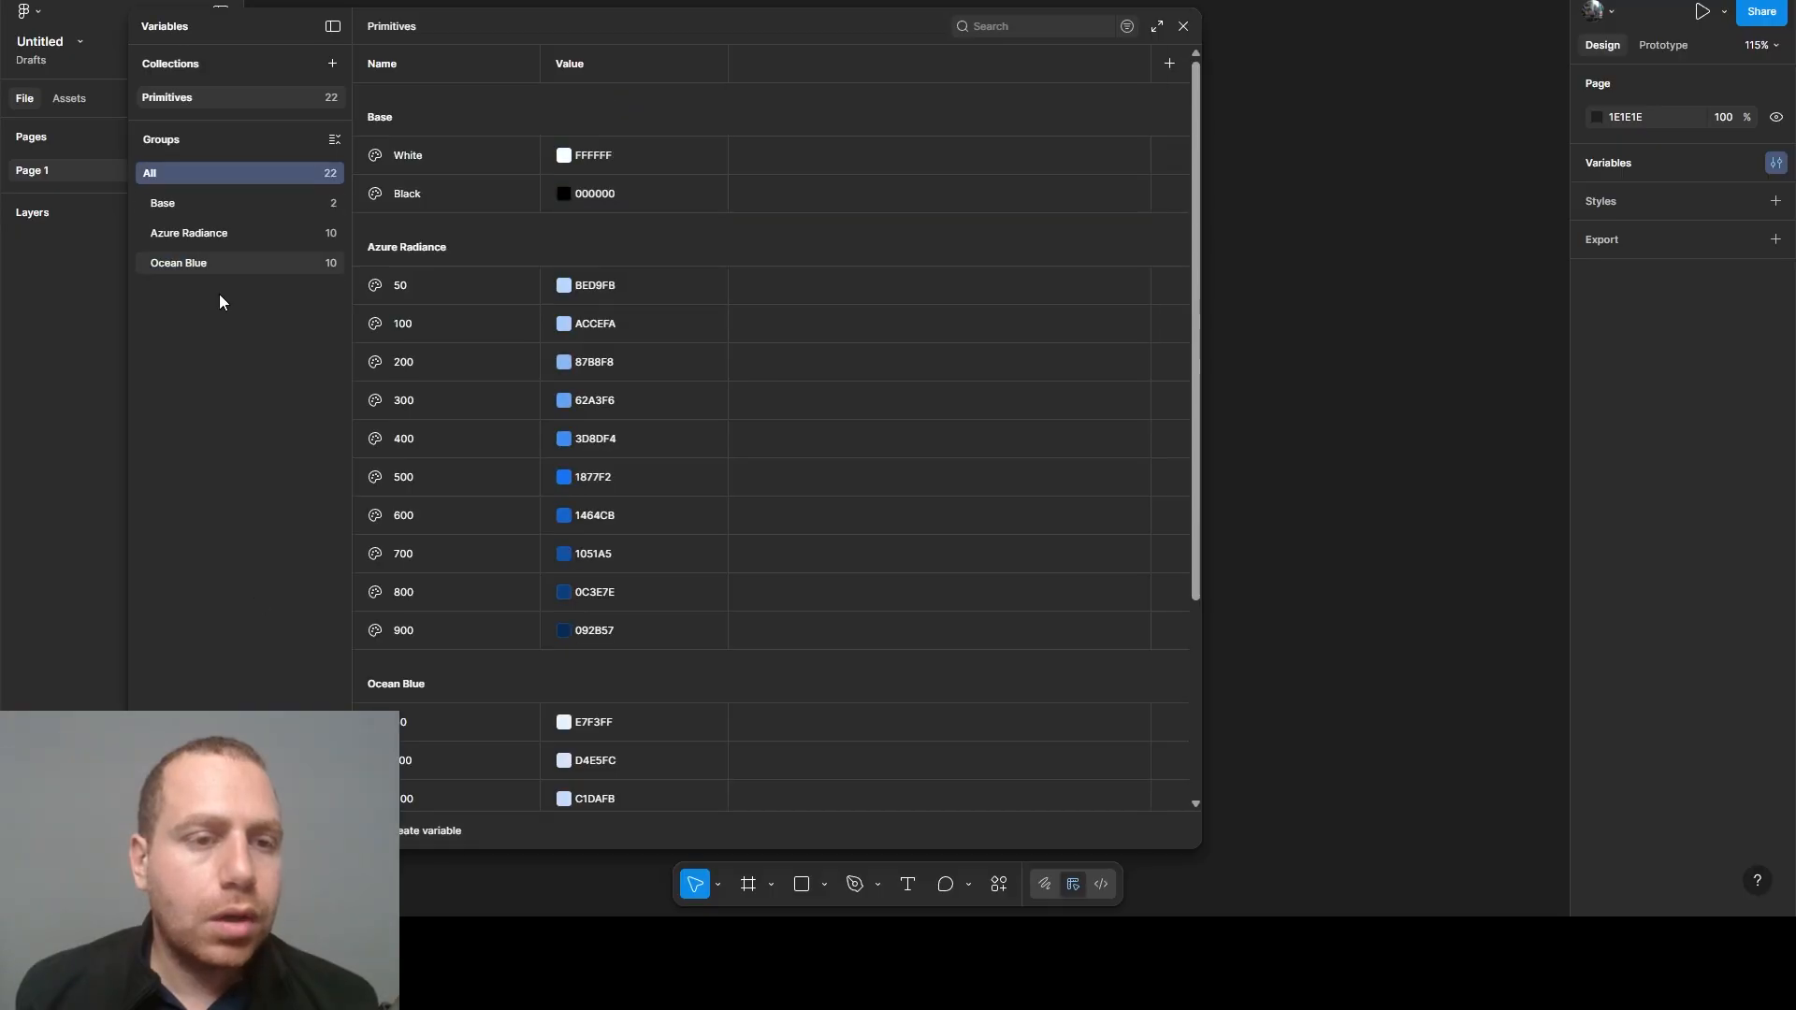
{"action": "left_click", "coordinate": [412, 830]}
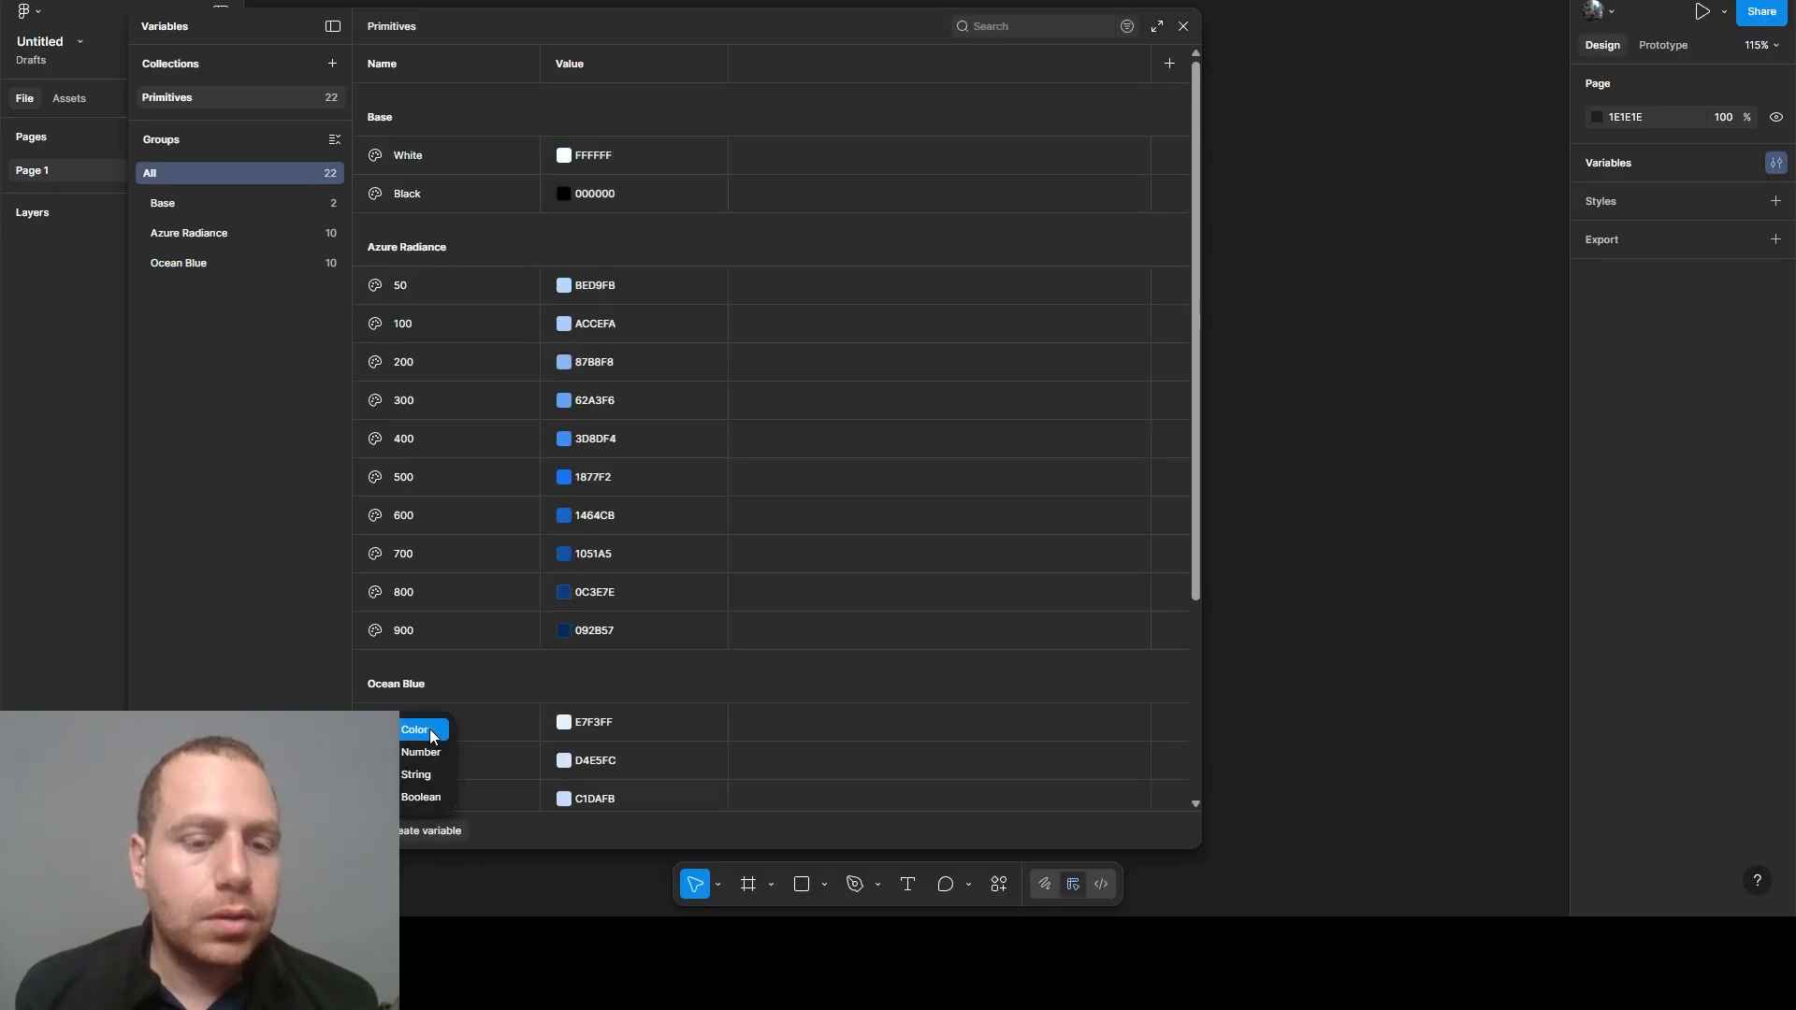
{"action": "left_click", "coordinate": [429, 730]}
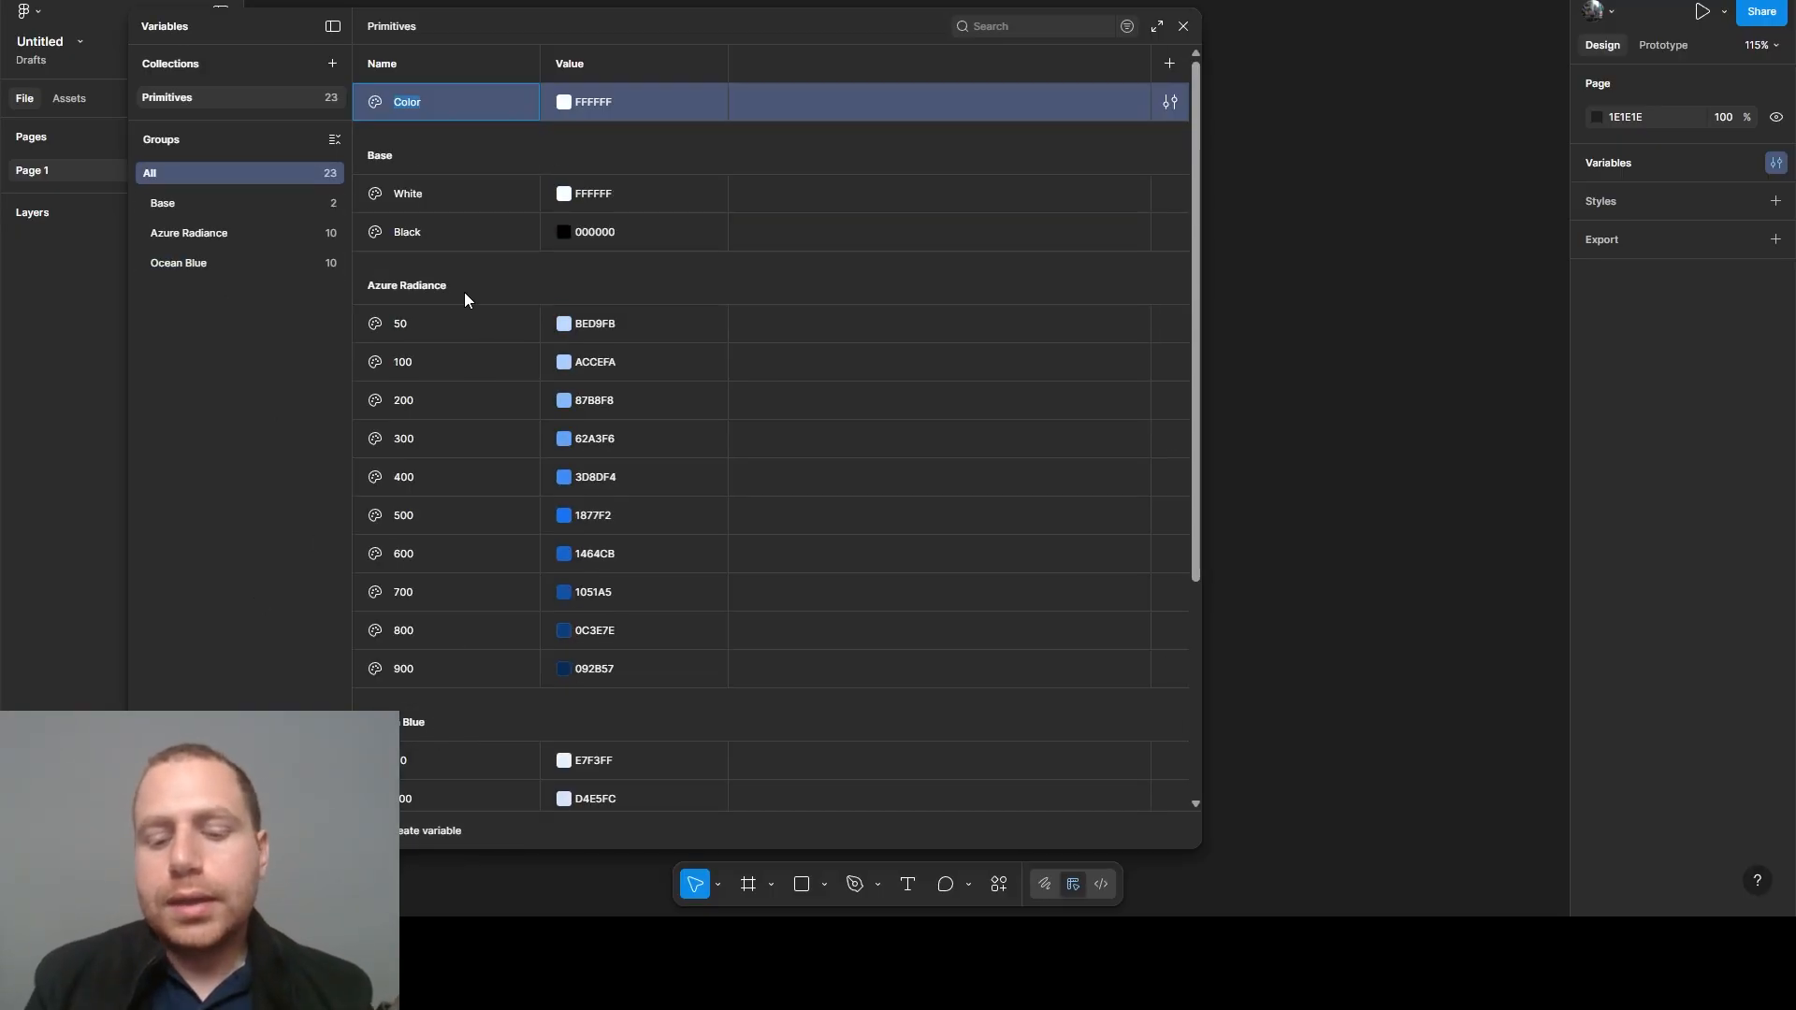
{"action": "type", "text": "Success"}
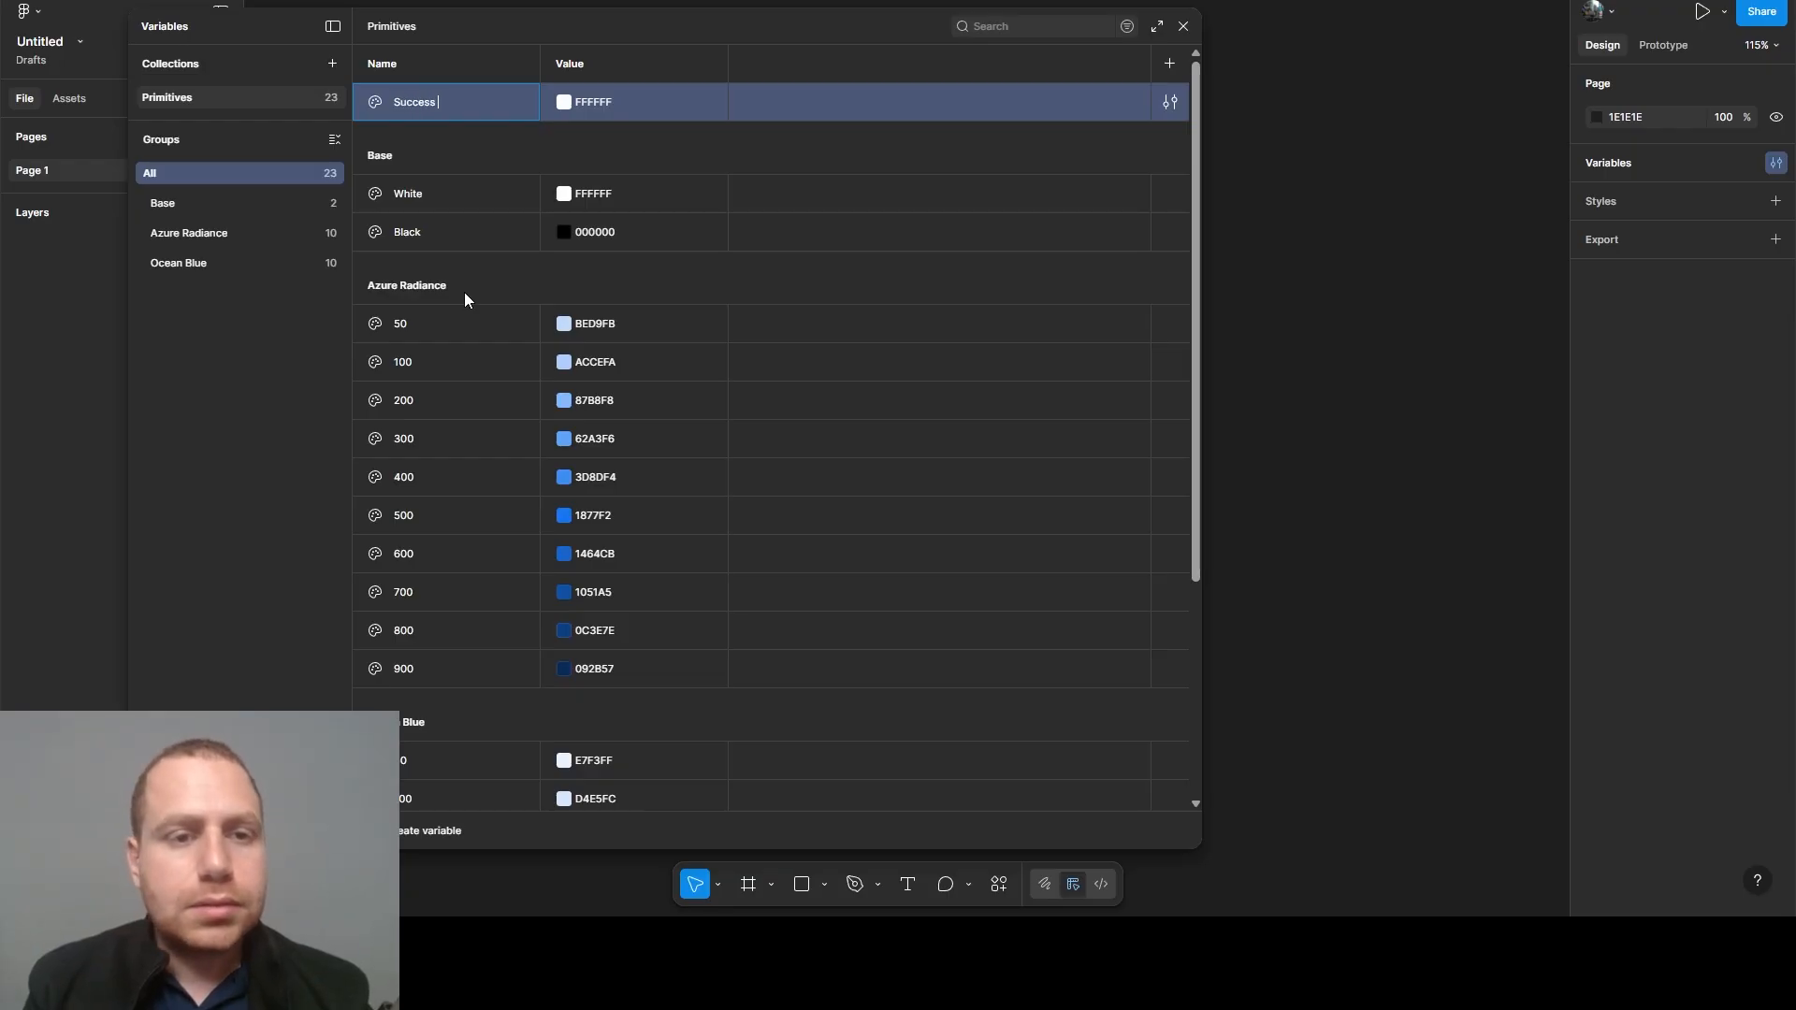
{"action": "key", "text": "BackSpace"}
{"action": "key", "text": "BackSpace"}
{"action": "key", "text": "BackSpace"}
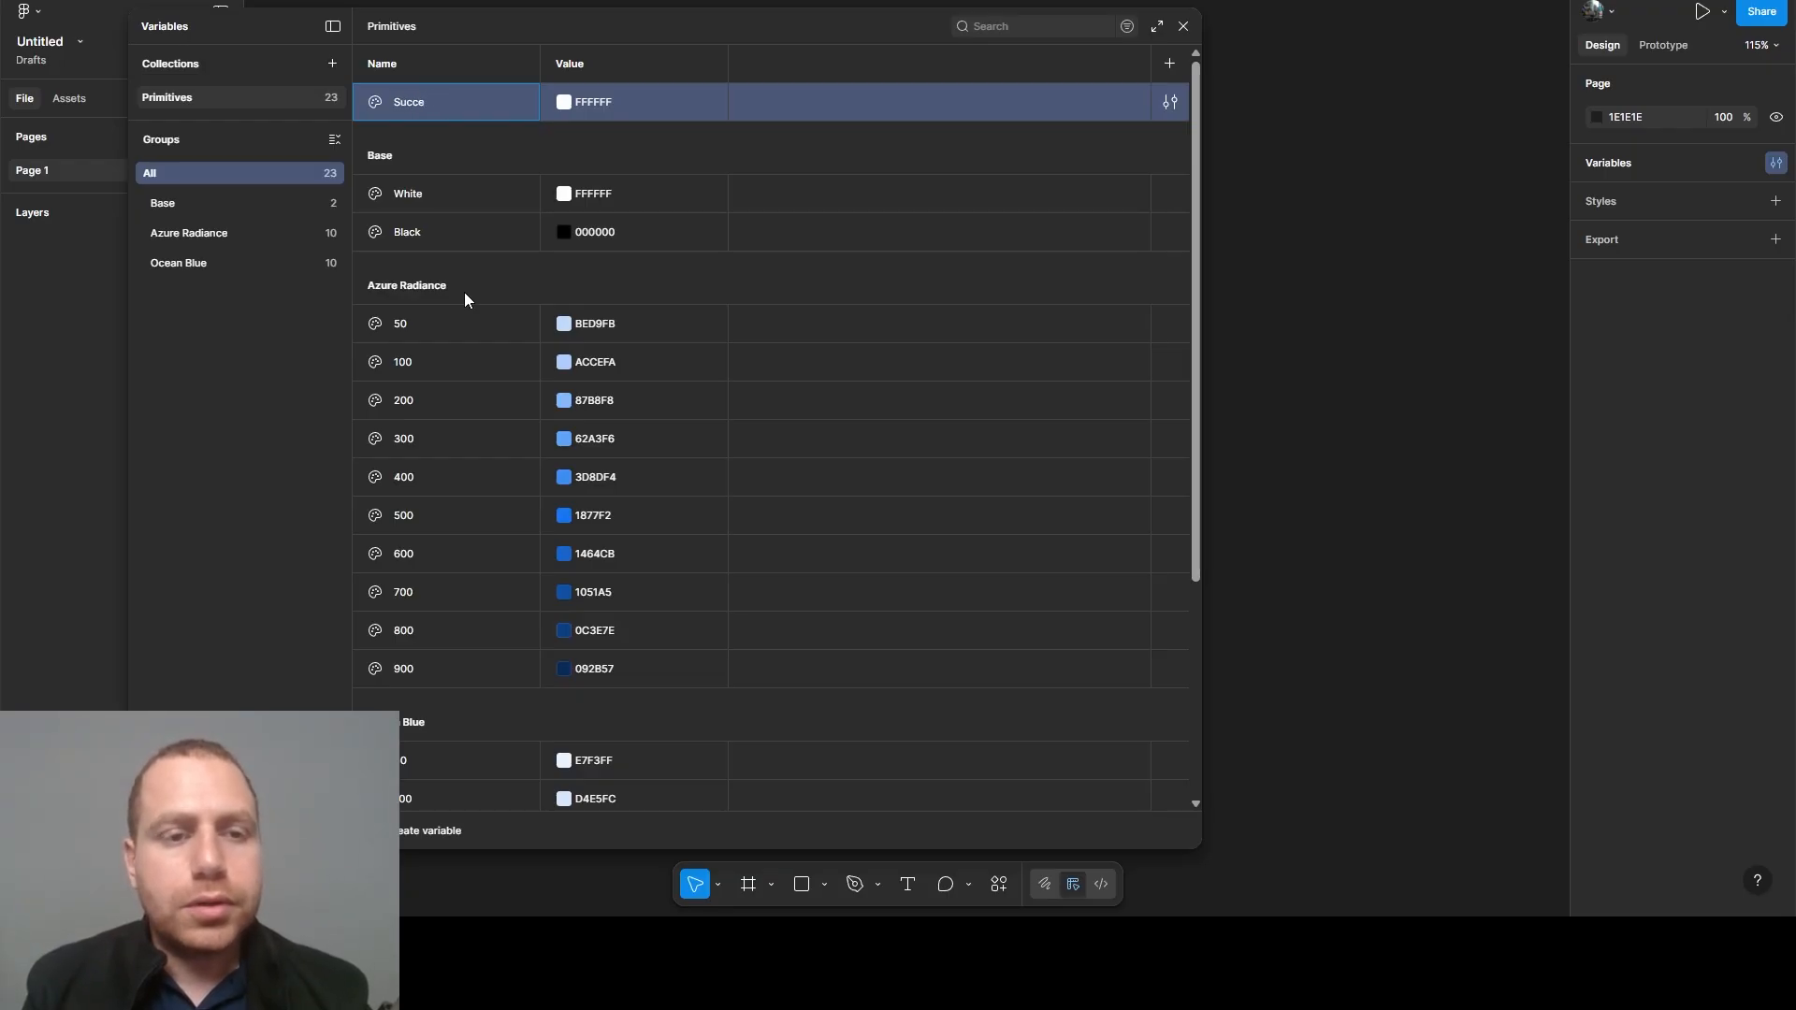
{"action": "key", "text": "BackSpace"}
{"action": "key", "text": "BackSpace"}
{"action": "key", "text": "BackSpace"}
{"action": "key", "text": "BackSpace"}
{"action": "key", "text": "BackSpace"}
{"action": "type", "text": "Sa"}
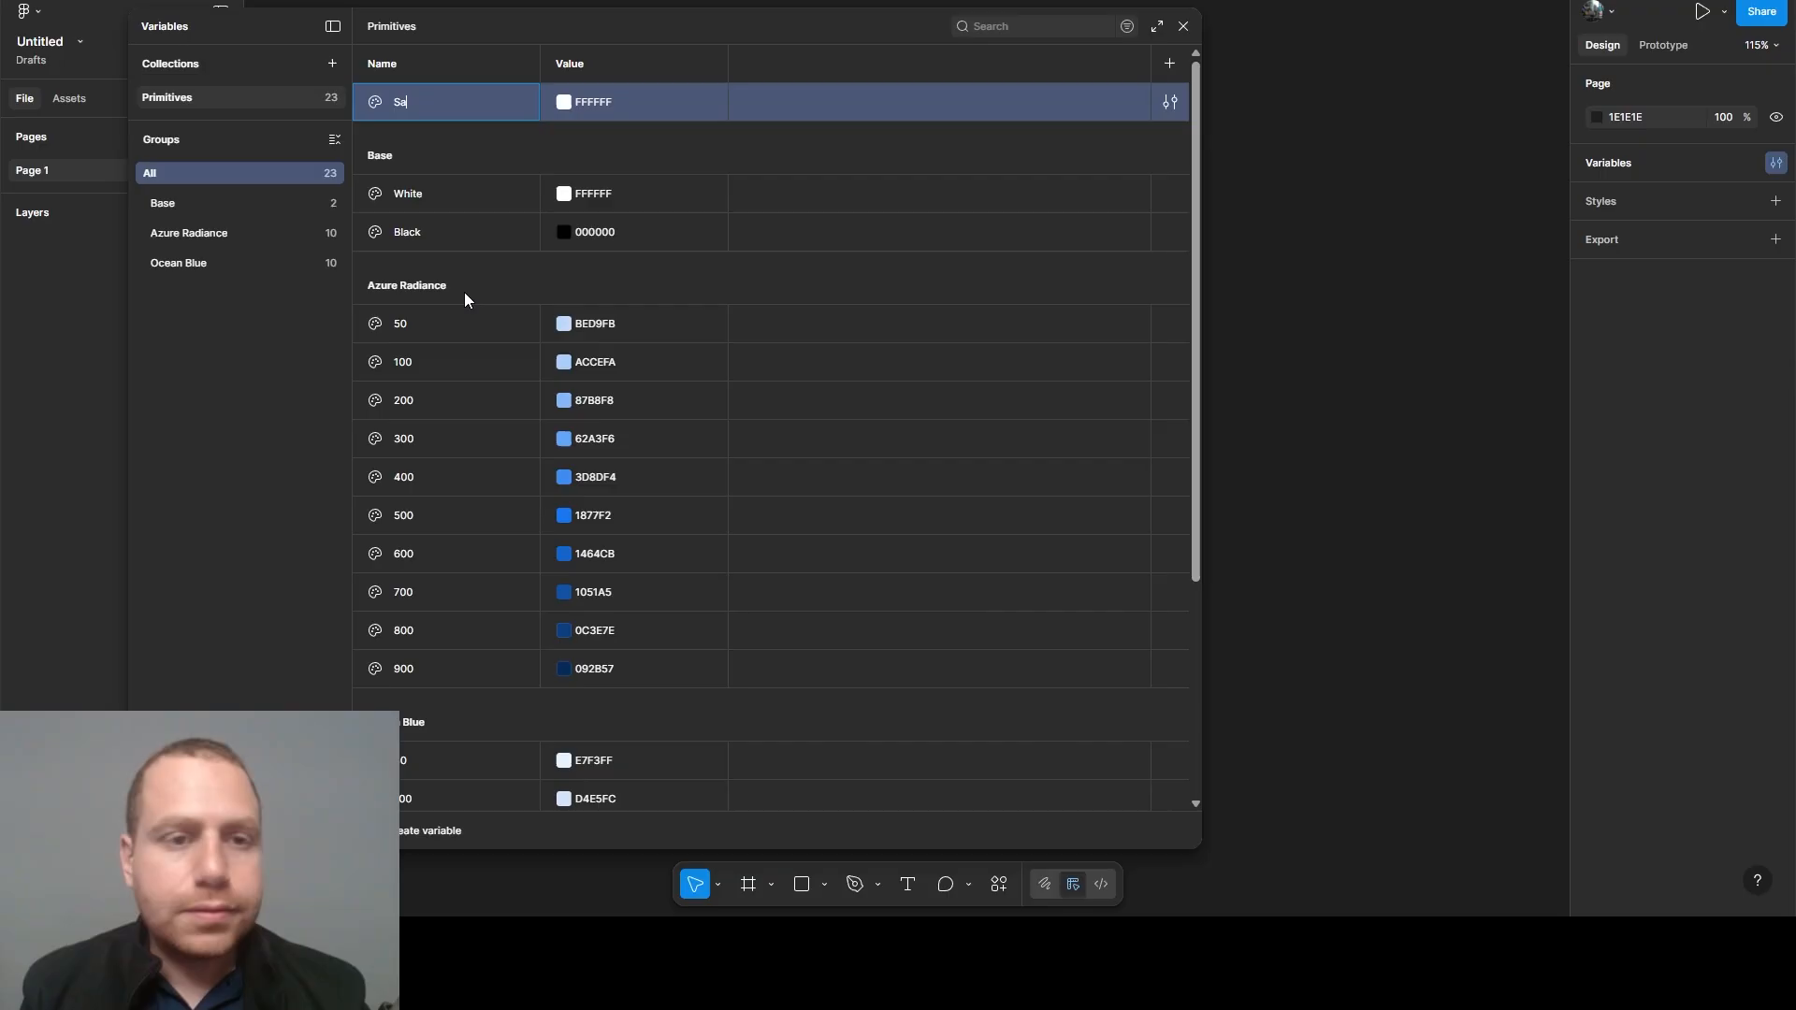
{"action": "type", "text": "fe Green"}
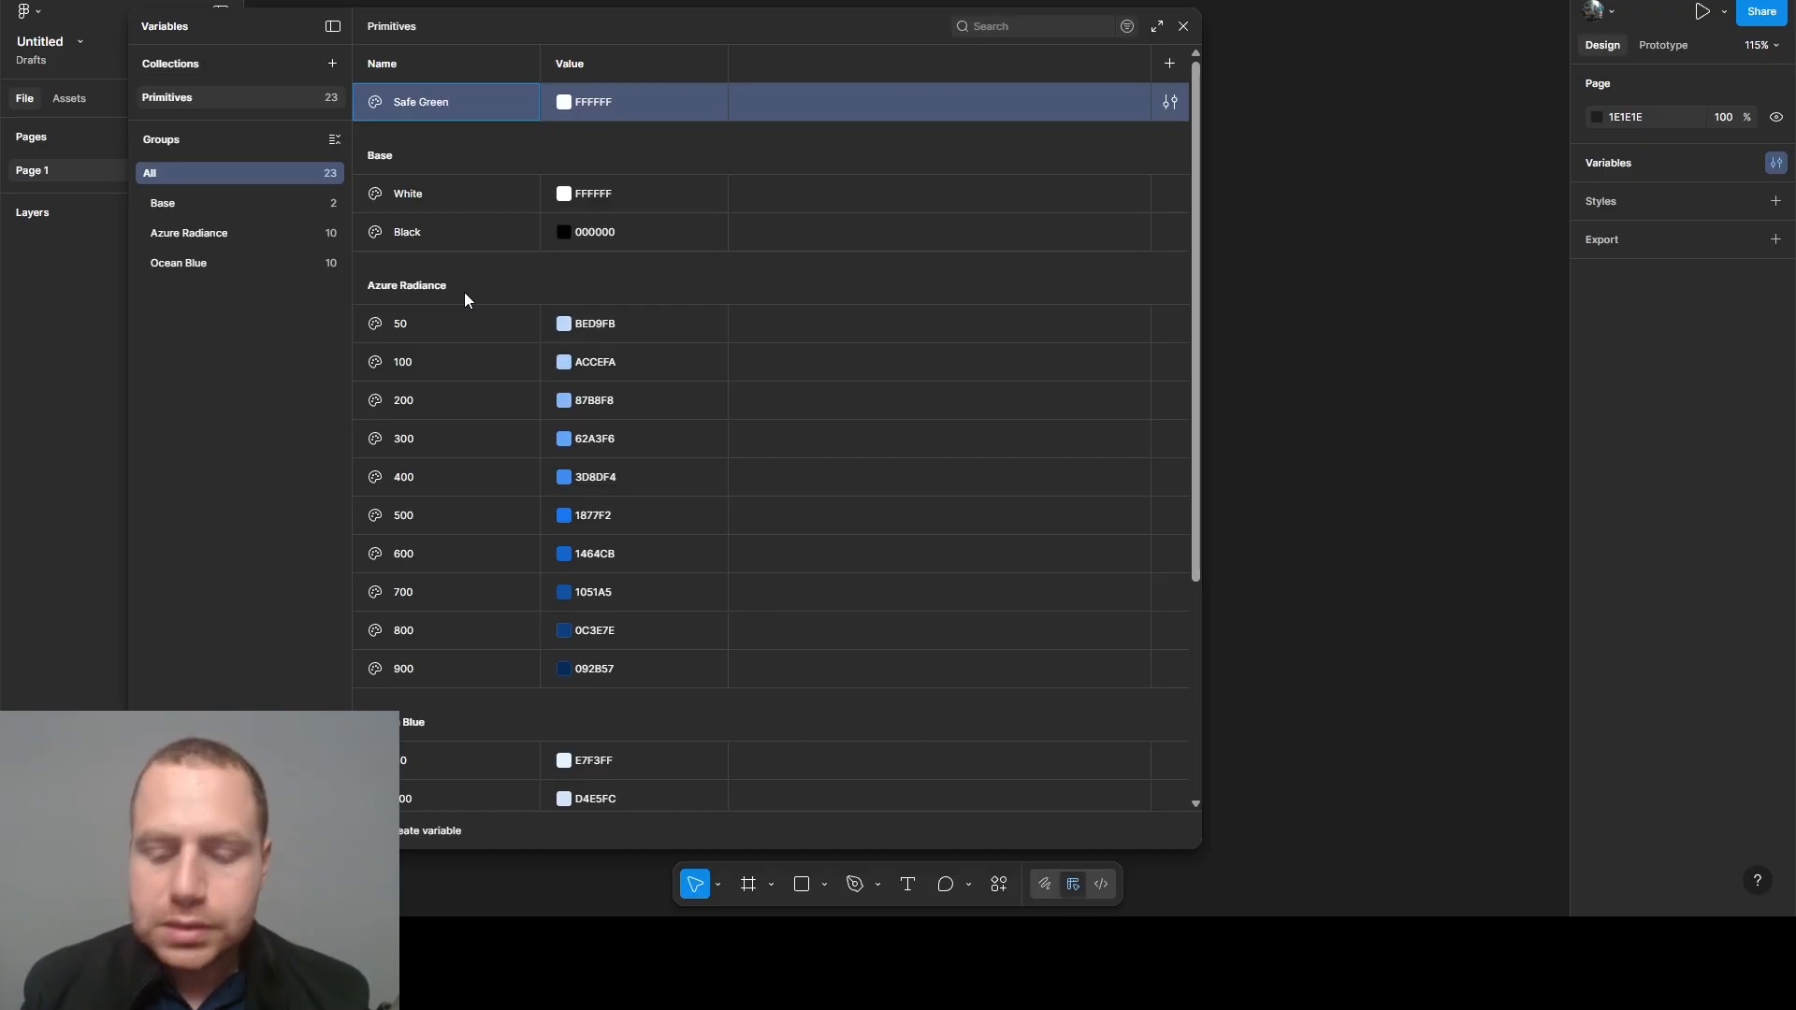
{"action": "type", "text": "/50"}
{"action": "key", "text": "Return"}
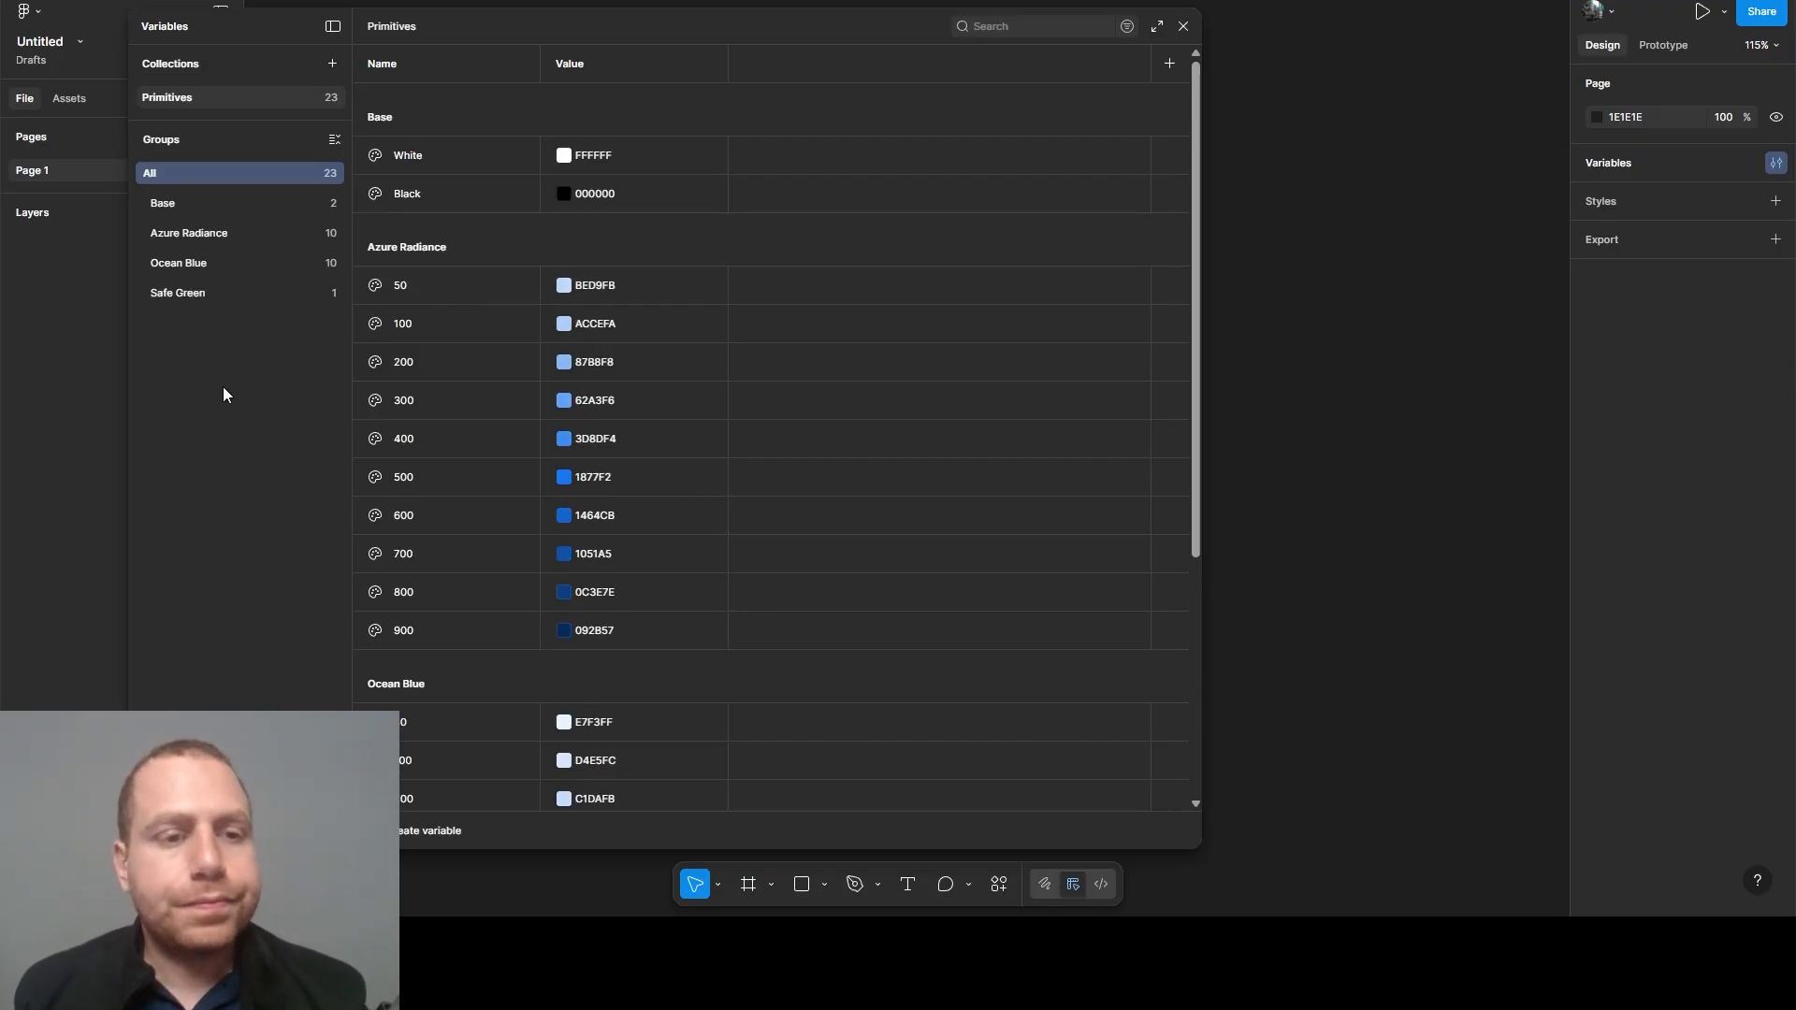
- Set the Safe Green 50 variable's value to C7E6CF
{"action": "left_click", "coordinate": [198, 296]}
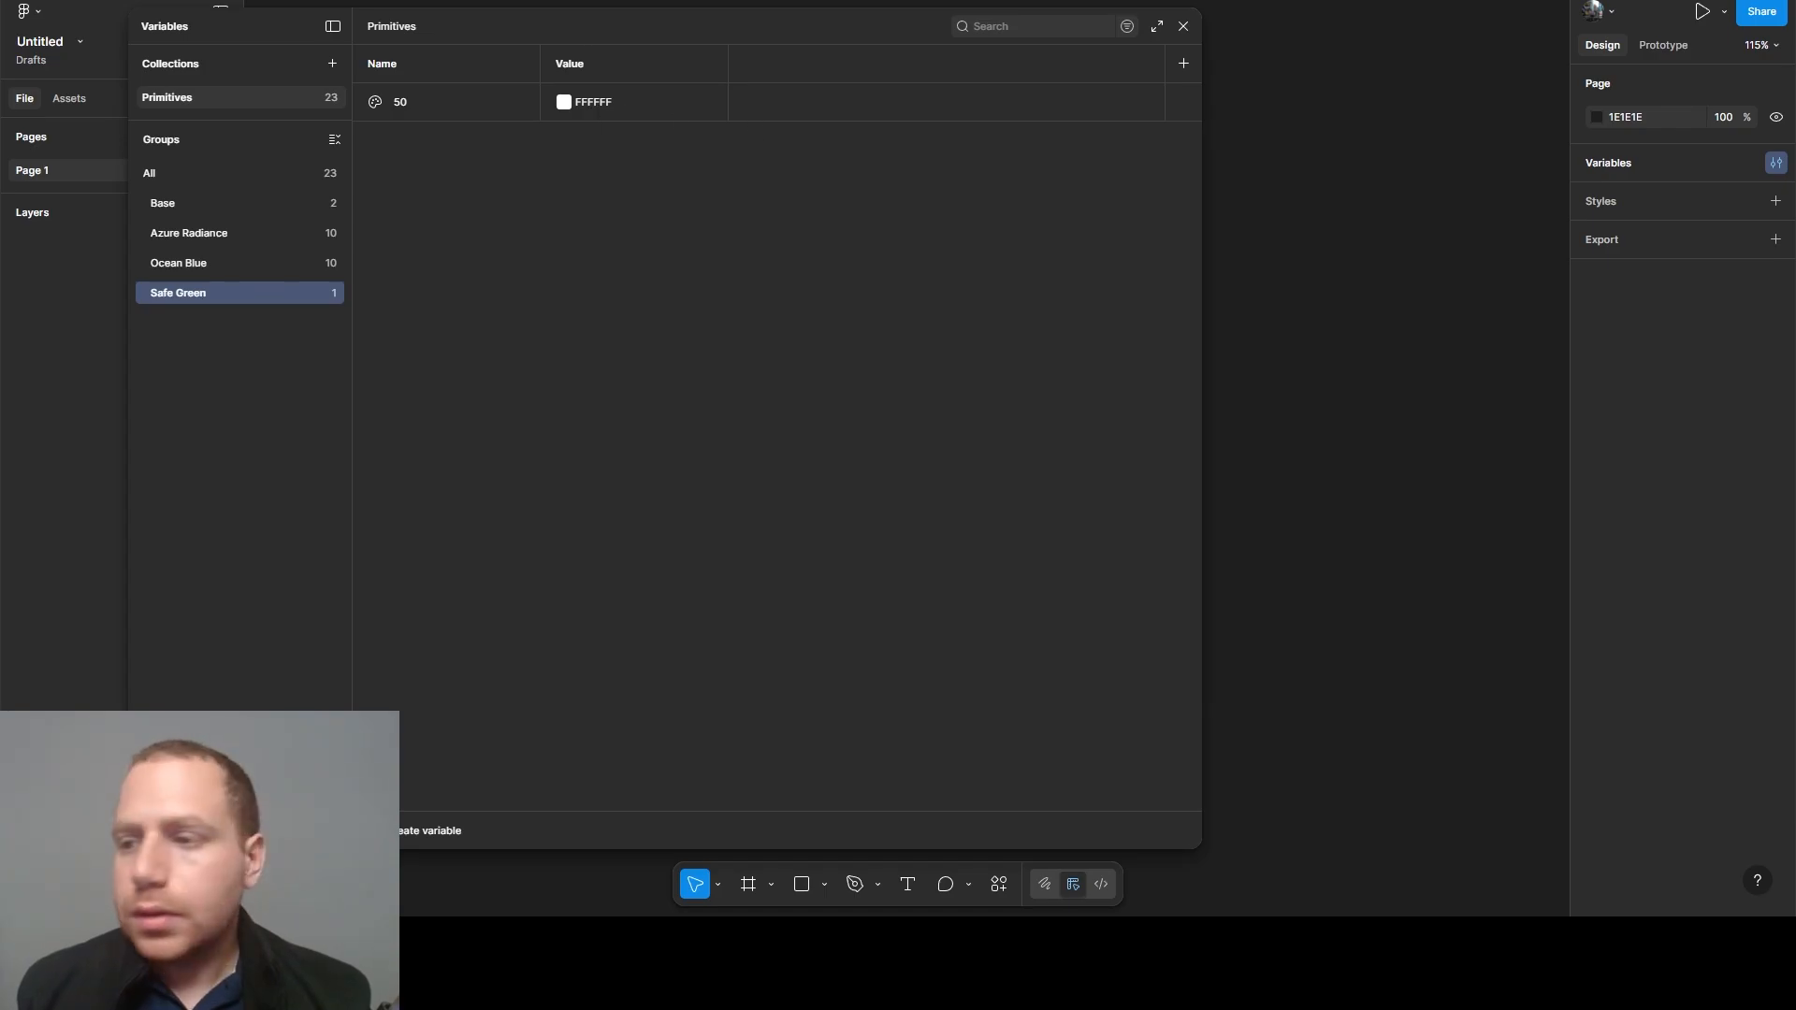
{"action": "left_click", "coordinate": [599, 105]}
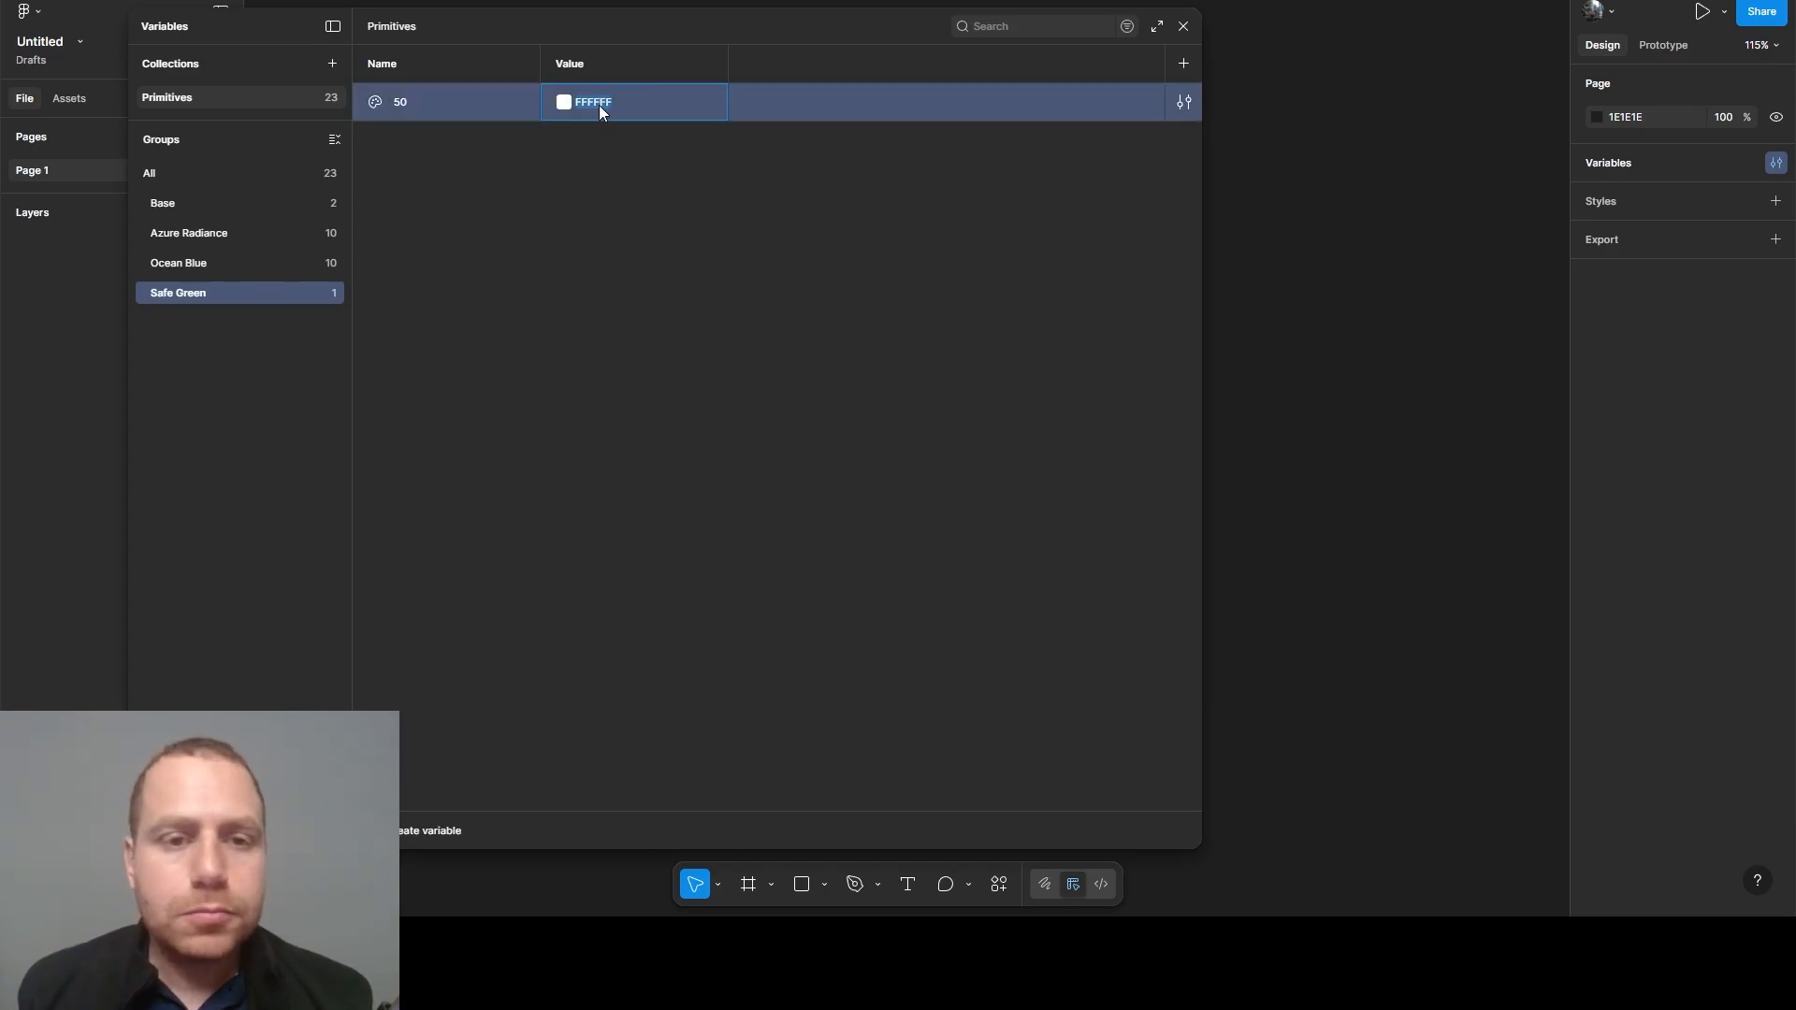
{"action": "type", "text": "C7E6CF"}
{"action": "left_click", "coordinate": [576, 254]}
{"action": "left_click", "coordinate": [474, 114]}
- Duplicate the Safe Green 50 variable until the group holds ten variables, matching the Ocean Blue group
{"action": "left_click", "coordinate": [198, 263]}
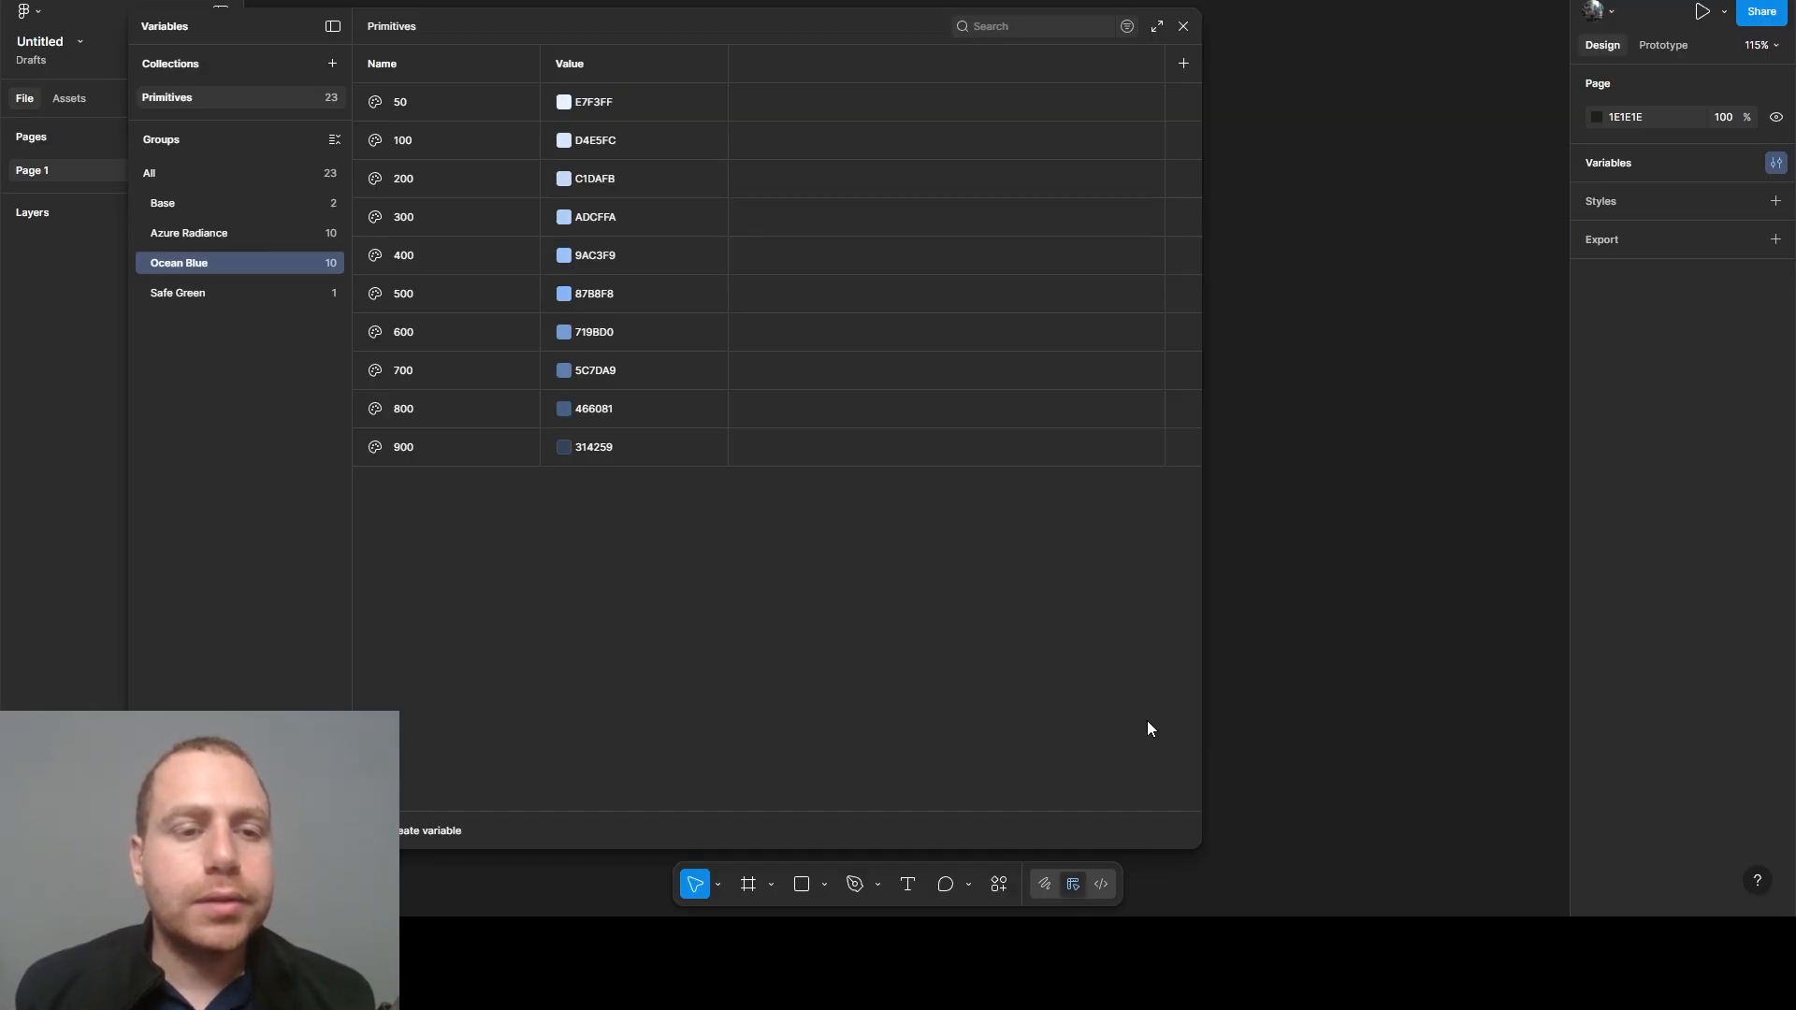
{"action": "left_click", "coordinate": [209, 299]}
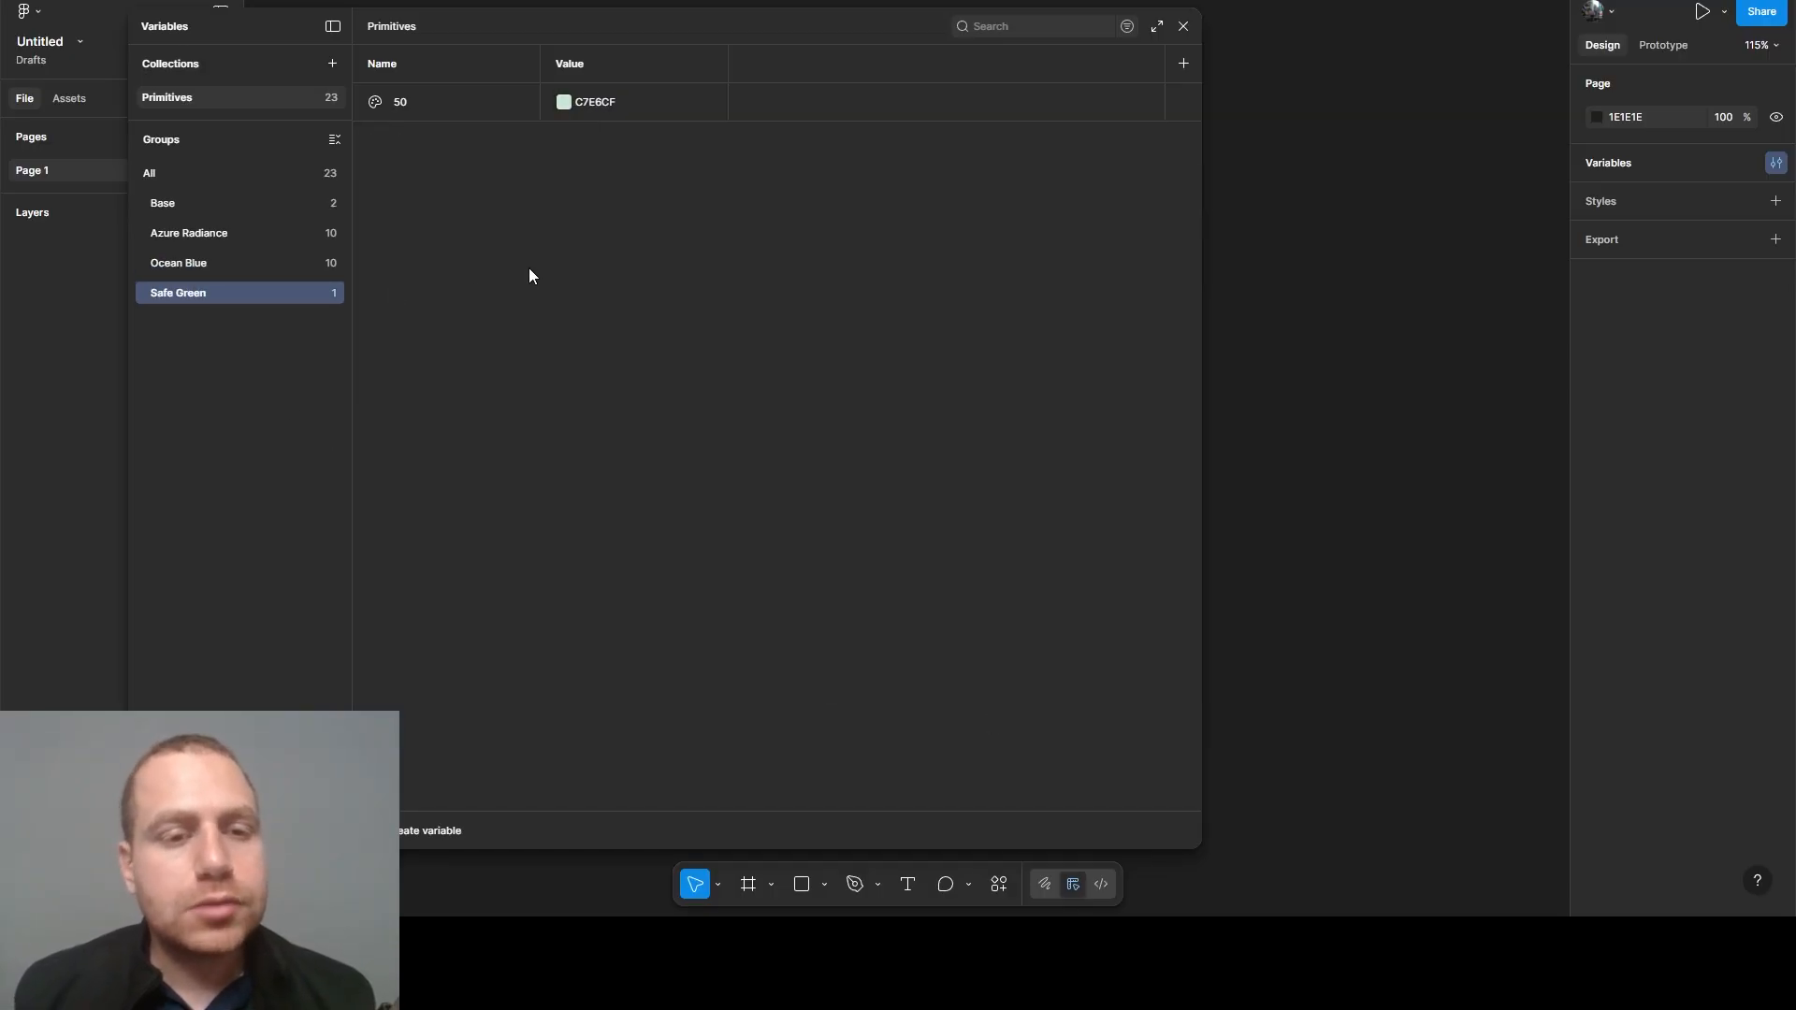
{"action": "left_click", "coordinate": [451, 103]}
{"action": "key", "text": "ctrl+d"}
{"action": "key", "text": "ctrl+d"}
{"action": "key", "text": "ctrl+d"}
{"action": "key", "text": "ctrl+d"}
{"action": "key", "text": "ctrl+d"}
{"action": "key", "text": "ctrl+d"}
{"action": "key", "text": "ctrl+d"}
{"action": "key", "text": "ctrl+d"}
{"action": "key", "text": "ctrl+d"}
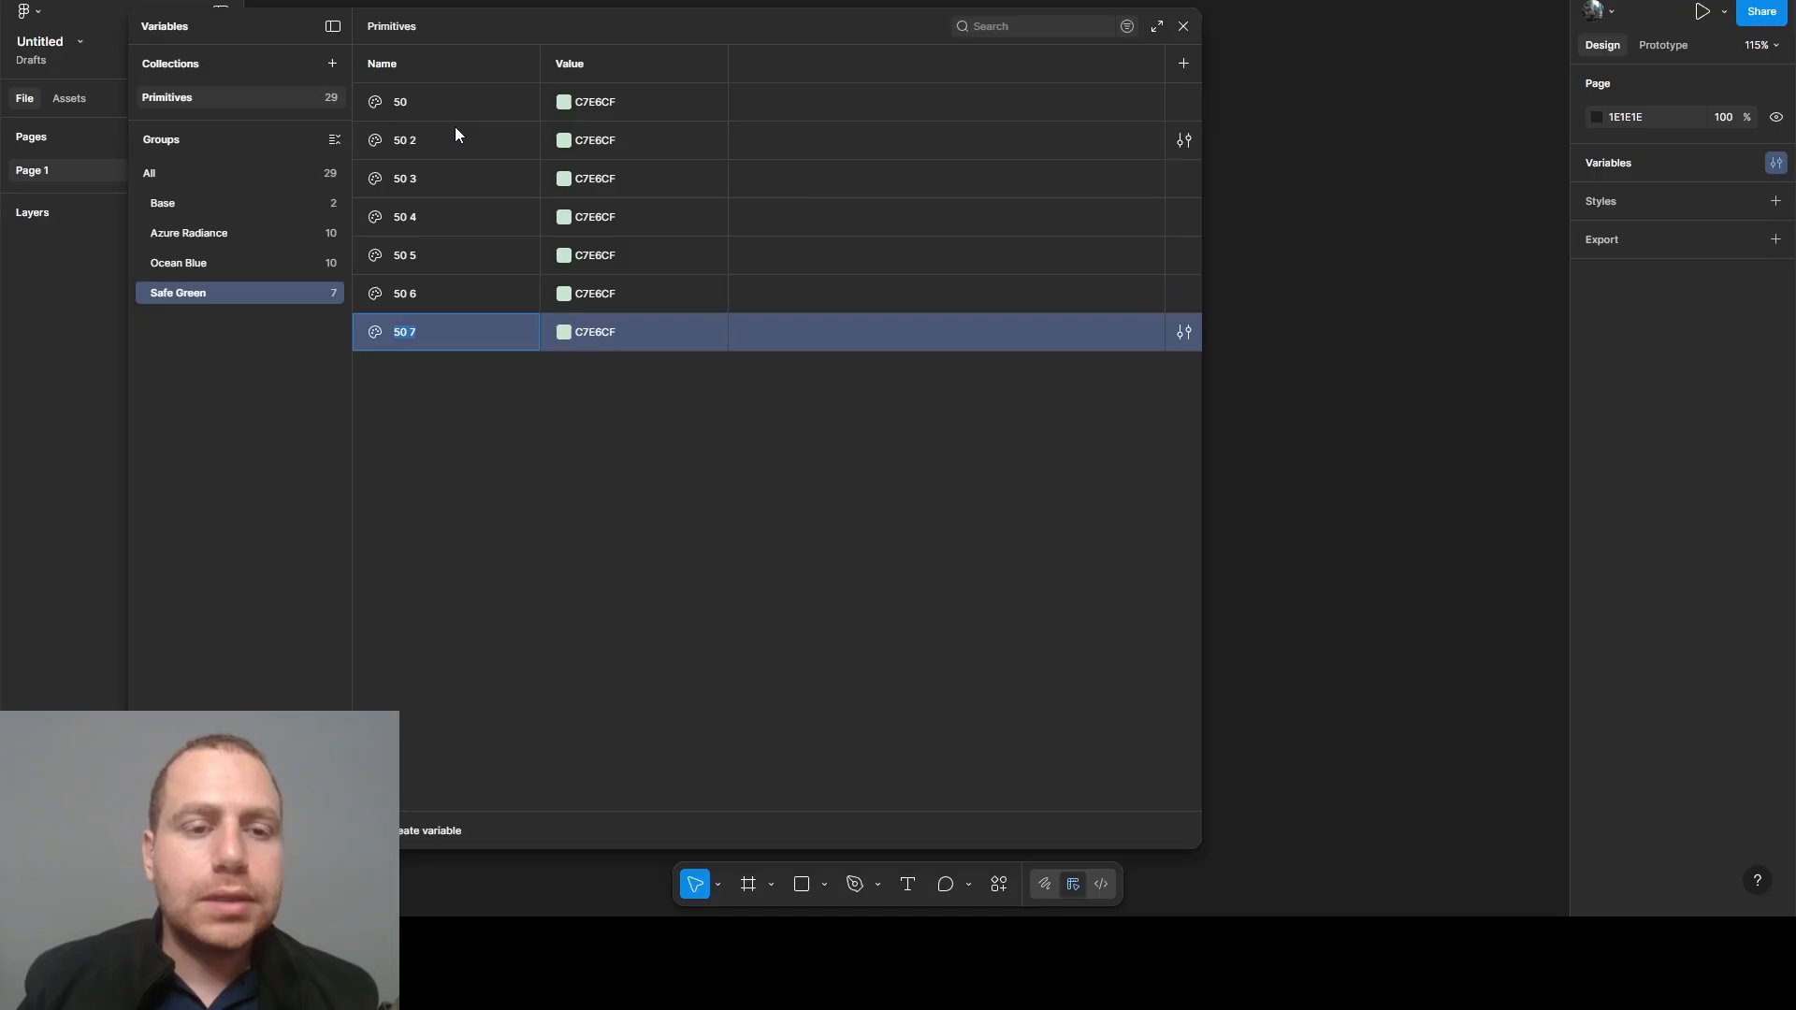
- Rename the first four duplicated Safe Green variables as 100, 200, 300 and 400
{"action": "double_click", "coordinate": [412, 140]}
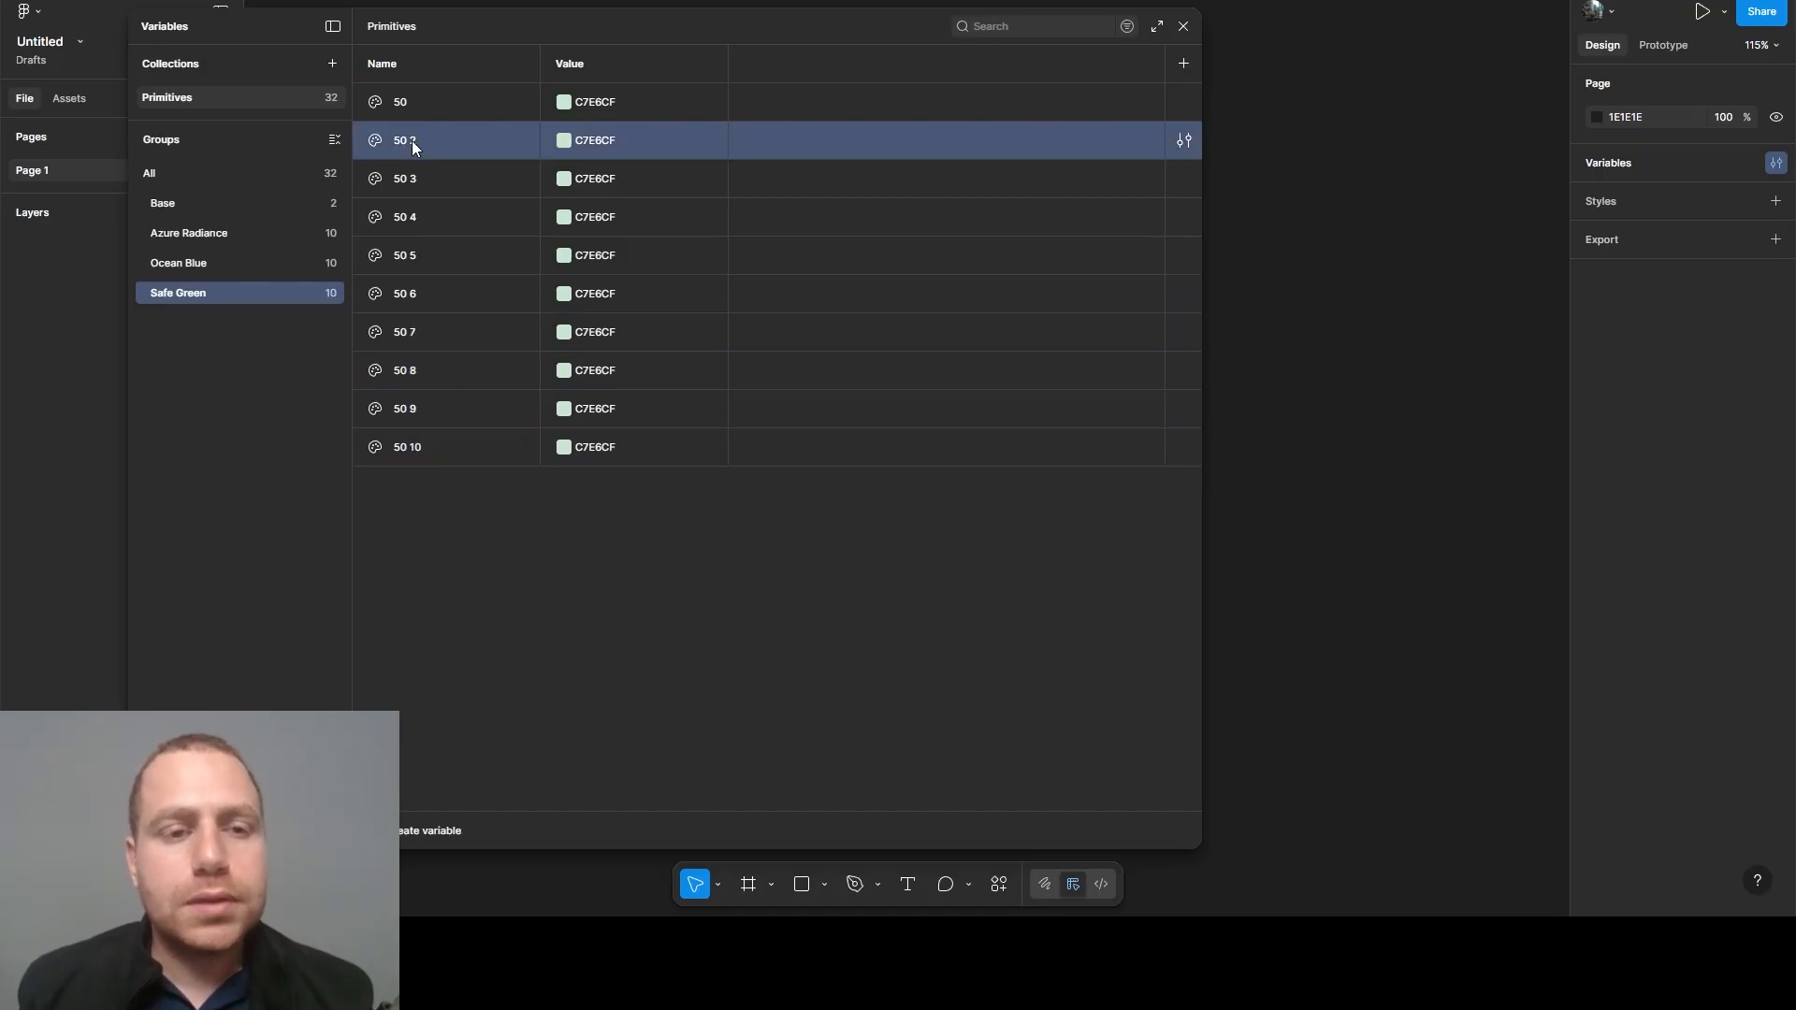
{"action": "double_click", "coordinate": [412, 176]}
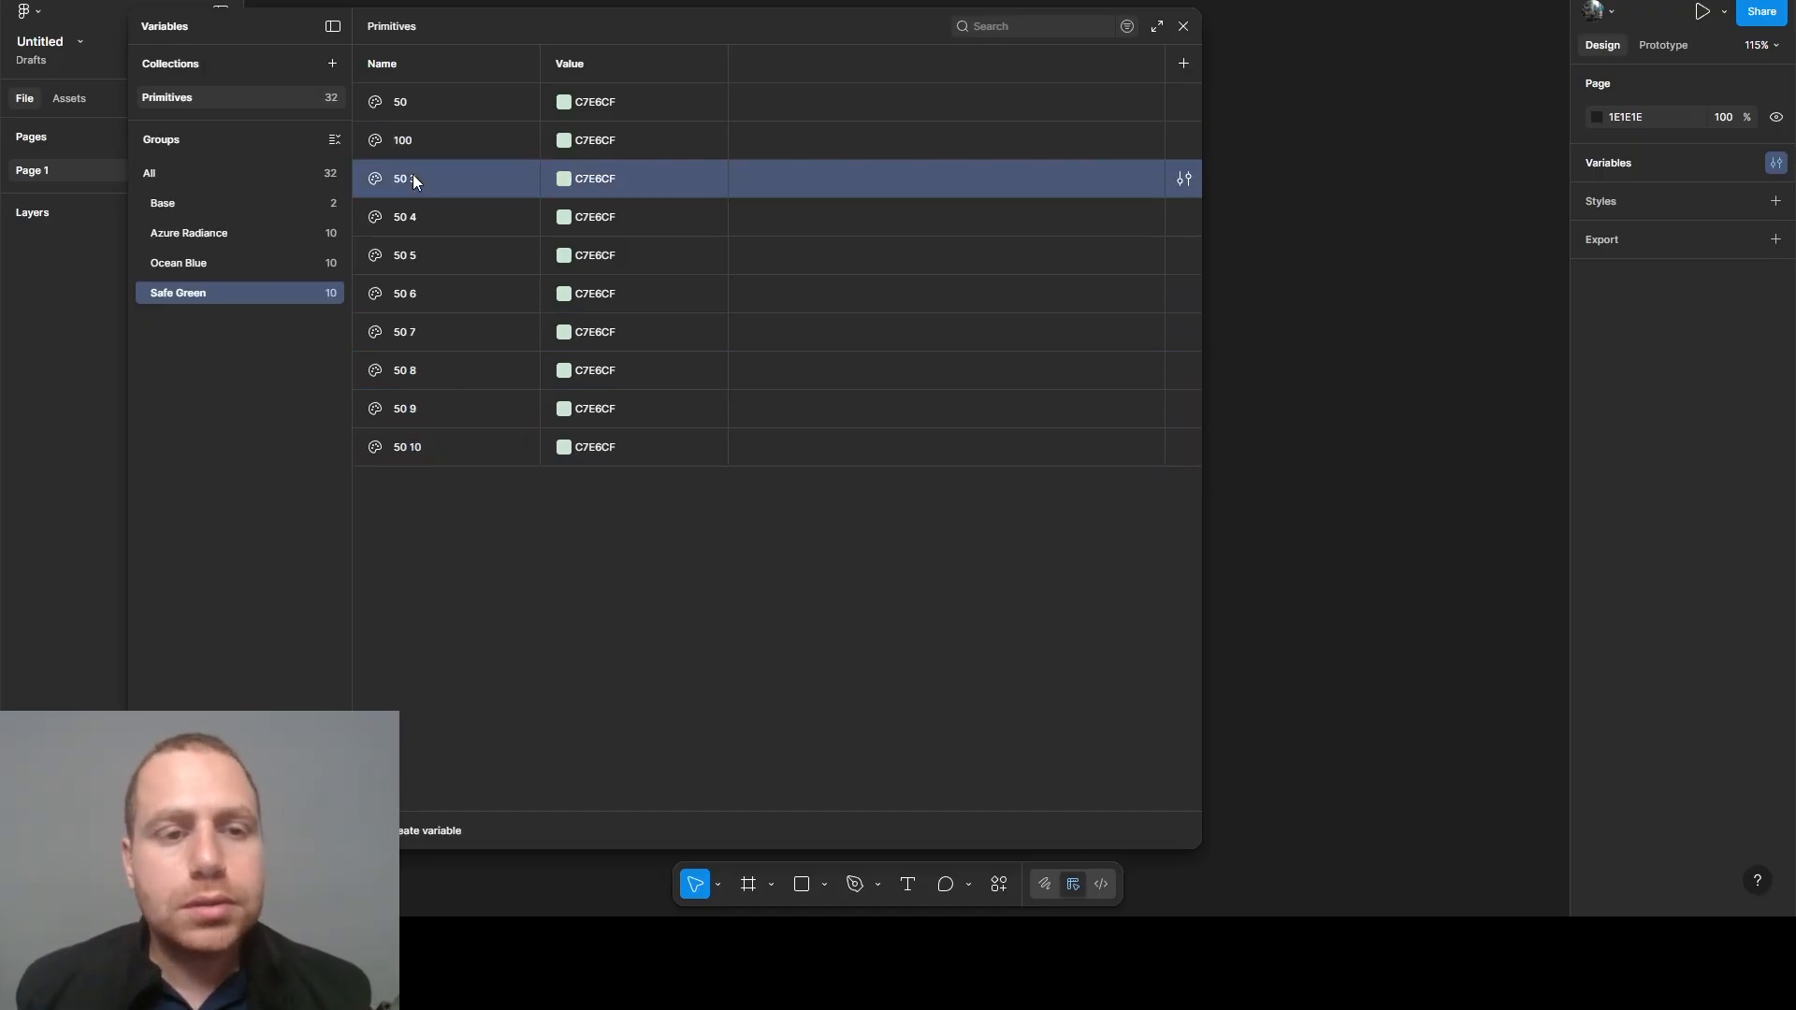
{"action": "type", "text": "200"}
{"action": "double_click", "coordinate": [410, 219]}
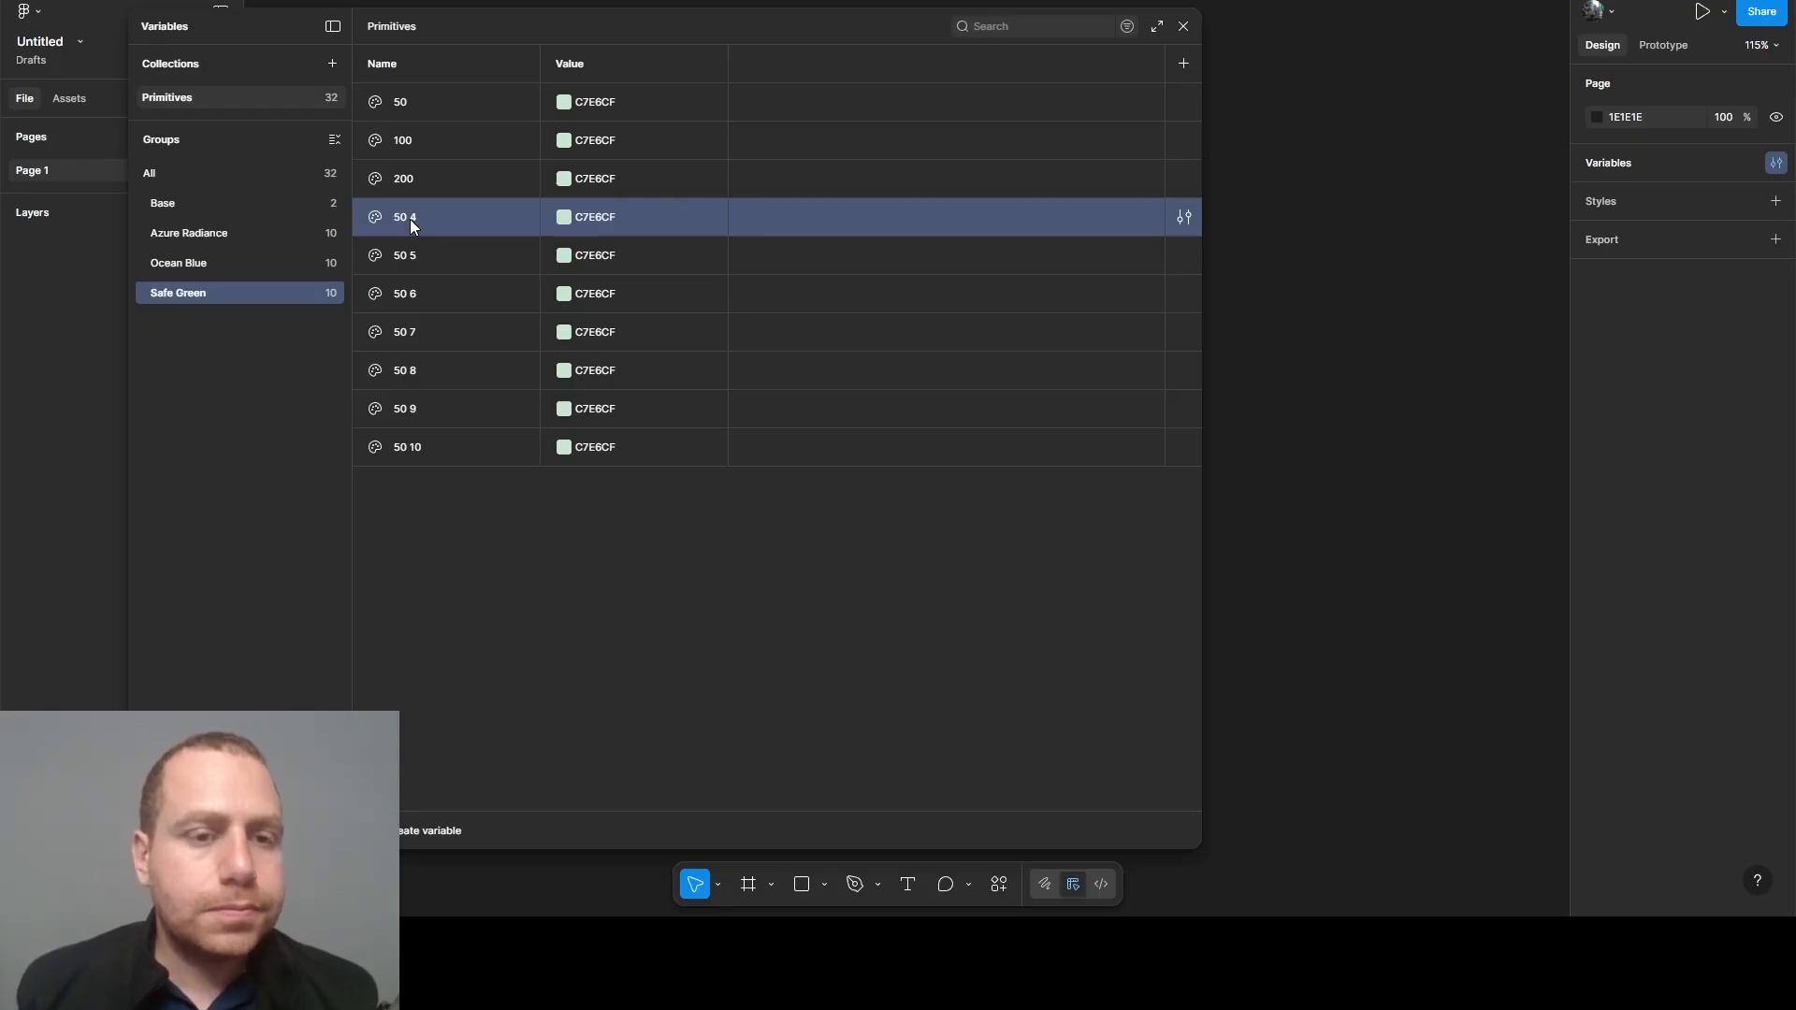
{"action": "type", "text": "300"}
{"action": "double_click", "coordinate": [410, 256]}
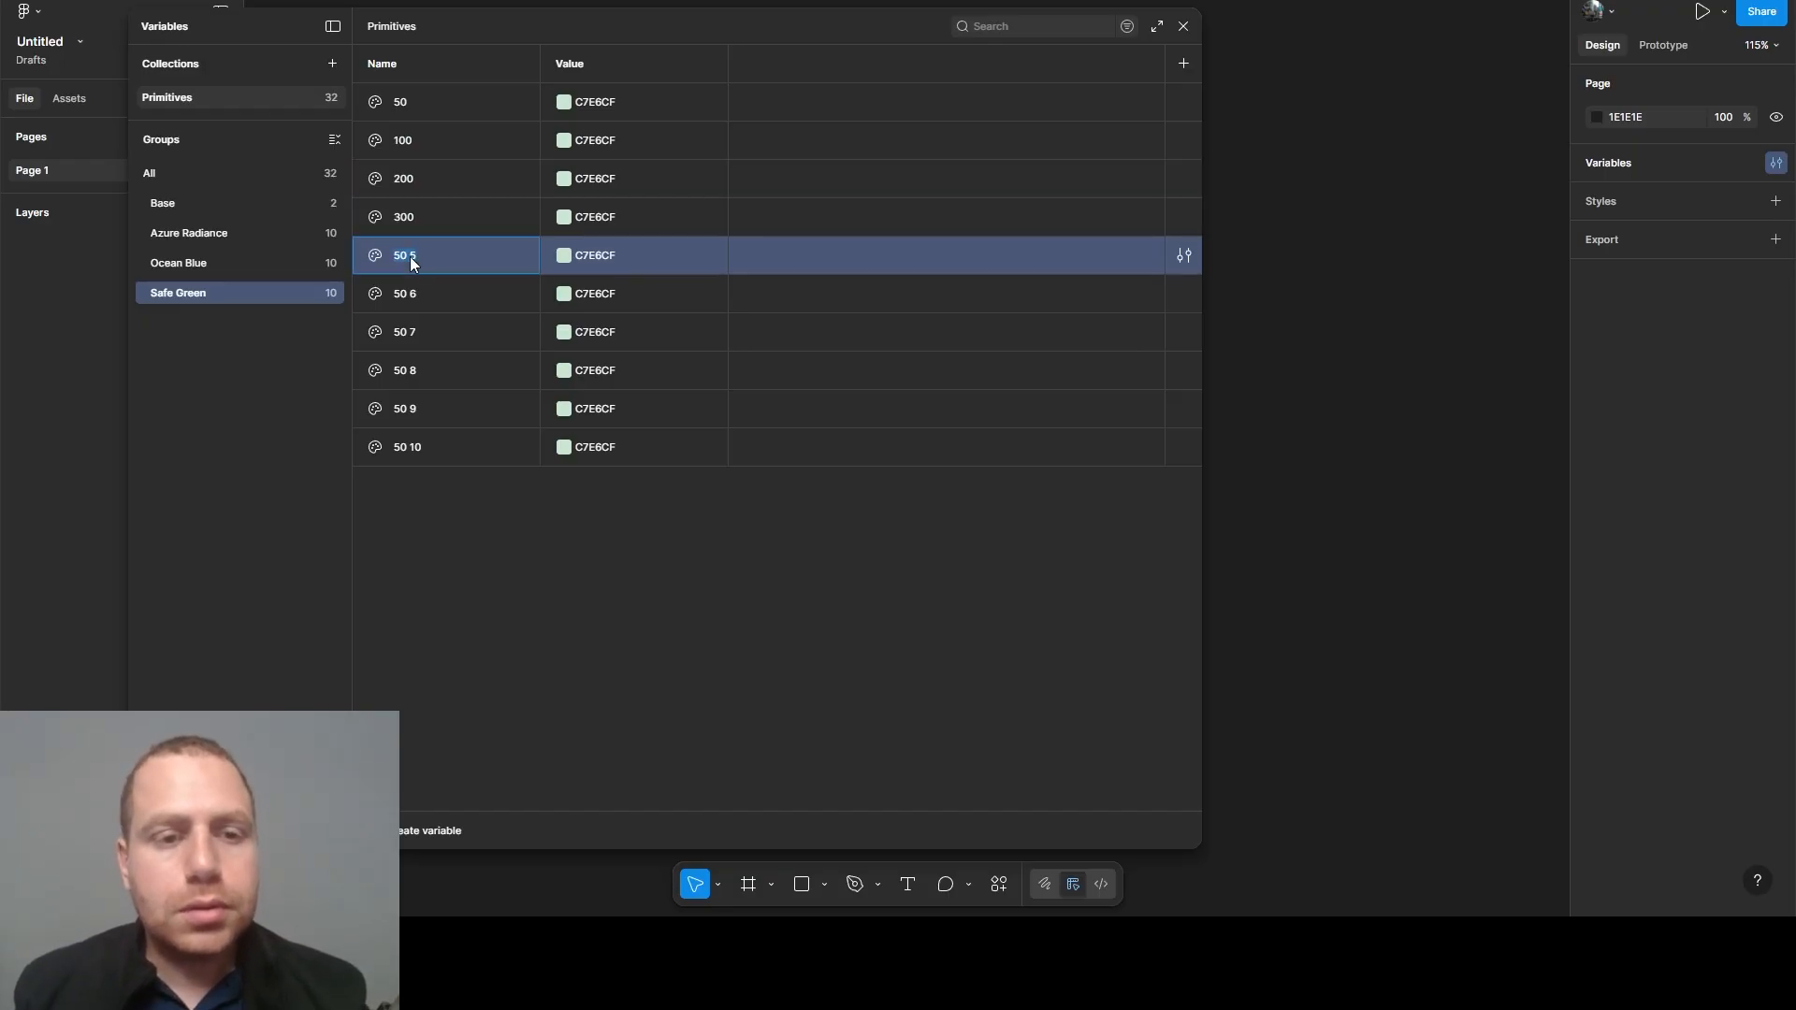
{"action": "type", "text": "400"}
- Rename the next two duplicated Safe Green variables as 500 and 600
{"action": "left_click", "coordinate": [411, 295]}
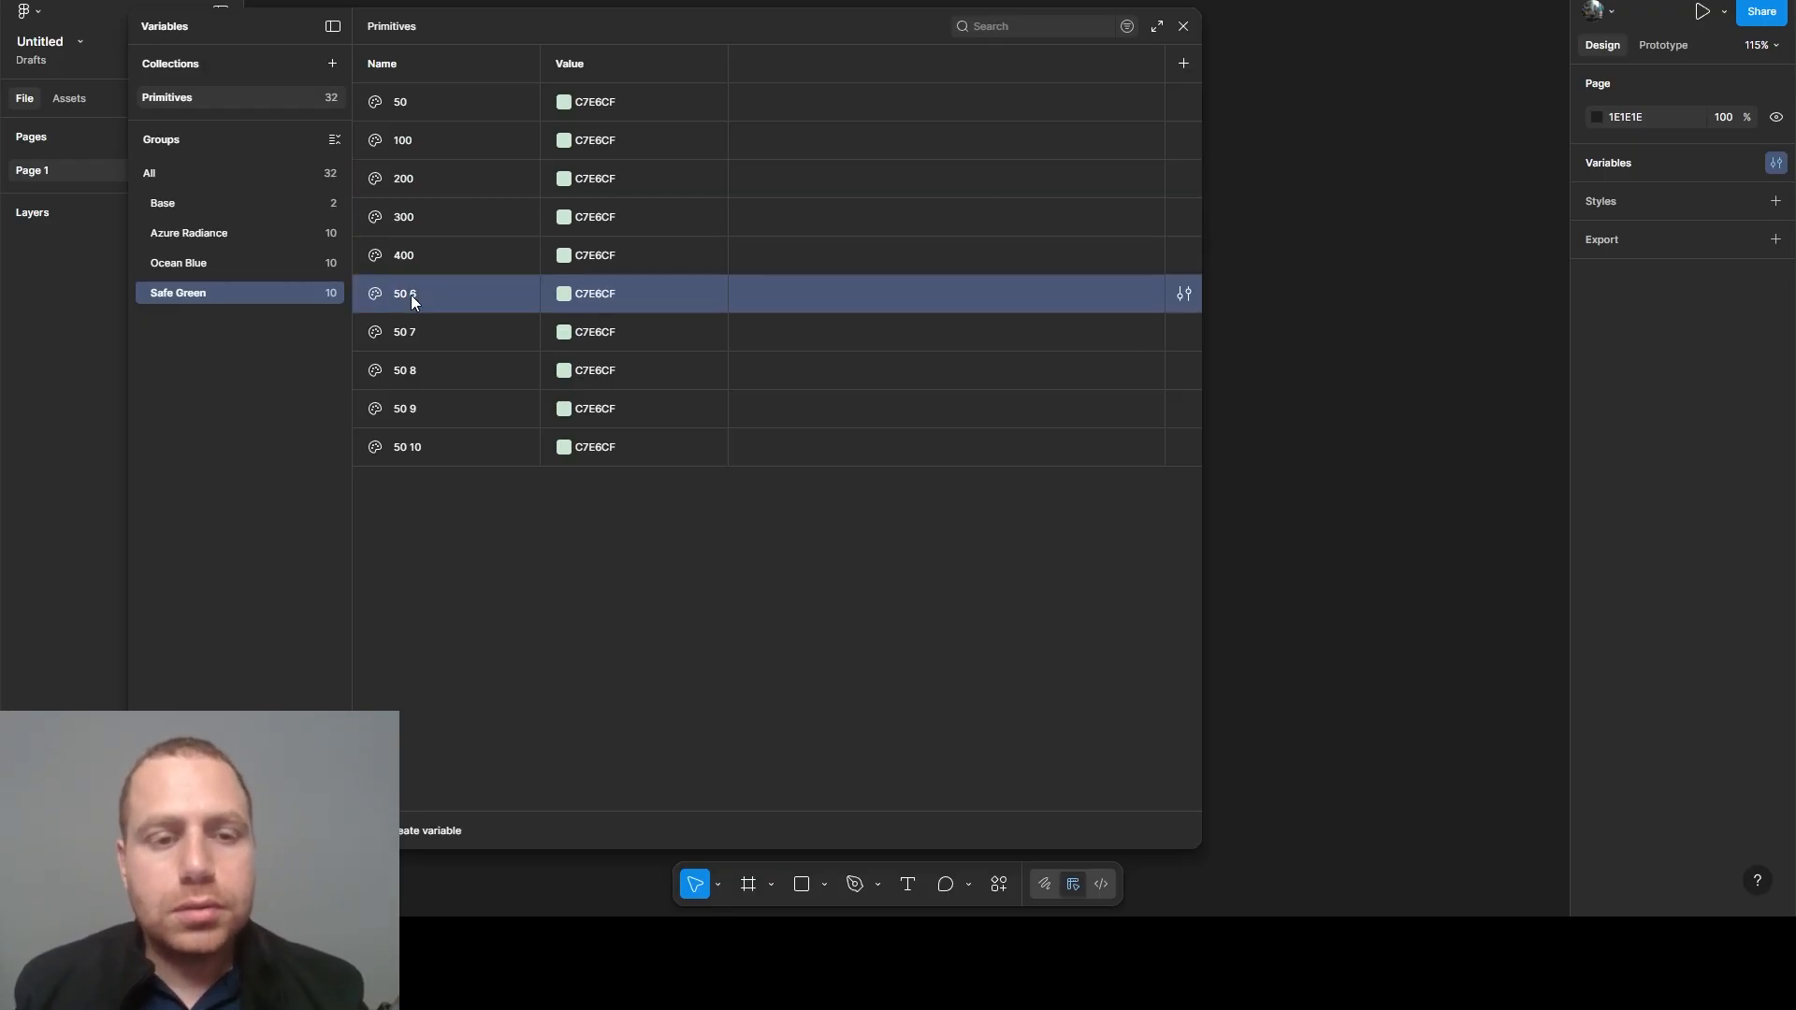
{"action": "double_click", "coordinate": [412, 294]}
{"action": "type", "text": "5"}
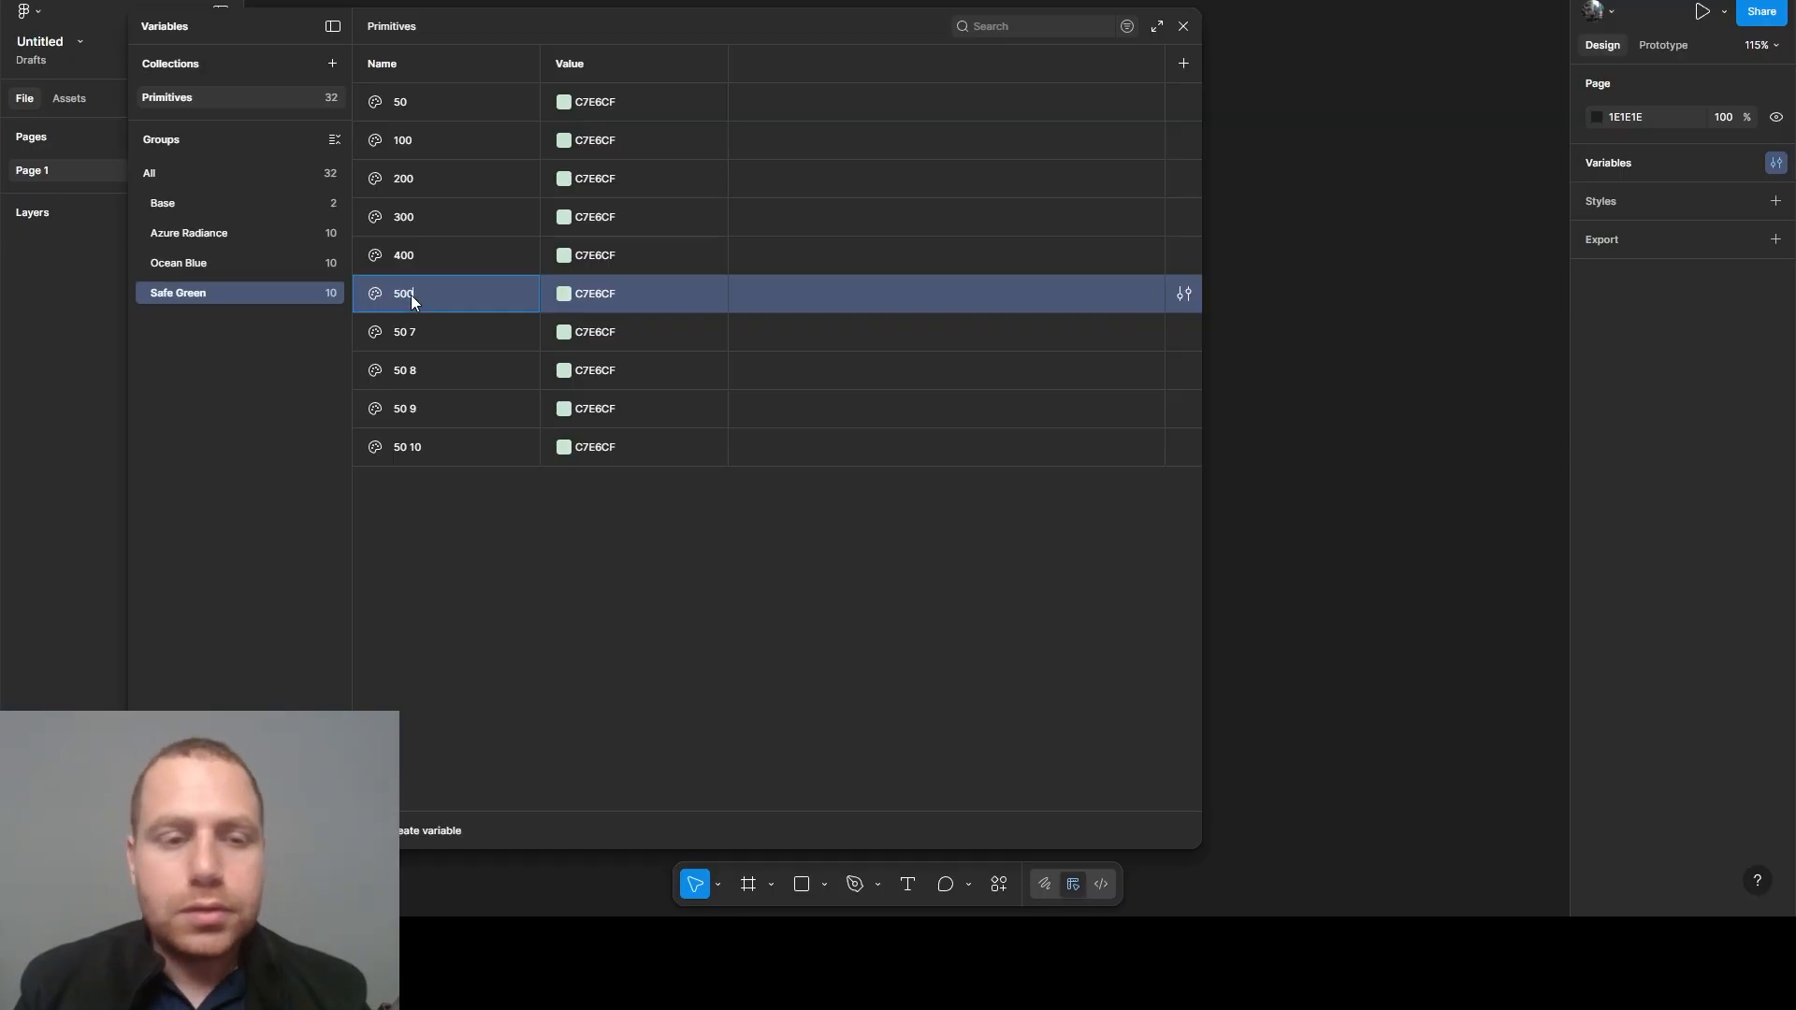
{"action": "left_click", "coordinate": [412, 324]}
{"action": "double_click", "coordinate": [417, 328]}
{"action": "type", "text": "600"}
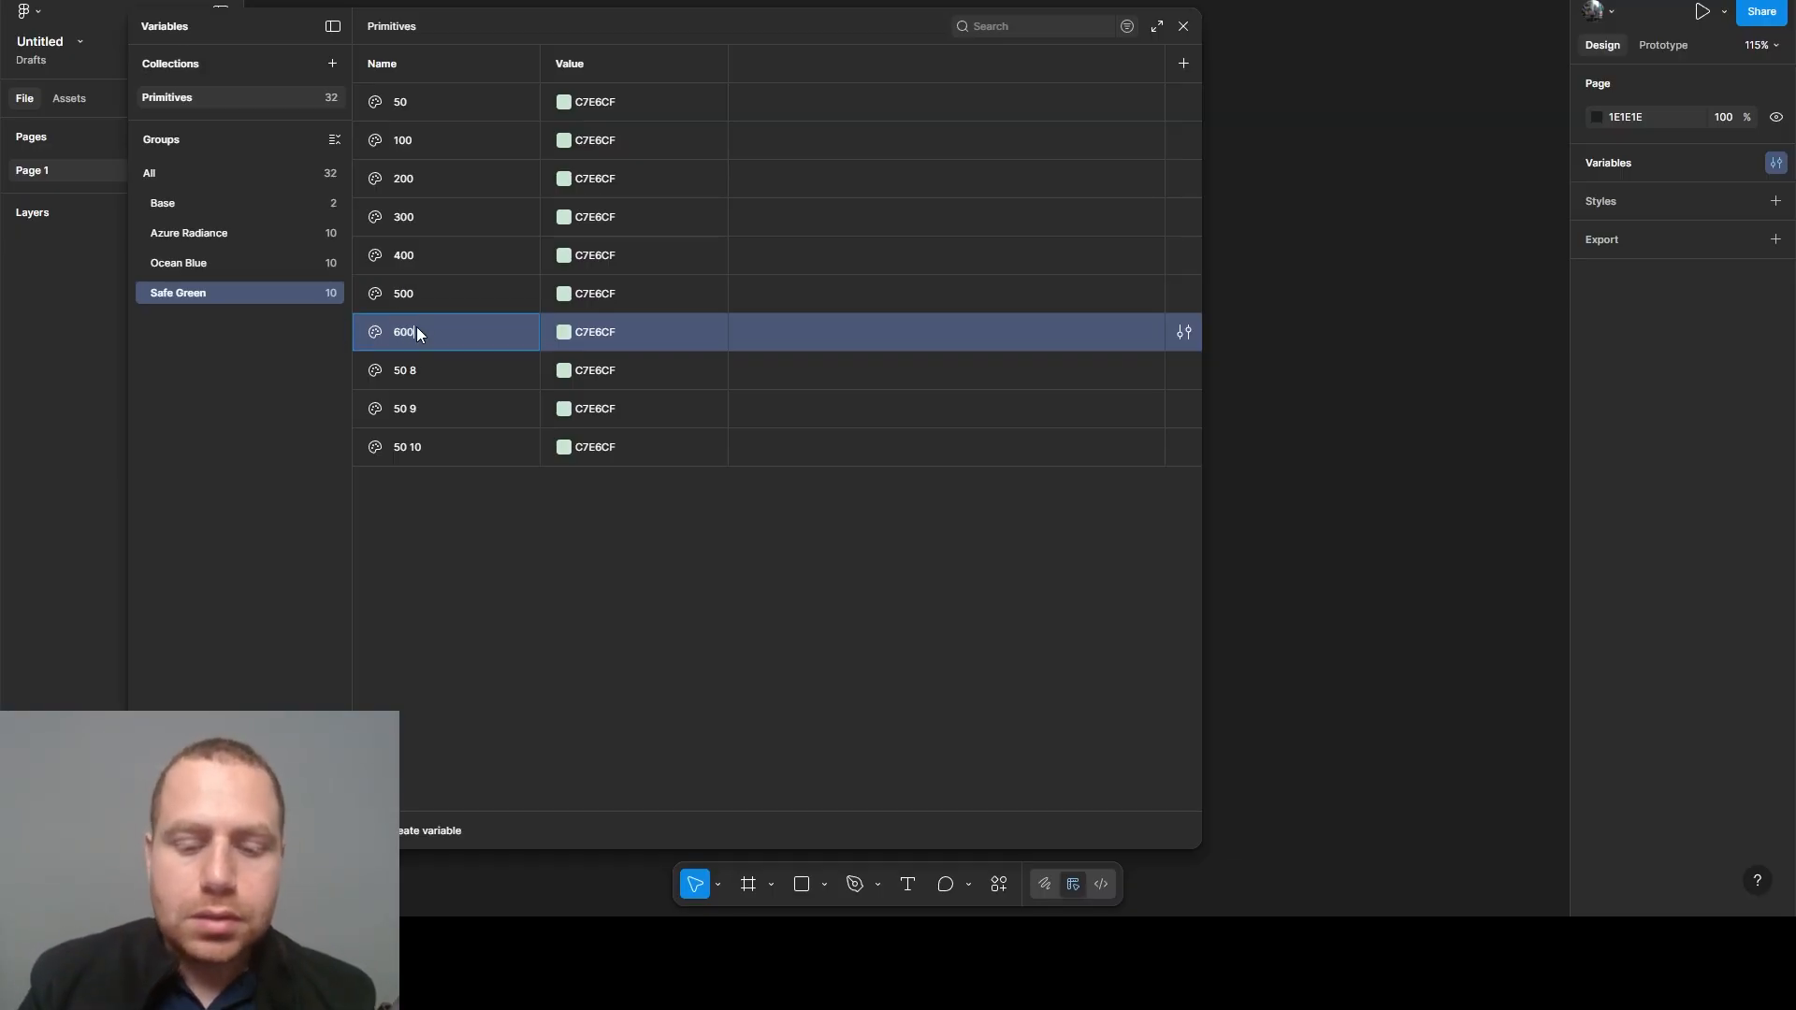
- Rename the last three duplicated Safe Green variables as 700, 800 and 900
{"action": "left_click", "coordinate": [408, 371]}
{"action": "double_click", "coordinate": [408, 371]}
{"action": "type", "text": "70"}
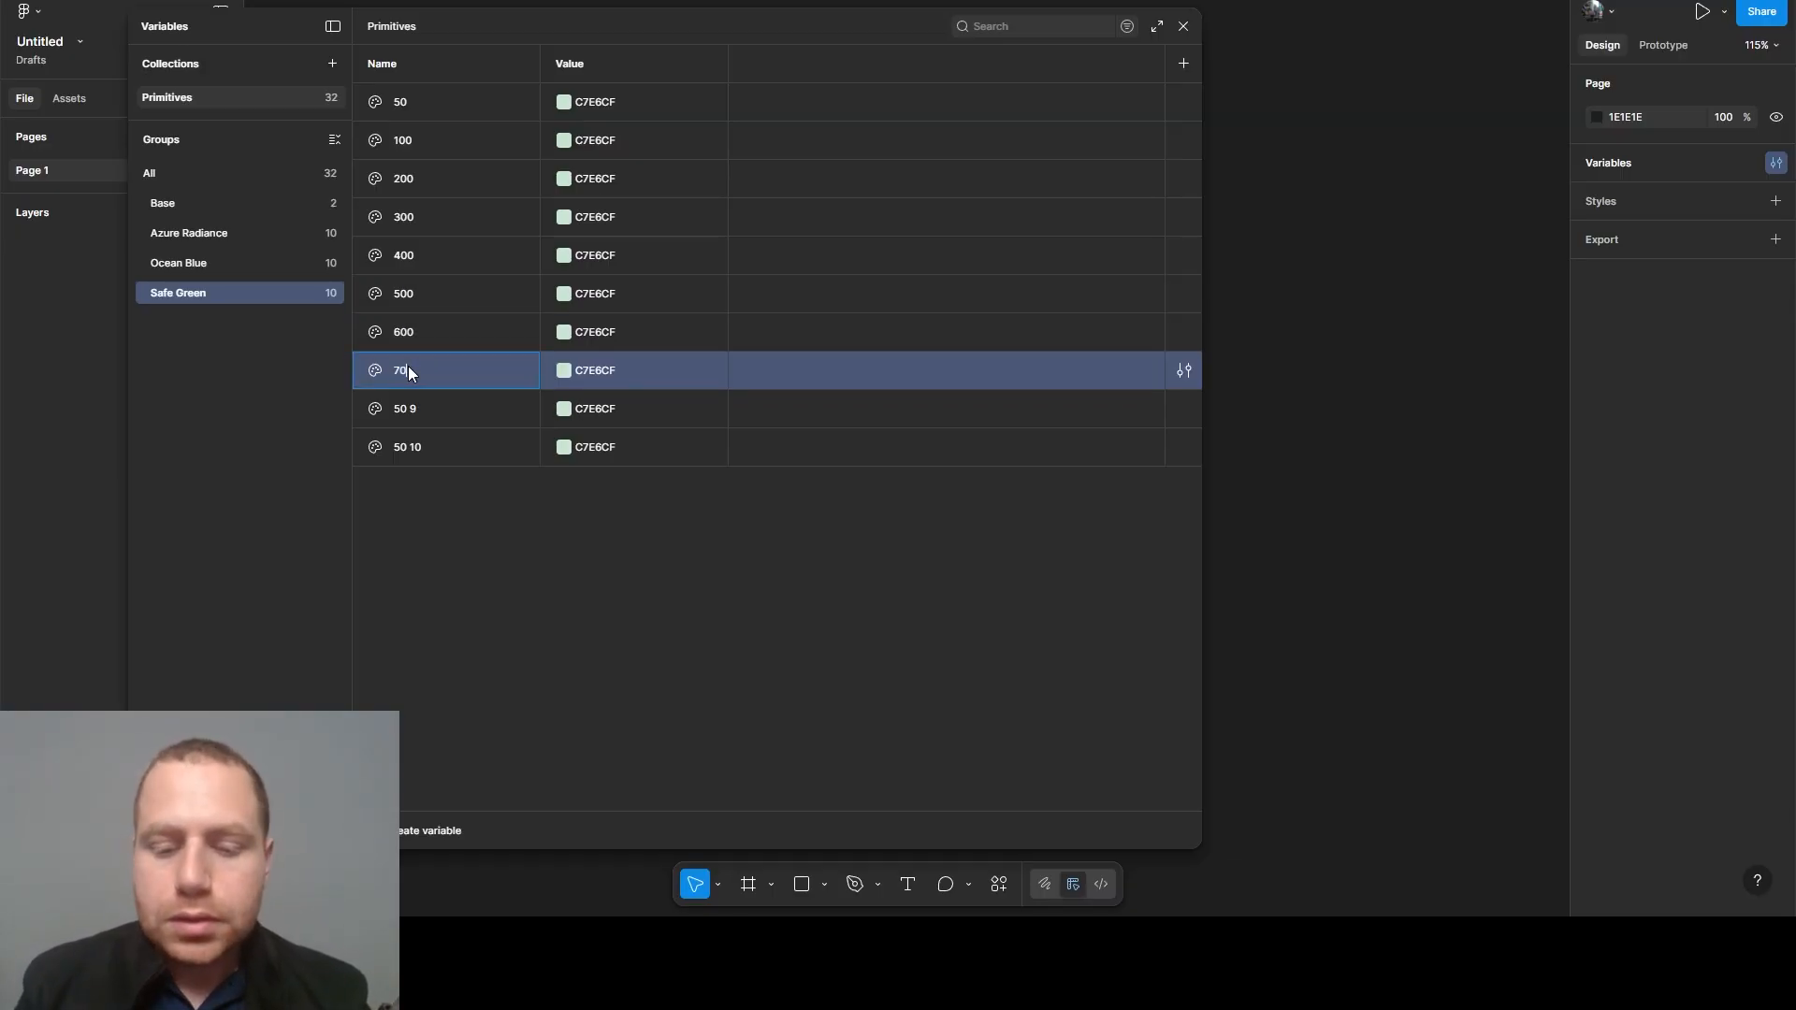
{"action": "type", "text": "0"}
{"action": "double_click", "coordinate": [408, 411]}
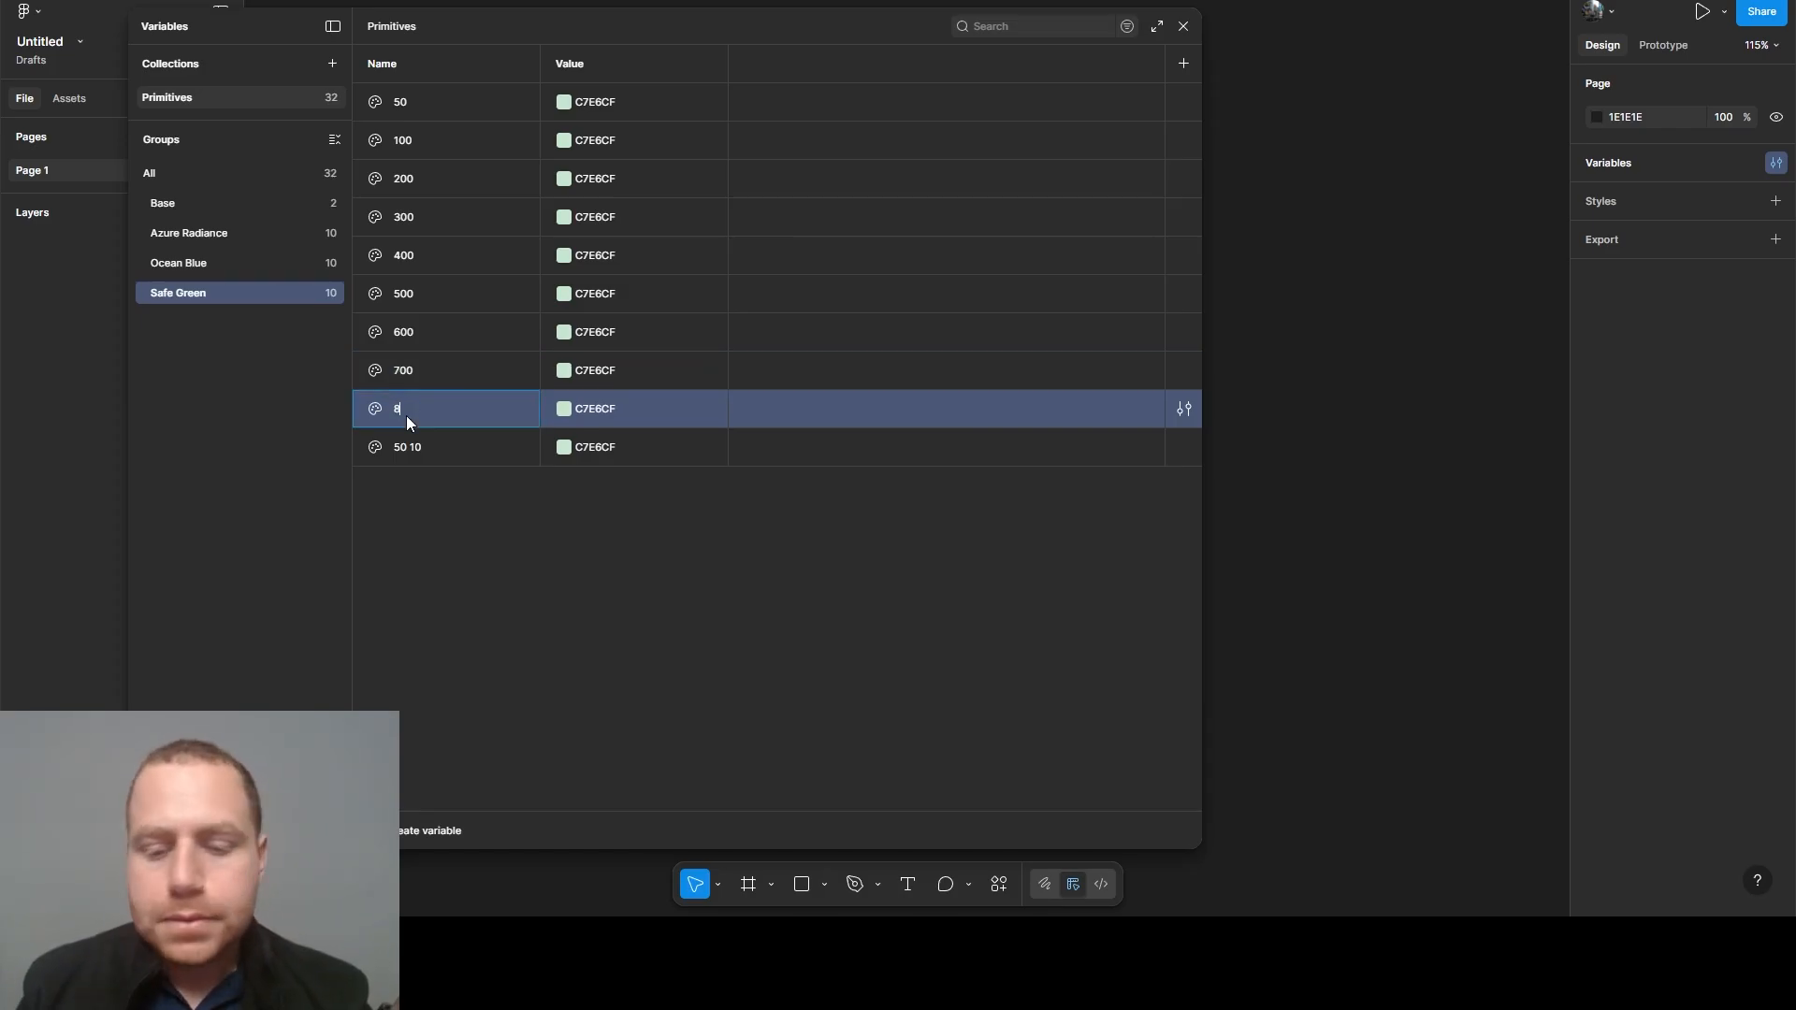
{"action": "type", "text": "800"}
{"action": "double_click", "coordinate": [402, 447]}
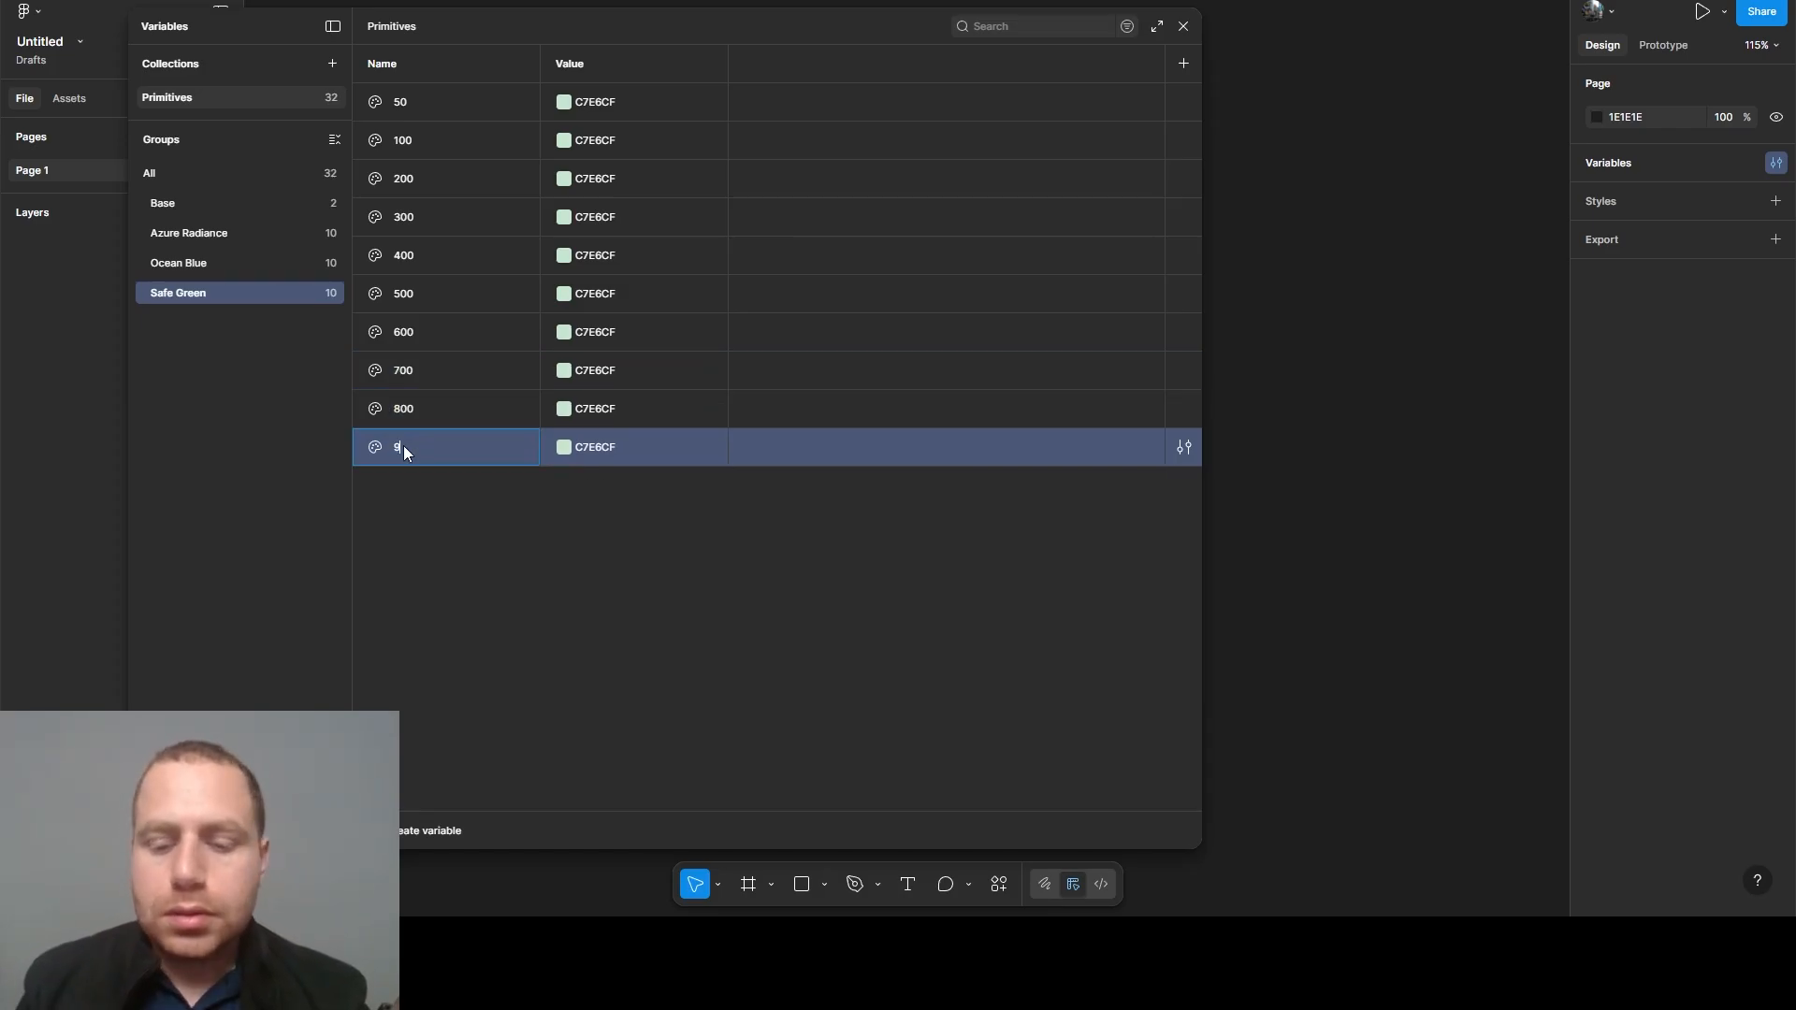
{"action": "left_click", "coordinate": [512, 678]}
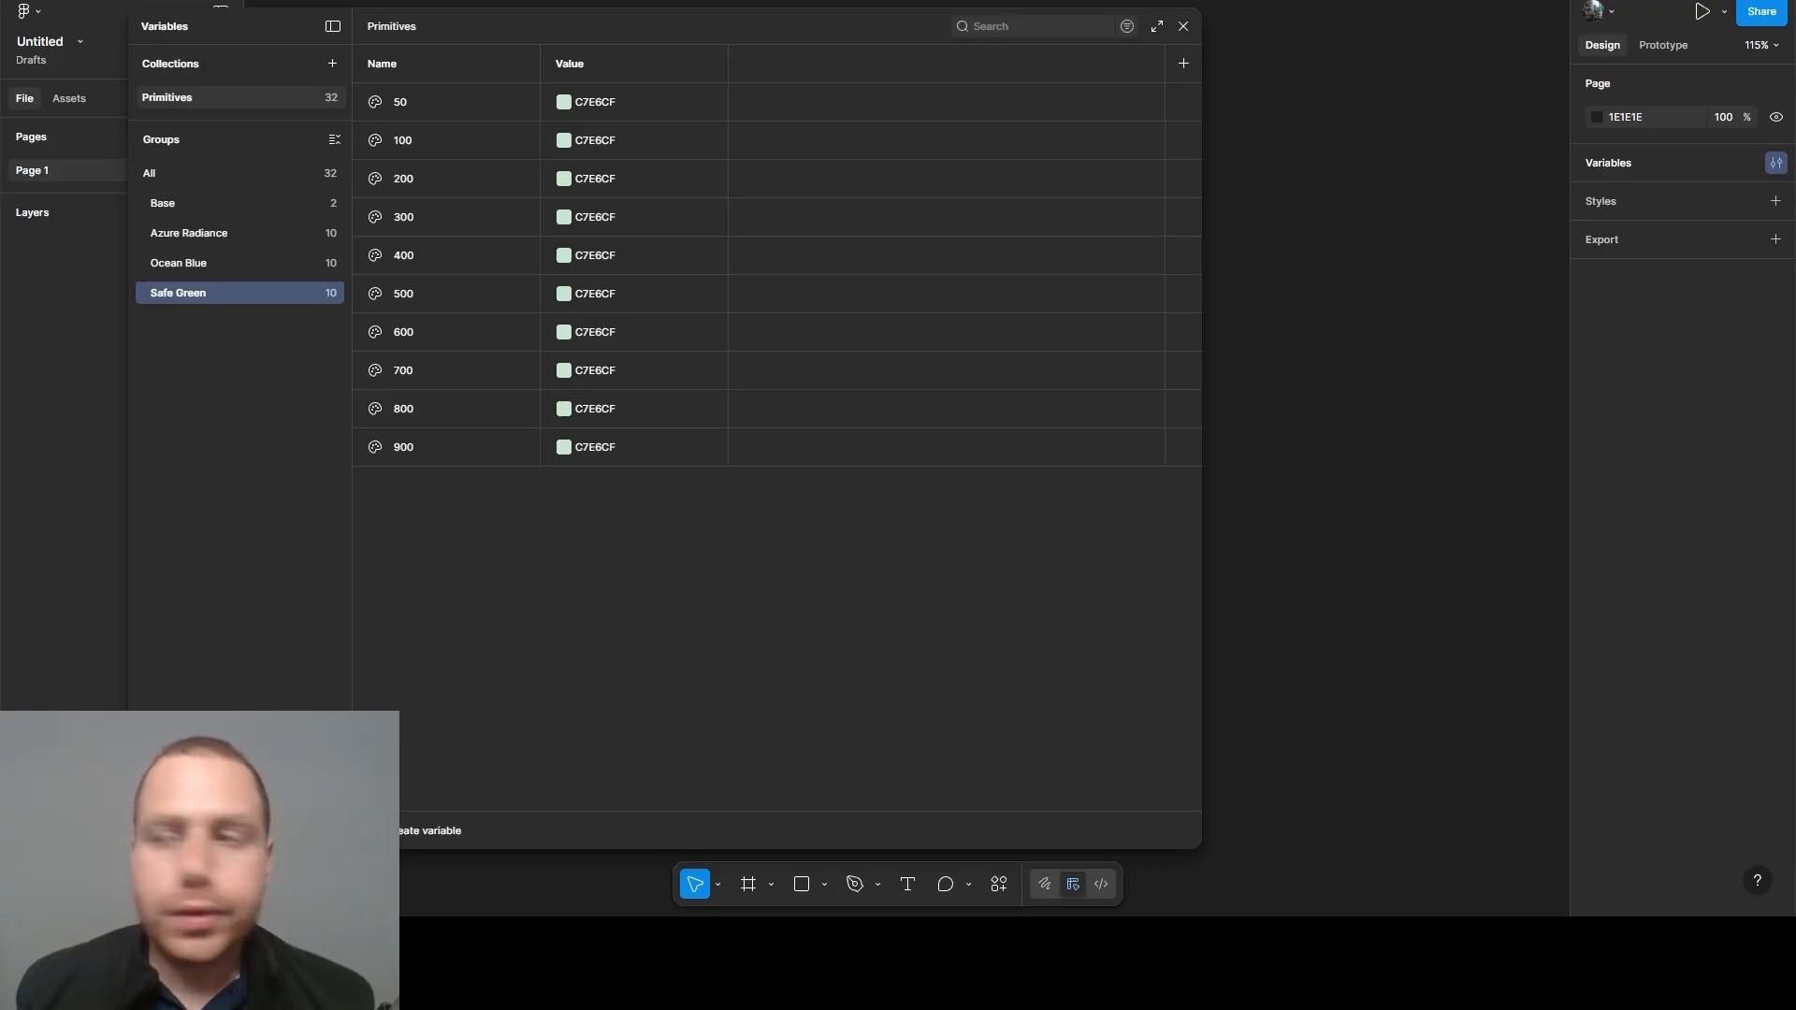
- Set the Safe Green variable values to B7DFC1 for 100, 98D1A5 for 200 and 78C389 for 300
{"action": "left_click", "coordinate": [610, 146]}
{"action": "type", "text": "B7DFC1"}
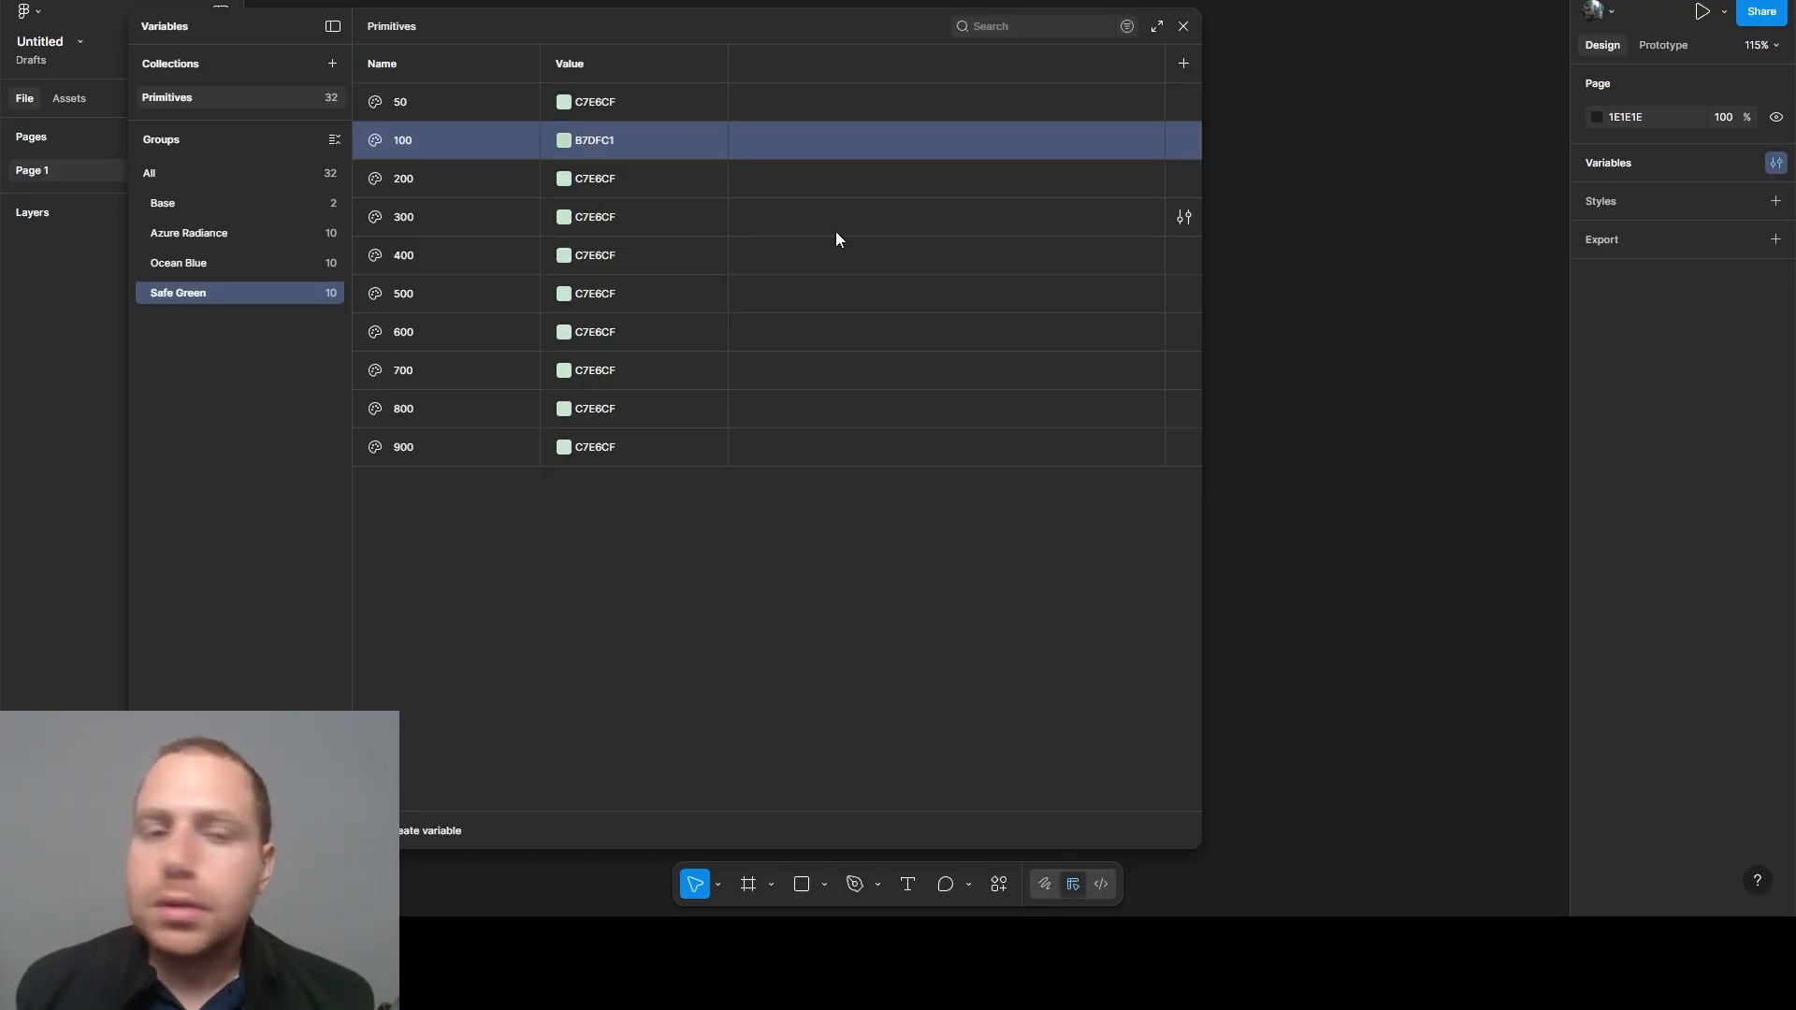
{"action": "left_click", "coordinate": [610, 187]}
{"action": "type", "text": "98D1A5"}
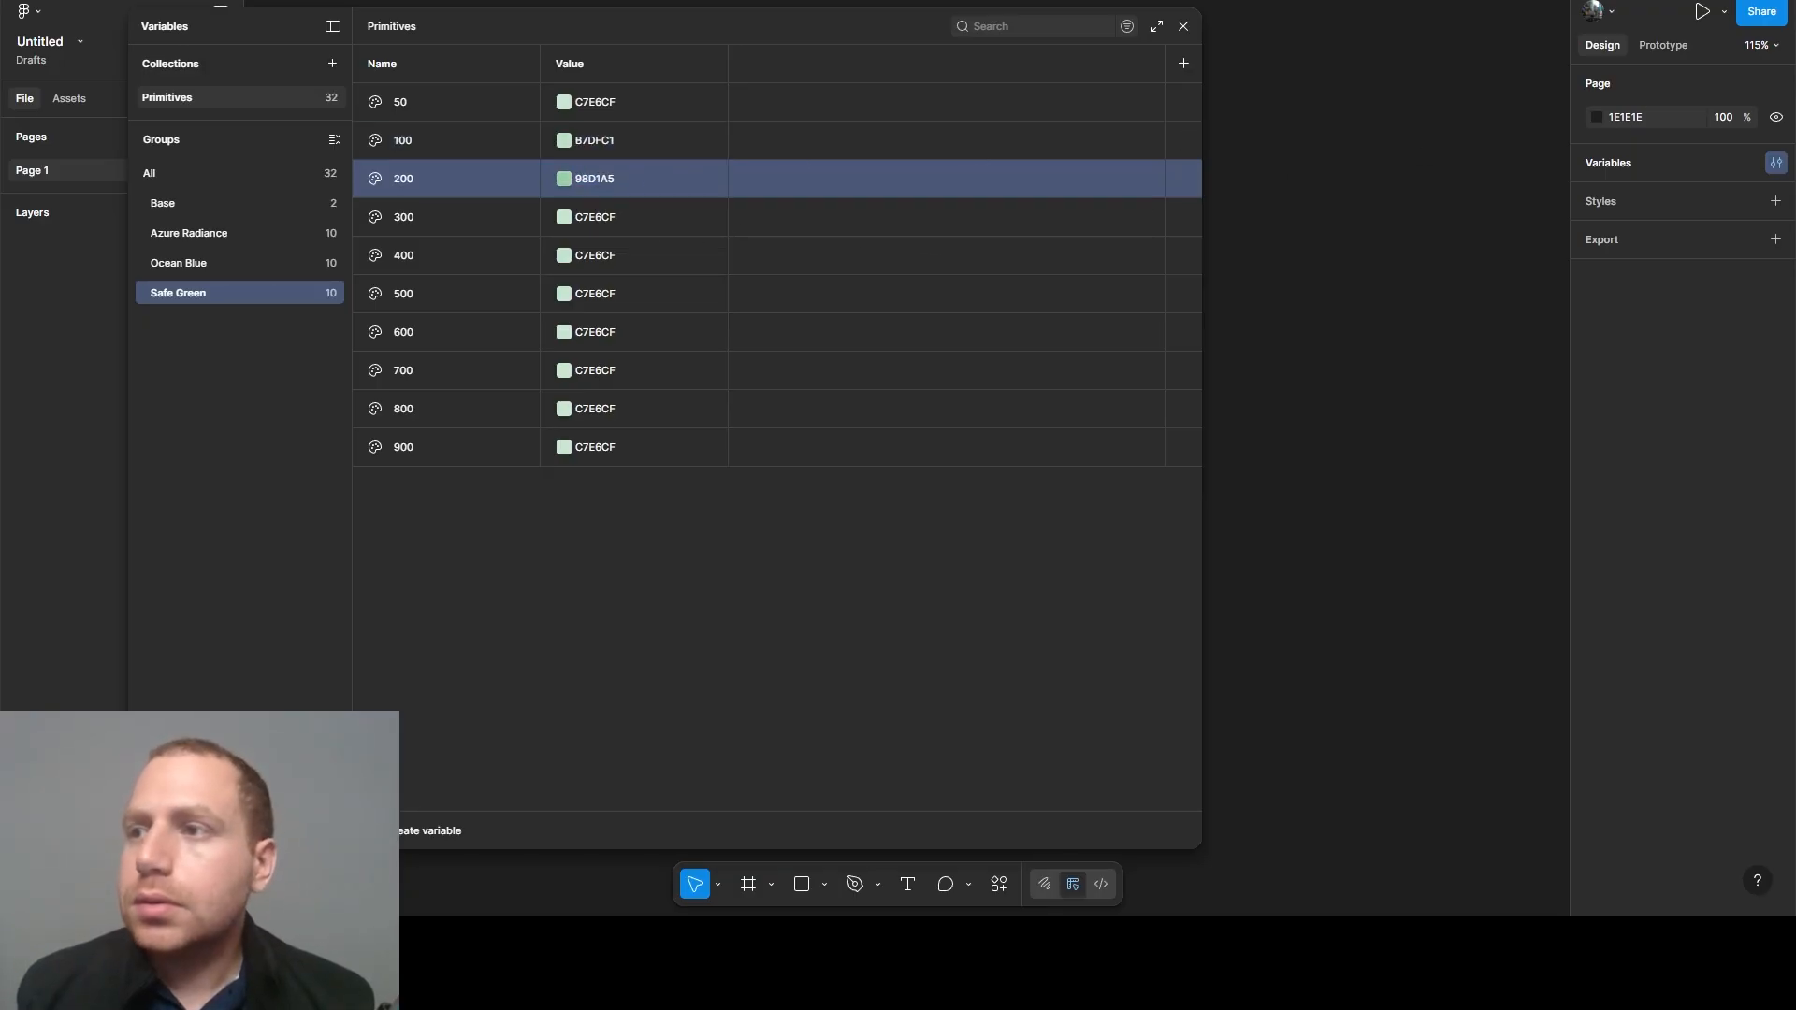
{"action": "left_click", "coordinate": [593, 220]}
{"action": "type", "text": "78C389"}
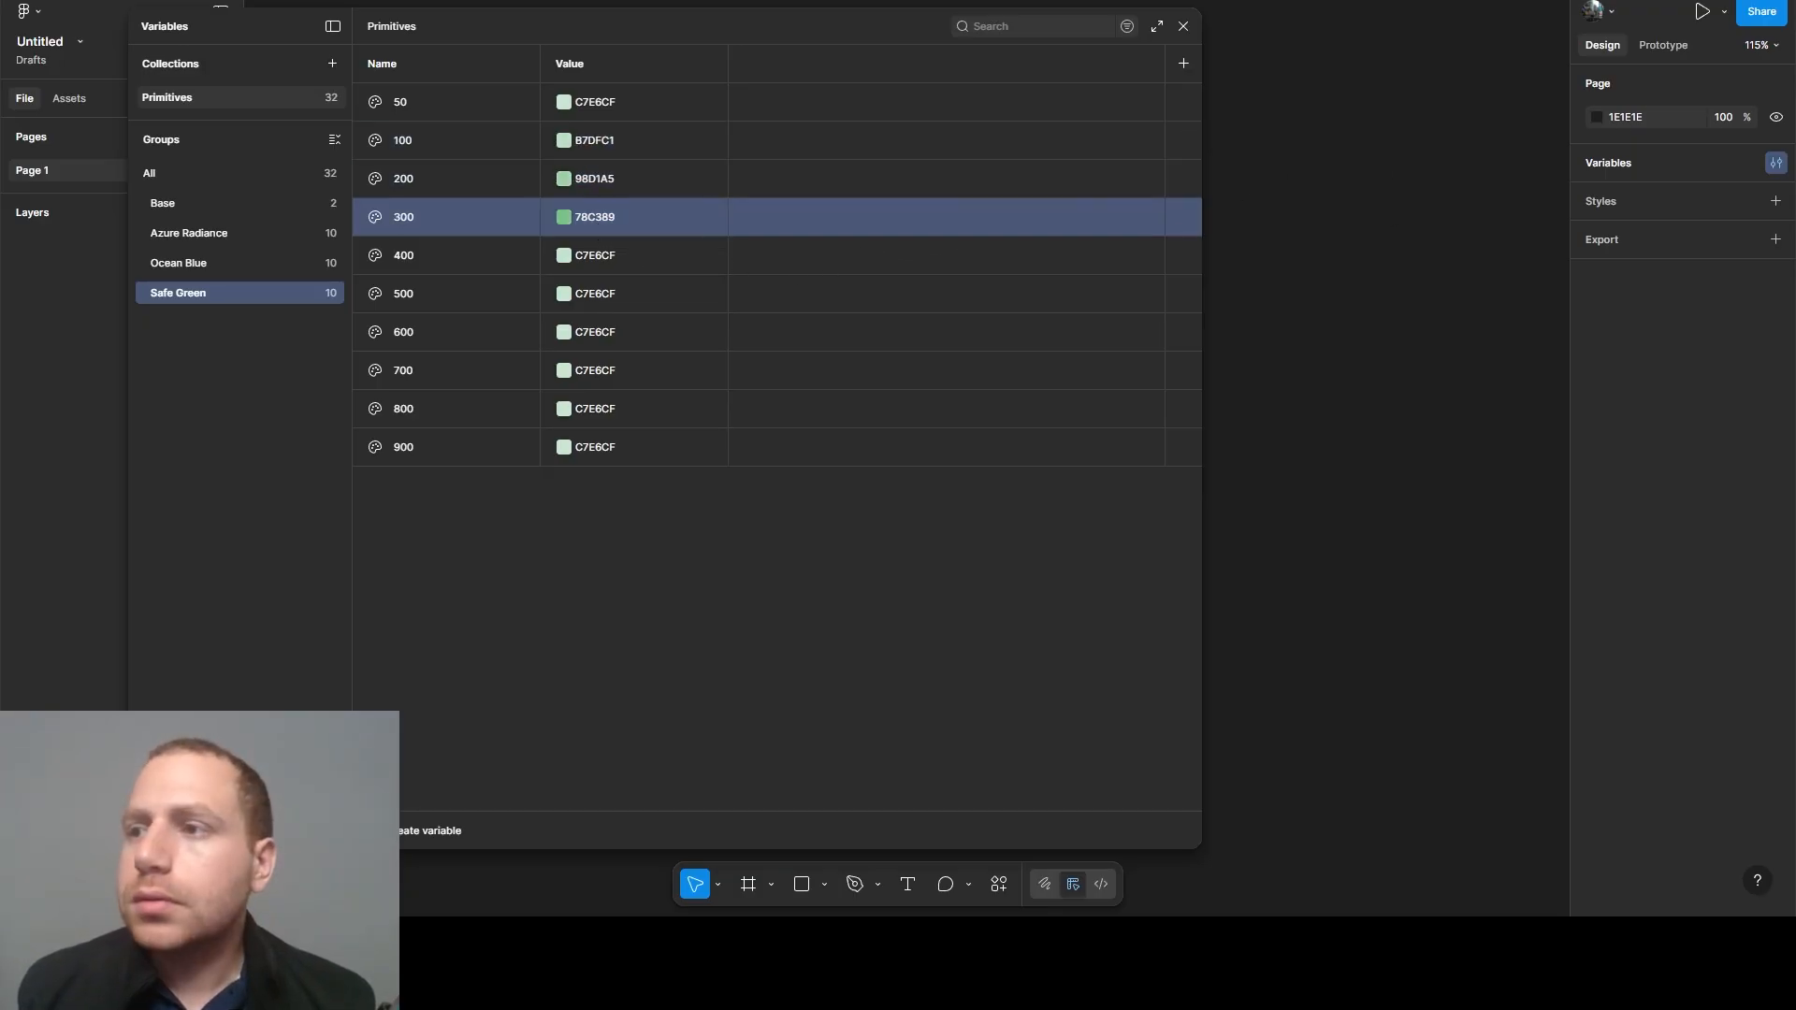
- Set the Safe Green 400 variable's value to 58B56E and the 500 variable's value to 38A752
{"action": "left_click", "coordinate": [587, 264]}
{"action": "type", "text": "58B56E"}
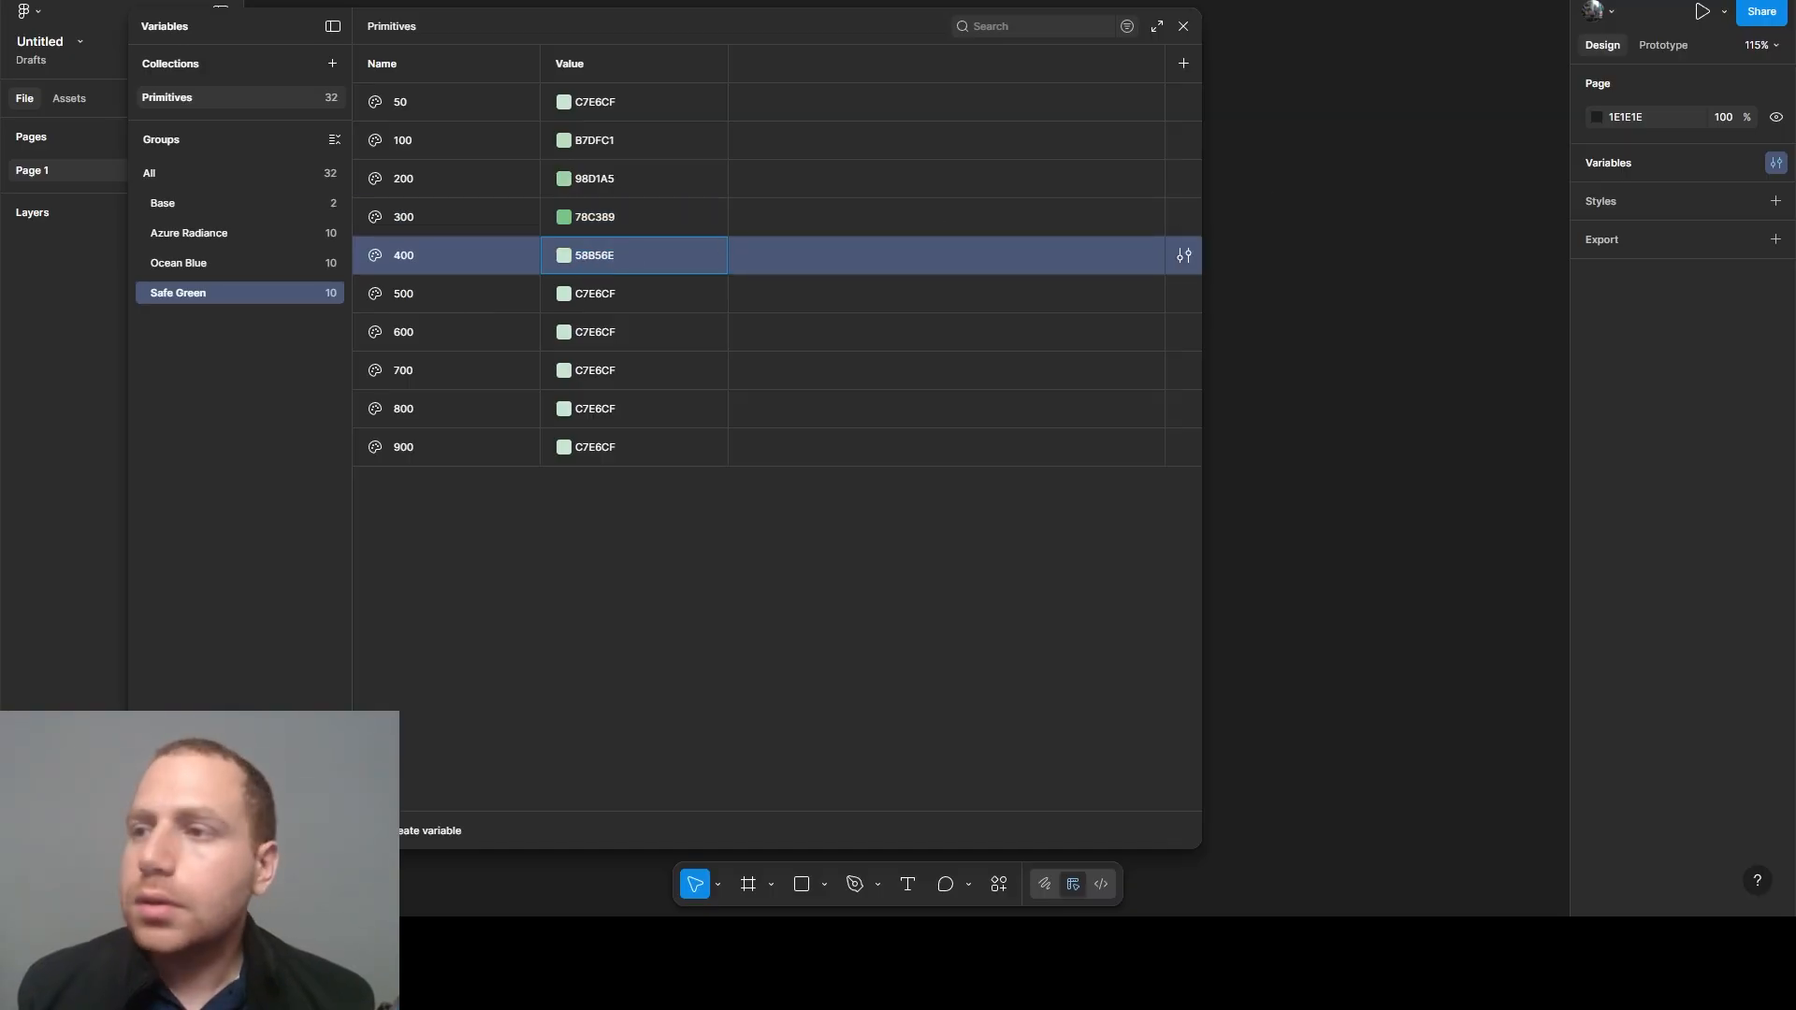
{"action": "key", "text": "Return"}
{"action": "left_click", "coordinate": [594, 296]}
{"action": "type", "text": "38A752"}
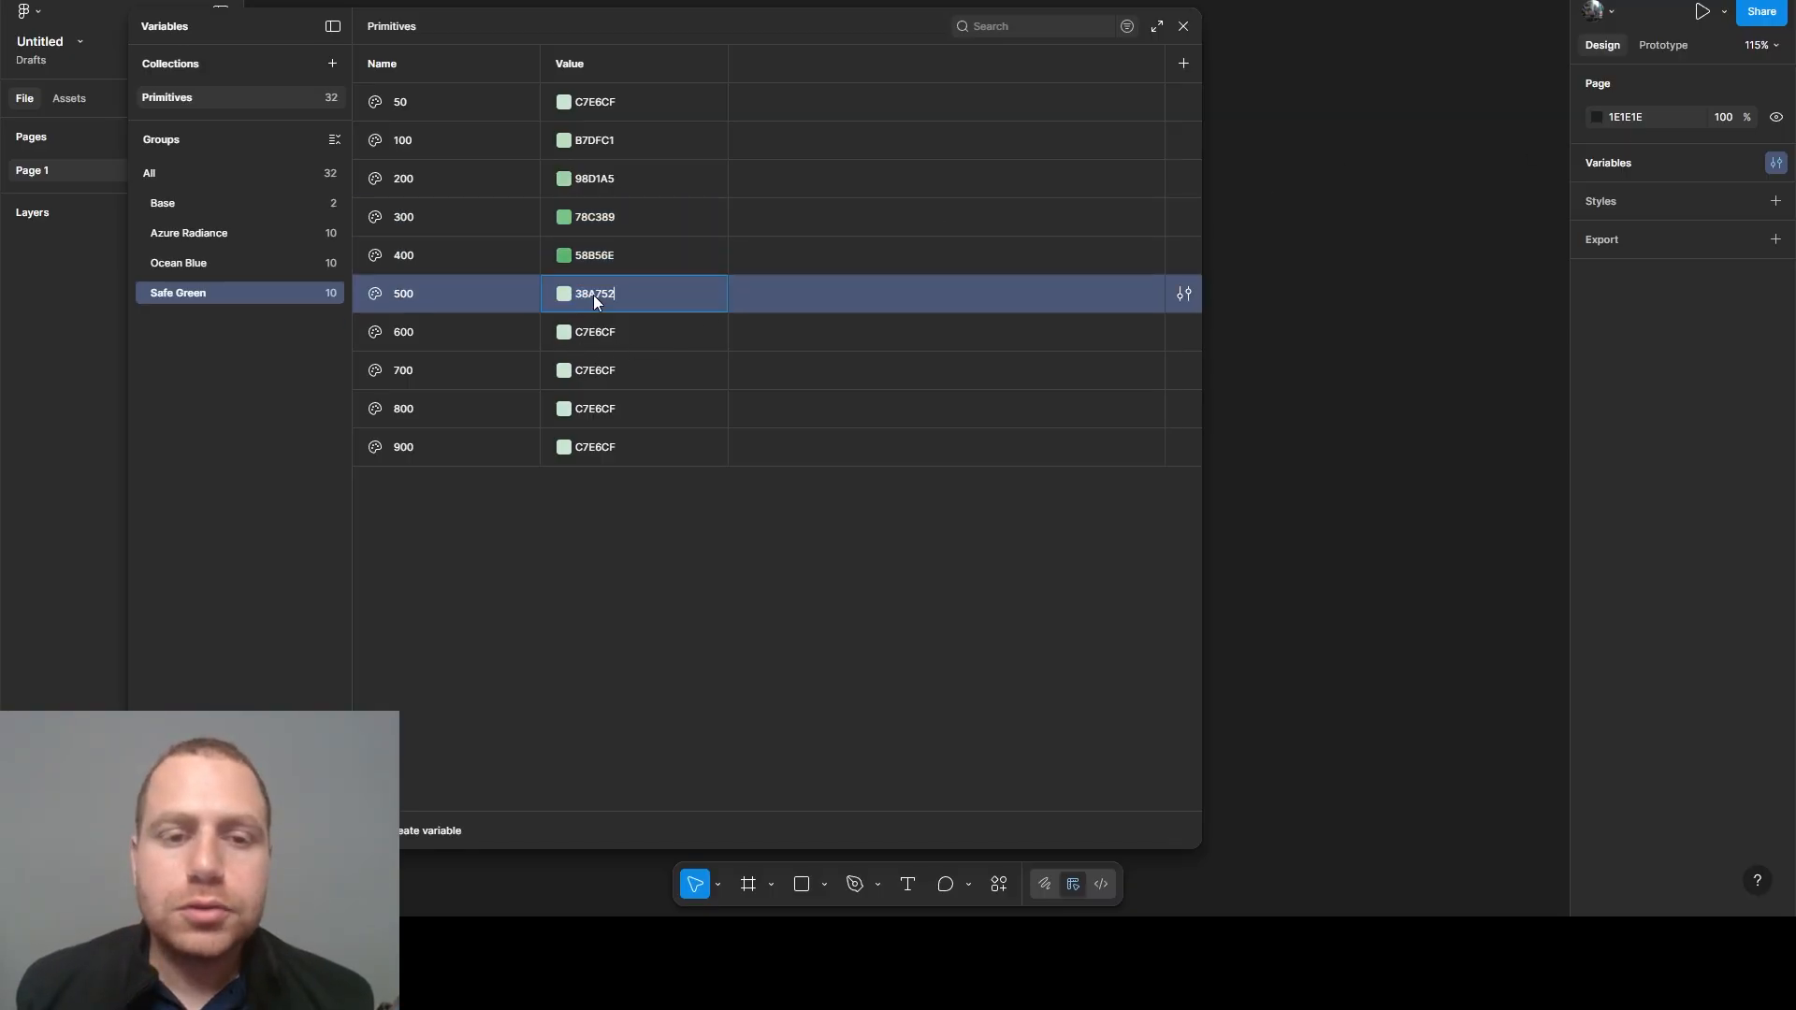
{"action": "key", "text": "Return"}
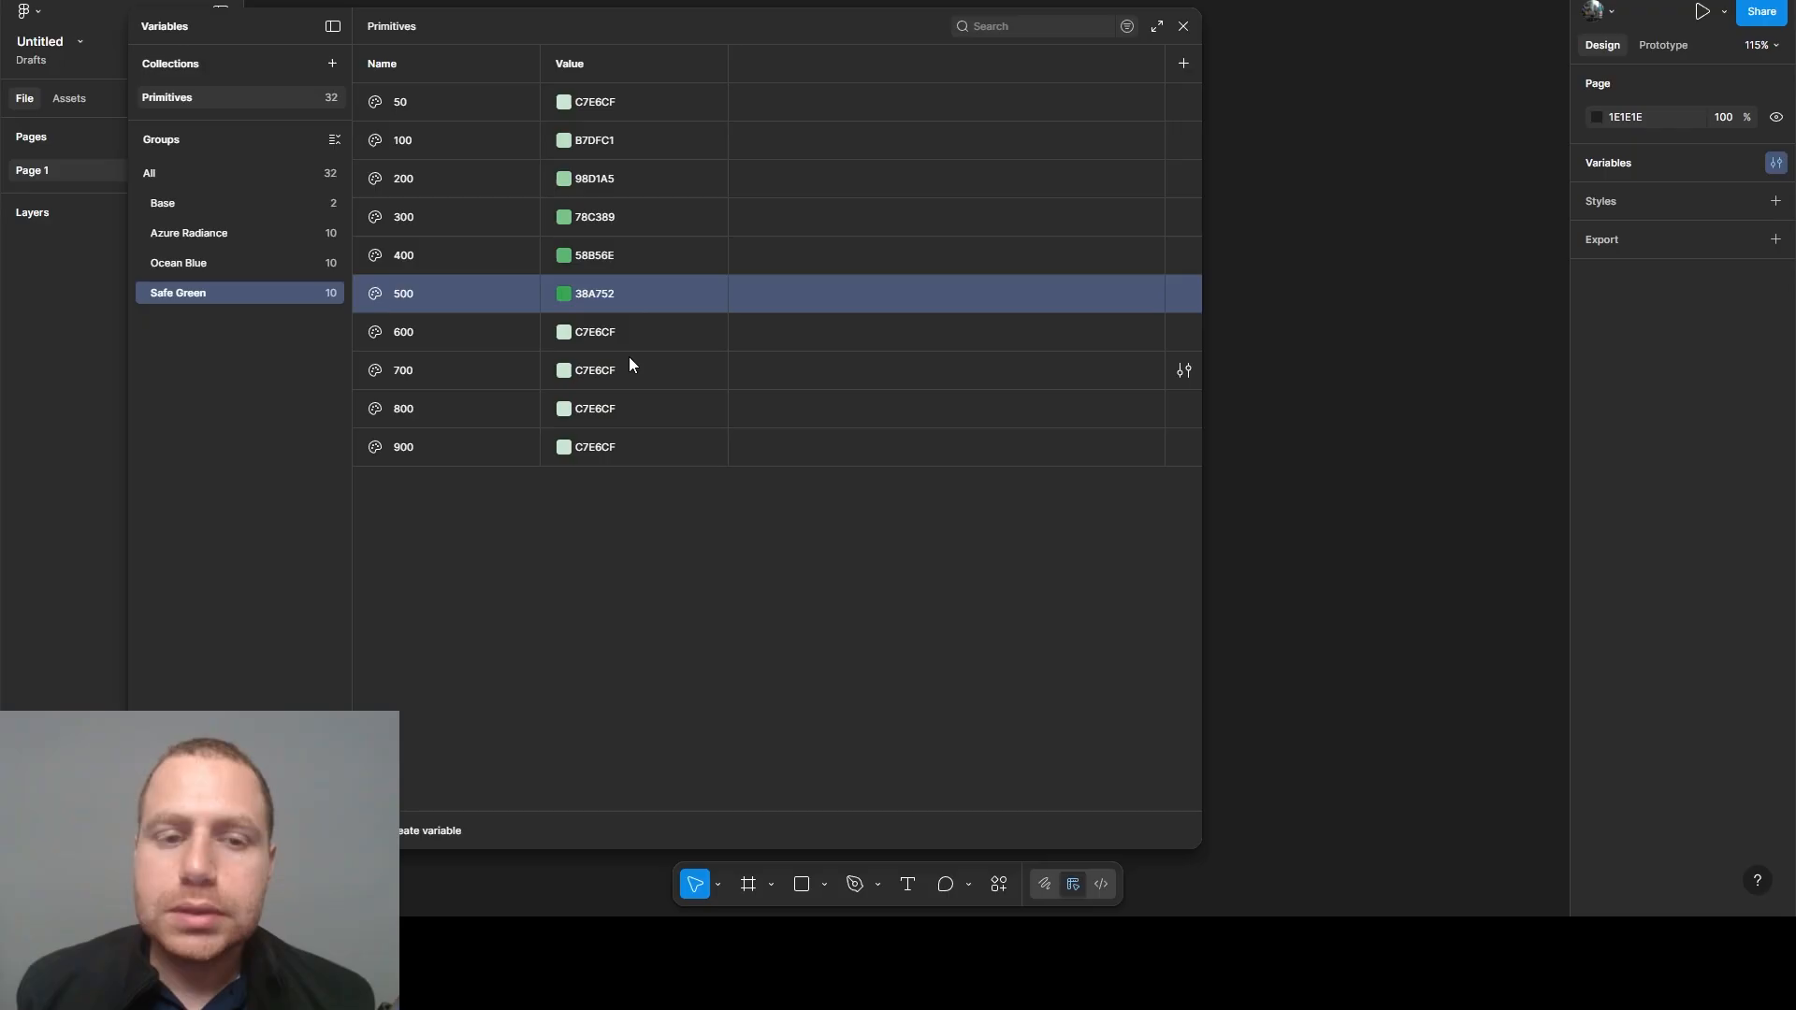
- Set the Safe Green 600 variable's value to 2F8C45 and the 700 variable's value to 267238
{"action": "left_click", "coordinate": [603, 331]}
{"action": "key", "text": "Return"}
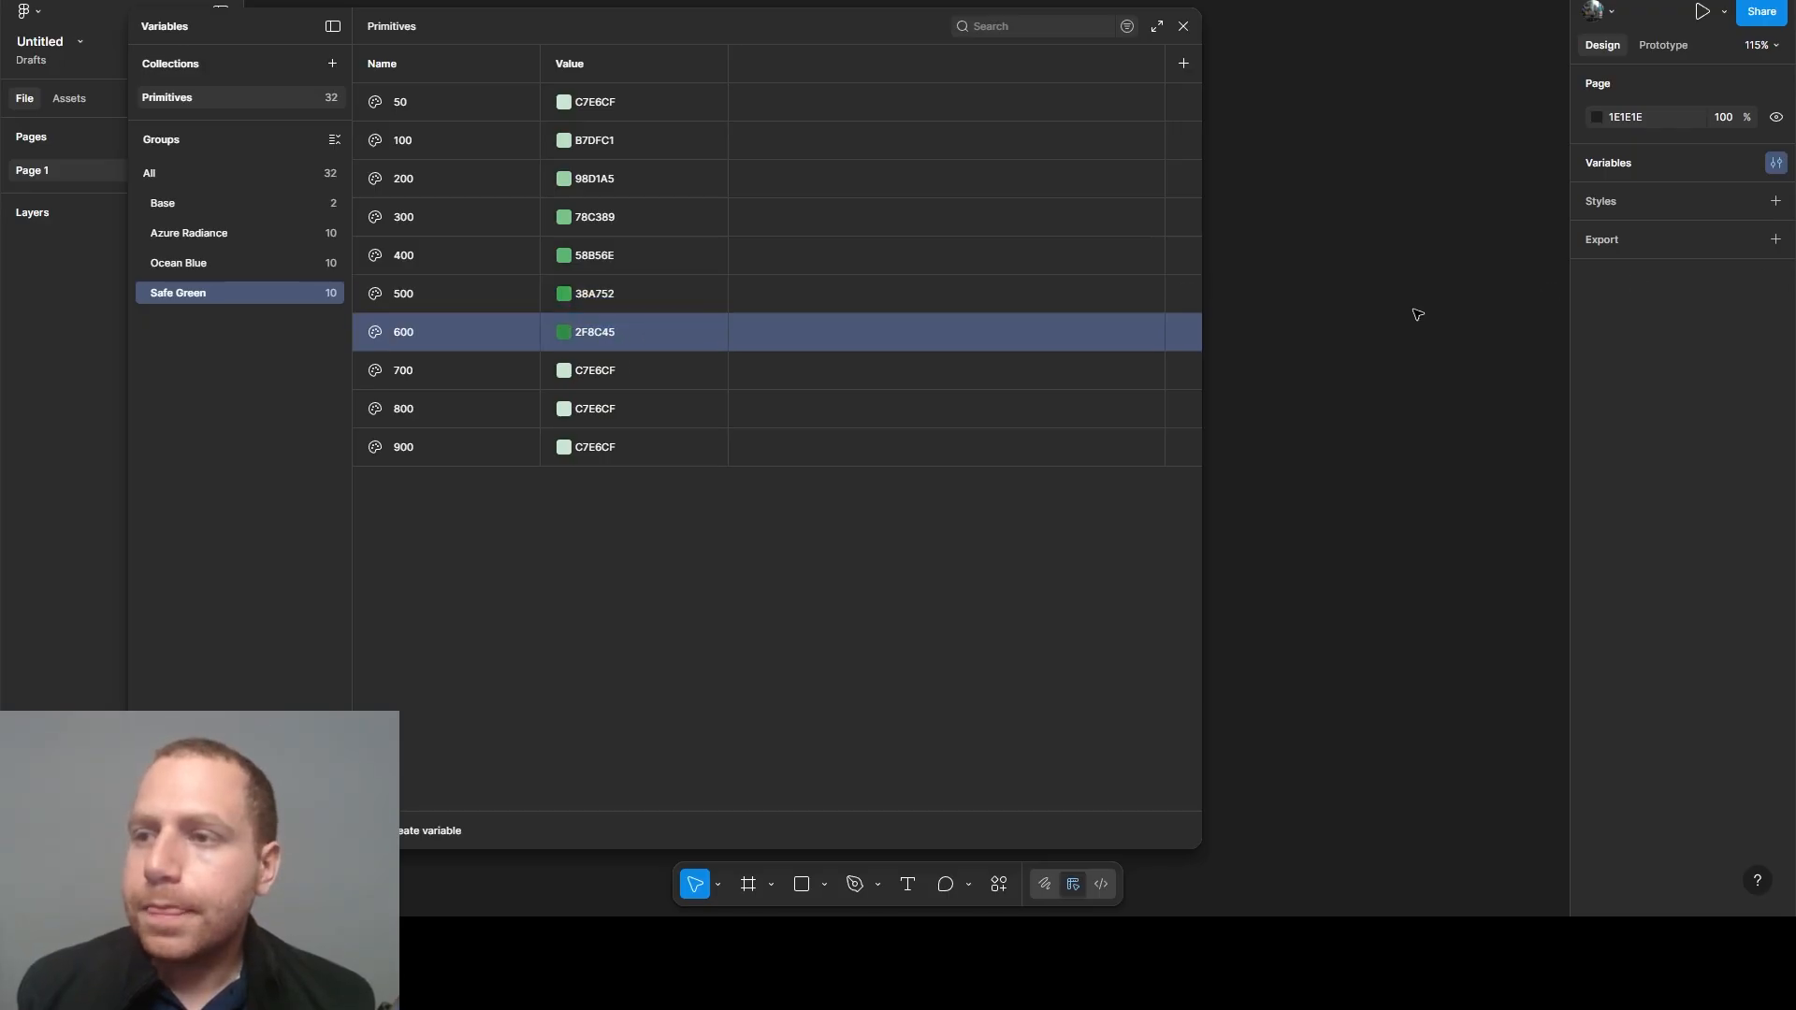
{"action": "left_click", "coordinate": [722, 361]}
{"action": "type", "text": "267238"}
{"action": "key", "text": "Return"}
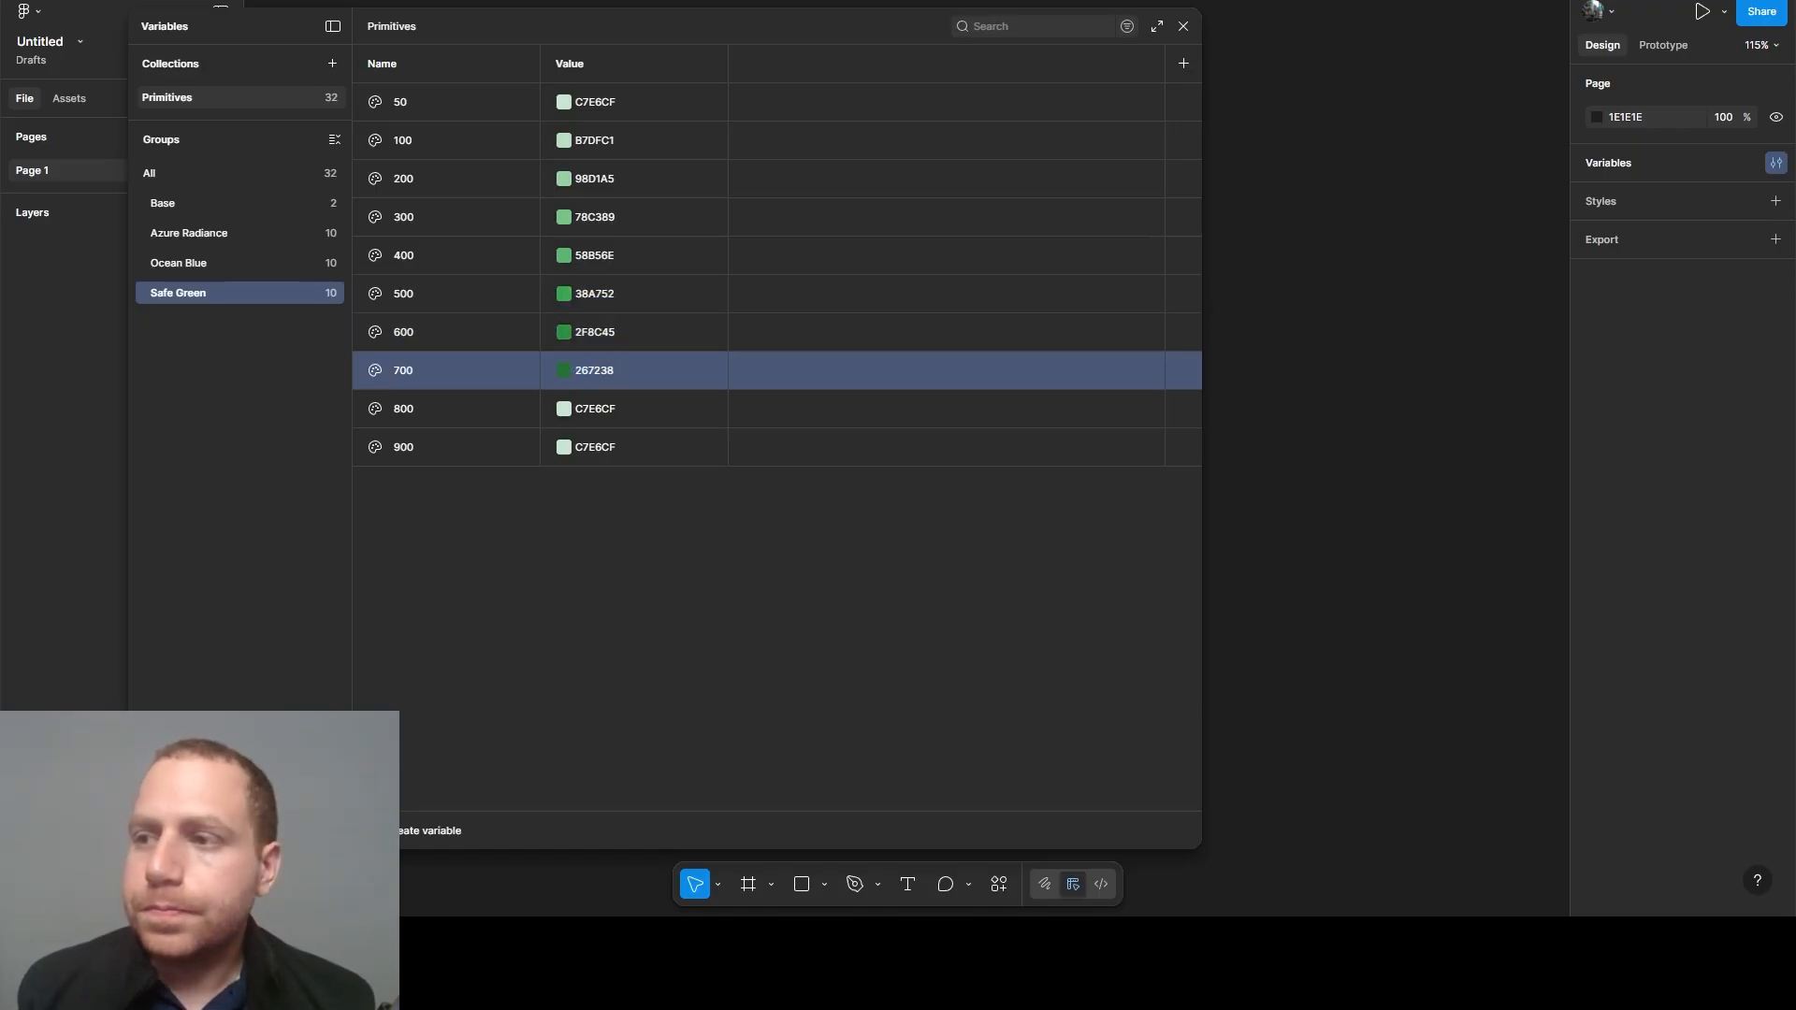
- Set the Safe Green 800 variable's value to 1D572B and the 900 variable's value to 143C1E
{"action": "left_click", "coordinate": [585, 406]}
{"action": "type", "text": "1D572B"}
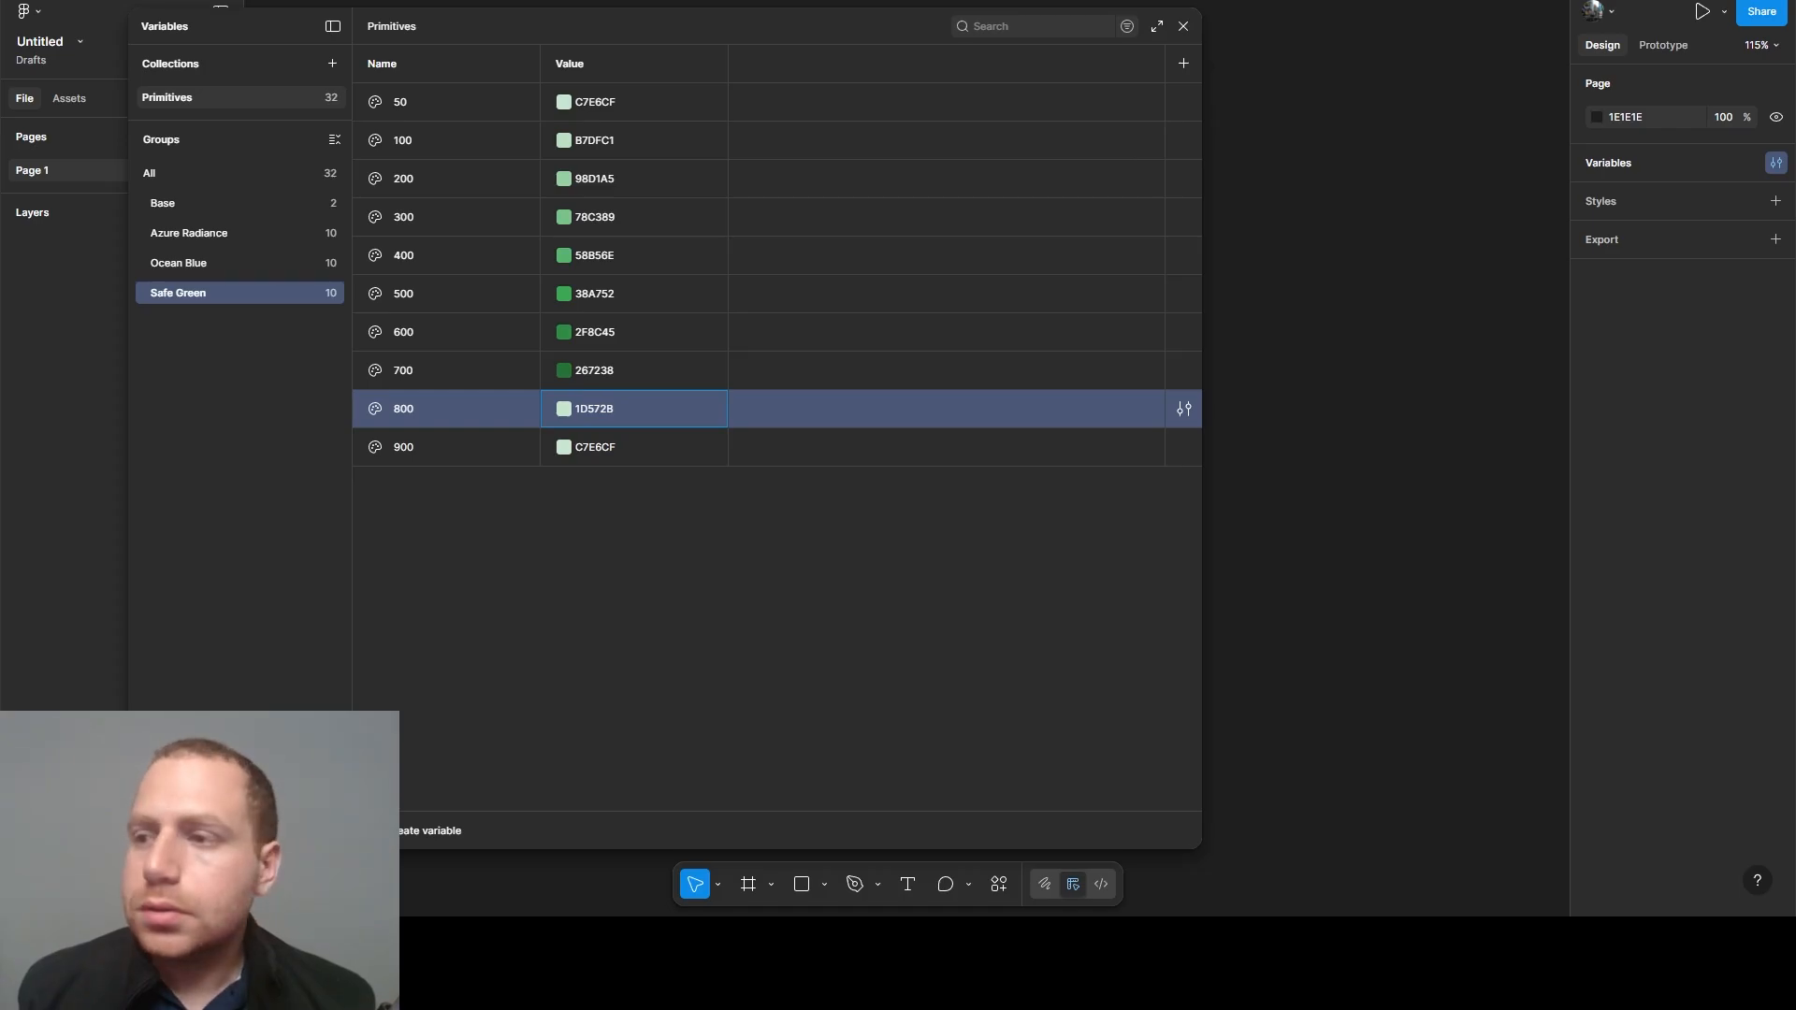
{"action": "key", "text": "Return"}
{"action": "left_click", "coordinate": [585, 457]}
{"action": "type", "text": "143C1E"}
{"action": "key", "text": "Return"}
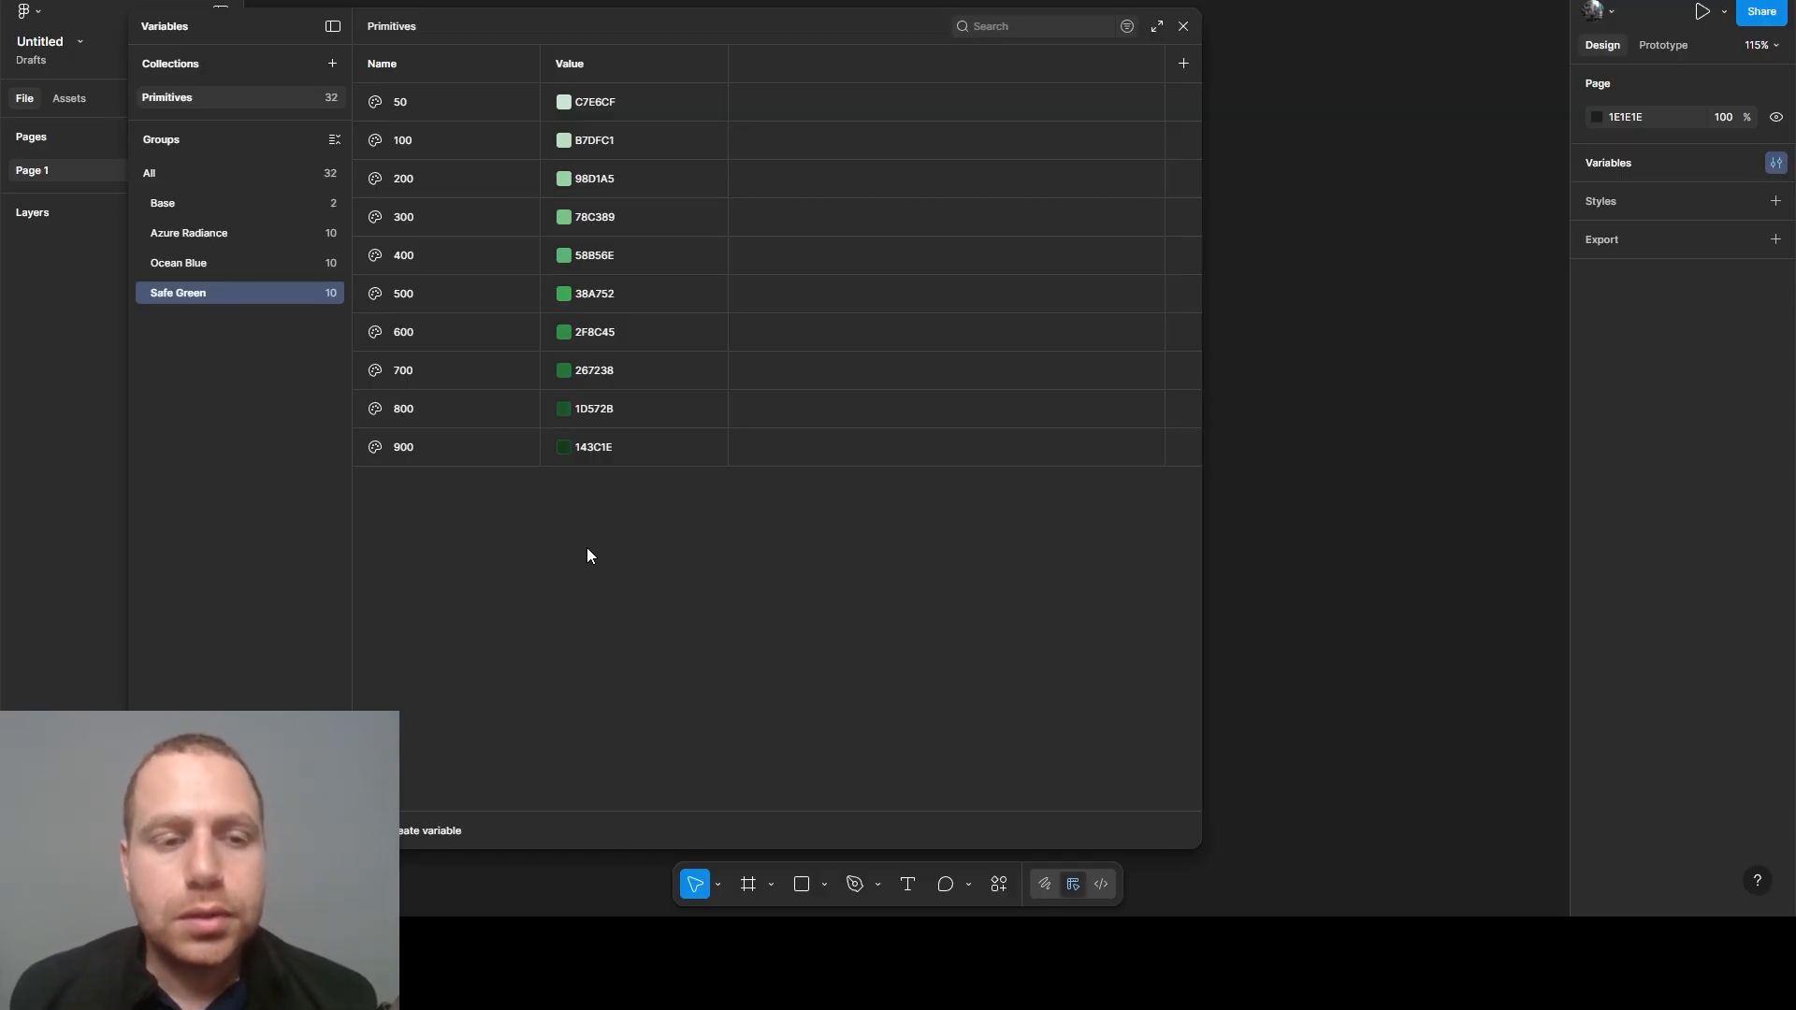
- Duplicate the Safe Green variable group in the Primitives collection
{"action": "right_click", "coordinate": [172, 290]}
{"action": "left_click", "coordinate": [221, 334]}
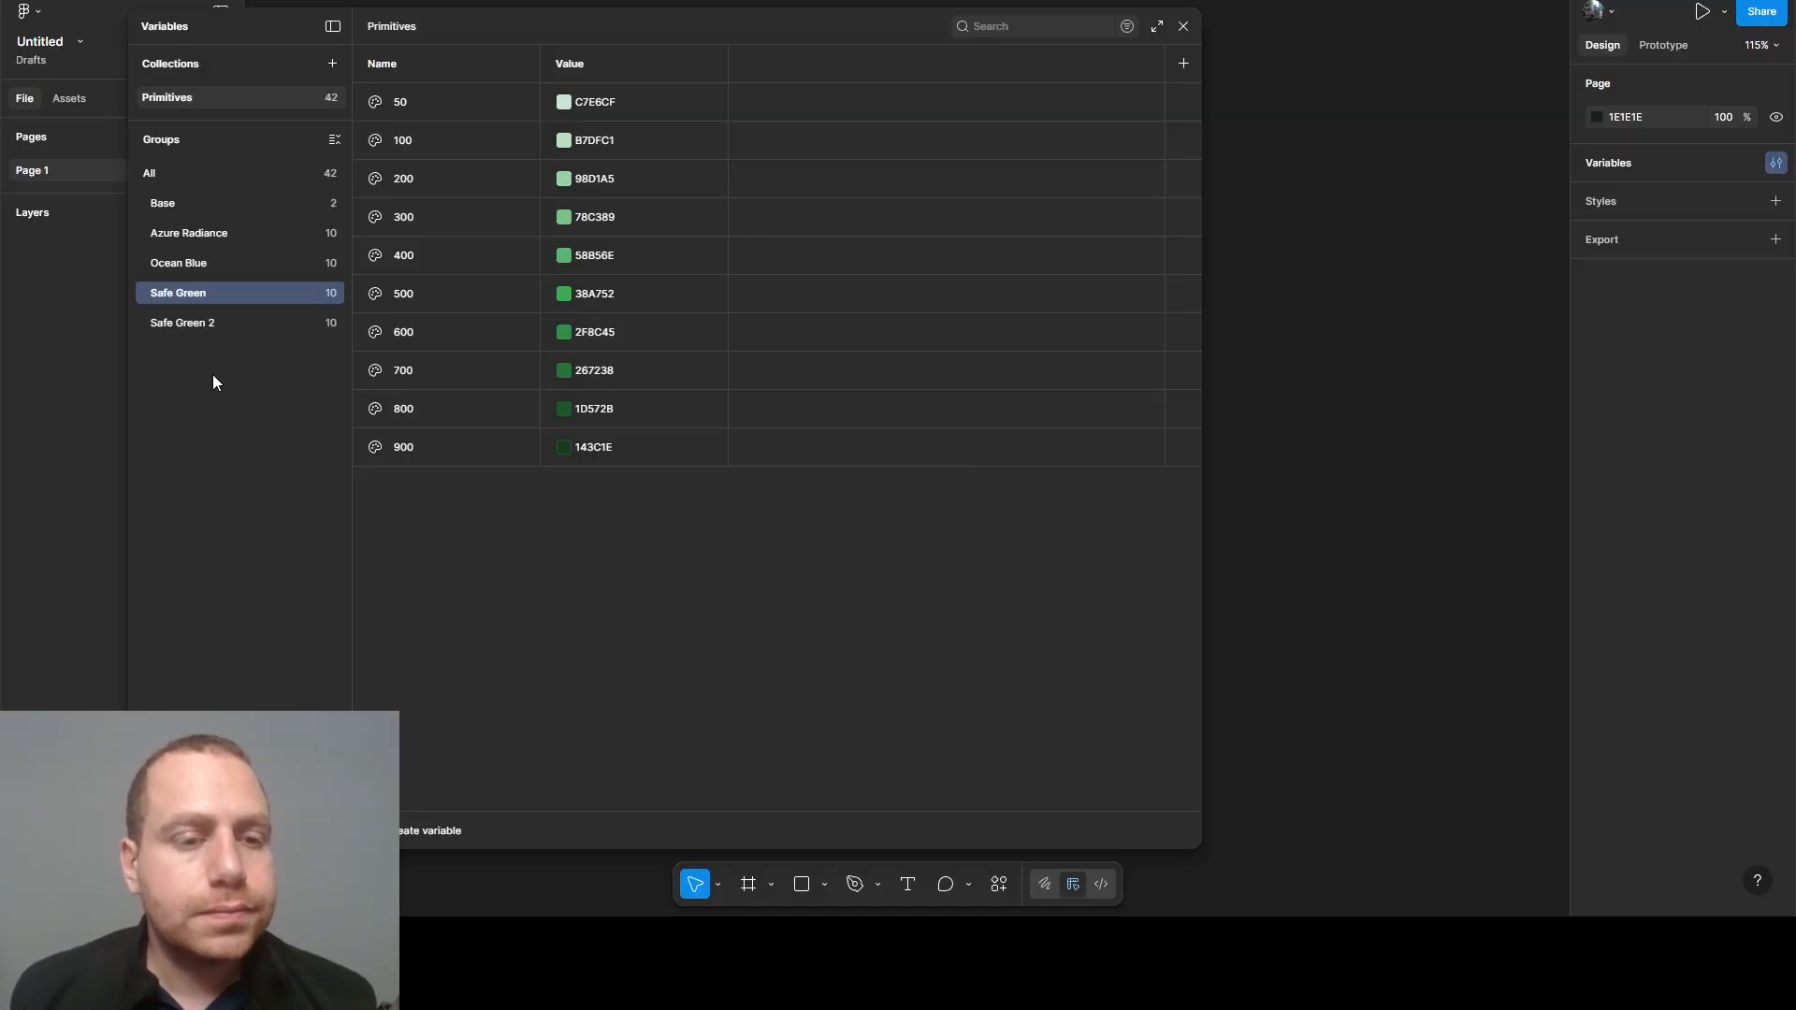
- Rename the duplicated Safe Green 2 variable group as Hot Rod Red
{"action": "left_click", "coordinate": [196, 323]}
{"action": "double_click", "coordinate": [194, 322]}
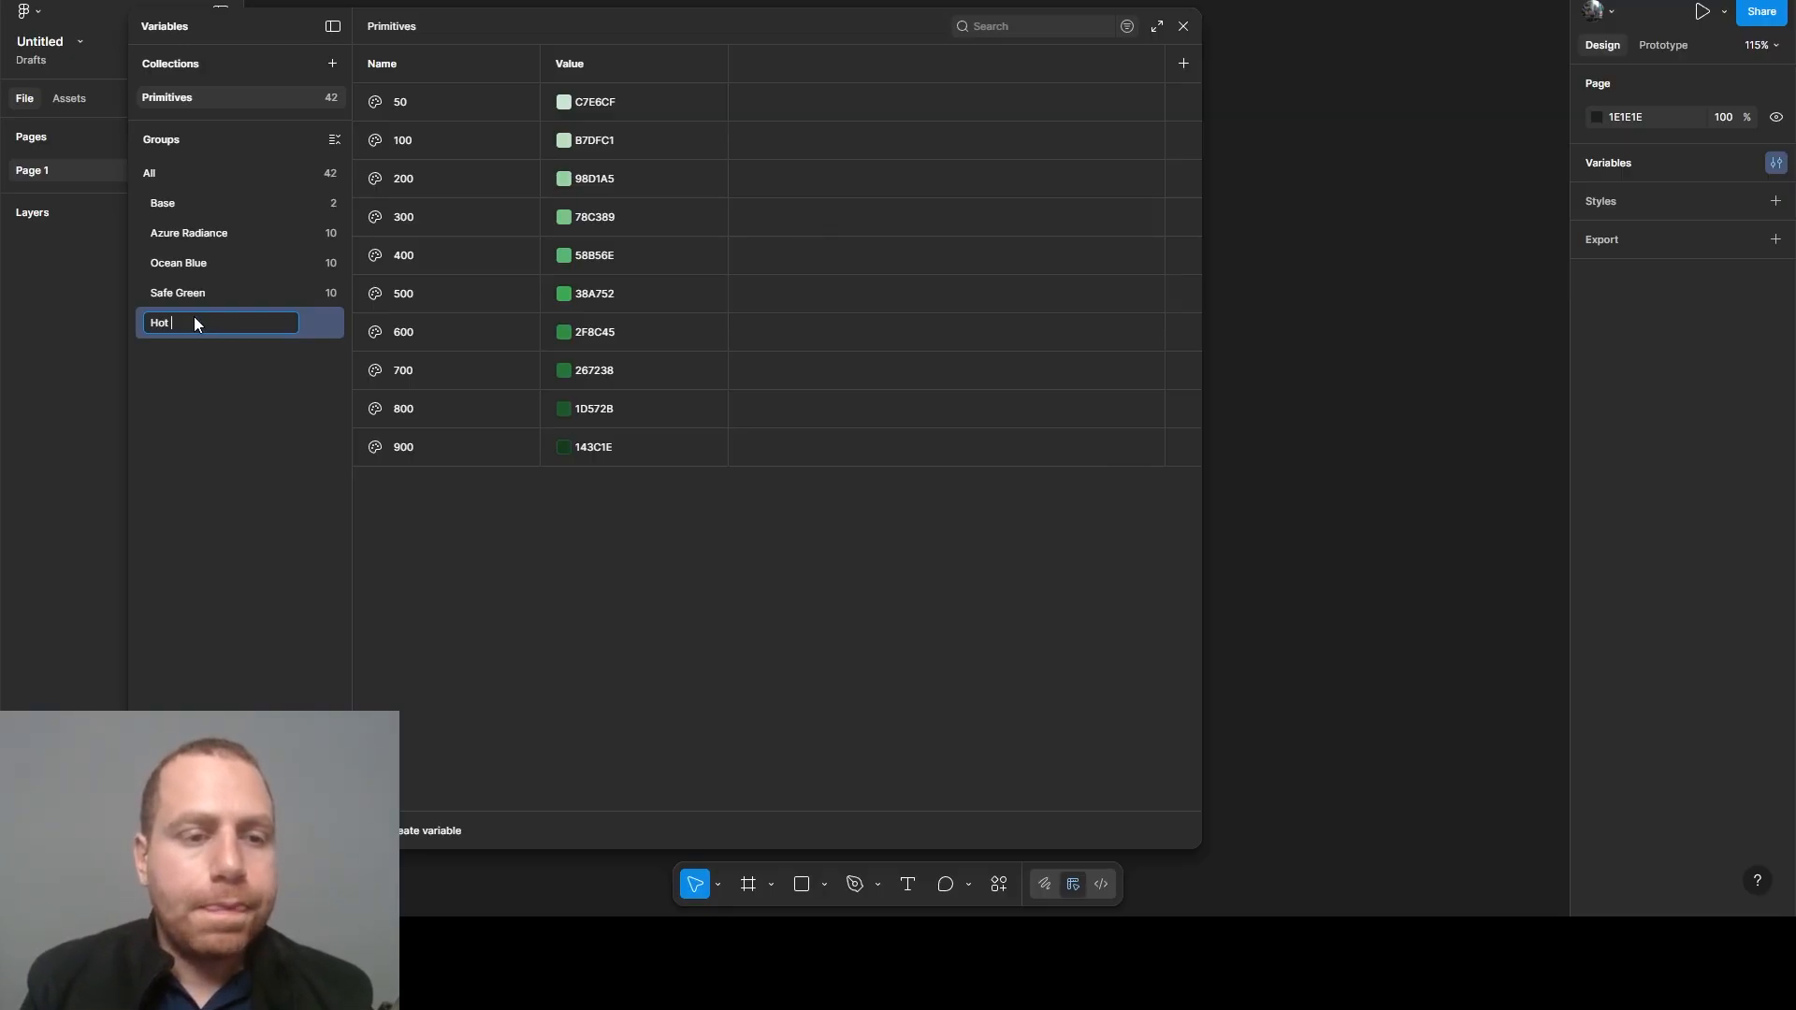
{"action": "type", "text": "Hot Rod Red"}
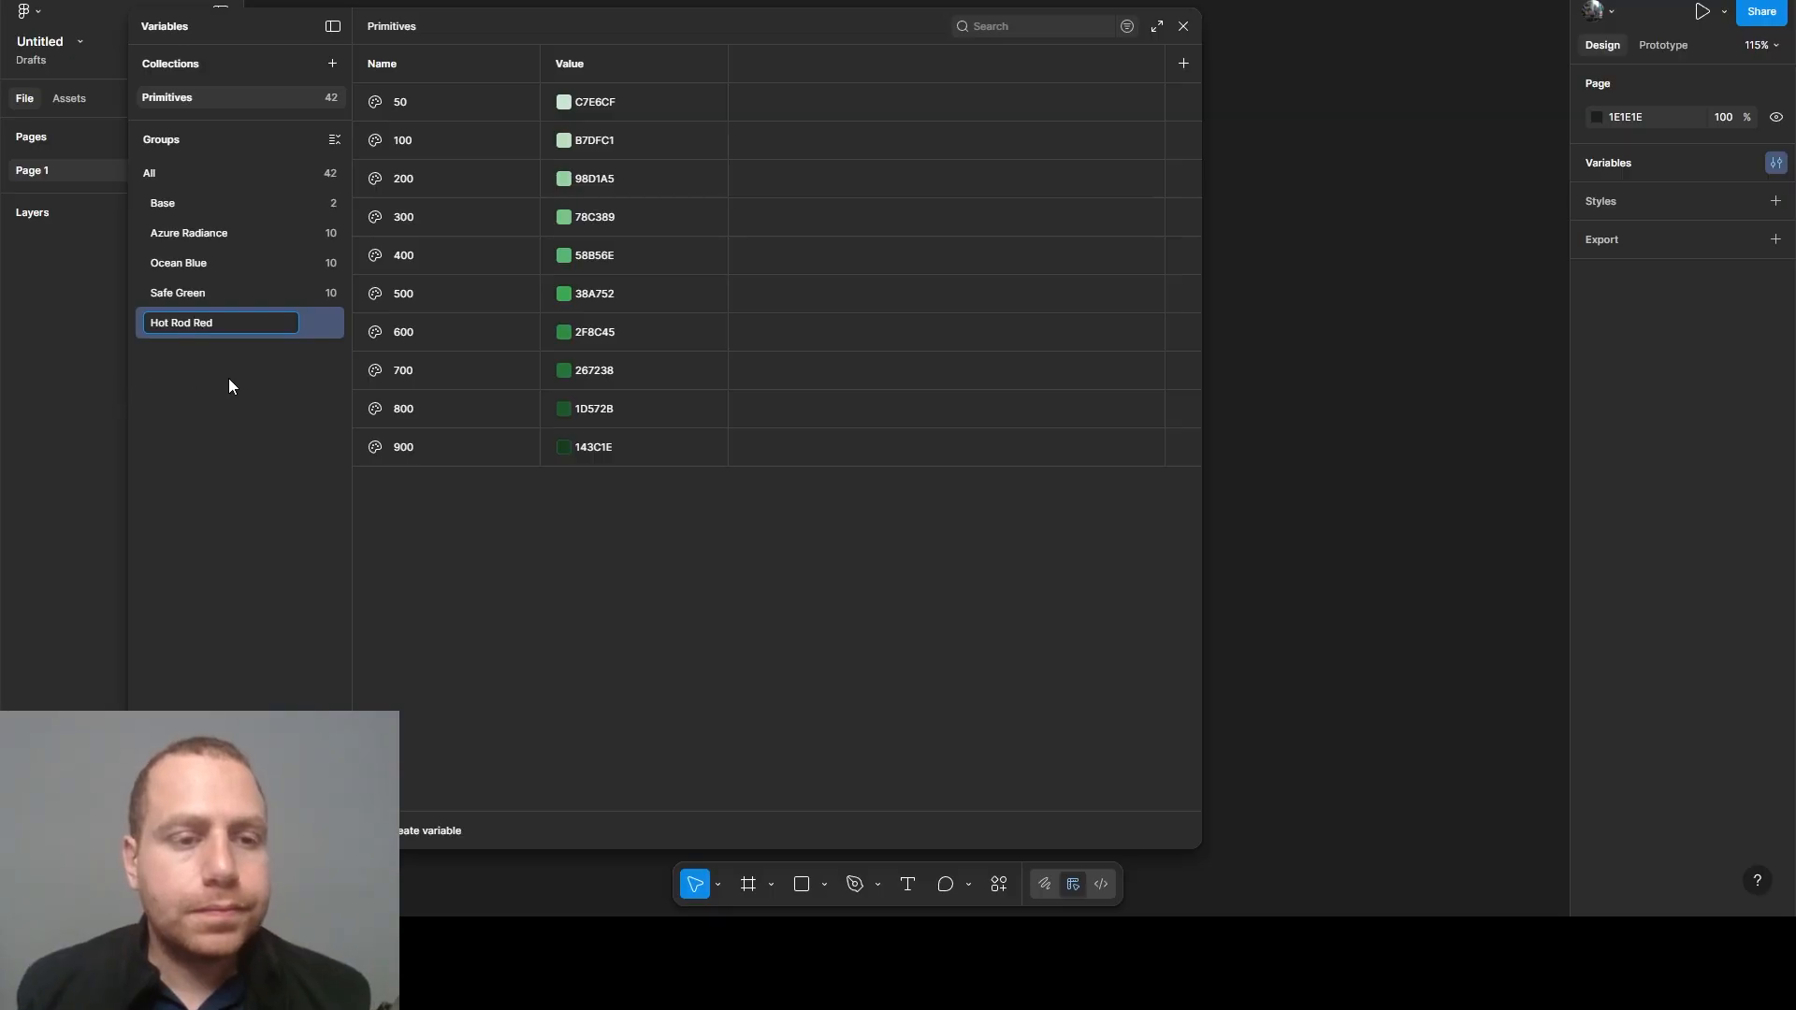
{"action": "key", "text": "Return"}
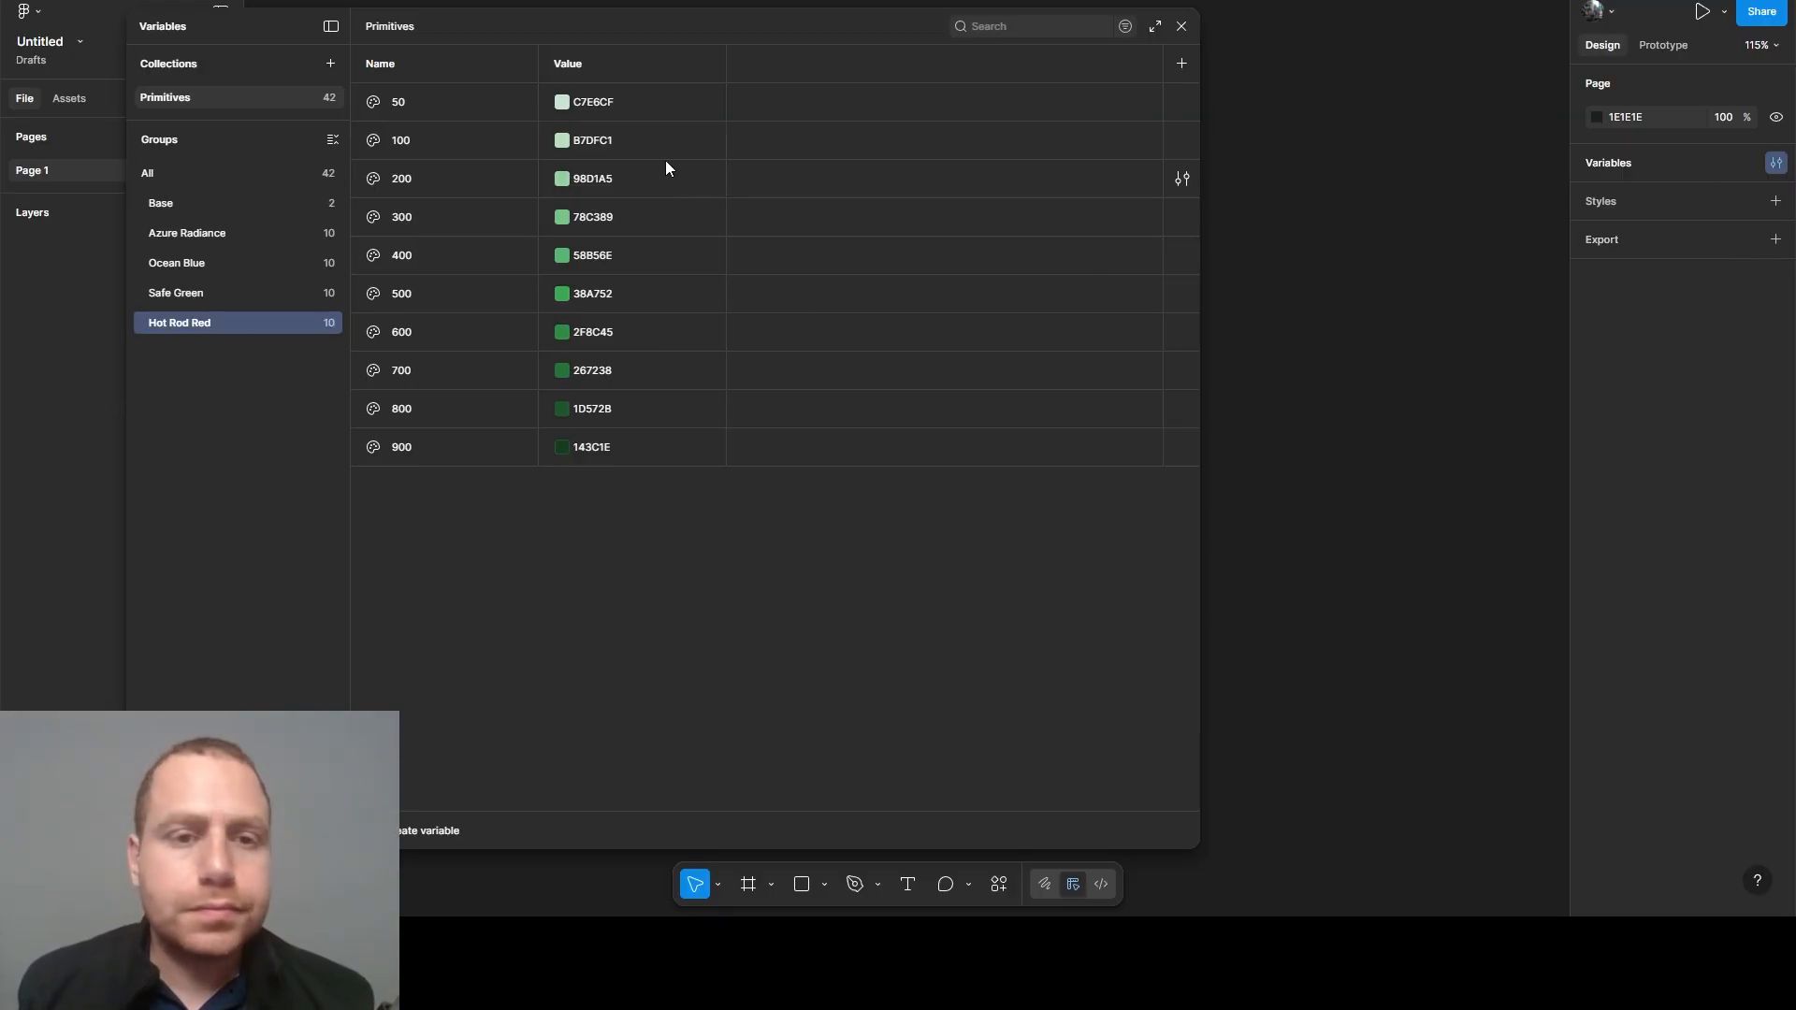
- Set the Hot Rod Red 50 variable's value to FBC3CC and the 100 variable's value to FAB2BD
{"action": "left_click", "coordinate": [593, 103]}
{"action": "type", "text": "FBC3CC"}
{"action": "key", "text": "Return"}
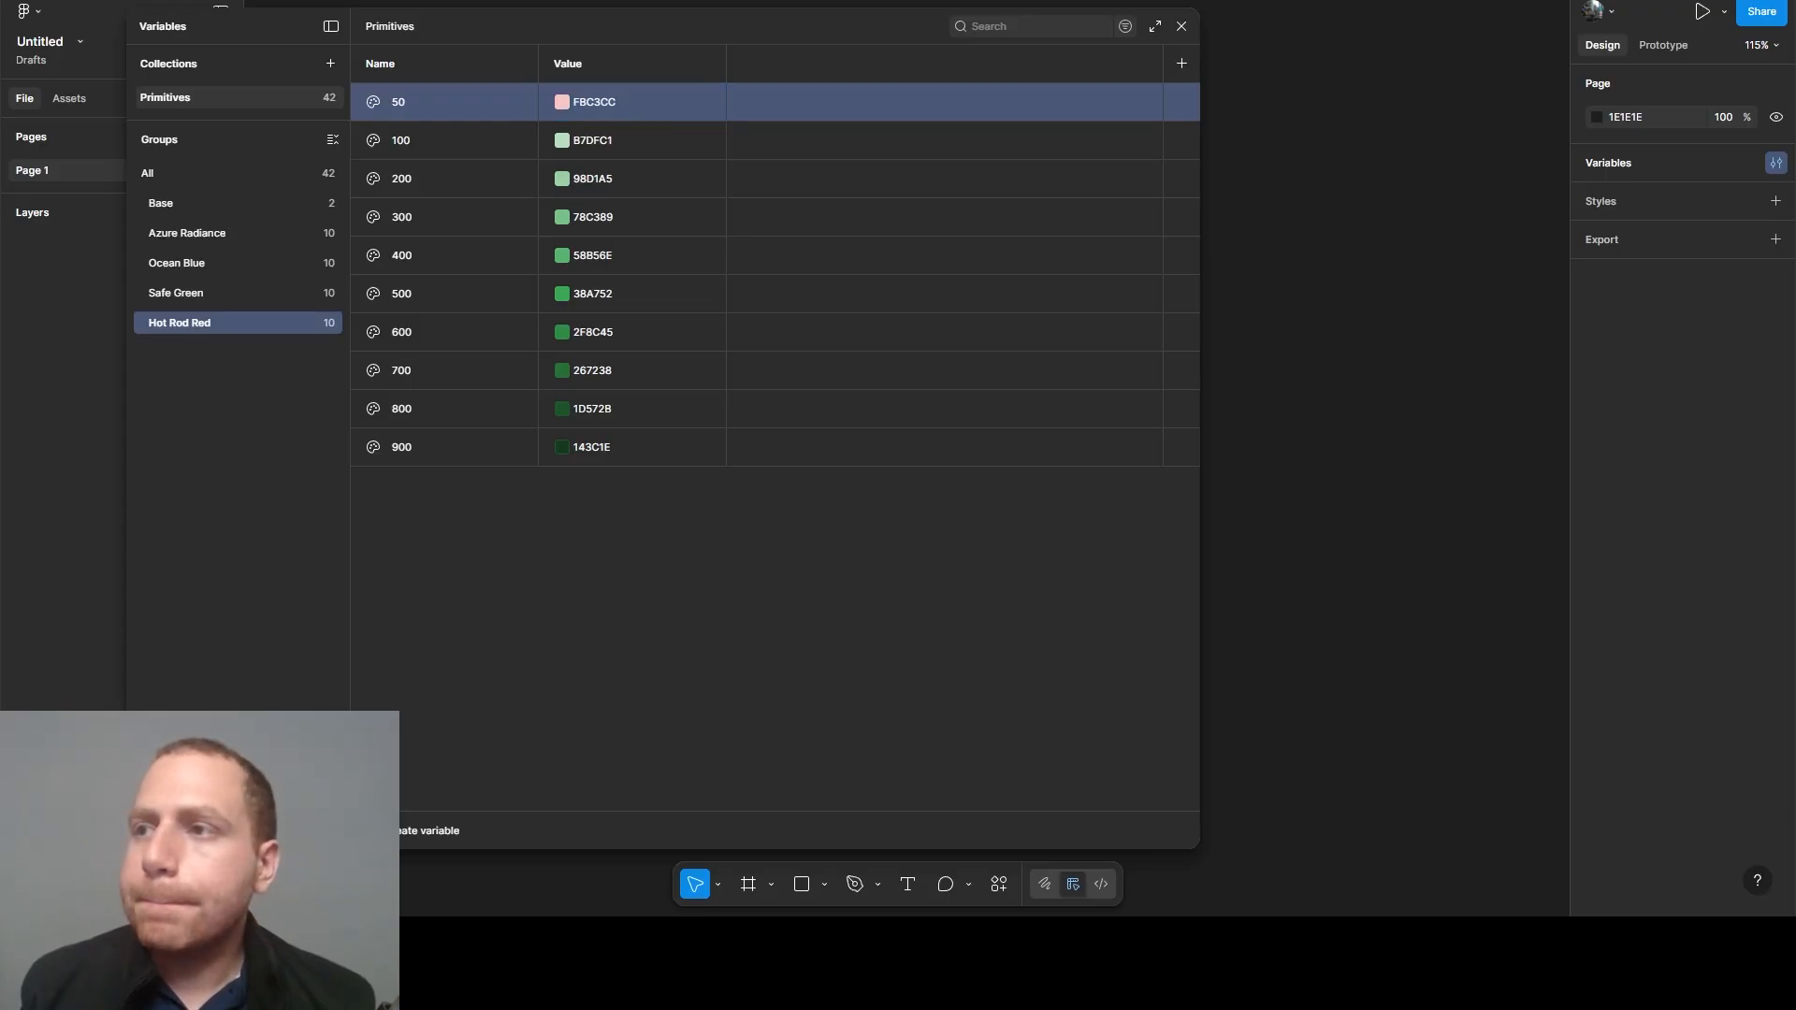
{"action": "left_click", "coordinate": [599, 142]}
{"action": "type", "text": "FAB2BD"}
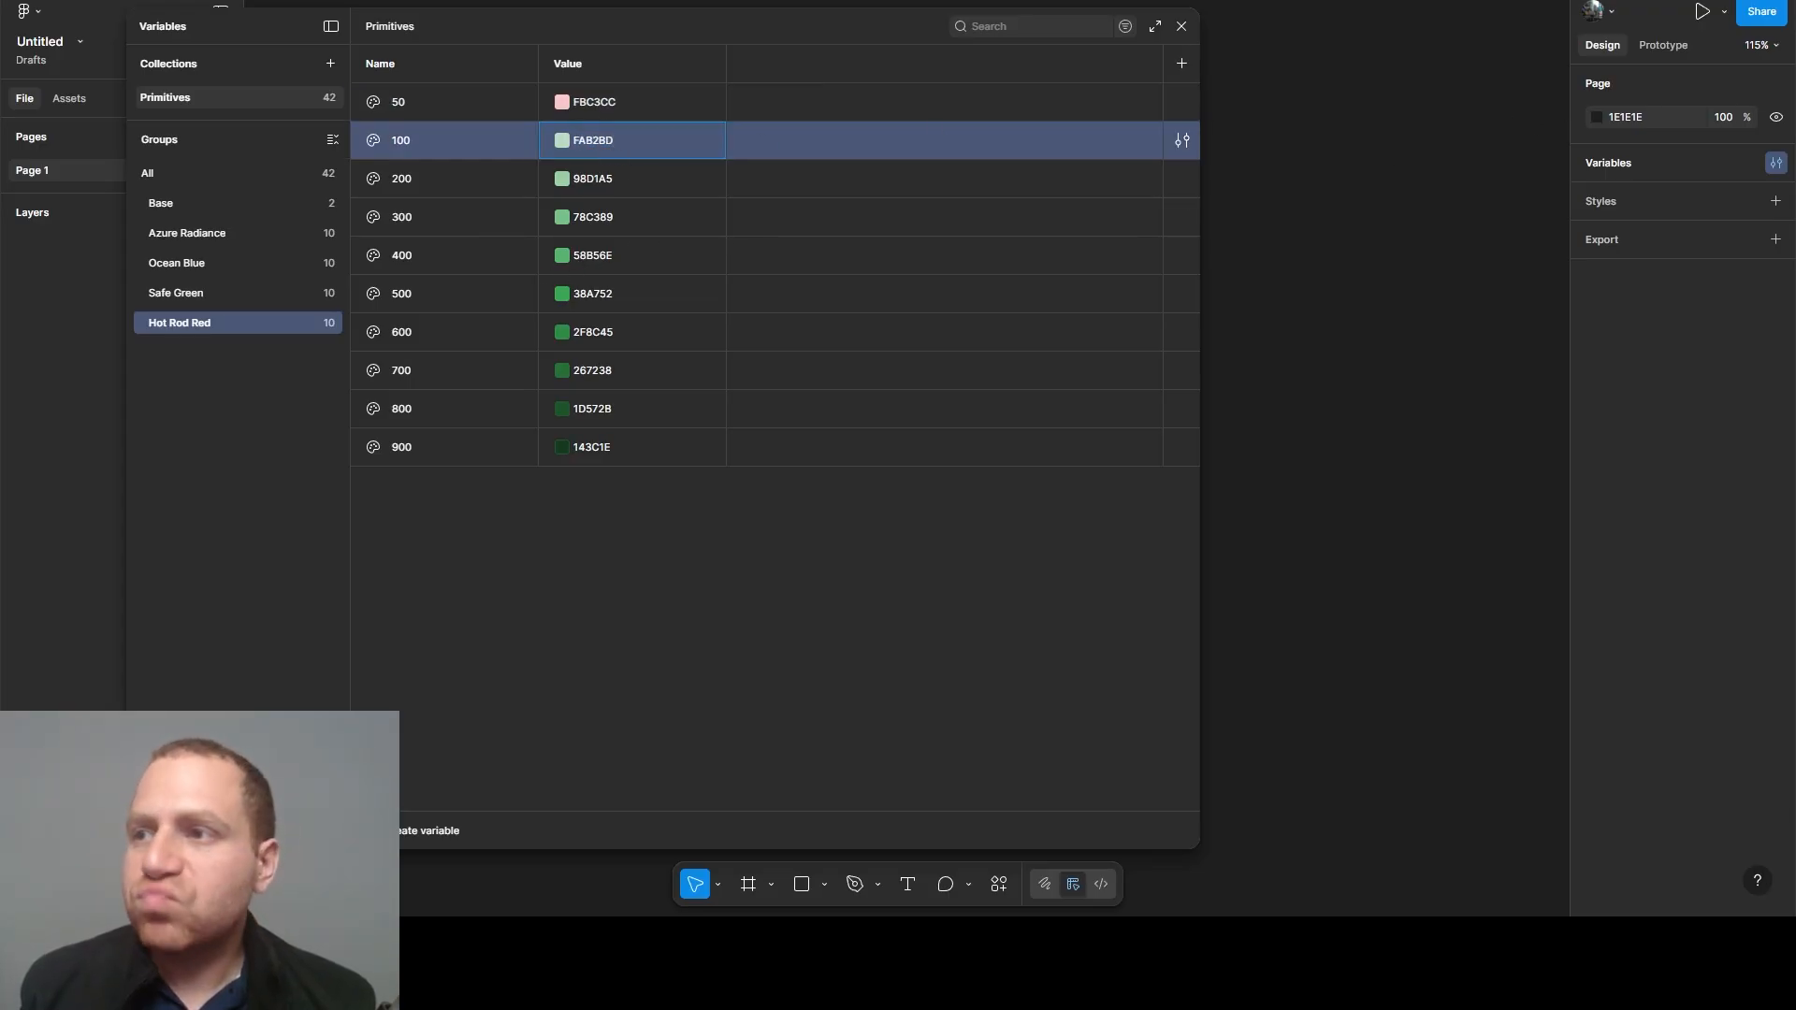
{"action": "key", "text": "Return"}
- Set the Hot Rod Red 200 variable's value to F78FA0 and the 300 variable's value to F56D83
{"action": "left_click", "coordinate": [595, 182]}
{"action": "type", "text": "F78FA0"}
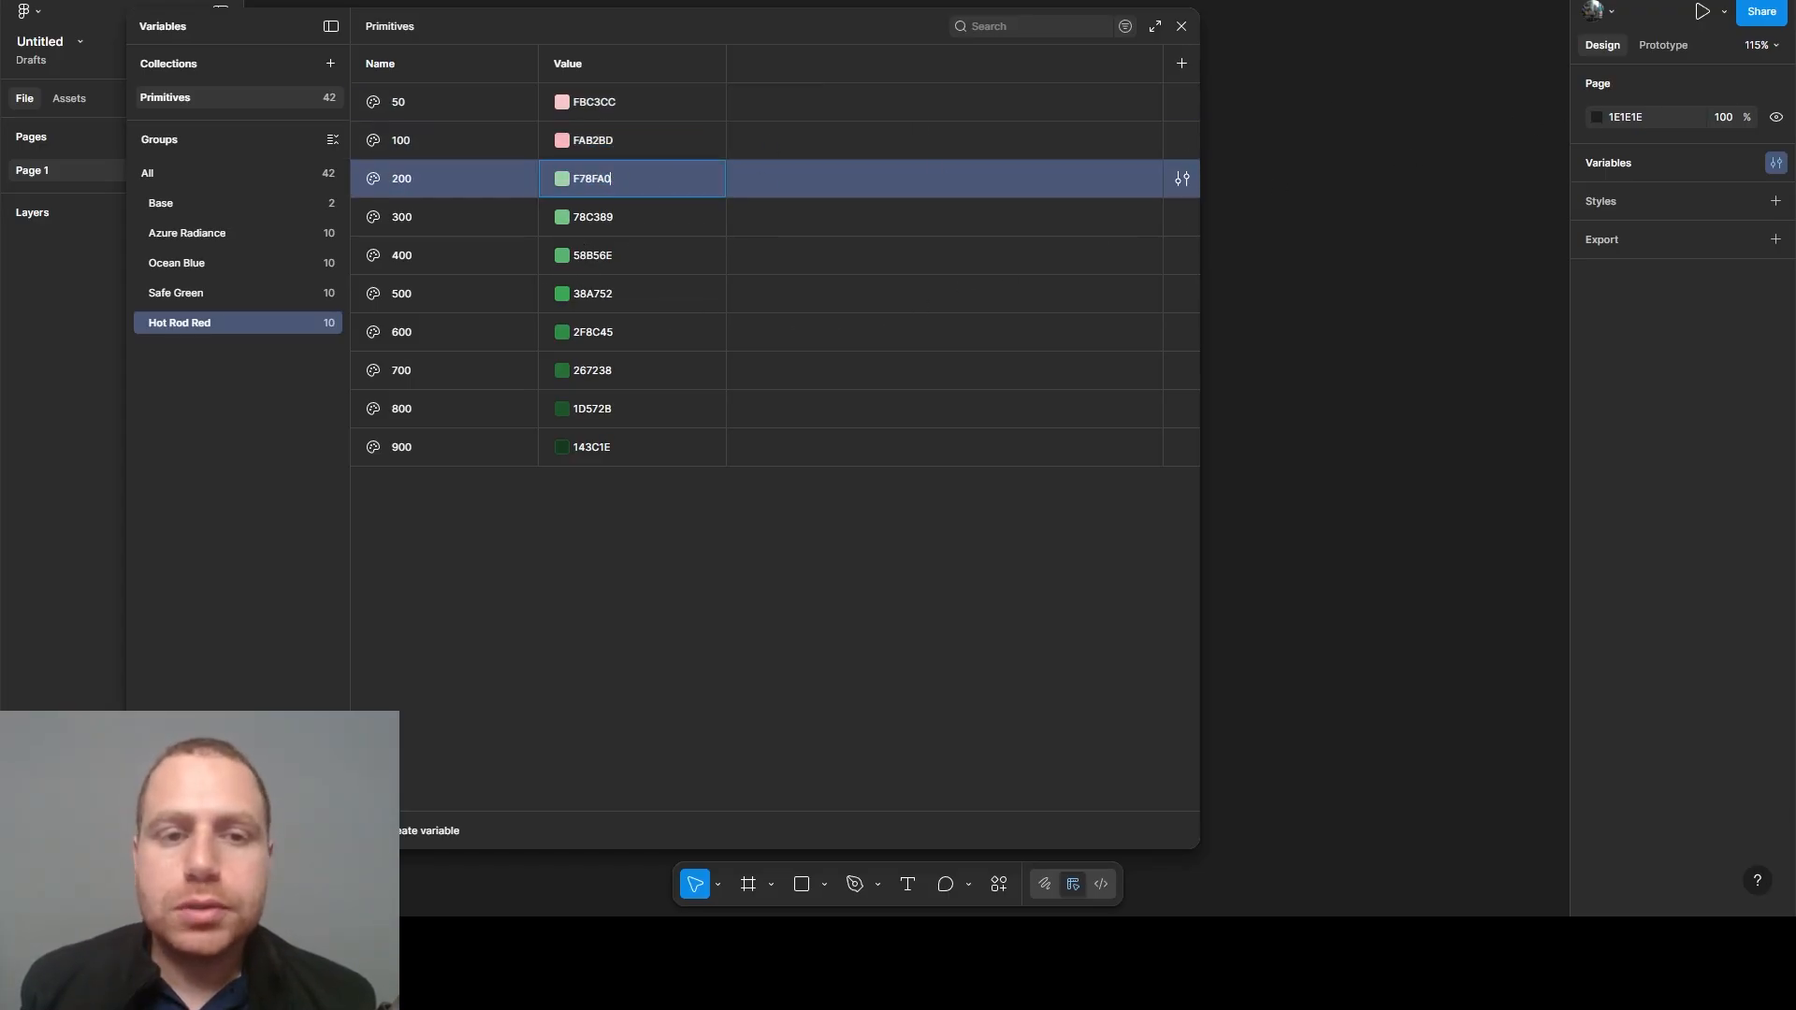
{"action": "key", "text": "Return"}
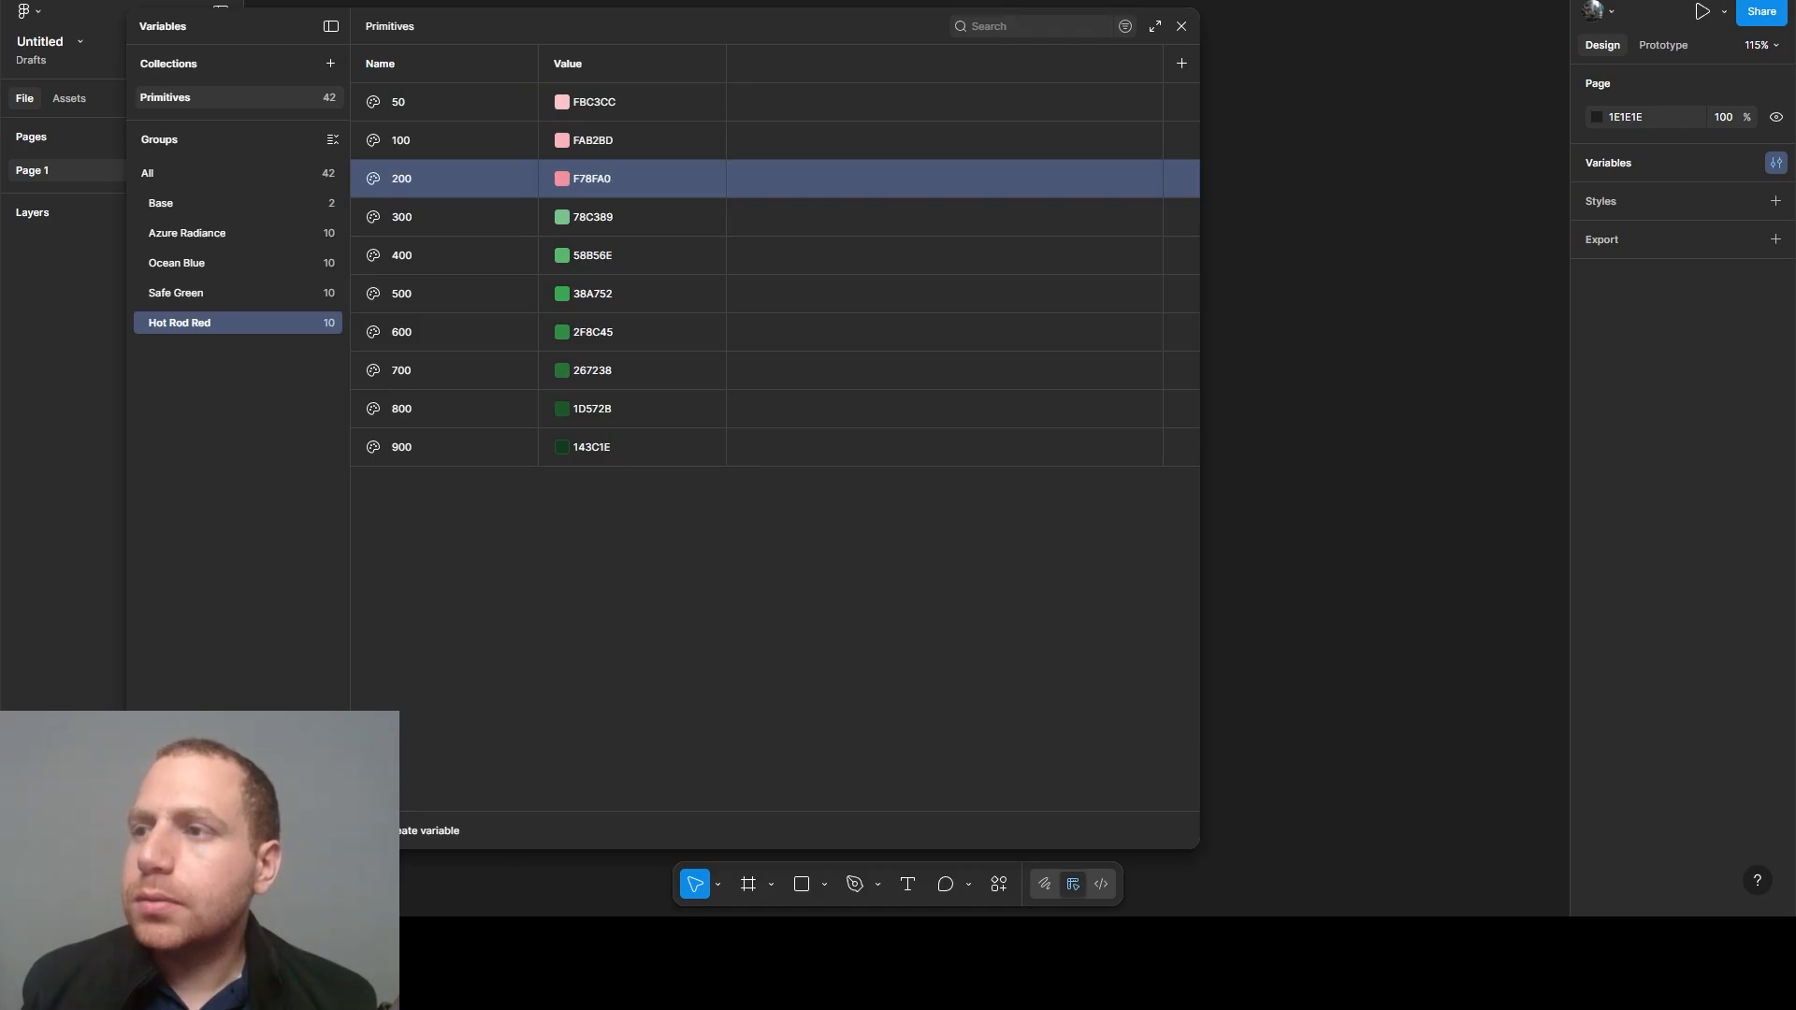
{"action": "left_click", "coordinate": [608, 217]}
{"action": "type", "text": "F56D83"}
{"action": "key", "text": "Return"}
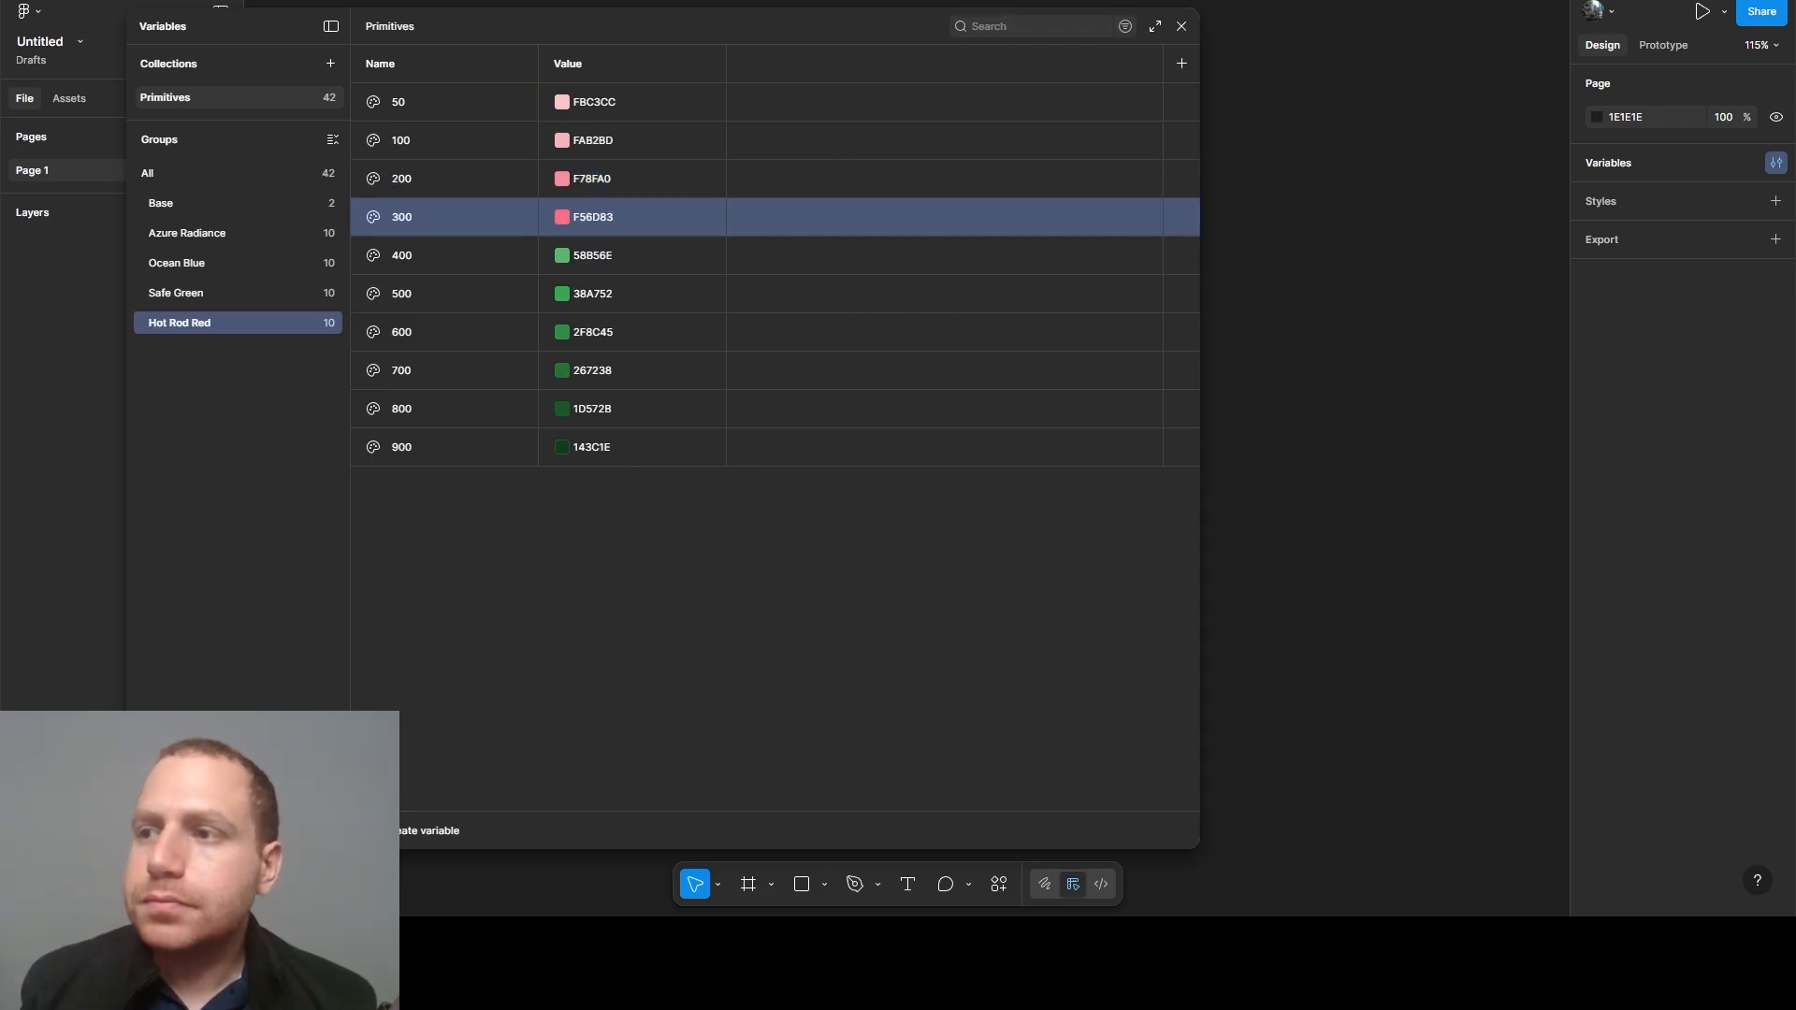
- Set the Hot Rod Red 400 variable's value to F24A66 and the 500 variable's value to F02849
{"action": "left_click", "coordinate": [618, 256]}
{"action": "type", "text": "F24A66"}
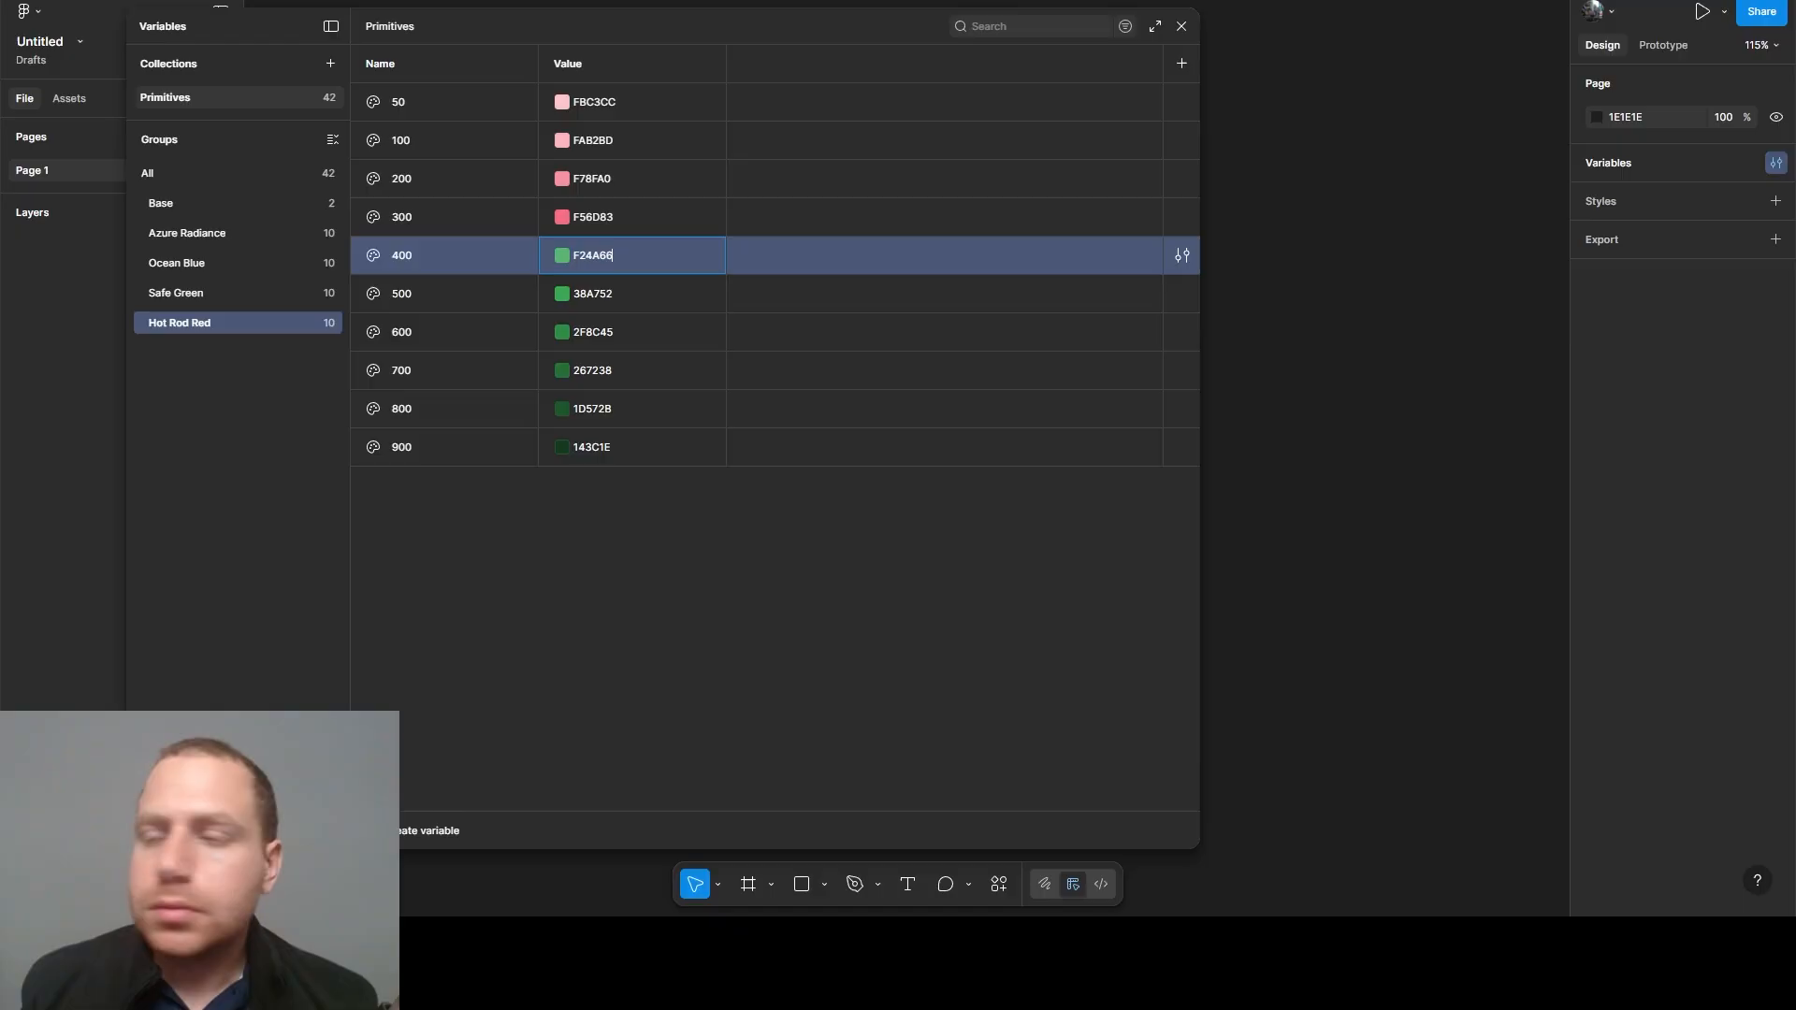
{"action": "key", "text": "Return"}
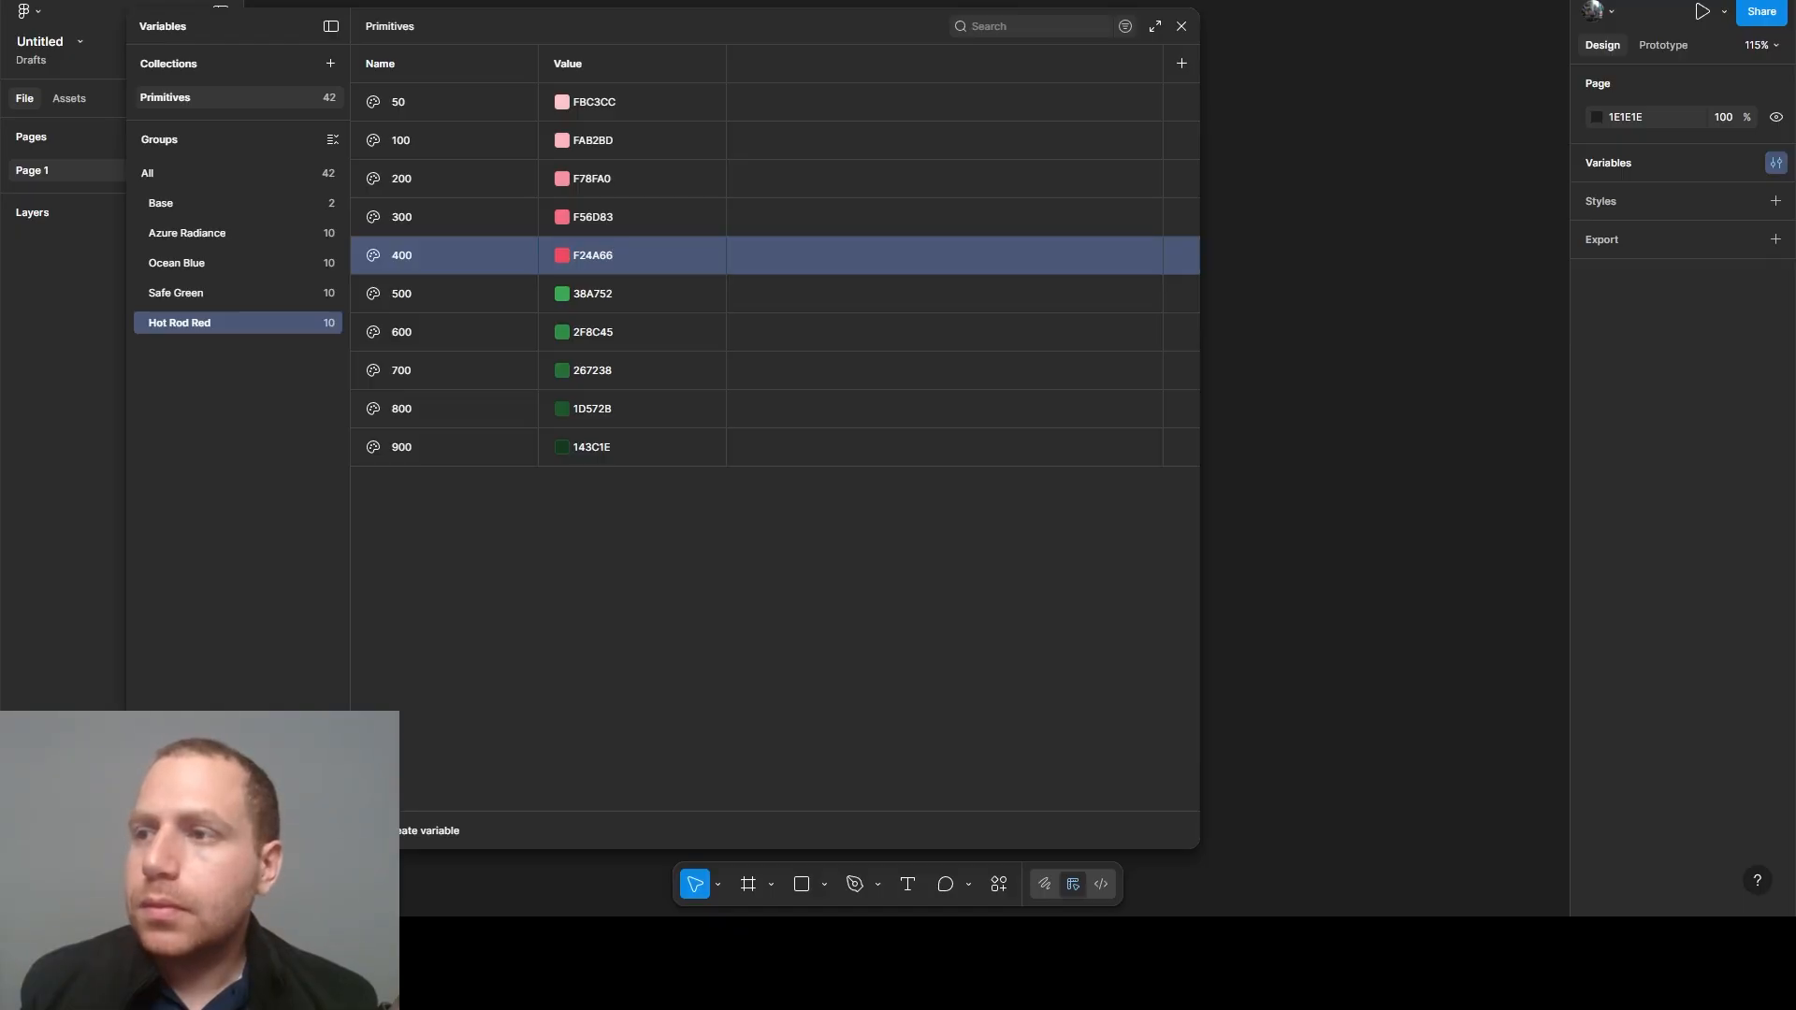
{"action": "left_click", "coordinate": [580, 294]}
{"action": "type", "text": "F02849"}
{"action": "key", "text": "Return"}
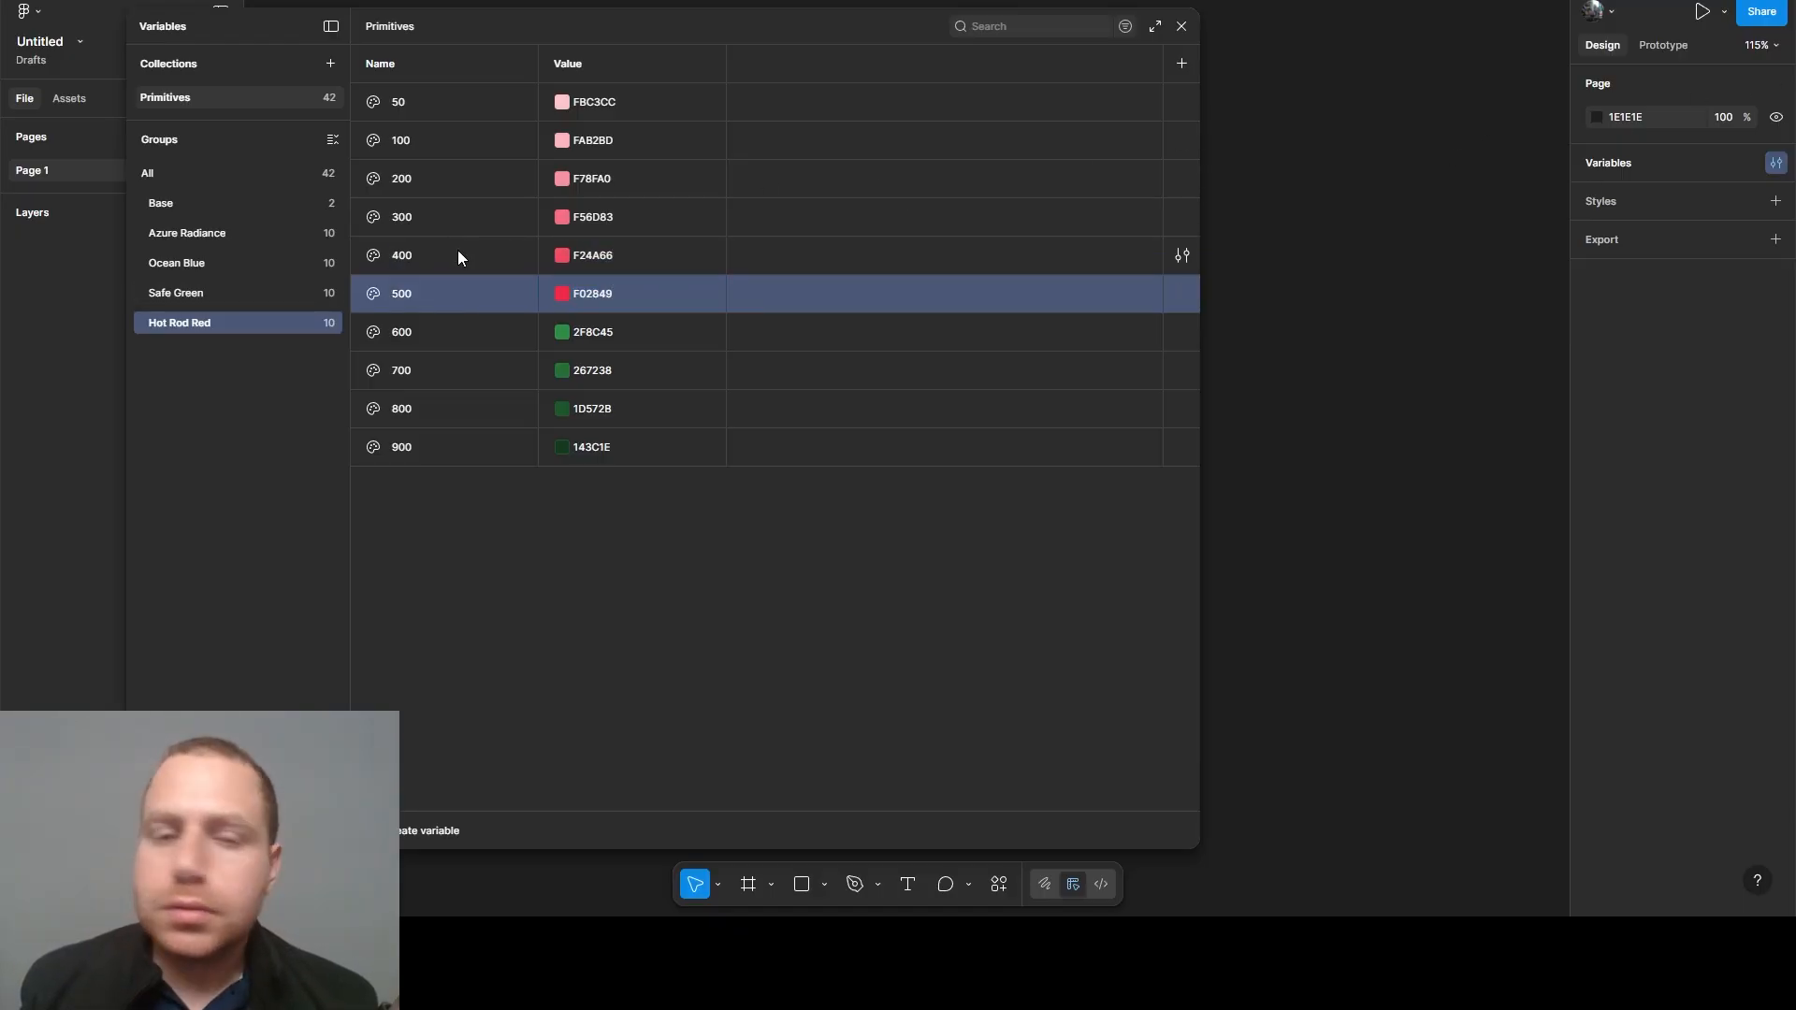
- Set the Hot Rod Red 600 variable's value to CA223D and the 700 variable's value to A31B32
{"action": "left_click", "coordinate": [580, 332]}
{"action": "type", "text": "CA223D"}
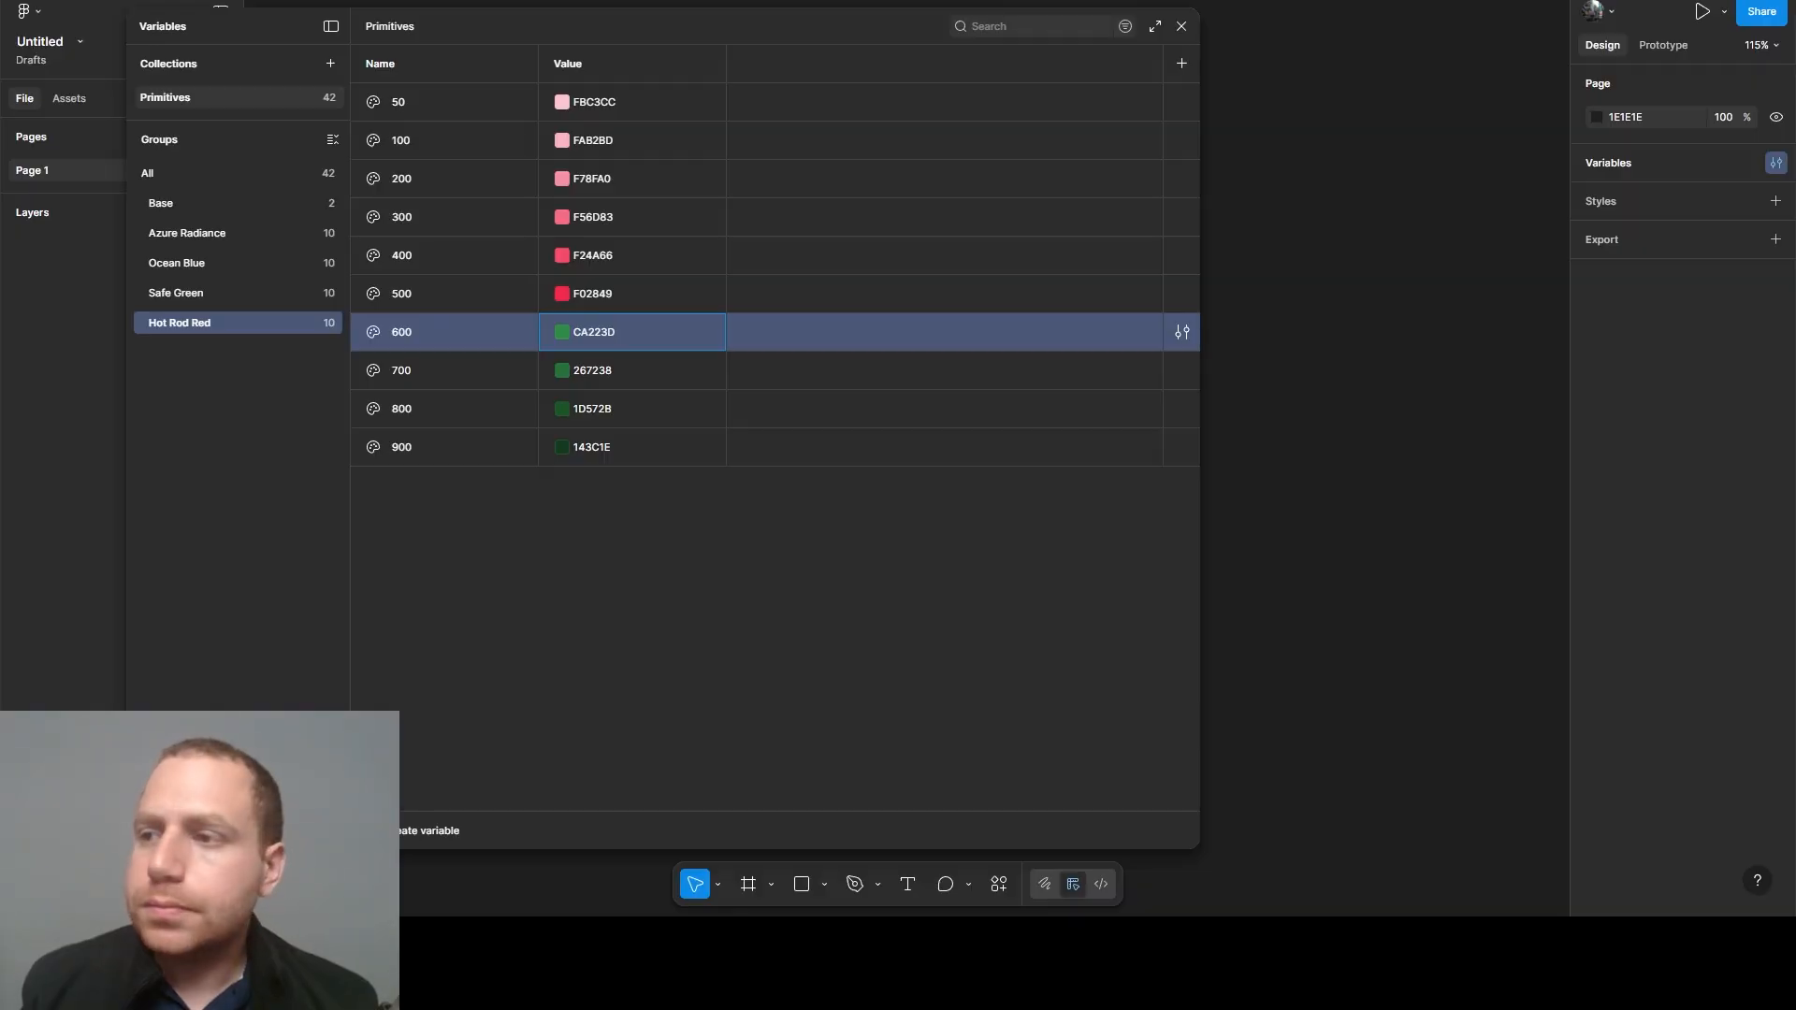
{"action": "key", "text": "Return"}
{"action": "left_click", "coordinate": [599, 374]}
{"action": "type", "text": "A31B32"}
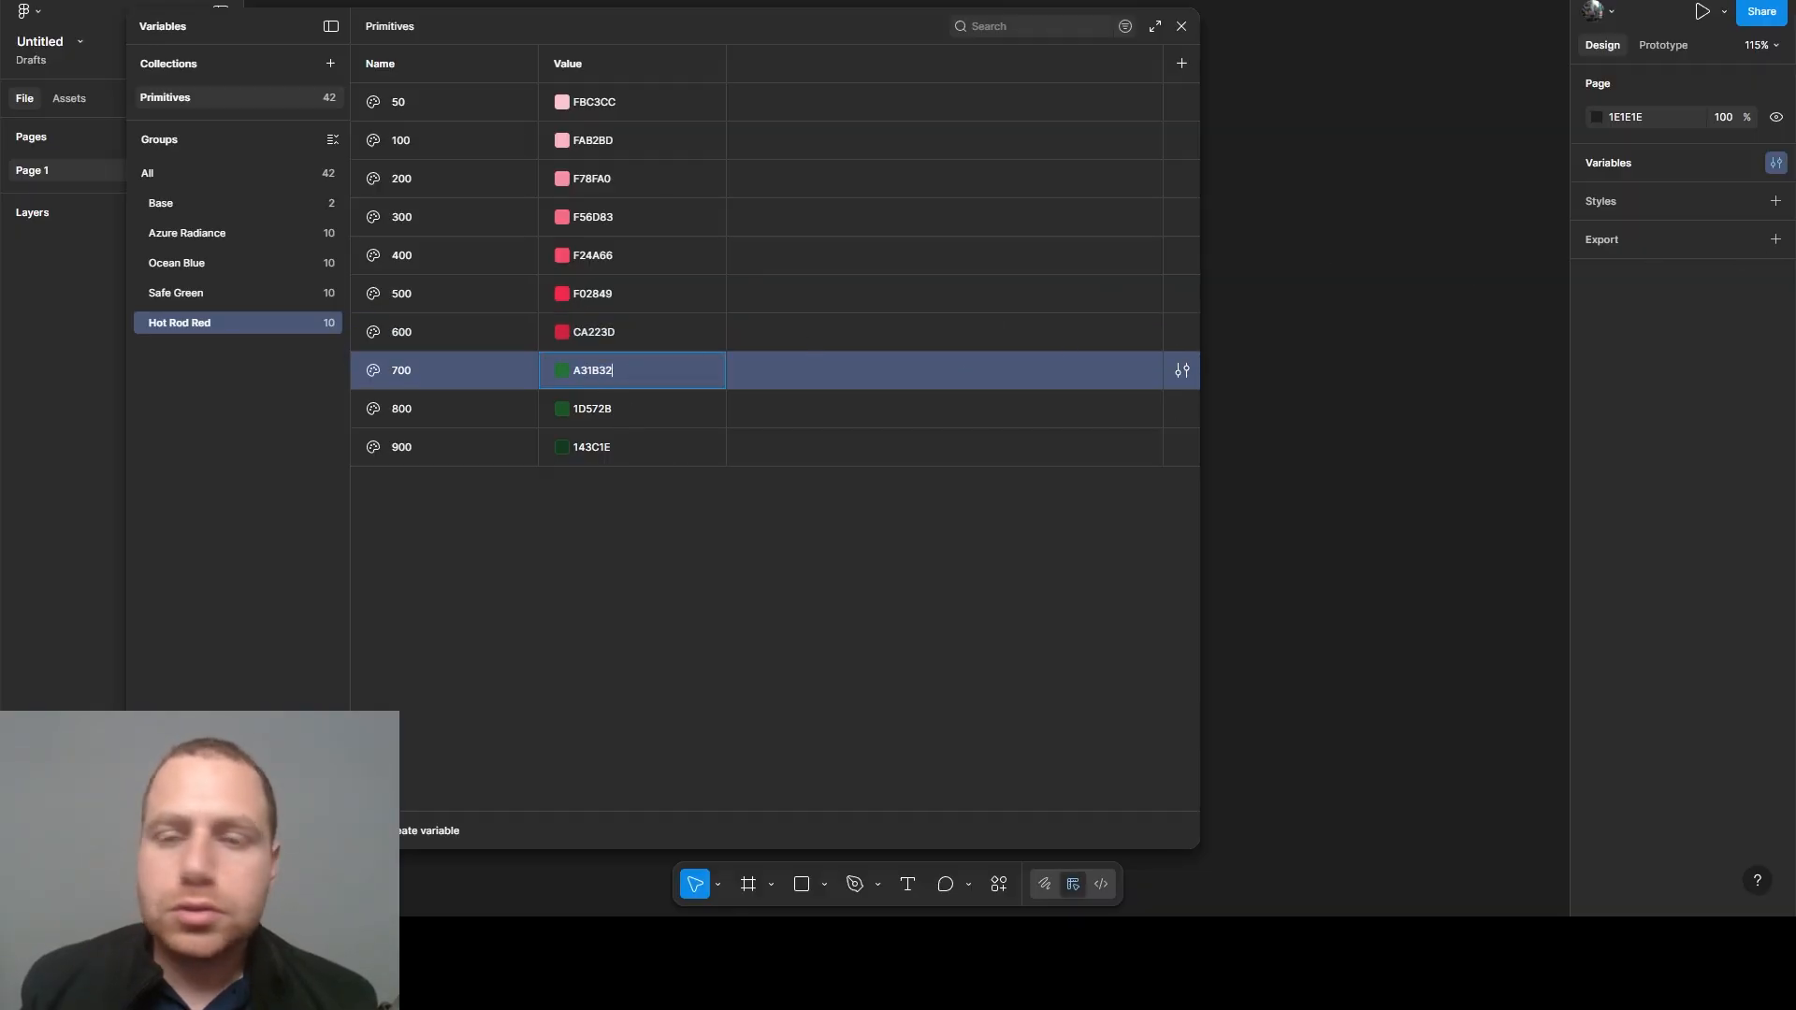
{"action": "key", "text": "Return"}
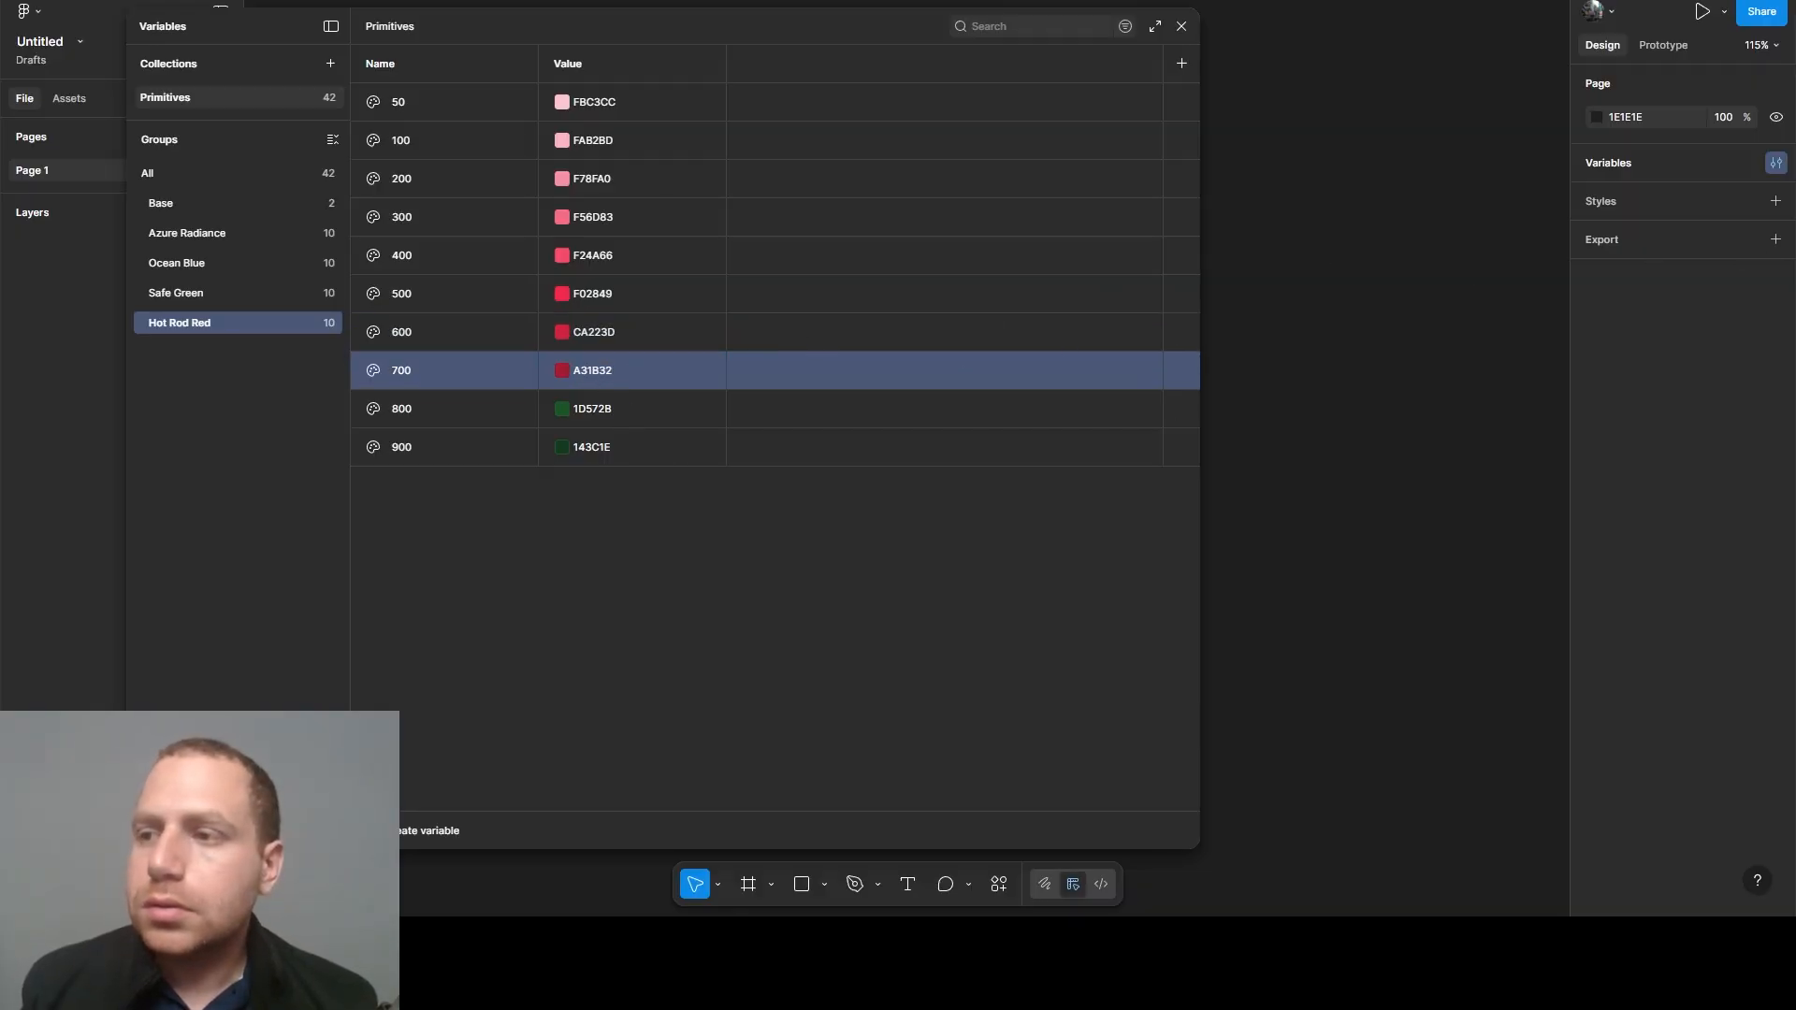
- Set the Hot Rod Red 800 variable's value to 7D1526 and the 900 variable's value to 560E1A
{"action": "left_click", "coordinate": [593, 411]}
{"action": "type", "text": "7D1526"}
{"action": "key", "text": "Return"}
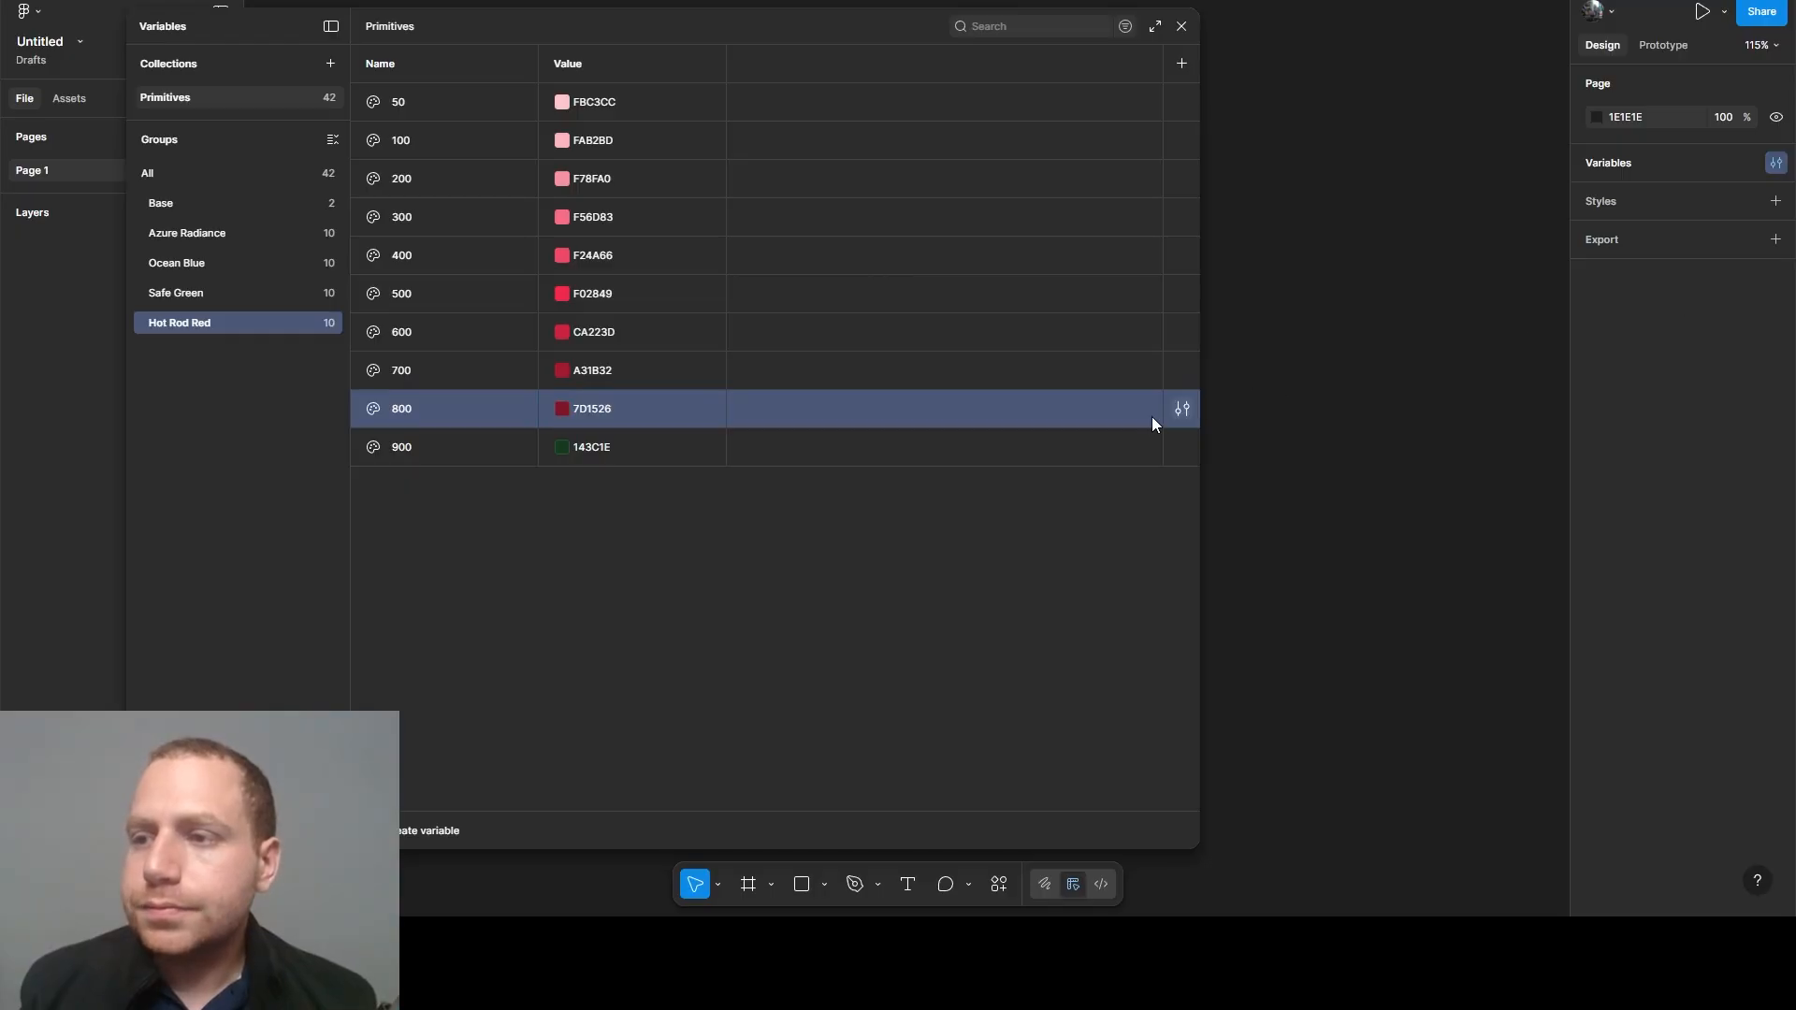
{"action": "left_click", "coordinate": [589, 447]}
{"action": "type", "text": "560E1A"}
{"action": "key", "text": "Return"}
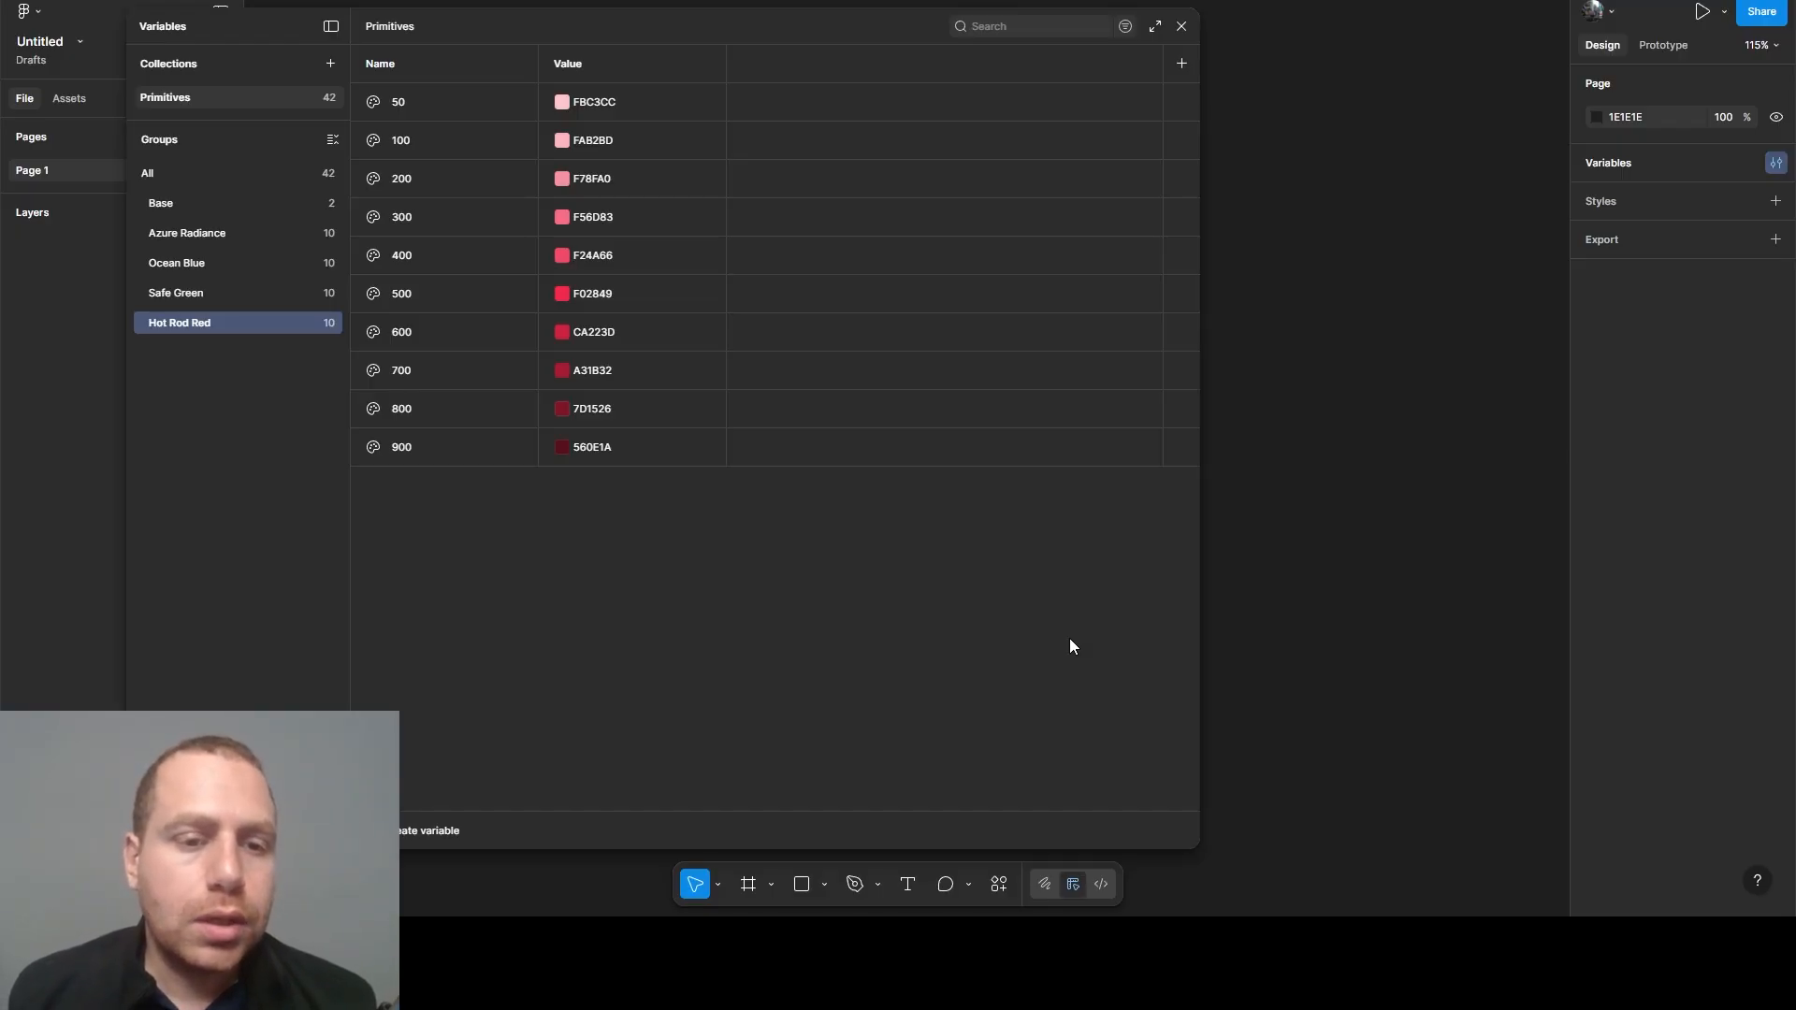
- Duplicate the Hot Rod Red variable group and rename the copy as Lemon Orange
{"action": "right_click", "coordinate": [165, 321]}
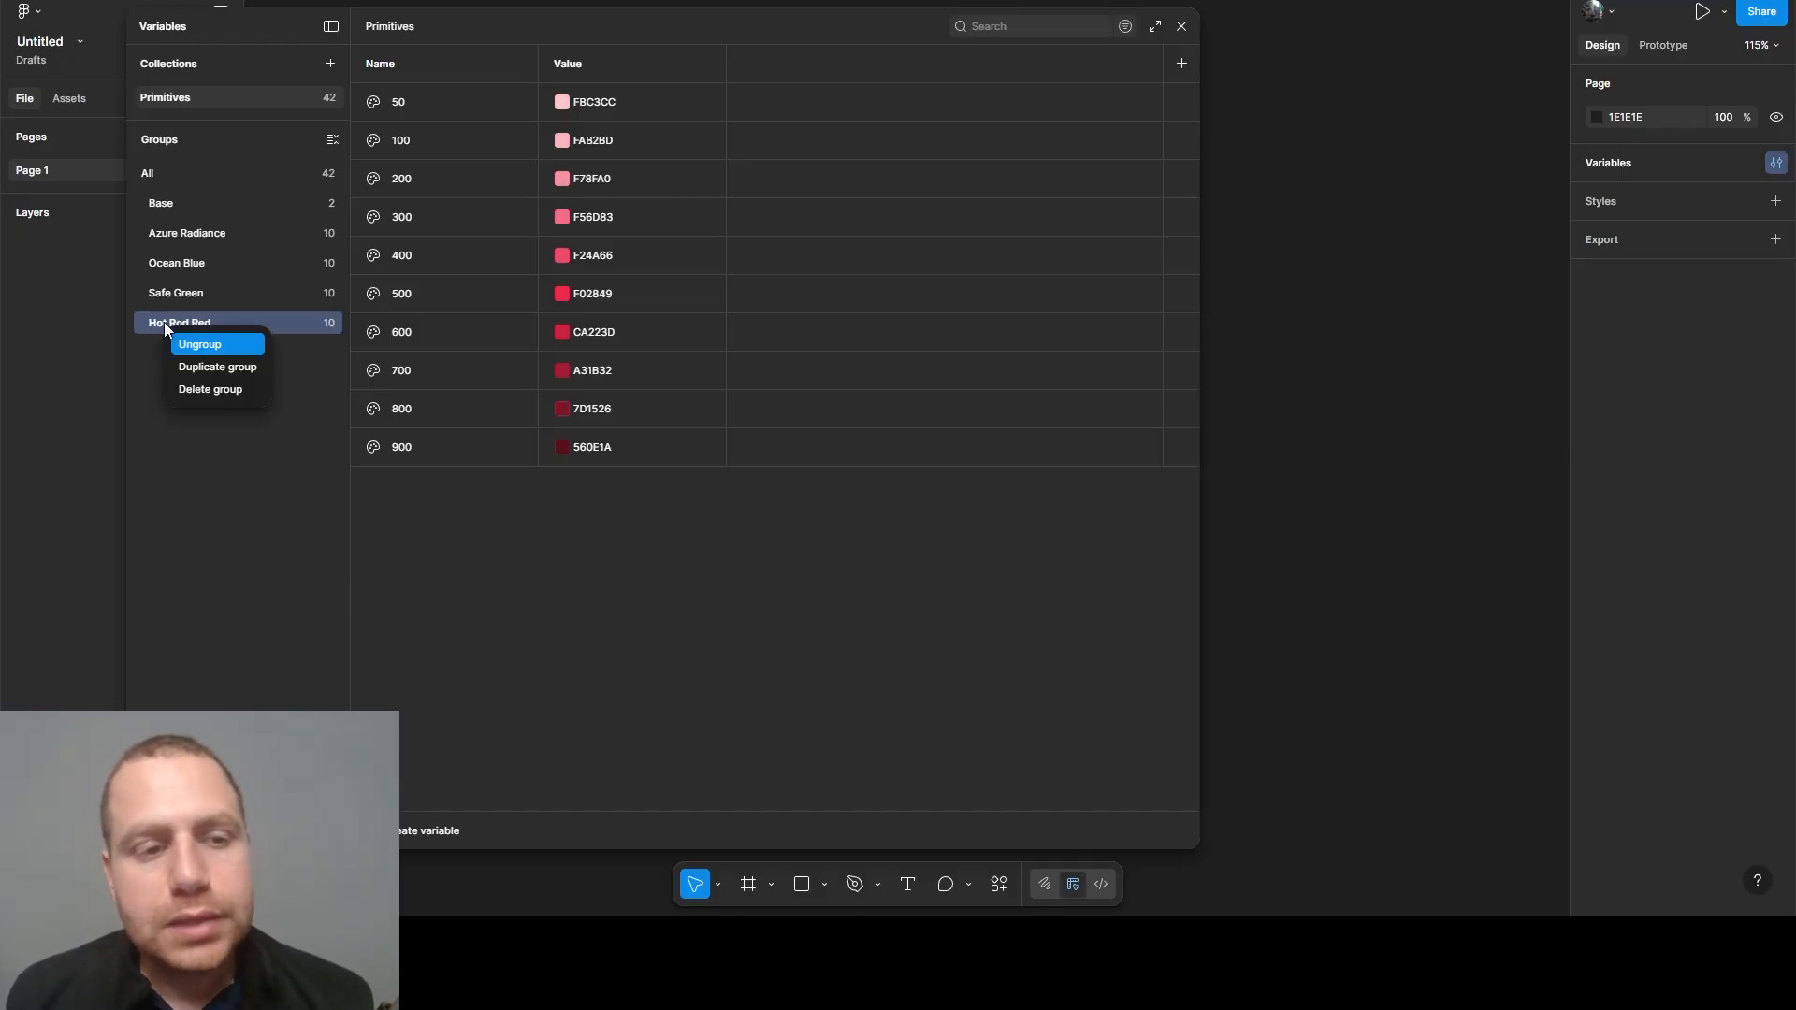
{"action": "left_click", "coordinate": [188, 367]}
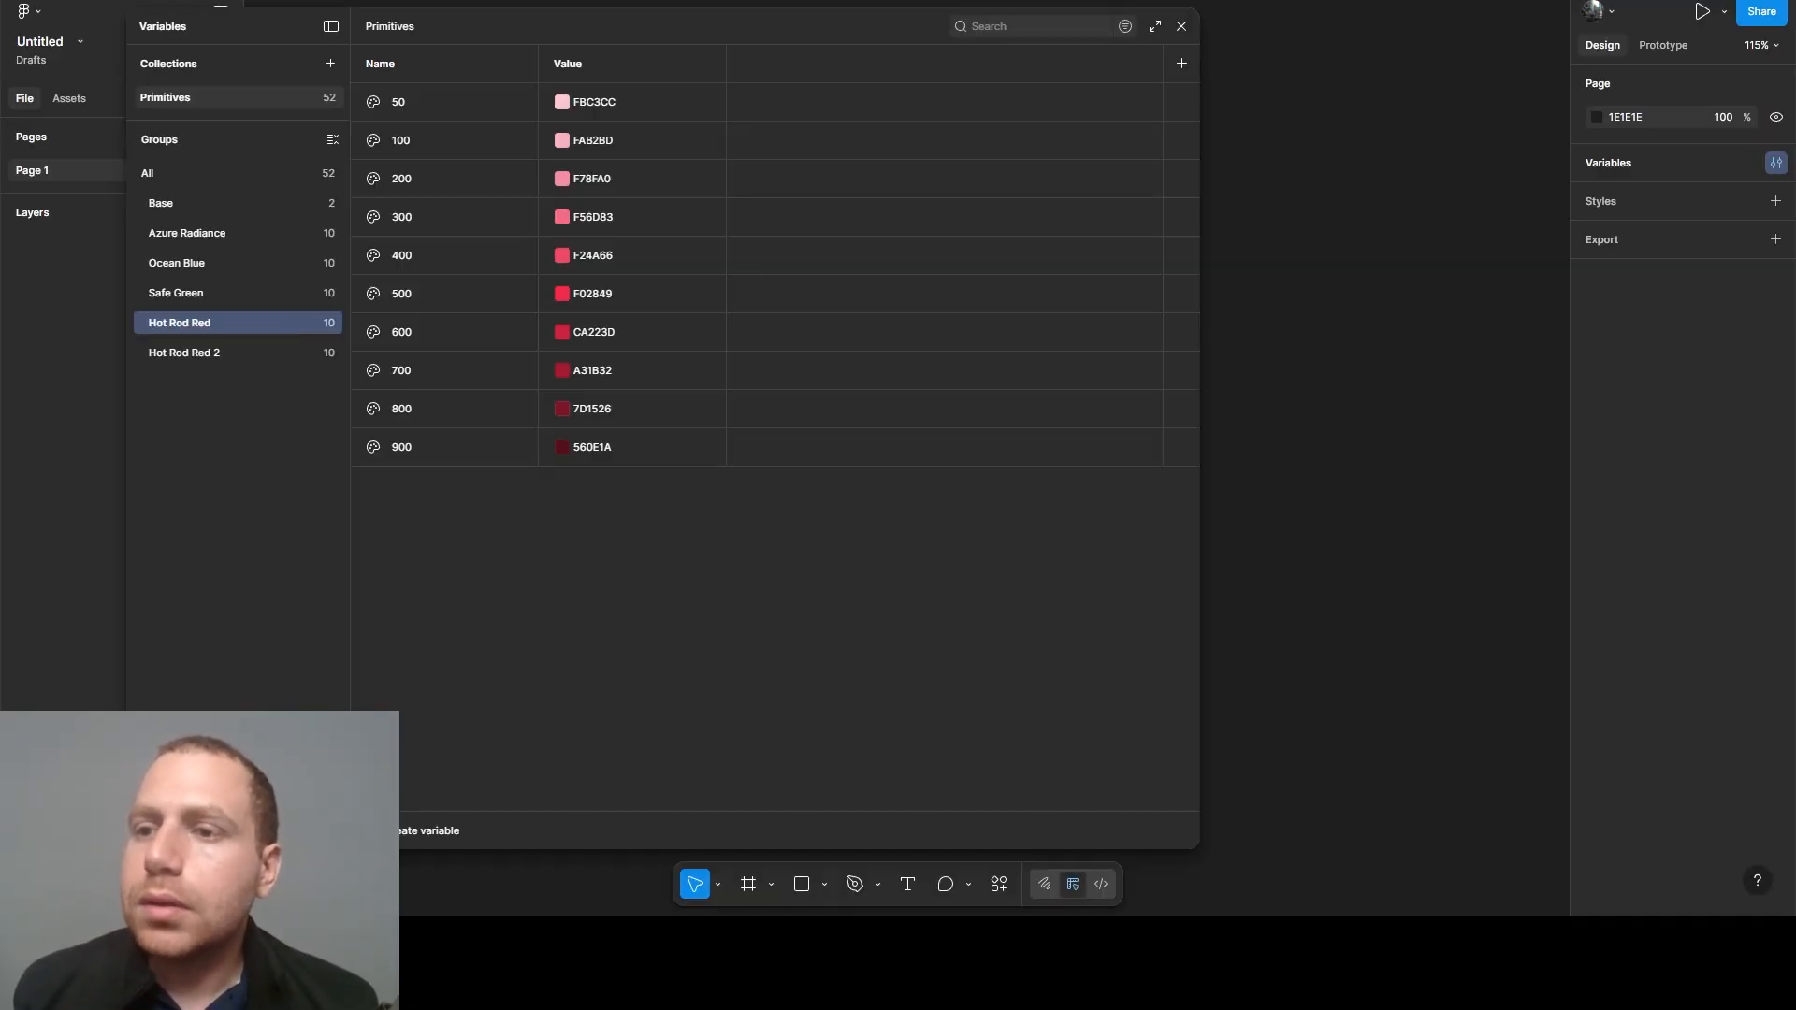
{"action": "double_click", "coordinate": [174, 352]}
{"action": "type", "text": "L"}
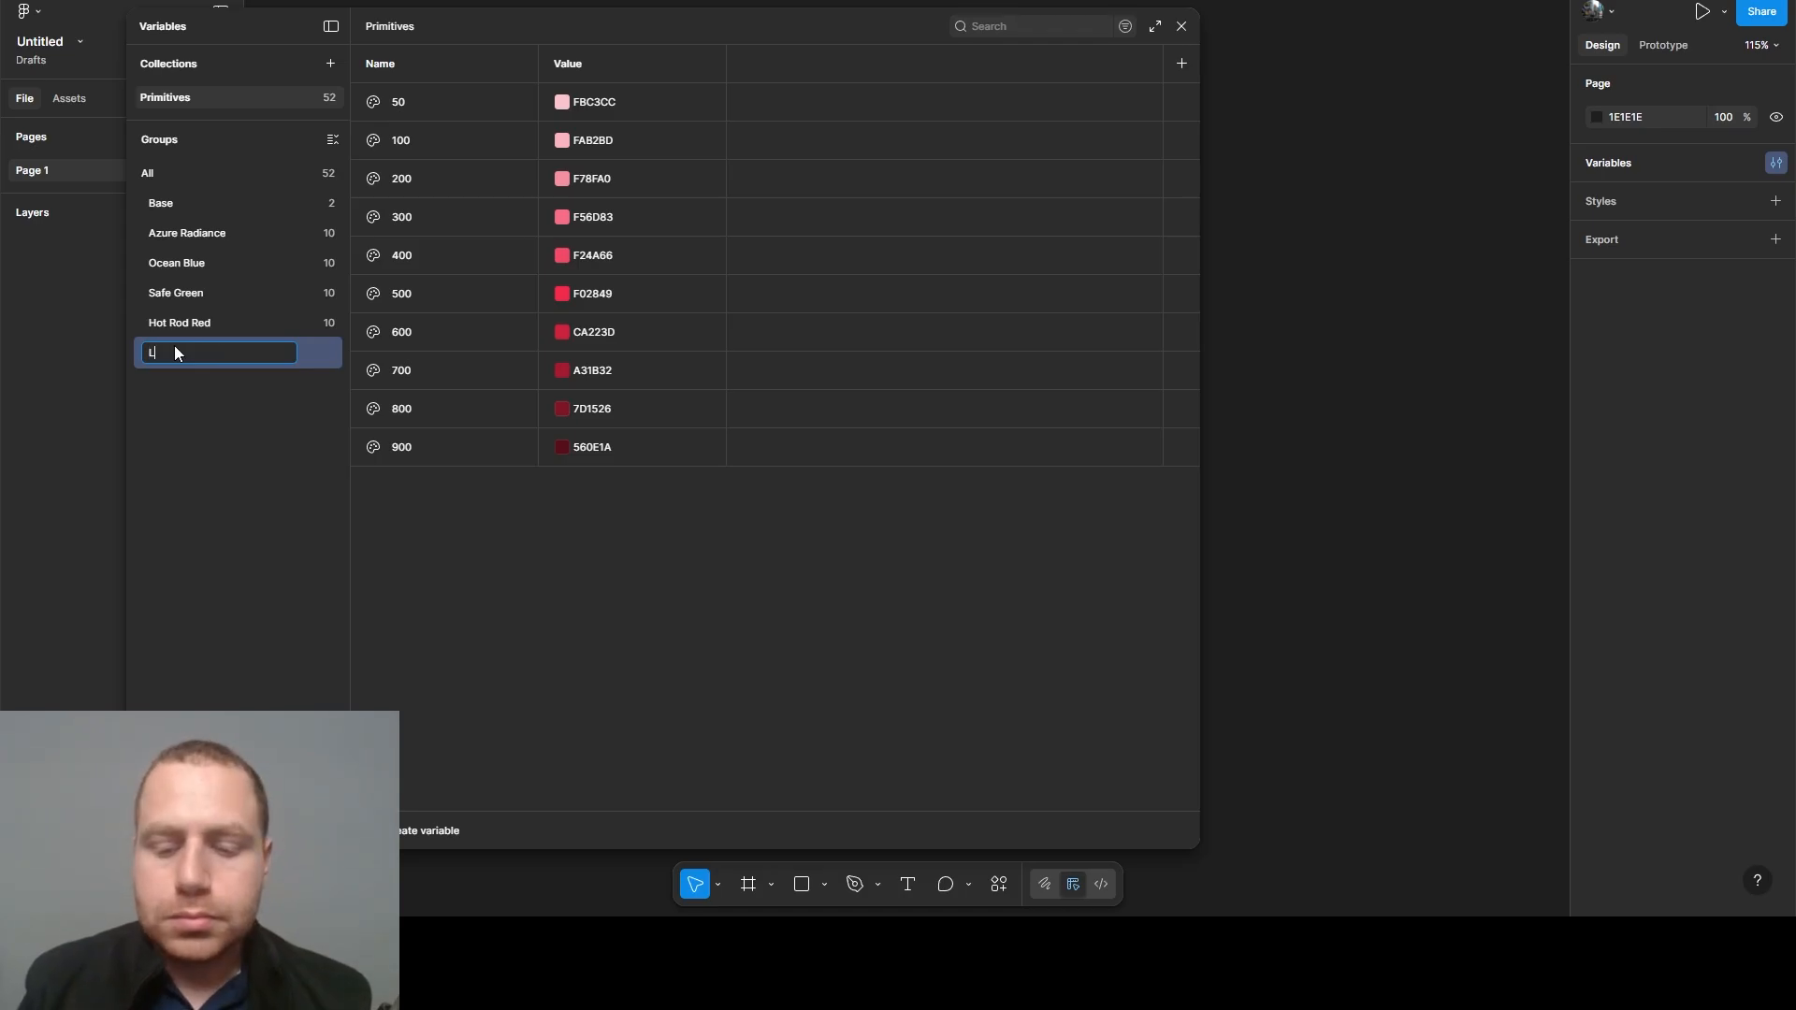
{"action": "type", "text": "emon Orange"}
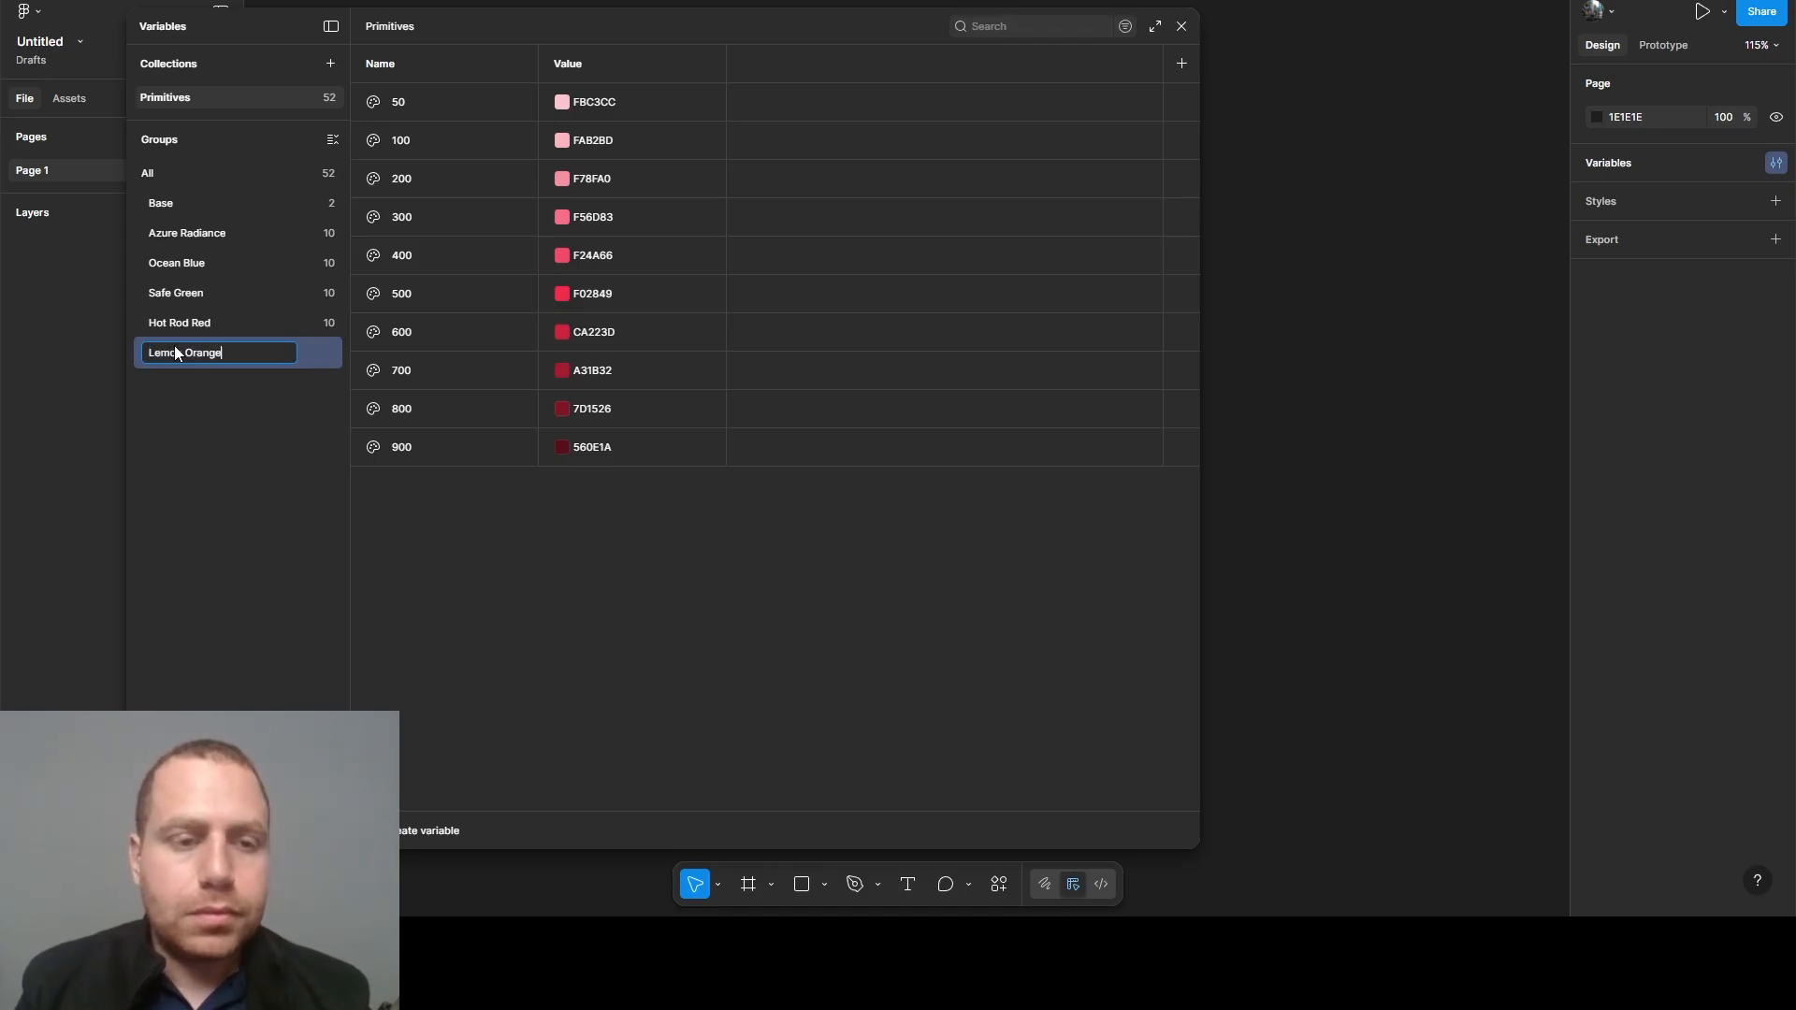
{"action": "key", "text": "Return"}
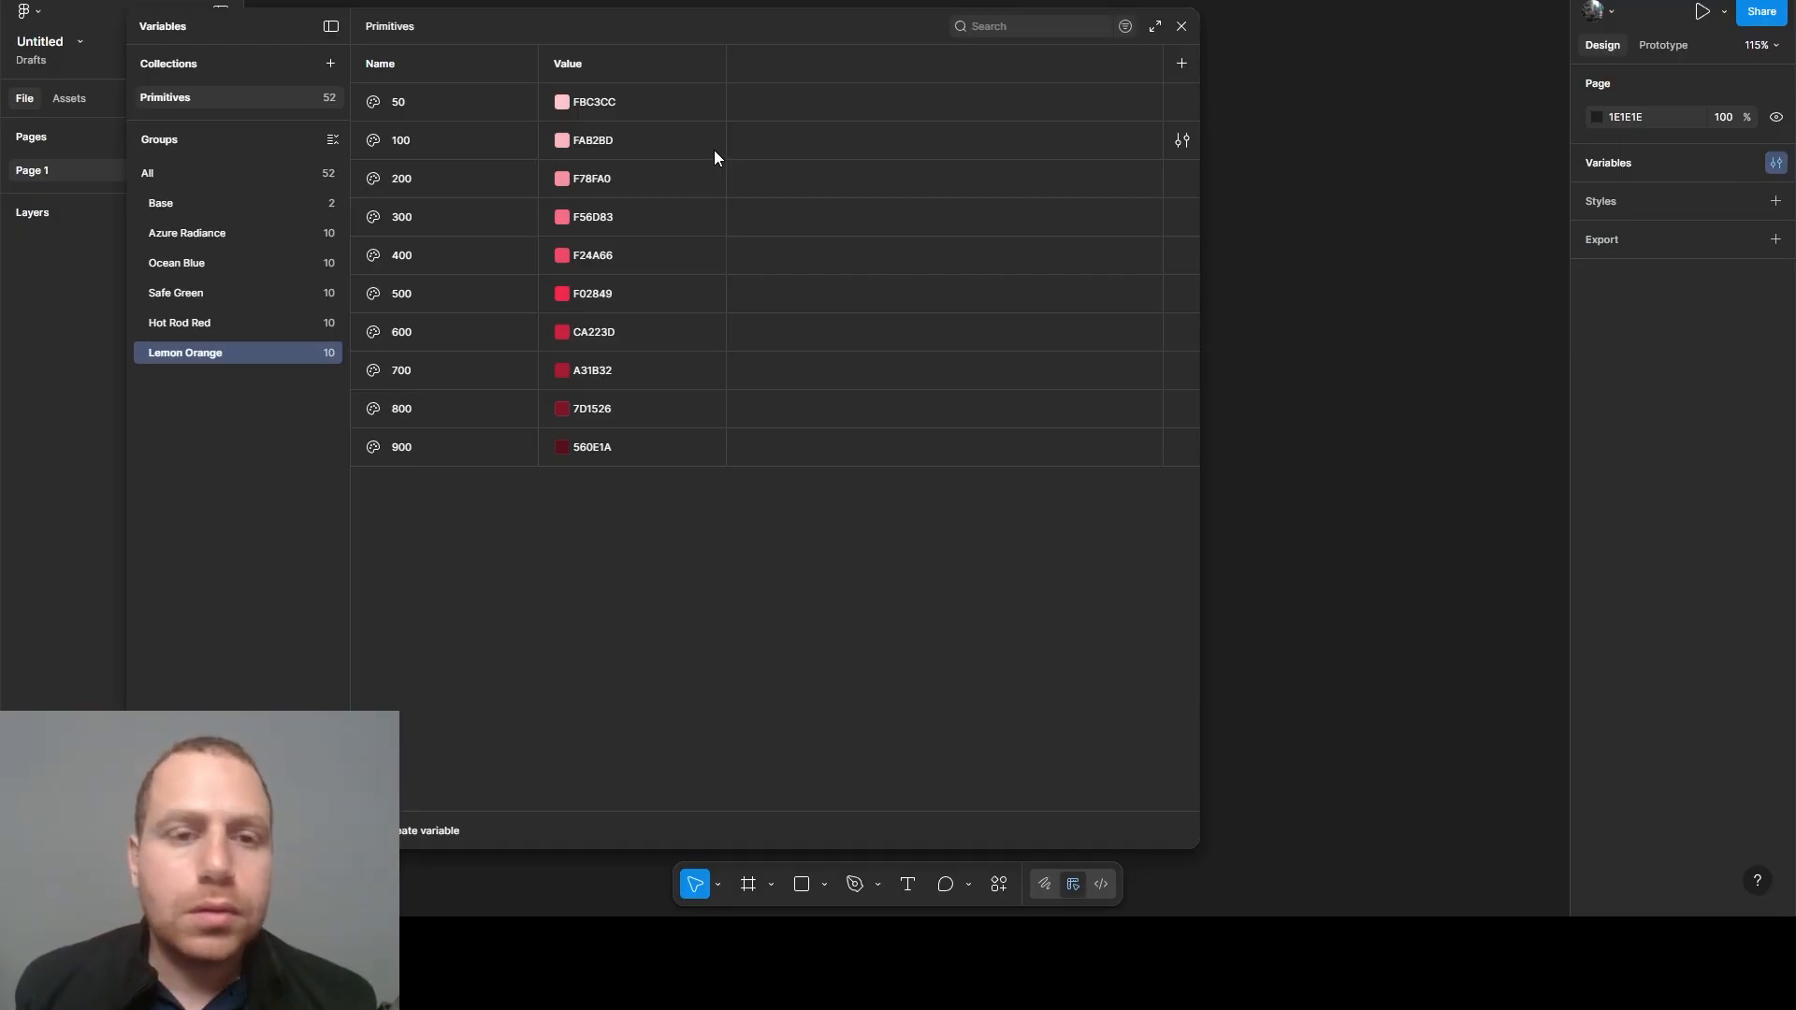
- Set the Lemon Orange 50 variable's value to FDEAC5 and the 100 variable's value to FCE4B4
{"action": "left_click", "coordinate": [599, 102]}
{"action": "type", "text": "FDEAC5"}
{"action": "key", "text": "Return"}
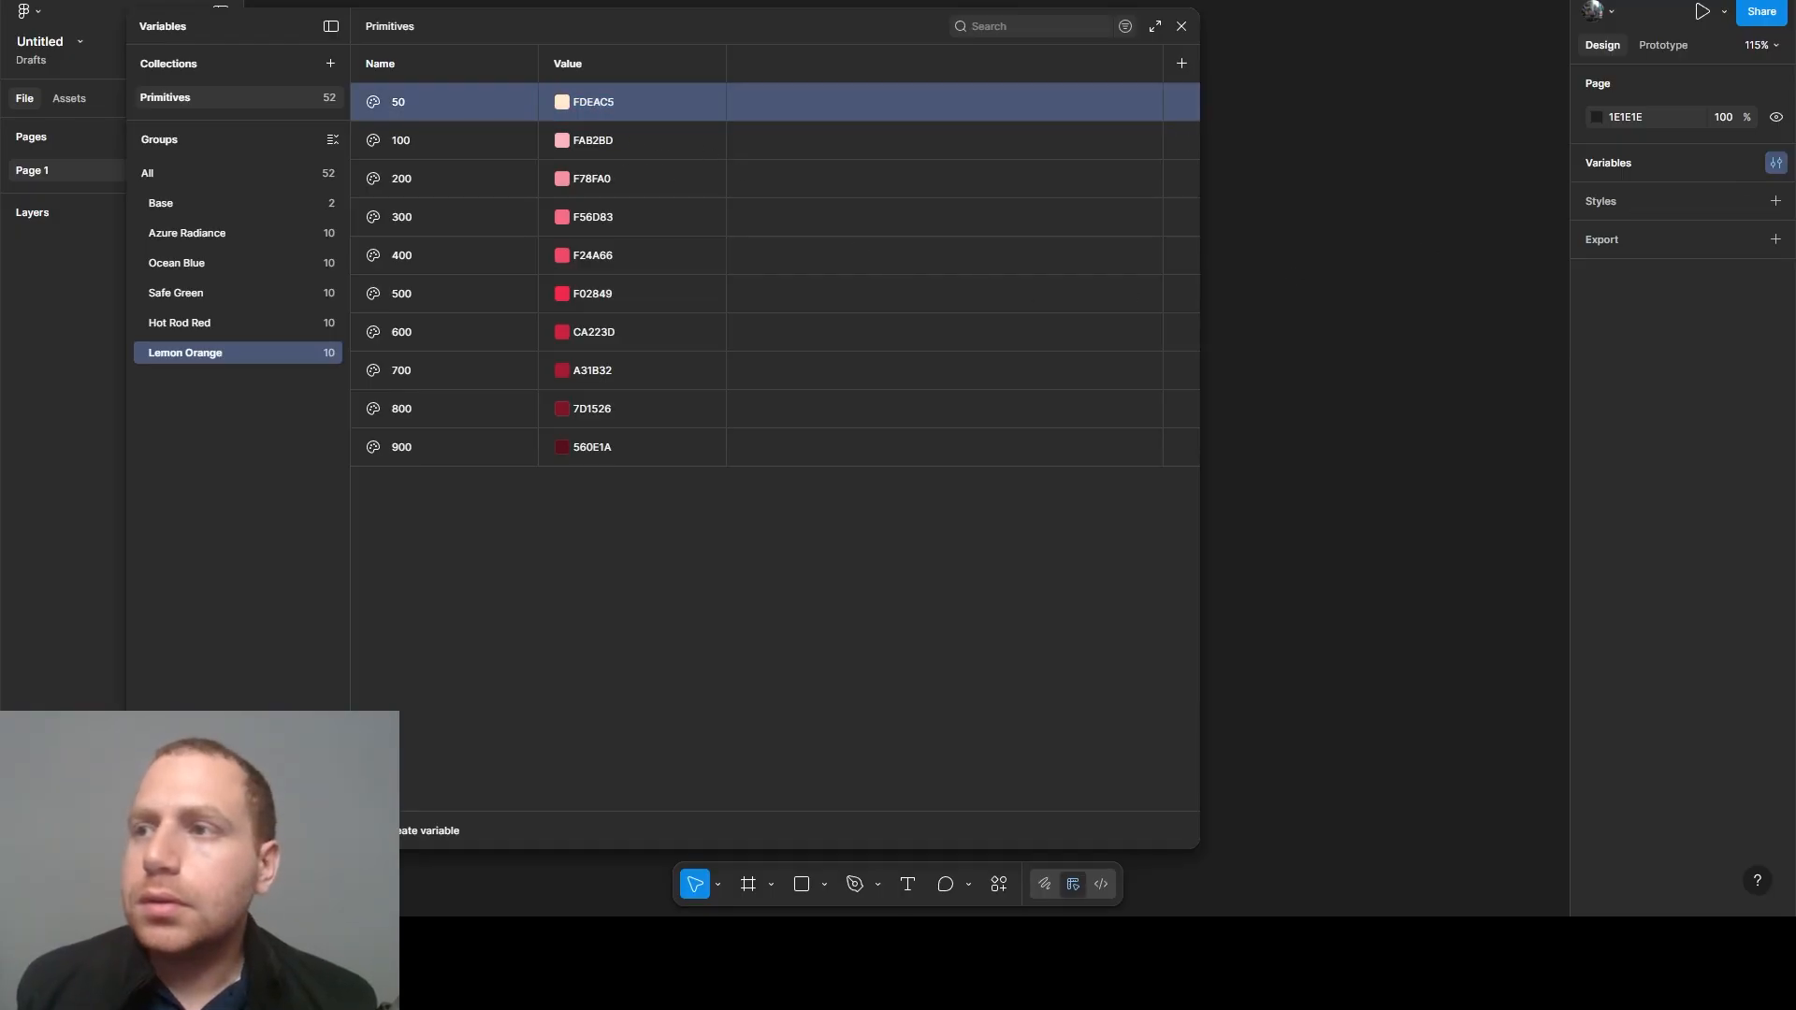
{"action": "left_click", "coordinate": [599, 142]}
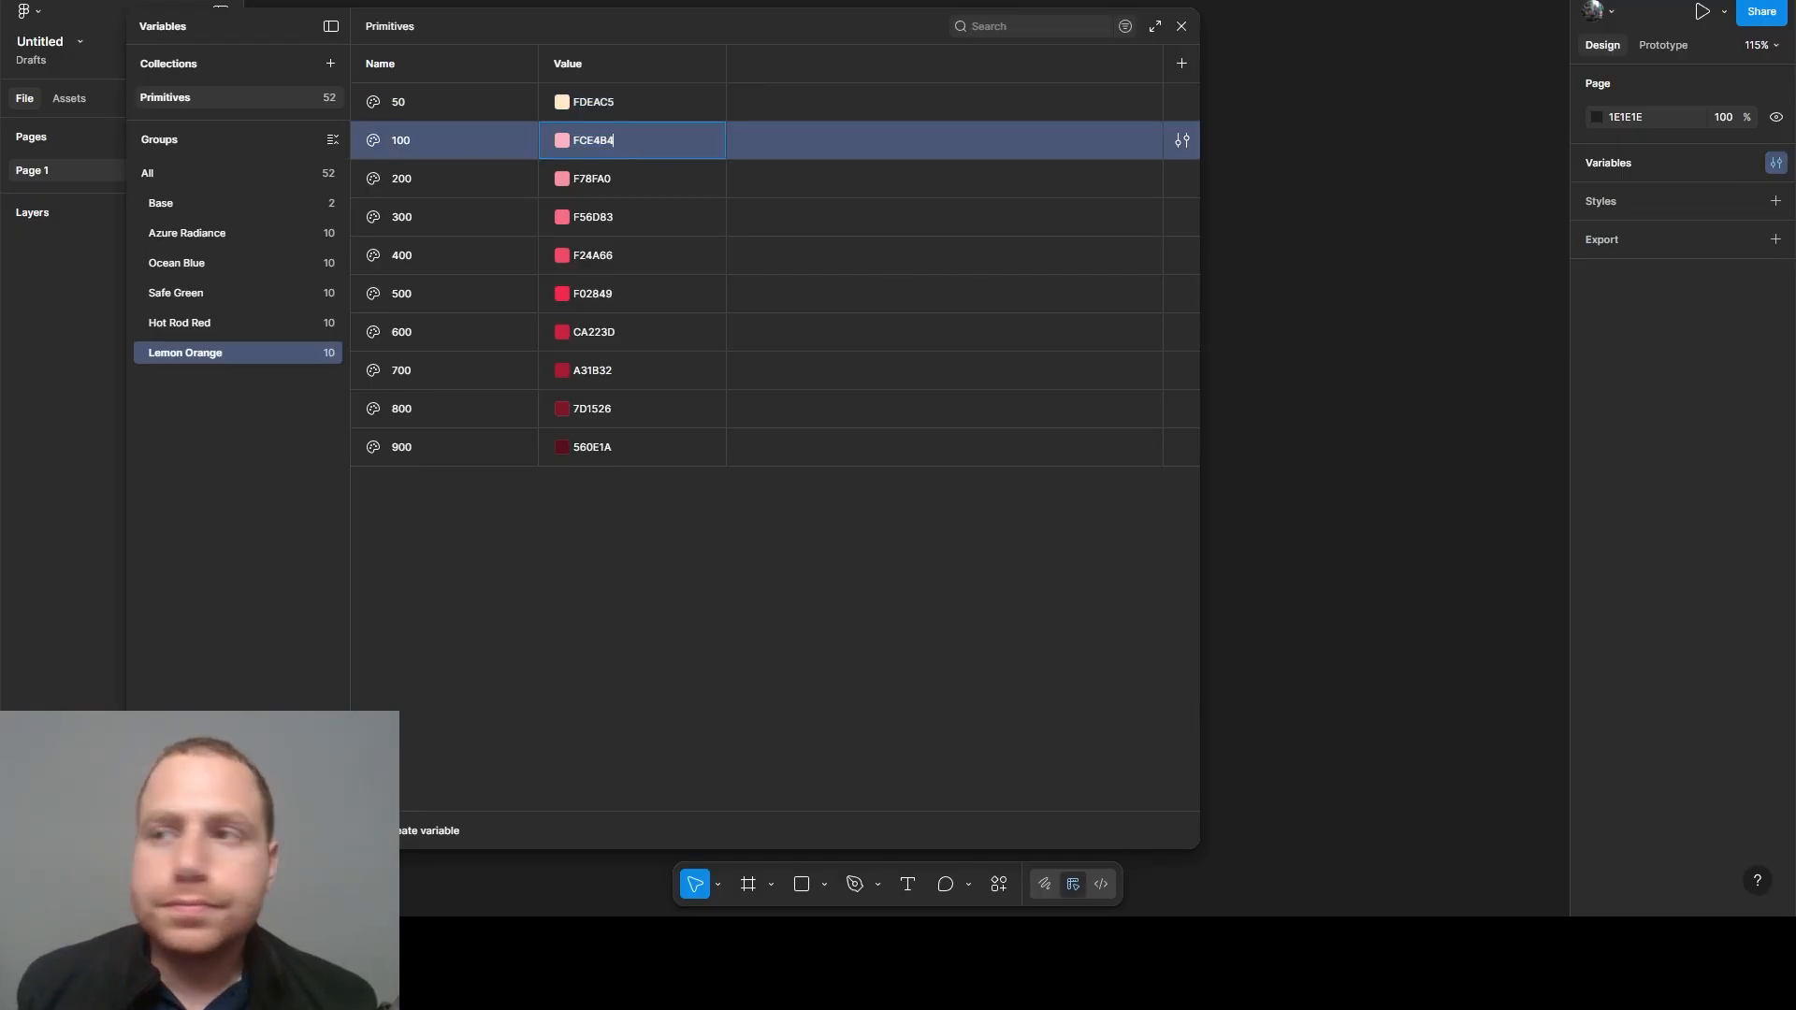
{"action": "key", "text": "Return"}
- Set the Lemon Orange 200 variable's value to FBD993 and the 300 variable's value to FACD72
{"action": "left_click", "coordinate": [677, 175]}
{"action": "type", "text": "FBD993"}
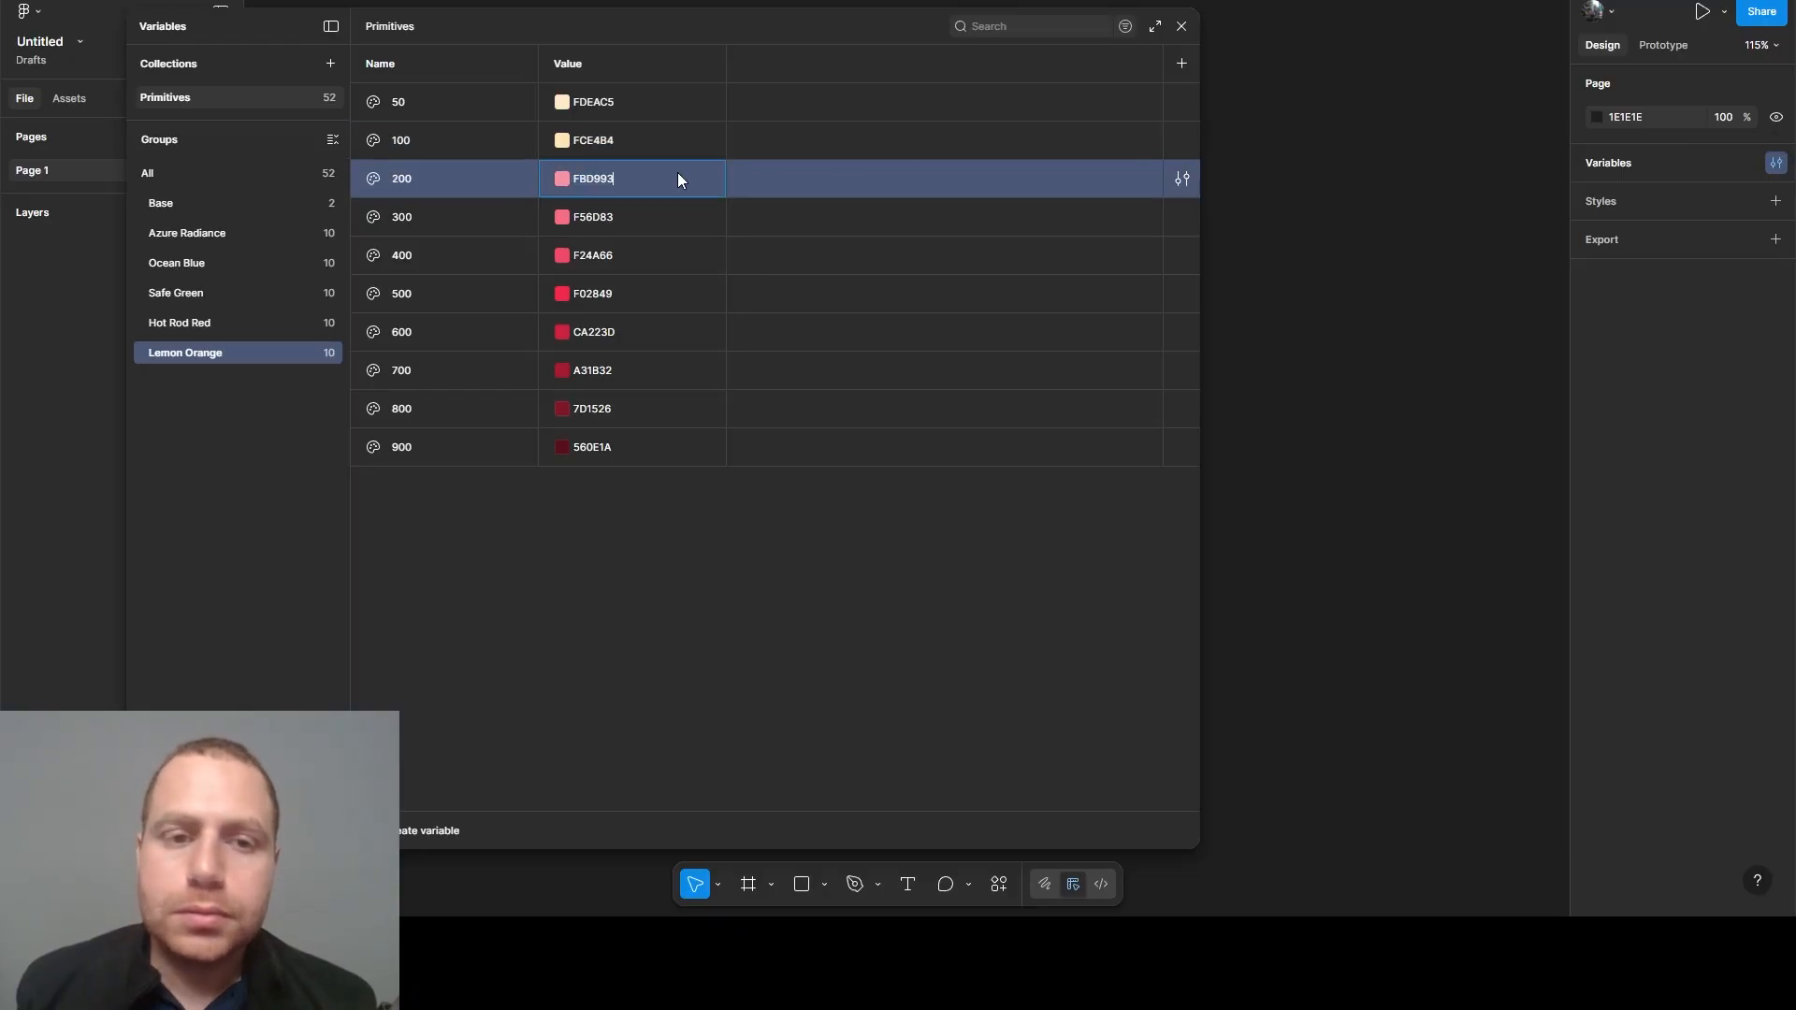
{"action": "key", "text": "Return"}
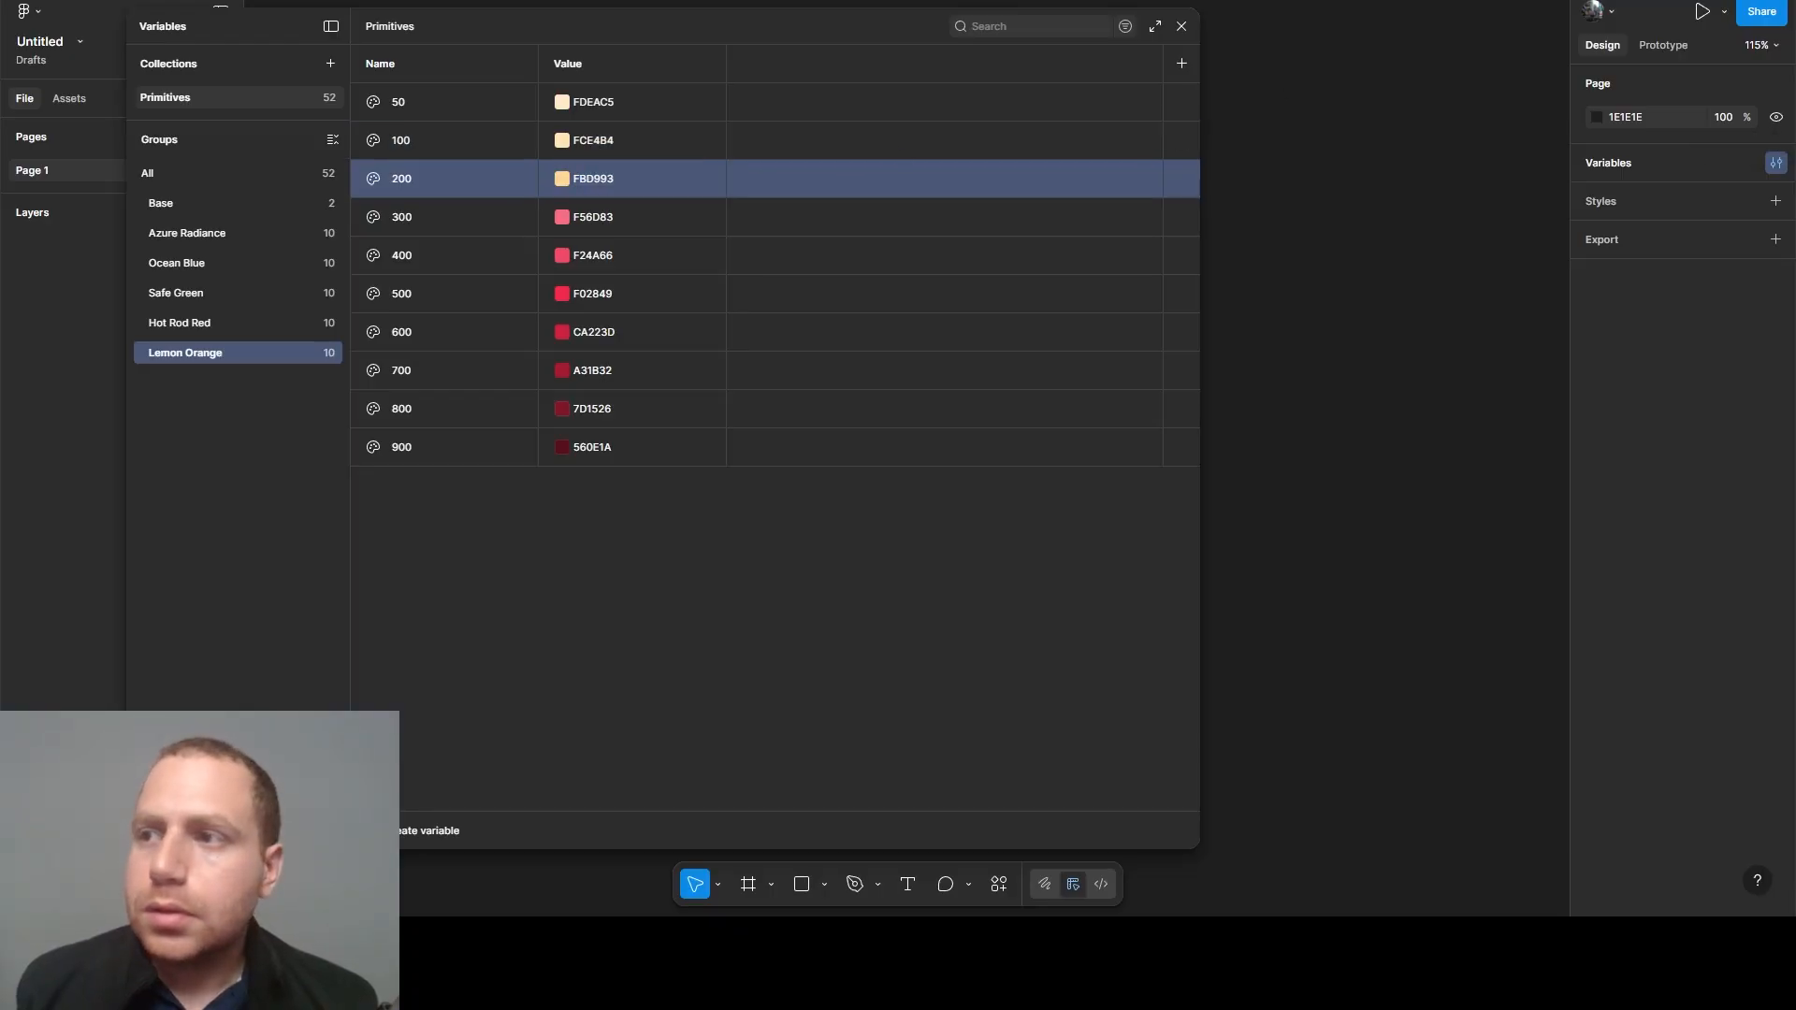
{"action": "left_click", "coordinate": [598, 217]}
{"action": "type", "text": "FACD72"}
{"action": "key", "text": "Return"}
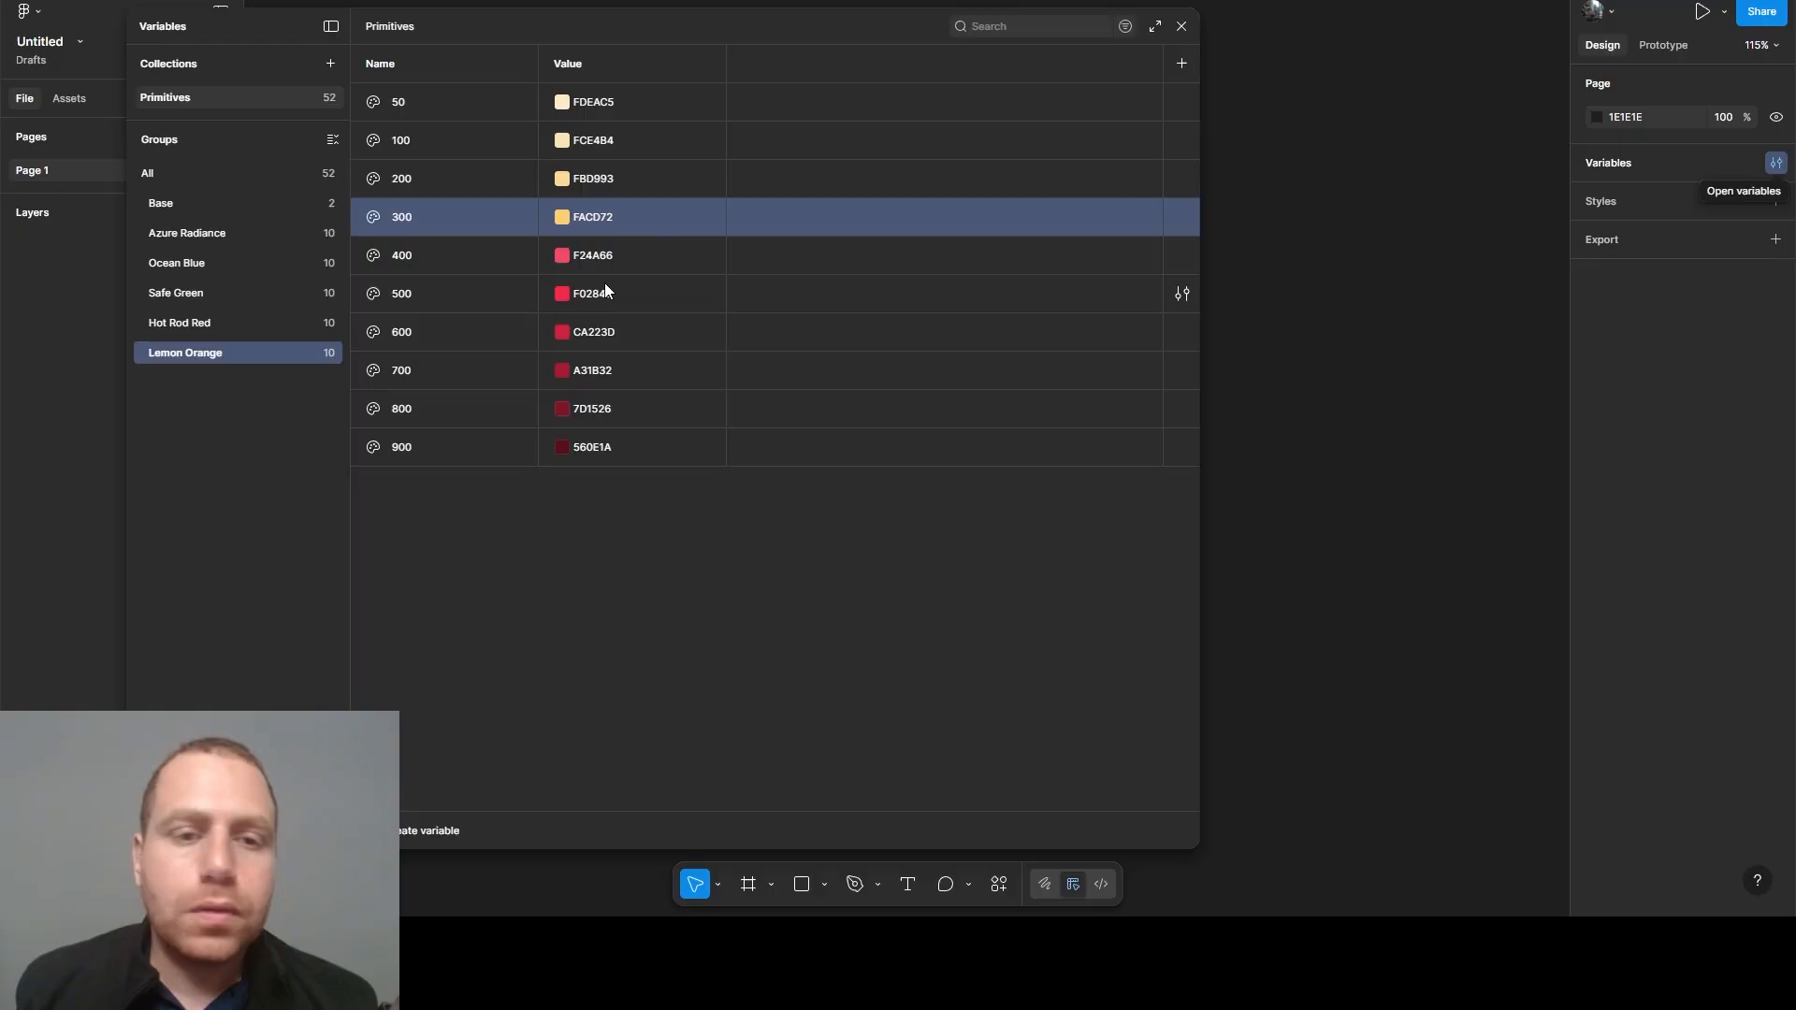
- Set the Lemon Orange 400 variable's value to F8C150 and the 500 variable's value to F7B52F
{"action": "left_click", "coordinate": [593, 253]}
{"action": "type", "text": "F8C150"}
{"action": "key", "text": "Return"}
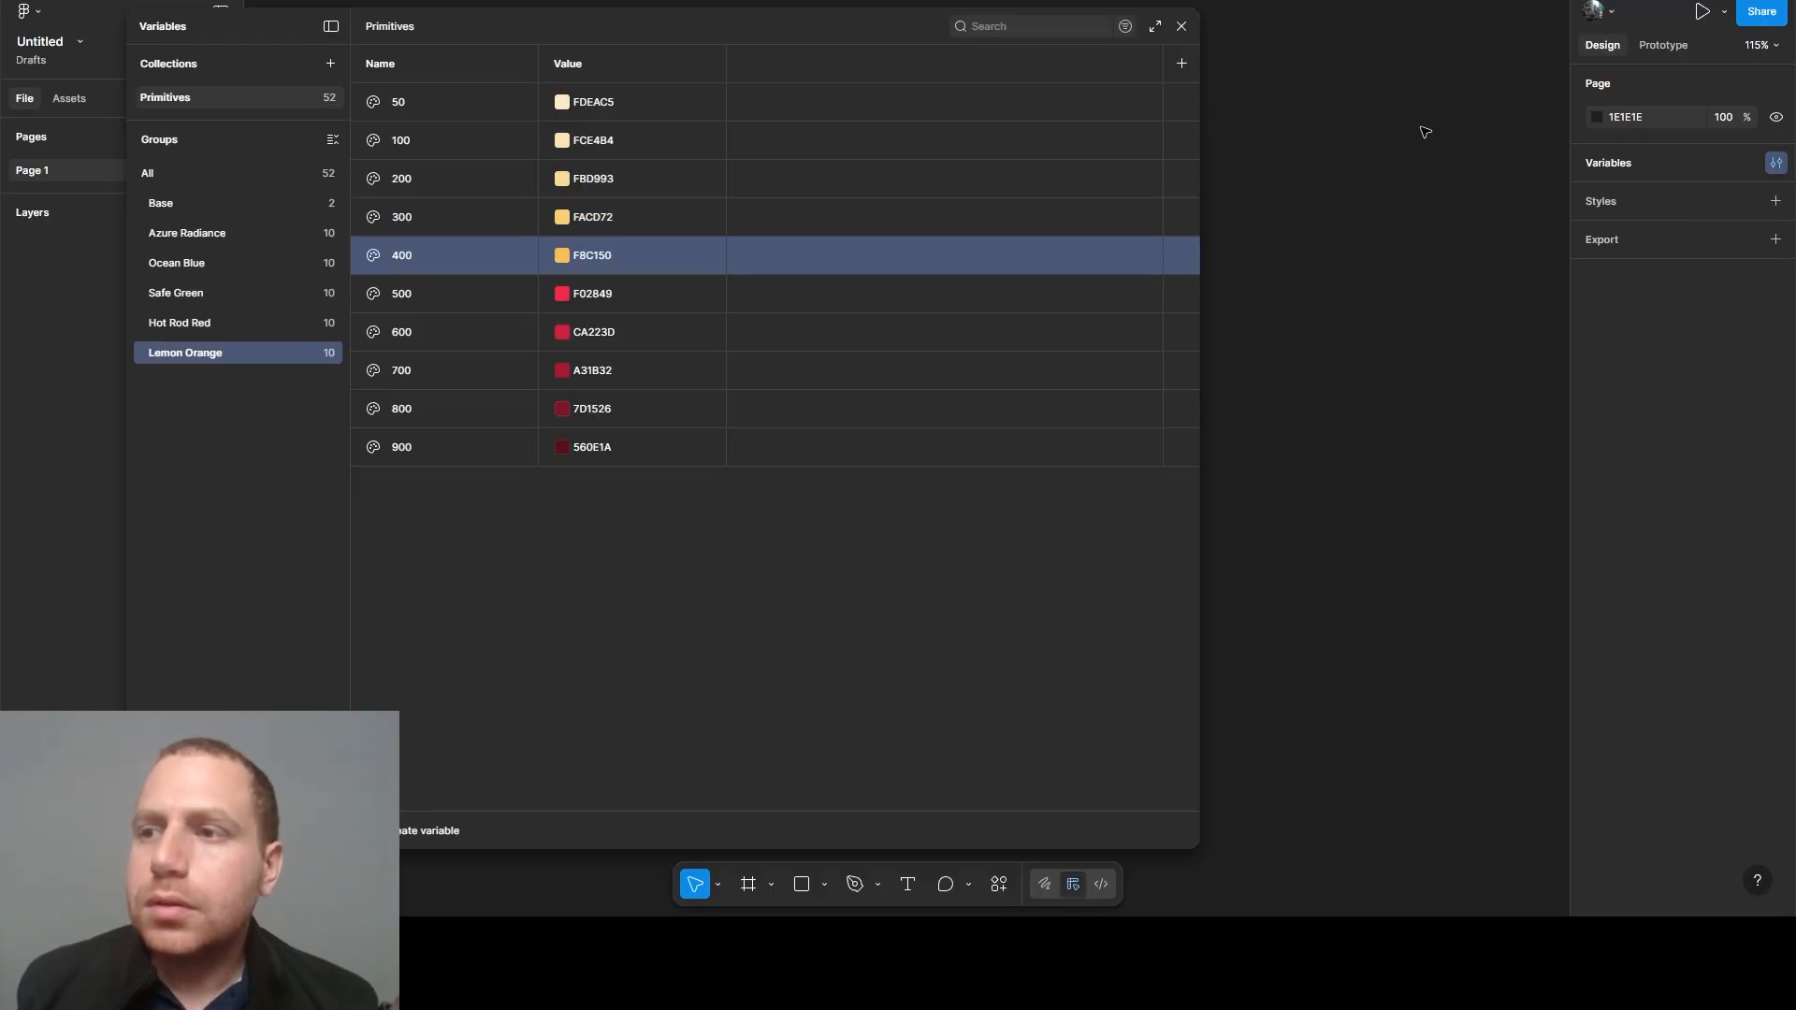
{"action": "left_click", "coordinate": [597, 290]}
{"action": "type", "text": "F7B52F"}
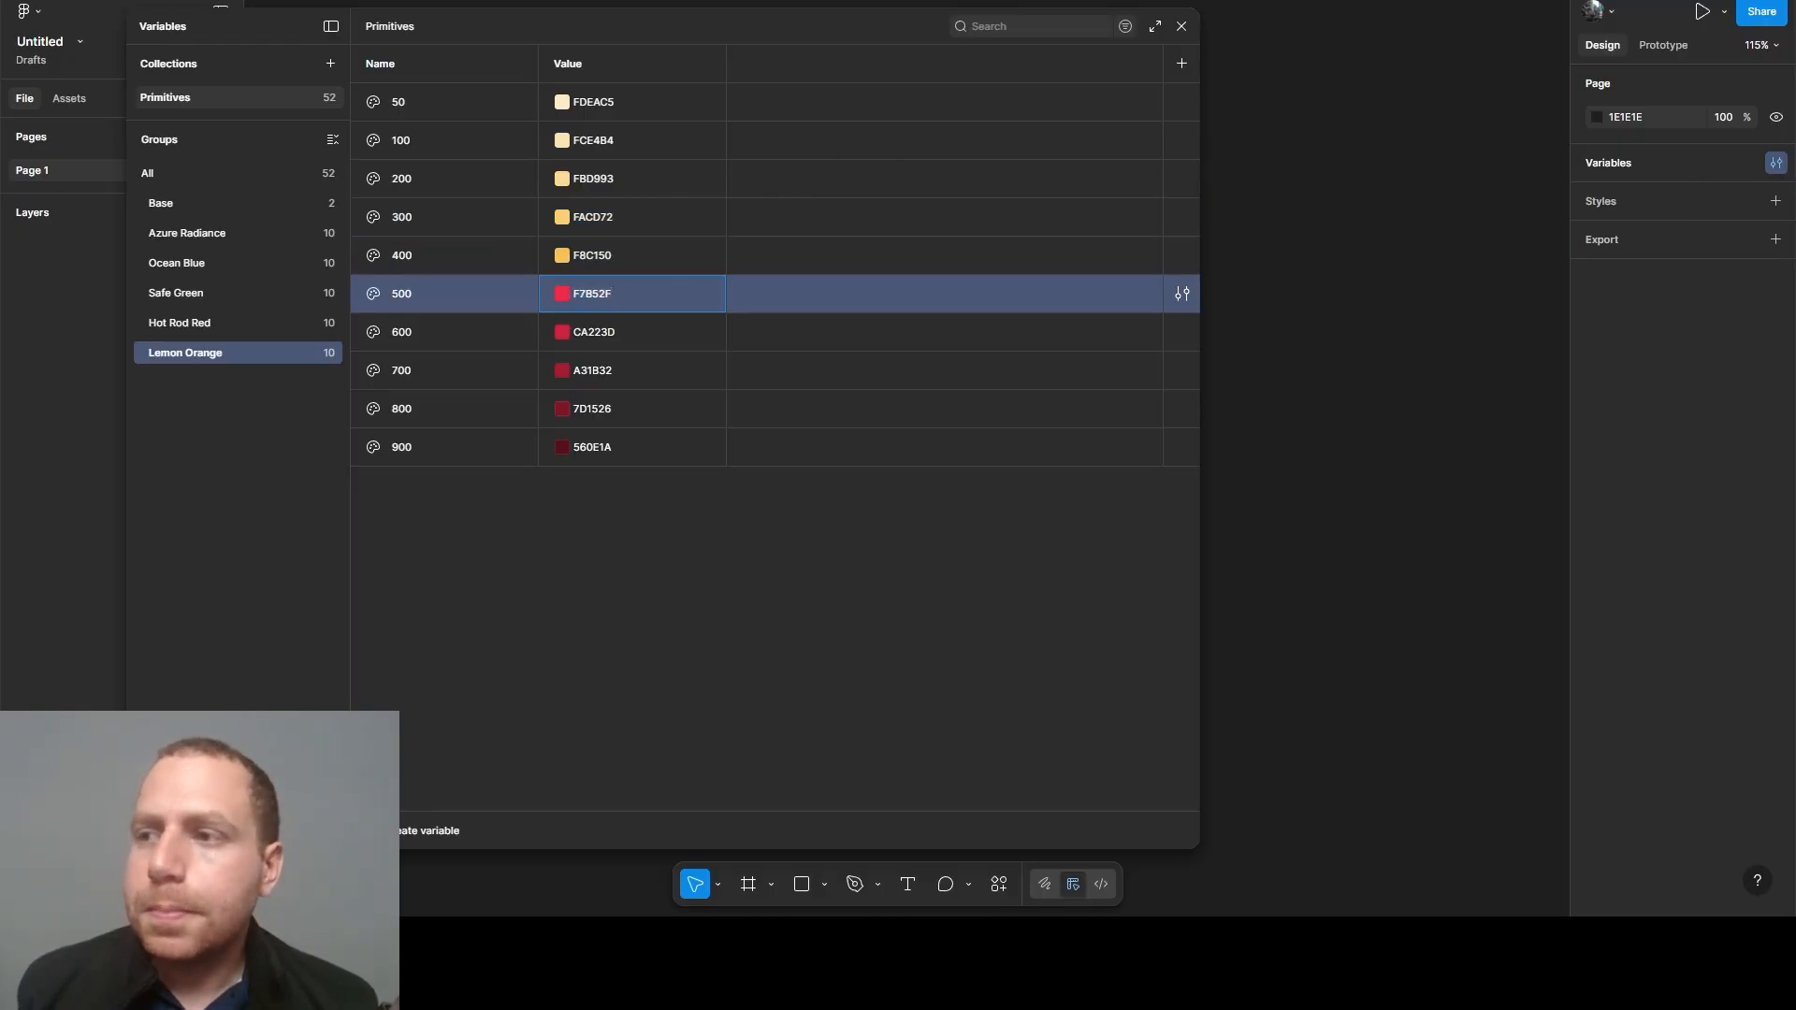
{"action": "key", "text": "Return"}
- Set the Lemon Orange 600 variable's value to CF9827 and the 700 variable's value to A87B20
{"action": "left_click", "coordinate": [602, 329]}
{"action": "type", "text": "CF9827"}
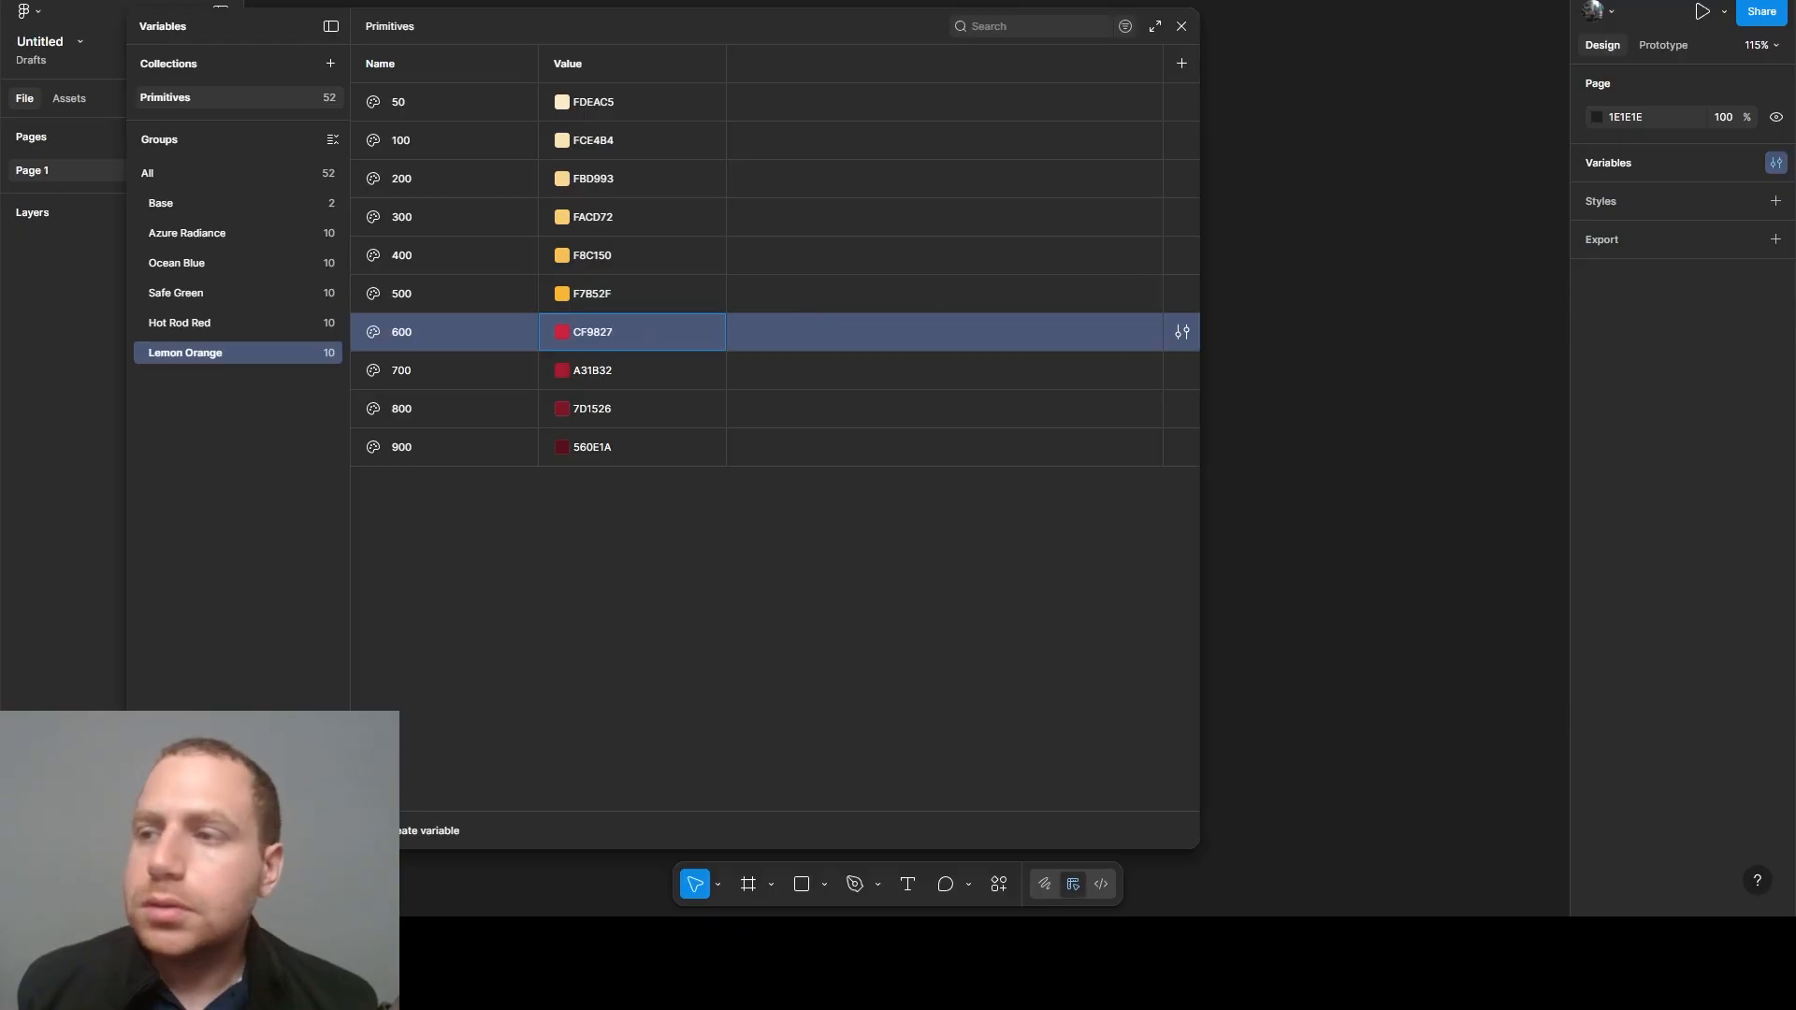
{"action": "key", "text": "Return"}
{"action": "left_click", "coordinate": [595, 374]}
{"action": "type", "text": "A87B20"}
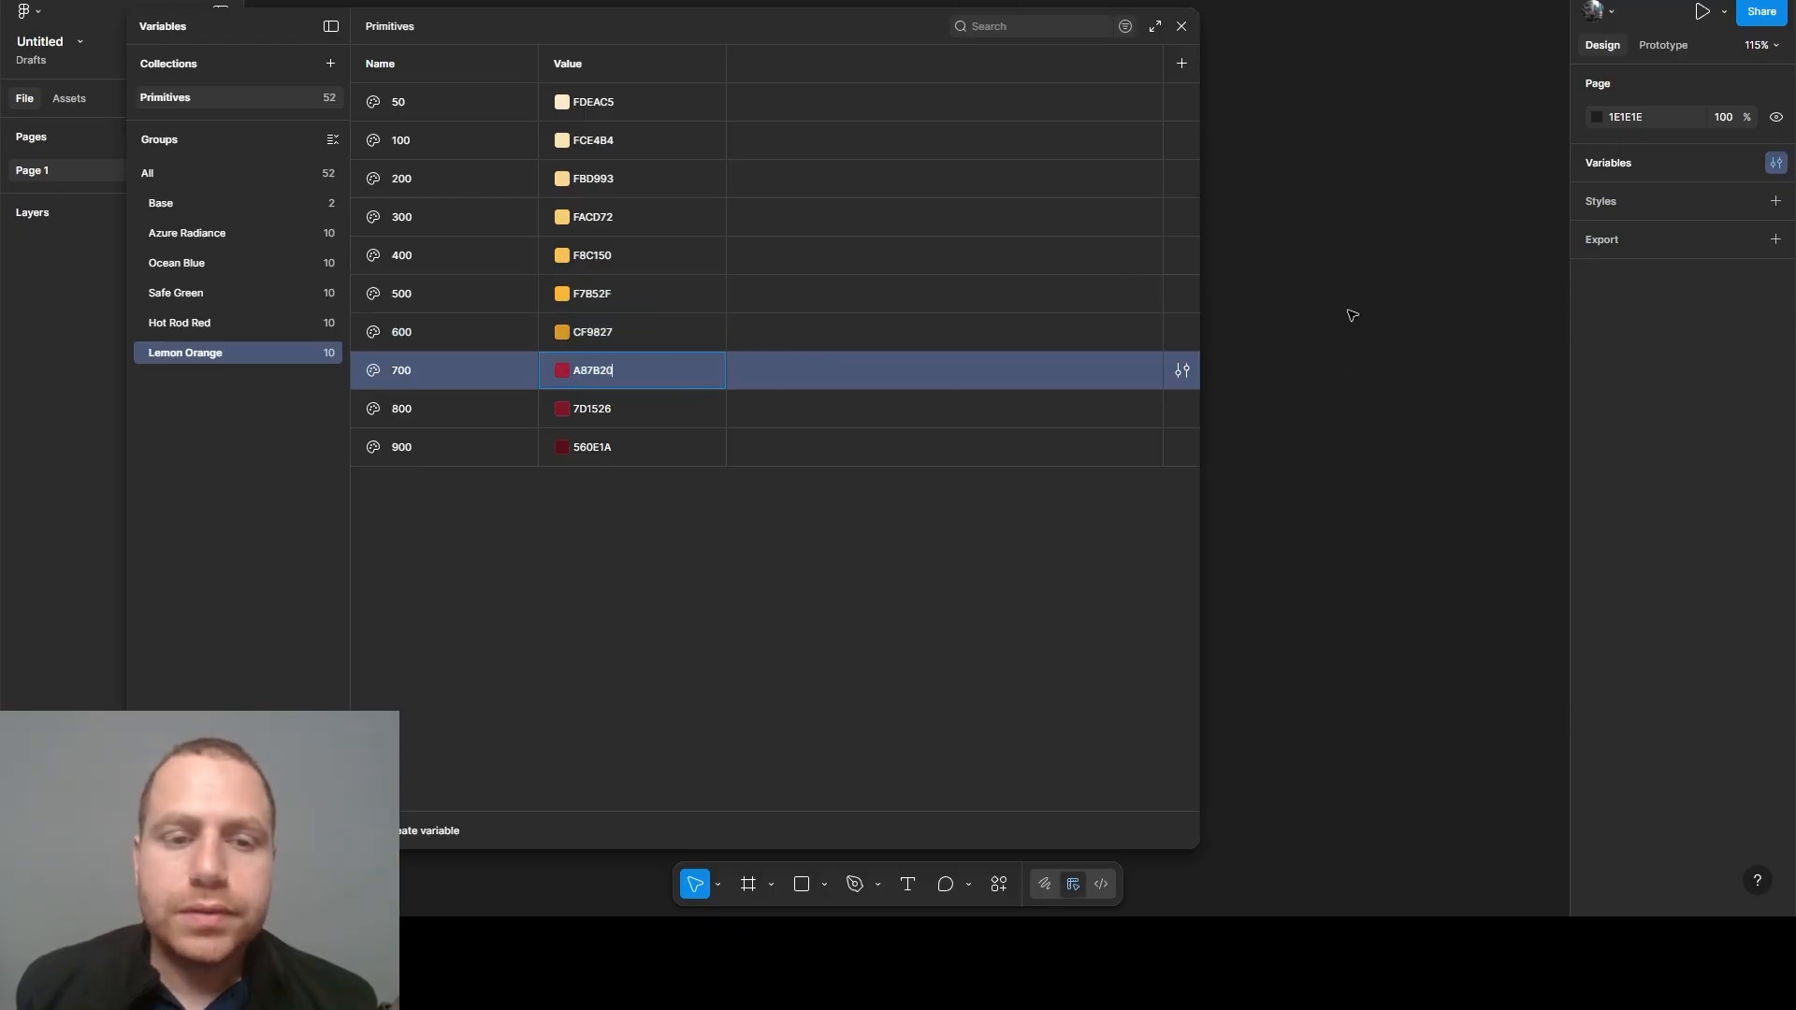
{"action": "key", "text": "Return"}
- Set the Lemon Orange 800 variable's value to 805E18 and the 900 variable's value to 594111
{"action": "left_click", "coordinate": [598, 414]}
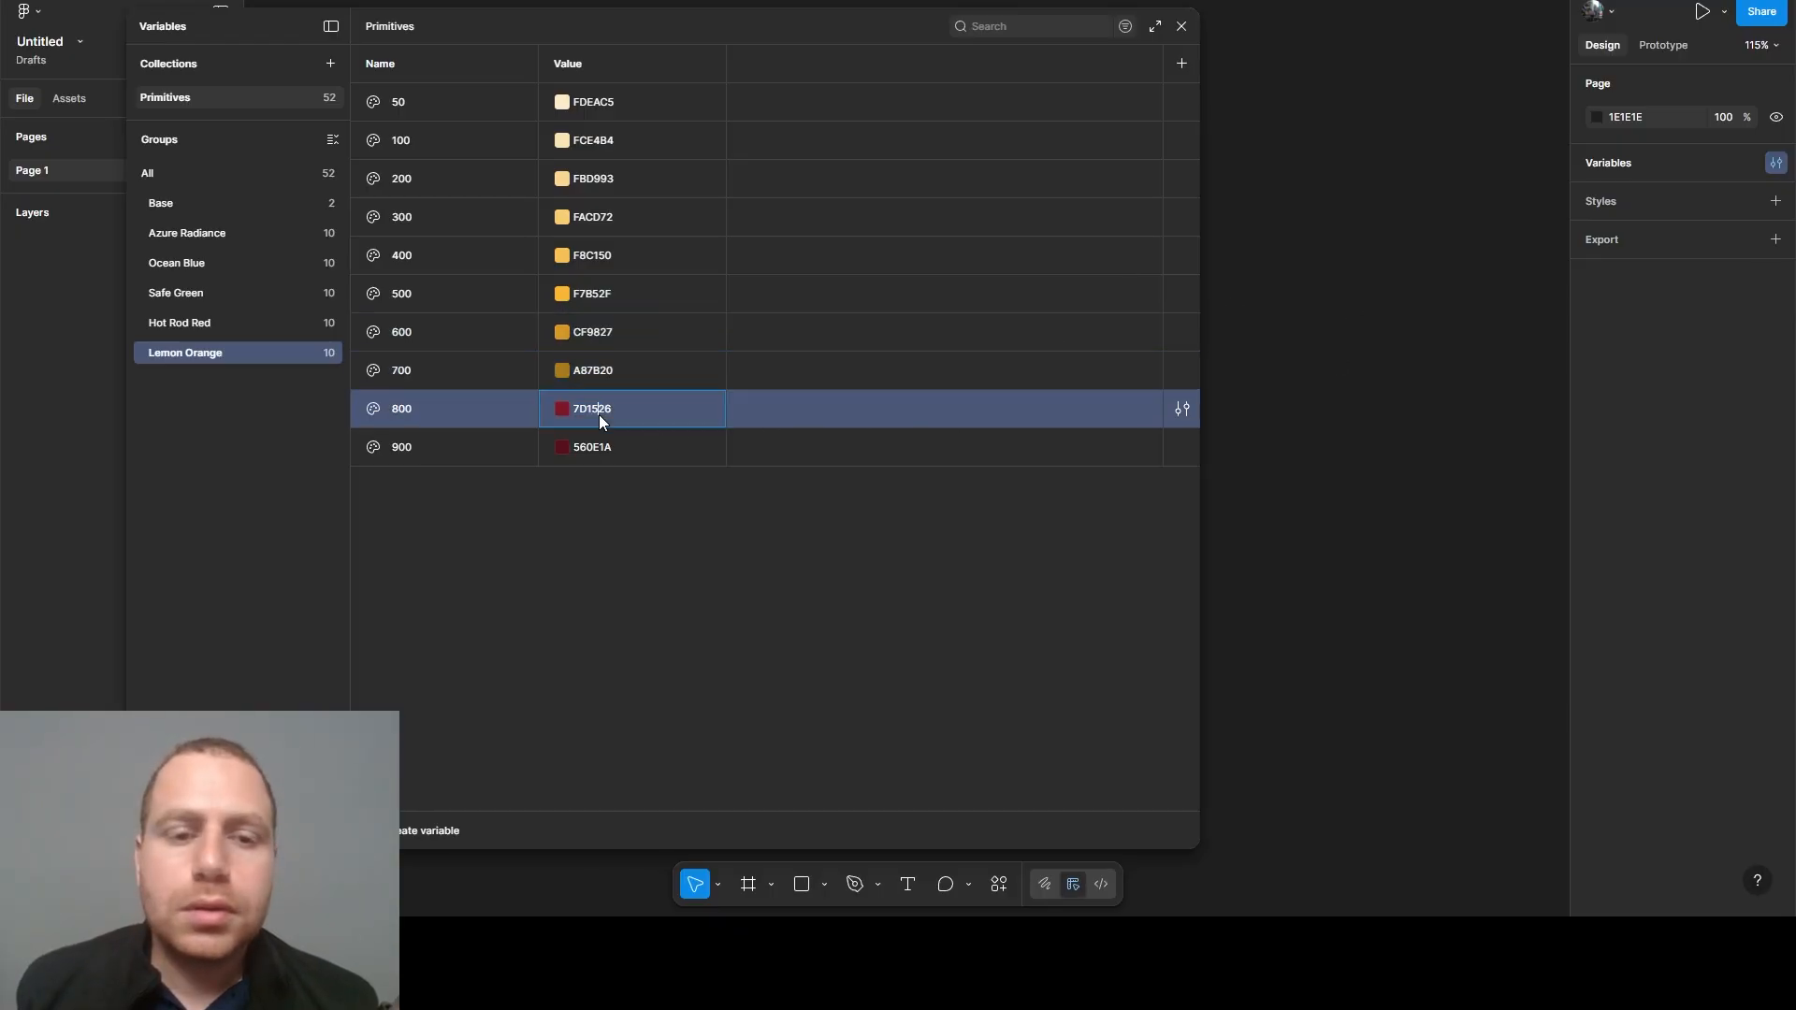
{"action": "type", "text": "805E18"}
{"action": "key", "text": "Return"}
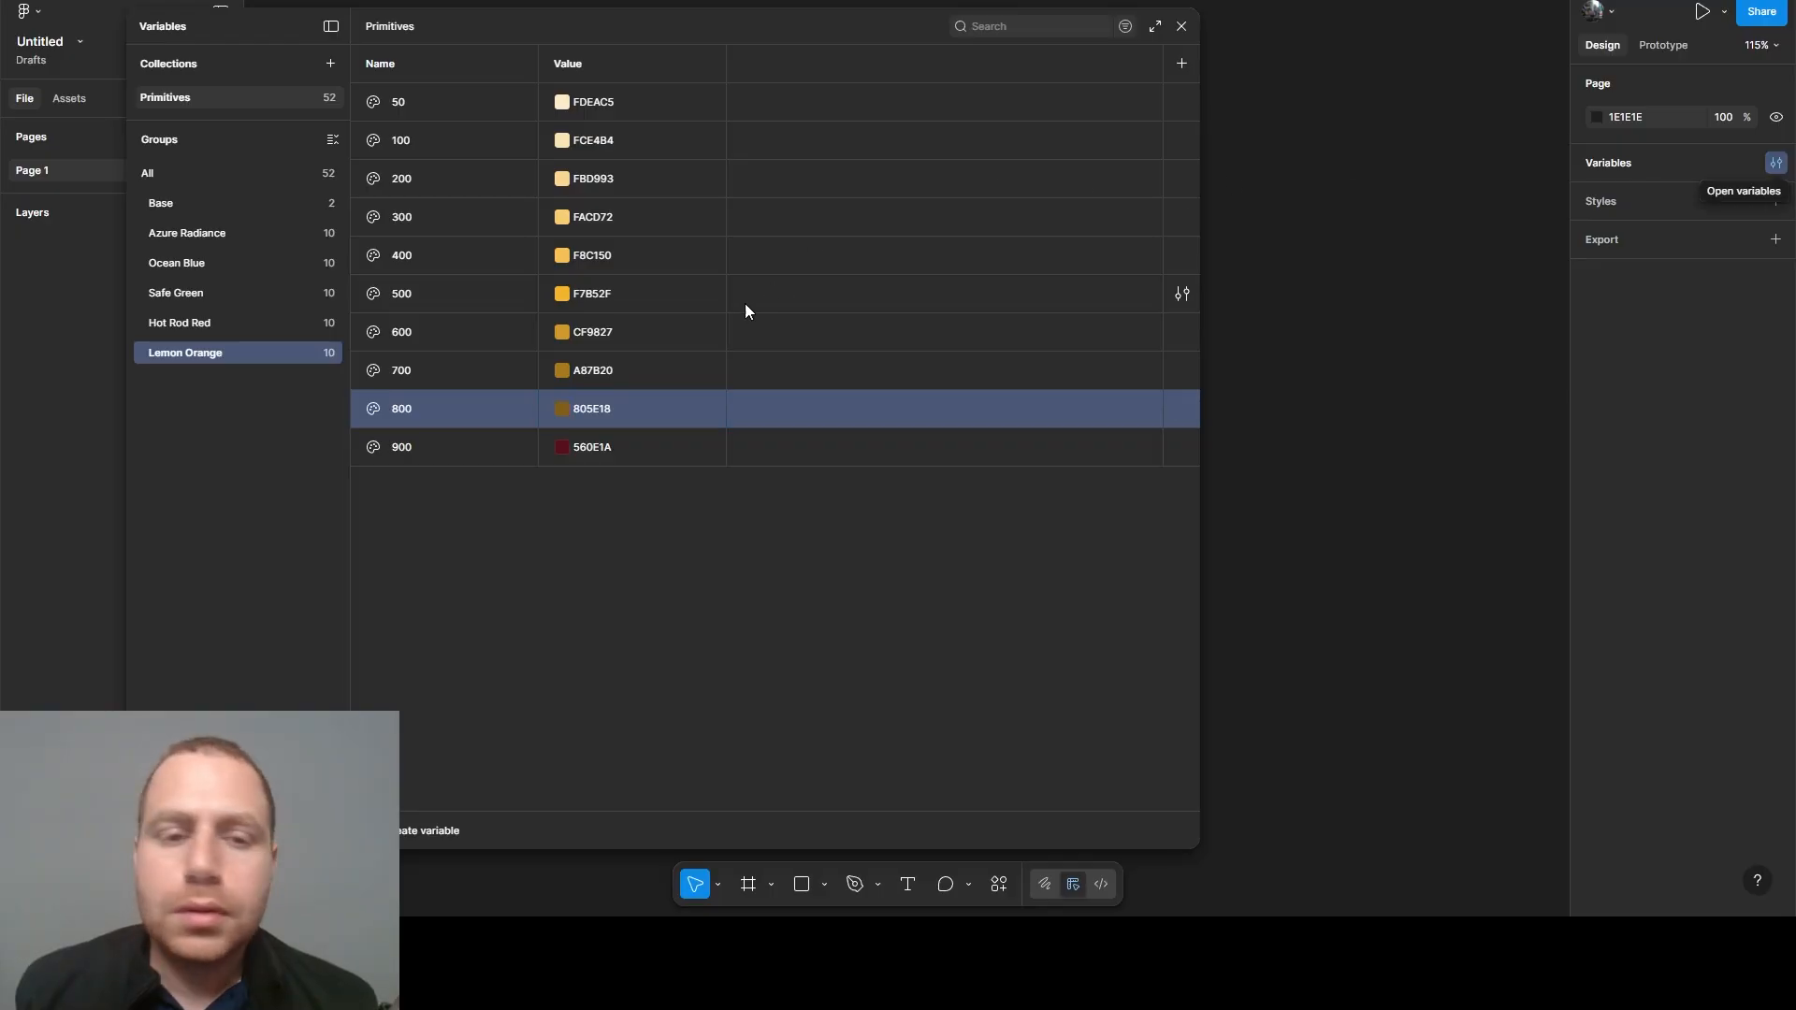
{"action": "left_click", "coordinate": [591, 453]}
{"action": "type", "text": "594111"}
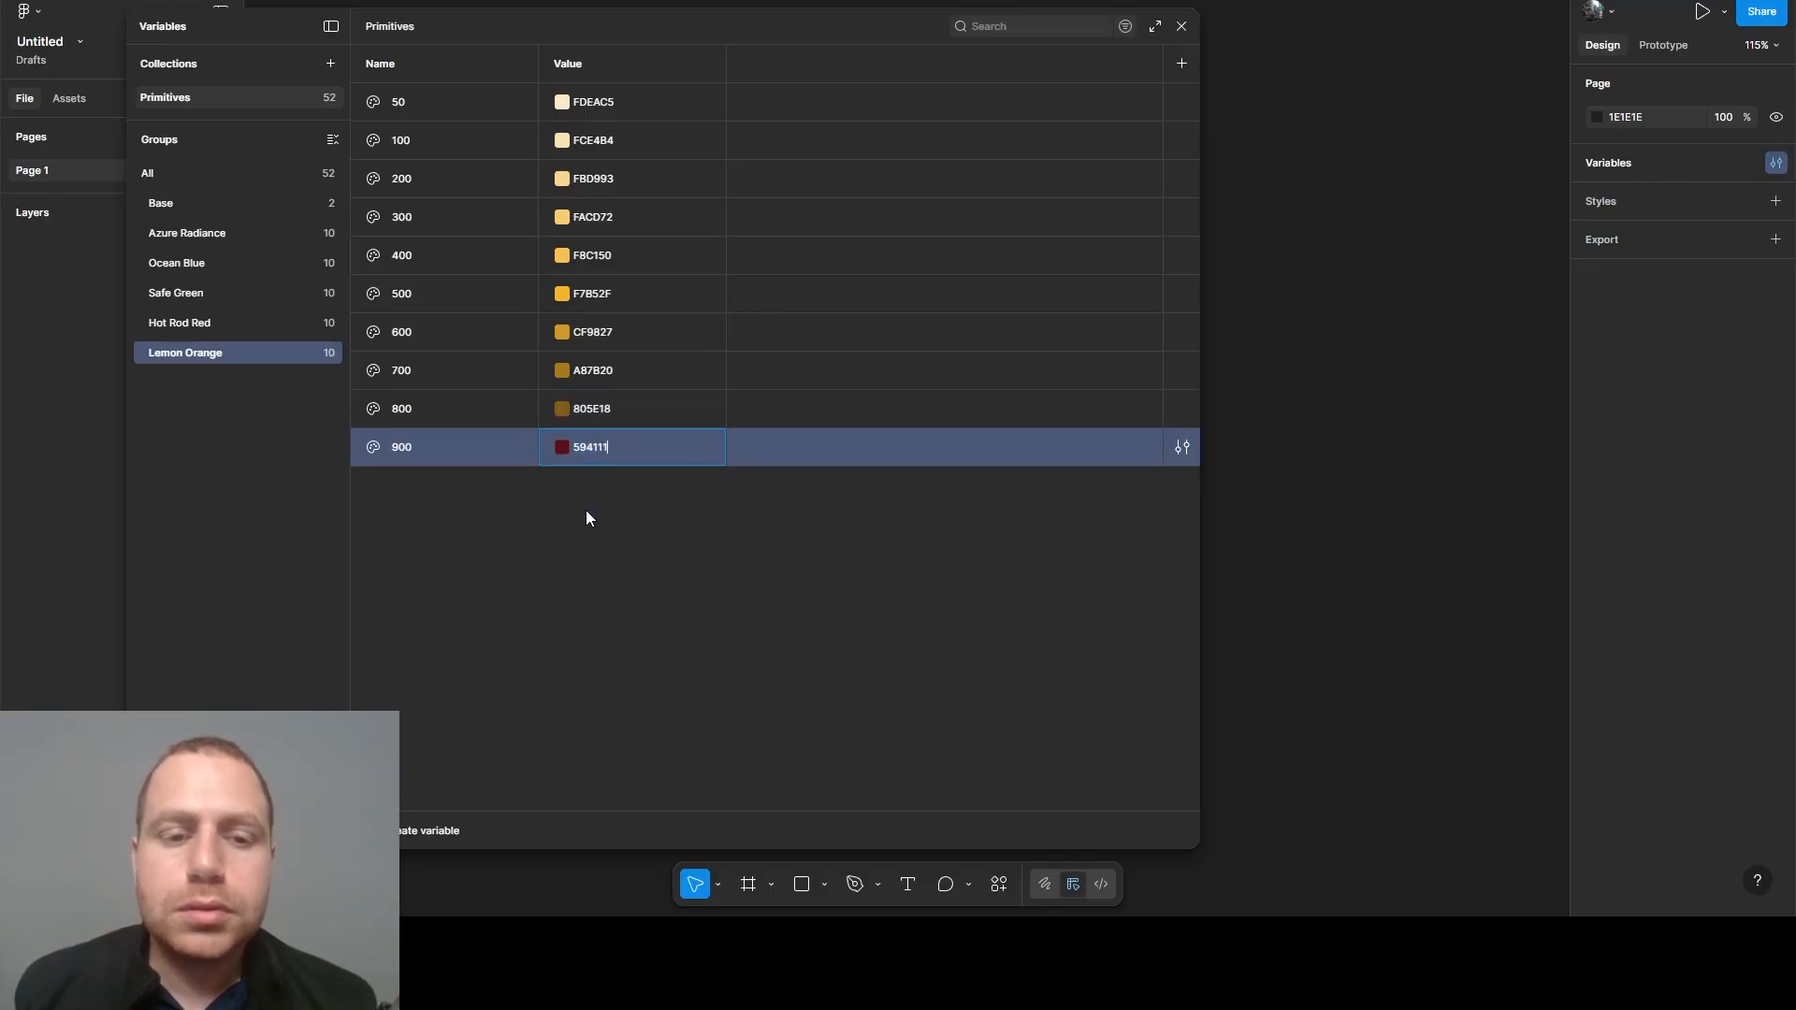
{"action": "key", "text": "Return"}
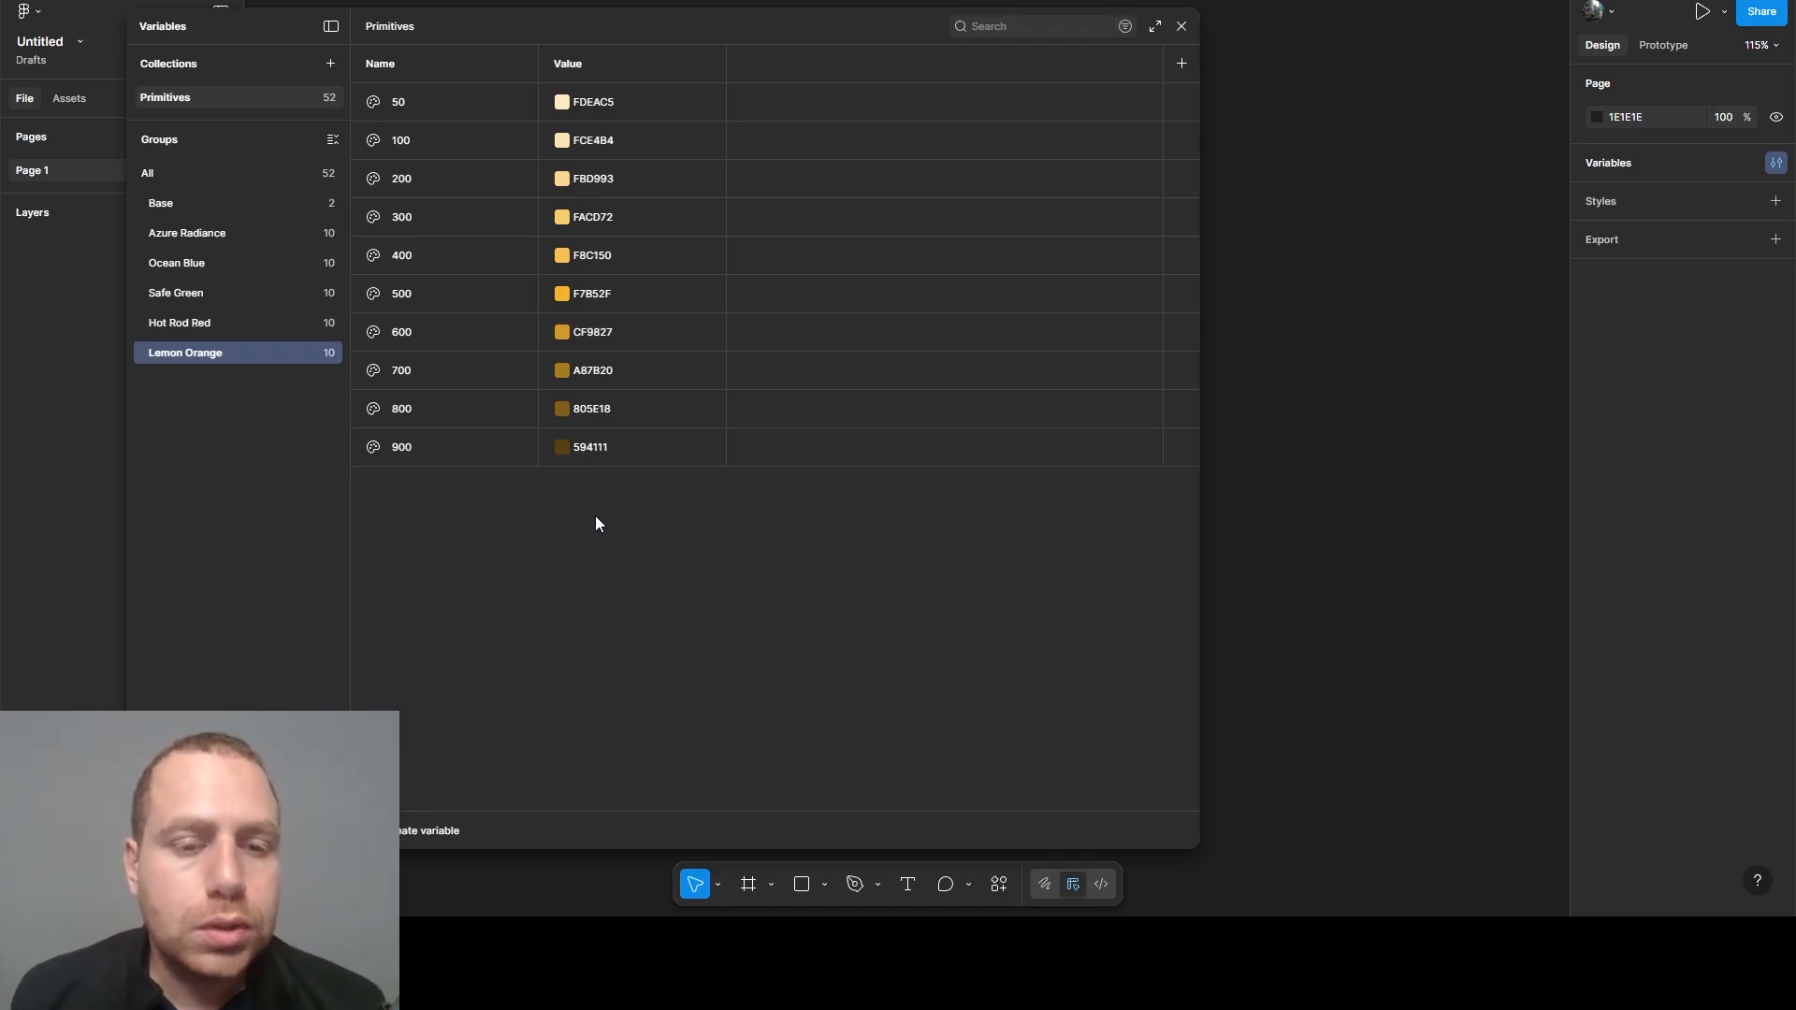
- Duplicate the Lemon Orange group and rename the copy Athens Gray
{"action": "right_click", "coordinate": [171, 357]}
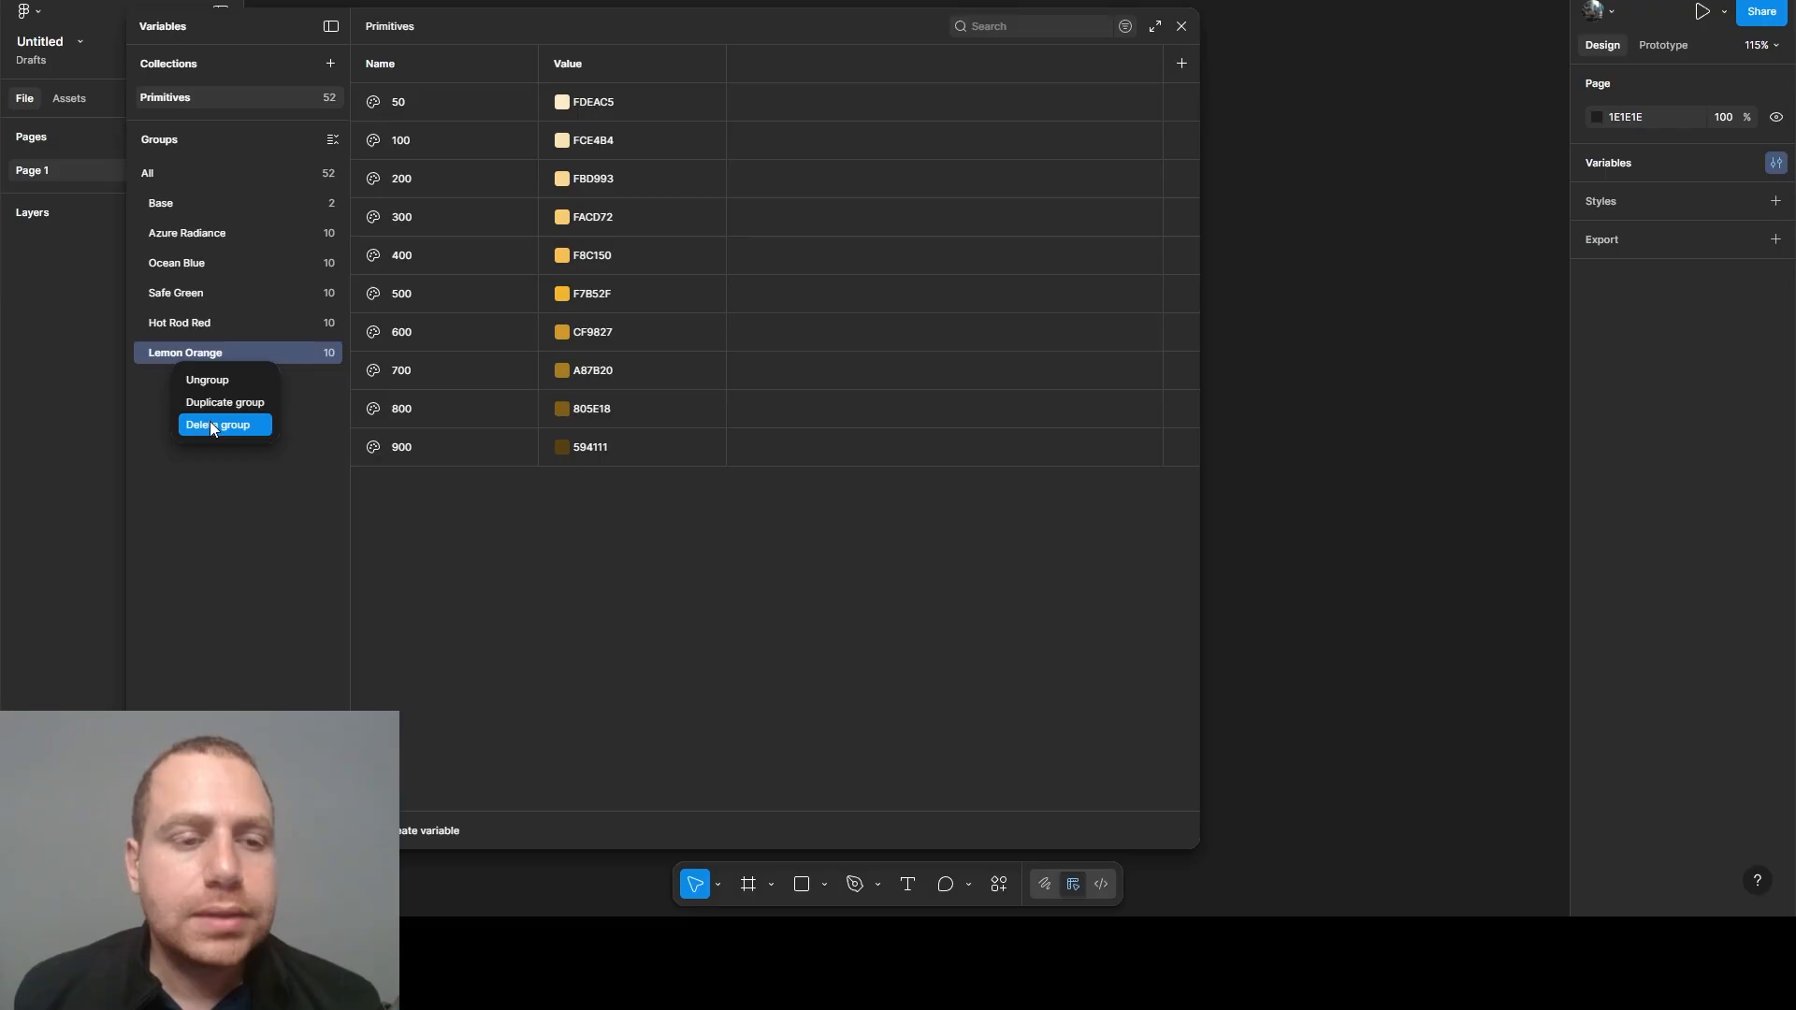
{"action": "left_click", "coordinate": [212, 408]}
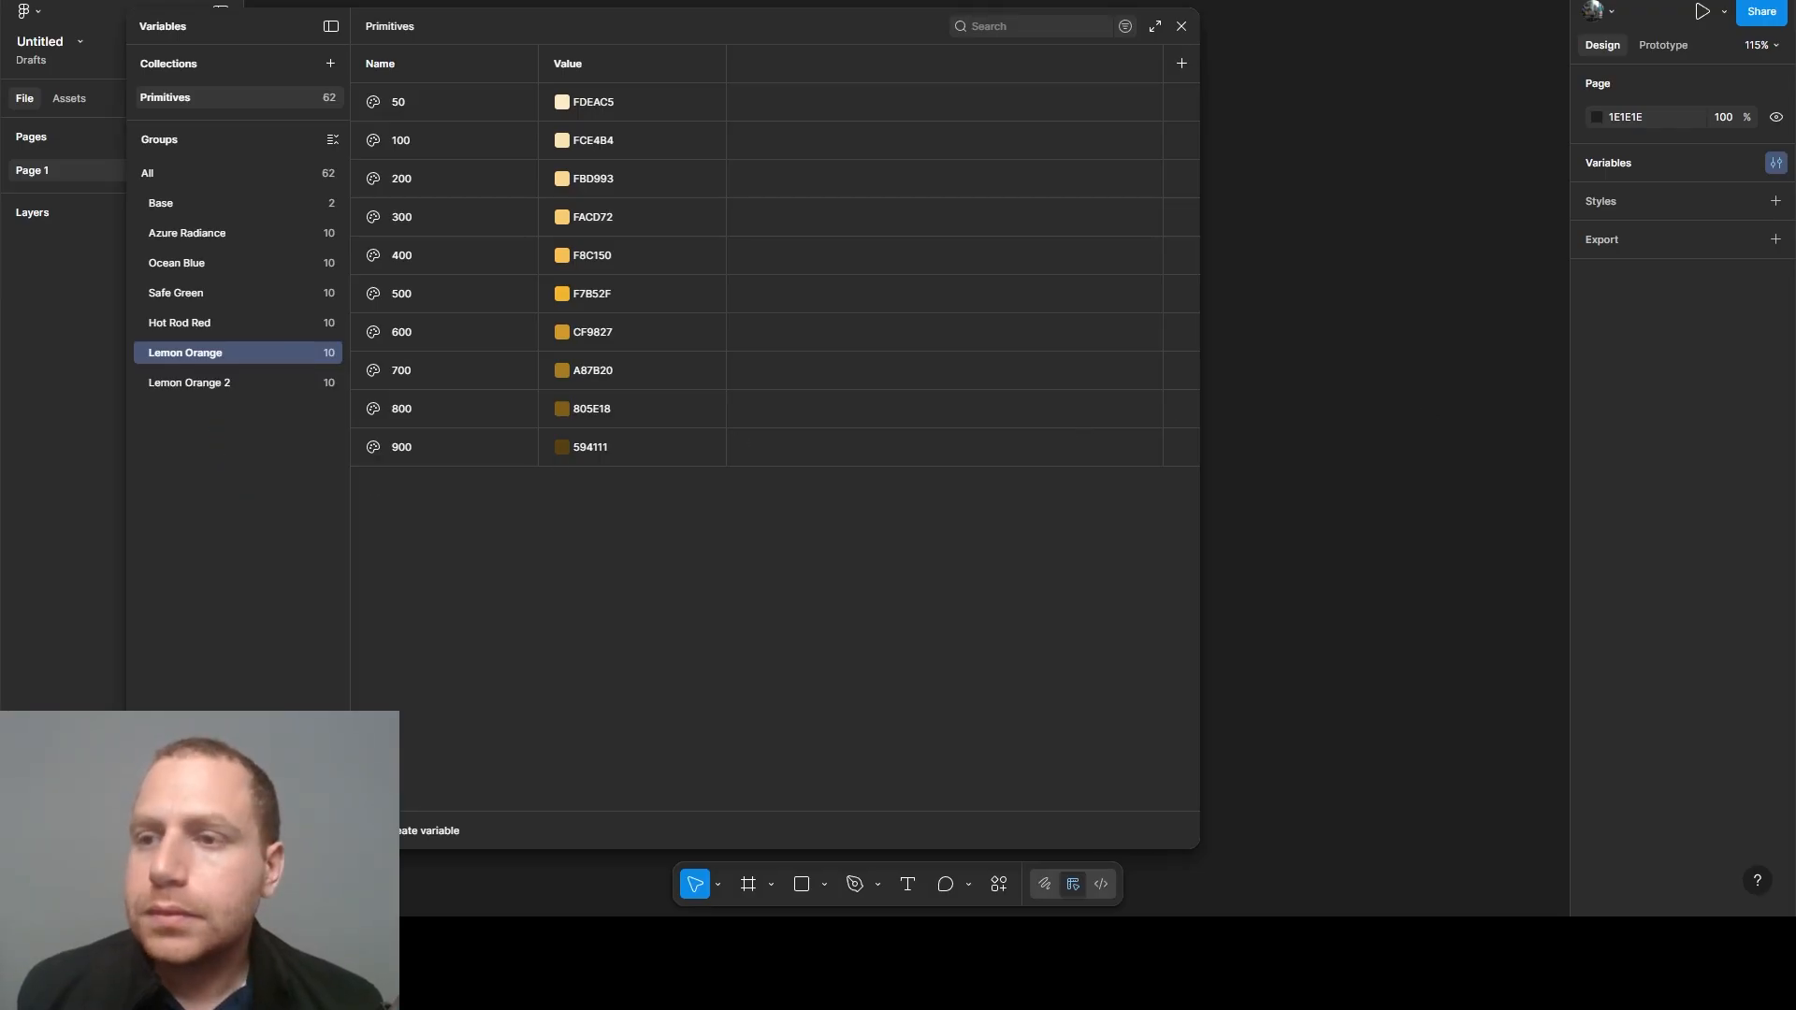
{"action": "double_click", "coordinate": [163, 389]}
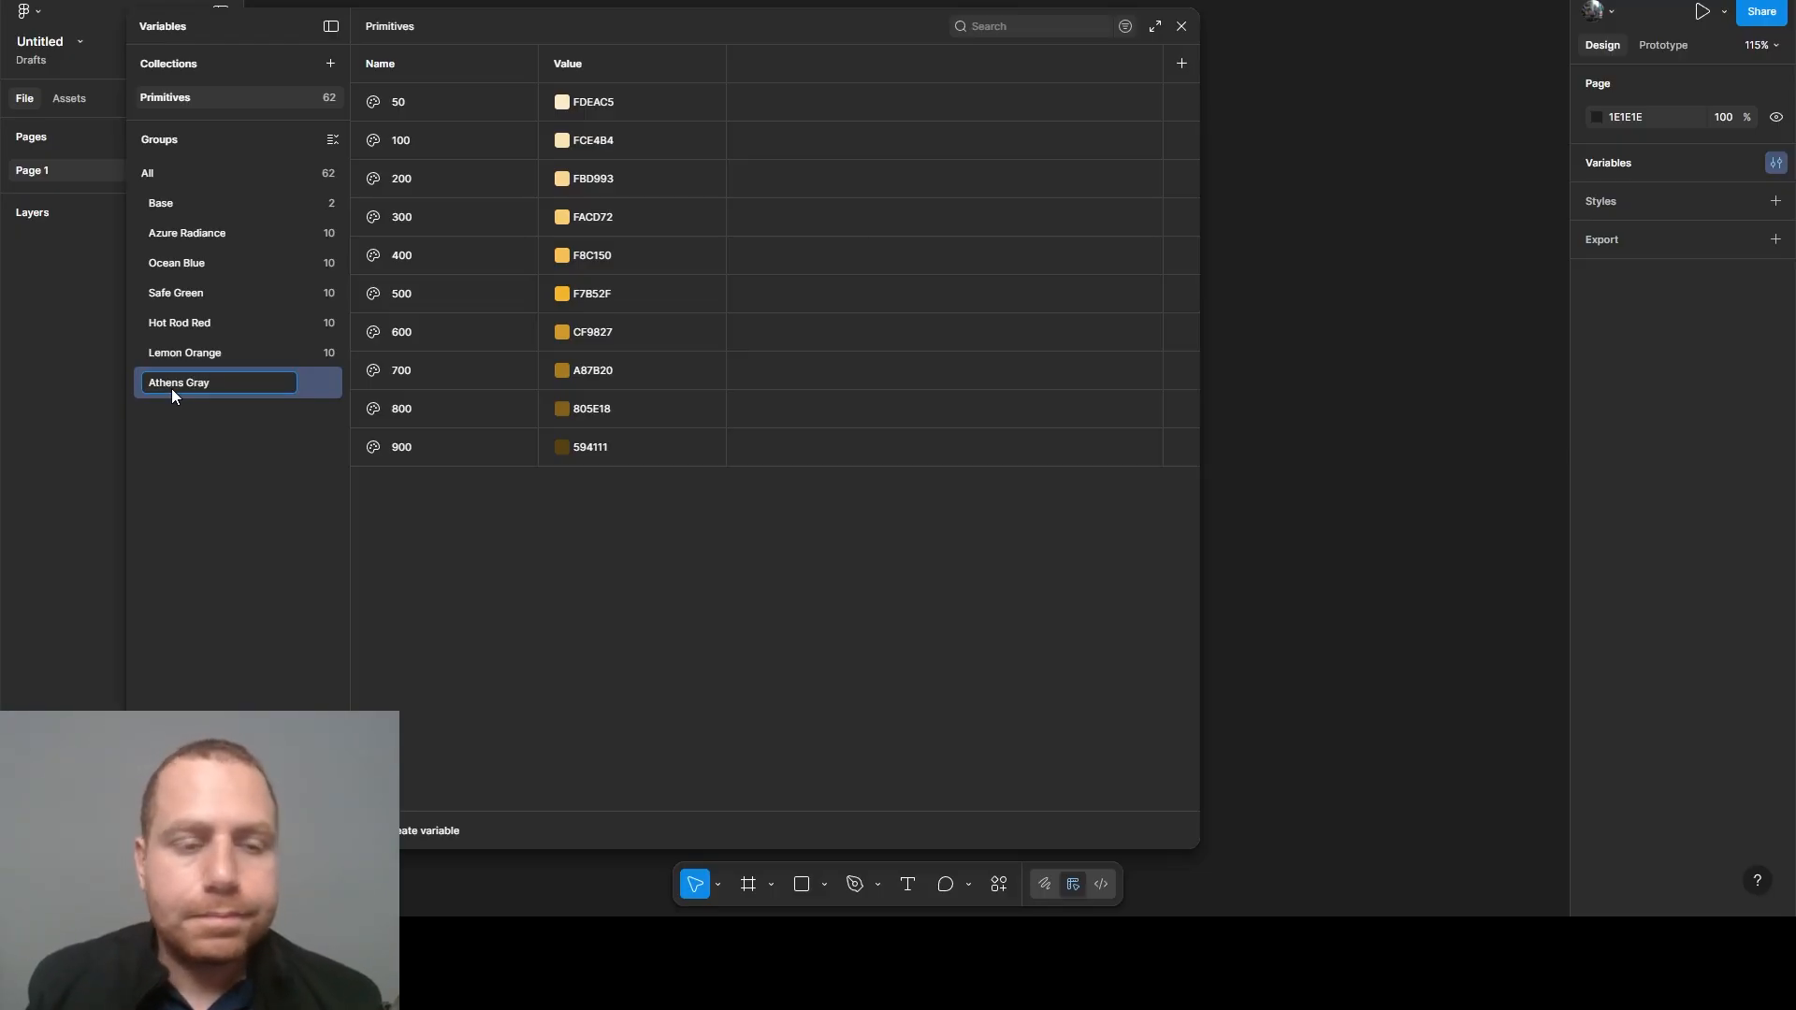
{"action": "key", "text": "Return"}
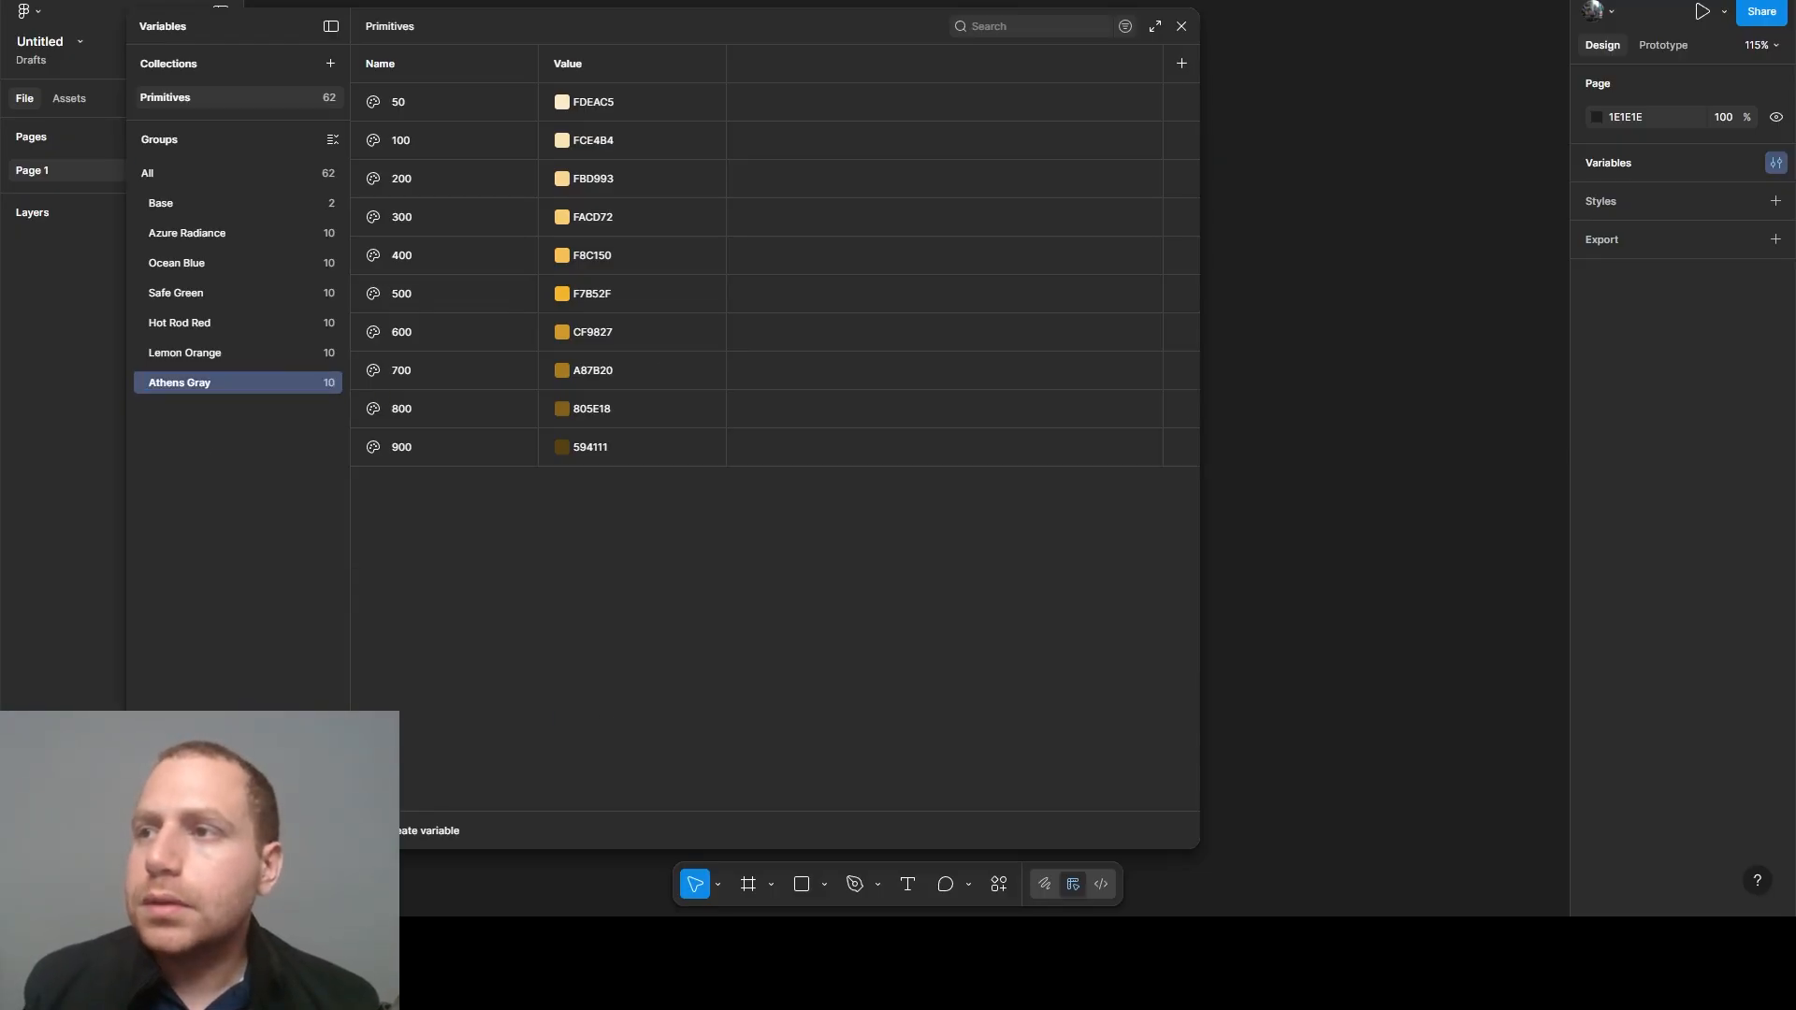
- Duplicate the Athens Gray 50 variable, name the copy 25 and place it above 50
{"action": "left_click", "coordinate": [514, 117]}
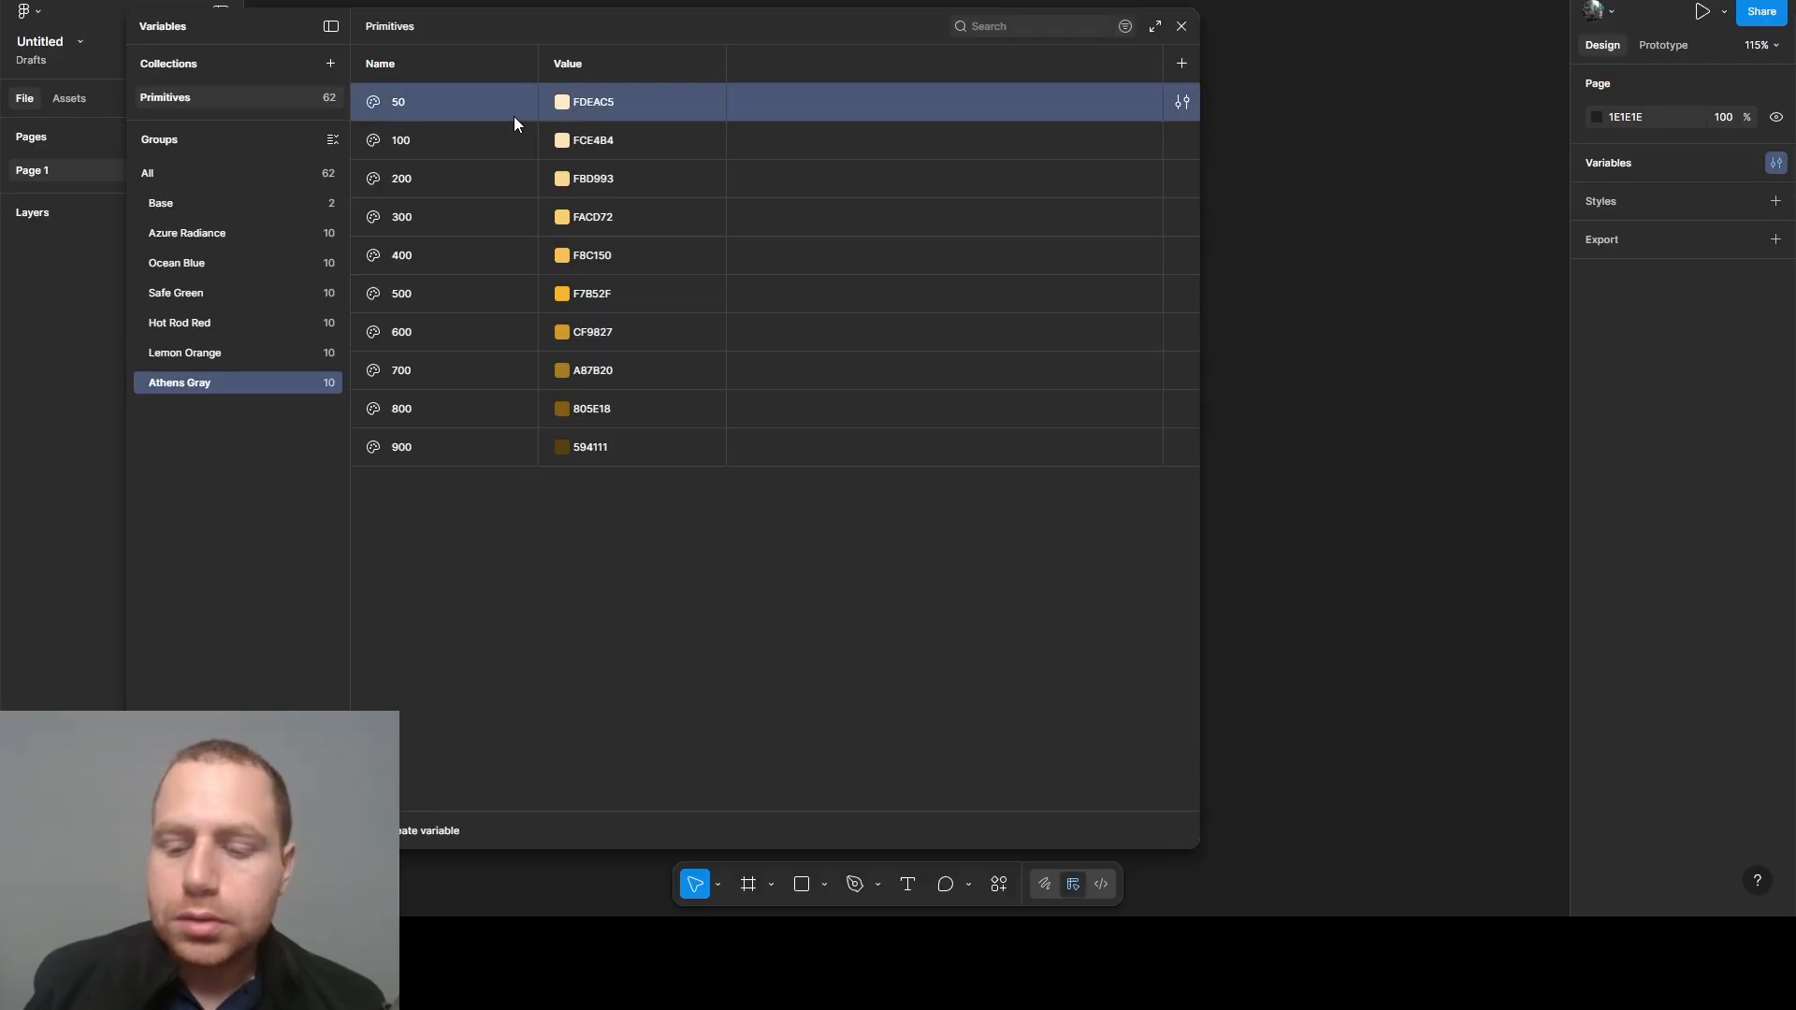
{"action": "key", "text": "ctrl+d"}
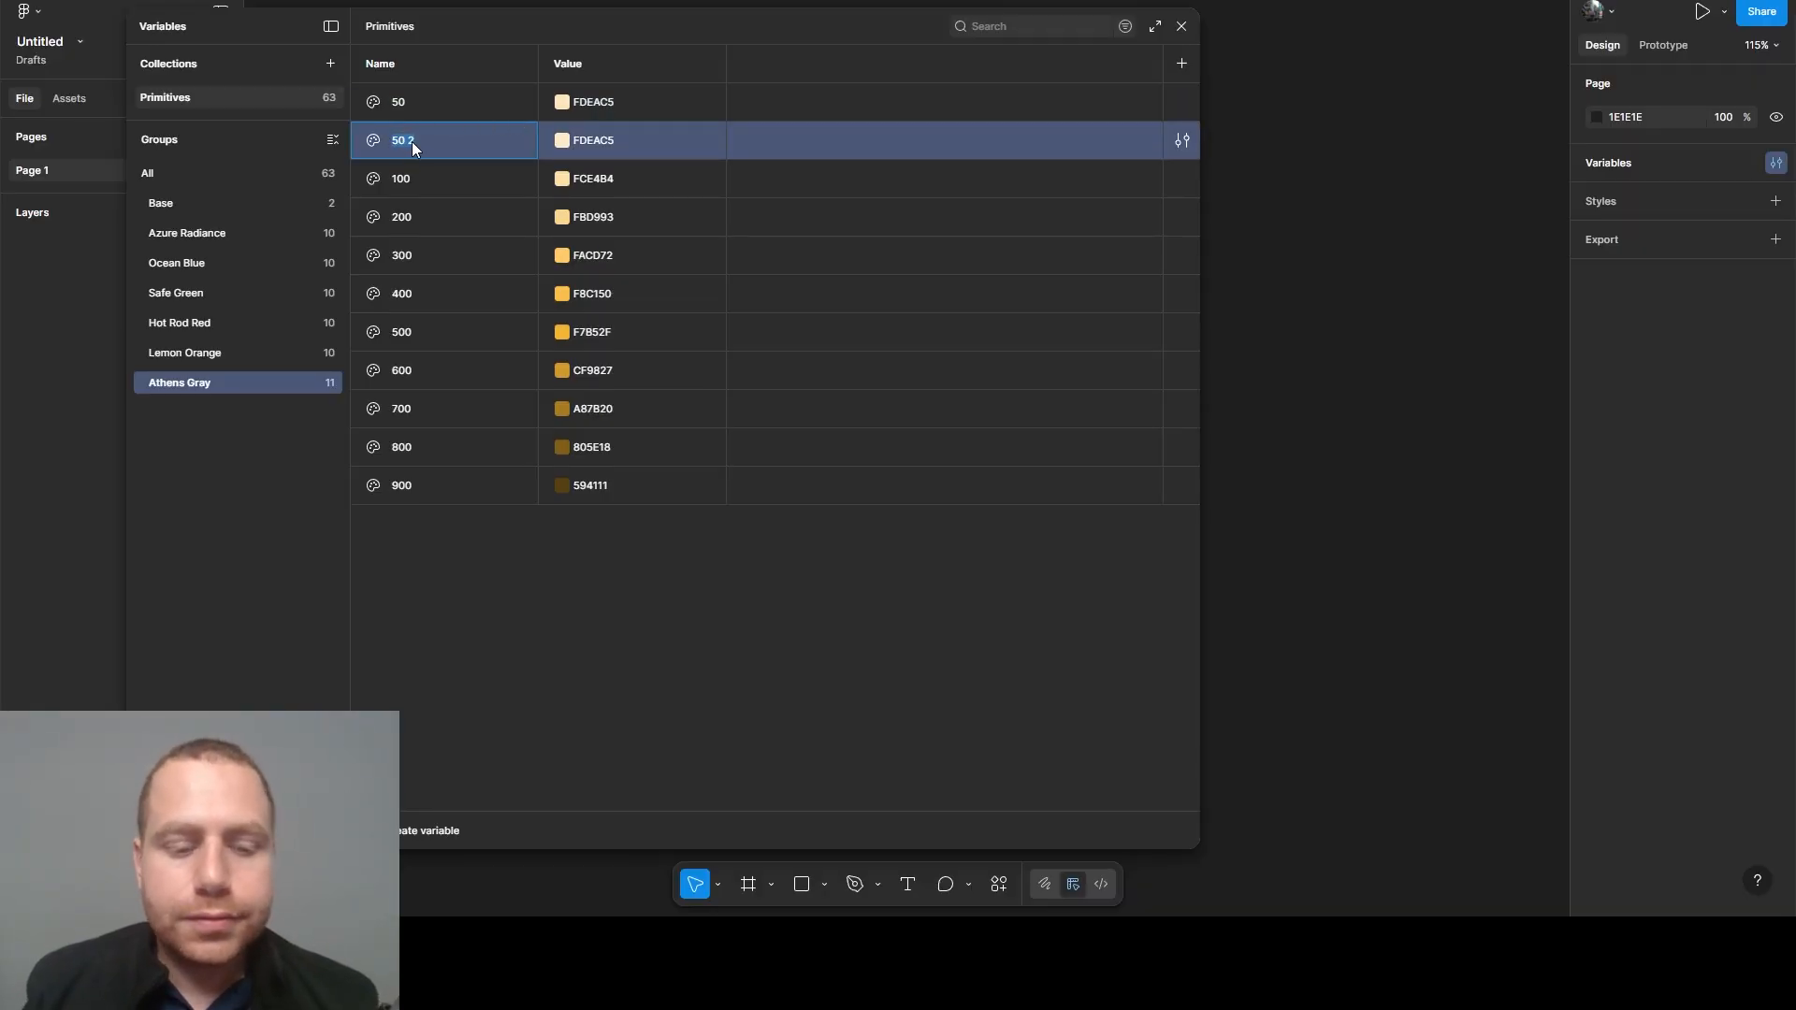
{"action": "type", "text": "25"}
{"action": "key", "text": "Return"}
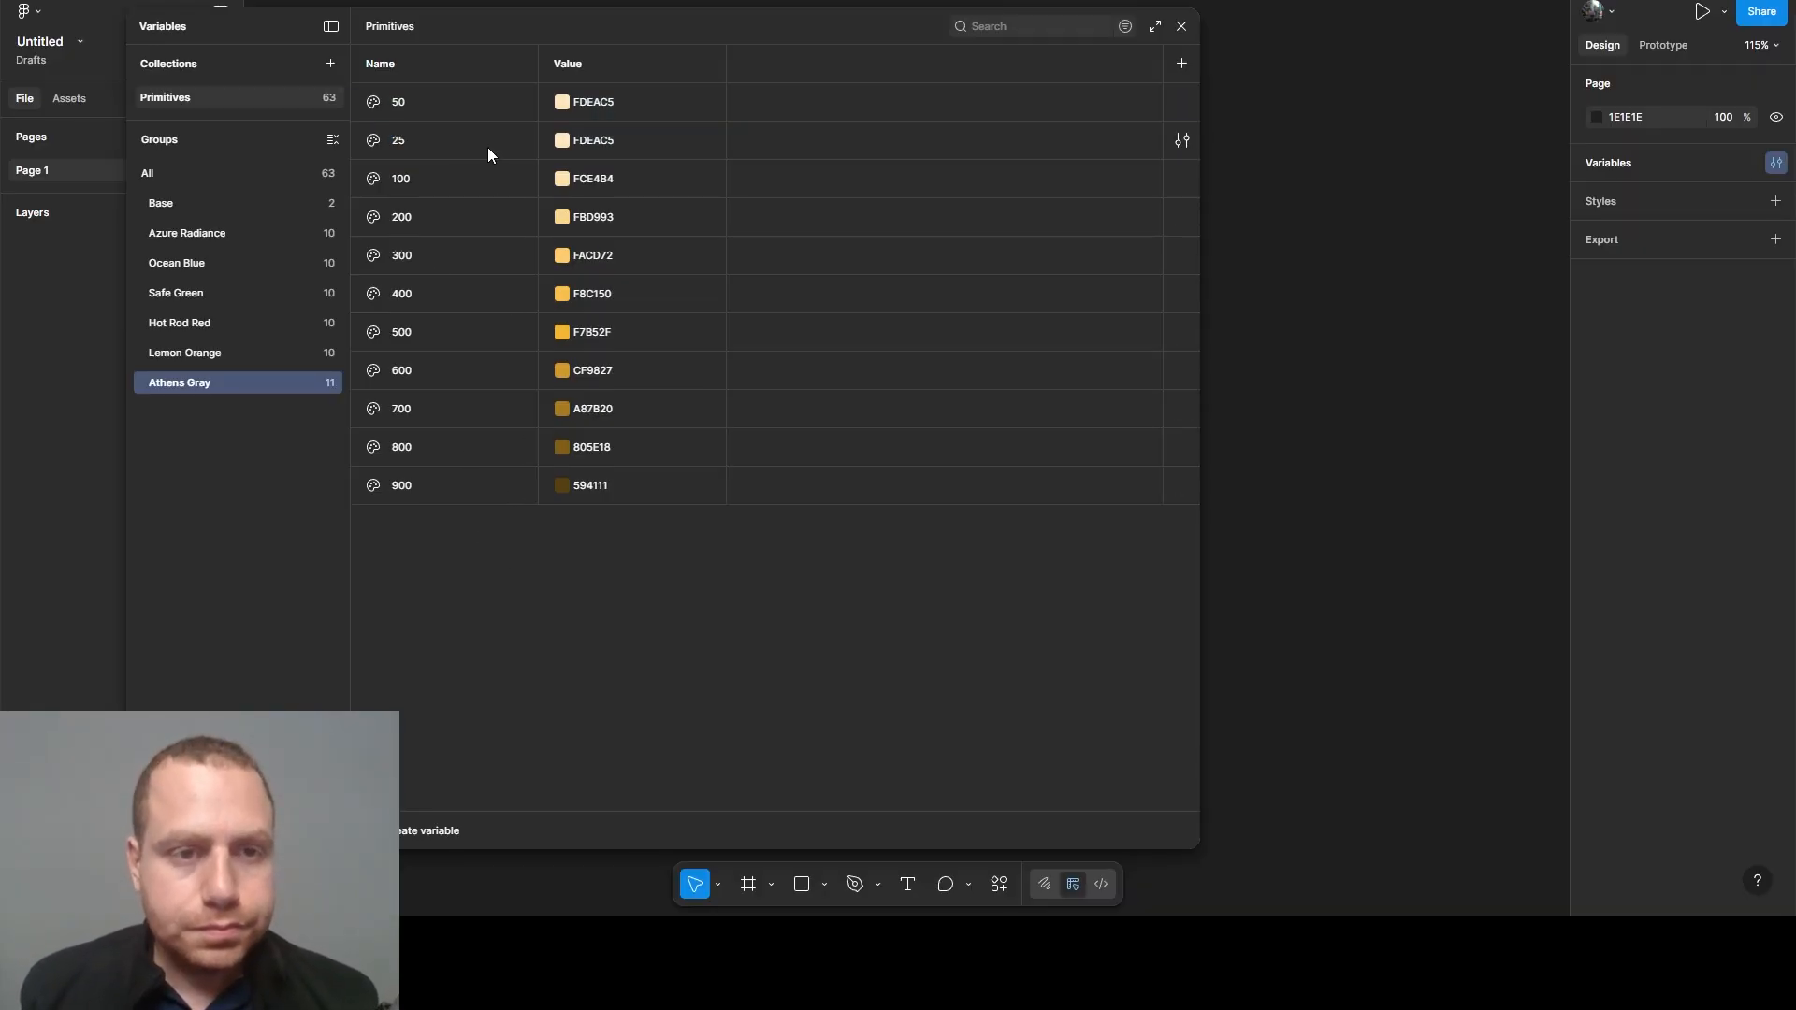
{"action": "left_click_drag", "start_coordinate": [440, 145], "coordinate": [429, 97]}
{"action": "left_click", "coordinate": [670, 710]}
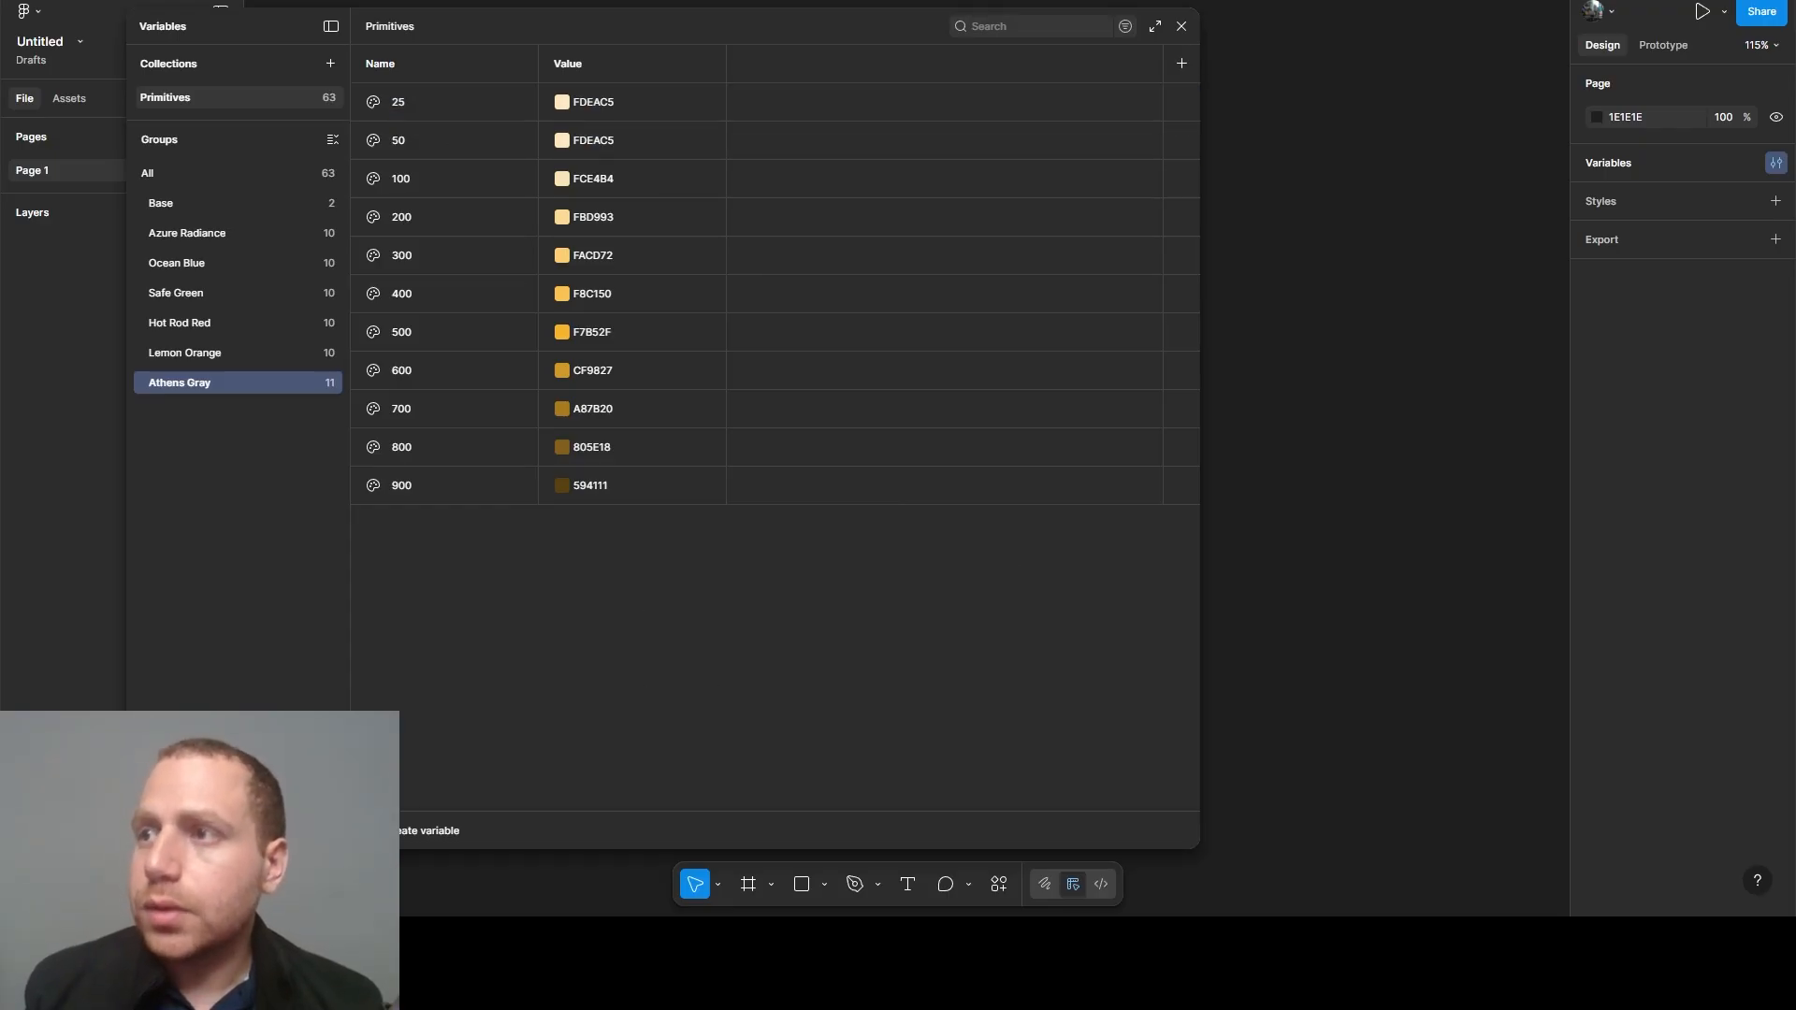
- Set the Athens Gray 25 variable's value to F0F2F5 and the 50 variable's value to E5E7EB
{"action": "left_click", "coordinate": [599, 99]}
{"action": "type", "text": "F0F2F5"}
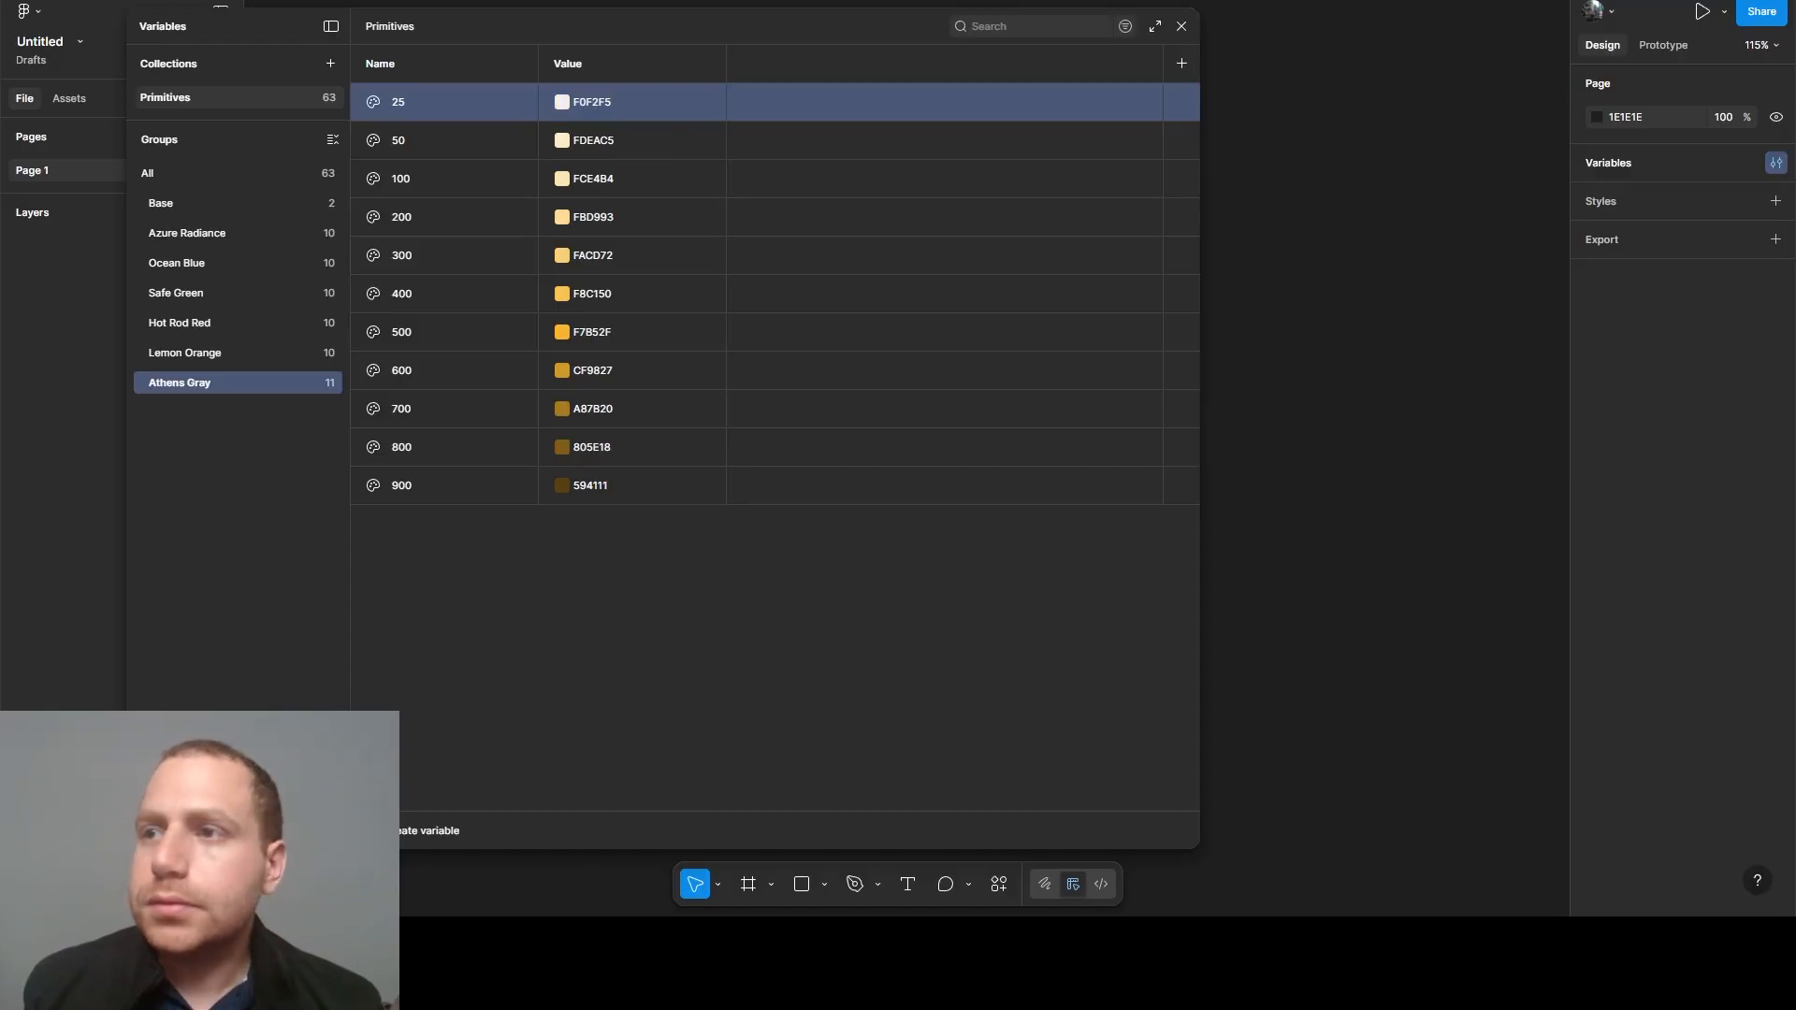
{"action": "left_click", "coordinate": [602, 145]}
{"action": "type", "text": "E5E7EB"}
{"action": "key", "text": "Return"}
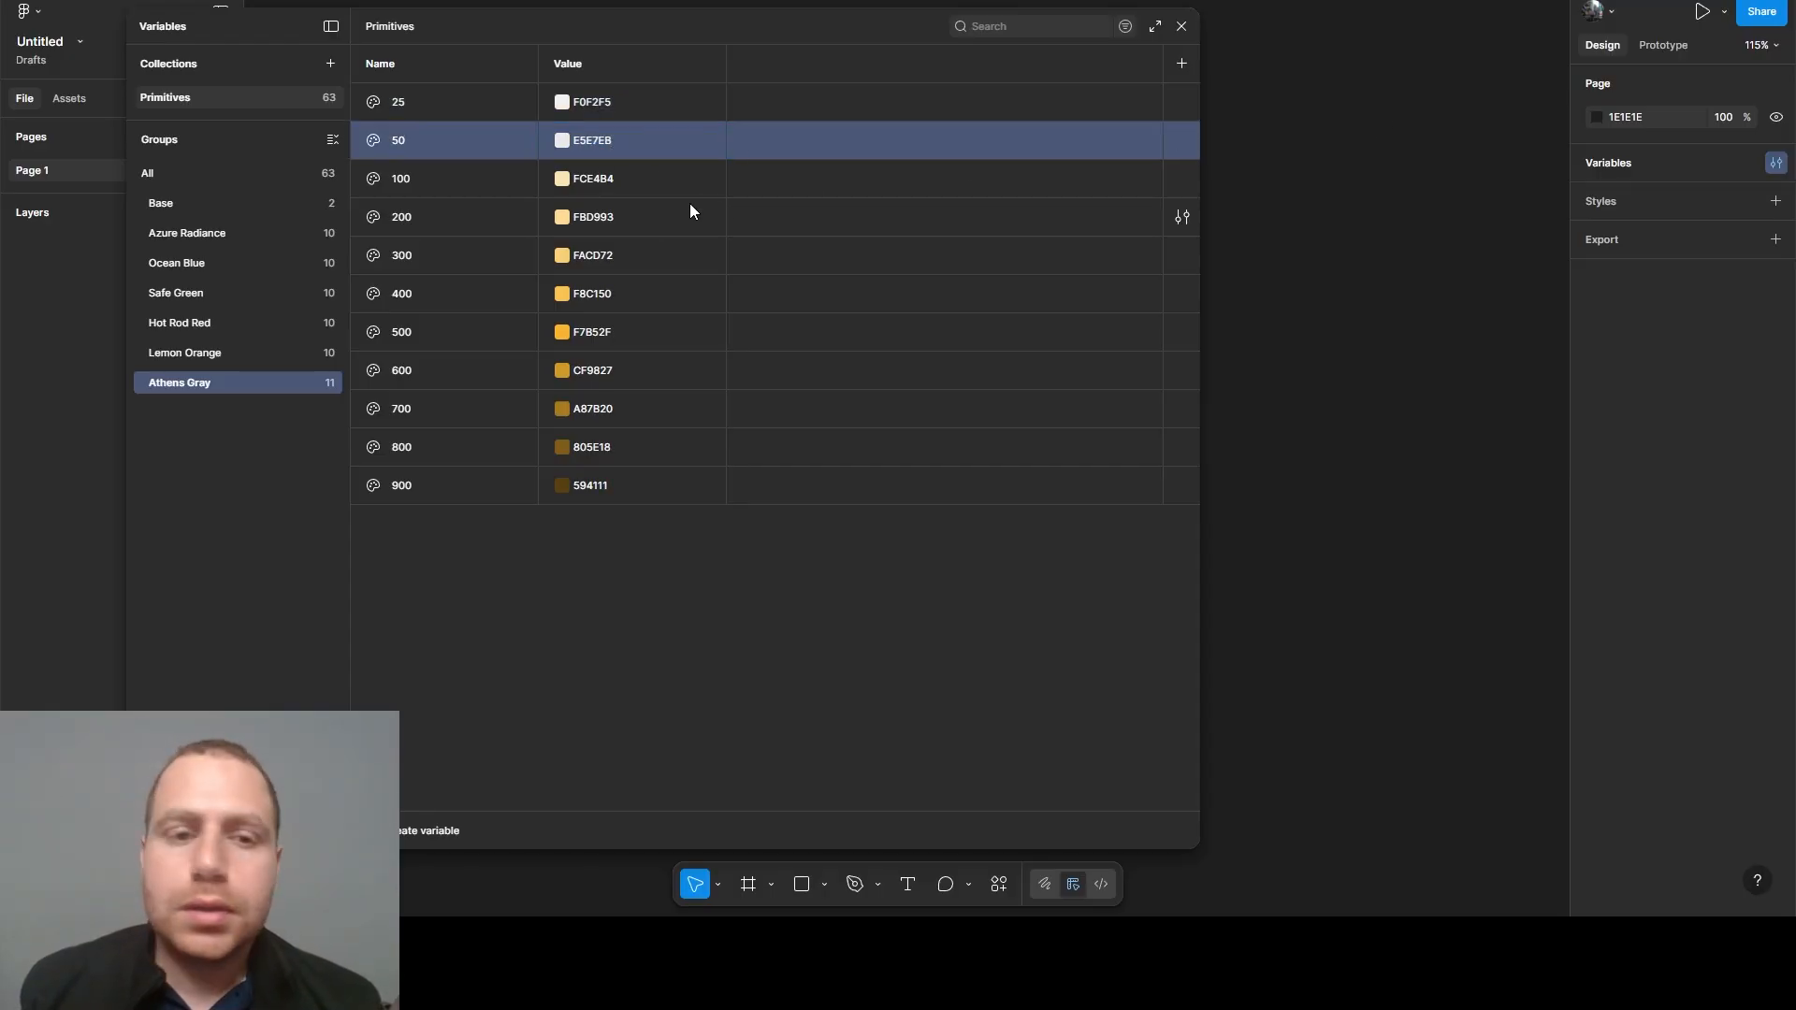
- Set the Athens Gray 100 variable's value to C8C8CA and the 200 variable's value to AFB0B2
{"action": "left_click", "coordinate": [588, 178]}
{"action": "type", "text": "C8C8CA"}
{"action": "key", "text": "Return"}
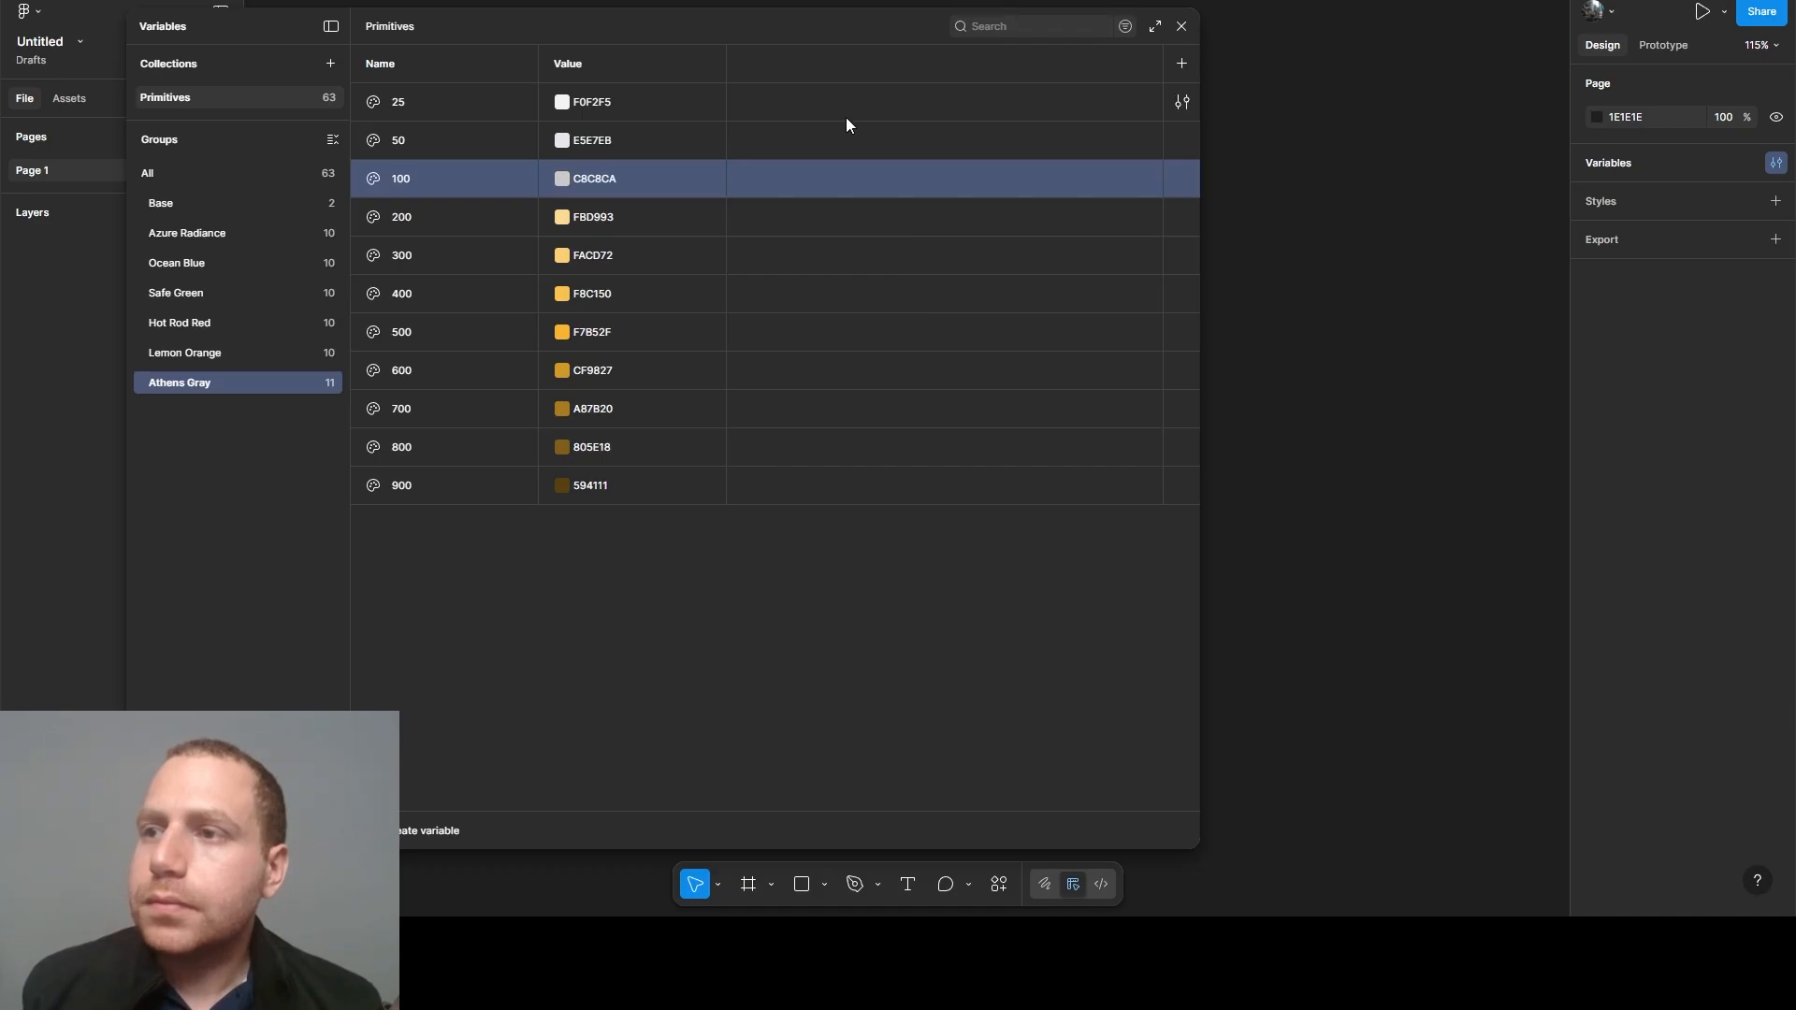
{"action": "left_click", "coordinate": [594, 218]}
{"action": "left_click", "coordinate": [600, 217]}
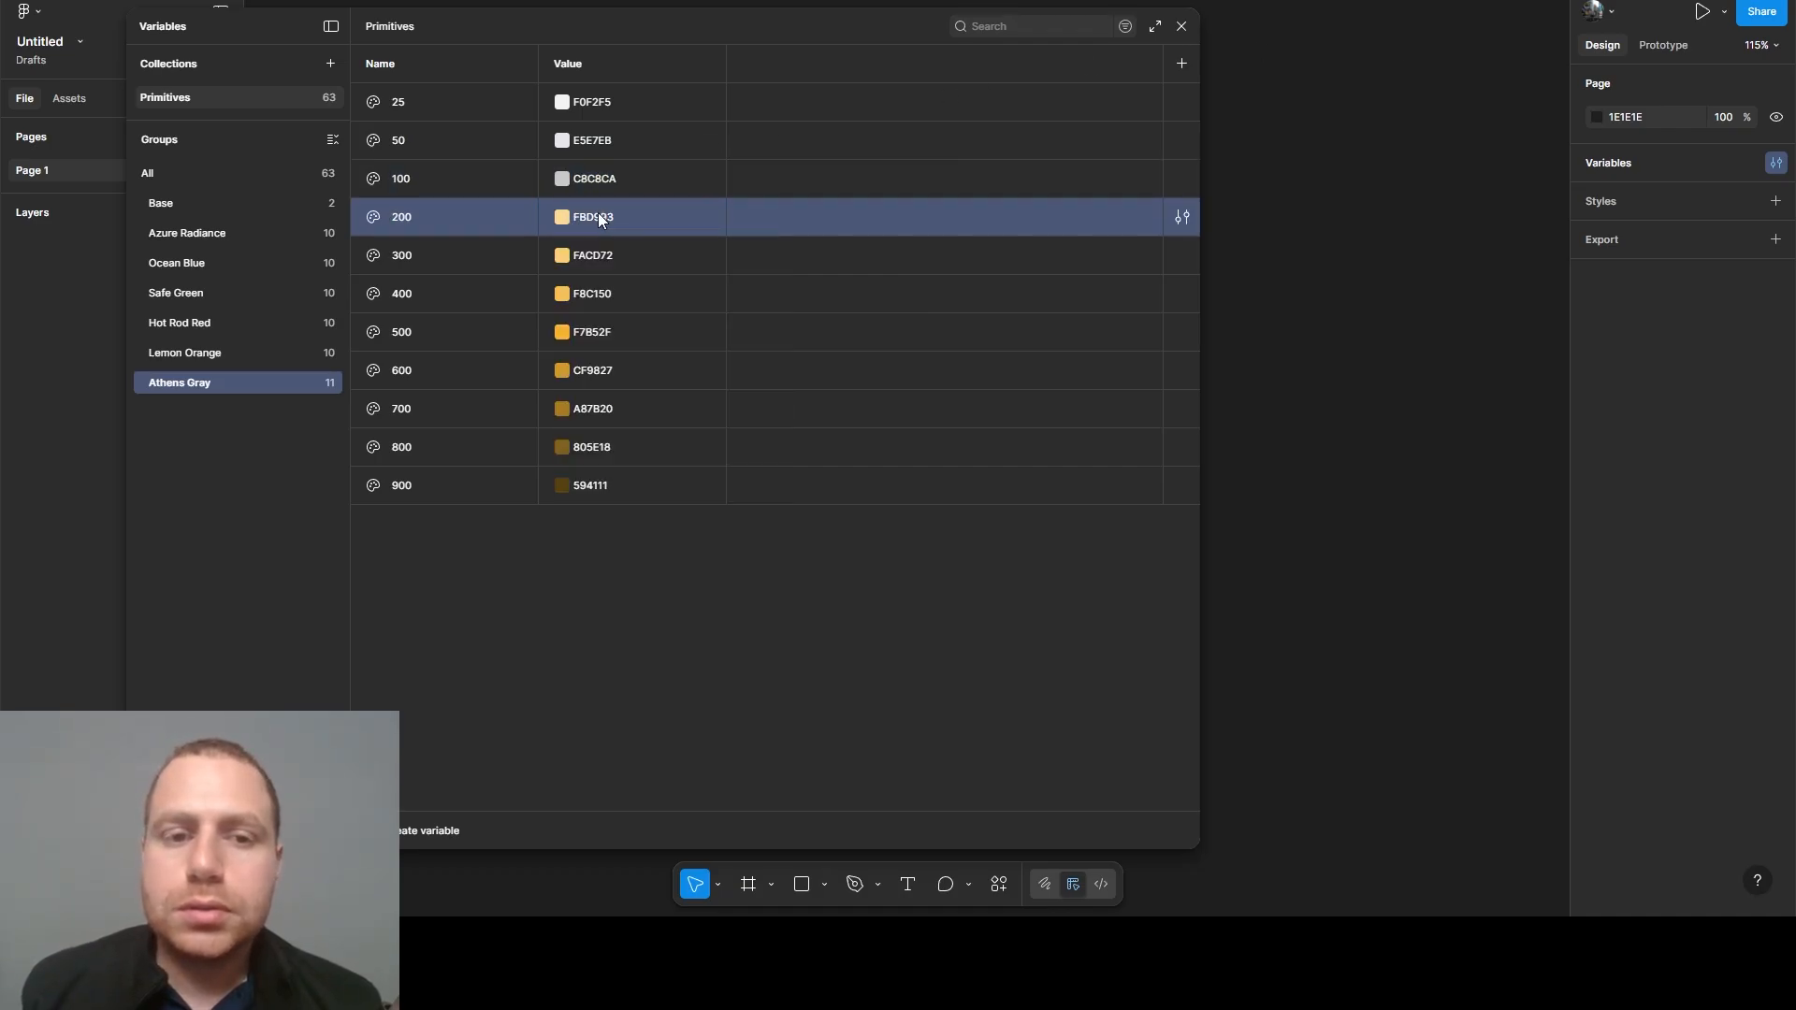
{"action": "left_click", "coordinate": [600, 217]}
{"action": "type", "text": "AFB0B2"}
{"action": "key", "text": "Return"}
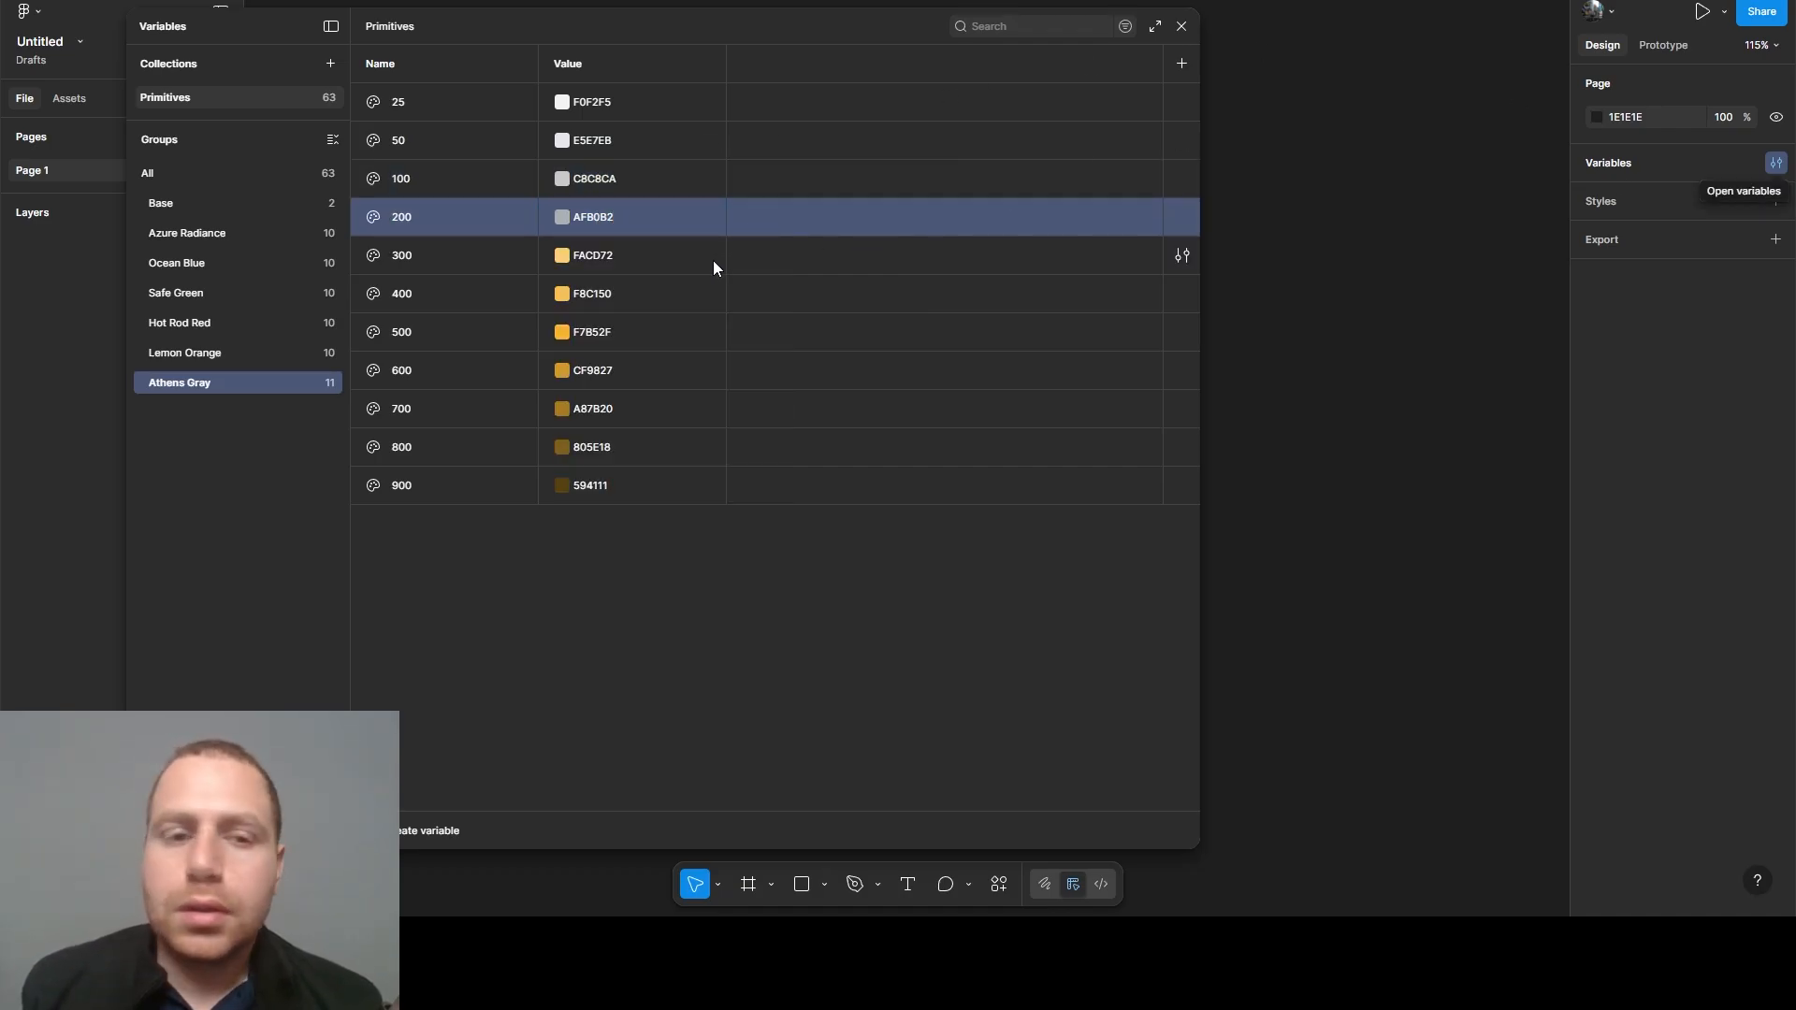
- Set the Athens Gray 300 variable's value to 96989A and the 400 variable's value to 7E7F83
{"action": "left_click", "coordinate": [597, 260]}
{"action": "key", "text": "Return"}
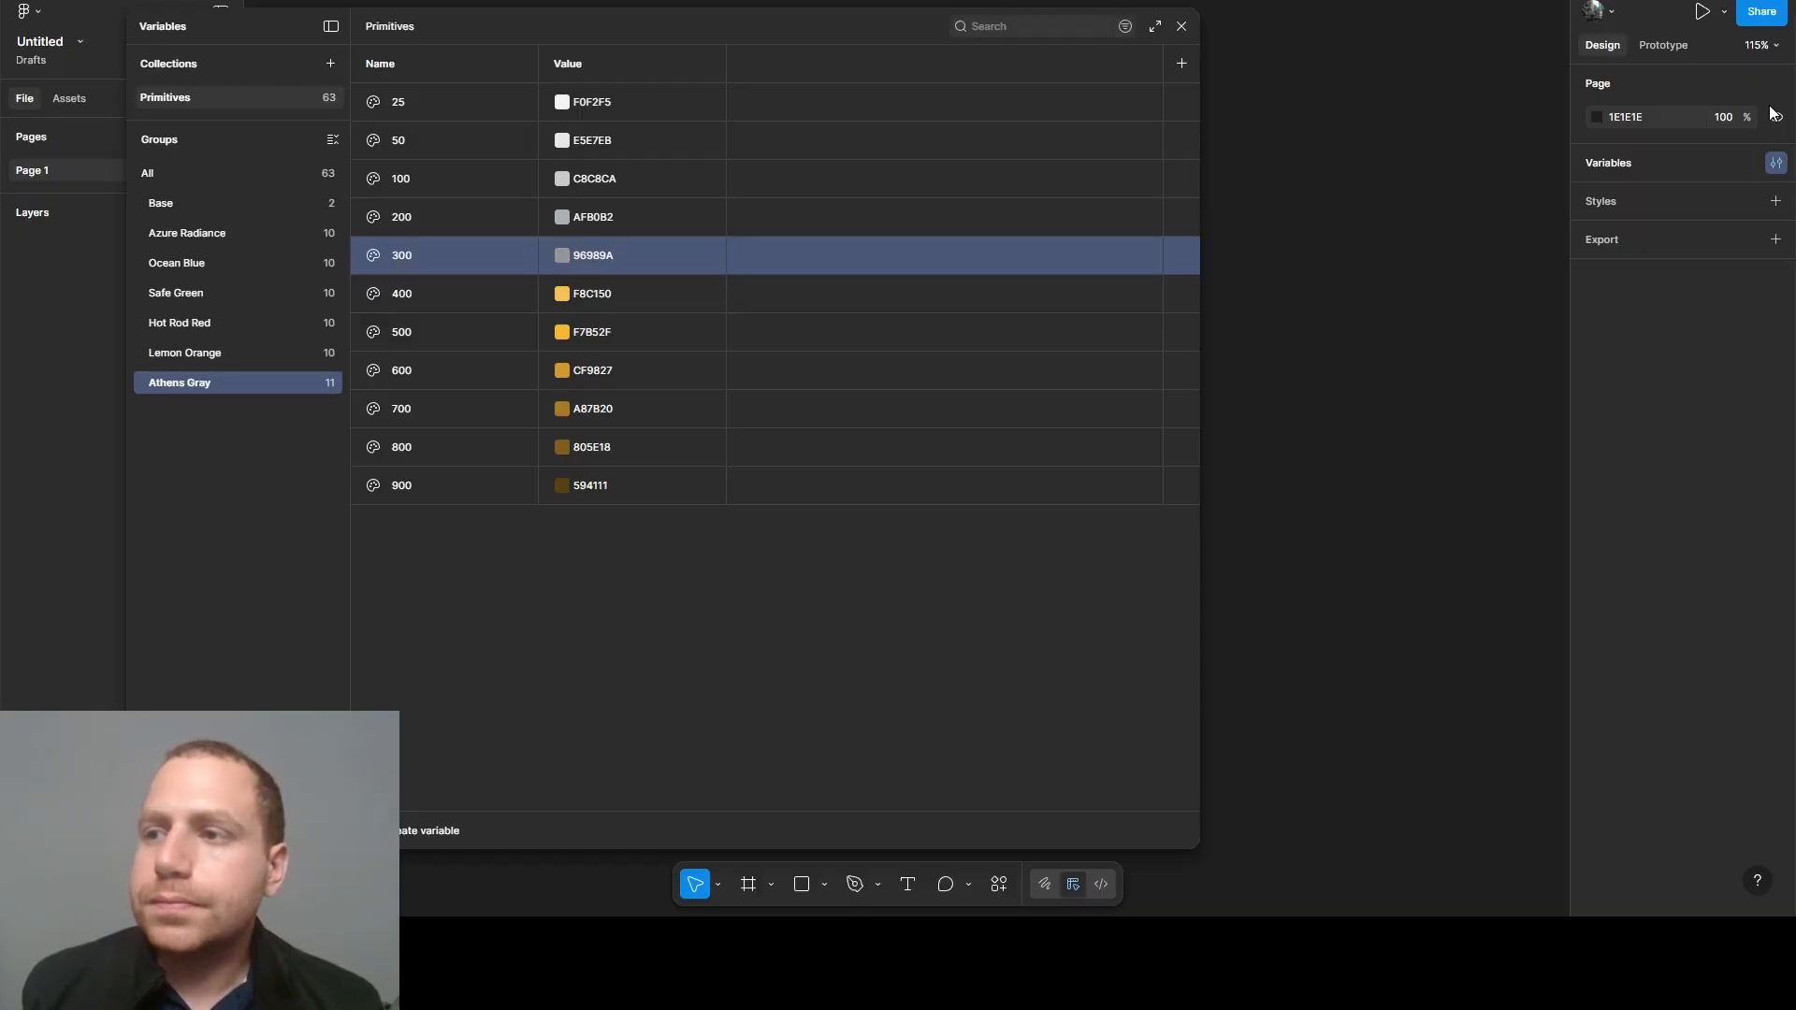
{"action": "left_click", "coordinate": [589, 288]}
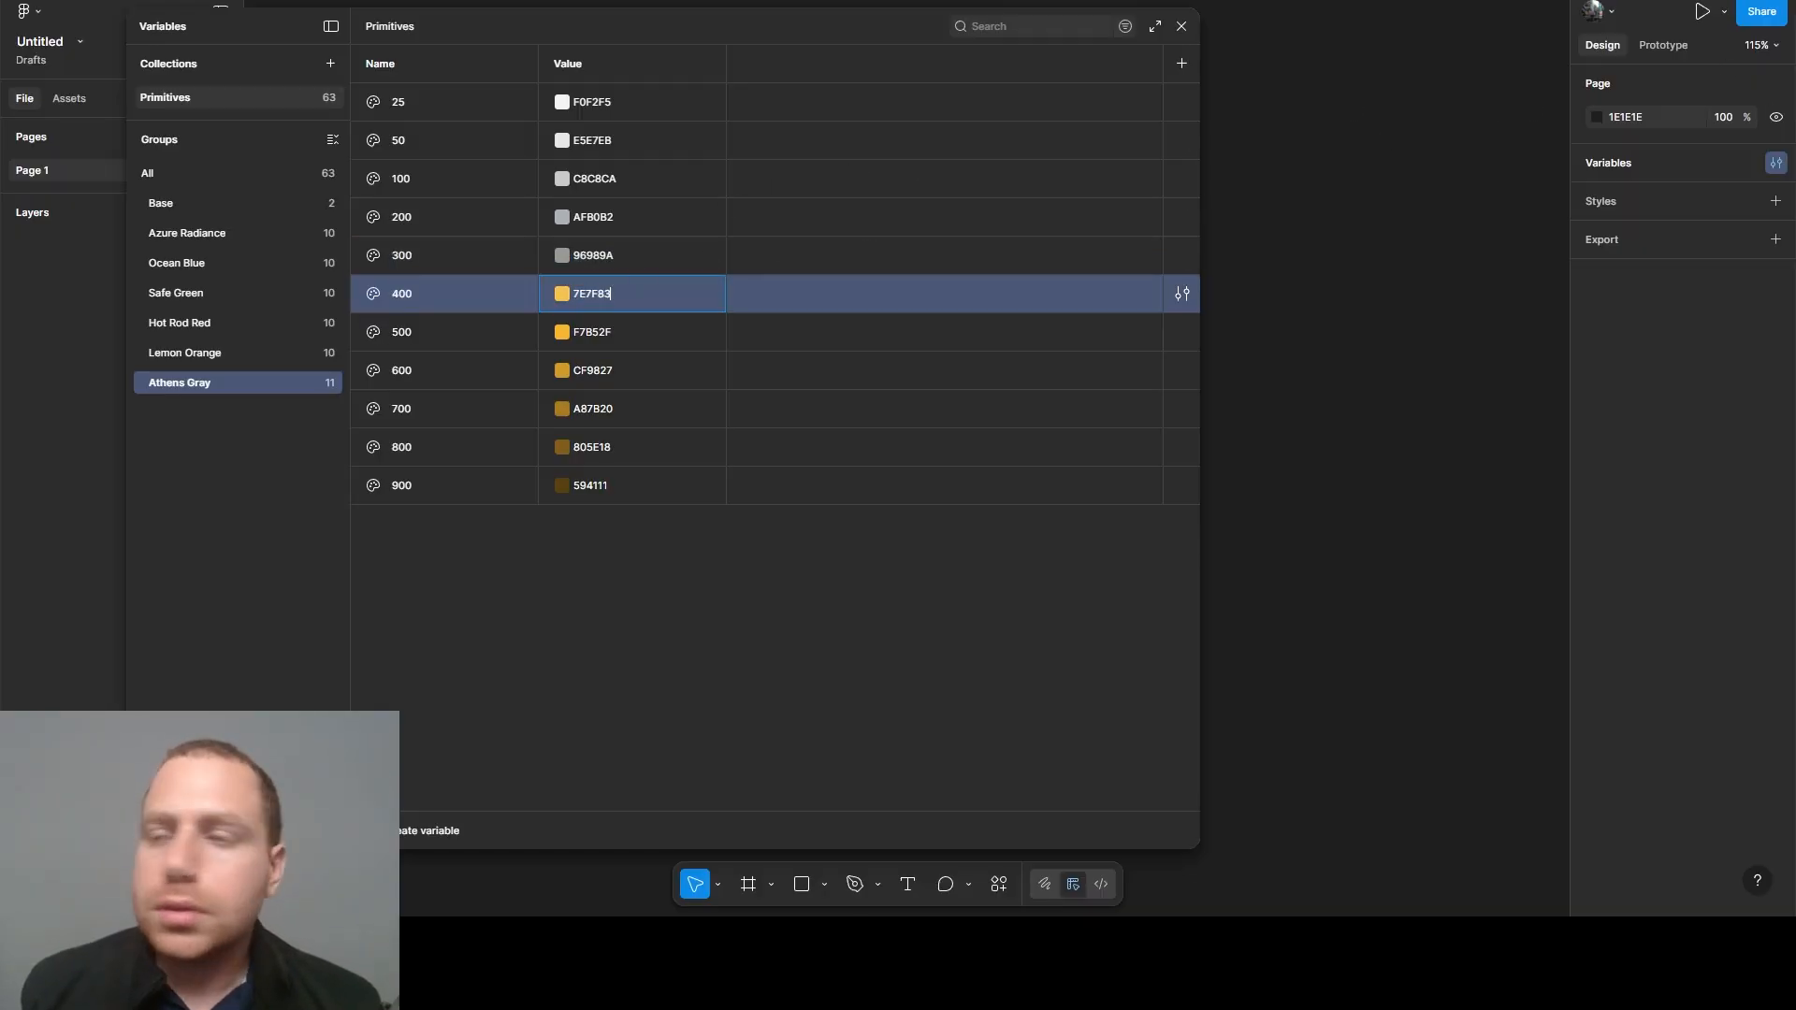
{"action": "type", "text": "7E7F83"}
{"action": "key", "text": "Return"}
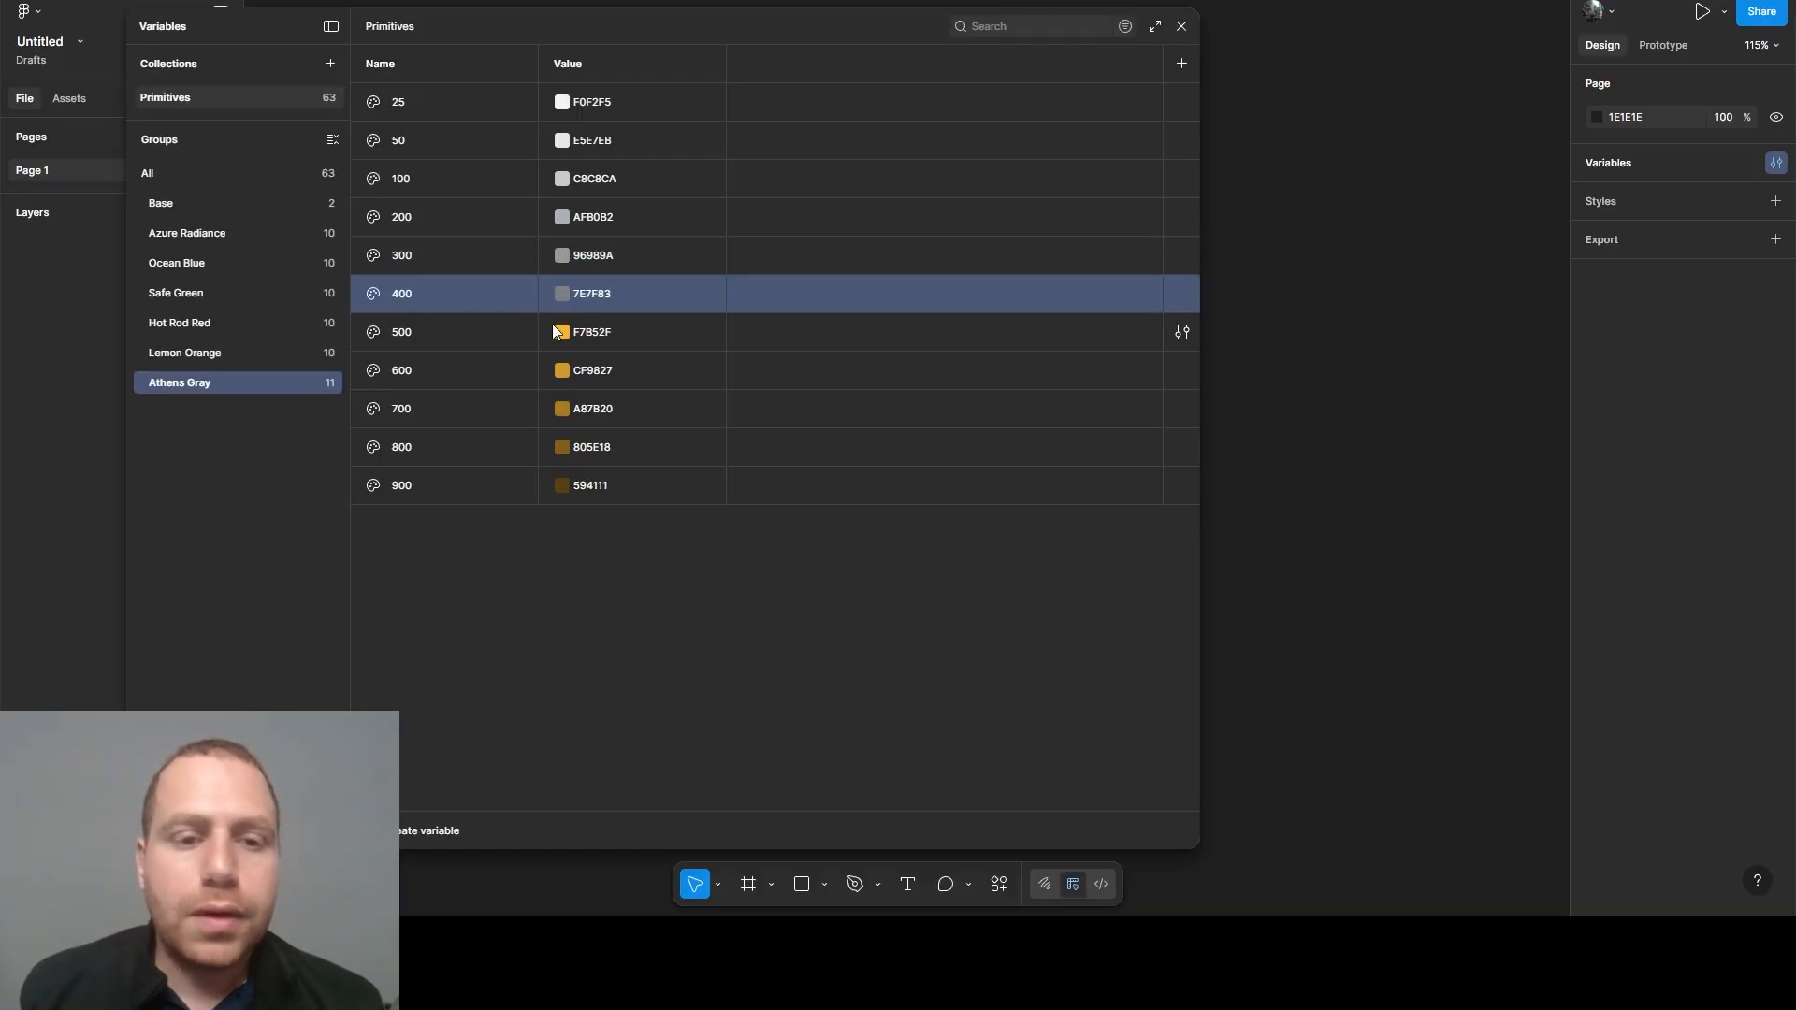
- Set the Athens Gray 500 variable's value to 65676B and the 600 variable's value to 55575A
{"action": "left_click", "coordinate": [587, 333]}
{"action": "type", "text": "65676B"}
{"action": "key", "text": "Return"}
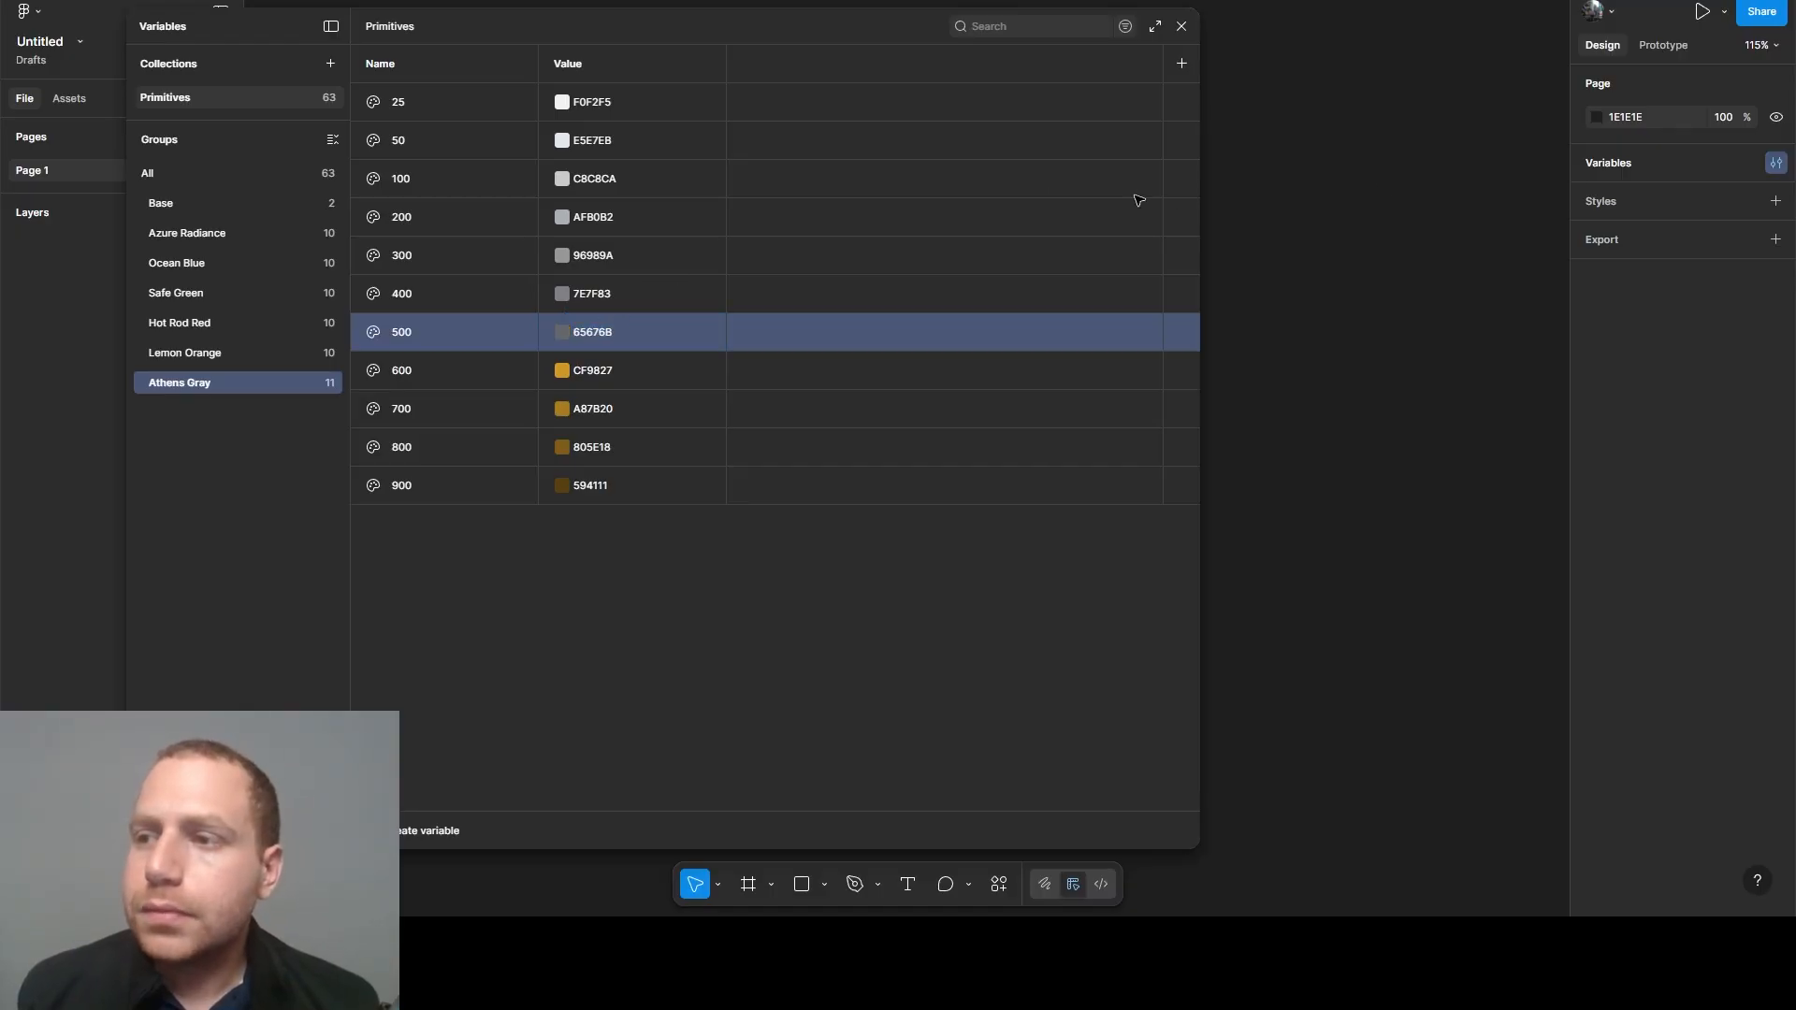
{"action": "left_click", "coordinate": [576, 370]}
{"action": "type", "text": "55575A"}
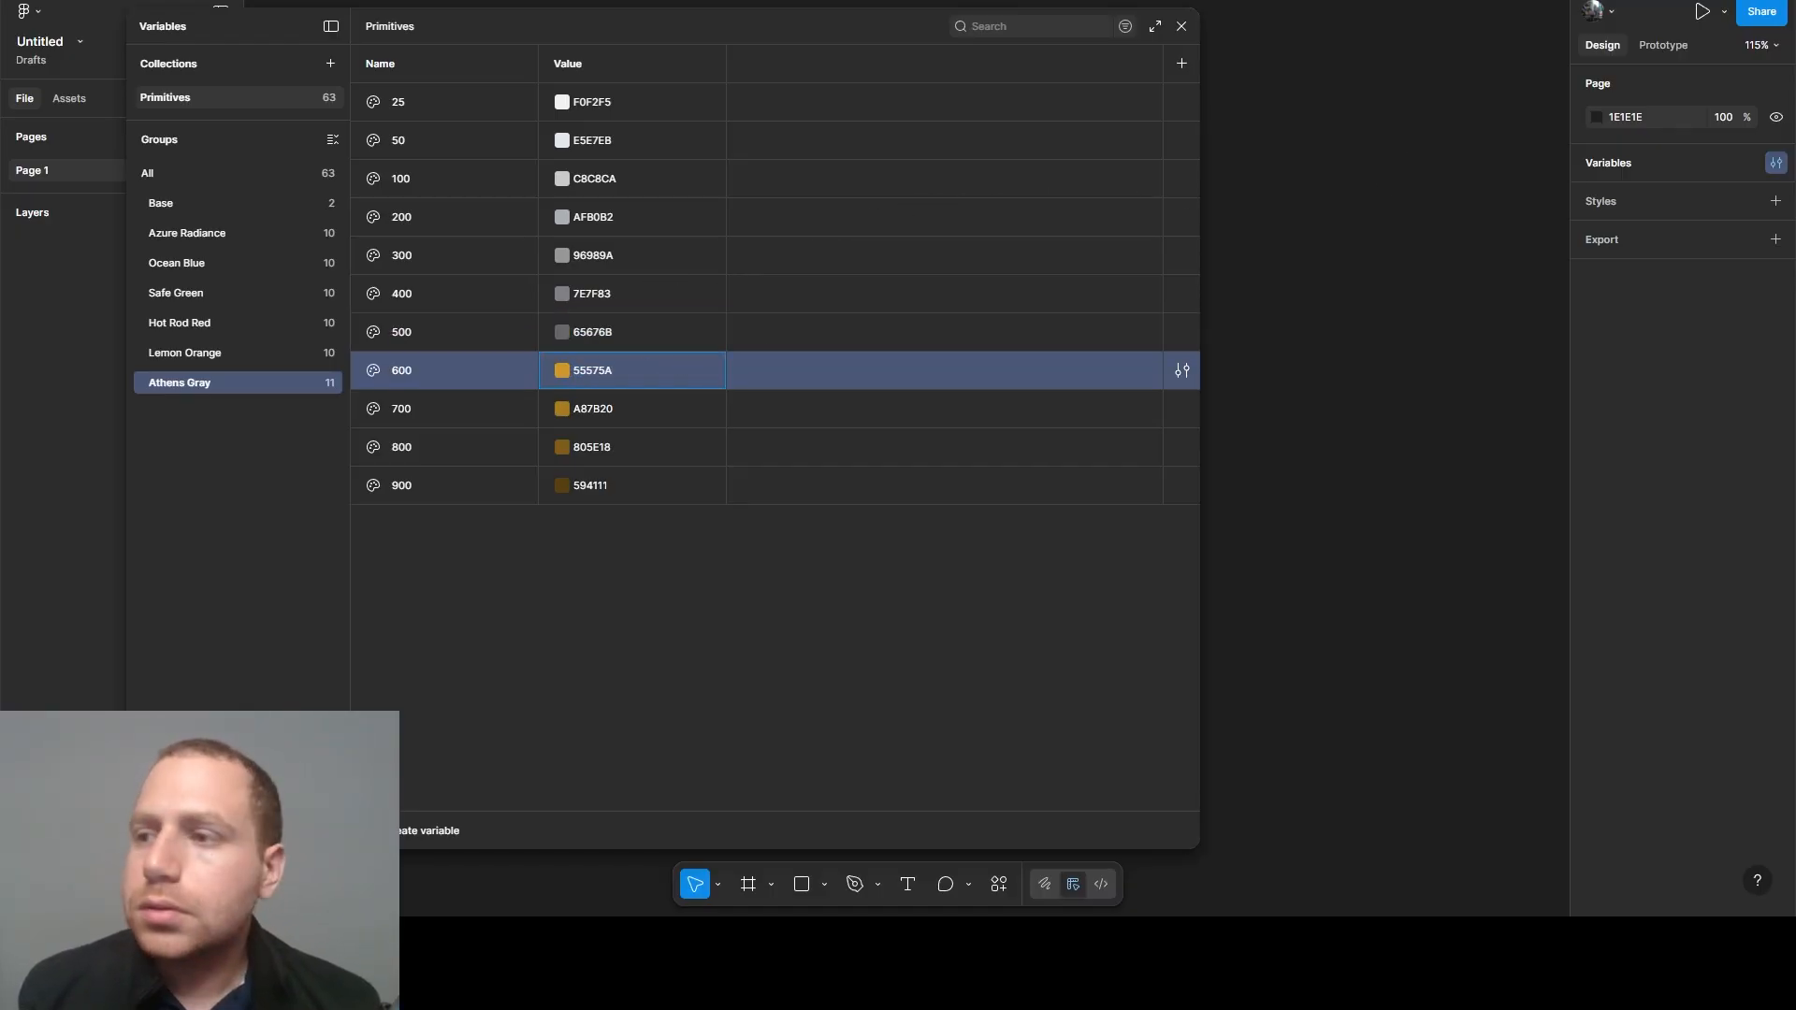
{"action": "key", "text": "Return"}
- Set the Athens Gray 700 variable's value to 454649 and the 800 variable's value to 353638
{"action": "left_click", "coordinate": [584, 405]}
{"action": "type", "text": "454649"}
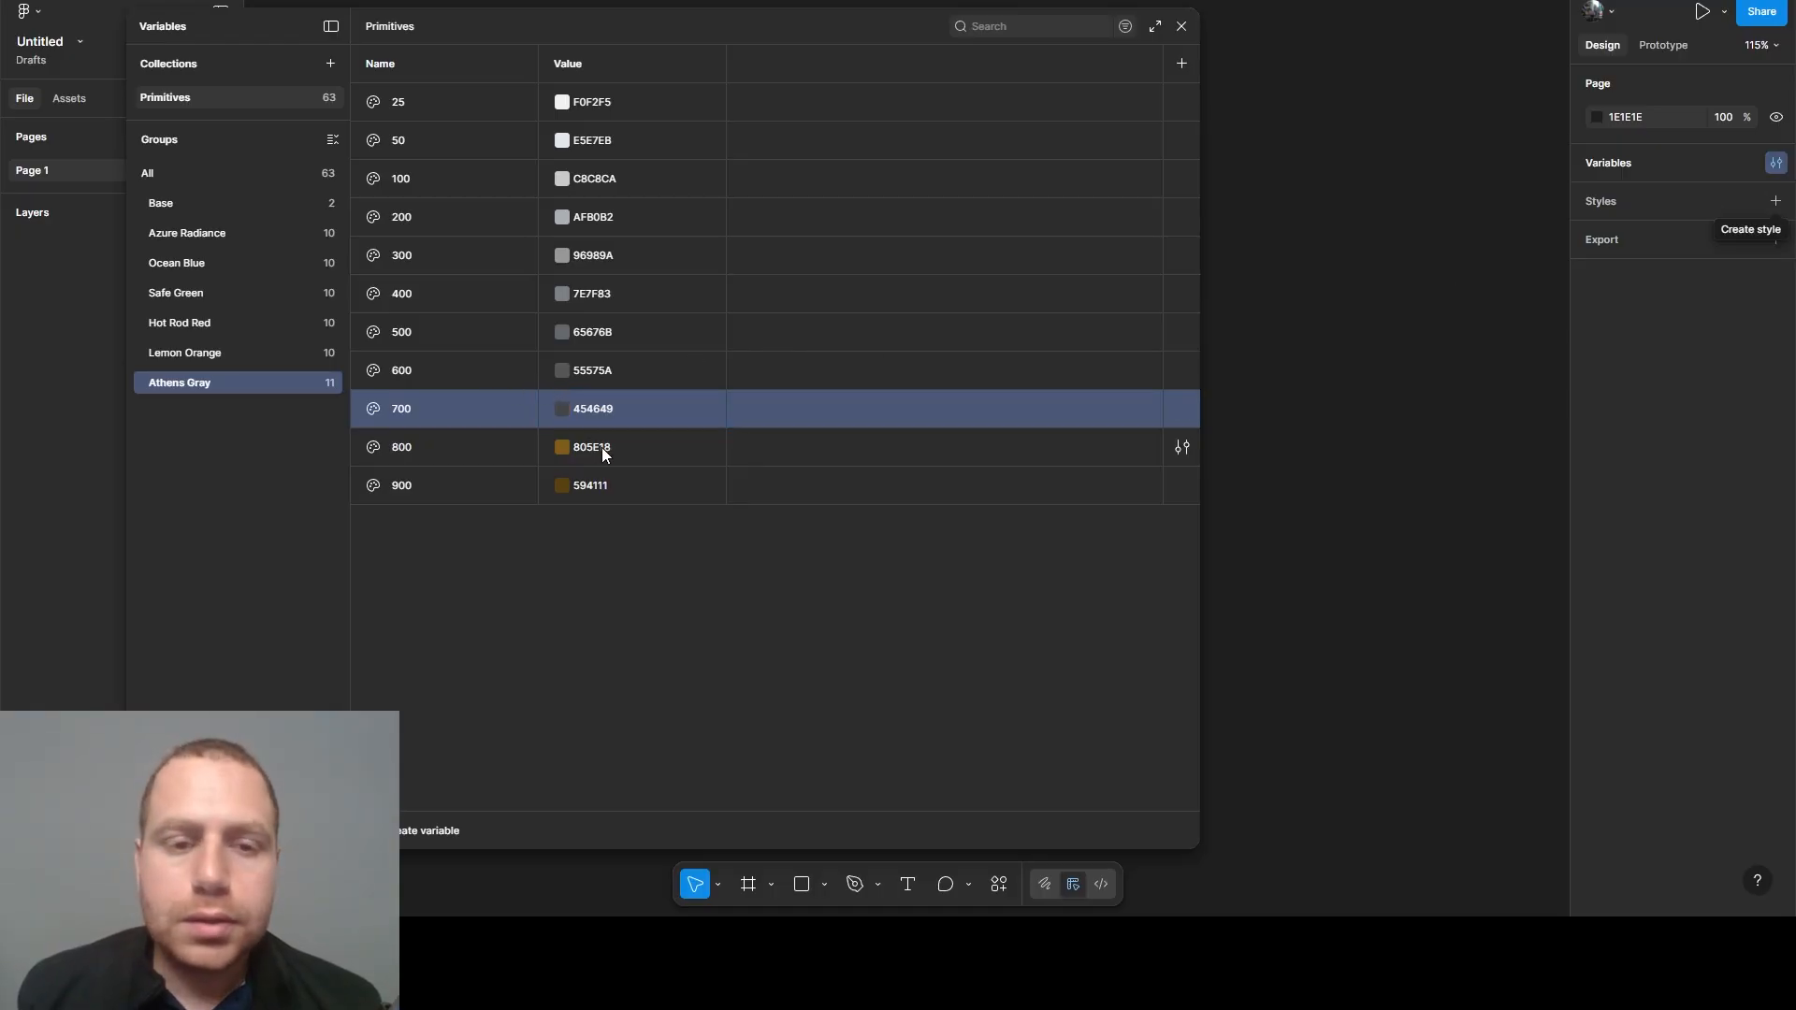
{"action": "left_click", "coordinate": [641, 447]}
{"action": "type", "text": "353638"}
{"action": "key", "text": "Return"}
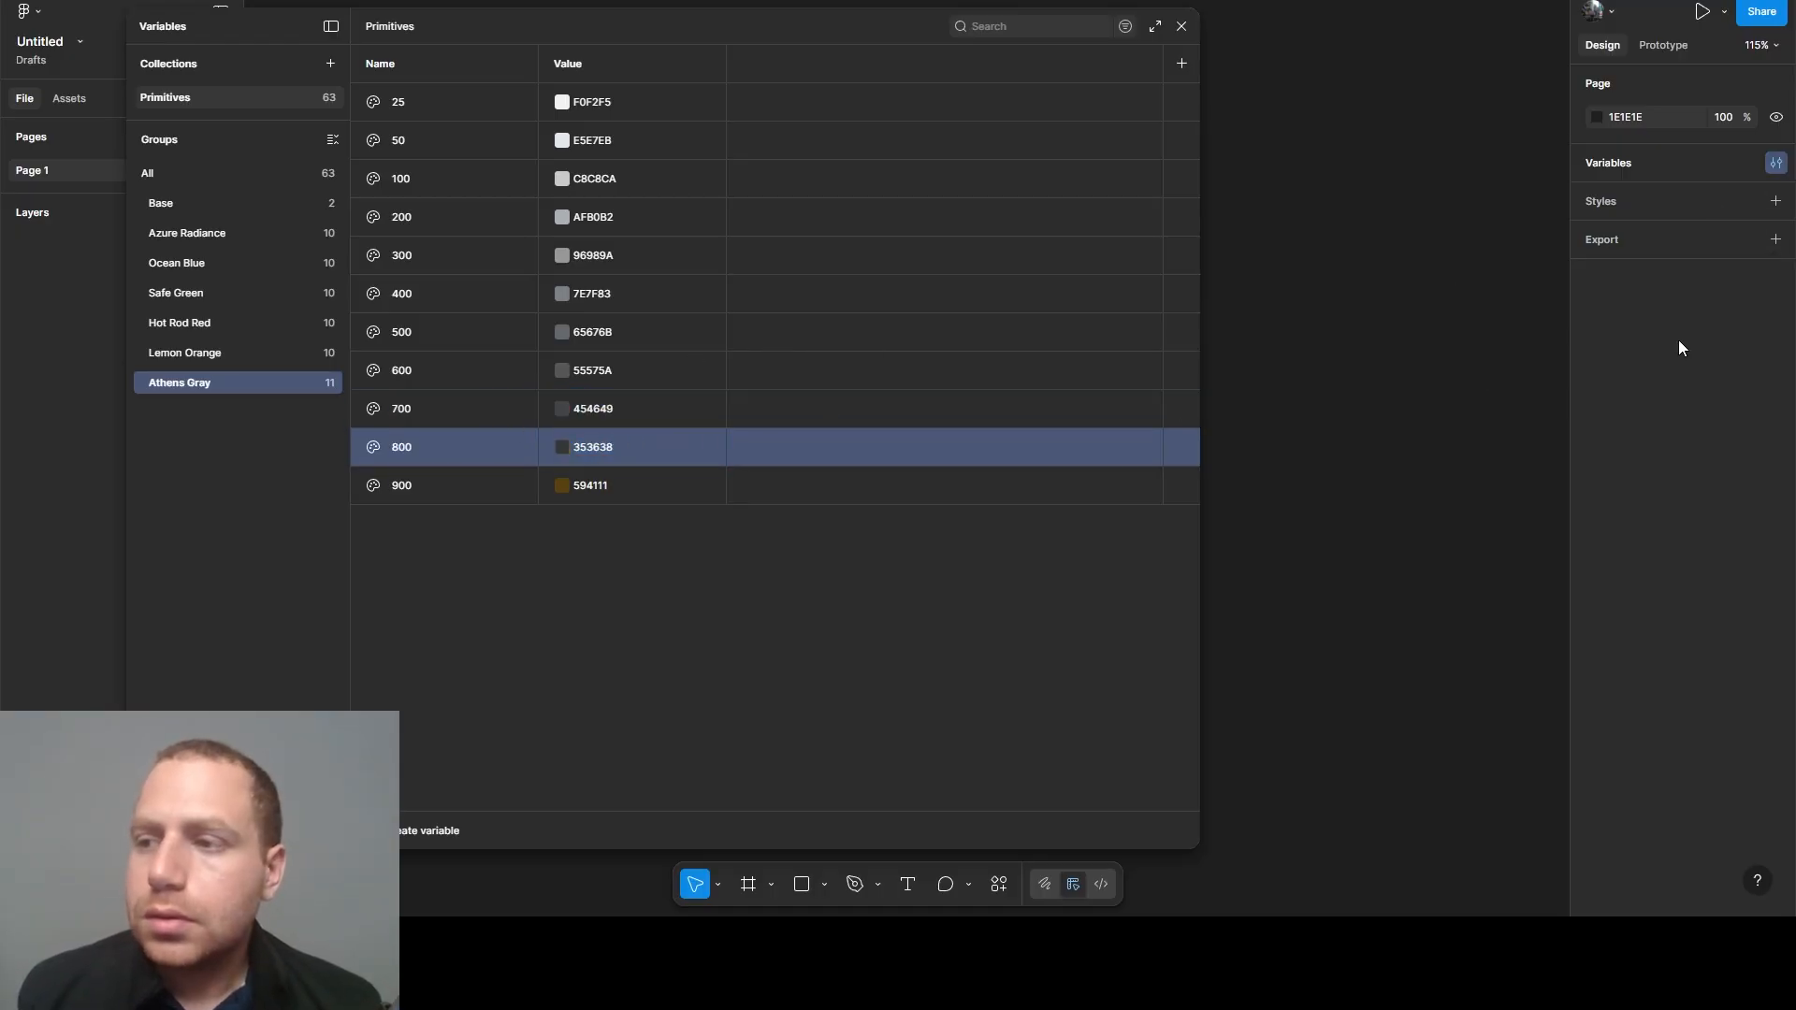
- Set the Athens Gray 900 variable's value to 242527
{"action": "left_click", "coordinate": [587, 488]}
{"action": "type", "text": "242527"}
{"action": "left_click", "coordinate": [662, 571]}
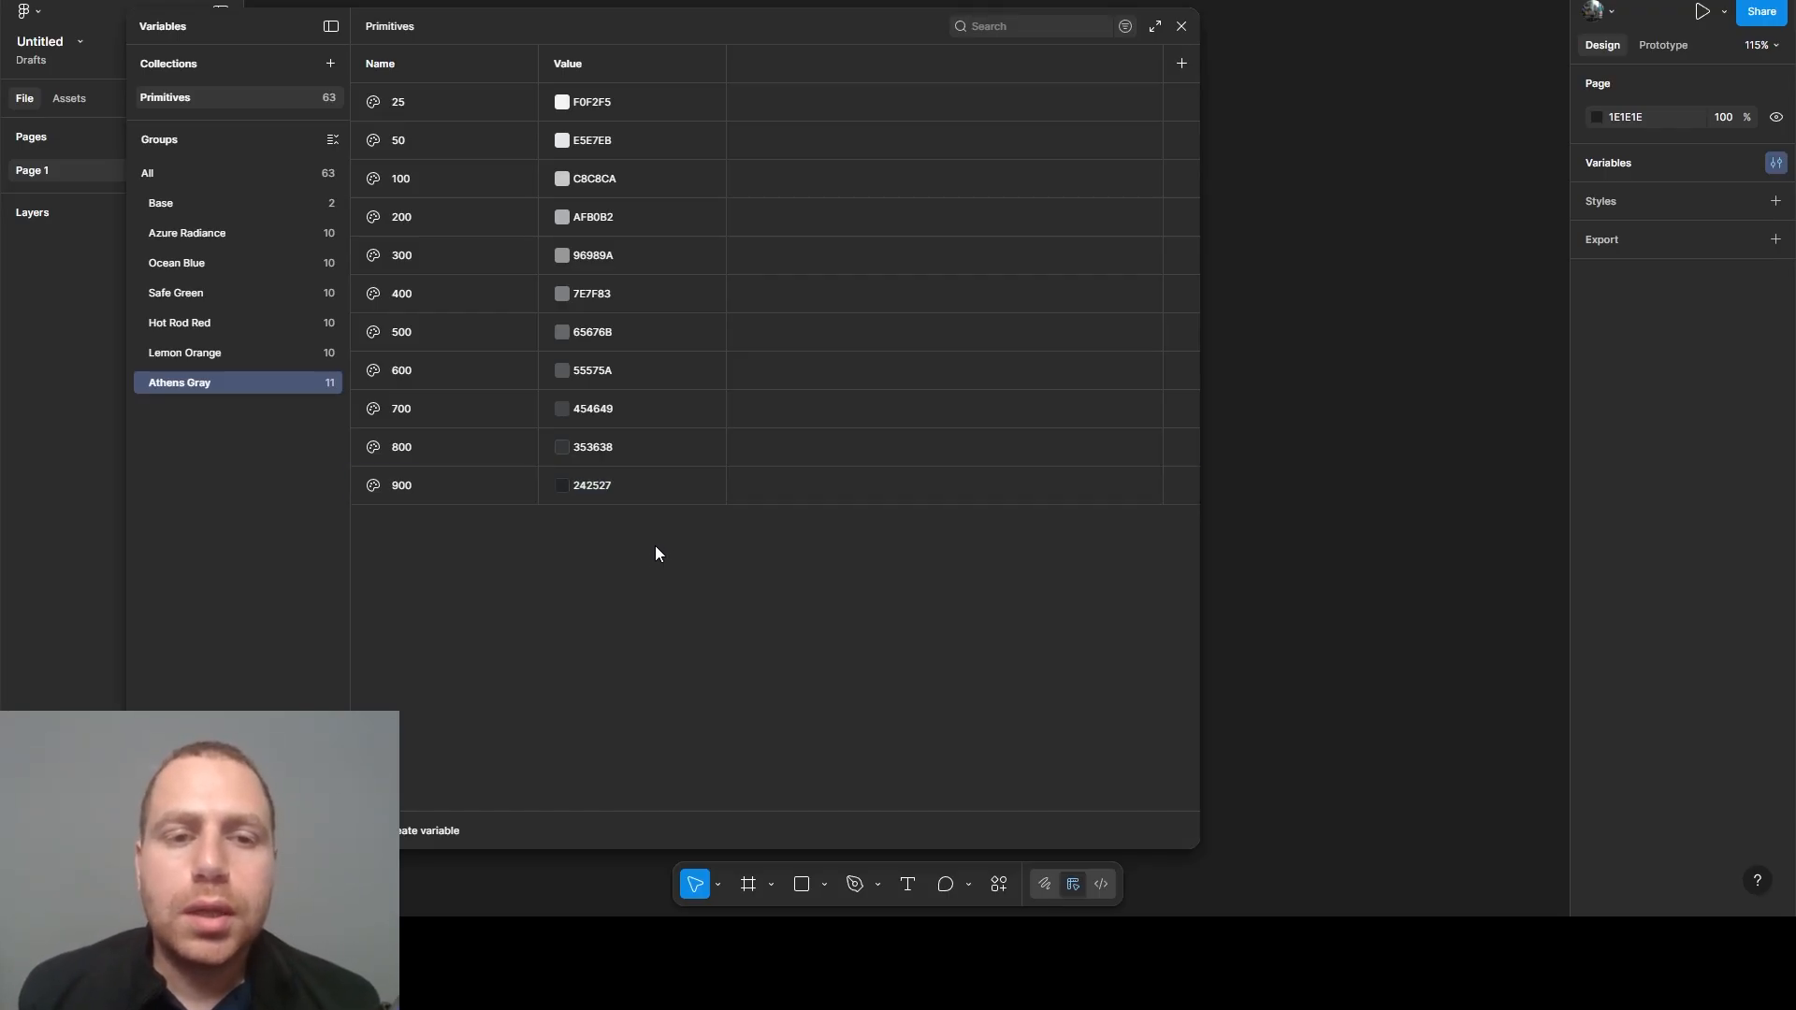
- Duplicate the Athens Gray group and rename the copy Dark Gray
{"action": "right_click", "coordinate": [177, 375]}
{"action": "left_click", "coordinate": [220, 417]}
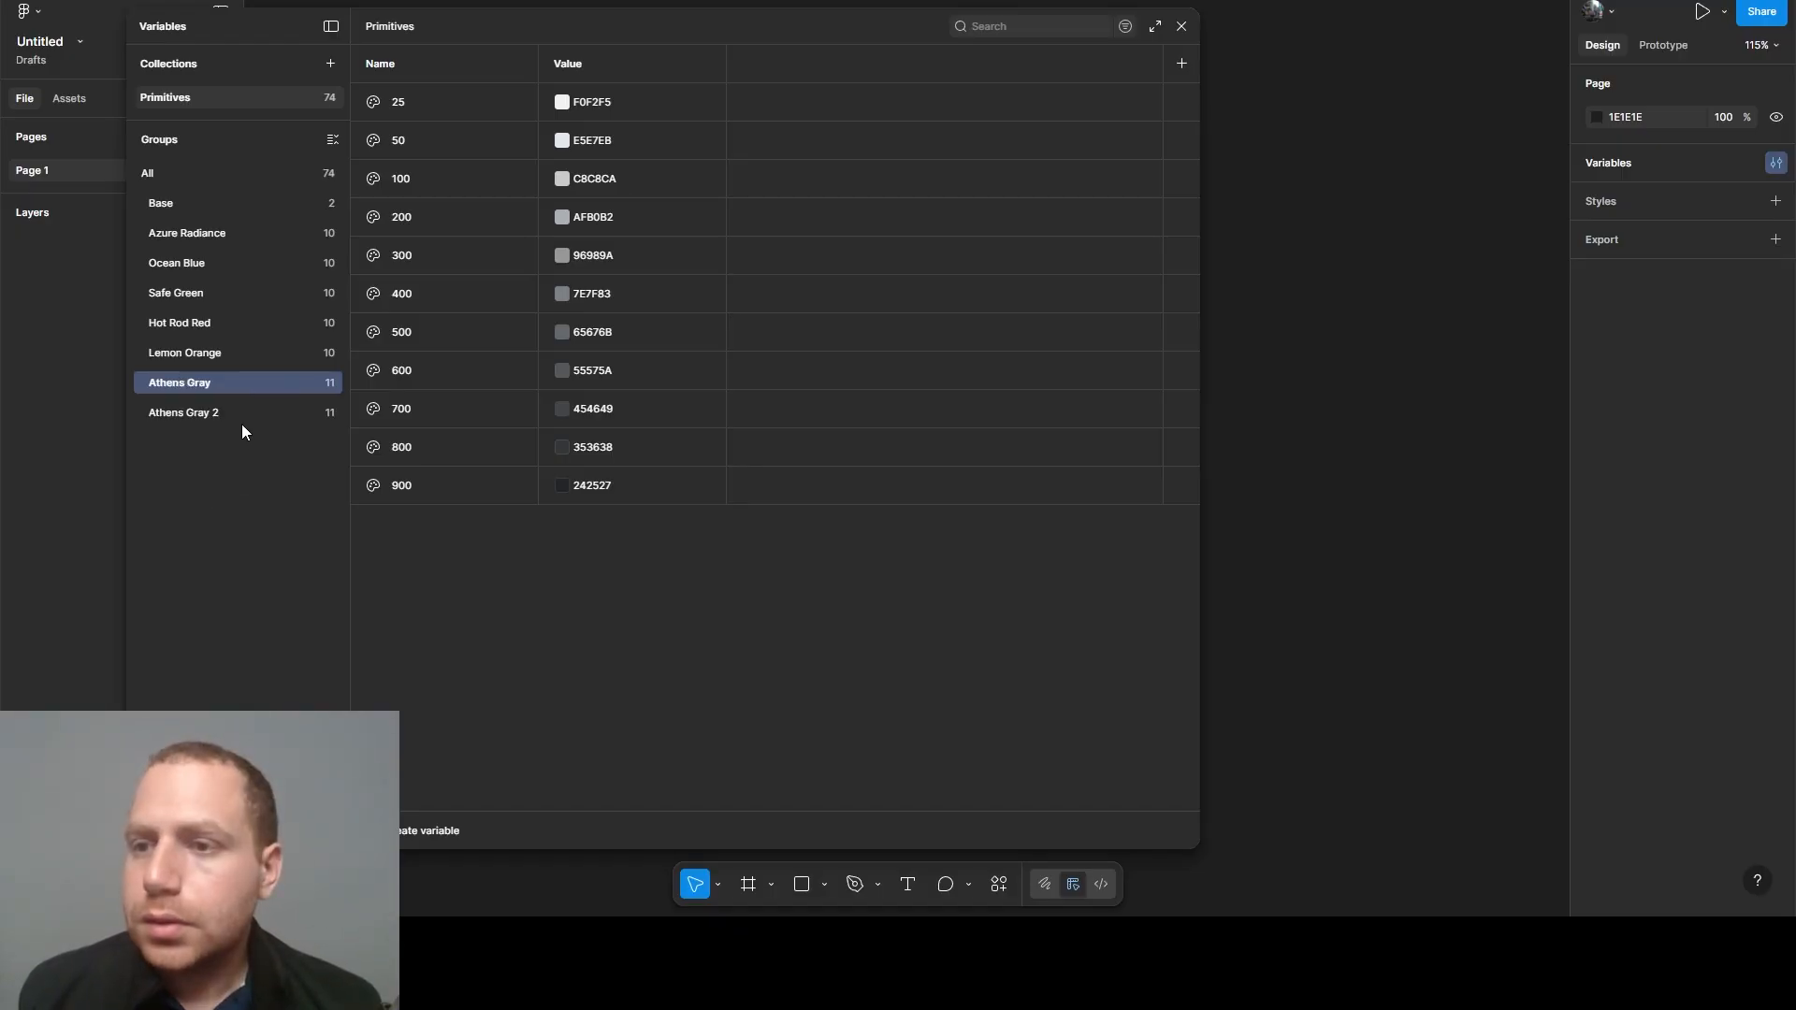
{"action": "double_click", "coordinate": [201, 407]}
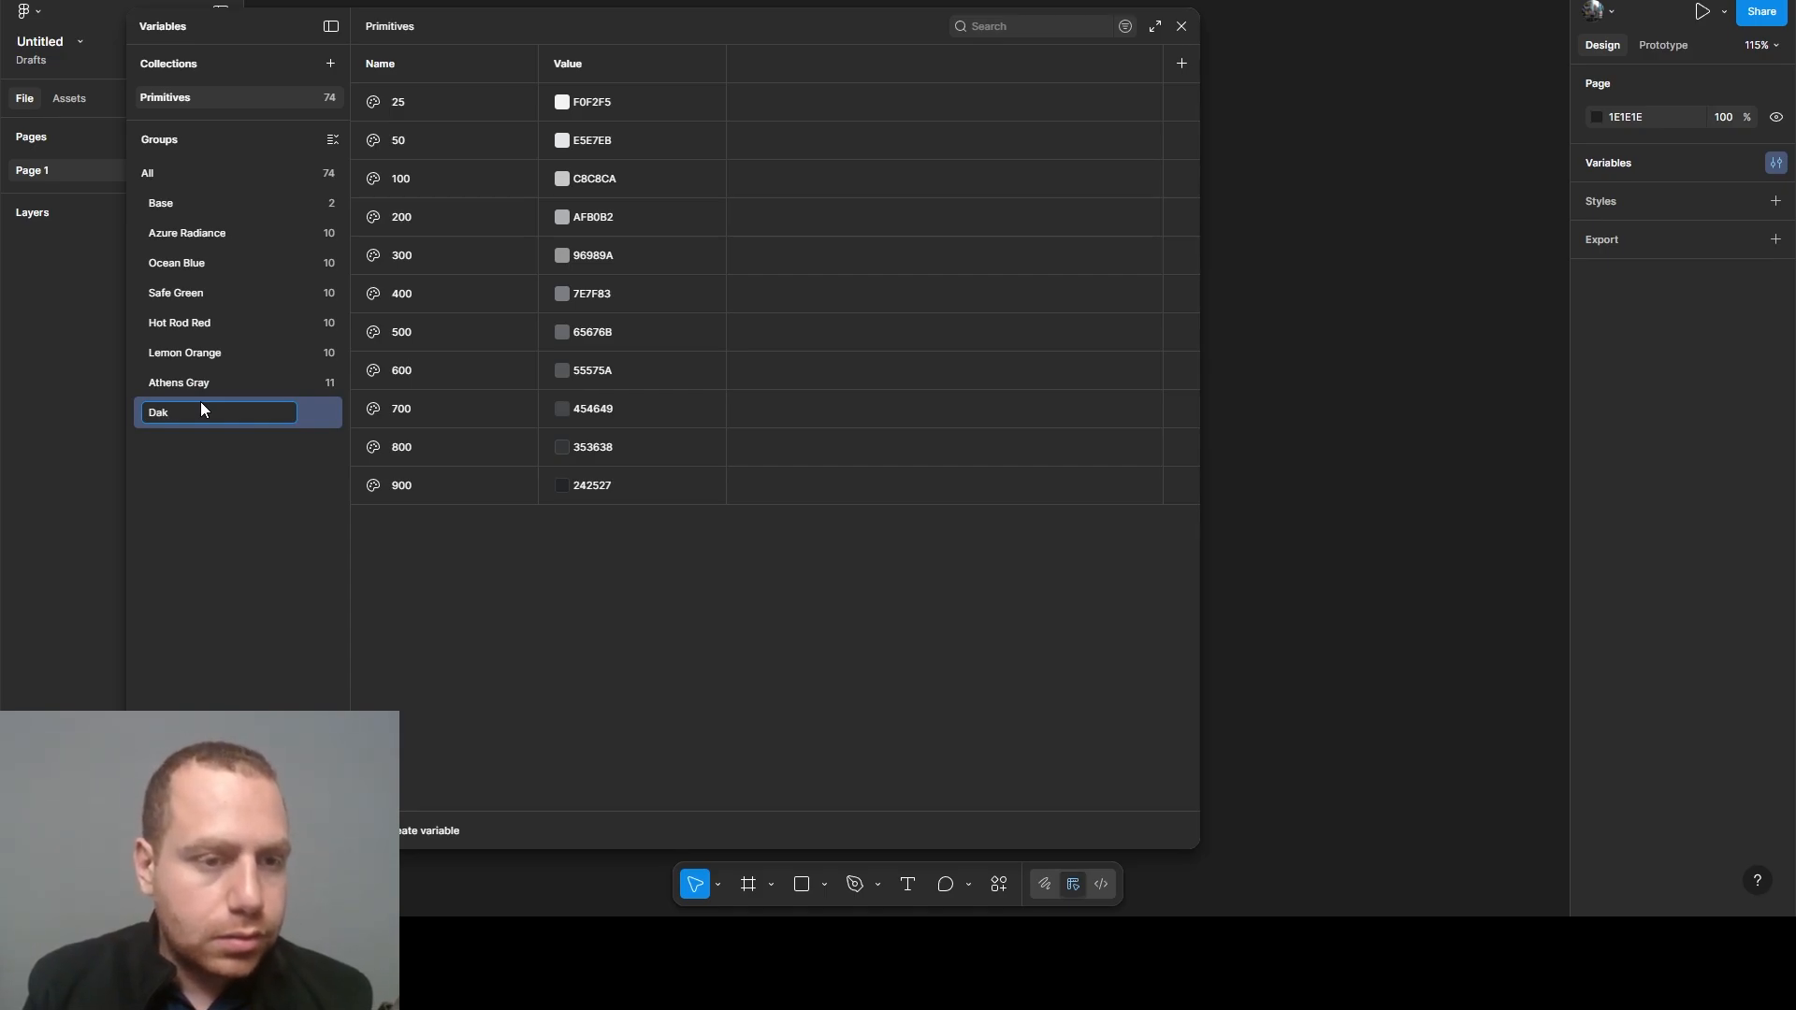
{"action": "type", "text": "Dark Gra"}
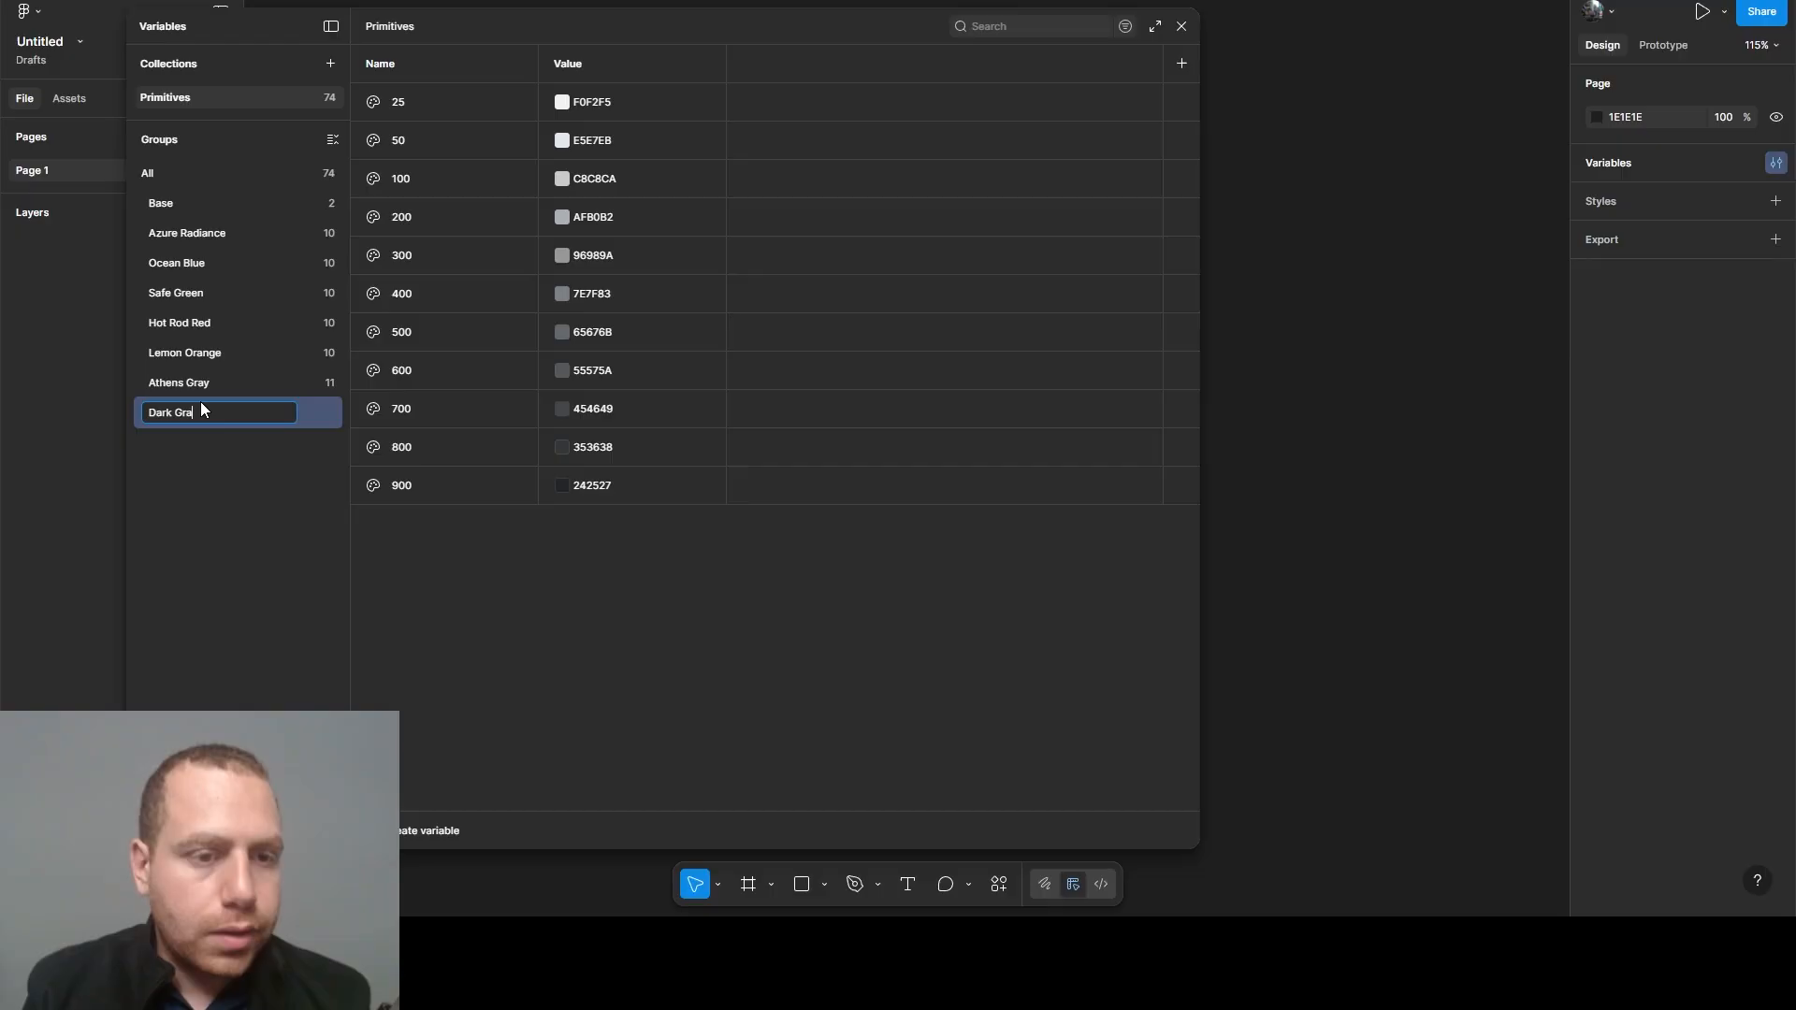
{"action": "type", "text": "y"}
{"action": "key", "text": "Return"}
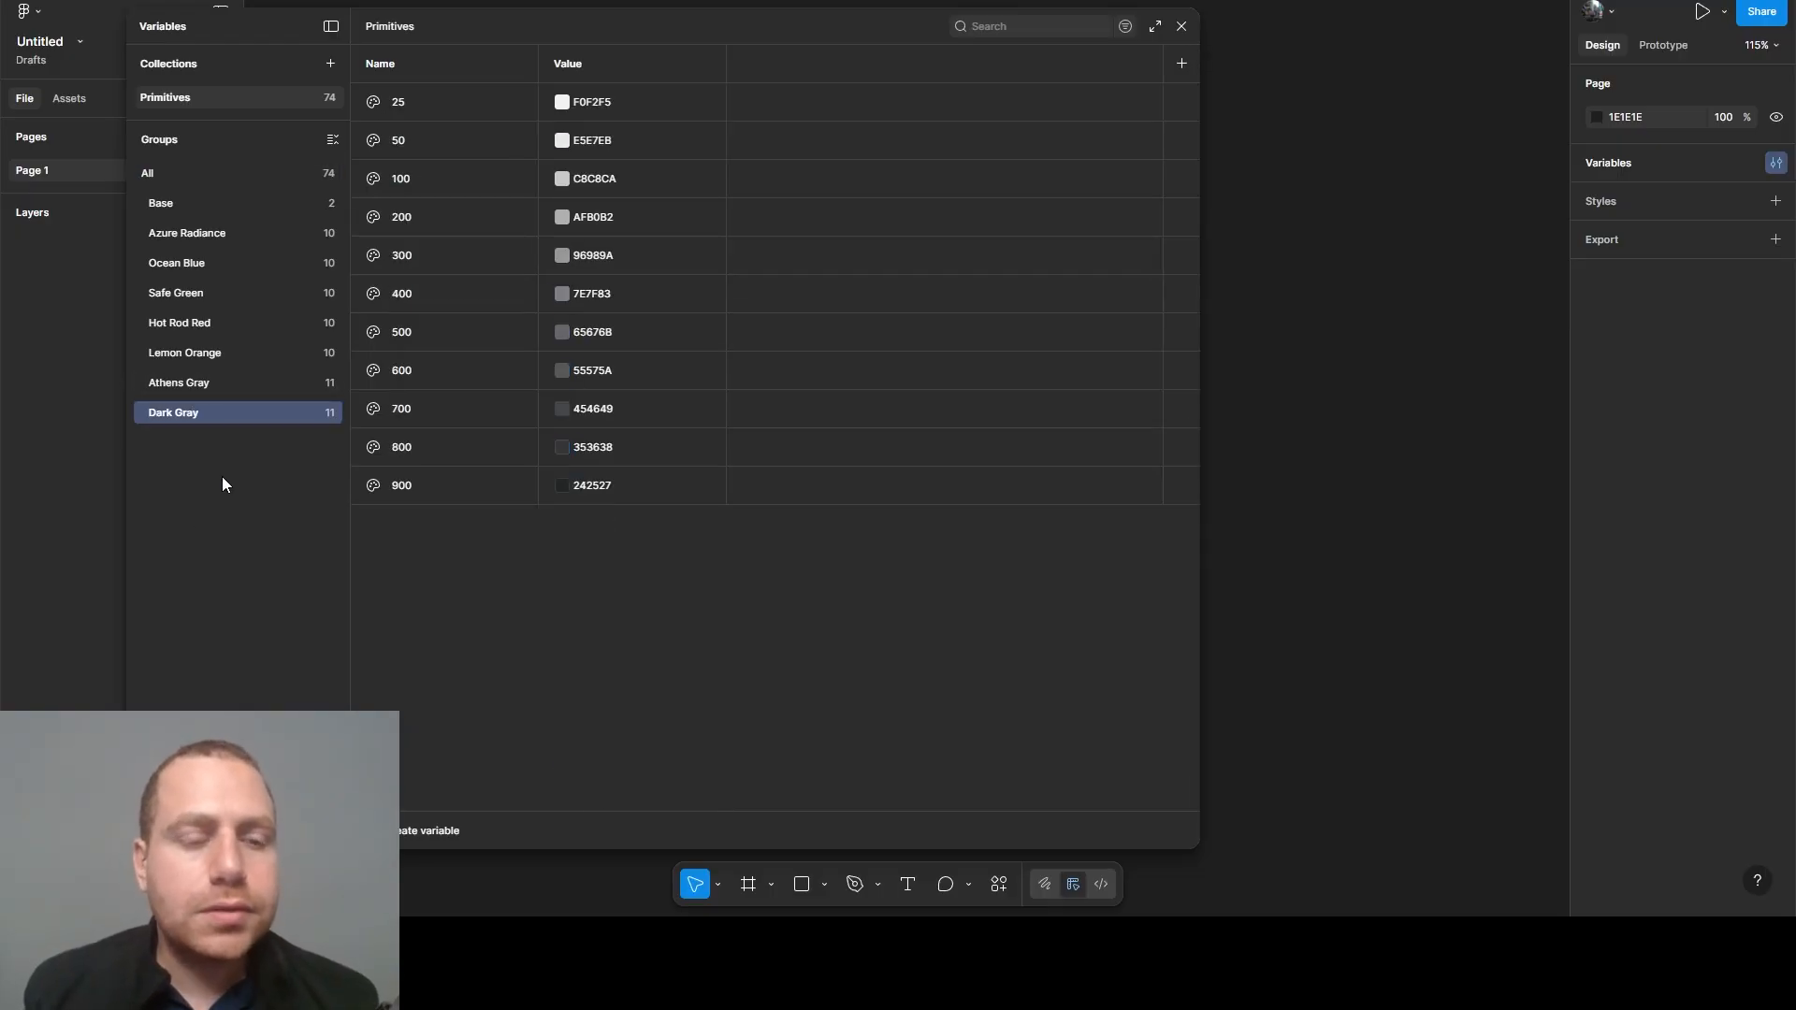
{"action": "left_click", "coordinate": [199, 384]}
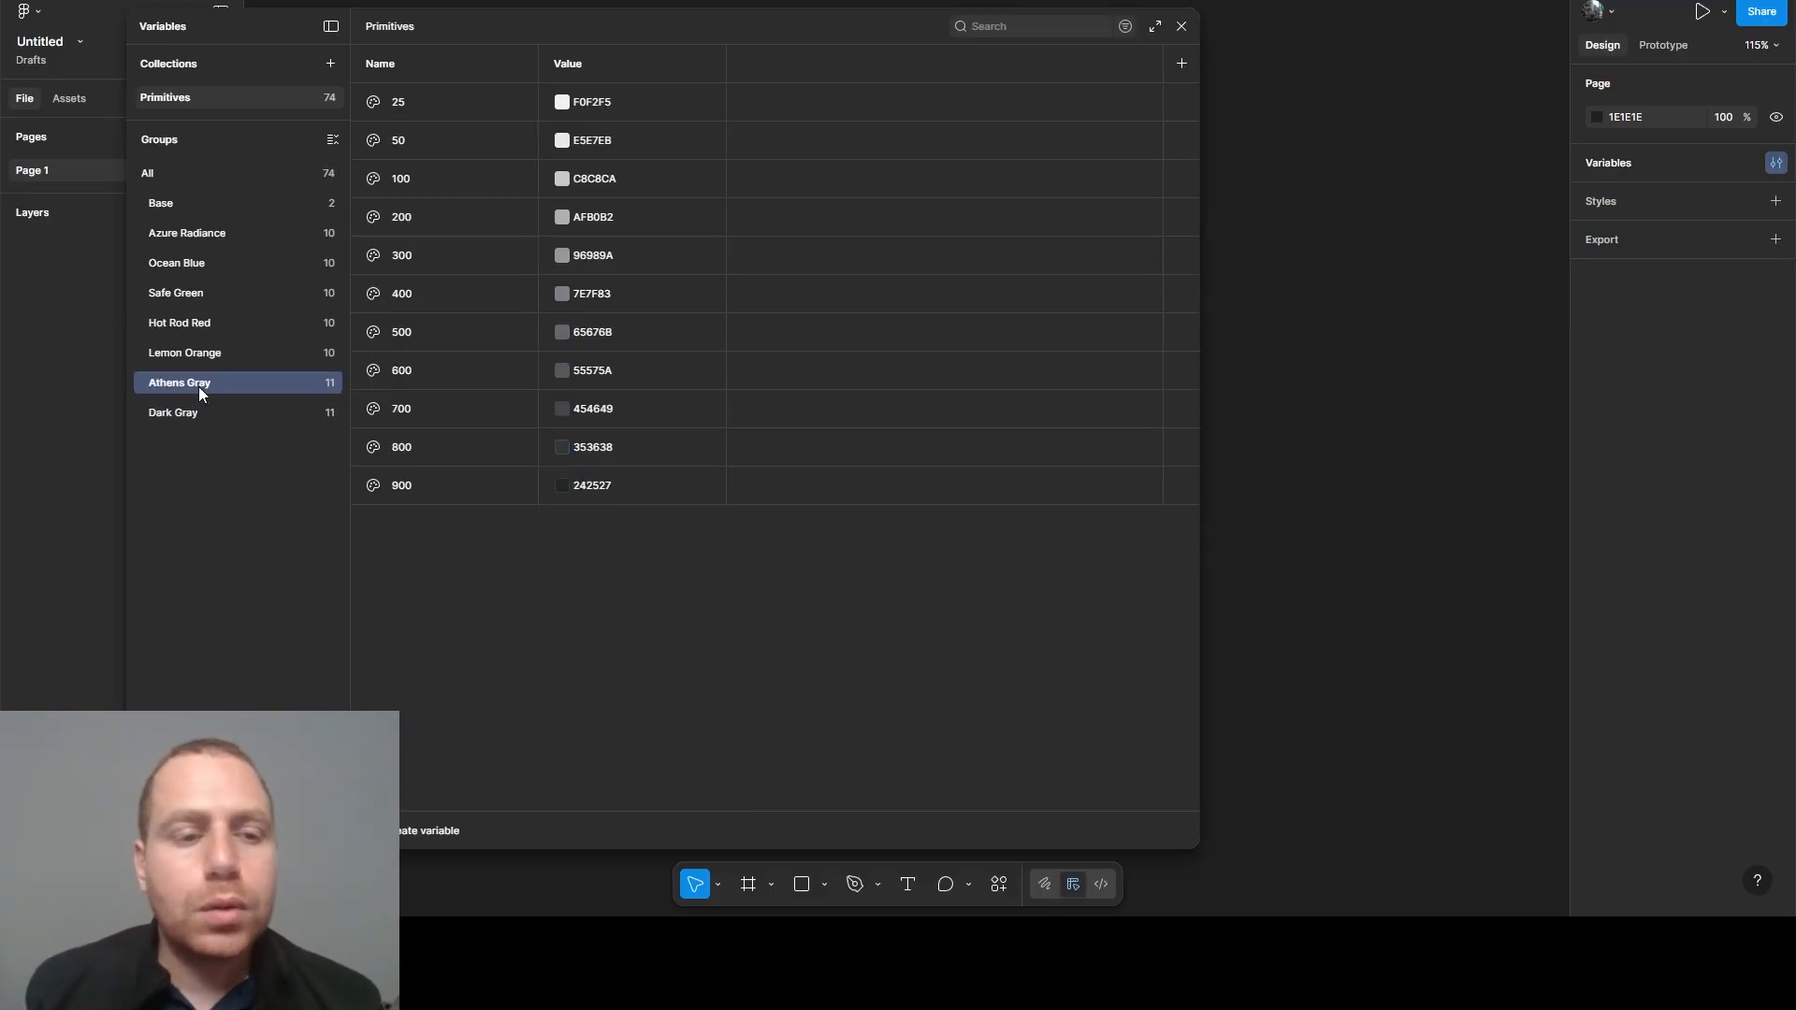
{"action": "left_click", "coordinate": [201, 416]}
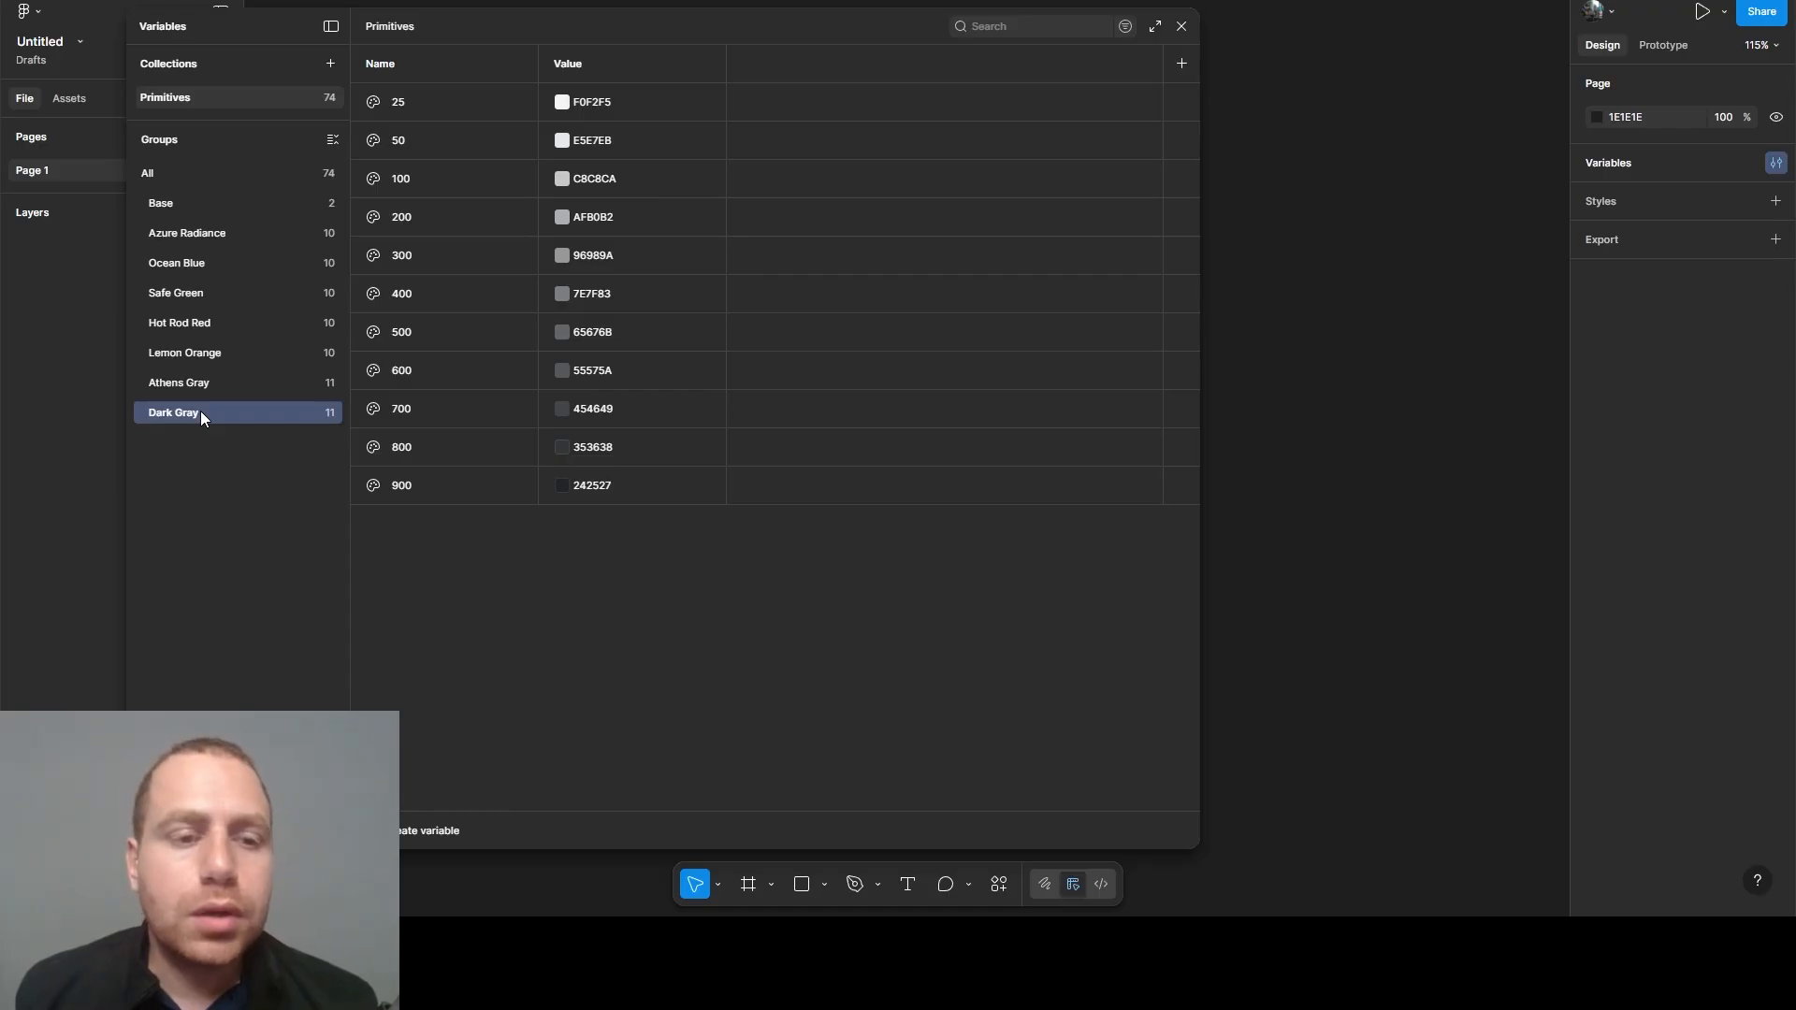
{"action": "left_click", "coordinate": [183, 386]}
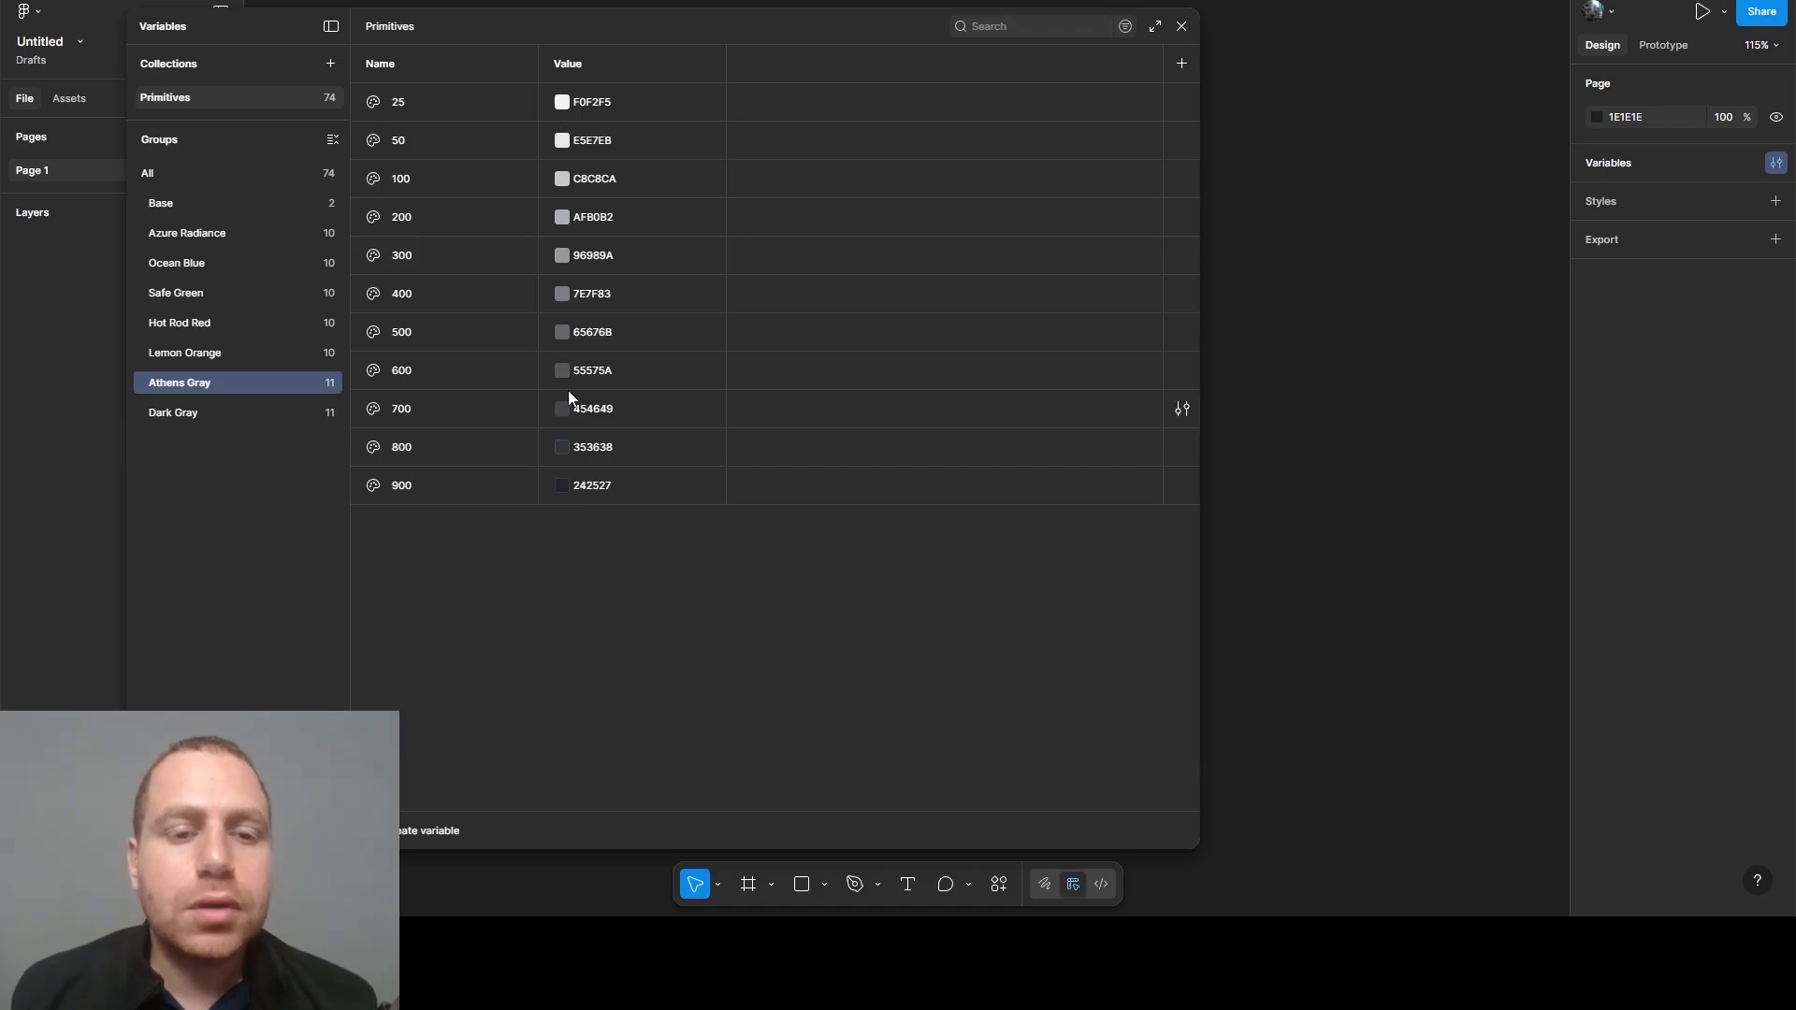
- Set the Dark Gray 25 variable's value to E4E6EB and the 50 variable's value to C8C8C8
{"action": "left_click", "coordinate": [163, 409]}
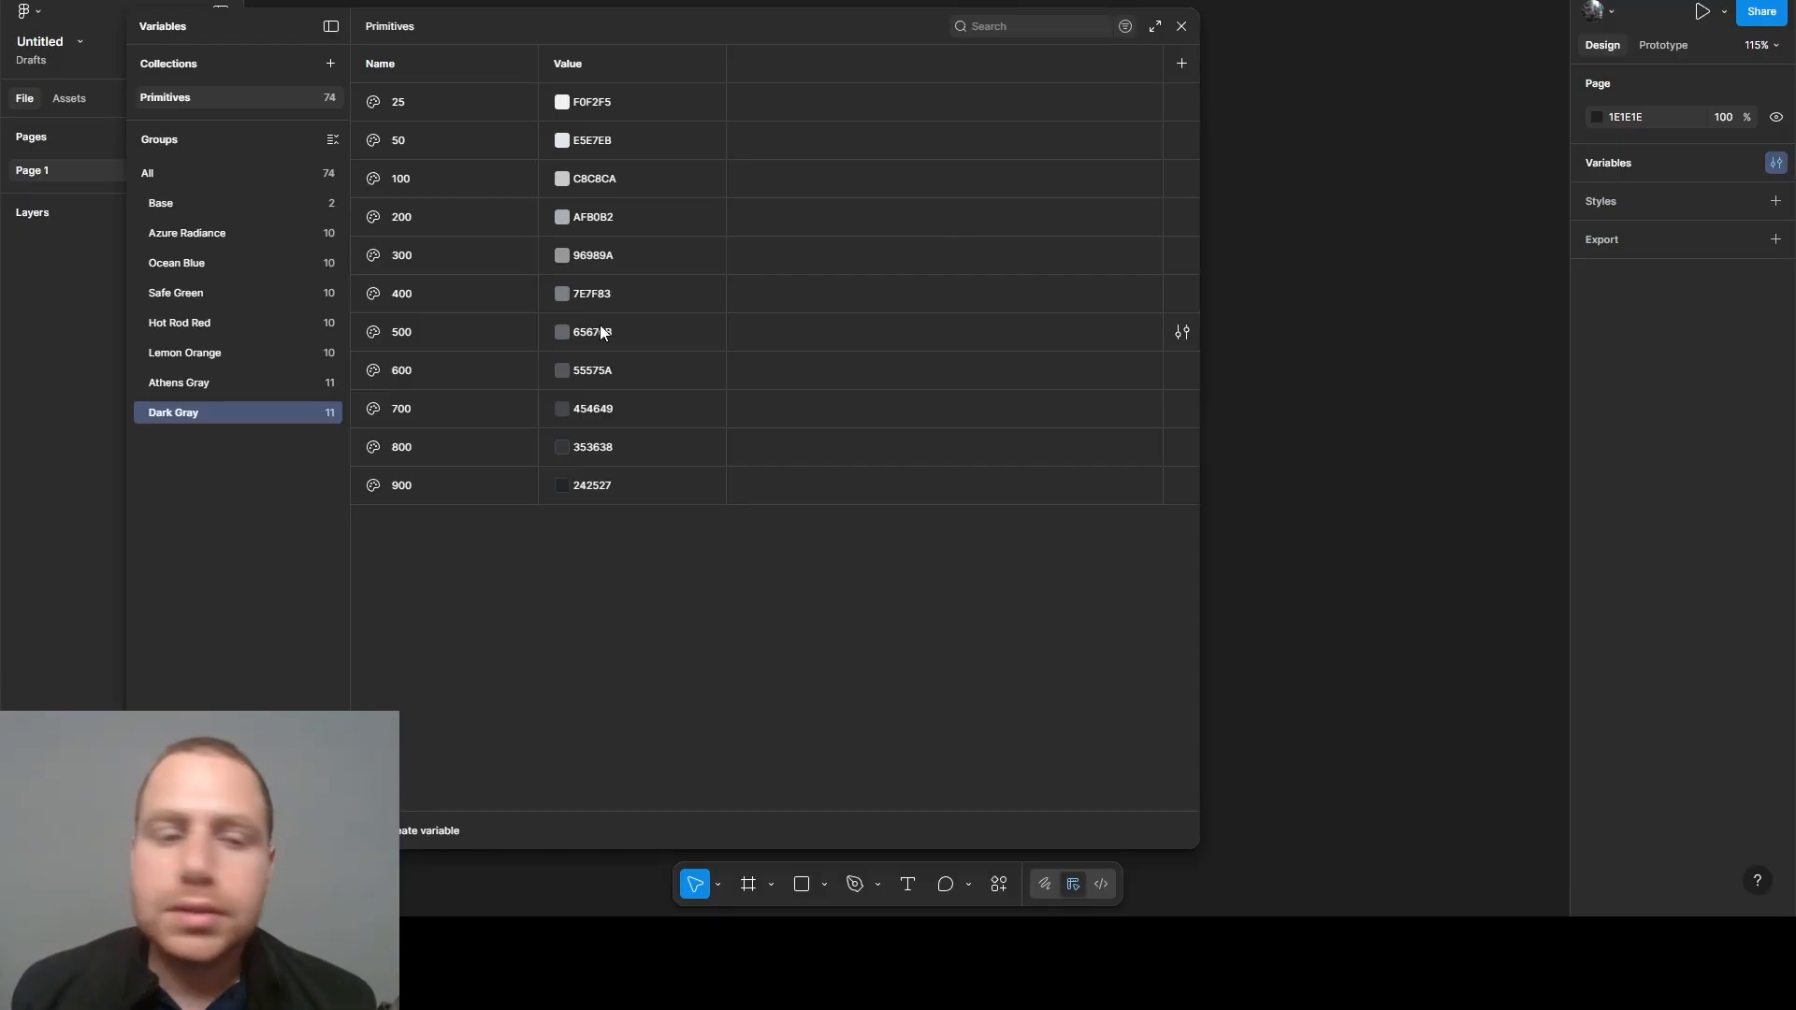
{"action": "left_click", "coordinate": [604, 108]}
{"action": "type", "text": "E4E6EB"}
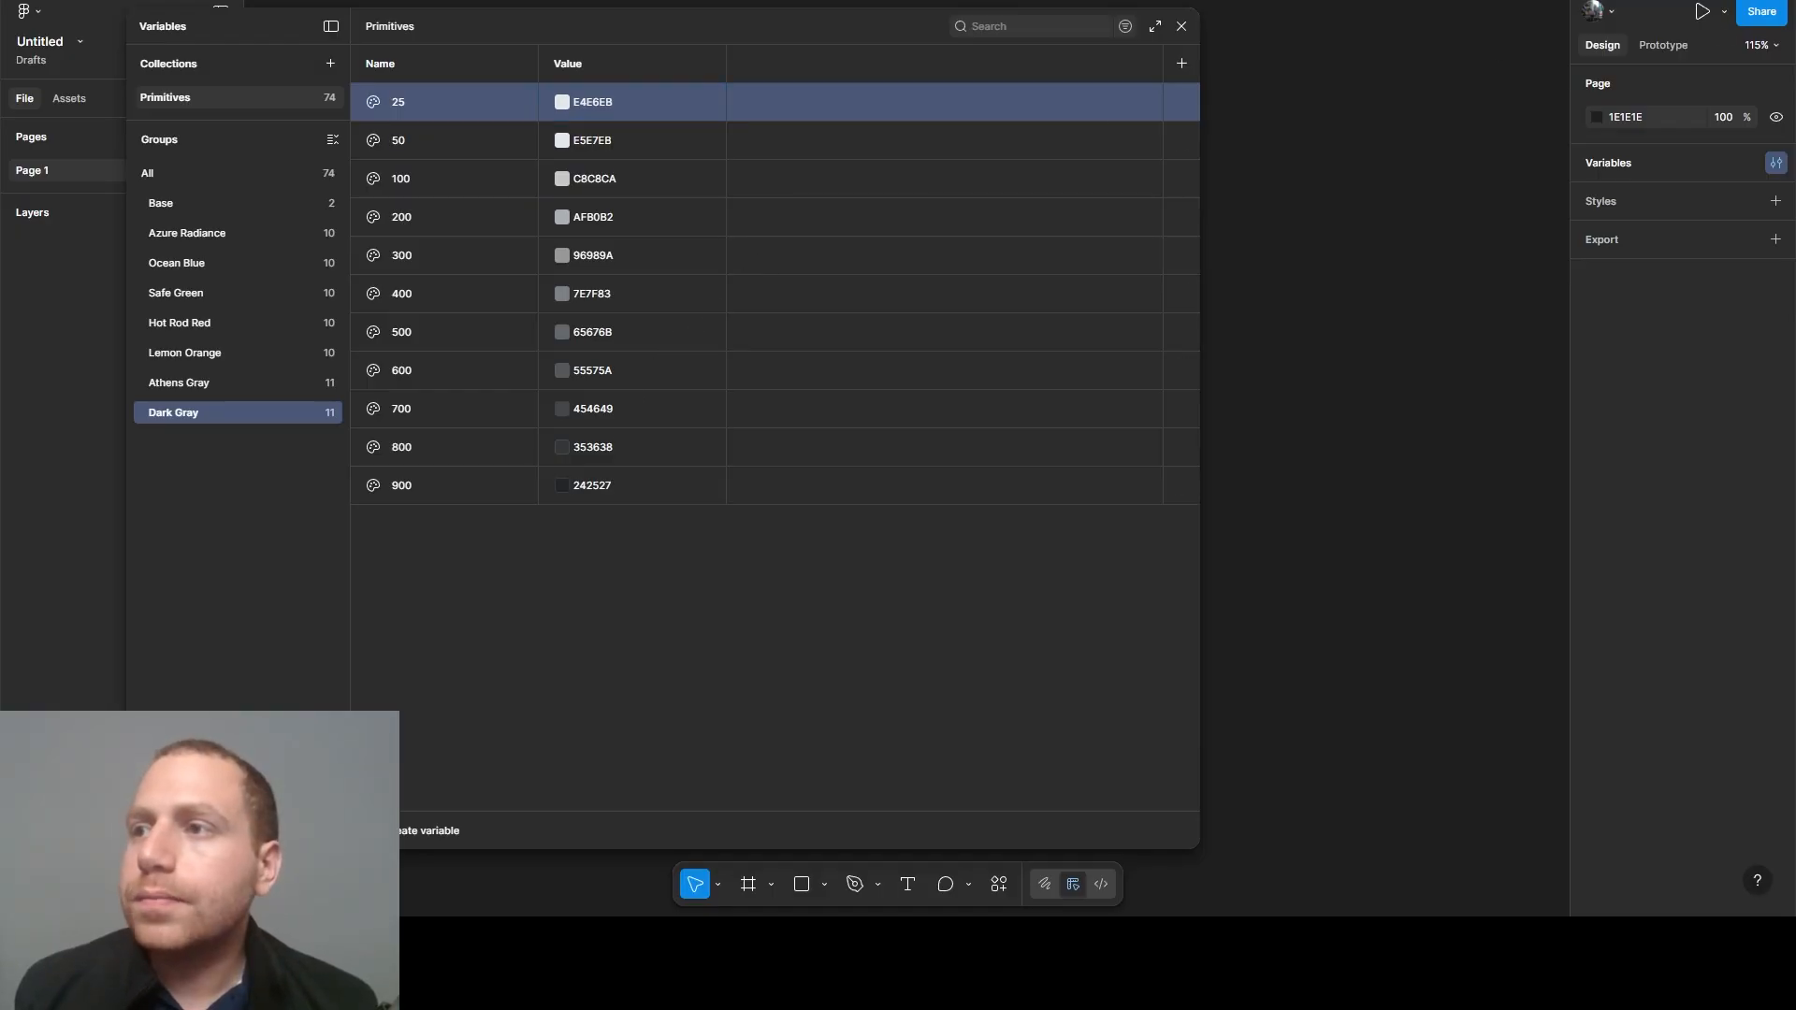
{"action": "left_click", "coordinate": [598, 145]}
{"action": "type", "text": "C8C8C8"}
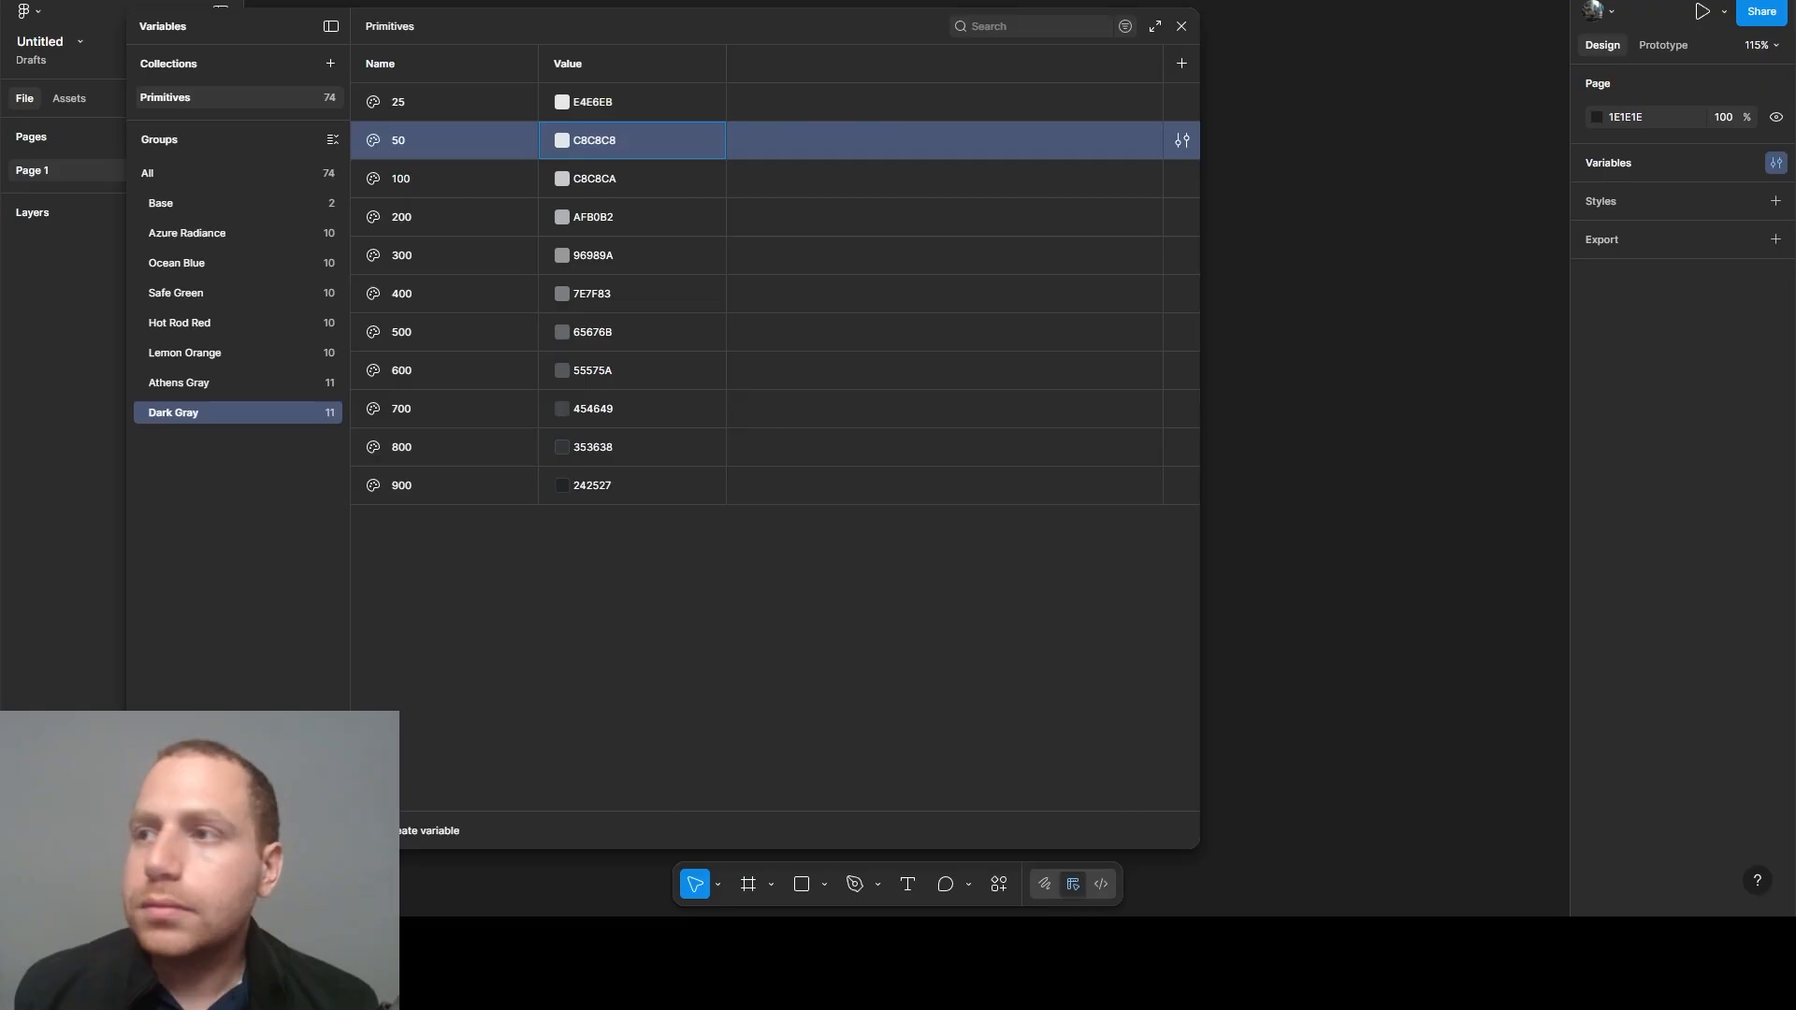
{"action": "key", "text": "Return"}
- Set the Dark Gray 100 variable's value to B8B8B9 and the 200 variable's value to 99999A
{"action": "left_click", "coordinate": [633, 185]}
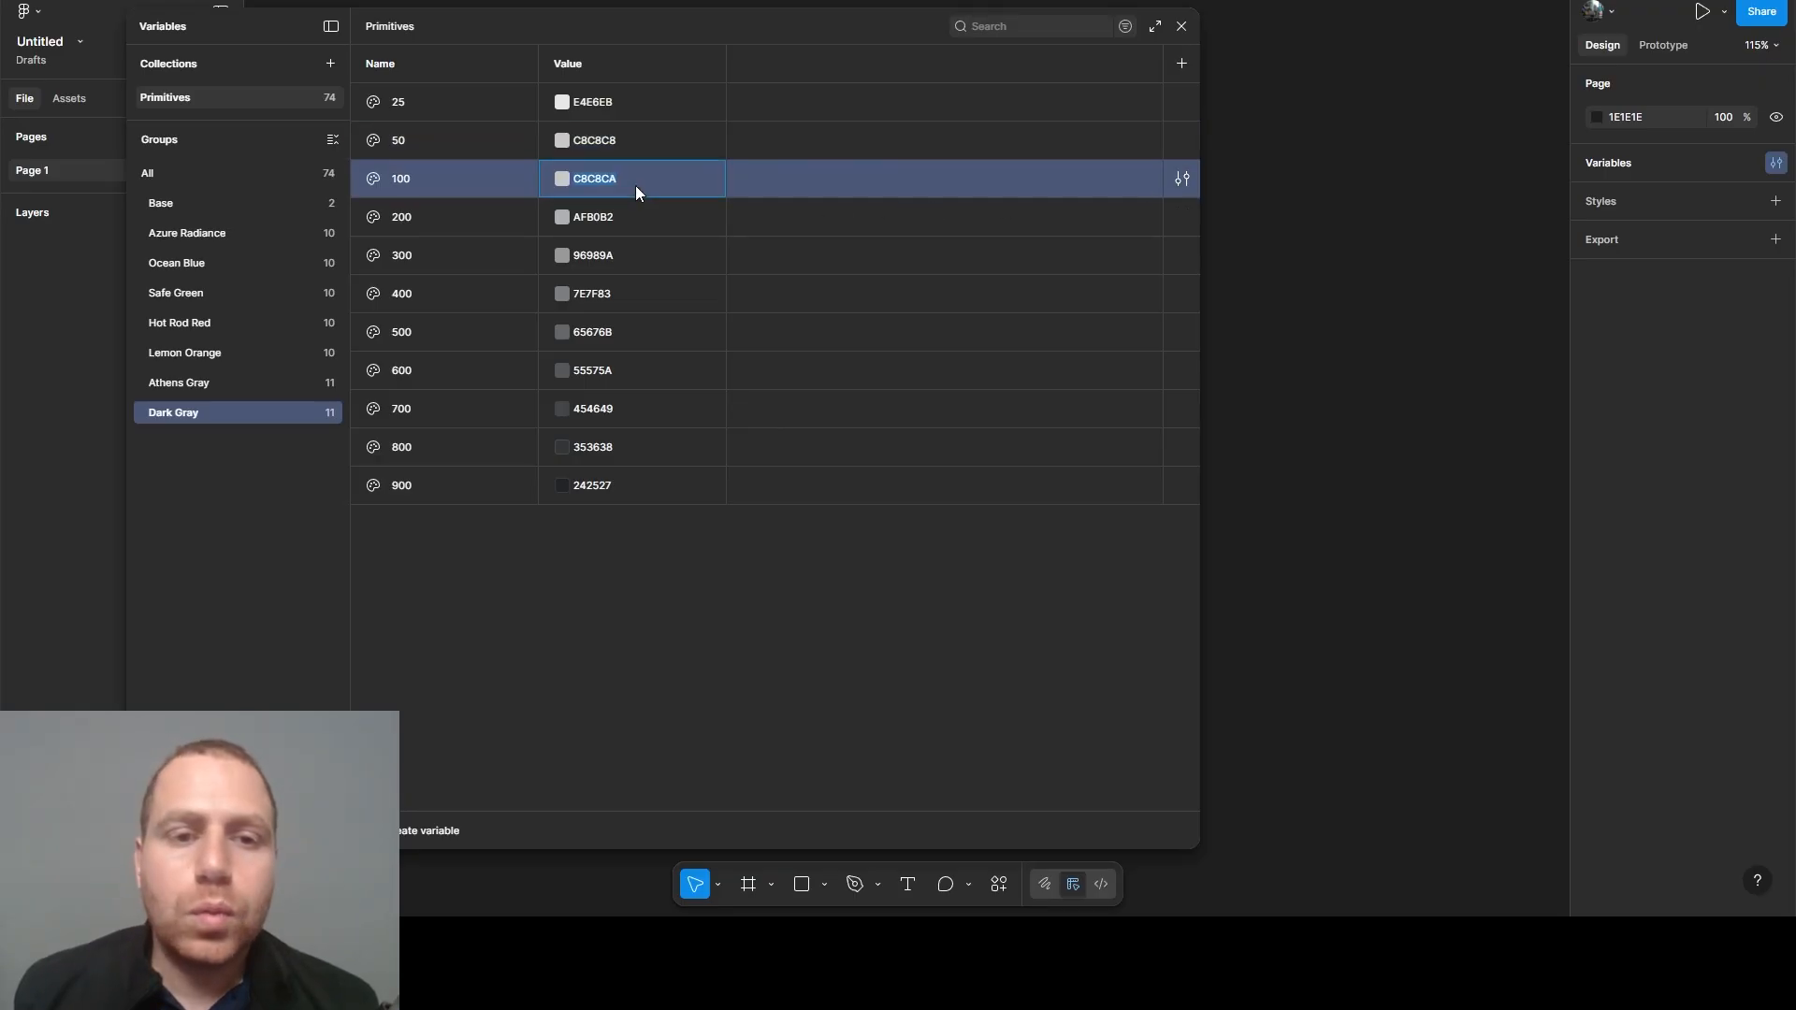
{"action": "left_click", "coordinate": [633, 186]}
{"action": "type", "text": "B8B8B9"}
{"action": "key", "text": "Return"}
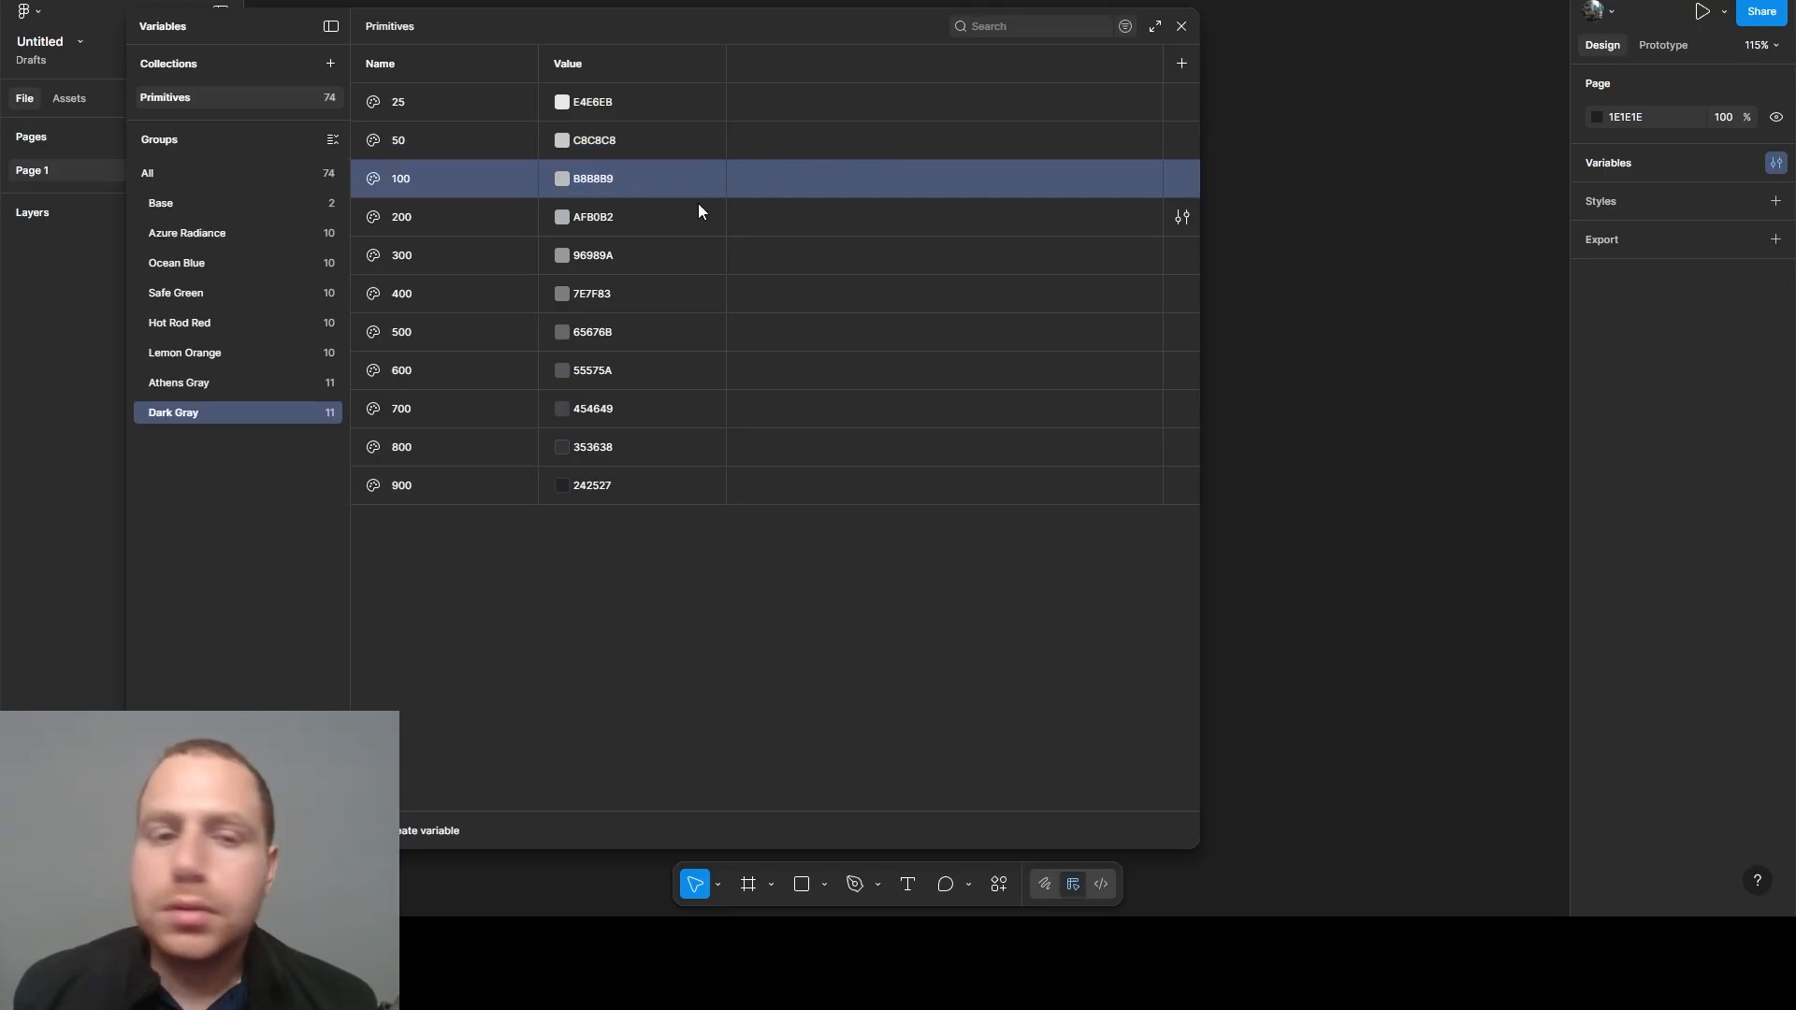
{"action": "left_click", "coordinate": [596, 220]}
{"action": "left_click", "coordinate": [596, 220]}
{"action": "type", "text": "99999A"}
{"action": "key", "text": "Return"}
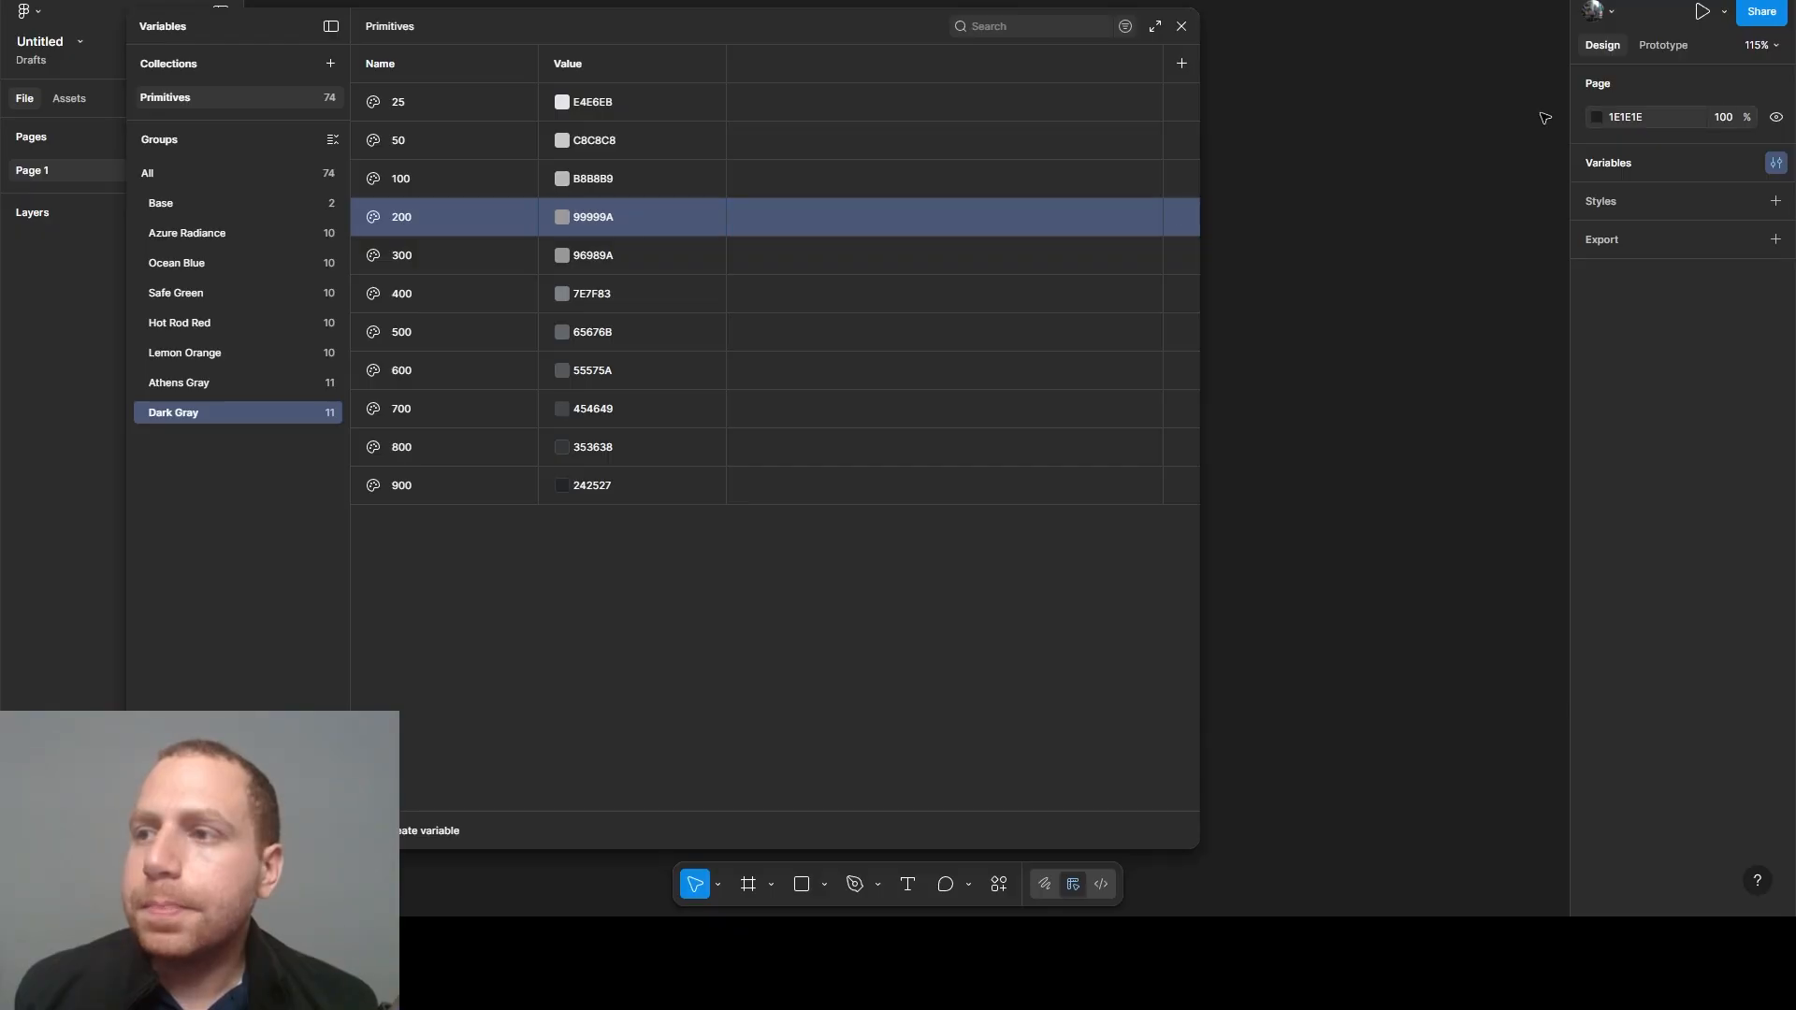
- Set the Dark Gray 300 variable's value to 797A7A and the 400 variable's value to 5A5A5B
{"action": "double_click", "coordinate": [596, 255]}
{"action": "type", "text": "797A7A"}
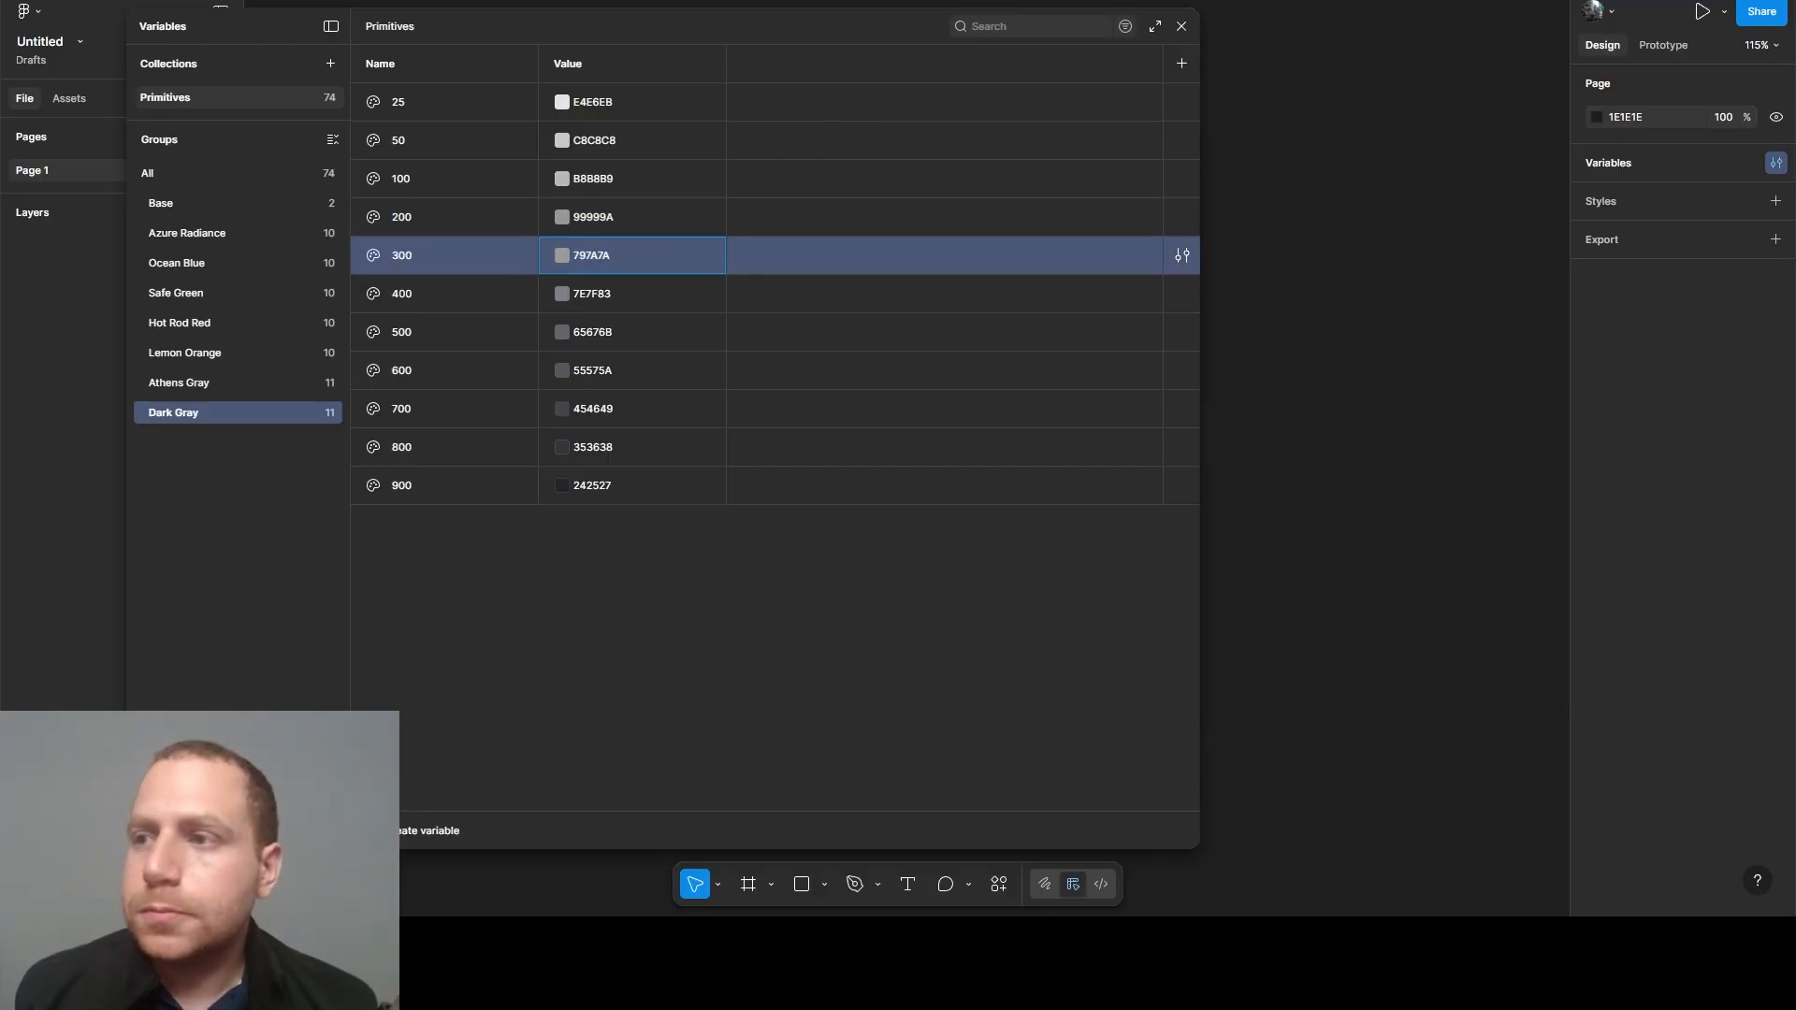
{"action": "key", "text": "Return"}
{"action": "double_click", "coordinate": [592, 294]}
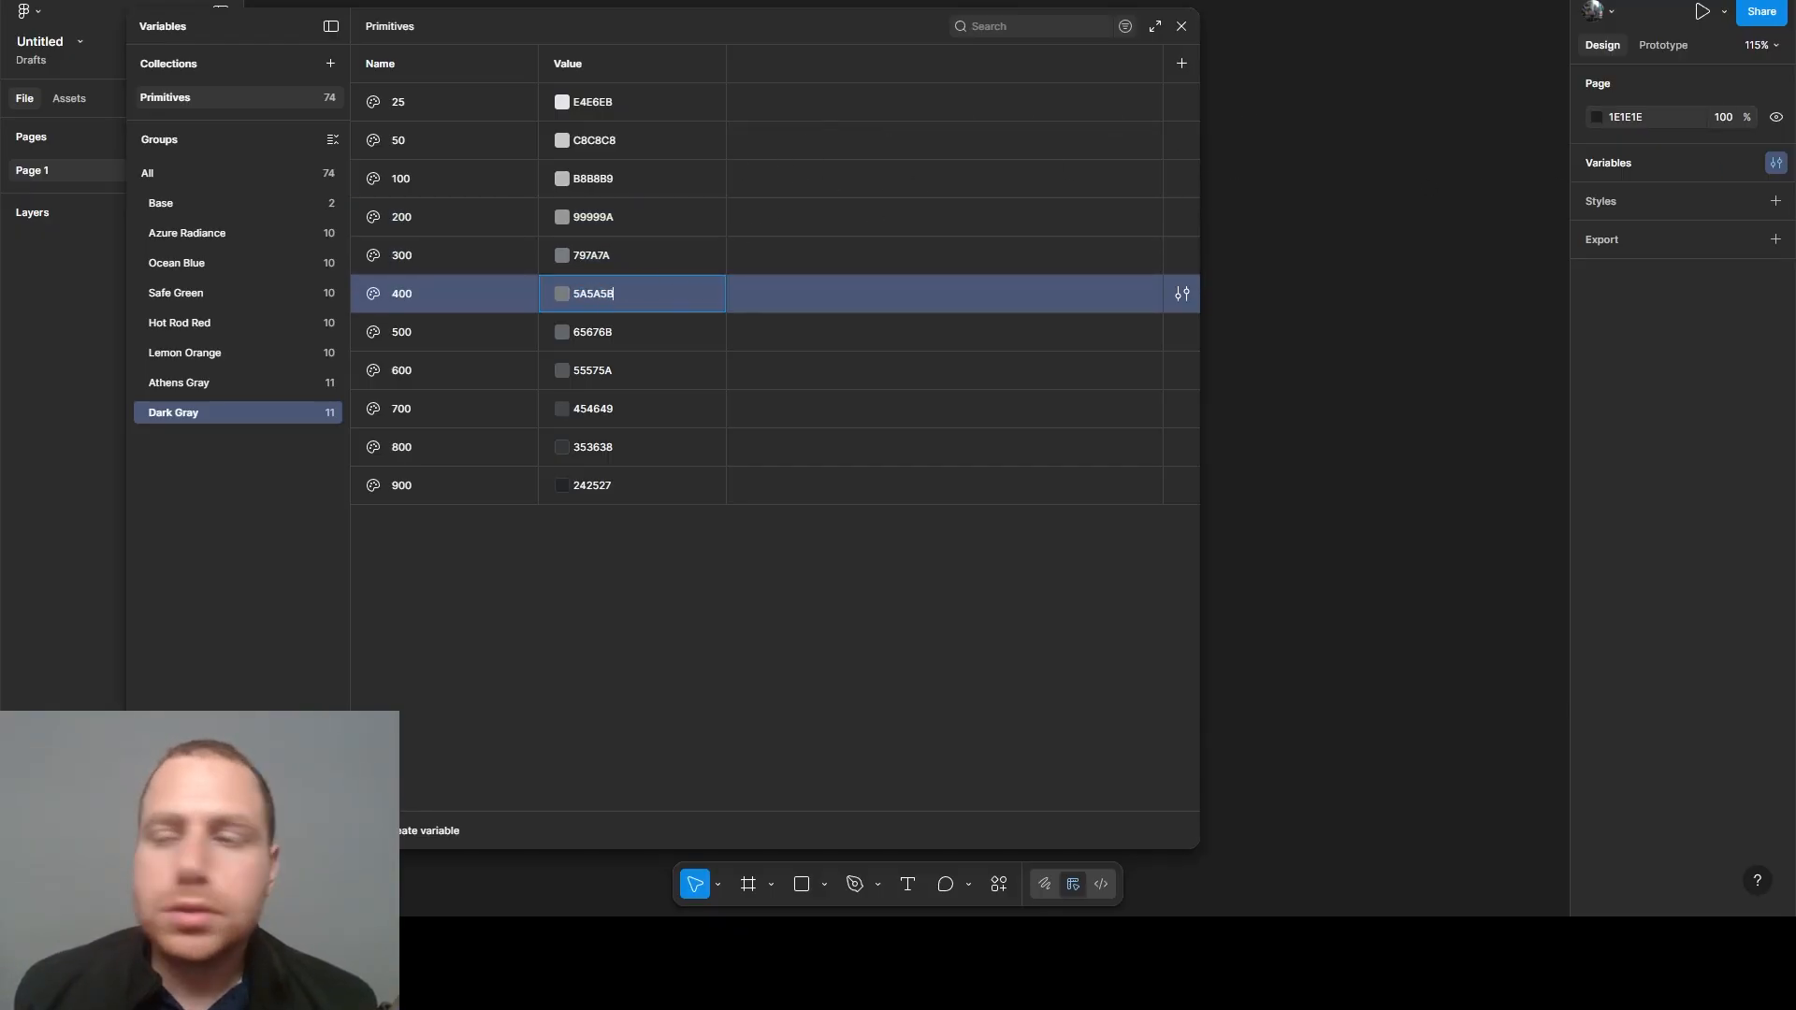
{"action": "key", "text": "Return"}
- Set the Dark Gray 500 variable's value to 3A3B3C and the 600 variable's value to 313232
{"action": "double_click", "coordinate": [597, 337]}
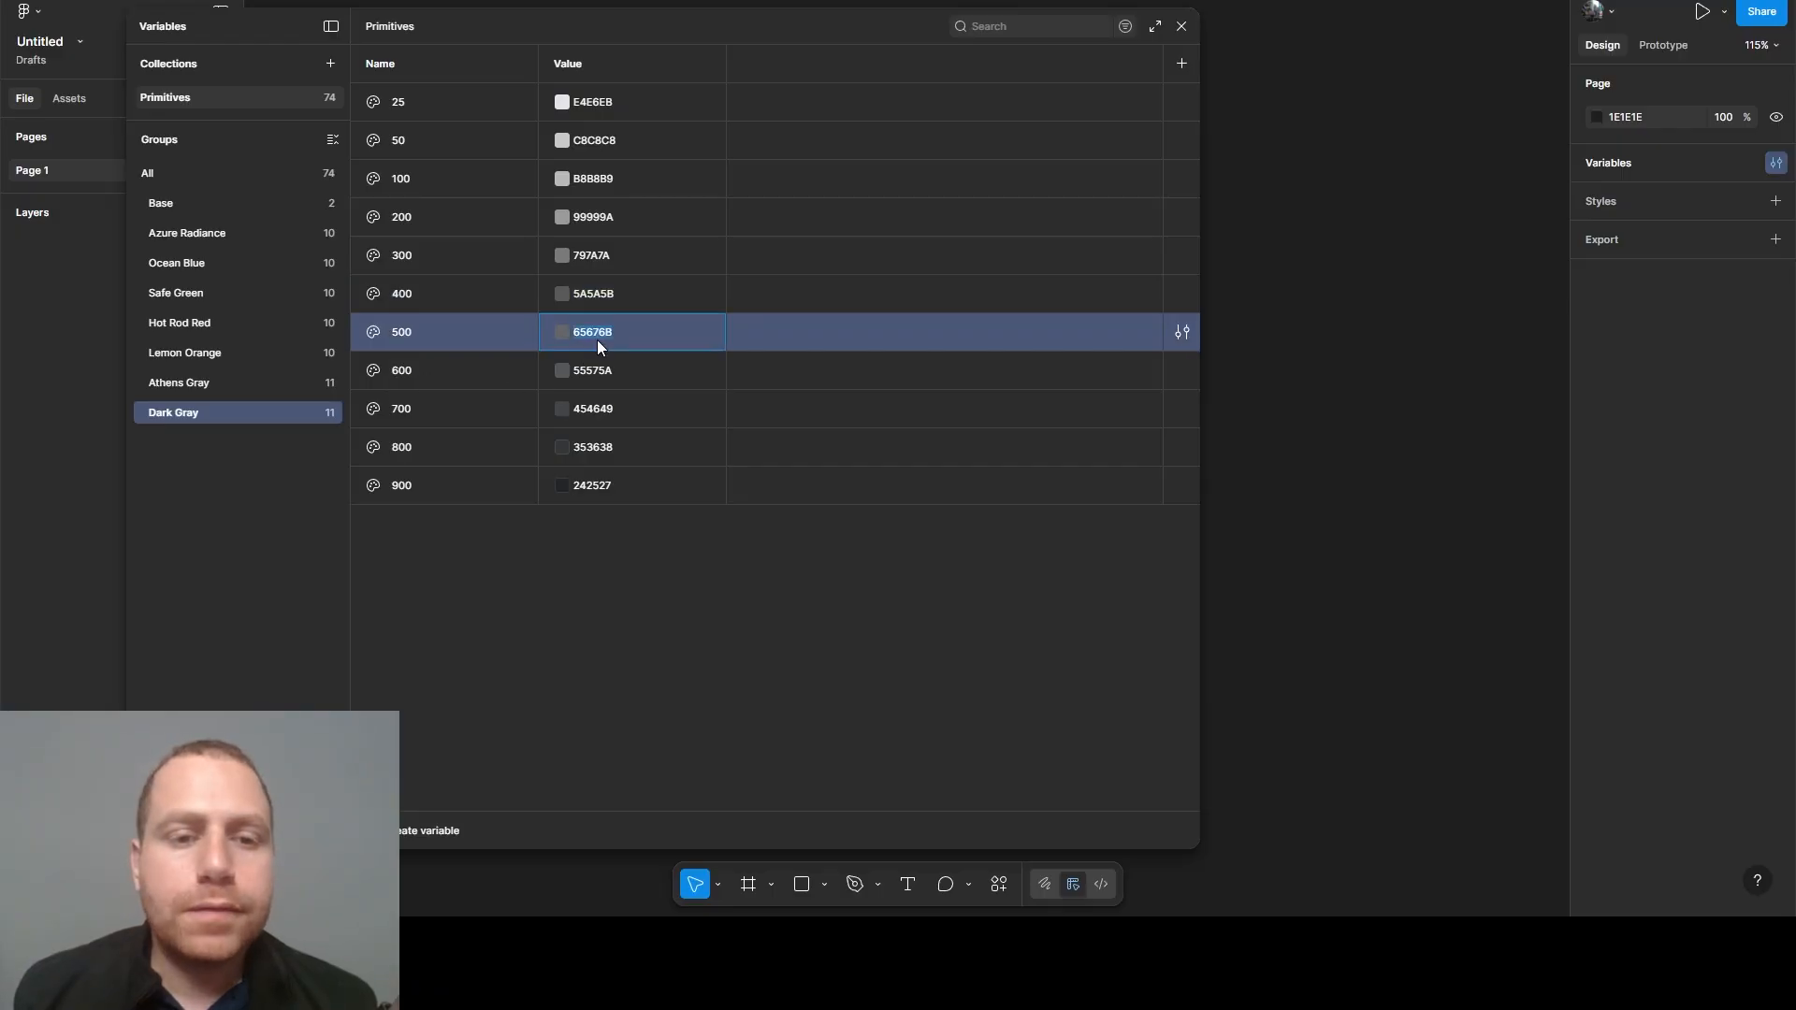
{"action": "type", "text": "3A3B3C"}
{"action": "key", "text": "Return"}
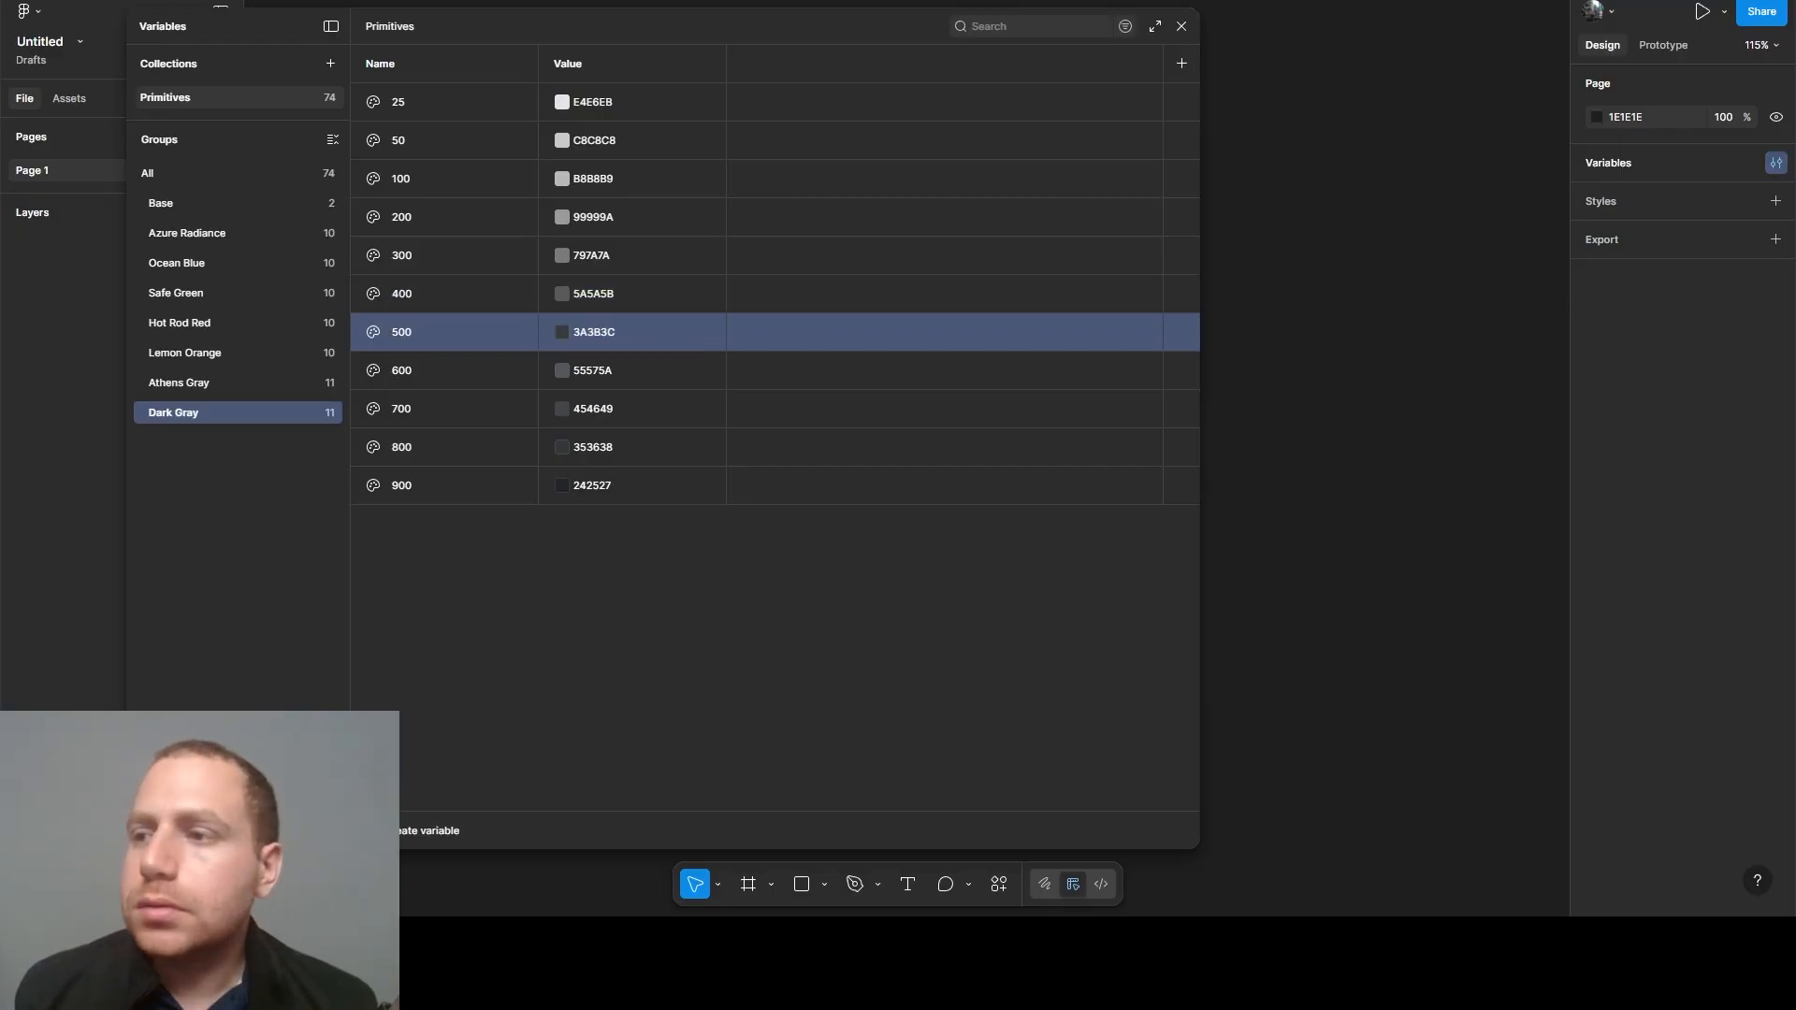
{"action": "double_click", "coordinate": [593, 372]}
{"action": "type", "text": "313232"}
{"action": "key", "text": "Return"}
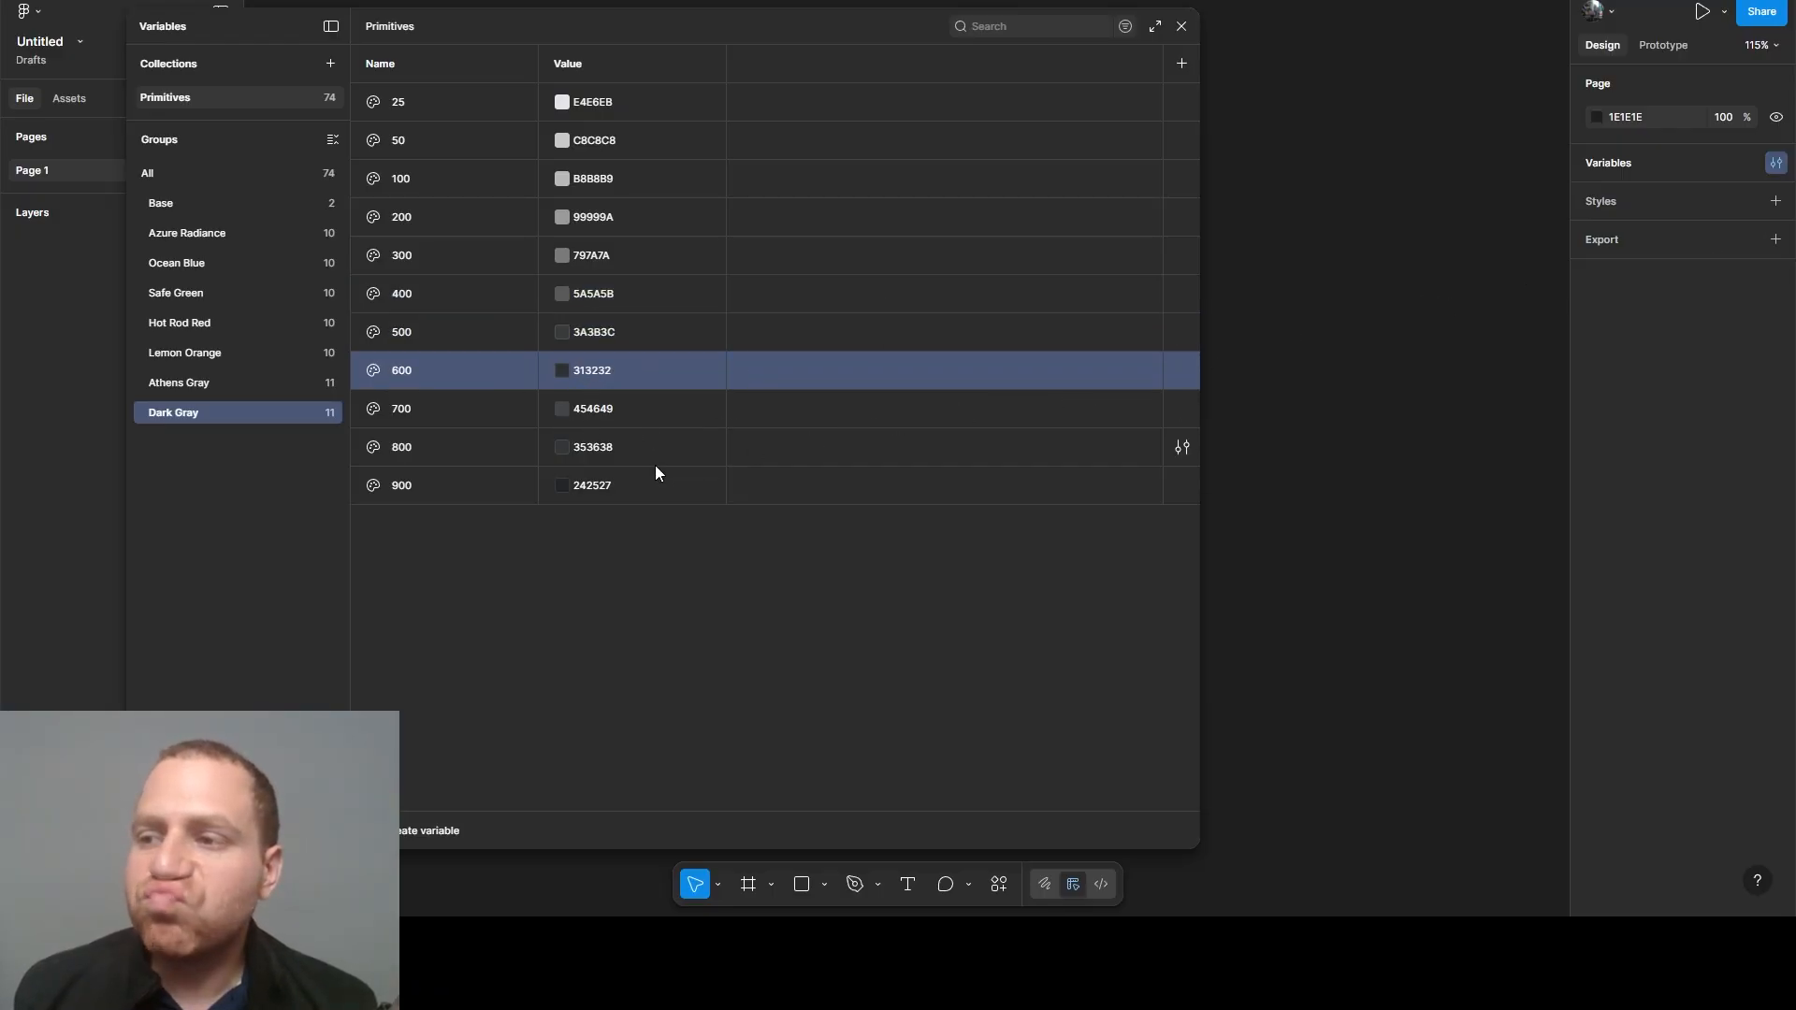
- Set the Dark Gray 700 variable's value to 272829 and the 800 variable's value to 1E1F1F
{"action": "double_click", "coordinate": [600, 408]}
{"action": "type", "text": "272829"}
{"action": "key", "text": "Return"}
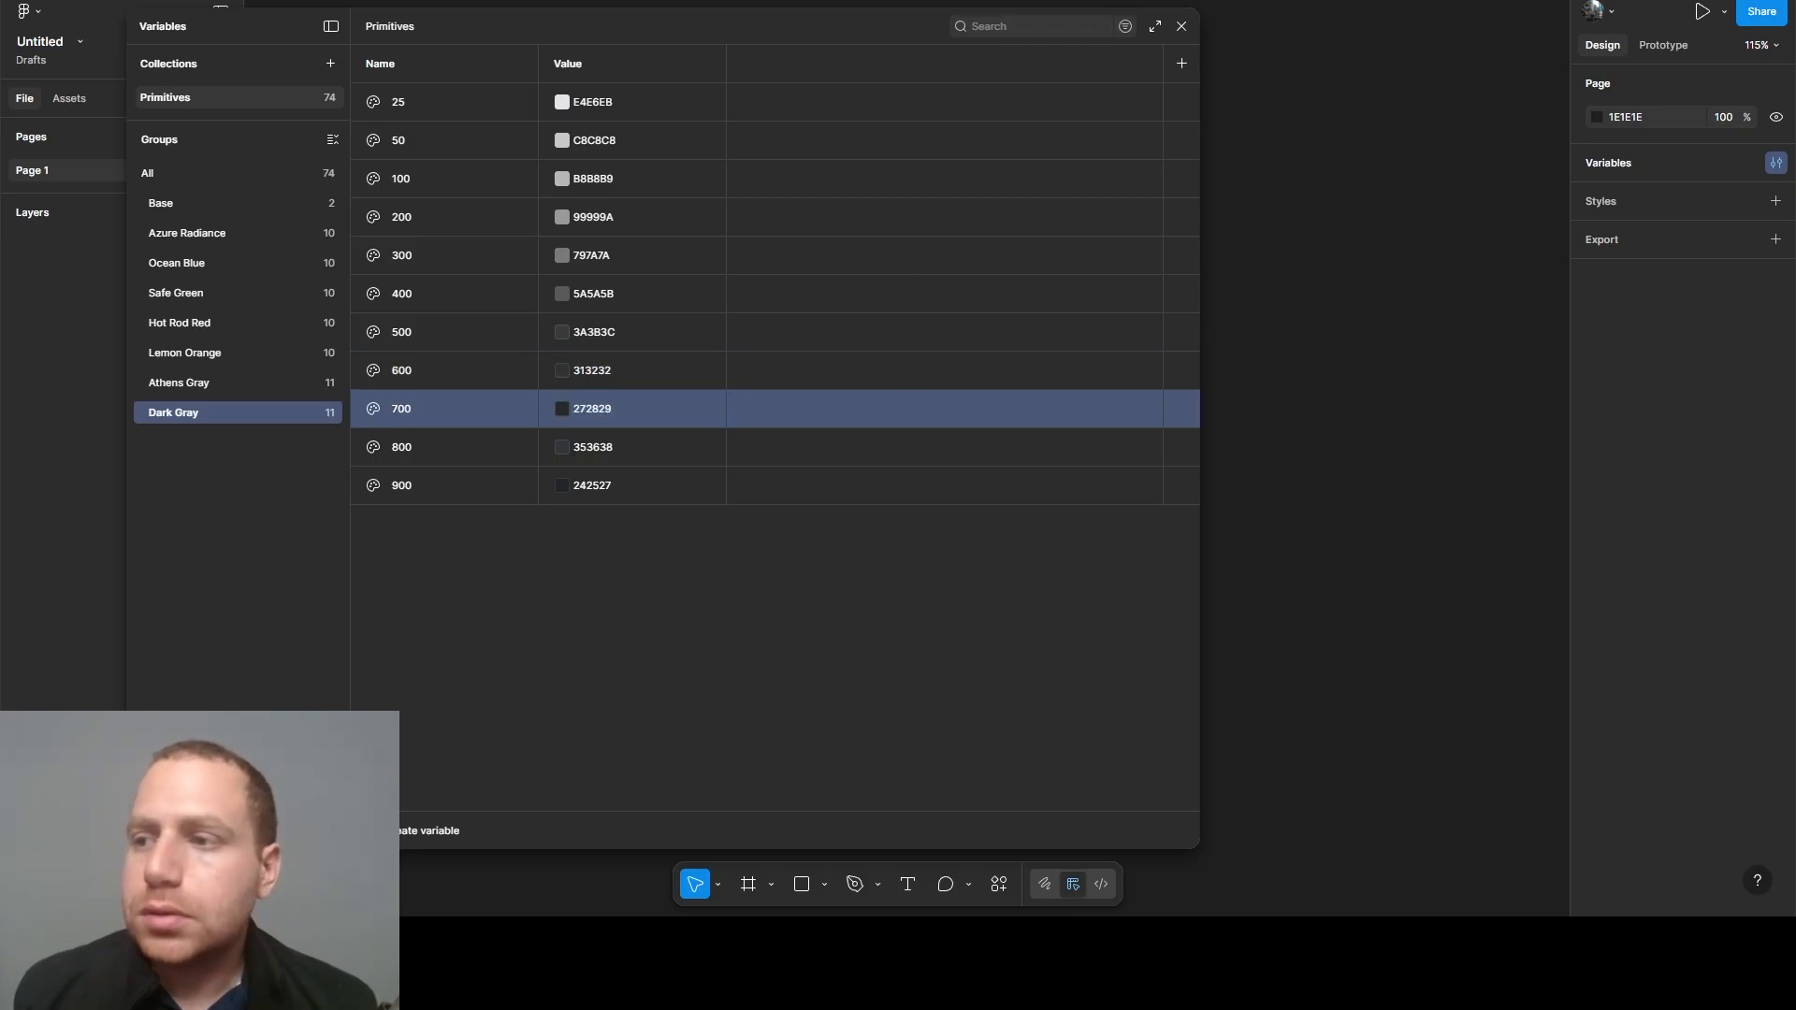
{"action": "double_click", "coordinate": [589, 447]}
{"action": "type", "text": "1E1F1F"}
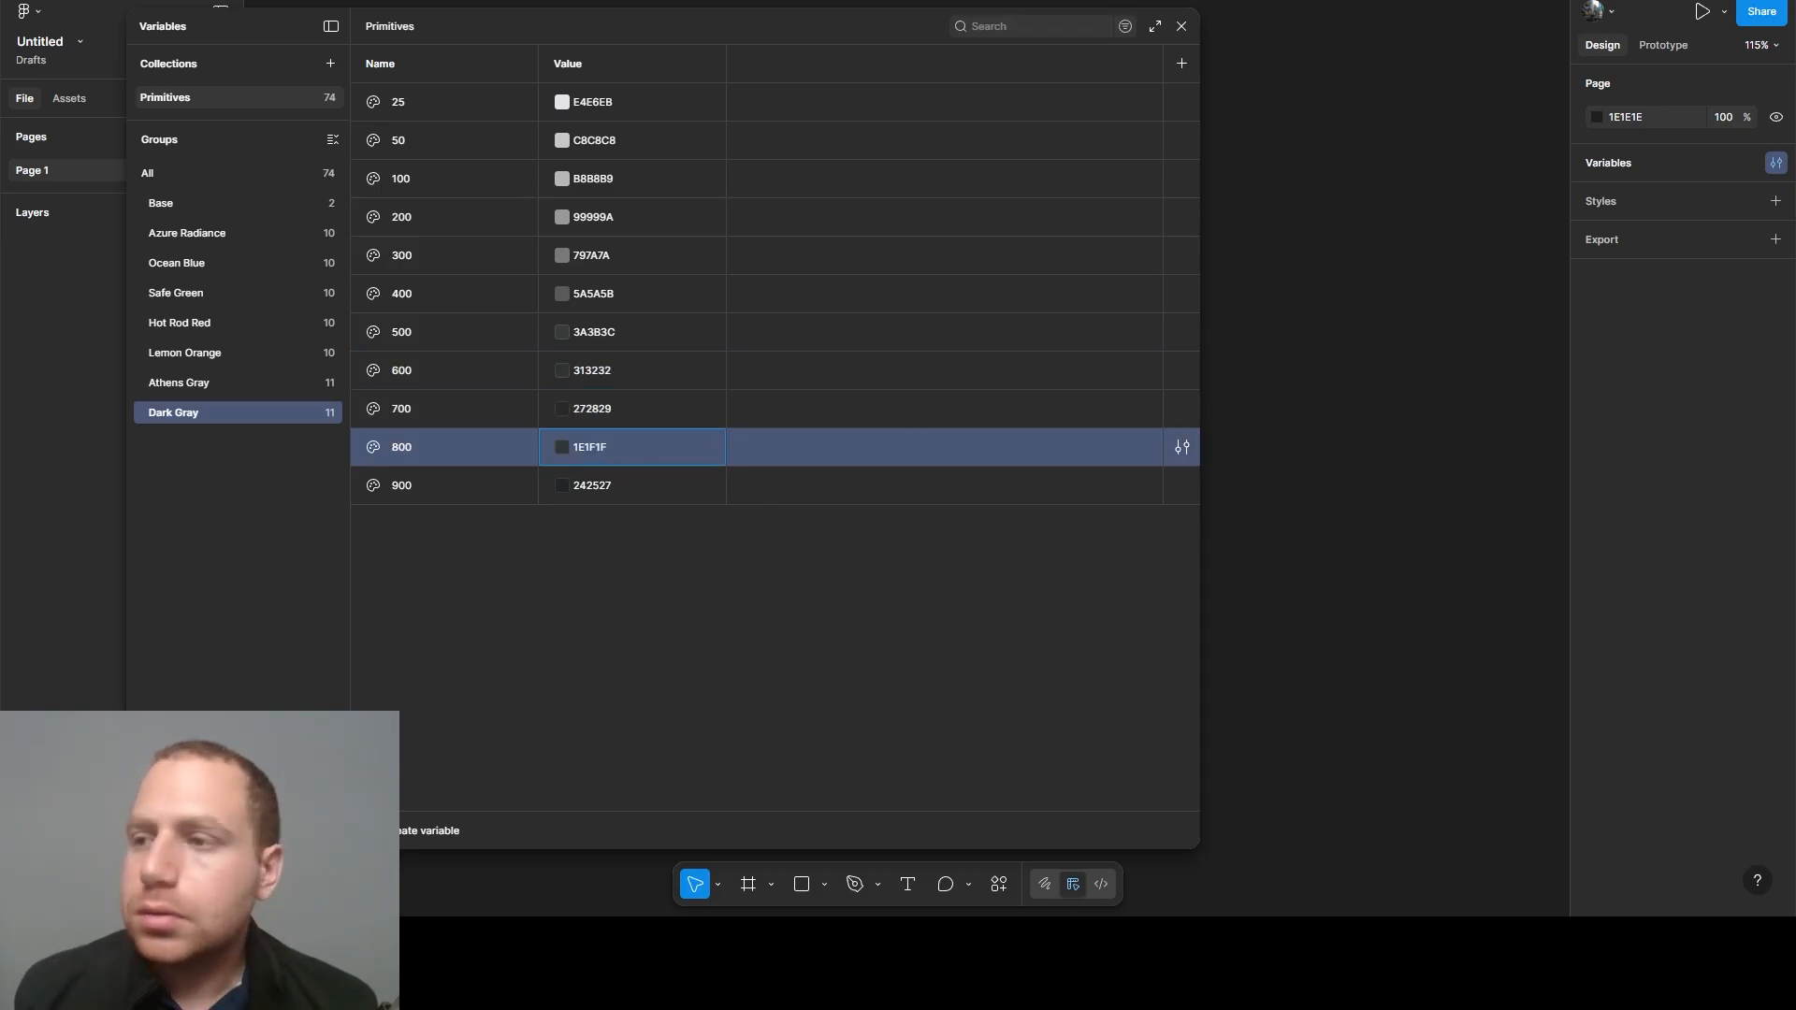
{"action": "key", "text": "Return"}
- Set the Dark Gray 900 variable's value to 18191A
{"action": "double_click", "coordinate": [580, 488]}
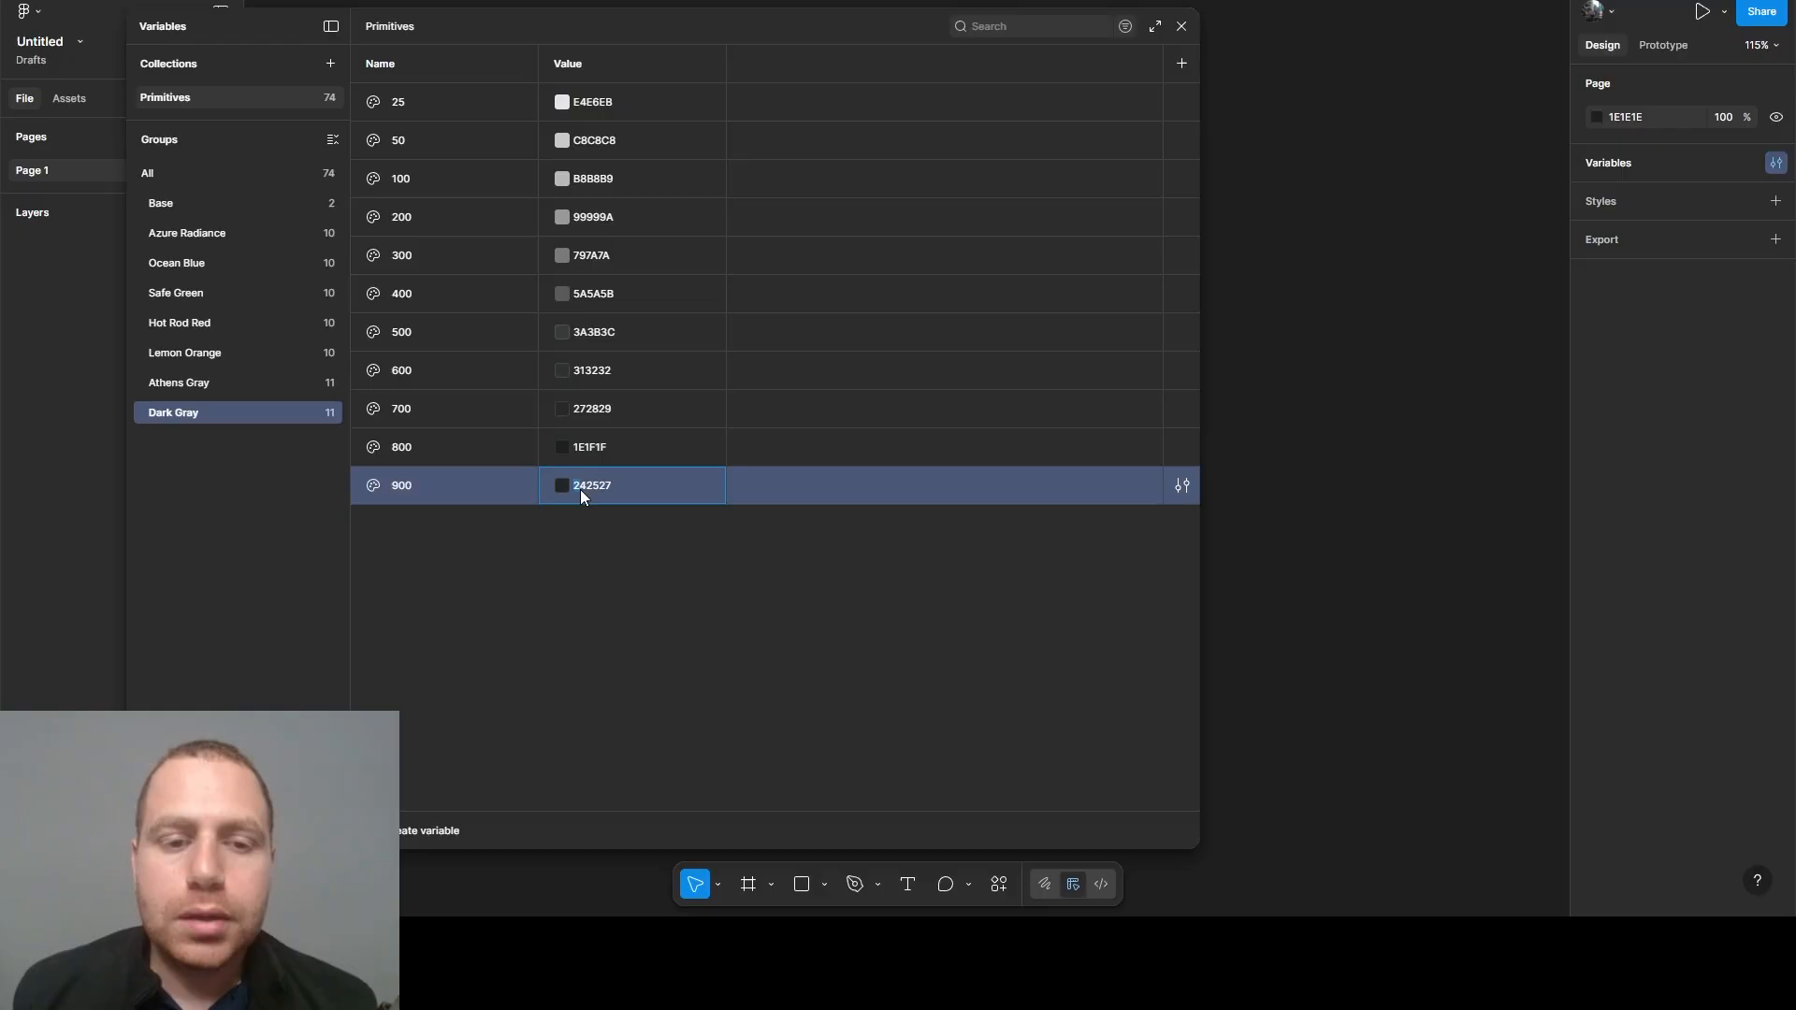
{"action": "type", "text": "18191A"}
{"action": "key", "text": "Return"}
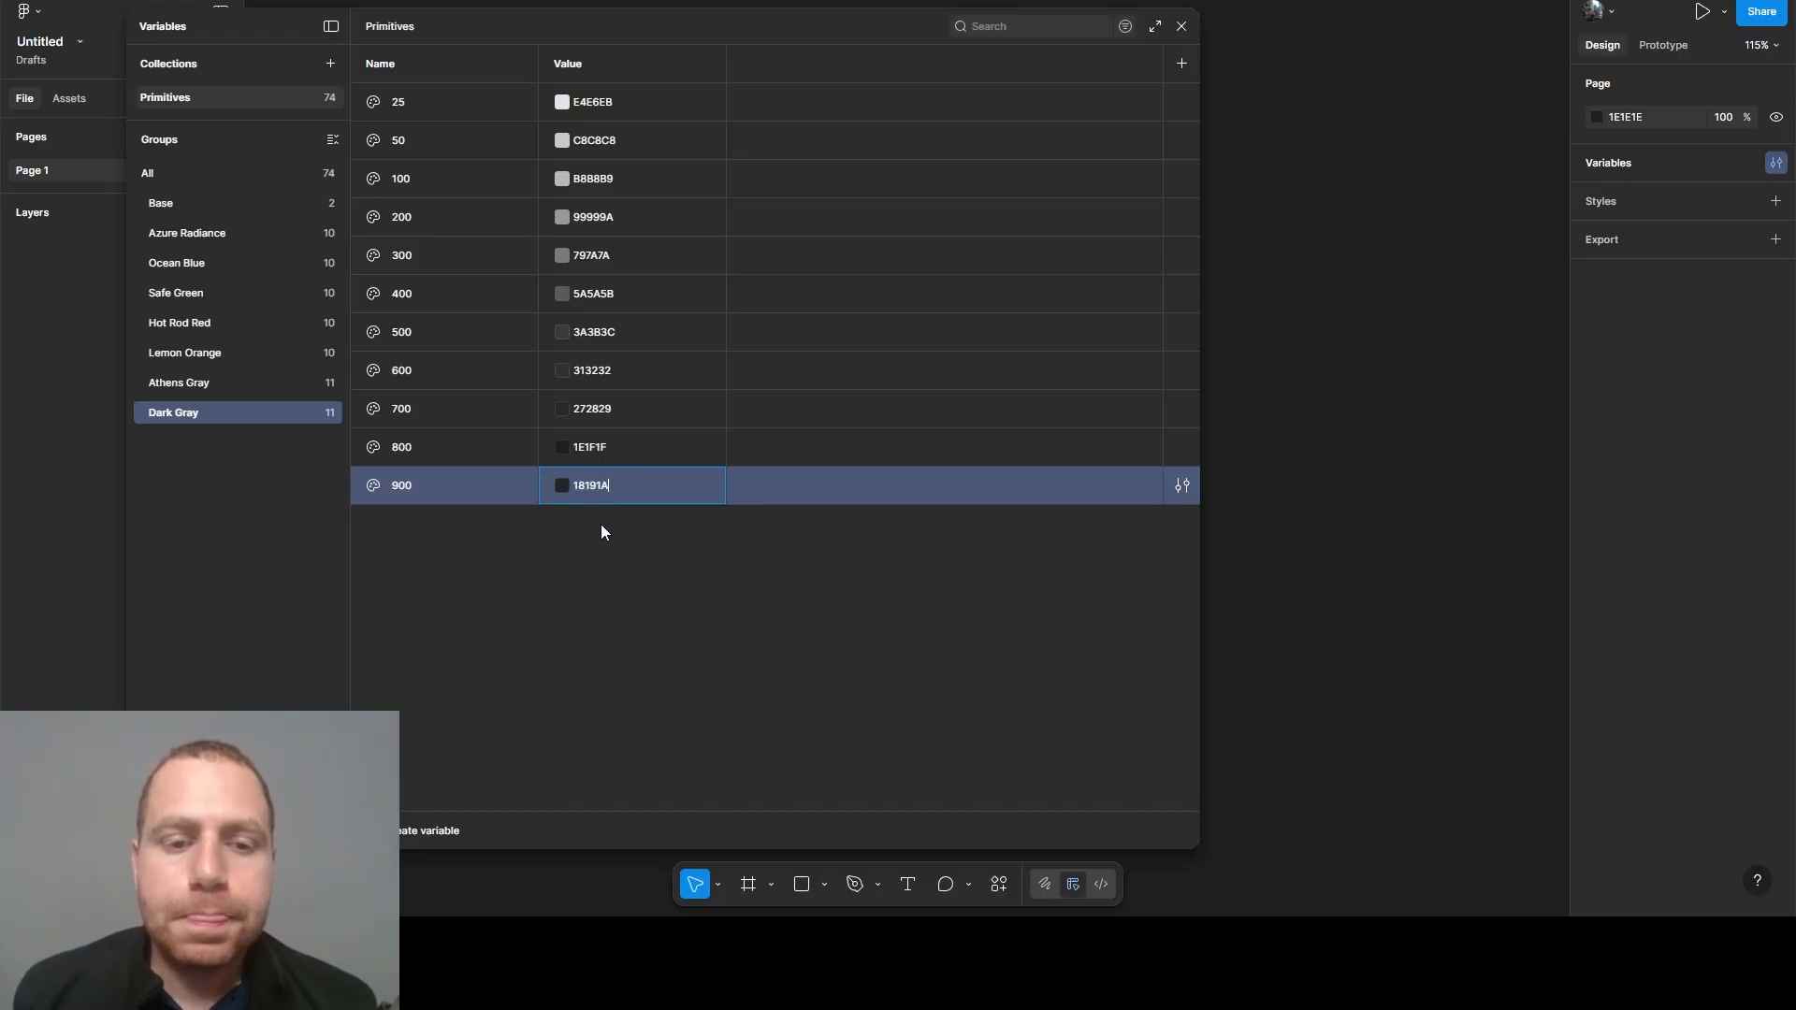
{"action": "left_click", "coordinate": [498, 530]}
- Duplicate the Dark Gray 900 variable, rename the copy 1000 and set its value to 050505
{"action": "left_click", "coordinate": [507, 502]}
{"action": "key", "text": "ctrl+d"}
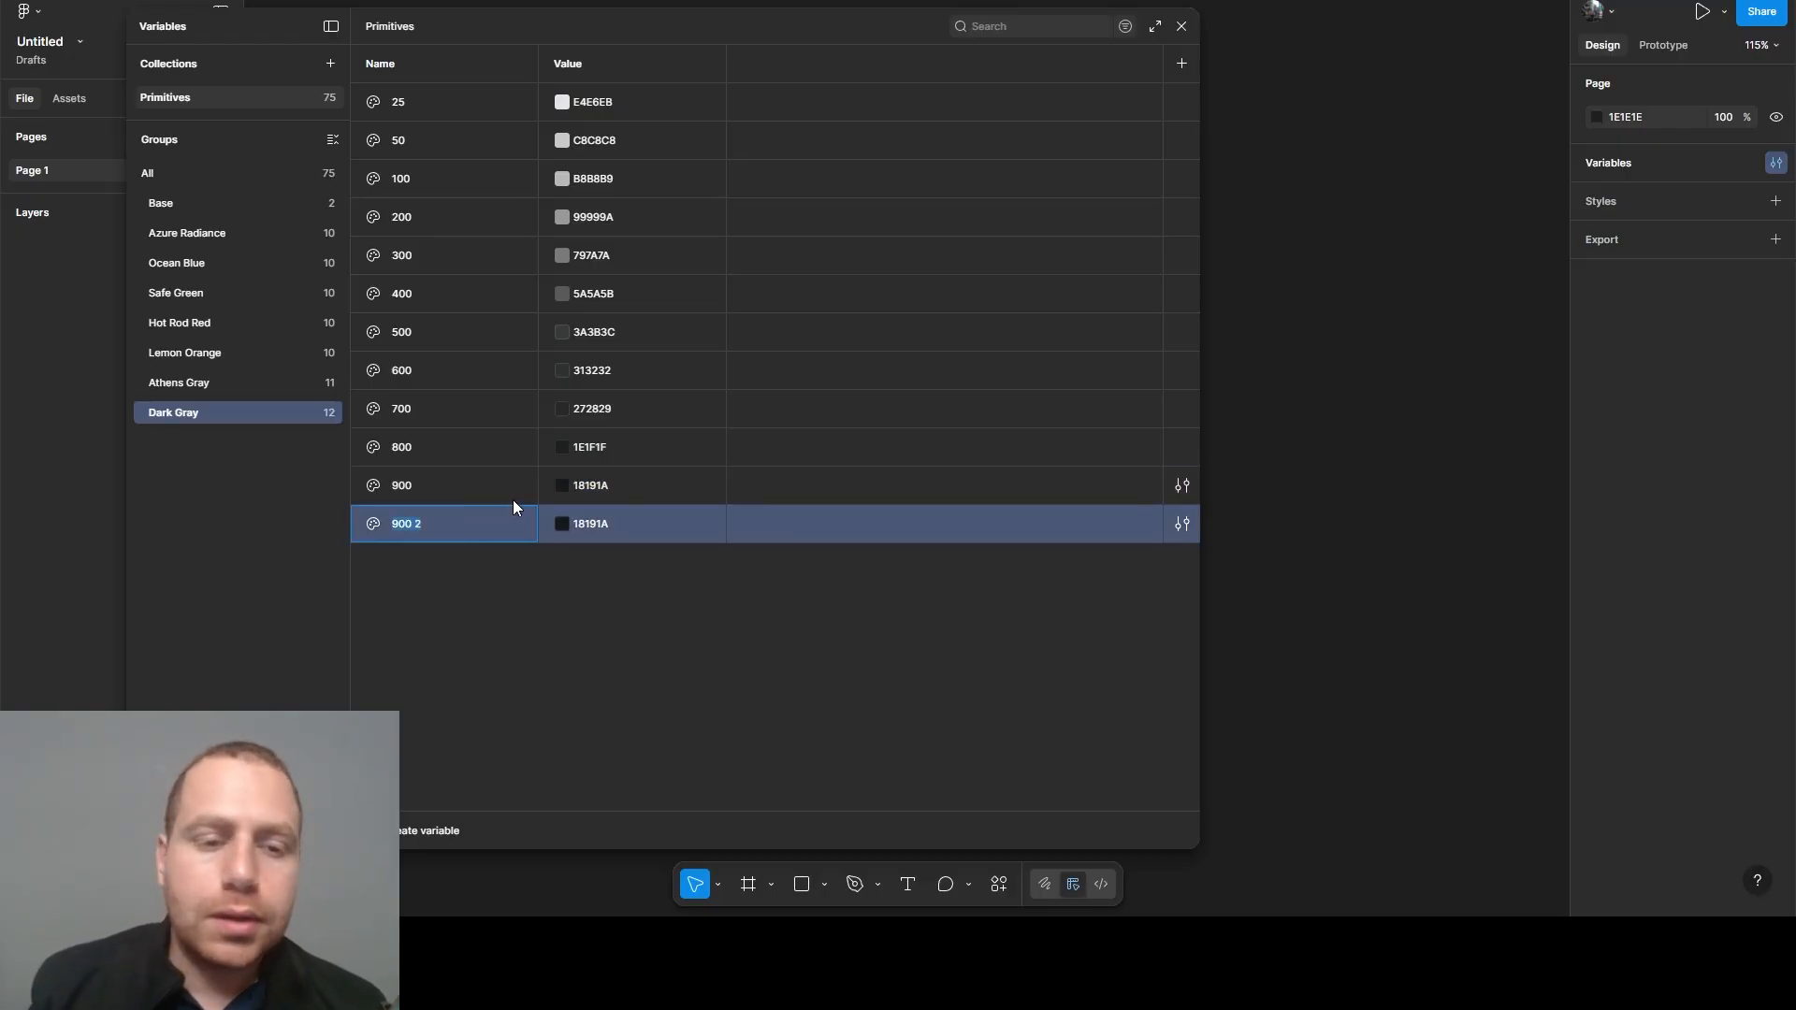
{"action": "type", "text": "1000"}
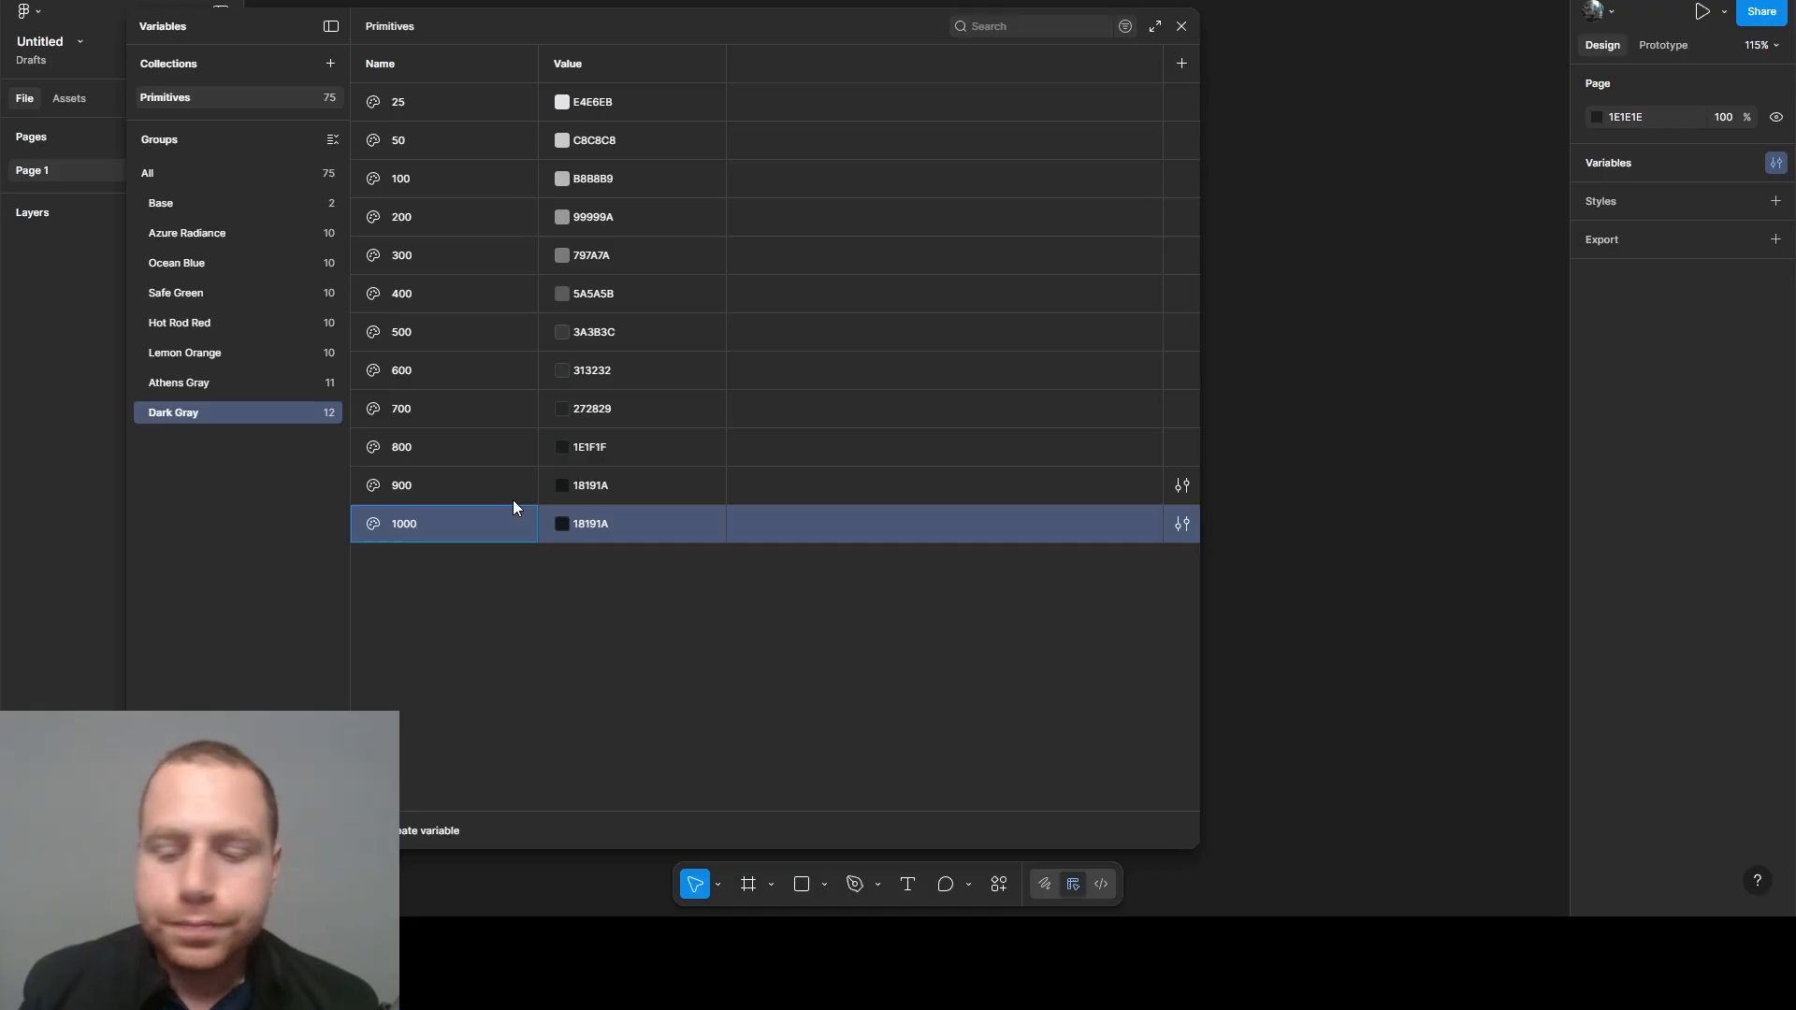
{"action": "left_click", "coordinate": [528, 567]}
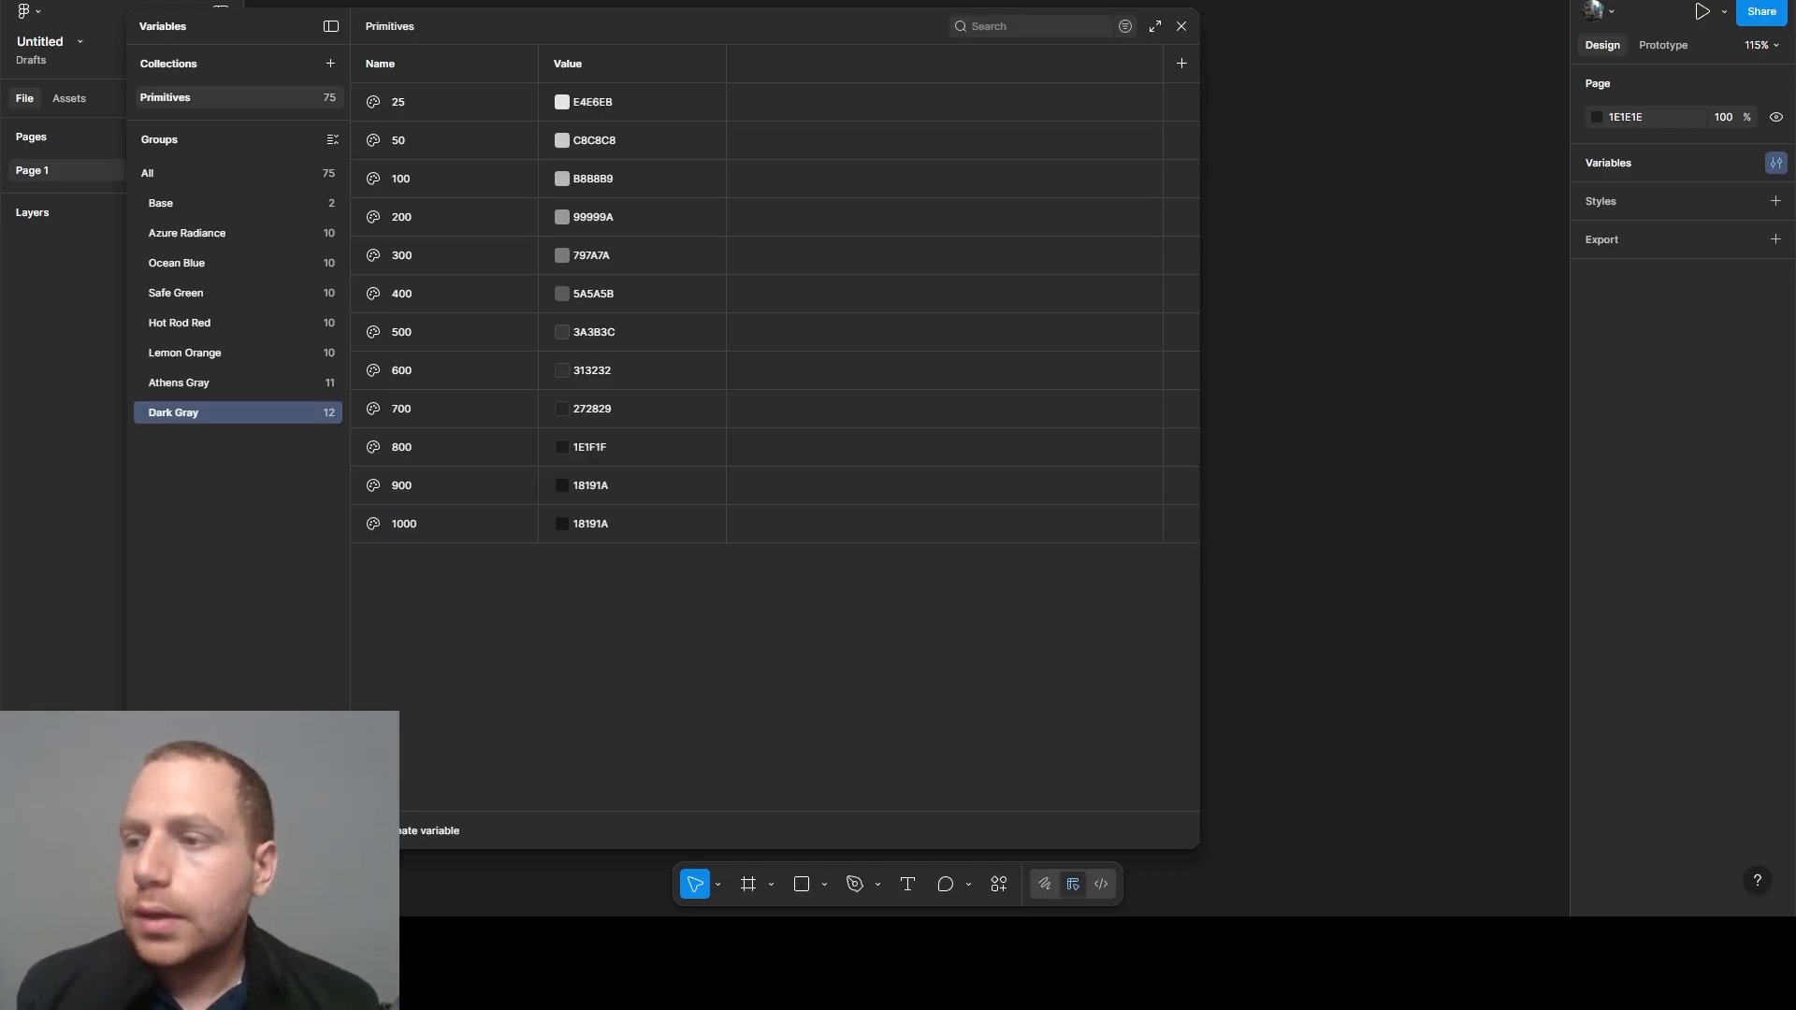
{"action": "left_click", "coordinate": [594, 529]}
{"action": "left_click", "coordinate": [645, 646]}
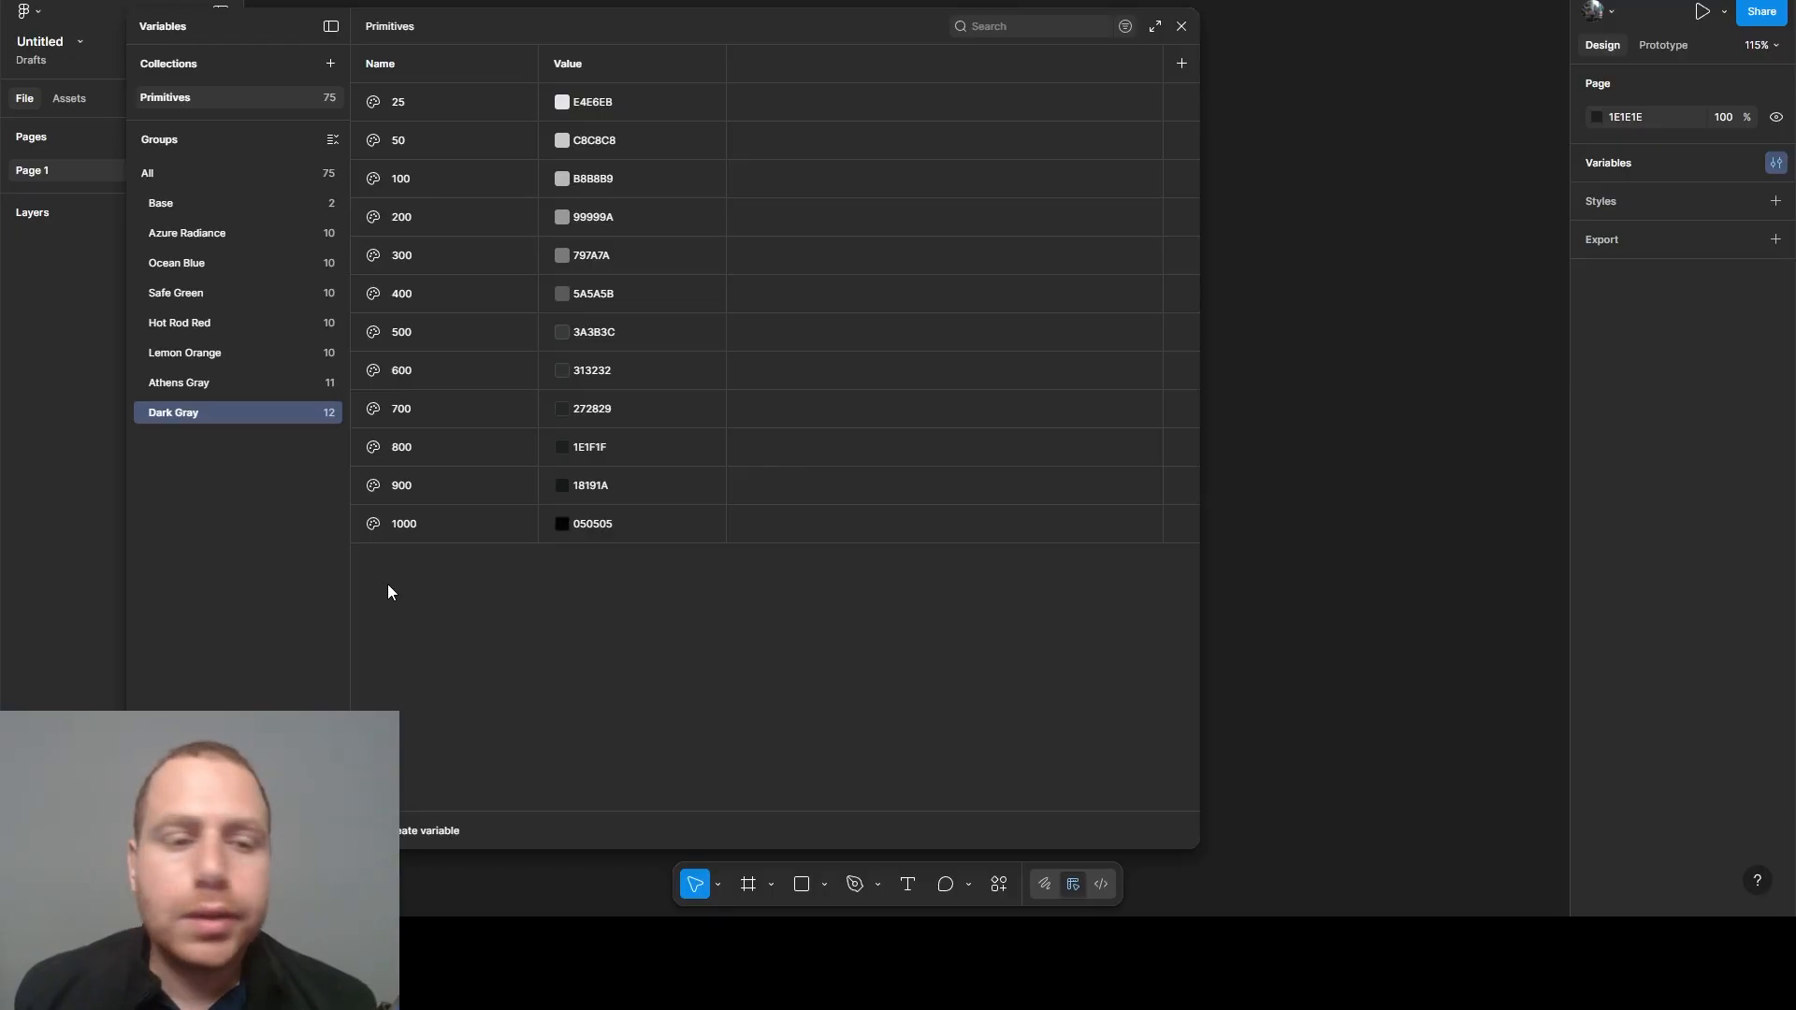
- Duplicate the Dark Gray group and rename the copy Pale Blue
{"action": "right_click", "coordinate": [192, 425]}
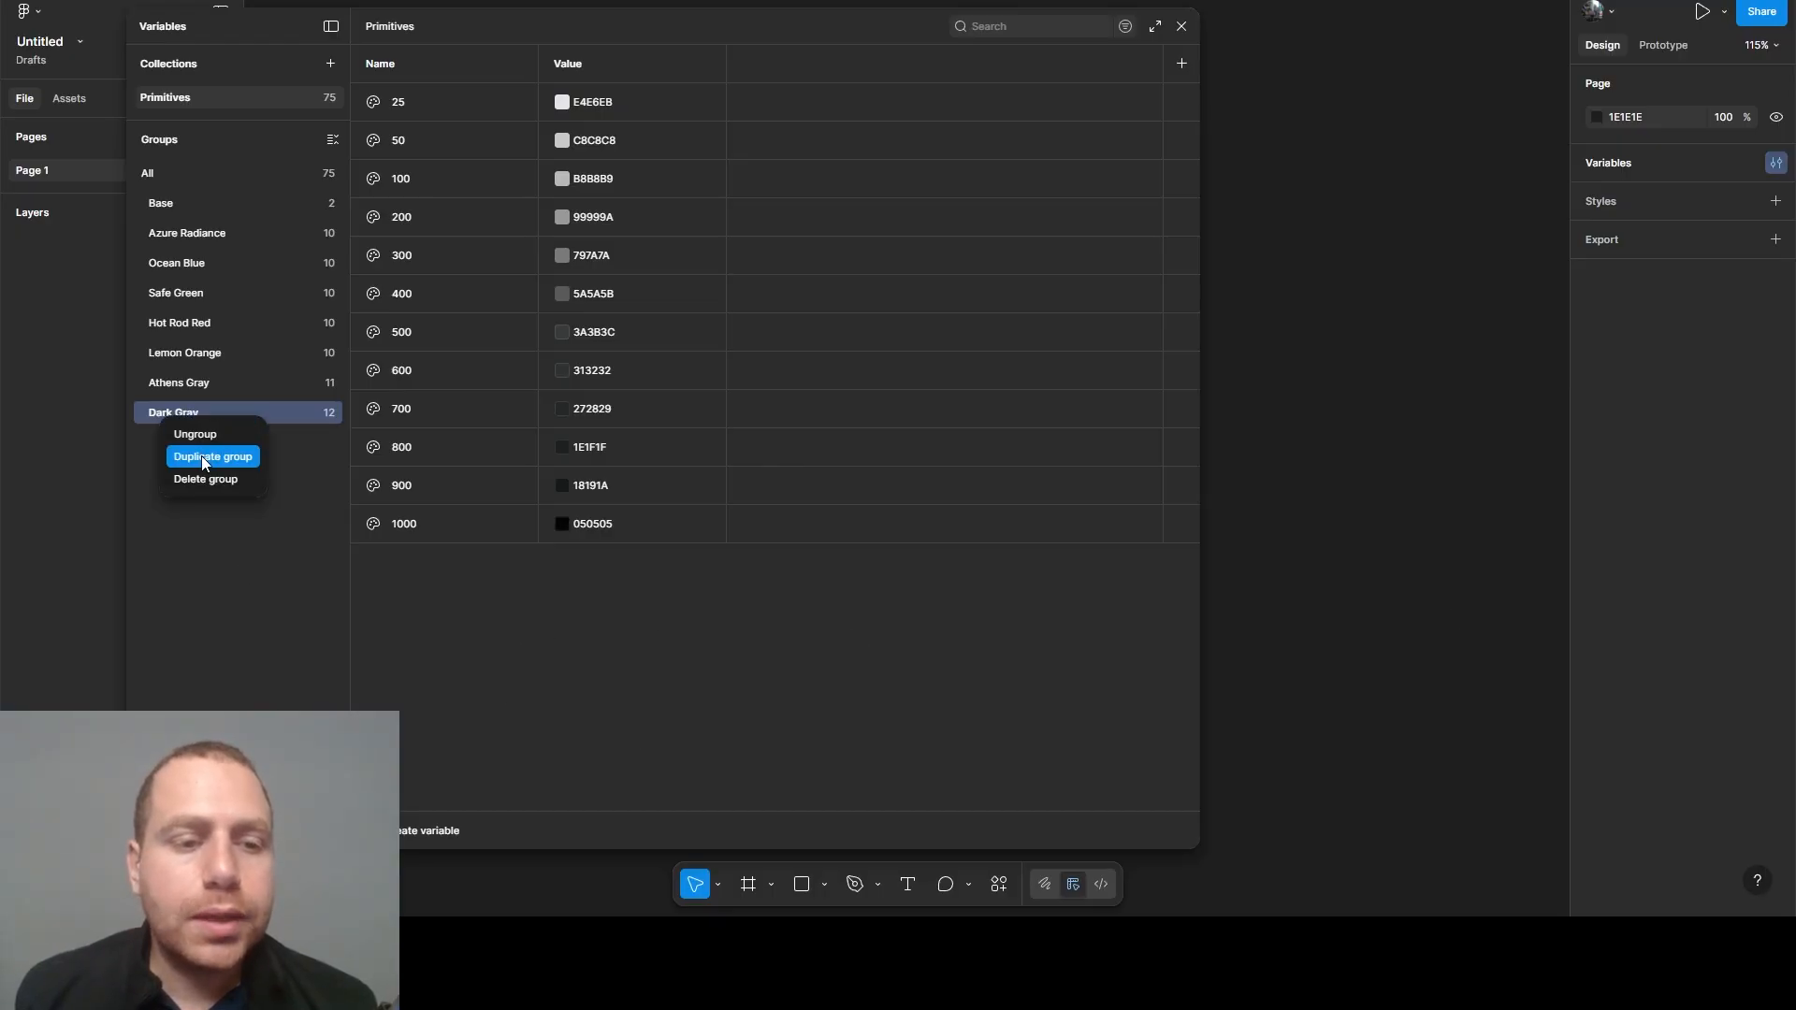
{"action": "left_click", "coordinate": [200, 457]}
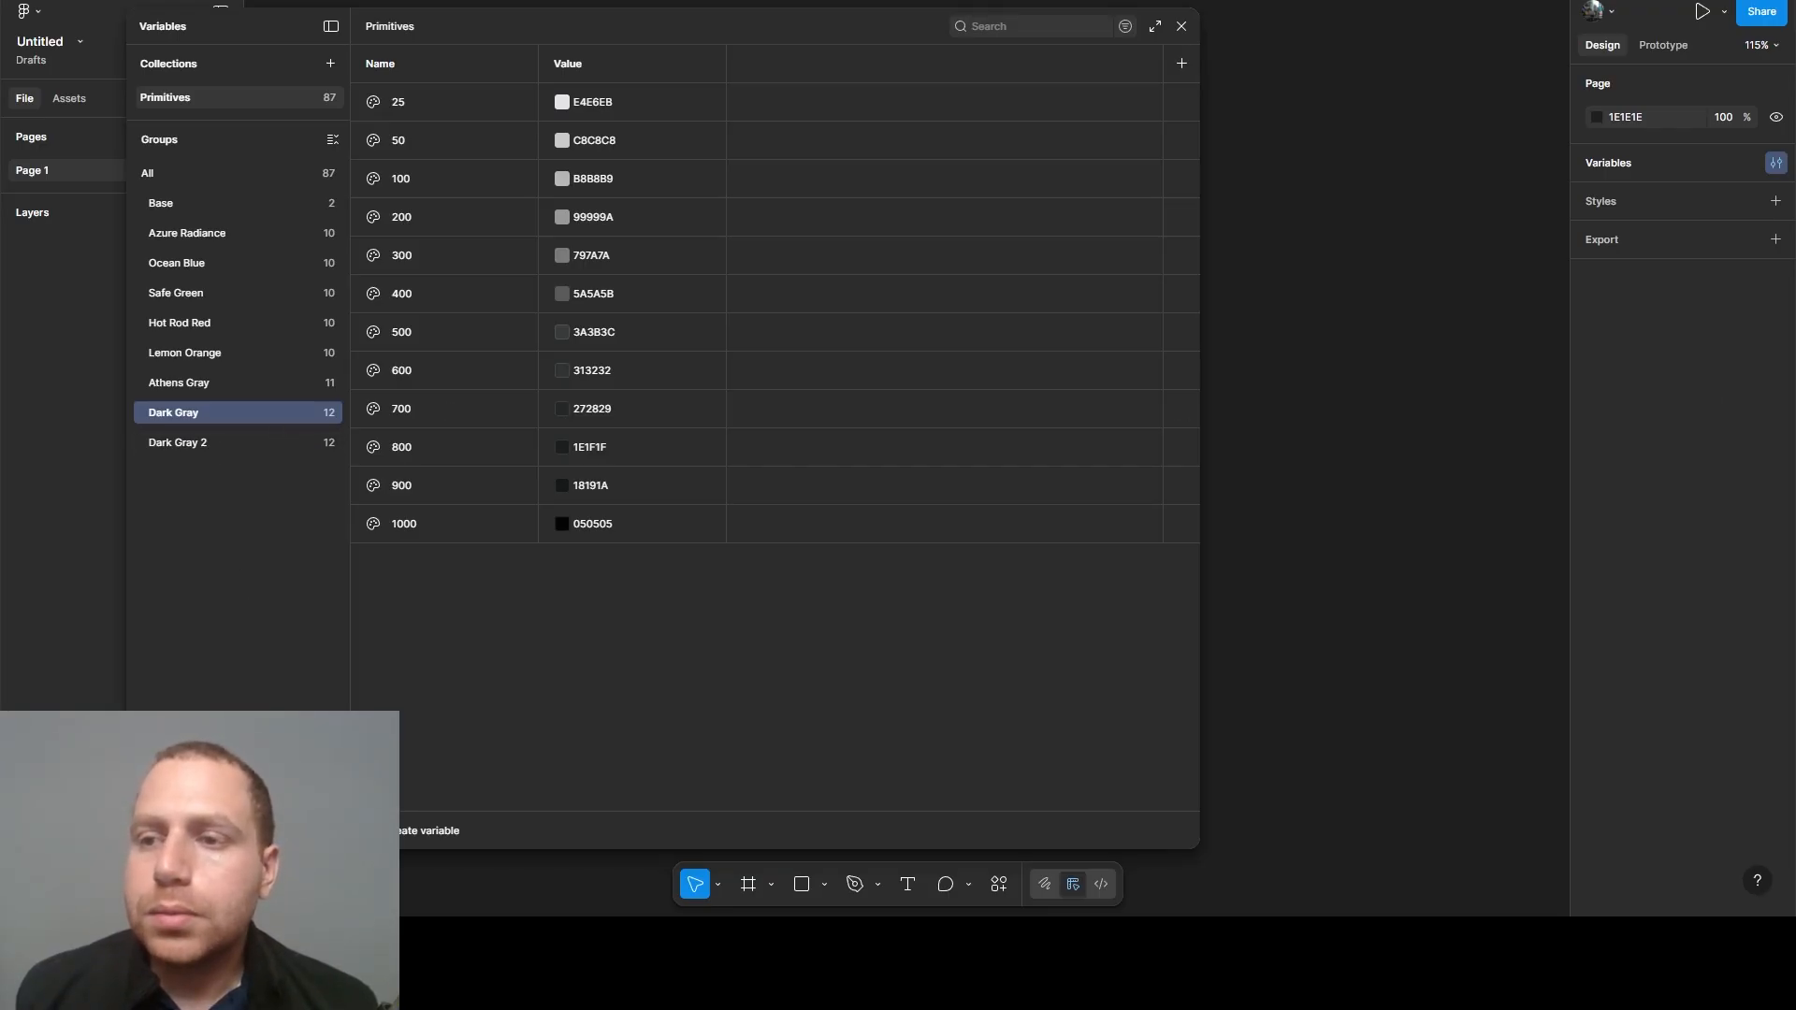
{"action": "double_click", "coordinate": [170, 445]}
{"action": "type", "text": "Pale Blue"}
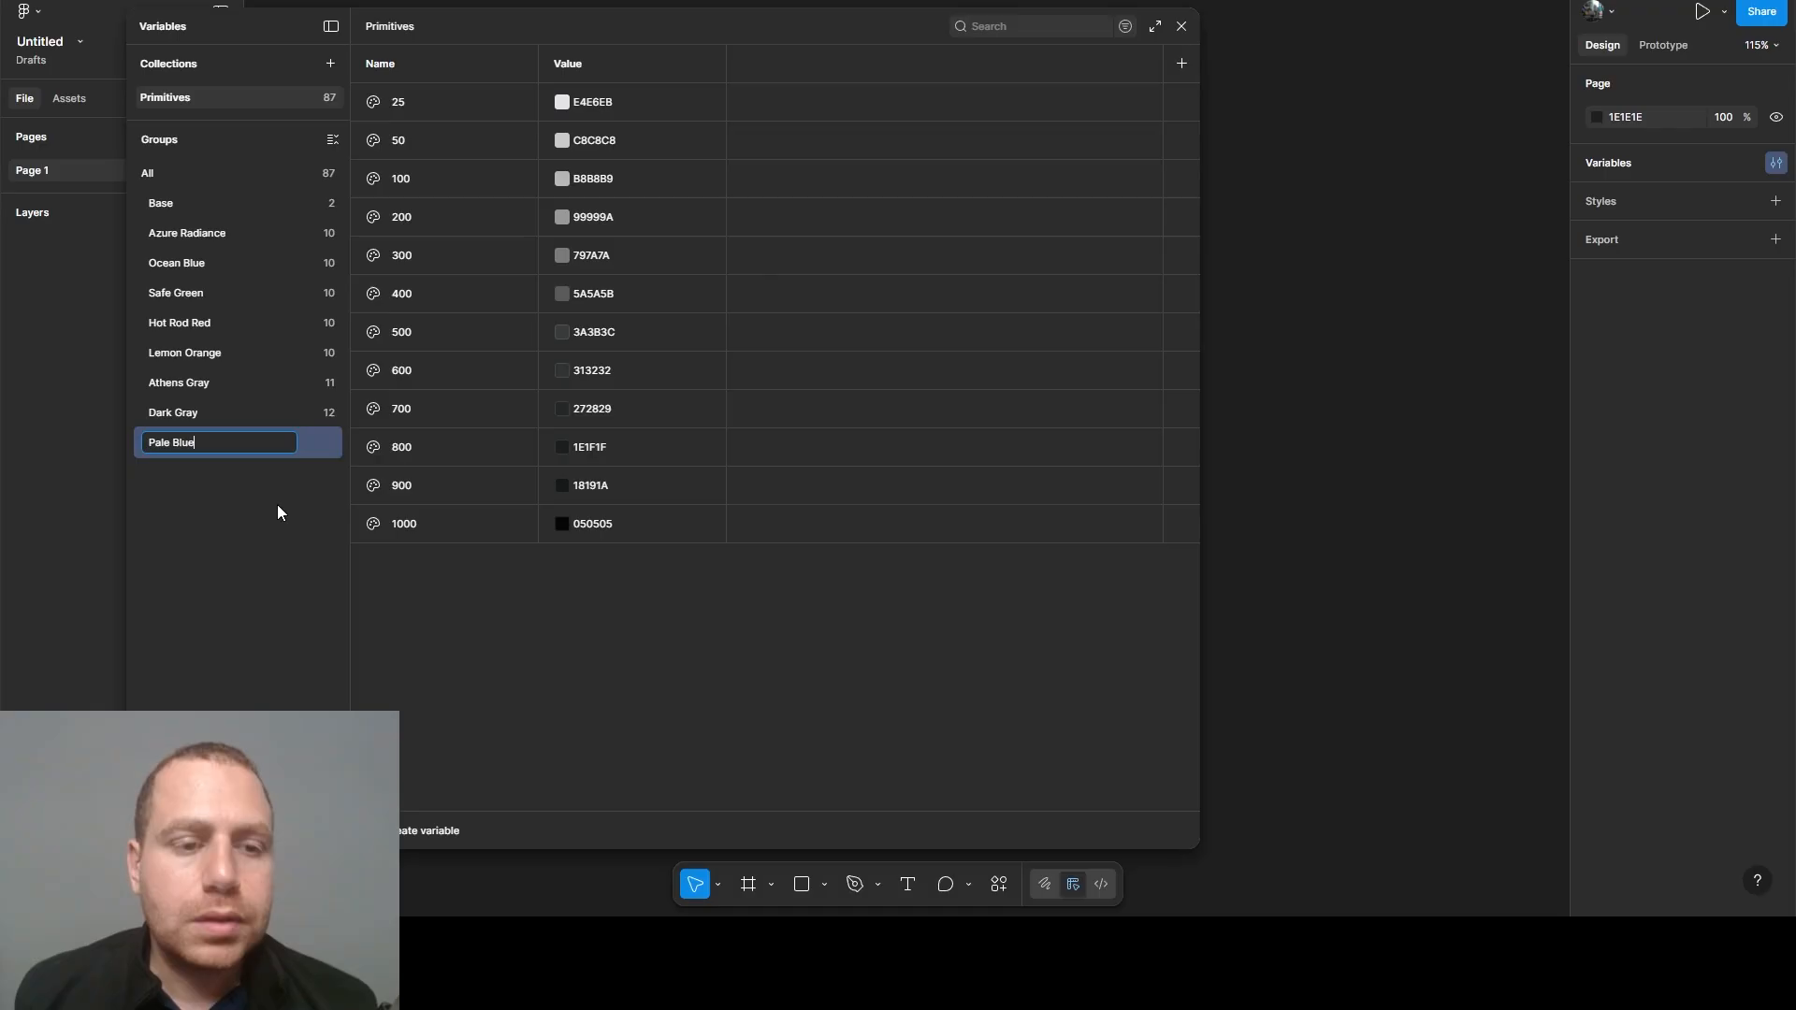
{"action": "key", "text": "Return"}
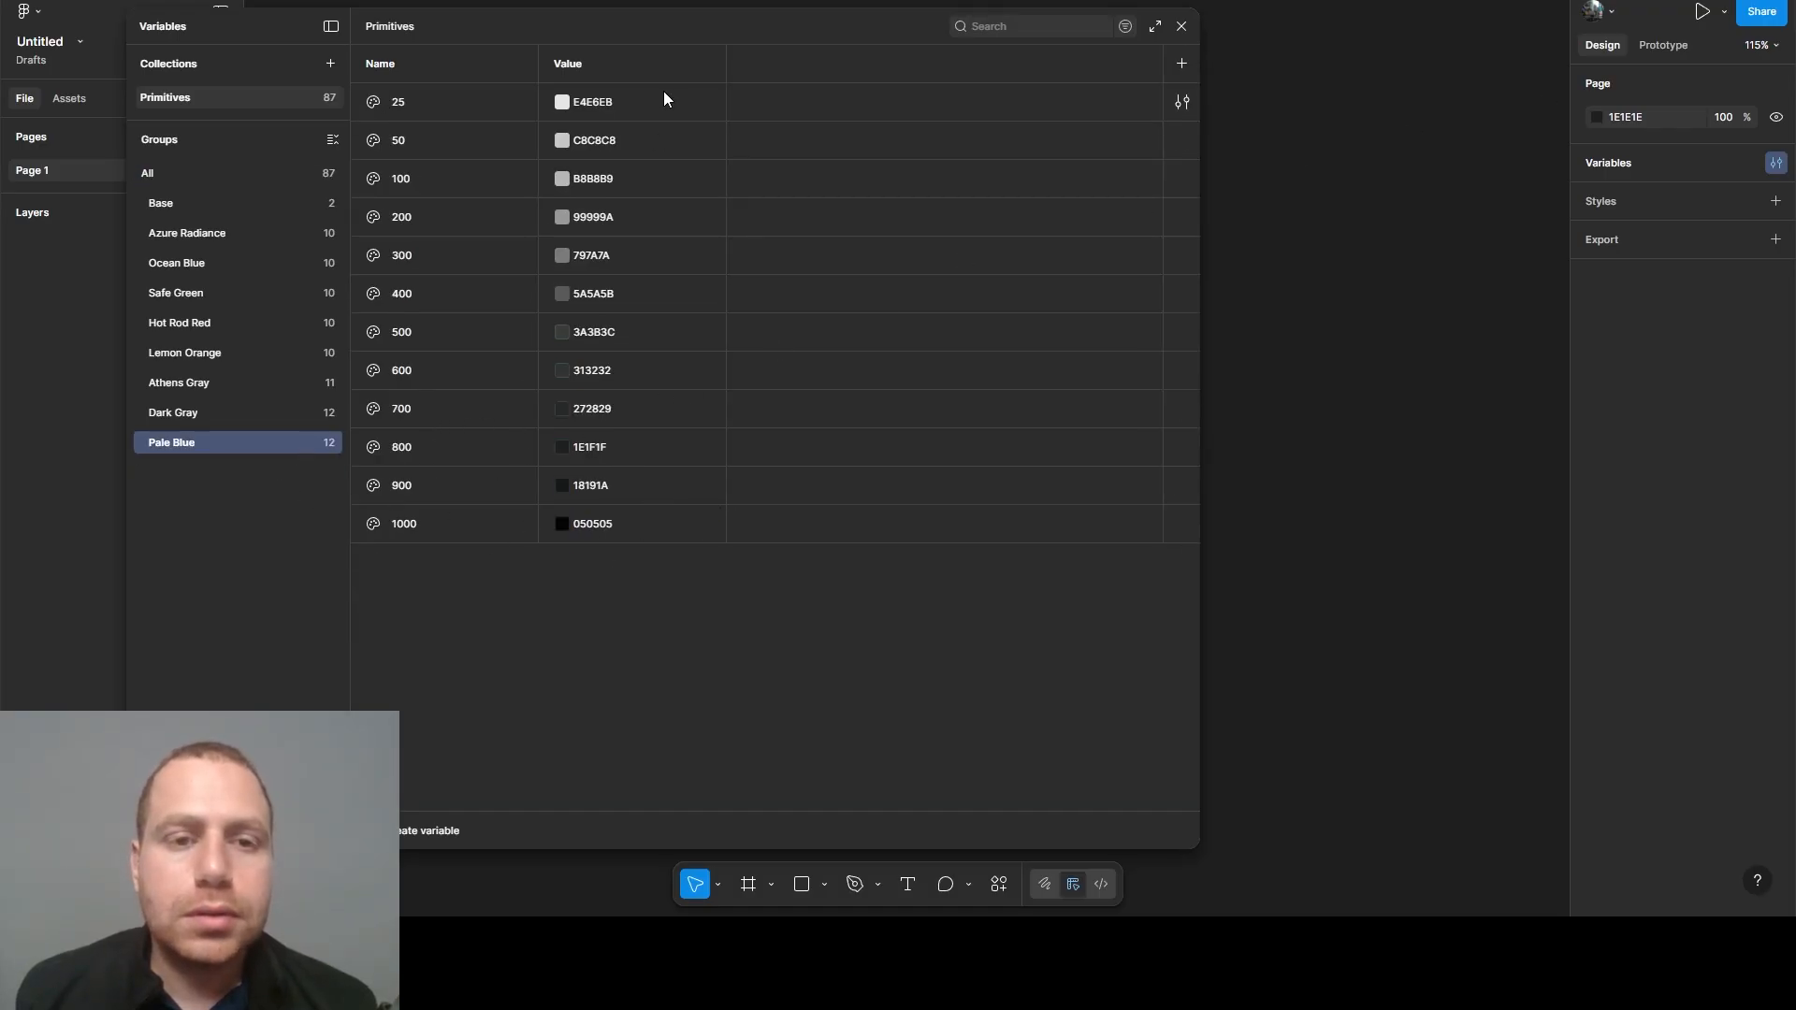
- Delete the 25 and 1000 variables from the Pale Blue group
{"action": "left_click", "coordinate": [477, 108]}
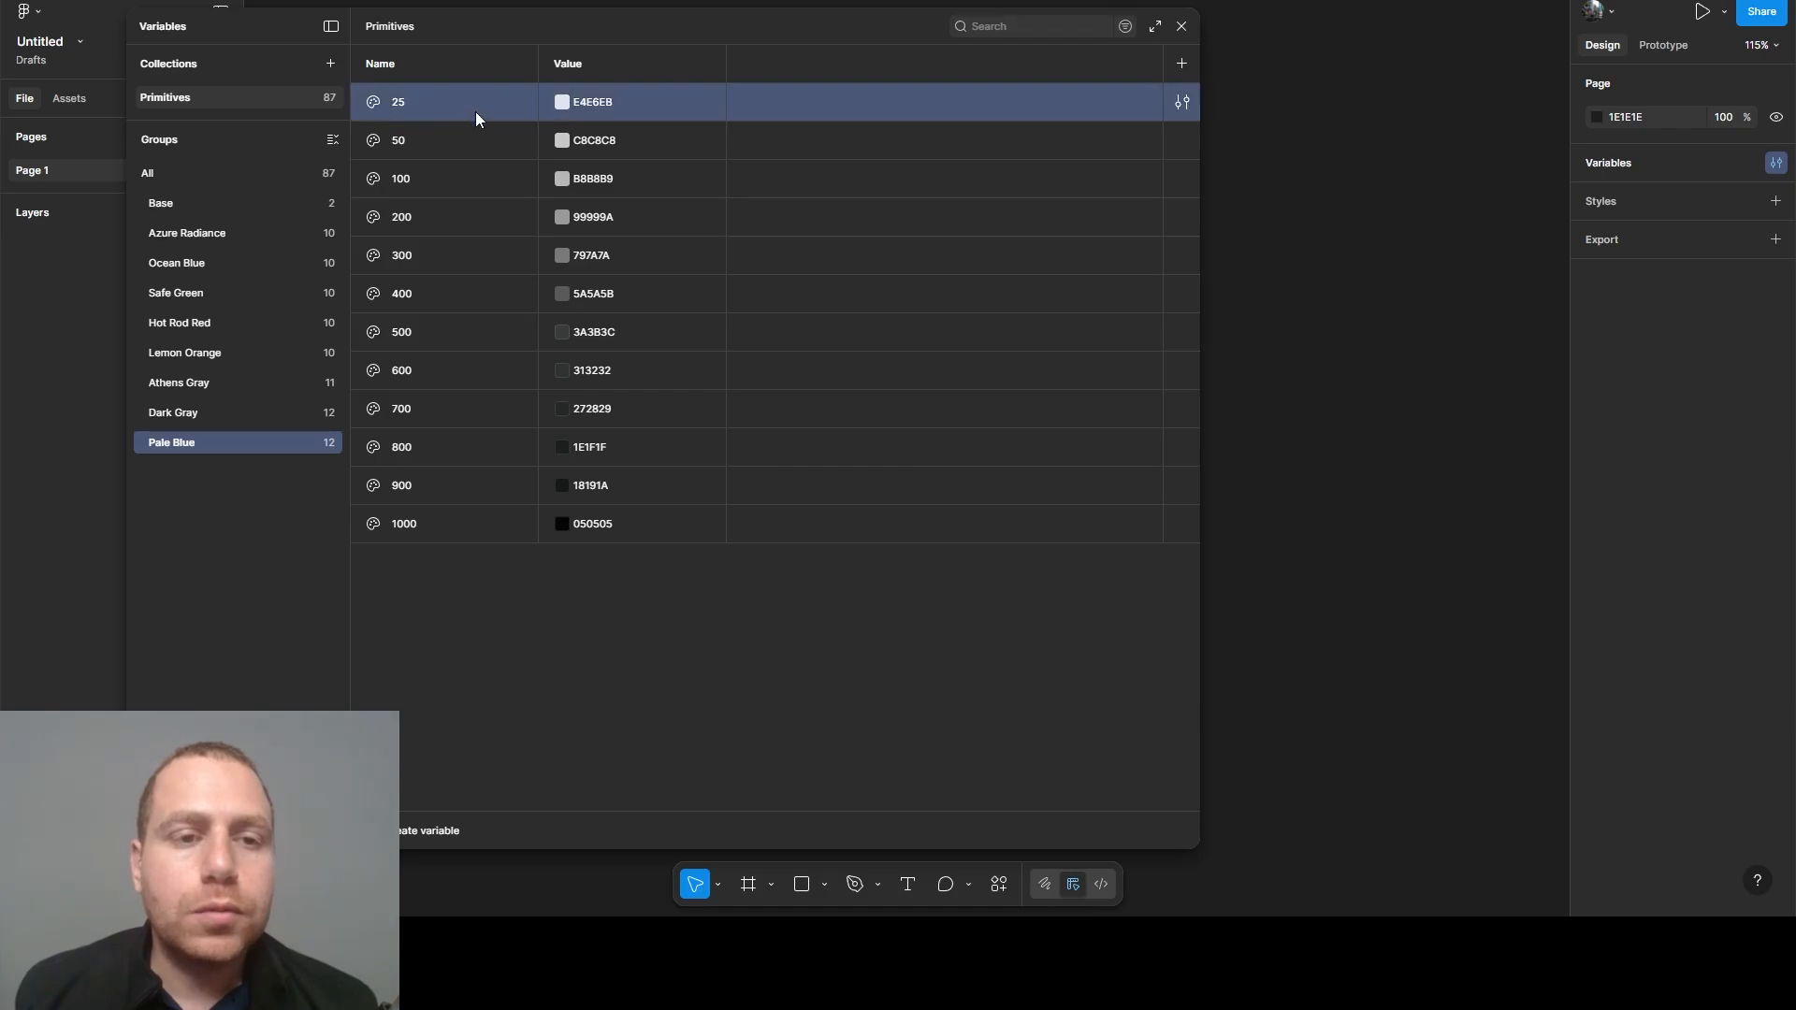
{"action": "right_click", "coordinate": [475, 110]}
{"action": "left_click", "coordinate": [535, 271]}
{"action": "left_click", "coordinate": [453, 481]}
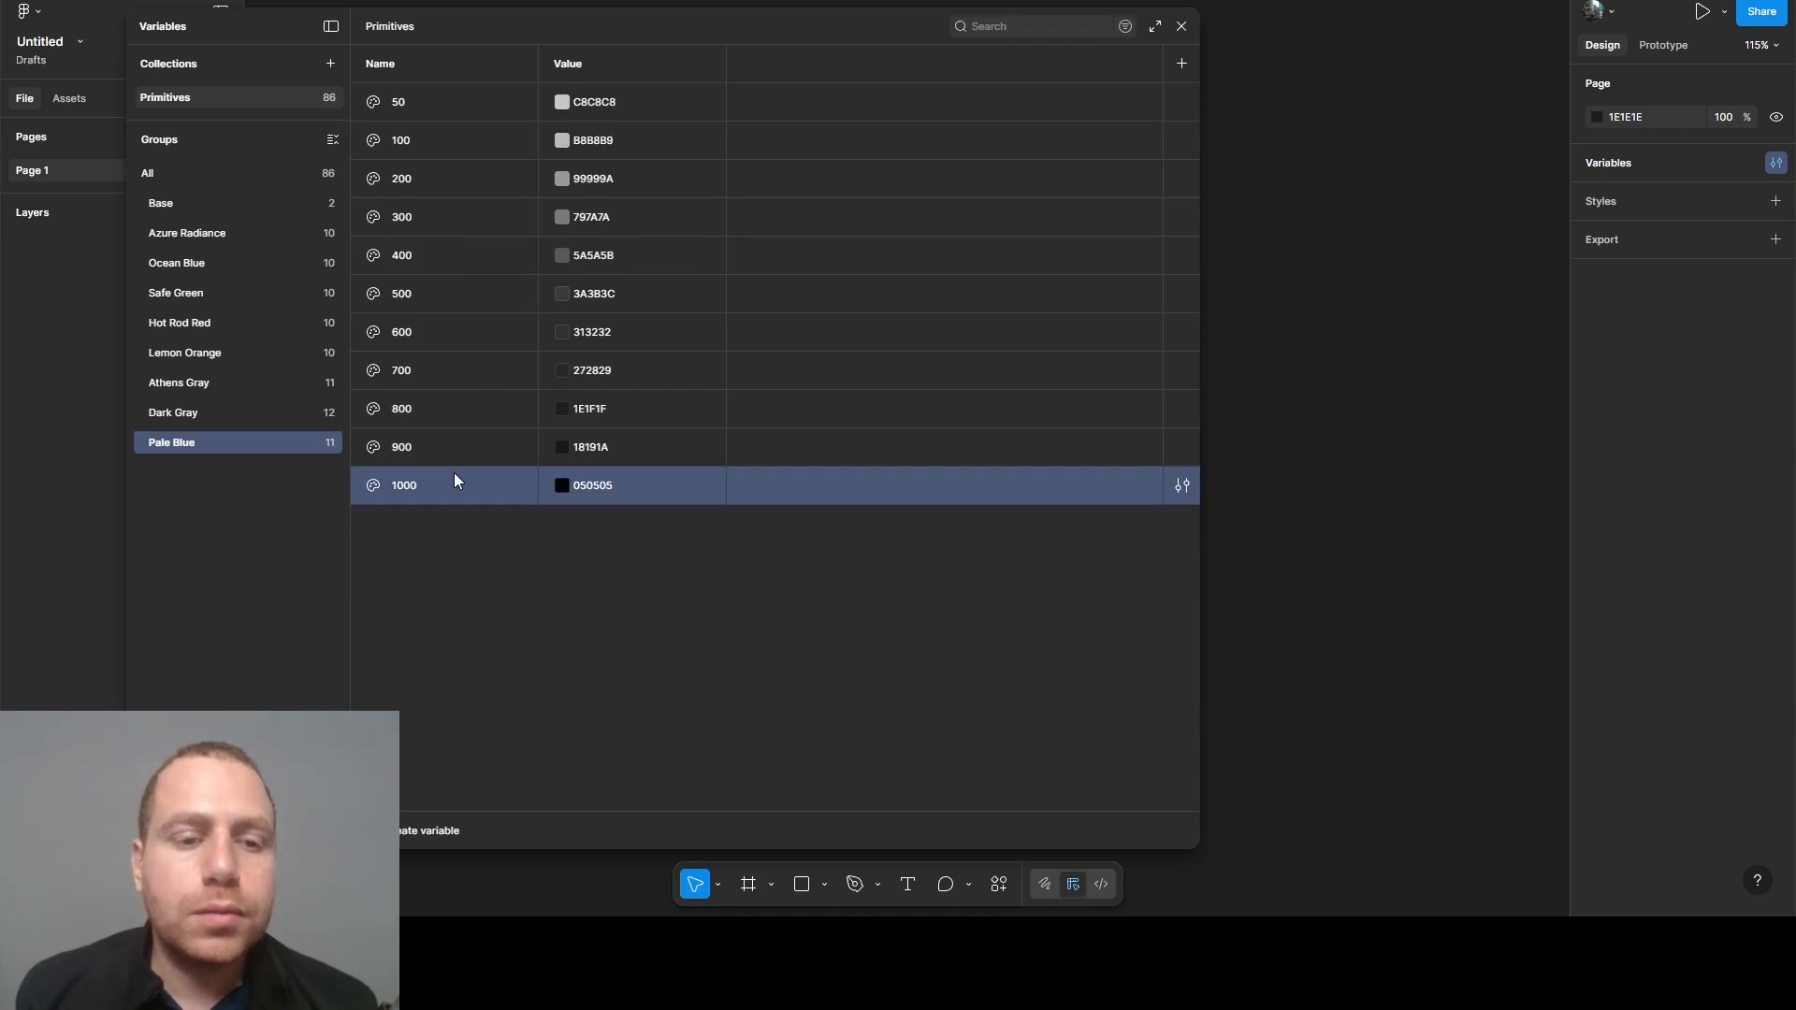
{"action": "right_click", "coordinate": [459, 483]}
{"action": "left_click", "coordinate": [514, 634]}
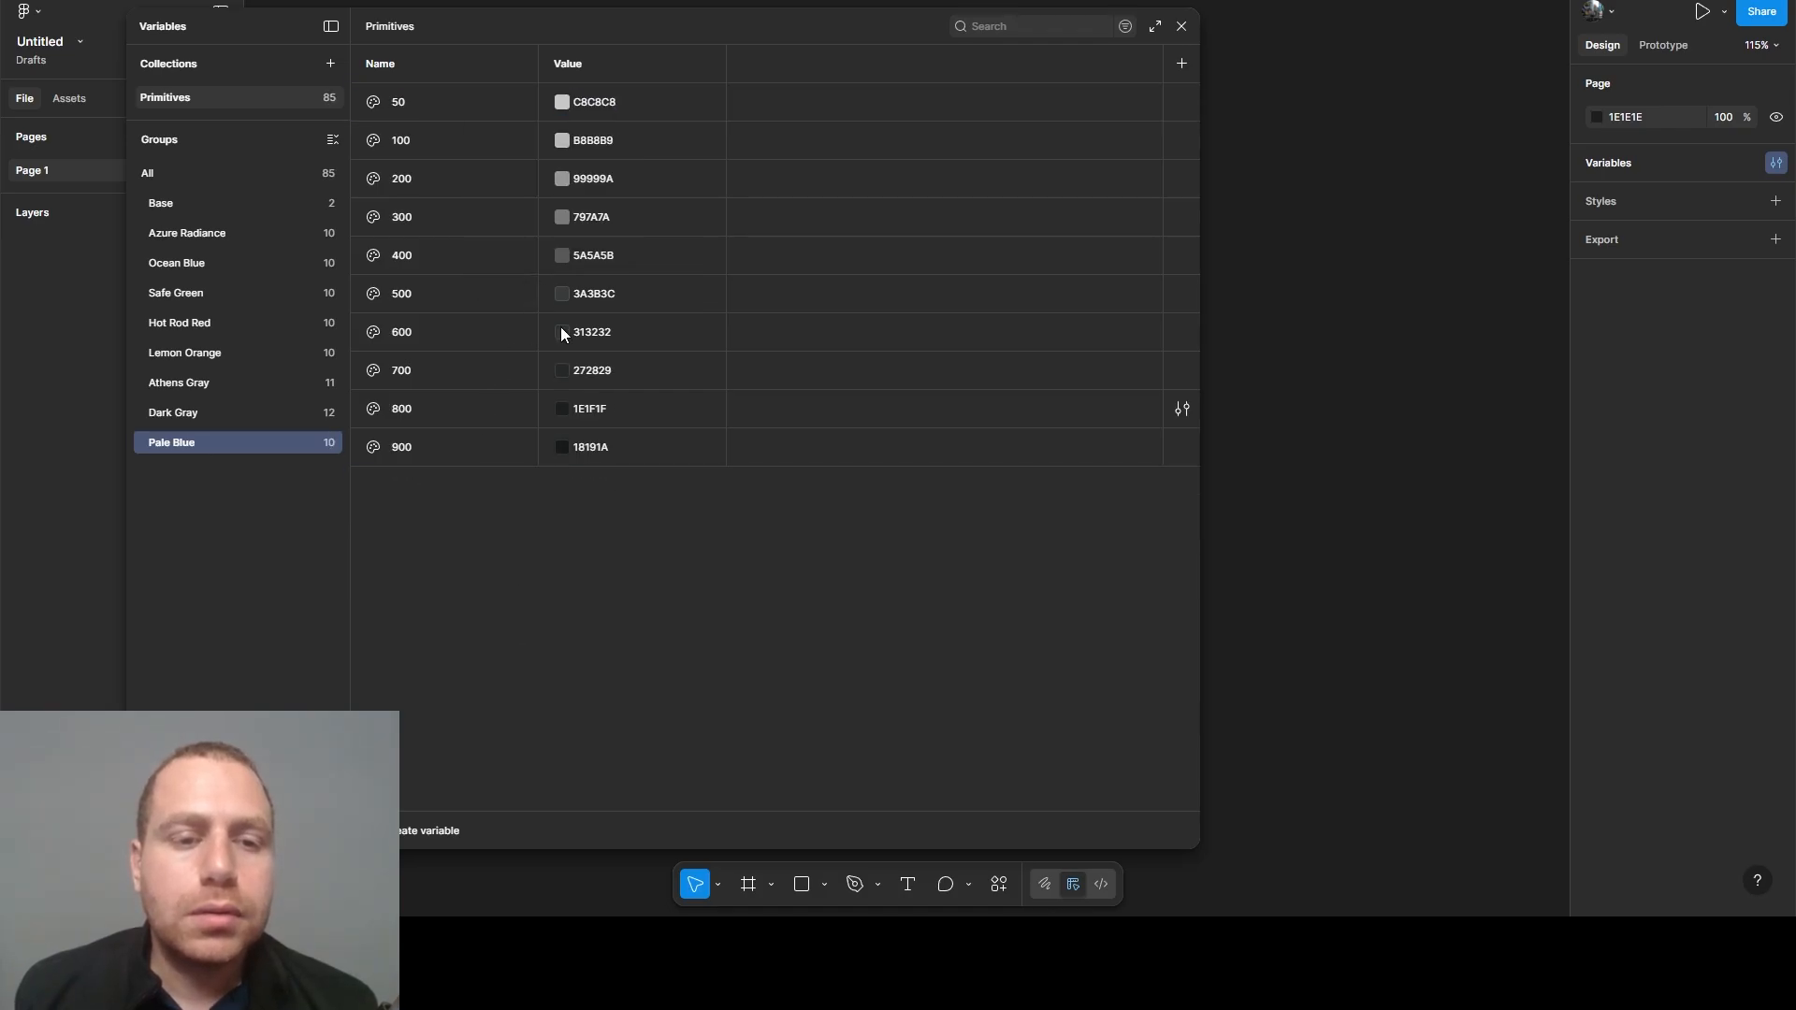
- Set the Pale Blue 50 variable's value to C1E2FF and the 100 variable's value to AFDAFF
{"action": "left_click", "coordinate": [597, 104]}
{"action": "type", "text": "C1E2FF"}
{"action": "key", "text": "Return"}
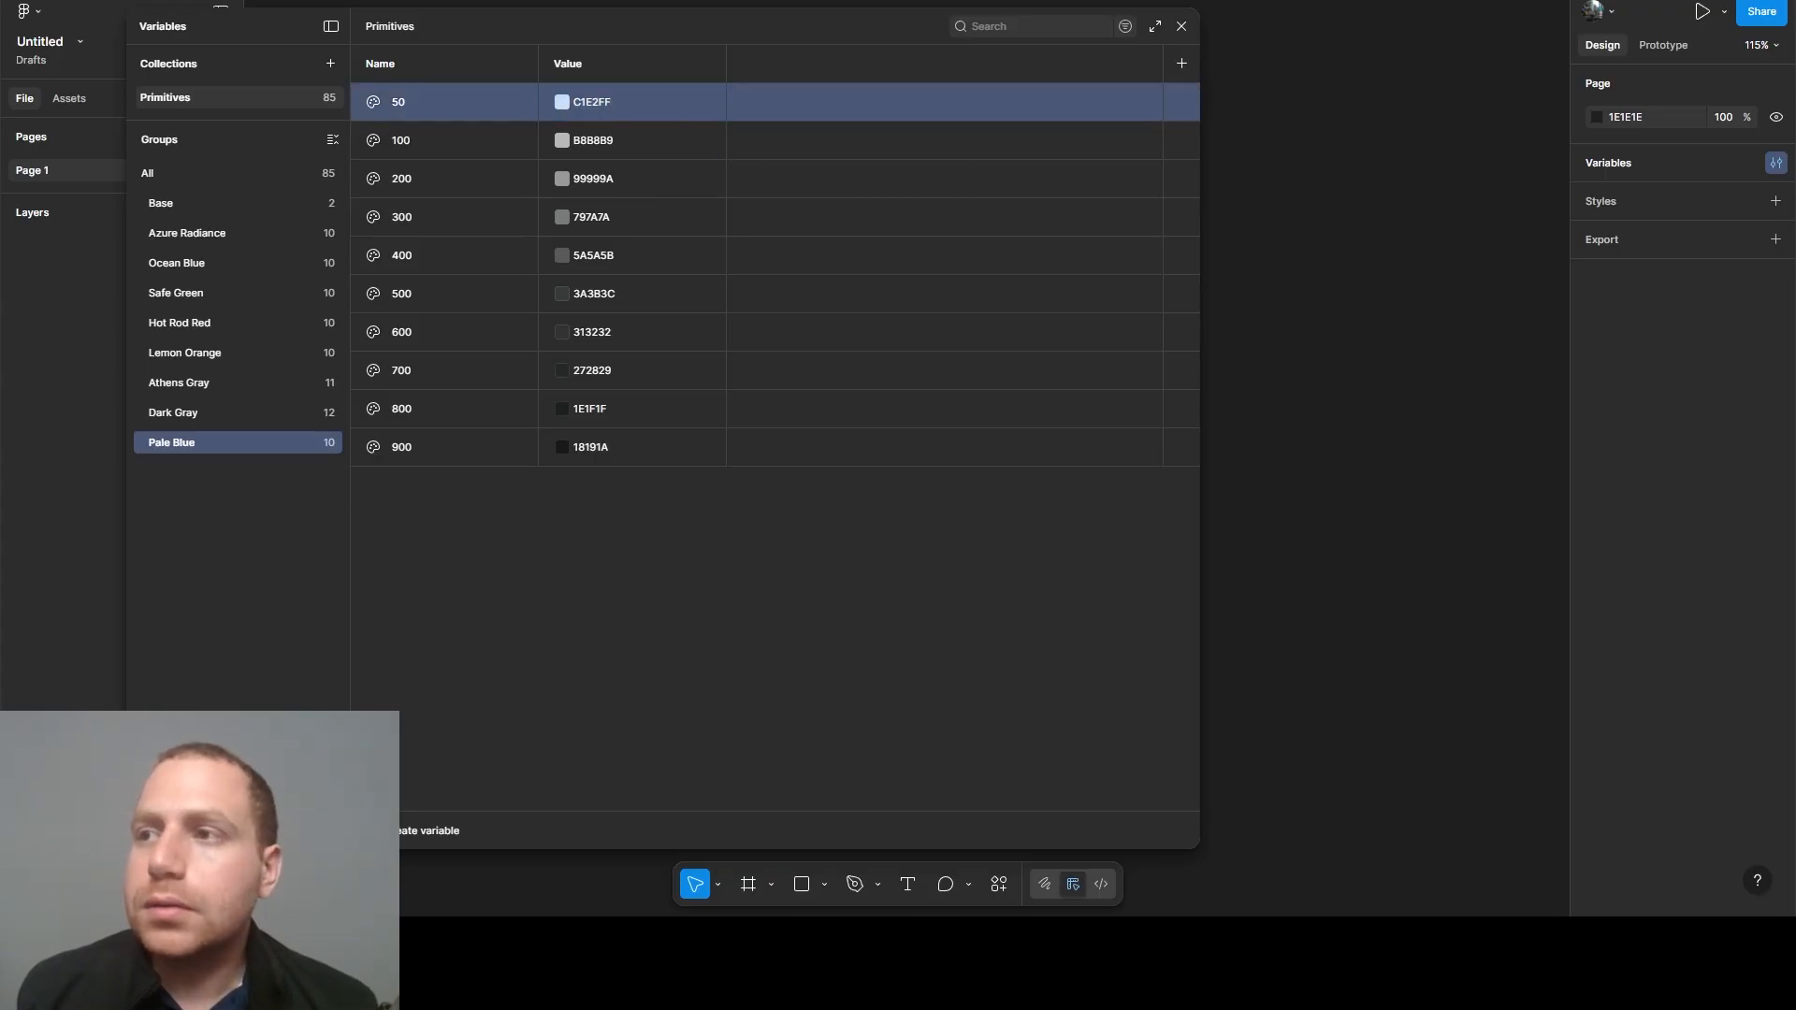
{"action": "left_click", "coordinate": [598, 140]}
{"action": "type", "text": "AFDAFF"}
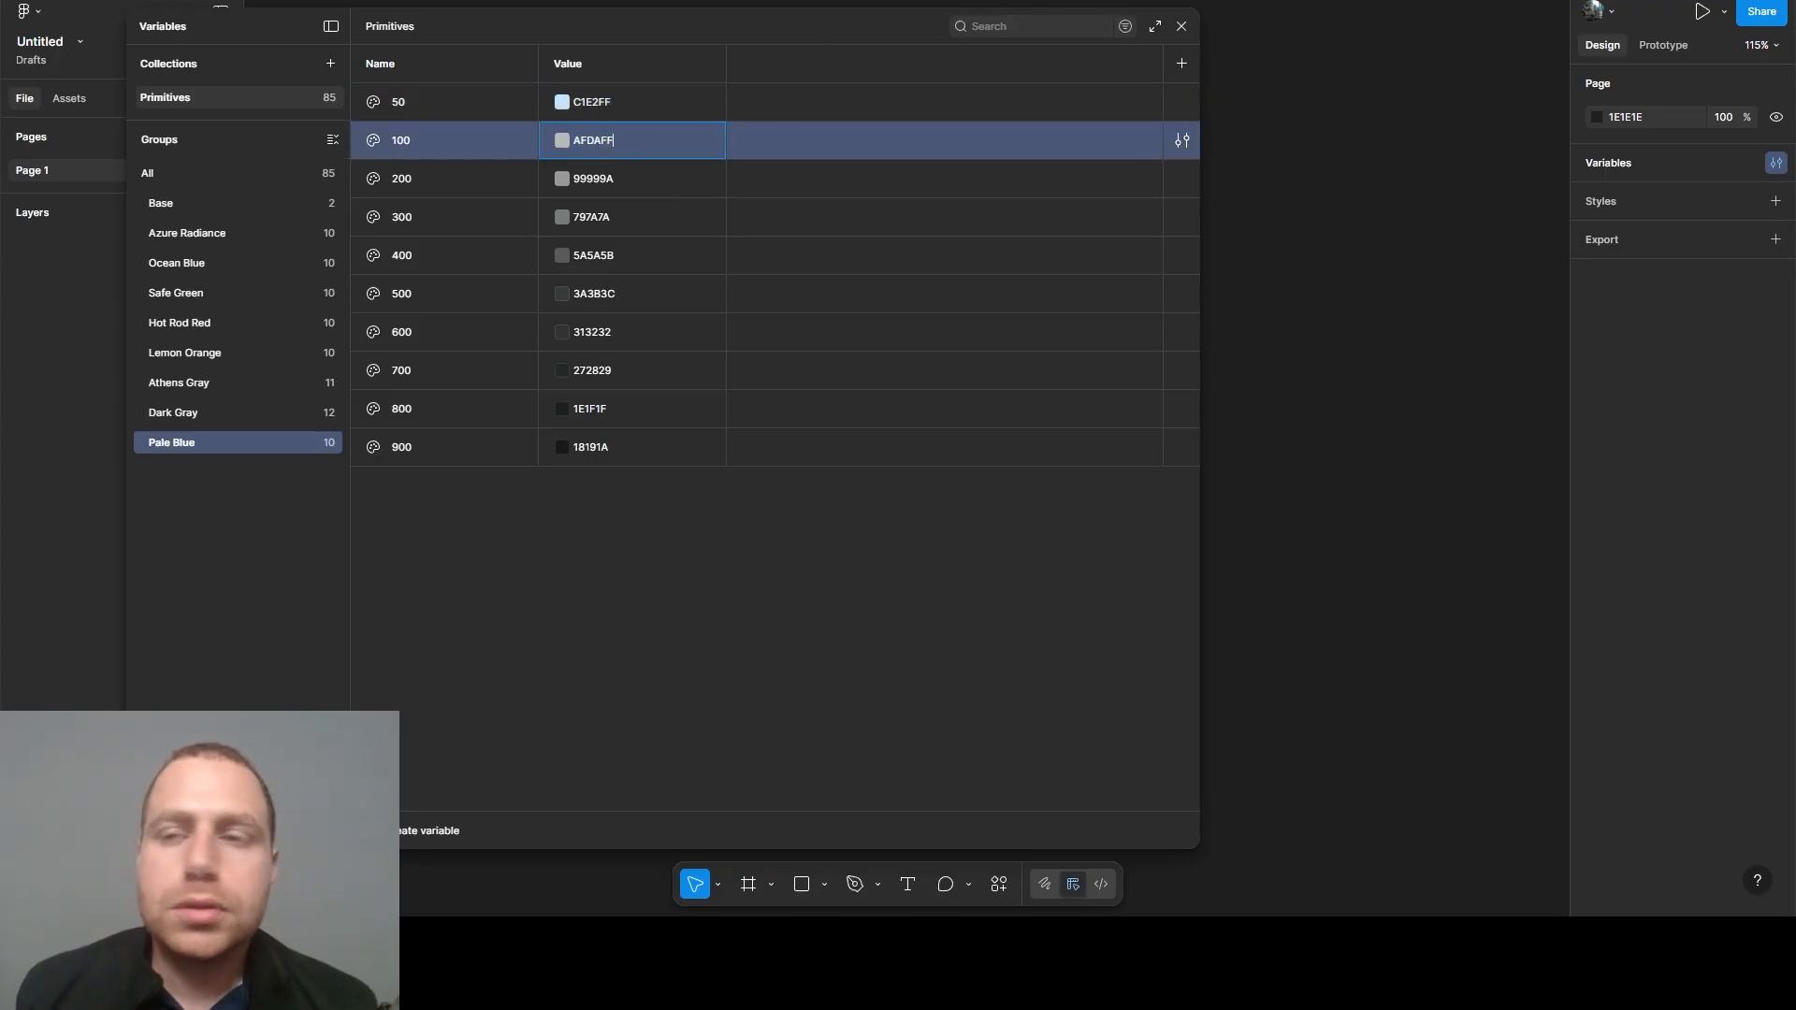
{"action": "key", "text": "Return"}
- Set the Pale Blue 200 variable's value to 8CCAFF and the 300 variable's value to 69BAFF
{"action": "left_click", "coordinate": [592, 179]}
{"action": "type", "text": "8CCAFF"}
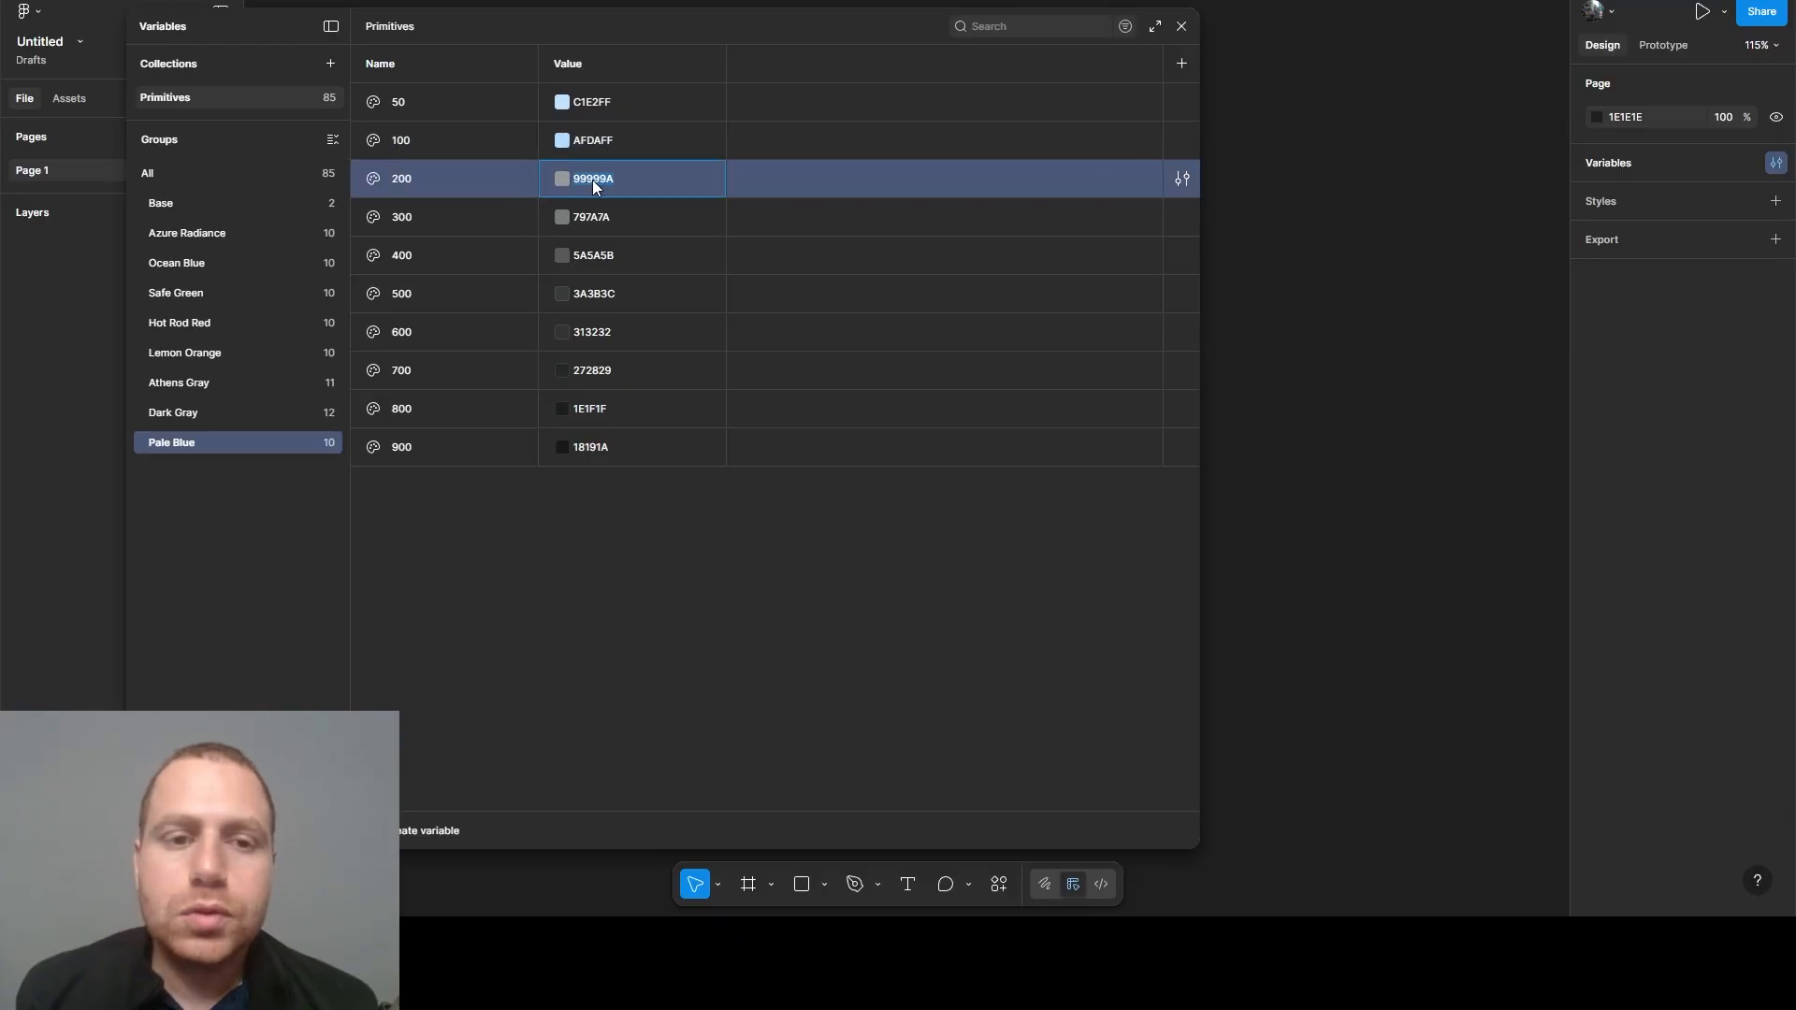
{"action": "key", "text": "Return"}
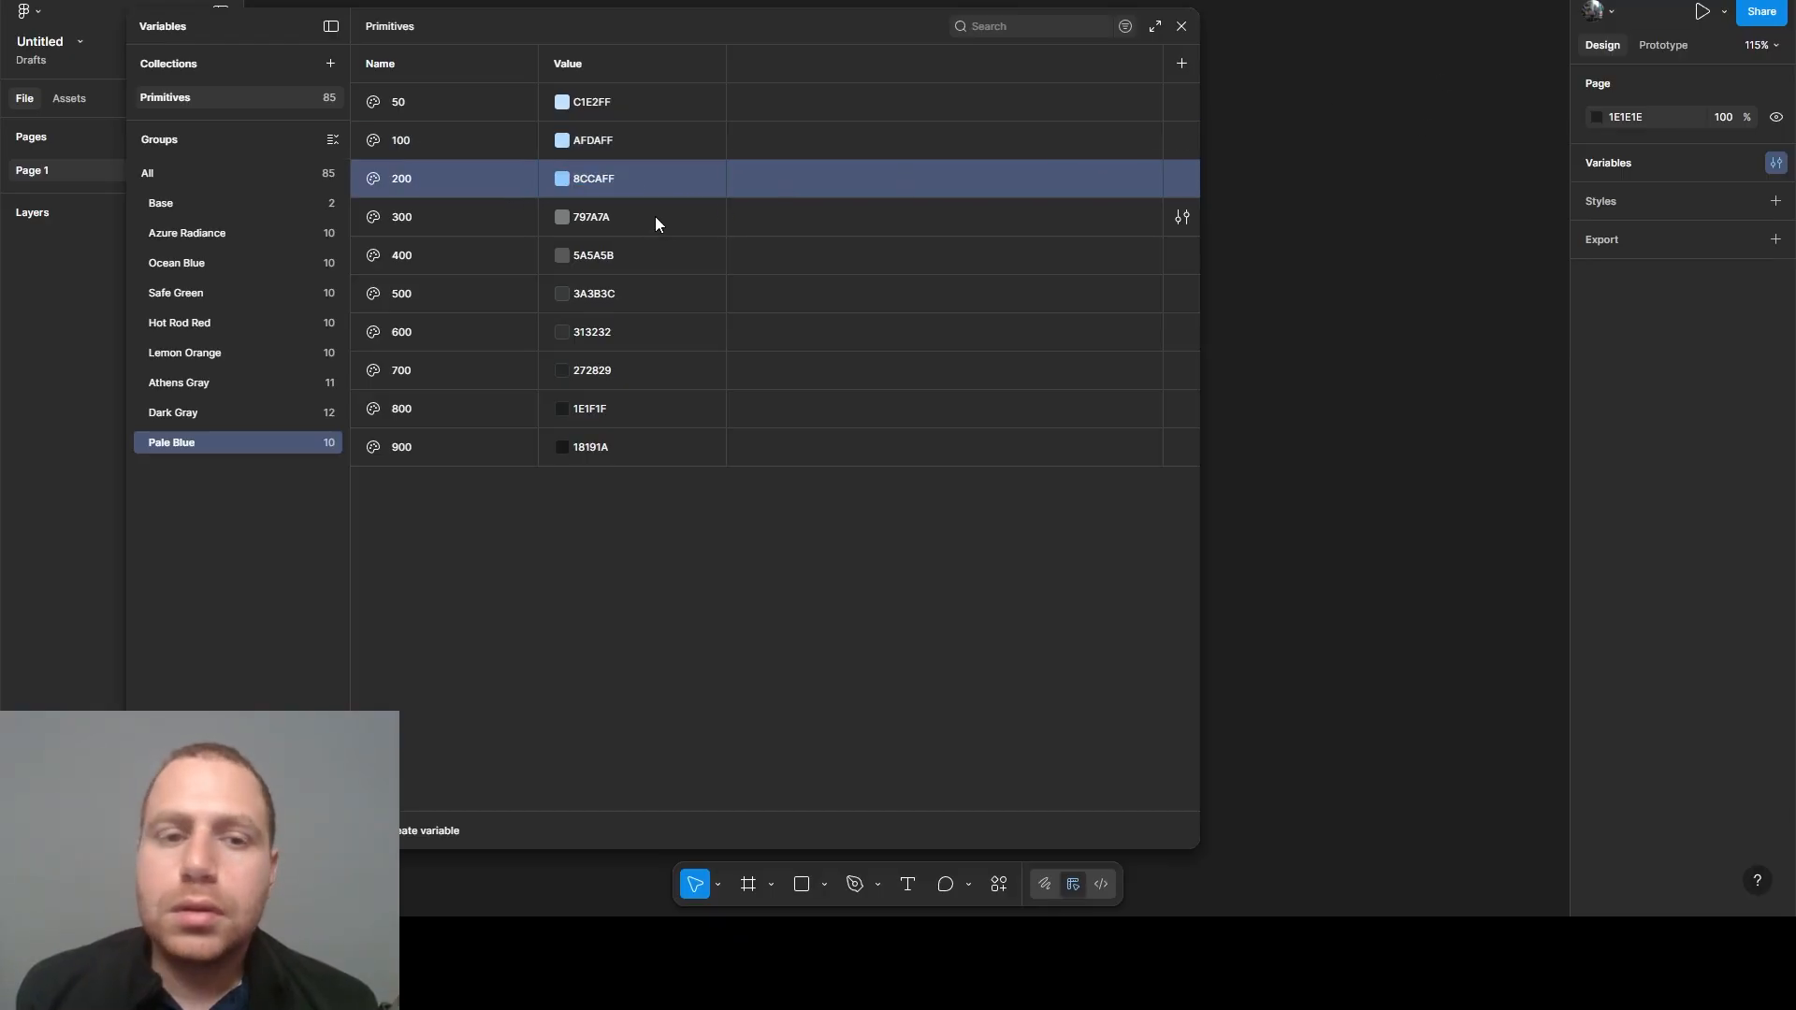
{"action": "left_click", "coordinate": [608, 219]}
{"action": "type", "text": "69BAFF"}
{"action": "key", "text": "Return"}
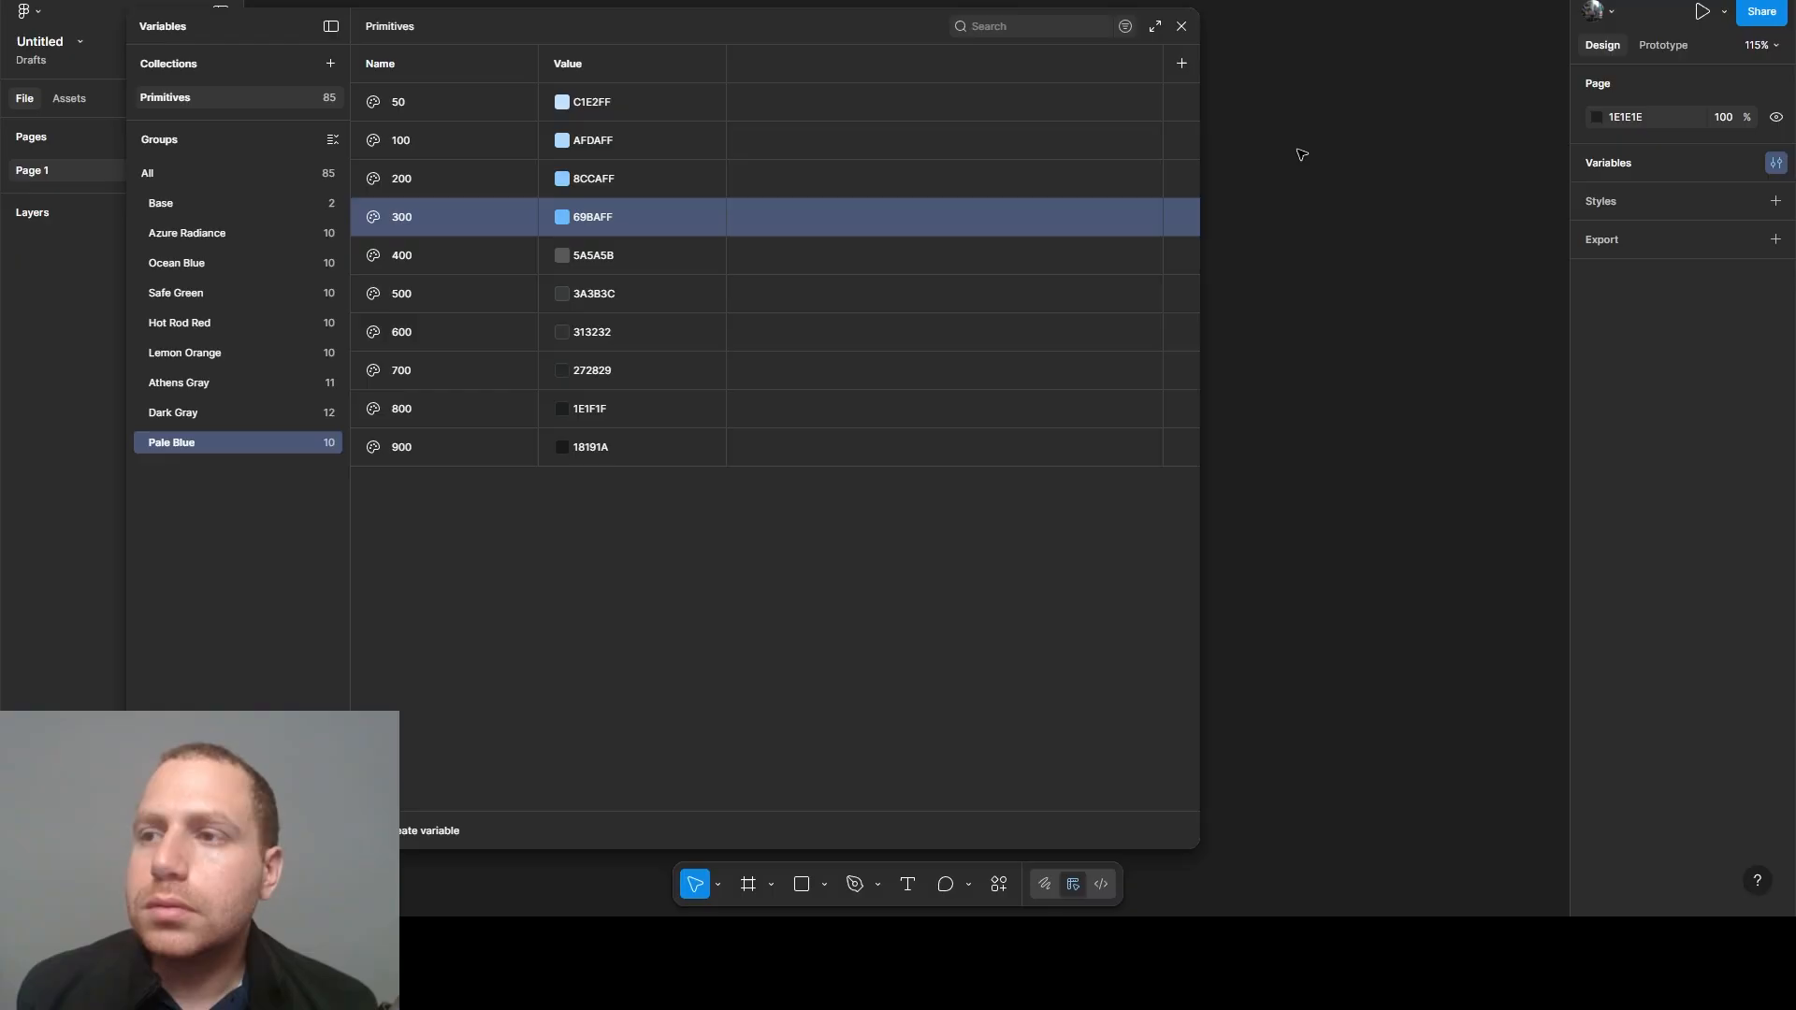
- Set the Pale Blue 400 variable's value to 45A9FF and the 500 variable's value to 2299FF
{"action": "left_click", "coordinate": [643, 254]}
{"action": "type", "text": "45A9FF"}
{"action": "key", "text": "Return"}
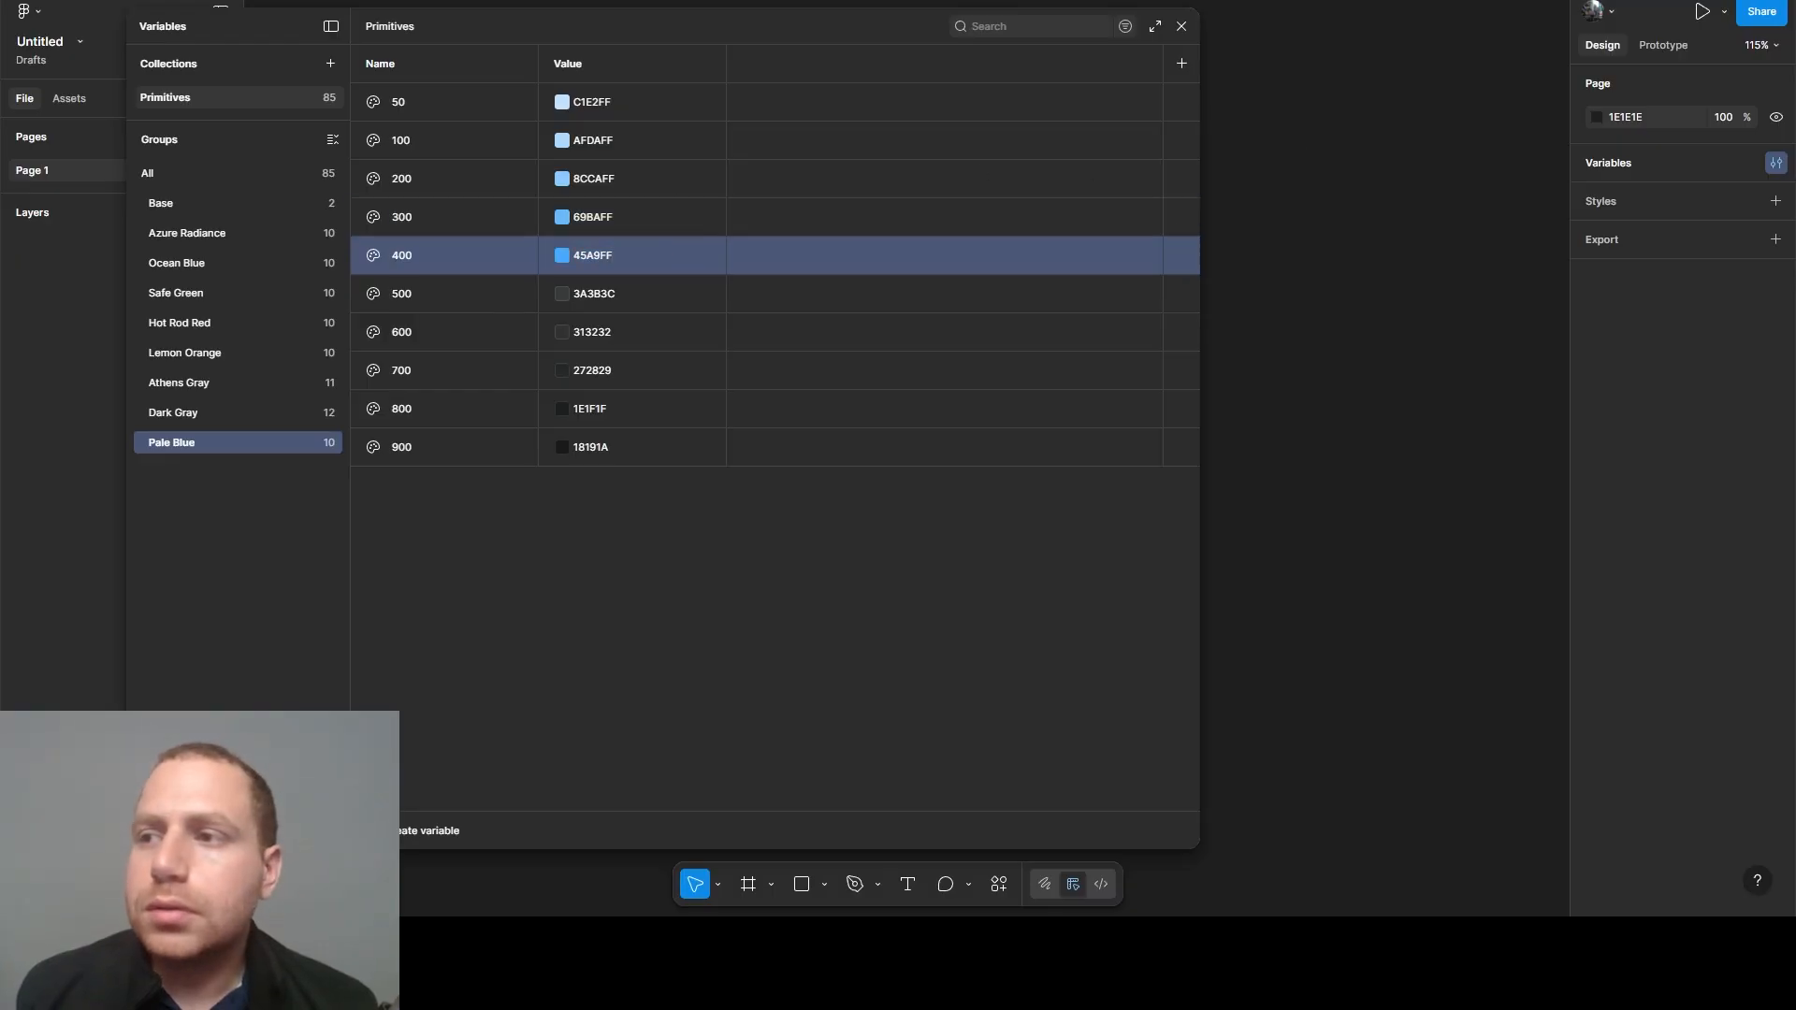
{"action": "left_click", "coordinate": [601, 296]}
{"action": "type", "text": "2299FF"}
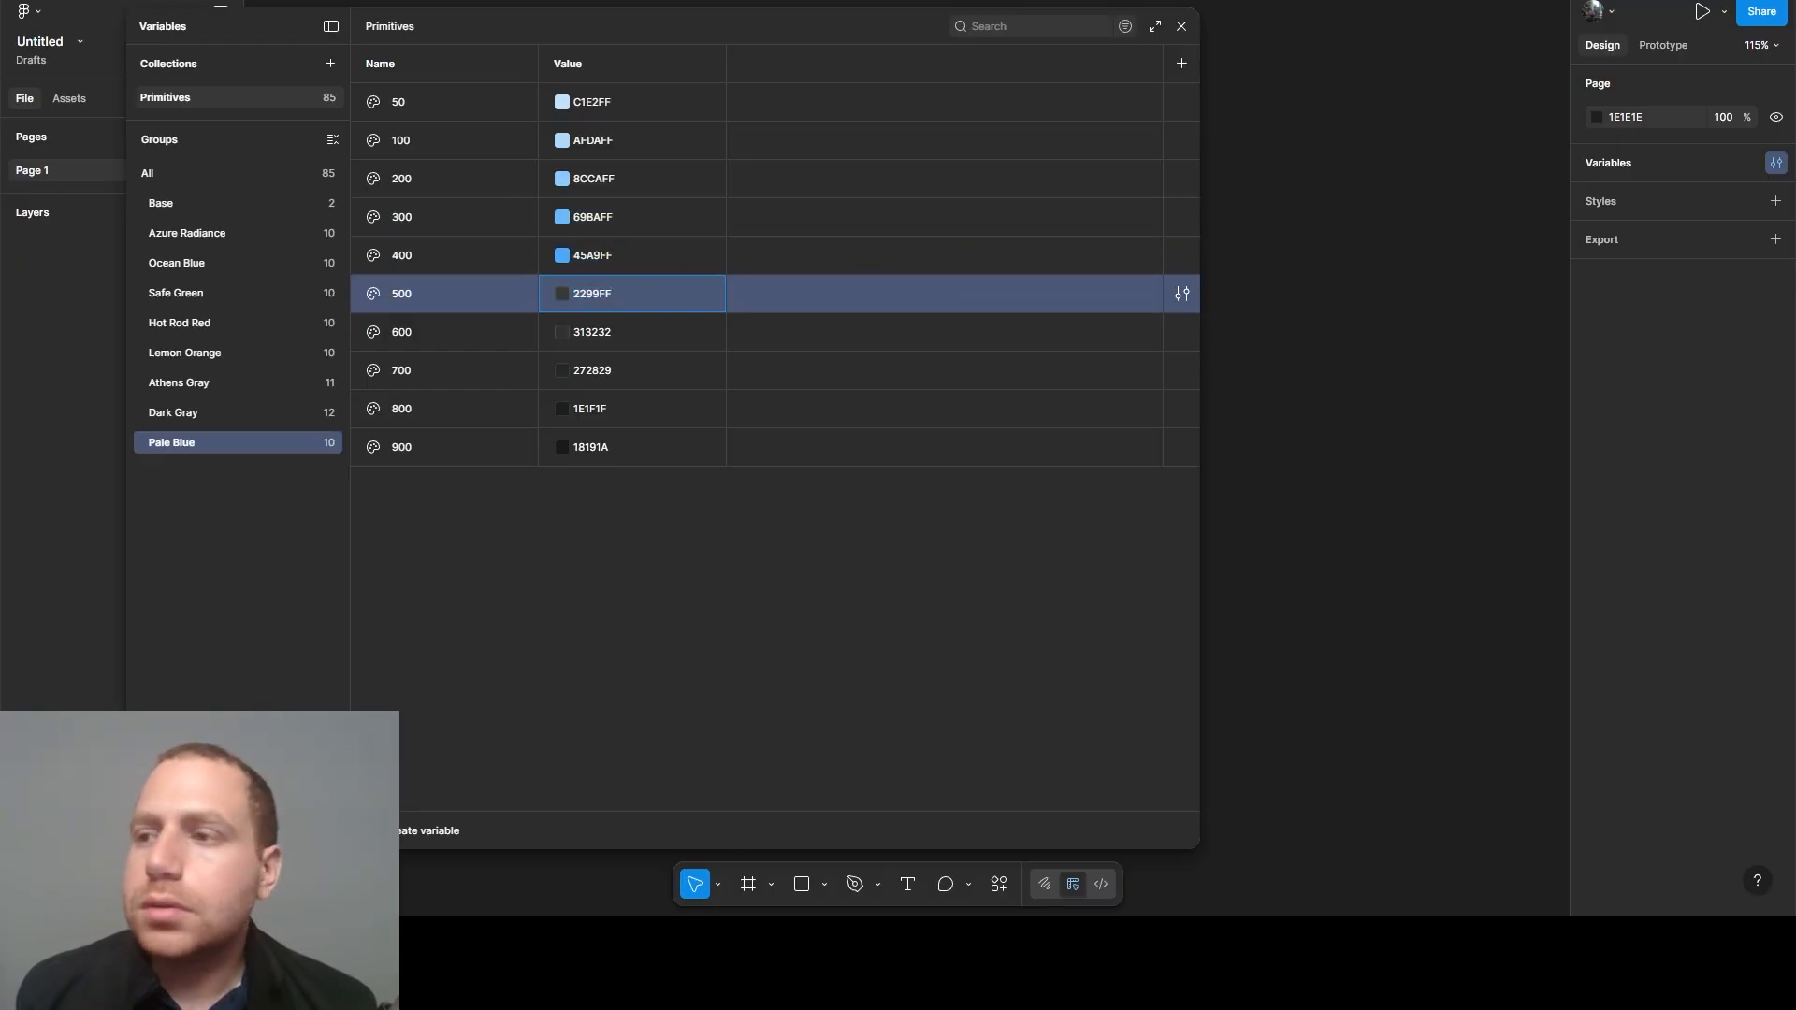
{"action": "key", "text": "Return"}
- Set the Pale Blue 600 variable's value to 1D81D6 and the 700 variable's value to 1768AD
{"action": "left_click", "coordinate": [591, 329]}
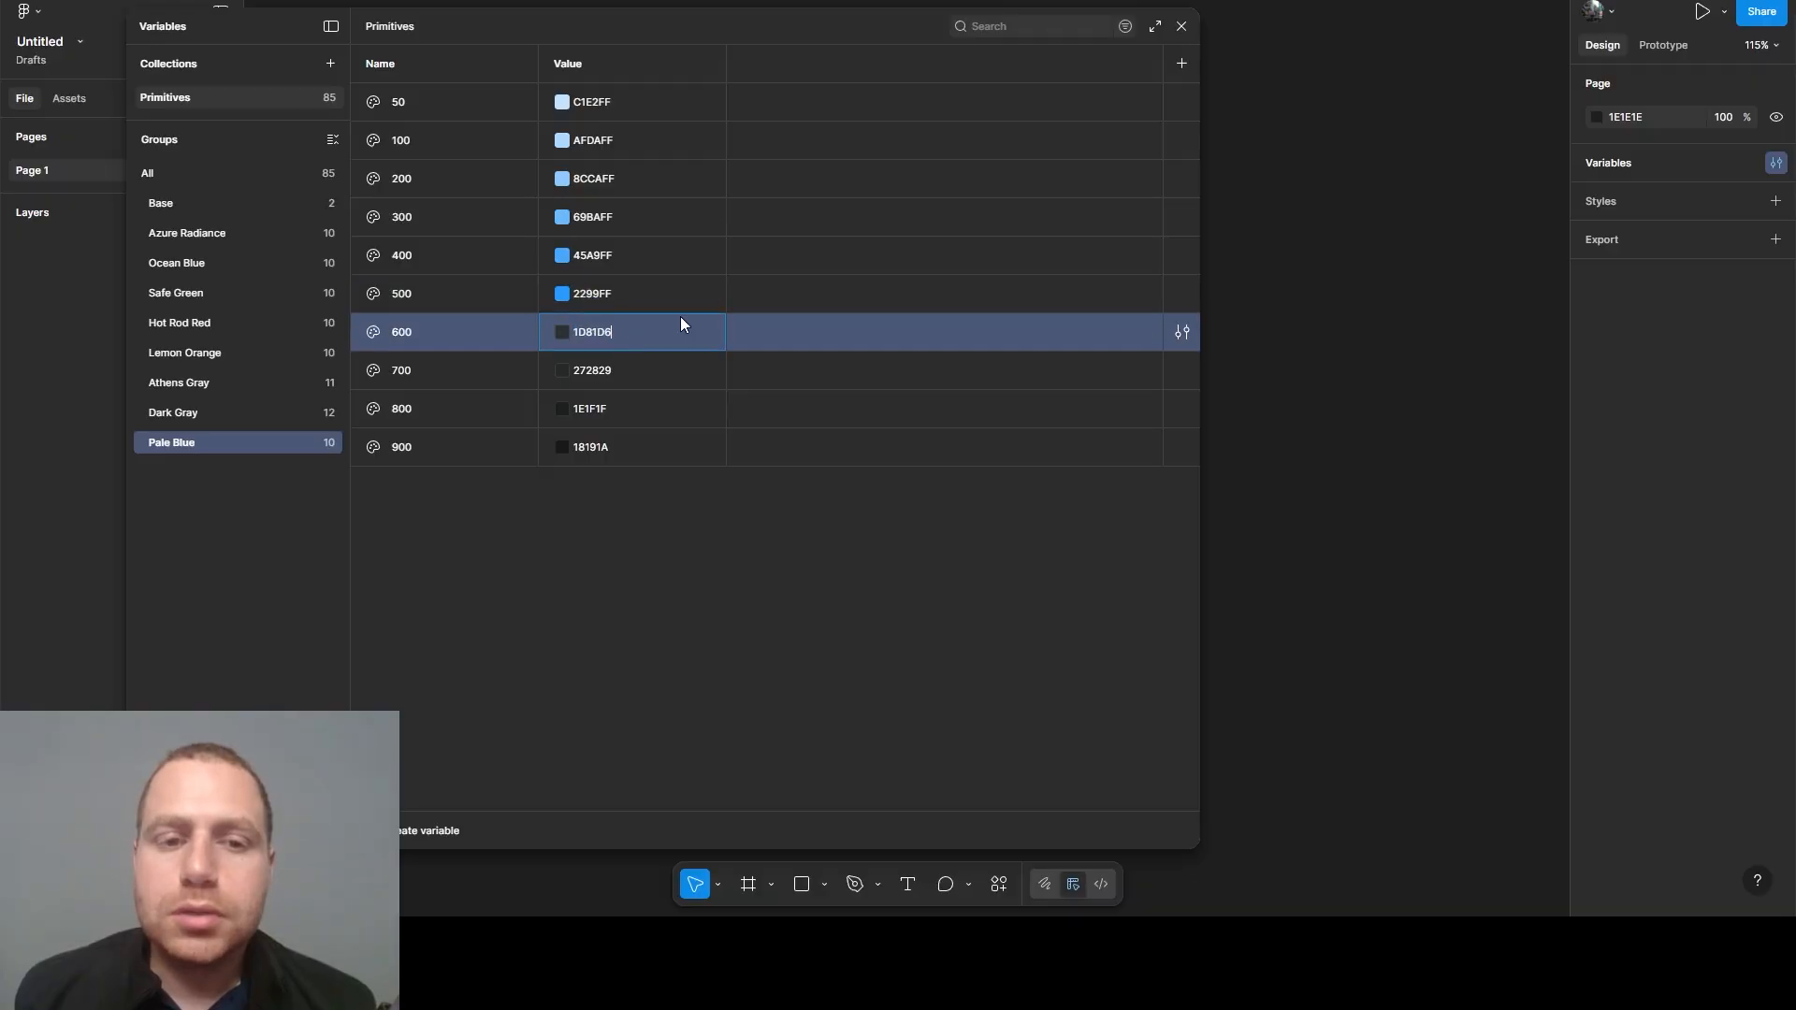
{"action": "type", "text": "1D81D6"}
{"action": "key", "text": "Return"}
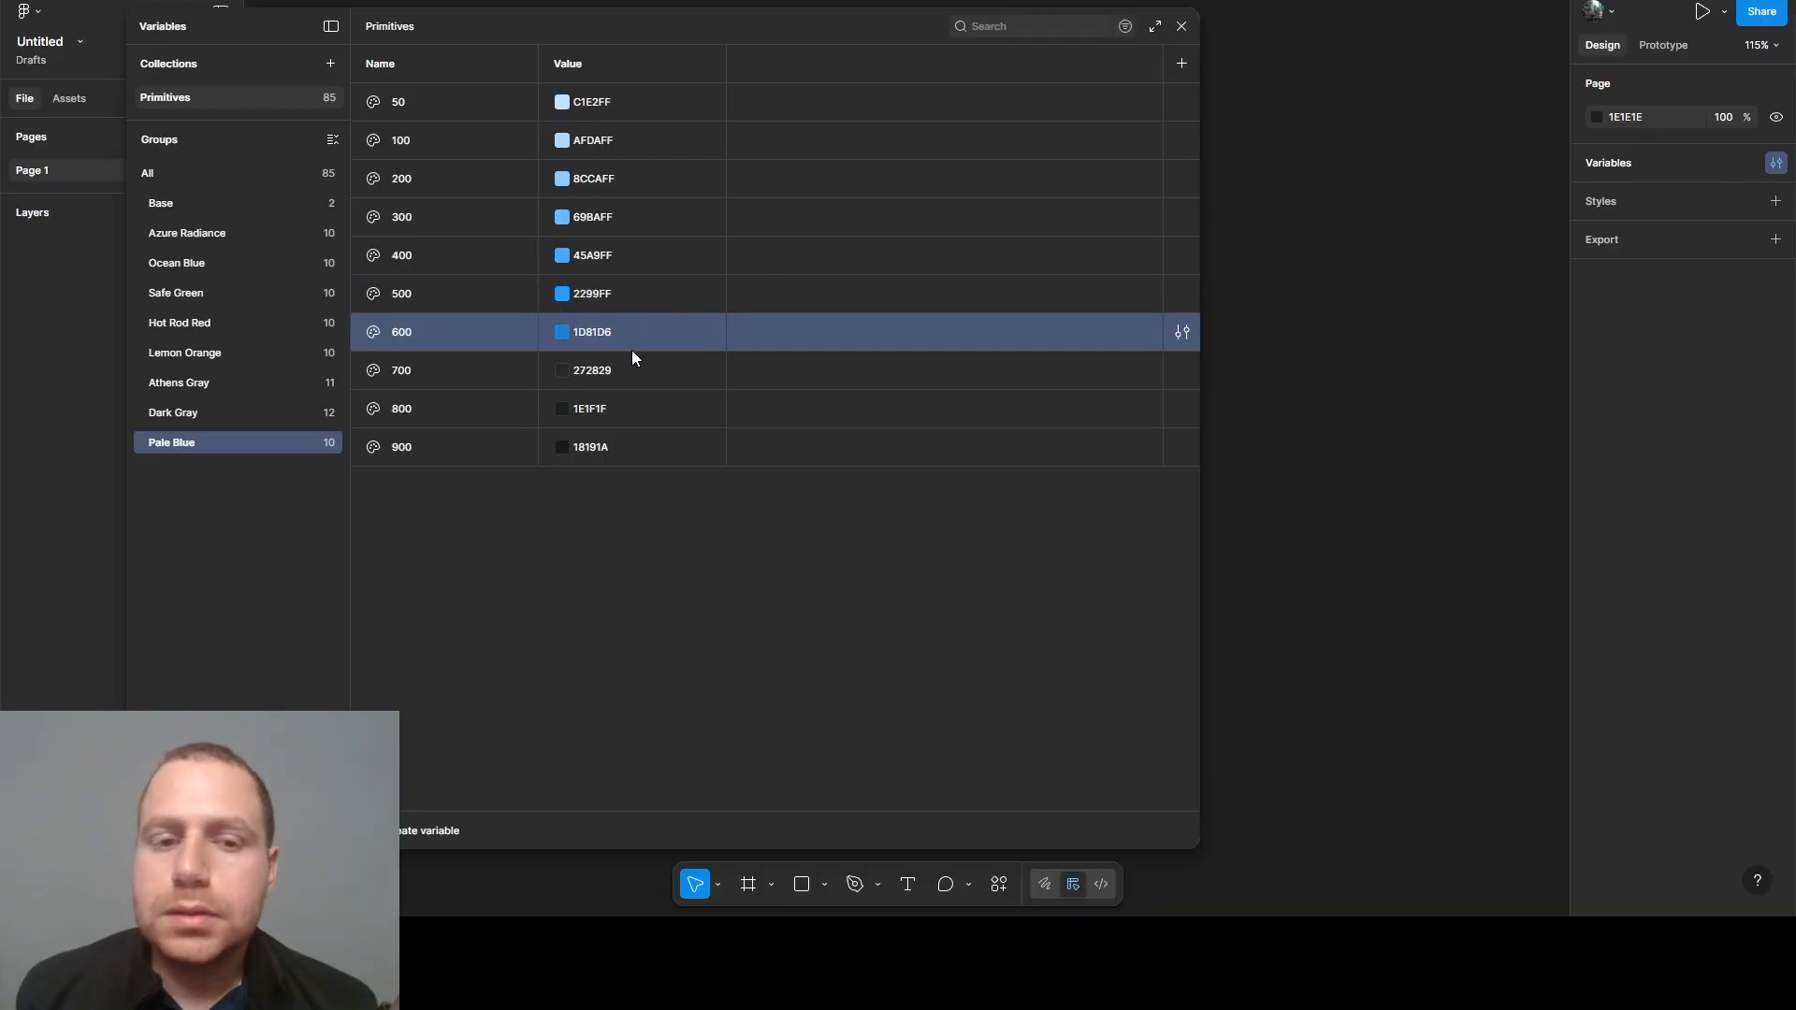
{"action": "left_click", "coordinate": [608, 363]}
{"action": "type", "text": "1768AD"}
{"action": "key", "text": "Return"}
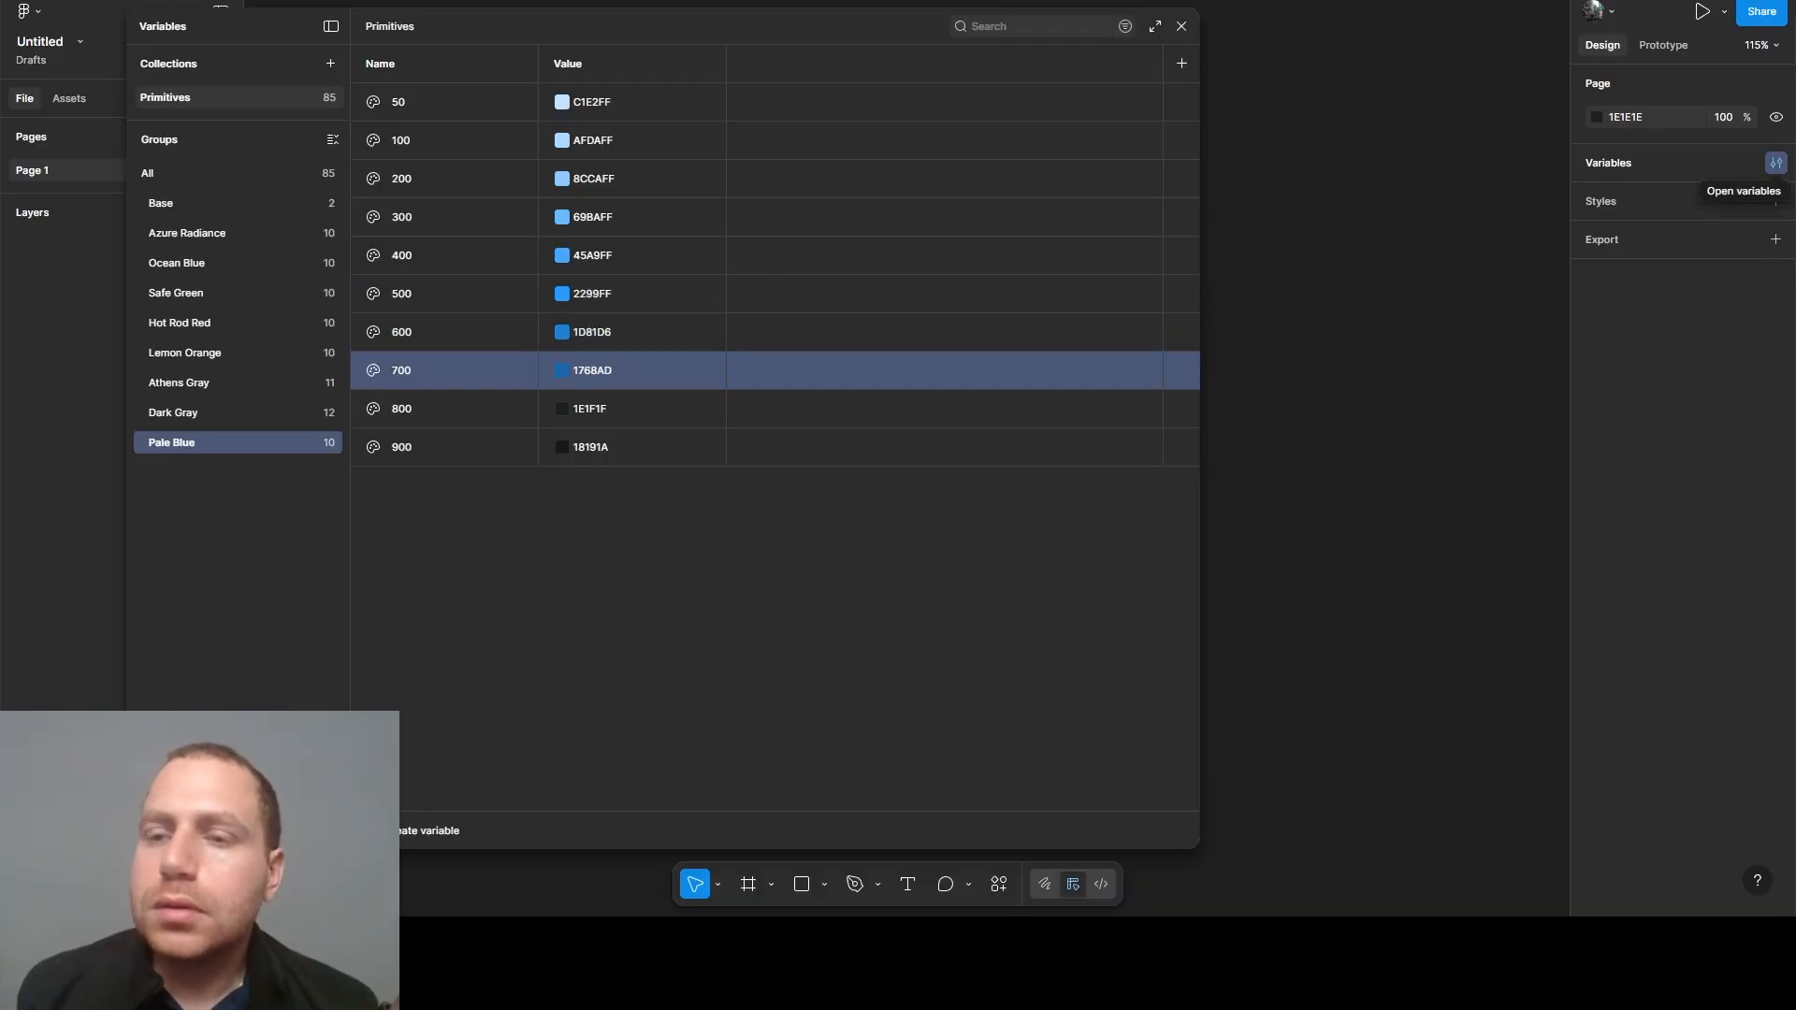
- Set the Pale Blue 800 variable's value to 125085 and the 900 variable's value to 0C375C
{"action": "left_click", "coordinate": [616, 408]}
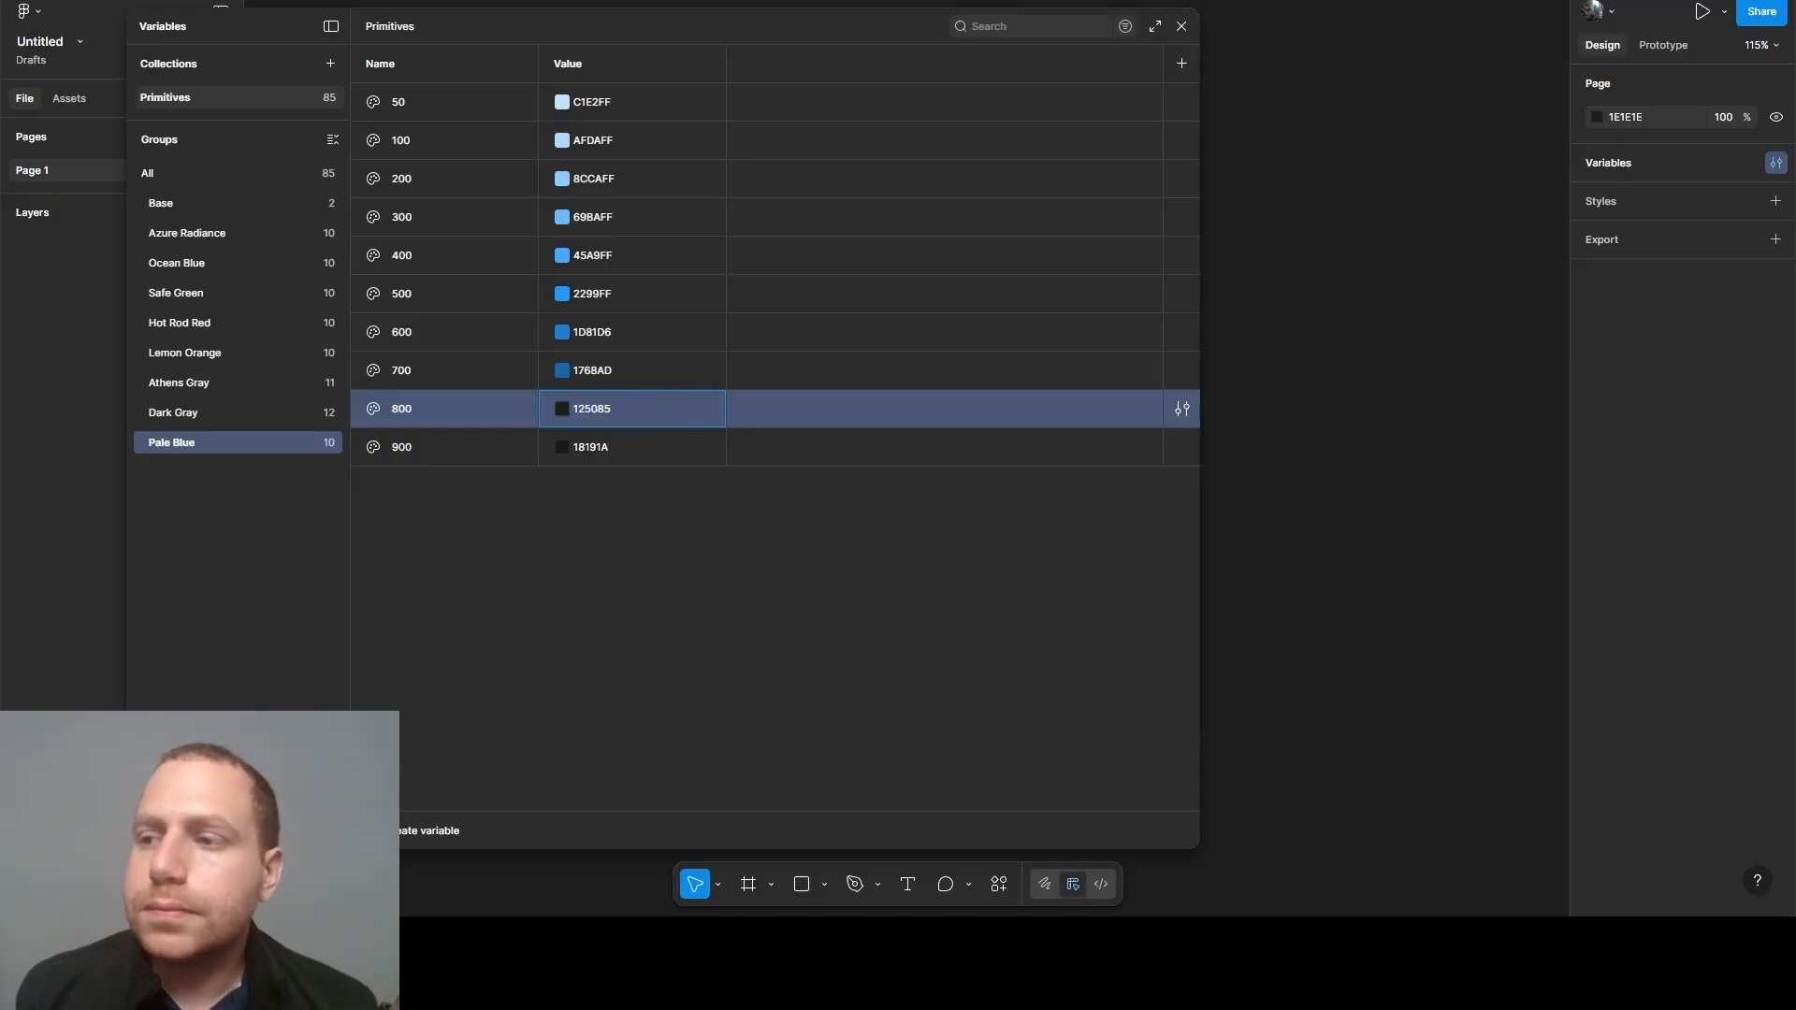
{"action": "key", "text": "Return"}
{"action": "left_click", "coordinate": [590, 452]}
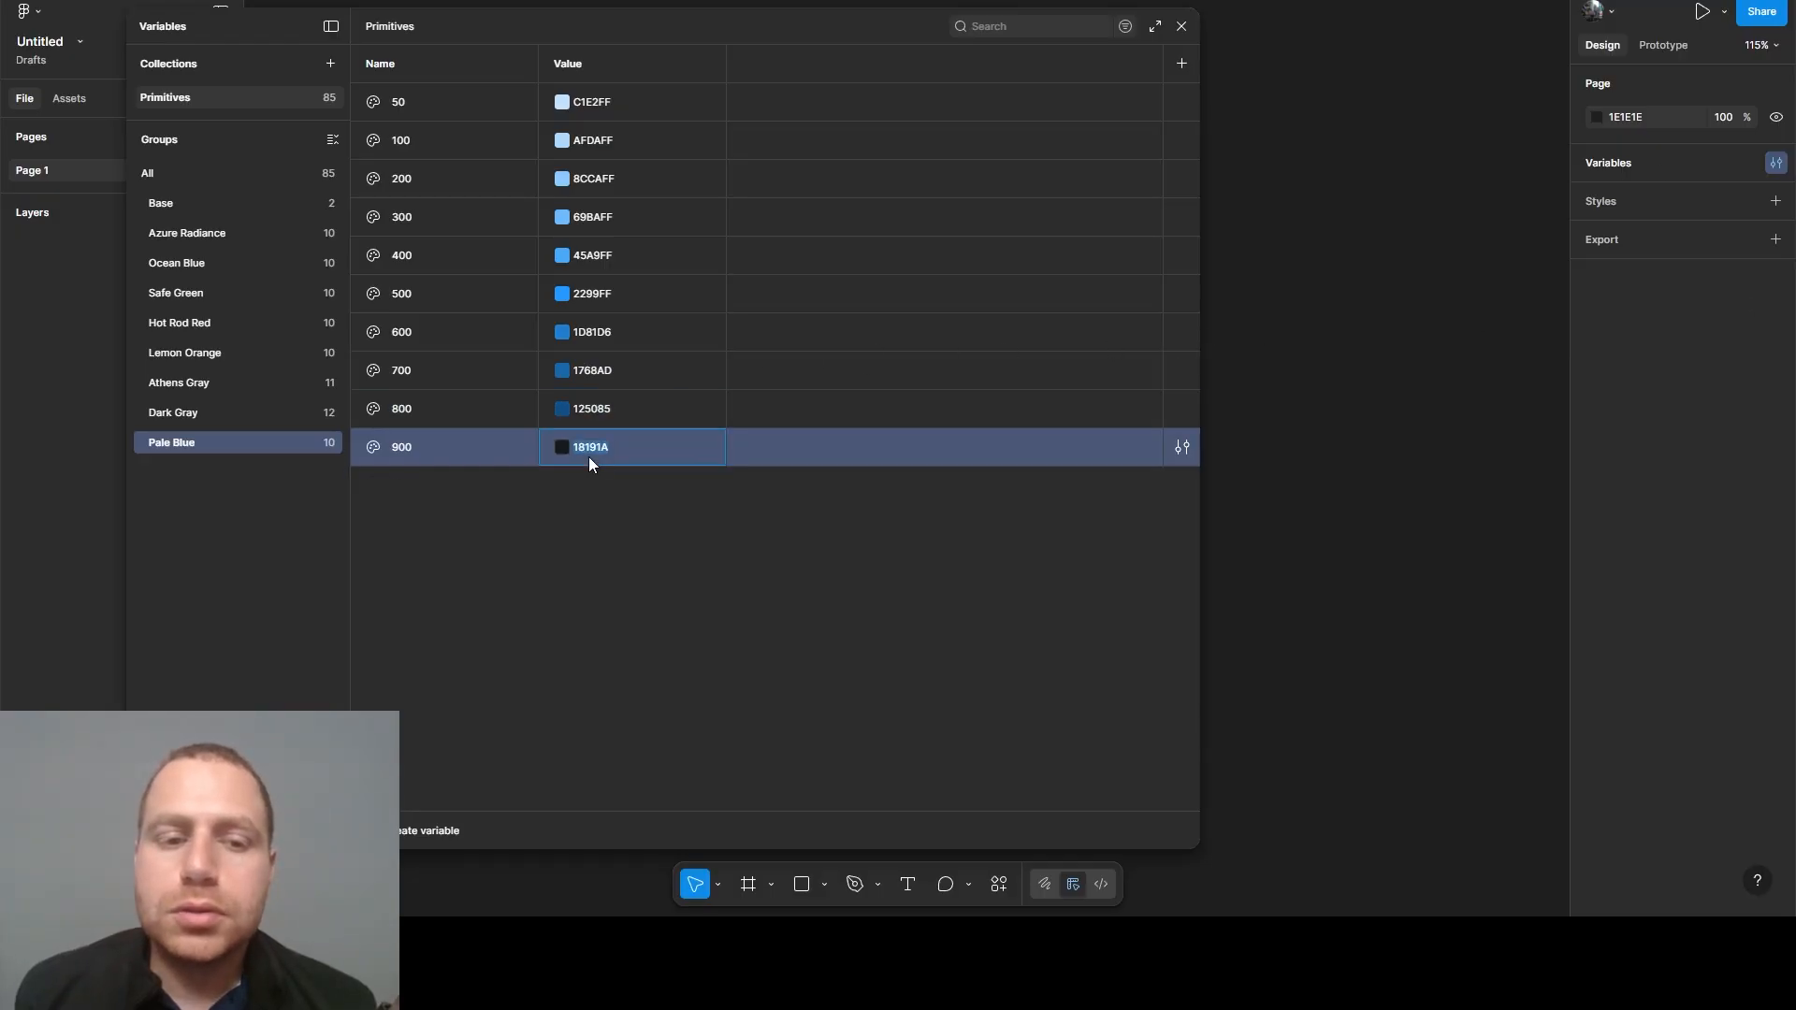
{"action": "type", "text": "0C375C"}
{"action": "key", "text": "Return"}
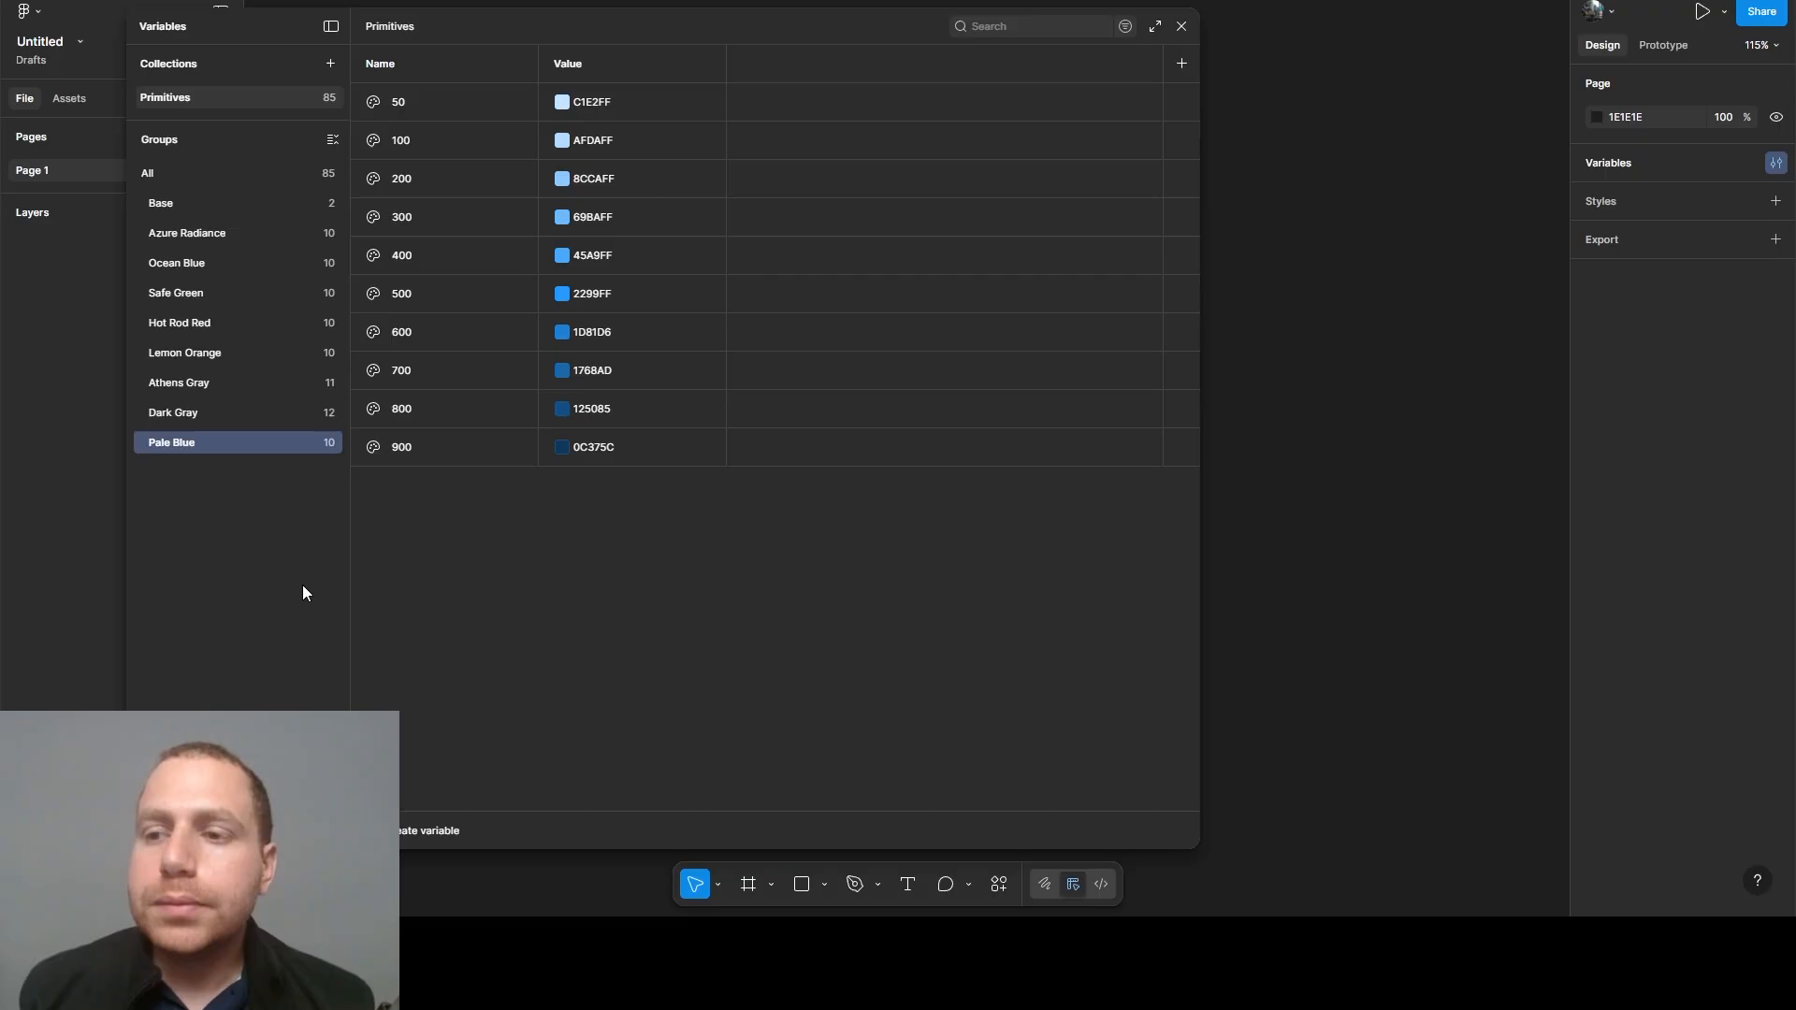
{"action": "left_click", "coordinate": [428, 831]}
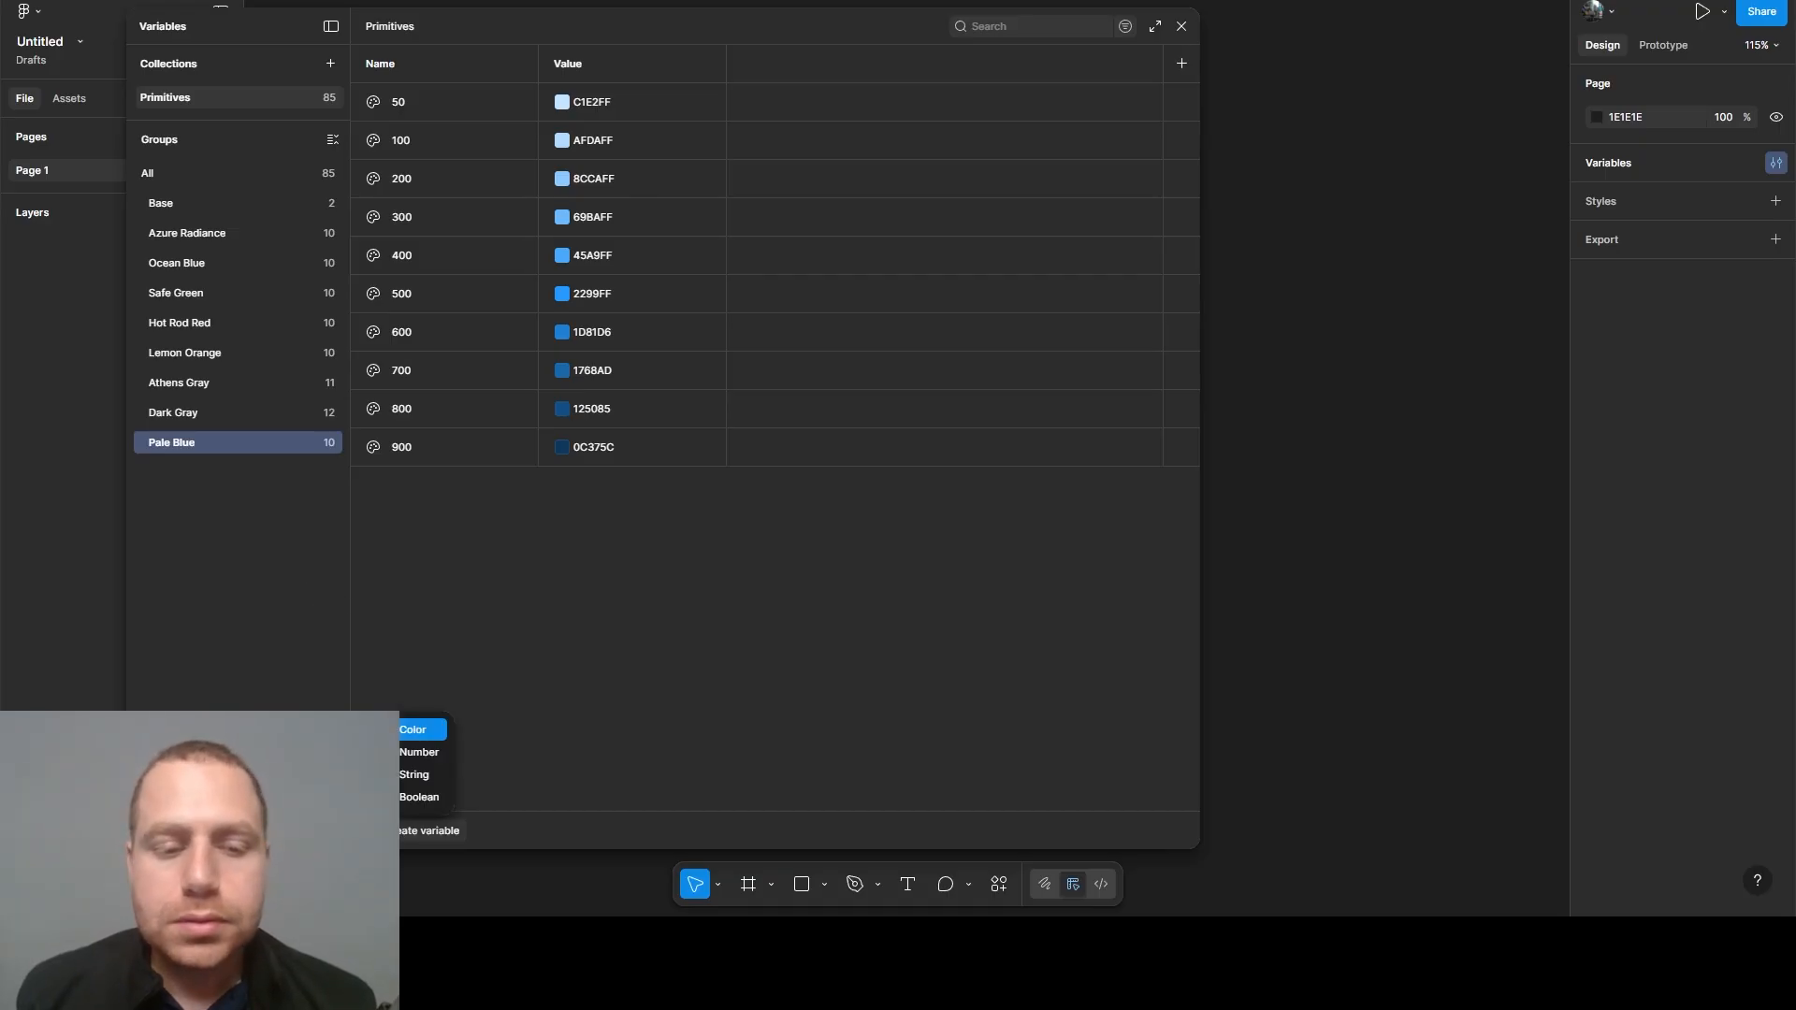
{"action": "left_click", "coordinate": [427, 759]}
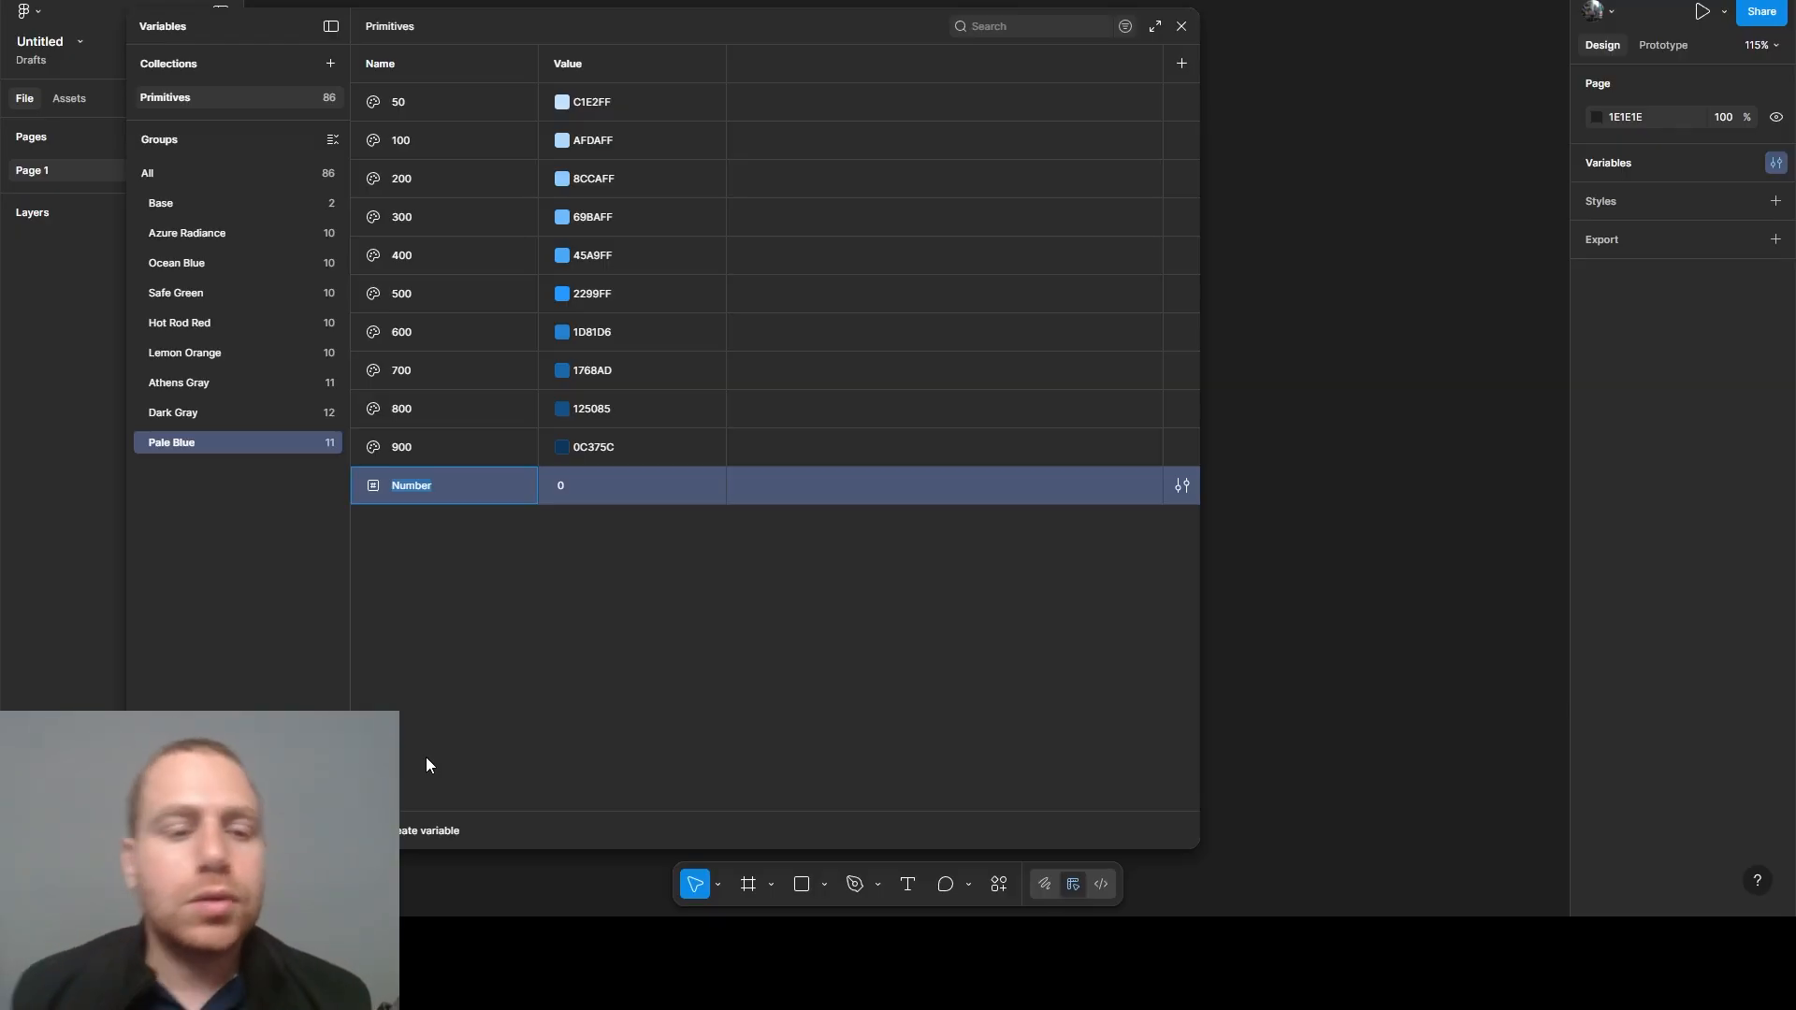
{"action": "left_click", "coordinate": [439, 626]}
{"action": "left_click", "coordinate": [413, 485]}
{"action": "right_click", "coordinate": [414, 484]}
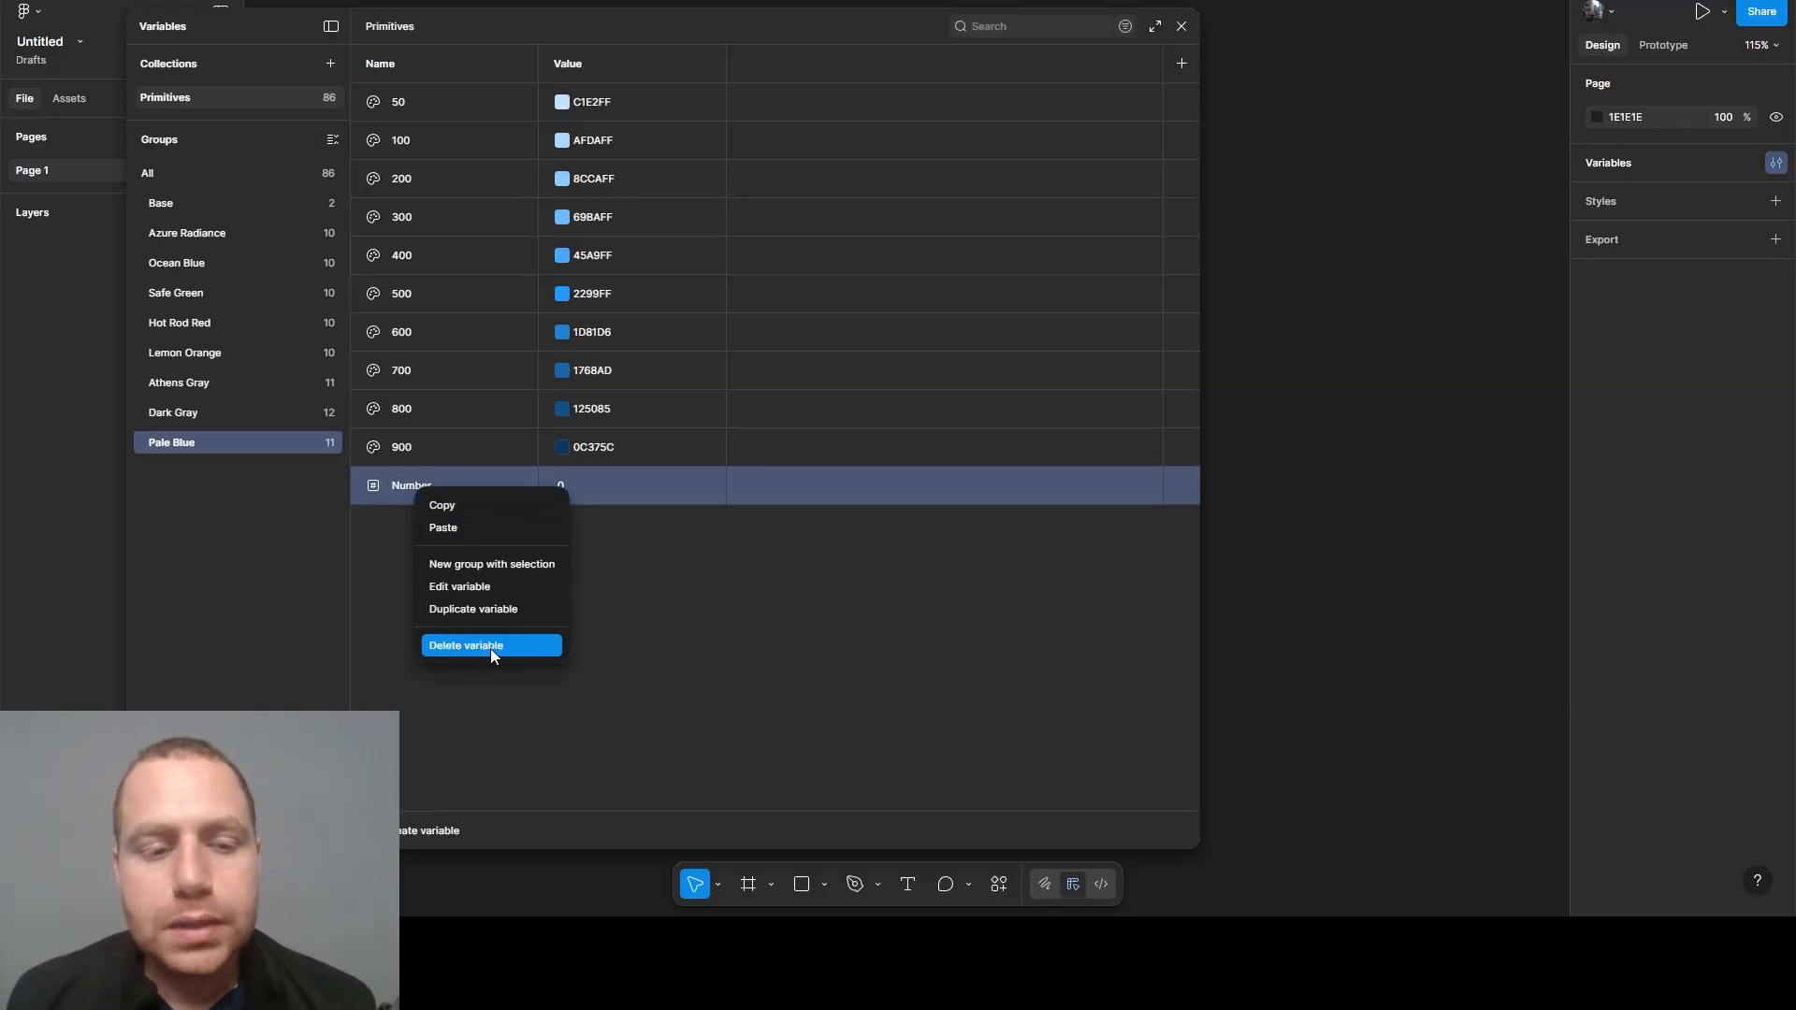
{"action": "left_click", "coordinate": [490, 646]}
- With all groups shown, create a number variable named Pixels/0
{"action": "left_click", "coordinate": [171, 176]}
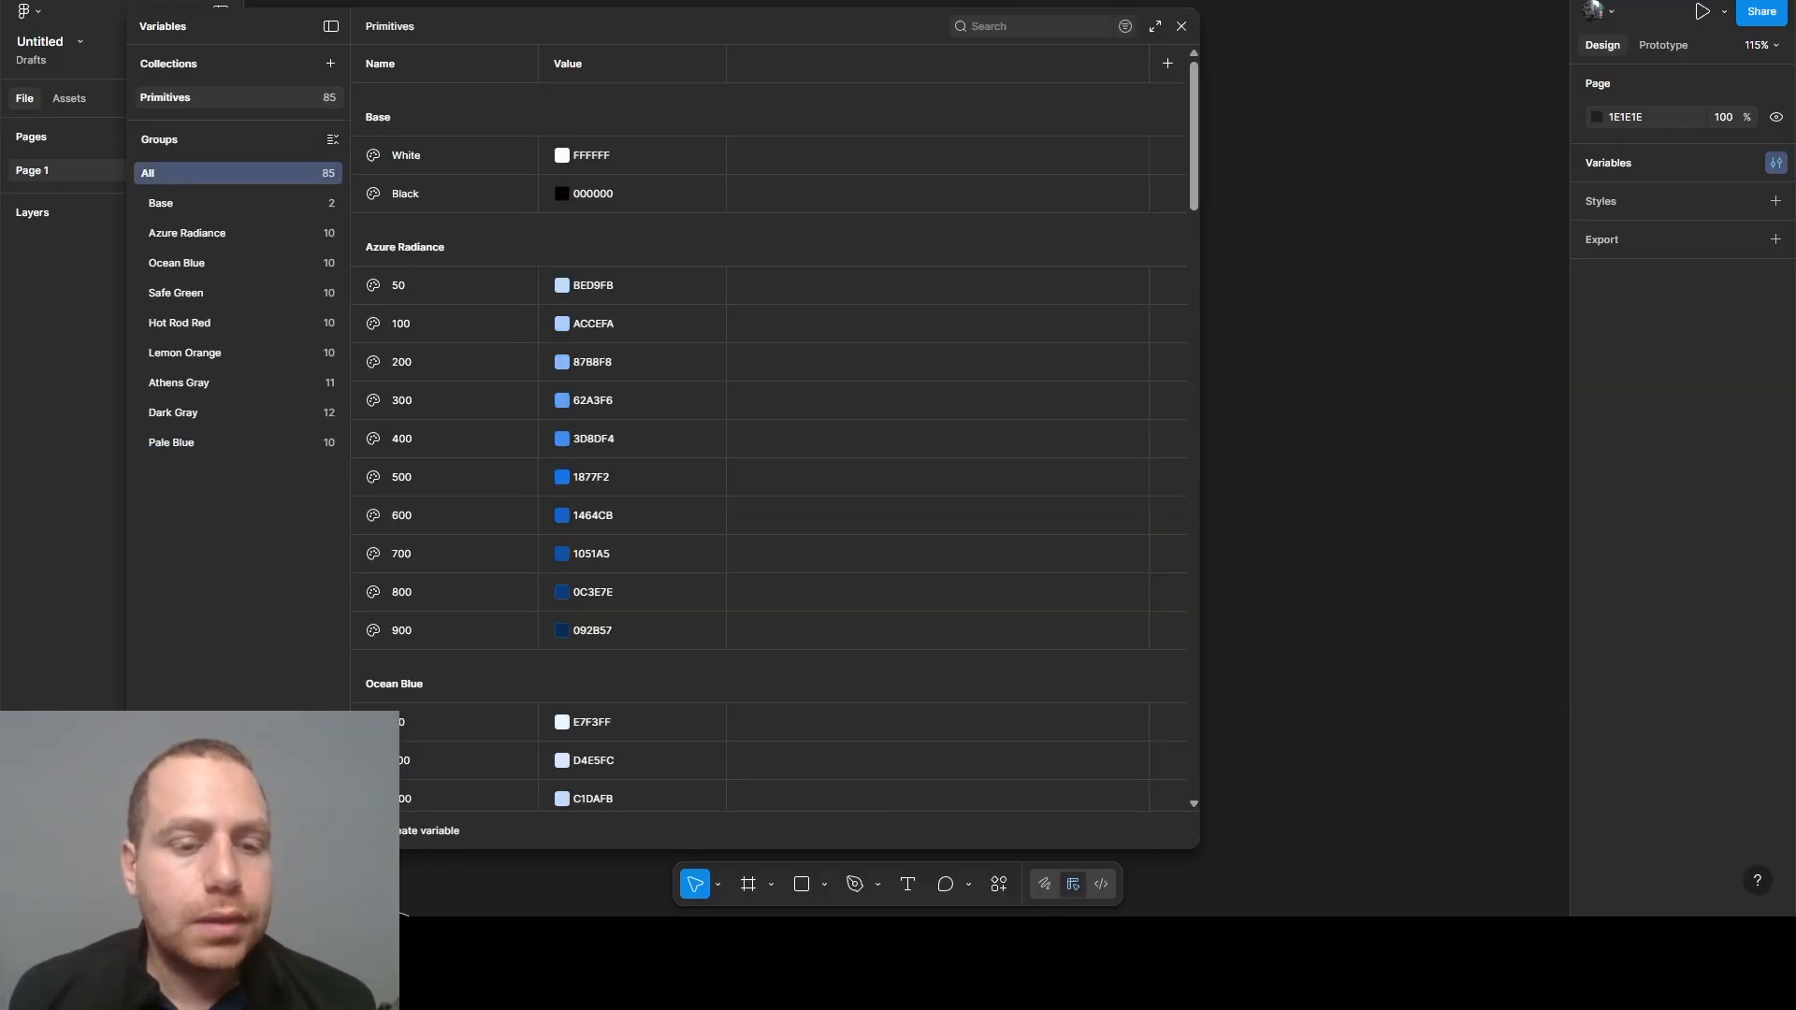
{"action": "left_click", "coordinate": [431, 831]}
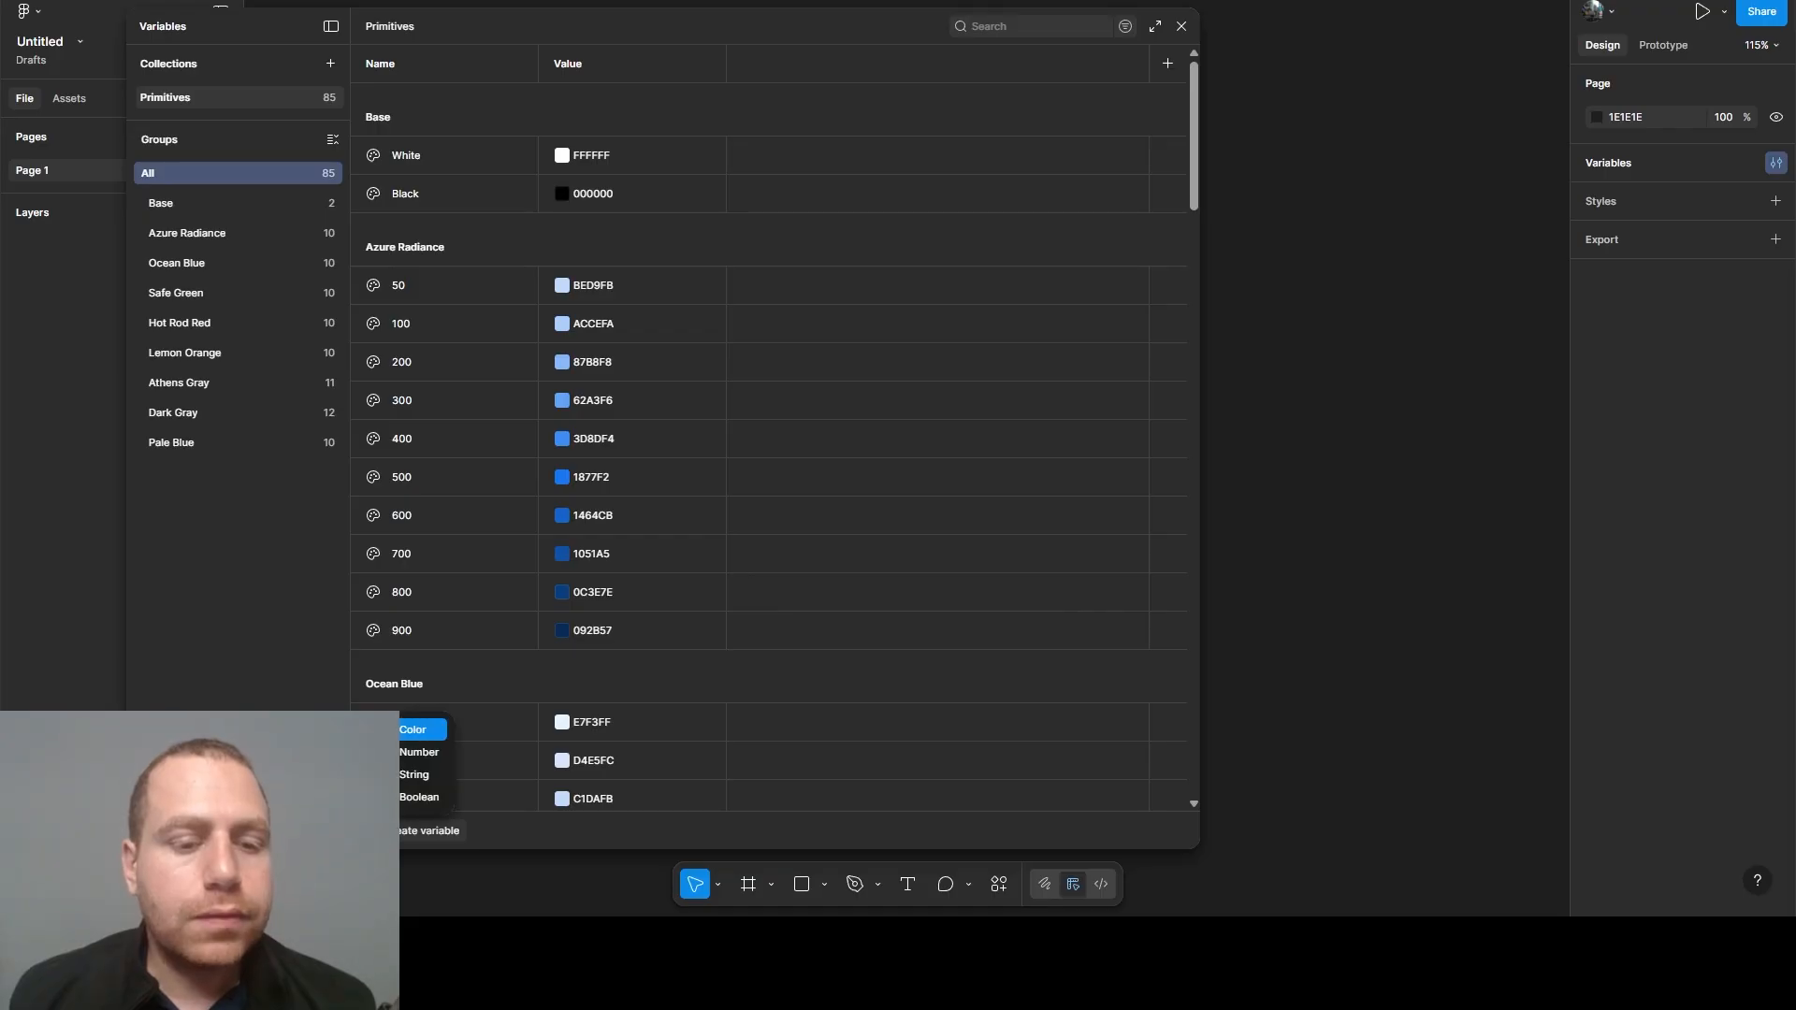
{"action": "left_click", "coordinate": [430, 753]}
{"action": "type", "text": "P"}
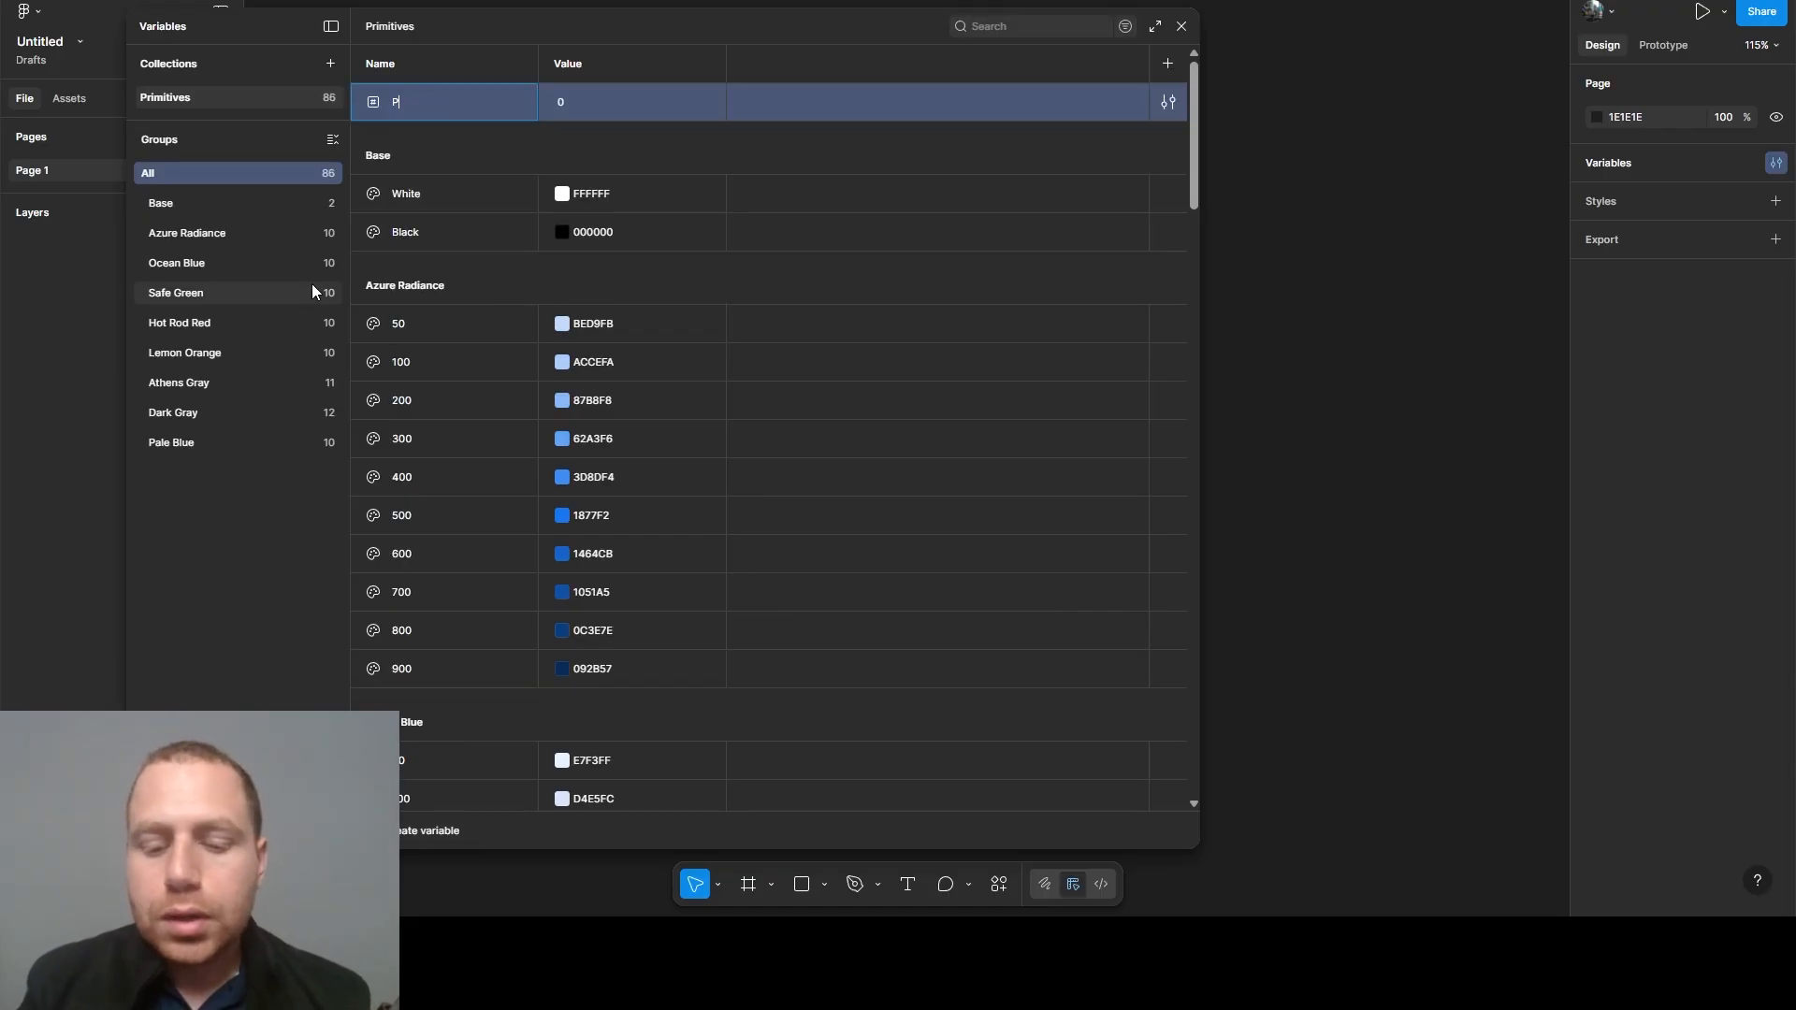
{"action": "type", "text": "ixels"}
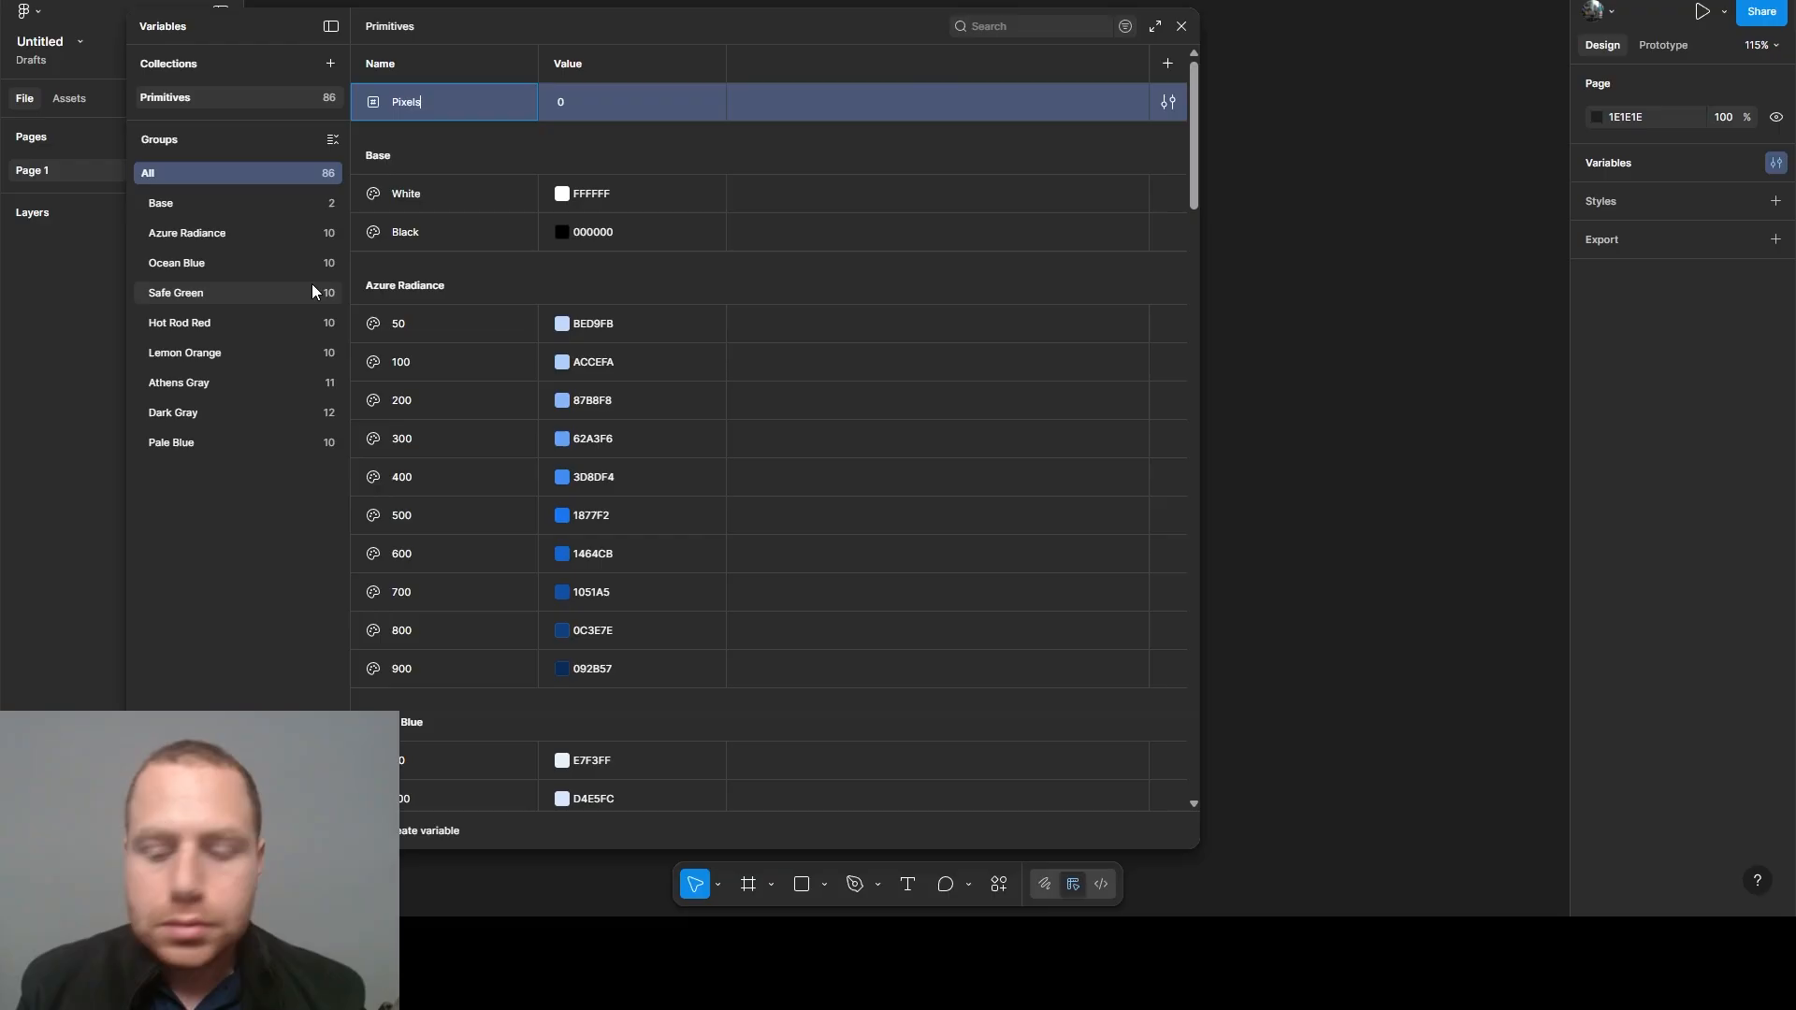
{"action": "type", "text": "/0"}
{"action": "key", "text": "Return"}
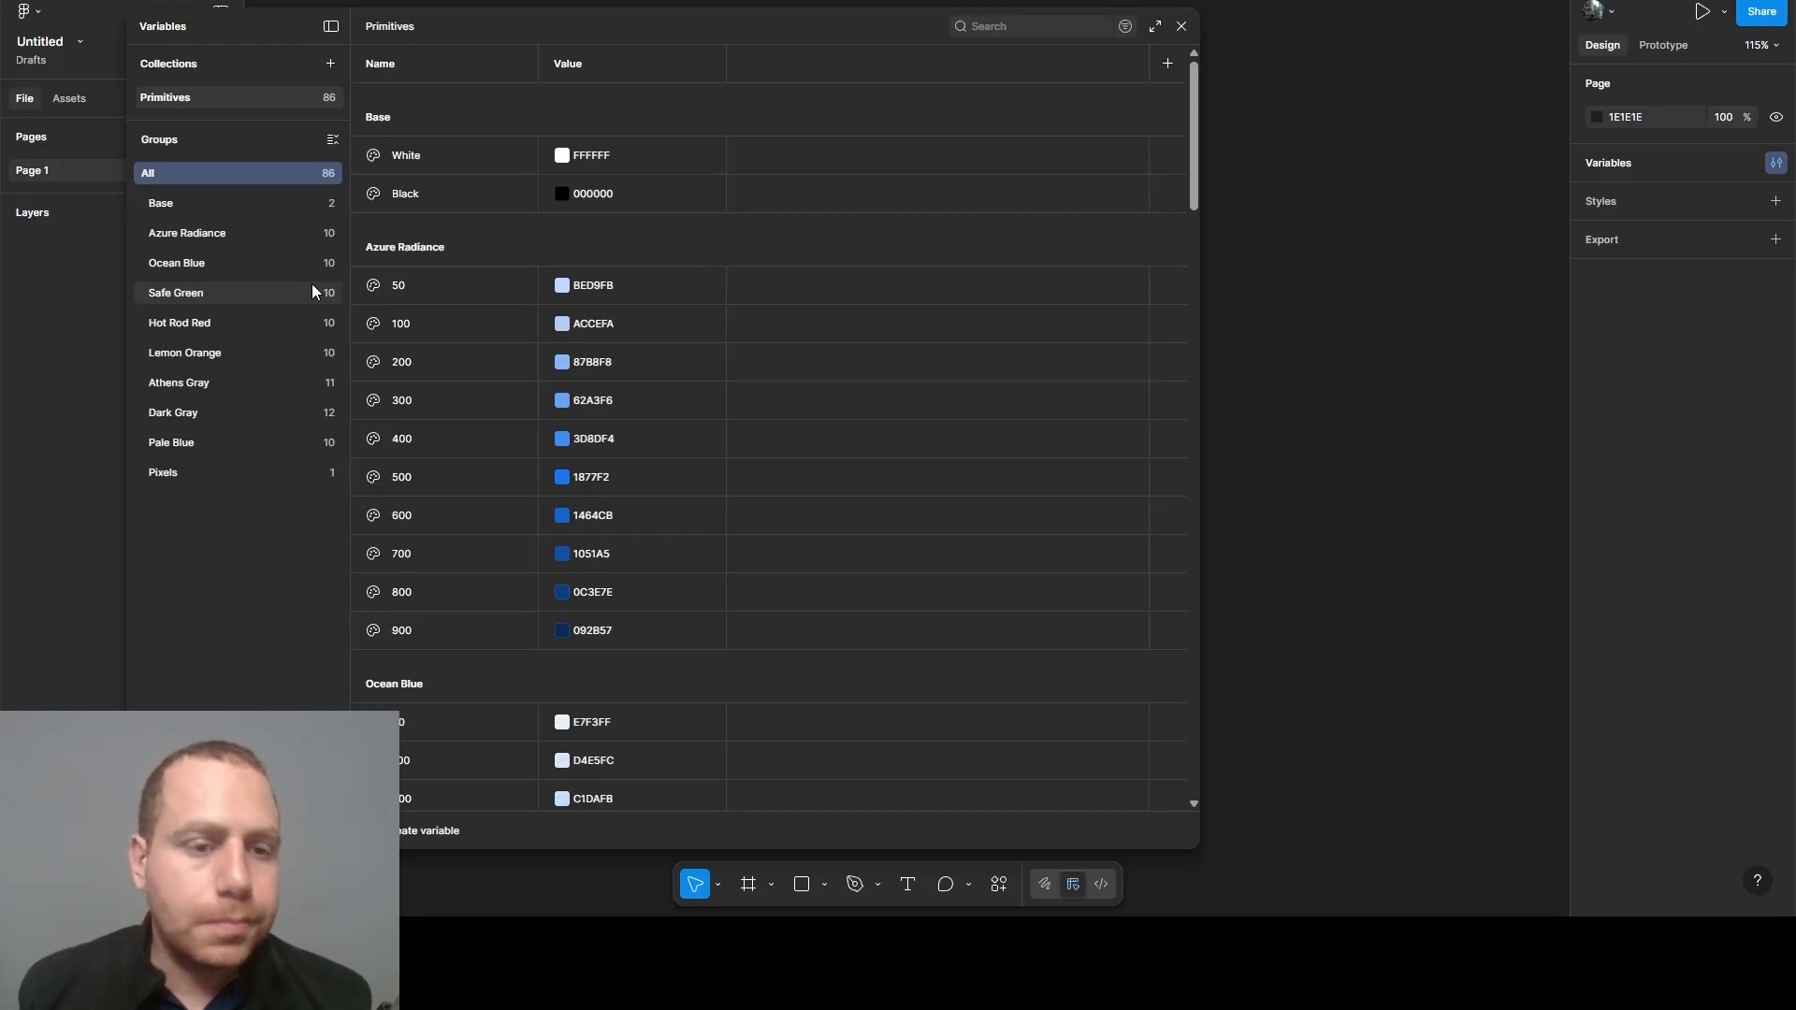
- In the Pixels group, duplicate the 0 variable ten times
{"action": "left_click", "coordinate": [243, 477]}
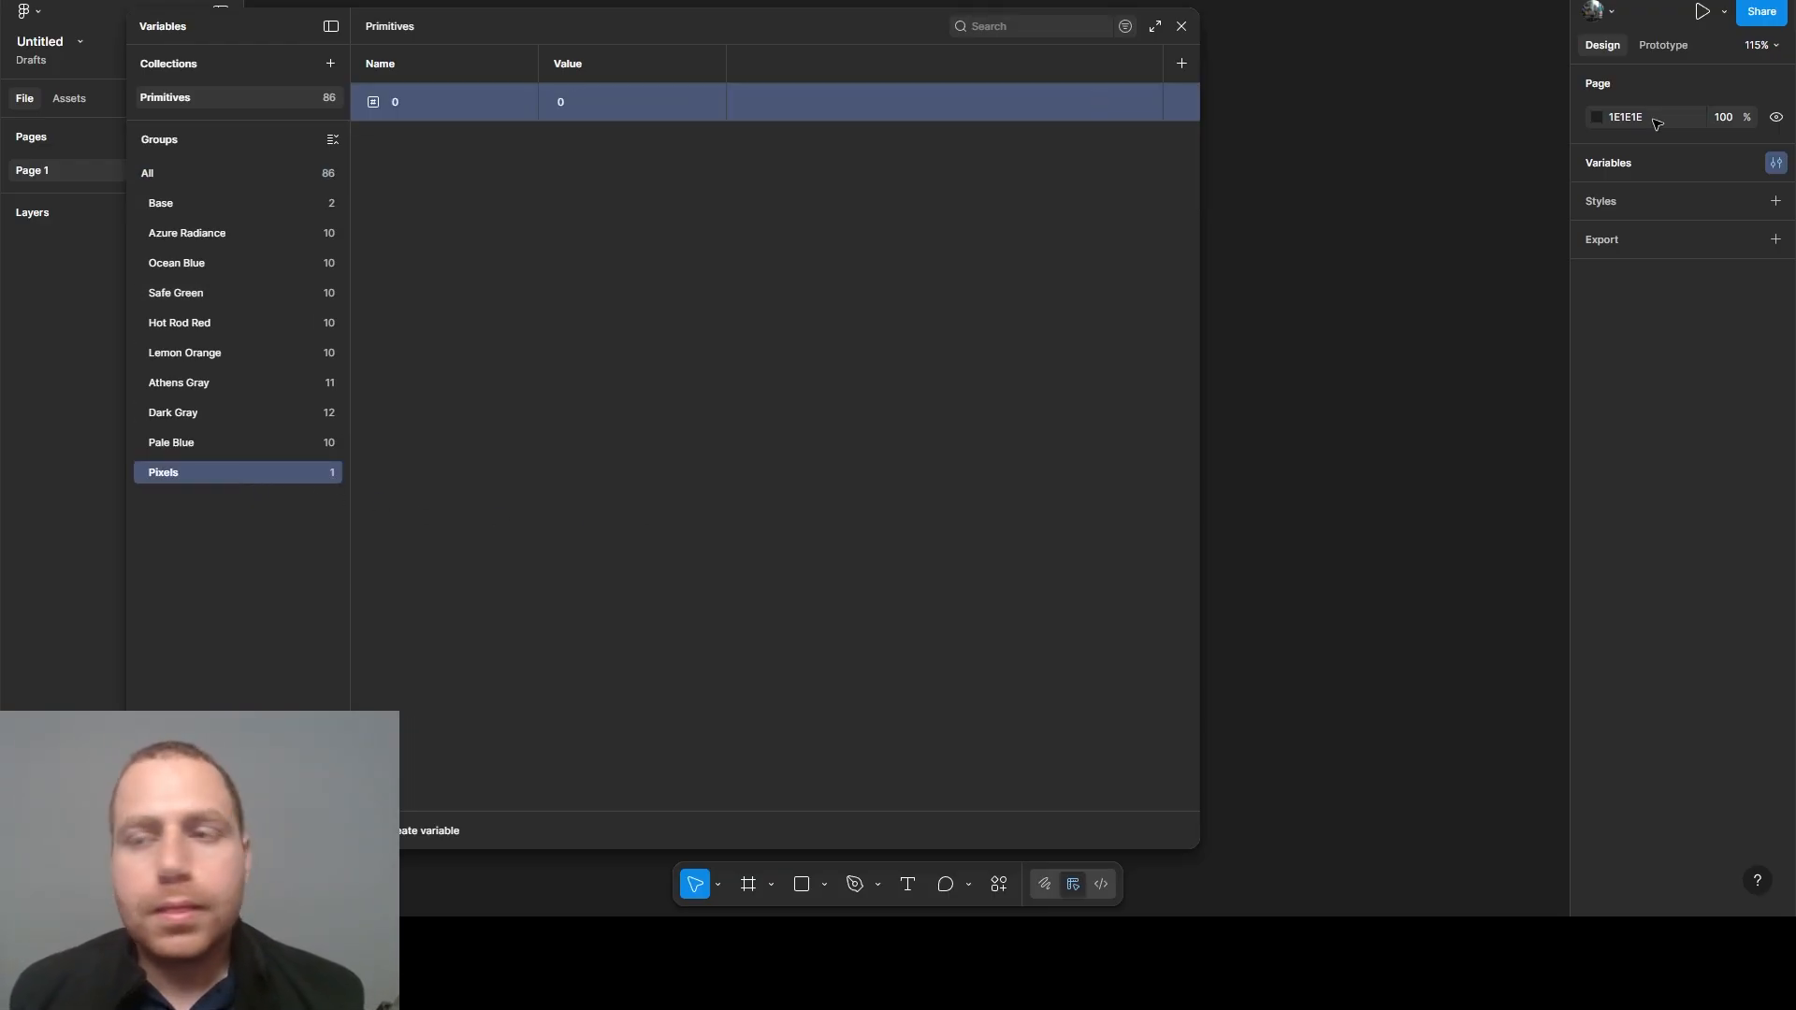
{"action": "left_click", "coordinate": [815, 395]}
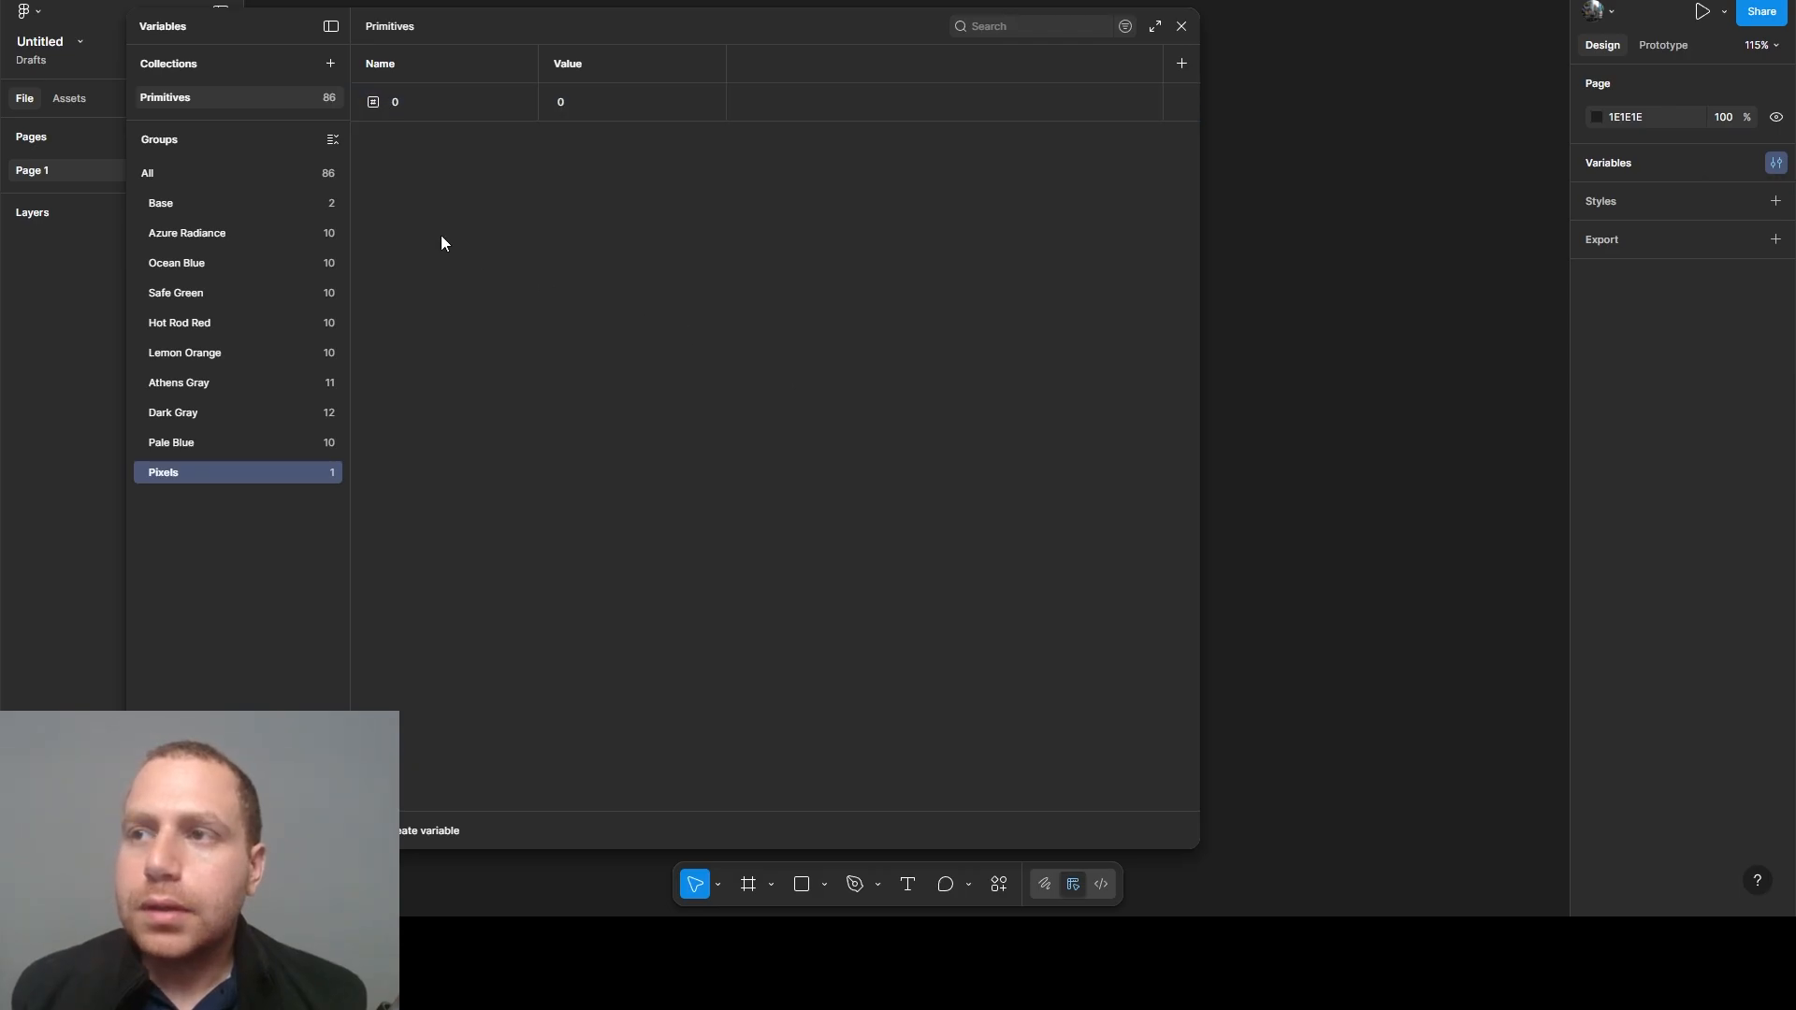
{"action": "left_click", "coordinate": [435, 114]}
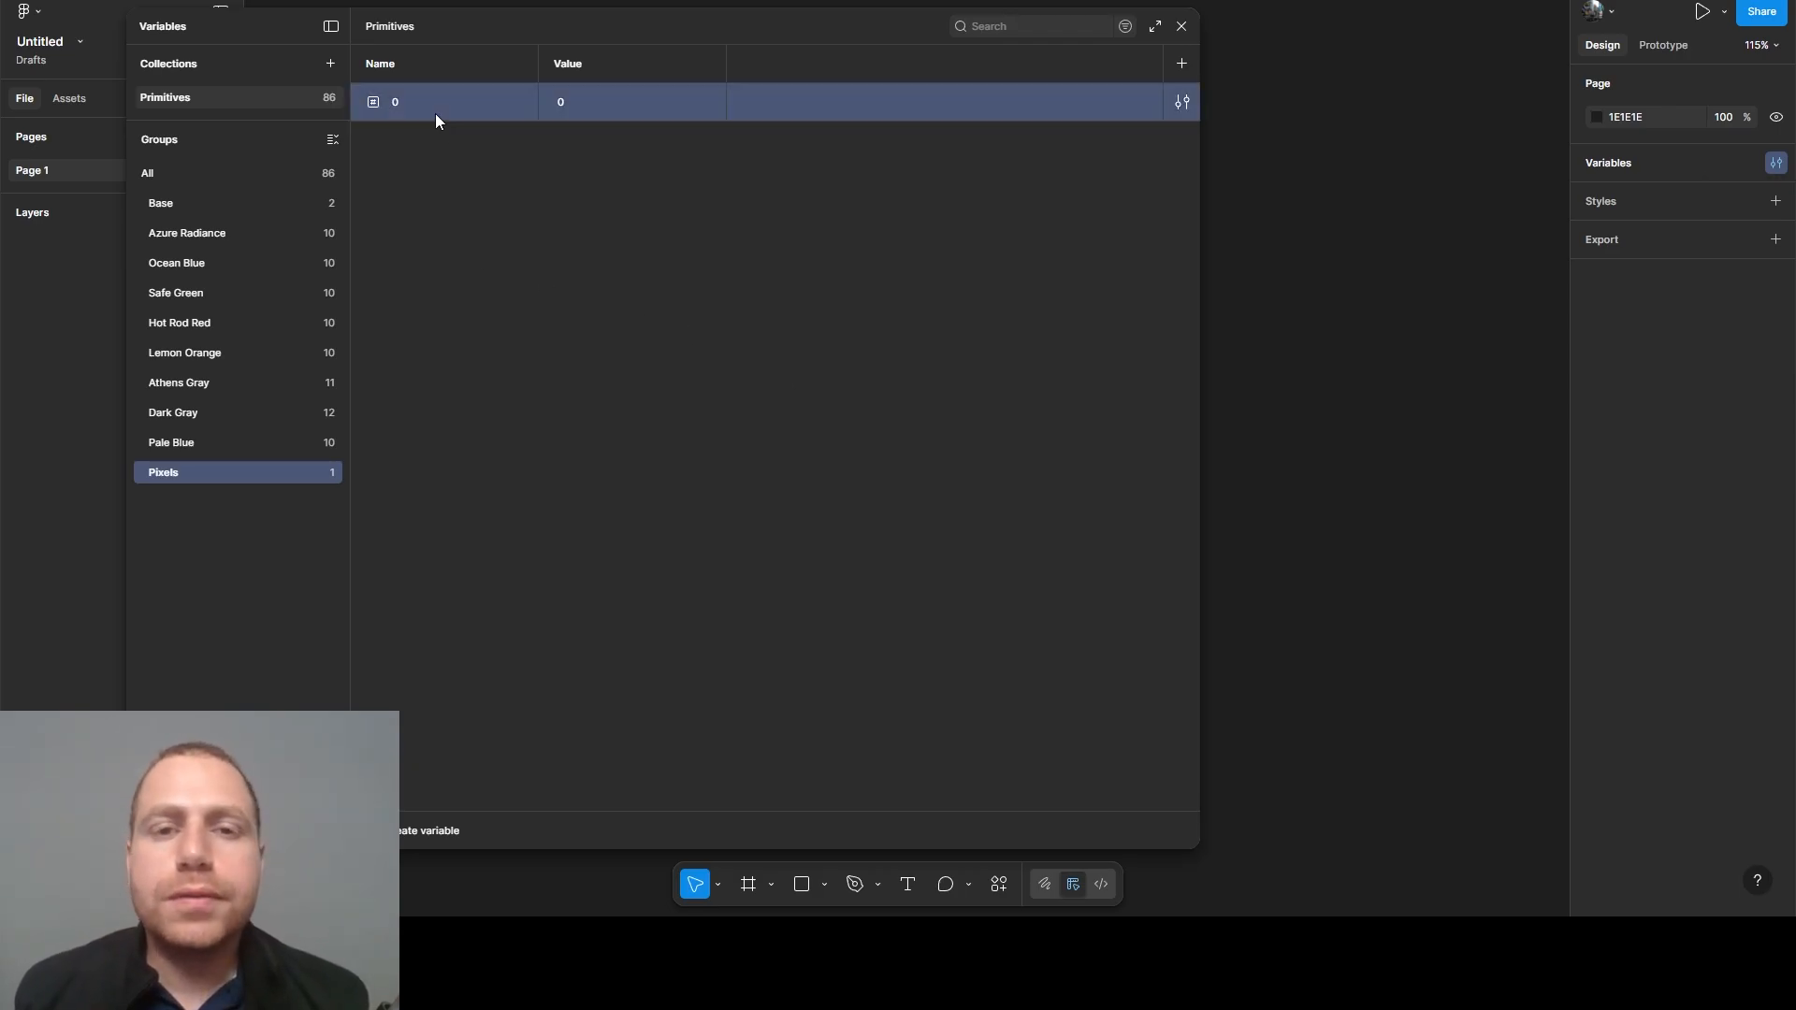
{"action": "key", "text": "ctrl+d"}
{"action": "key", "text": "ctrl+d"}
{"action": "key", "text": "ctrl+d"}
{"action": "key", "text": "ctrl+d"}
{"action": "key", "text": "ctrl+d"}
{"action": "key", "text": "ctrl+d"}
{"action": "key", "text": "ctrl+d"}
{"action": "key", "text": "ctrl+d"}
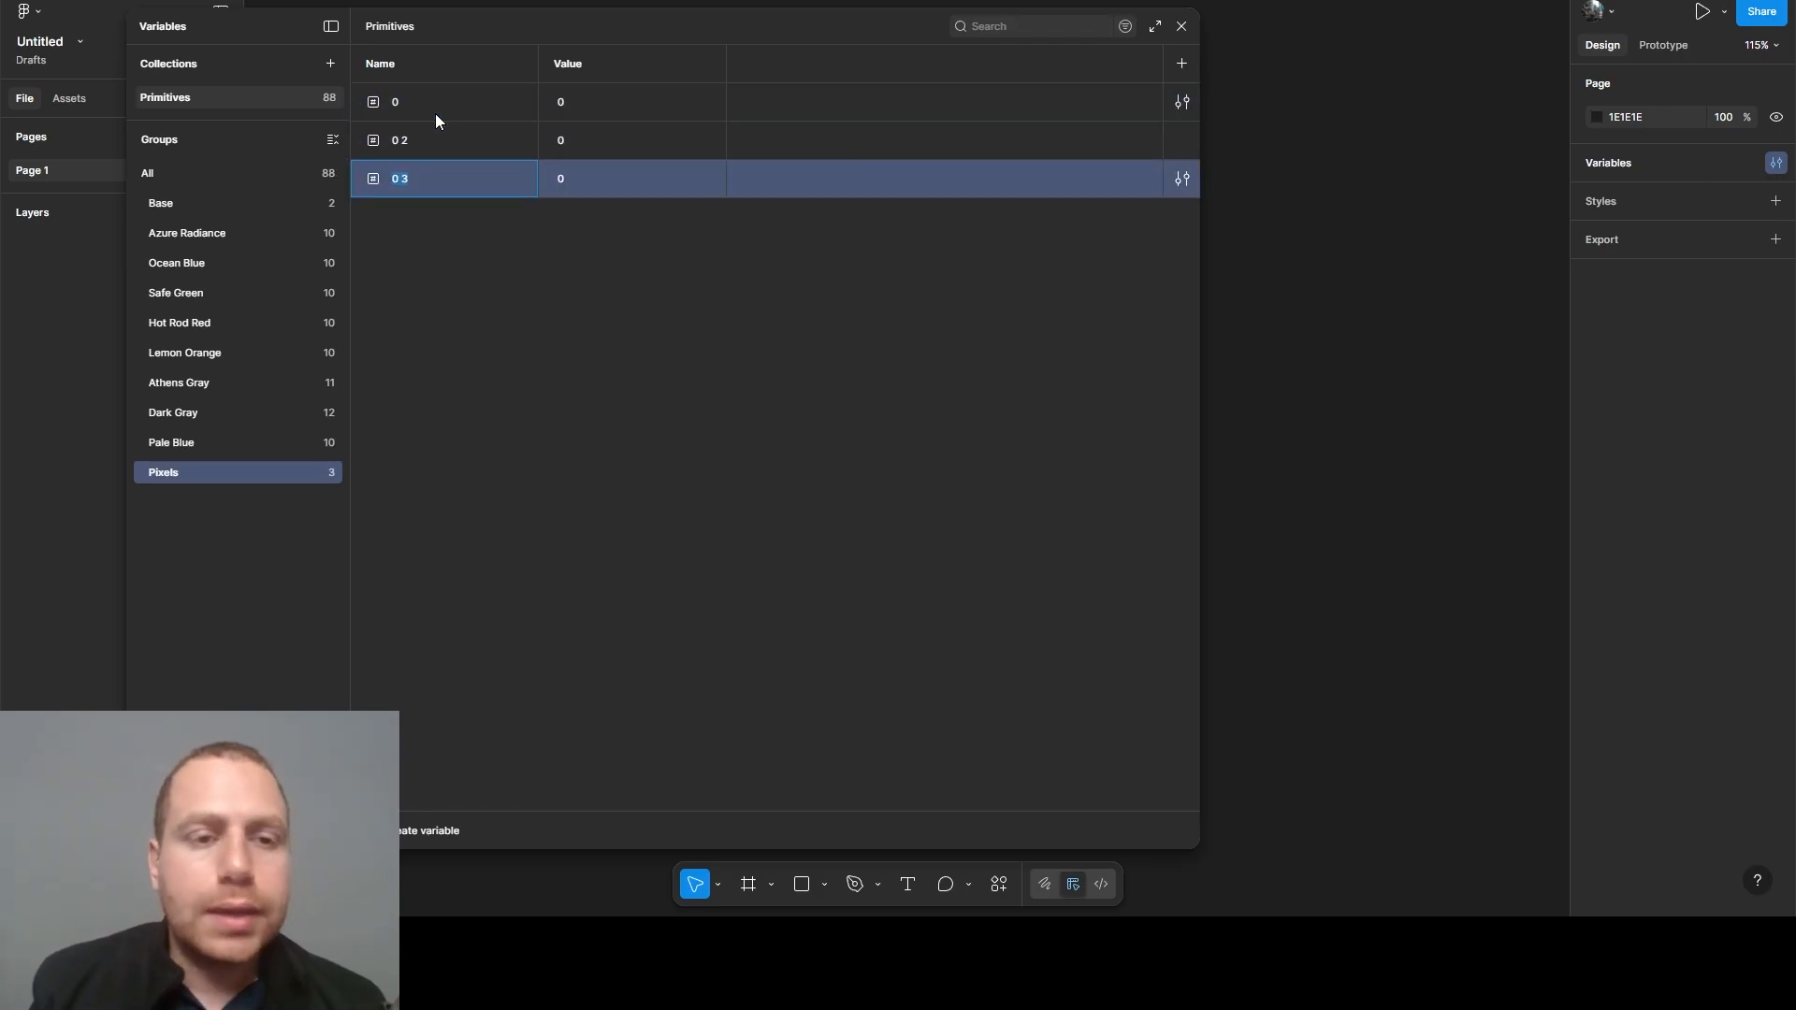
{"action": "key", "text": "ctrl+d"}
{"action": "key", "text": "ctrl+d"}
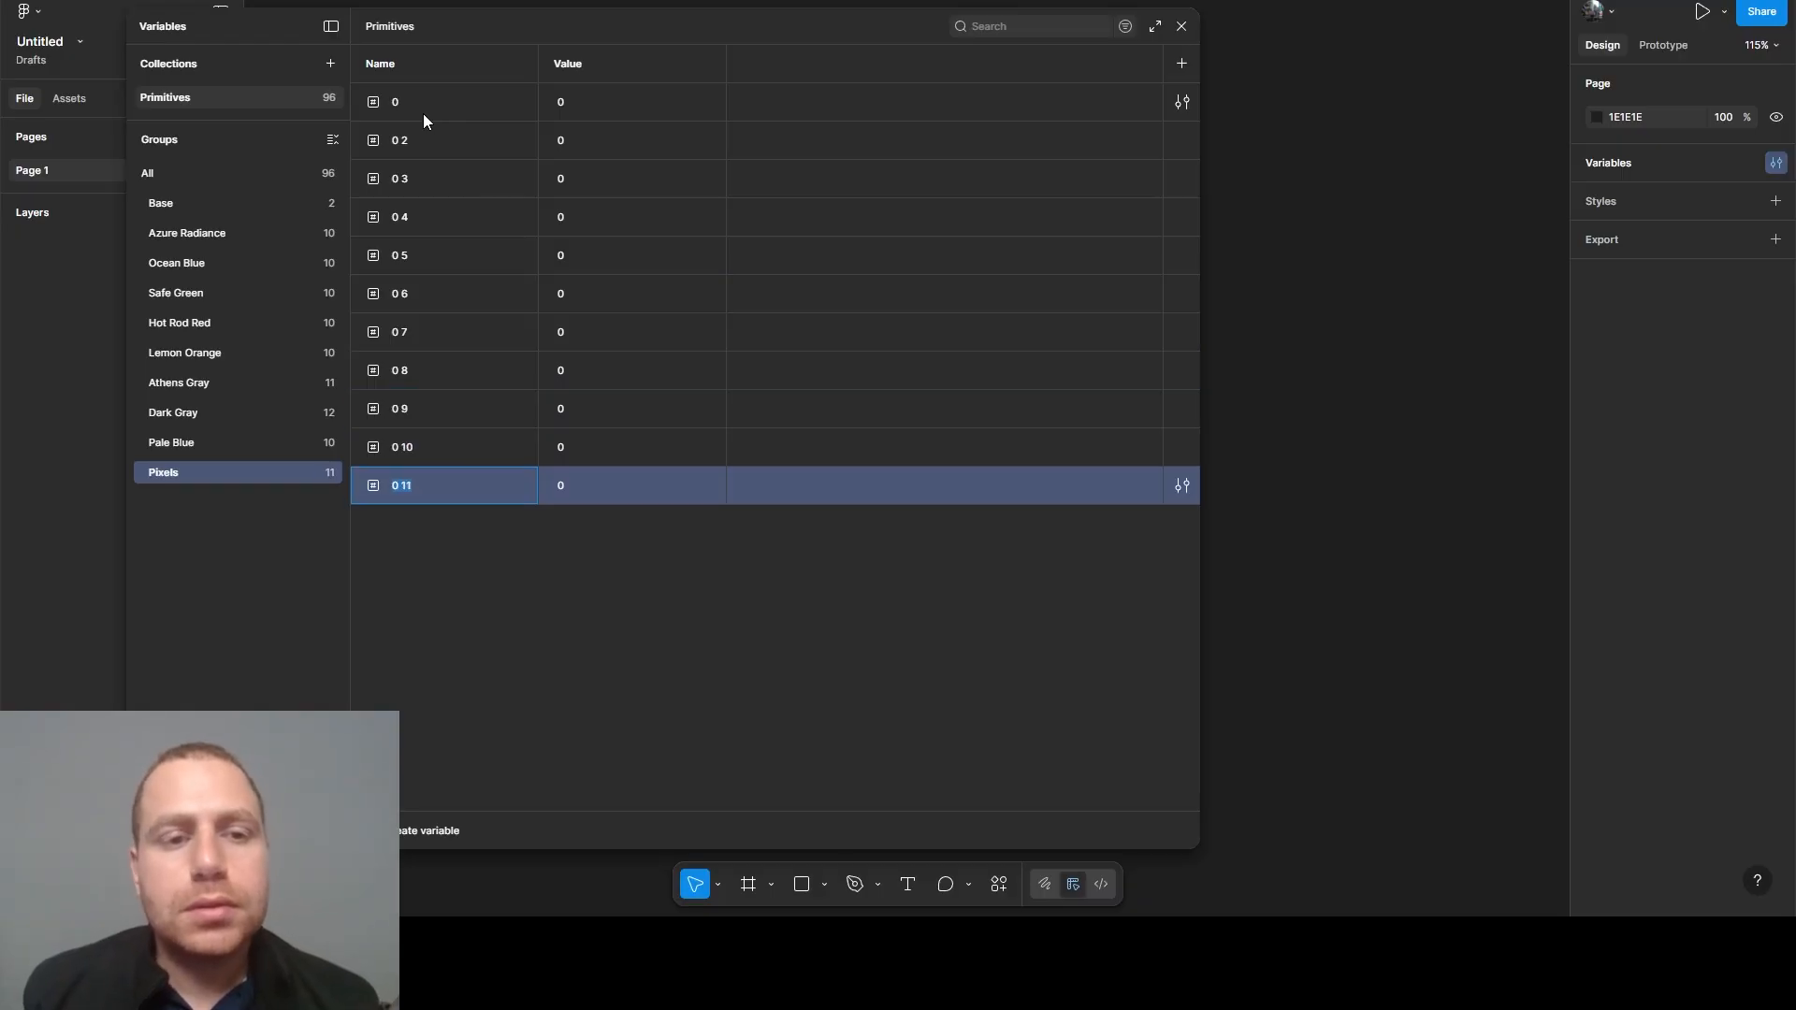
- Rename the first four copies in the Pixels group as 2, 4, 8 and 12
{"action": "double_click", "coordinate": [410, 140]}
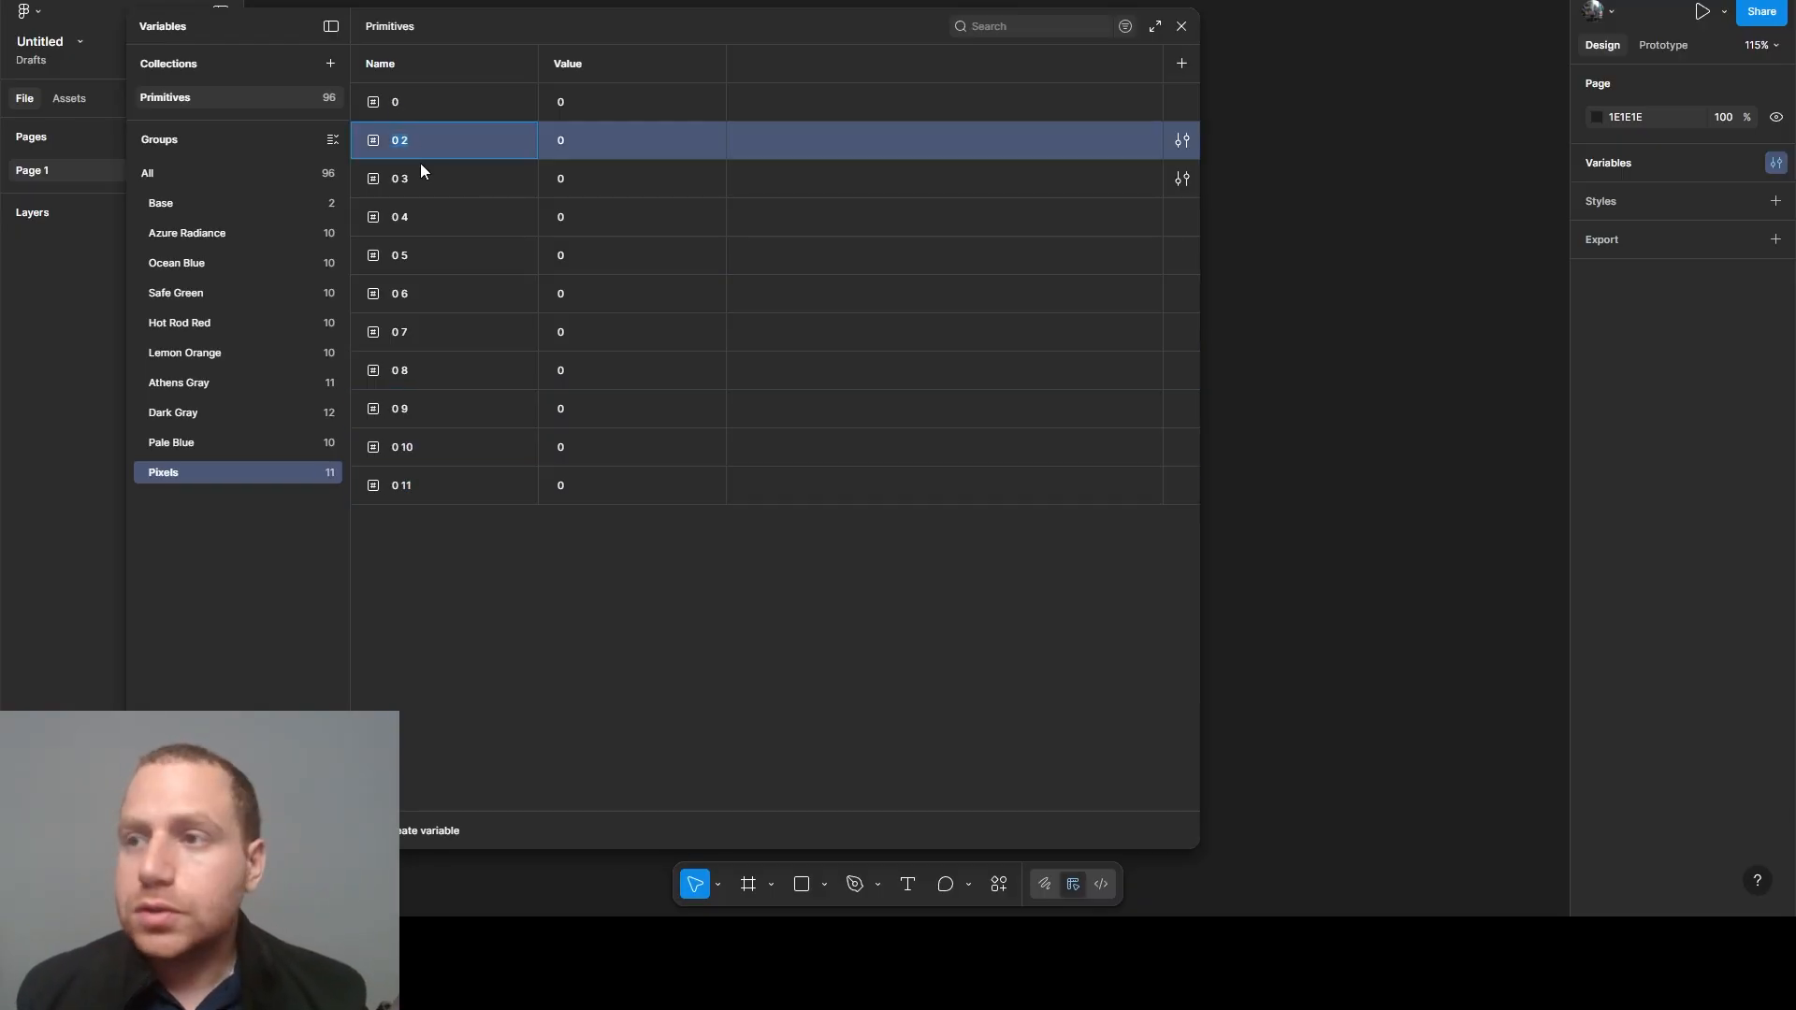
{"action": "type", "text": "2"}
{"action": "double_click", "coordinate": [402, 180]}
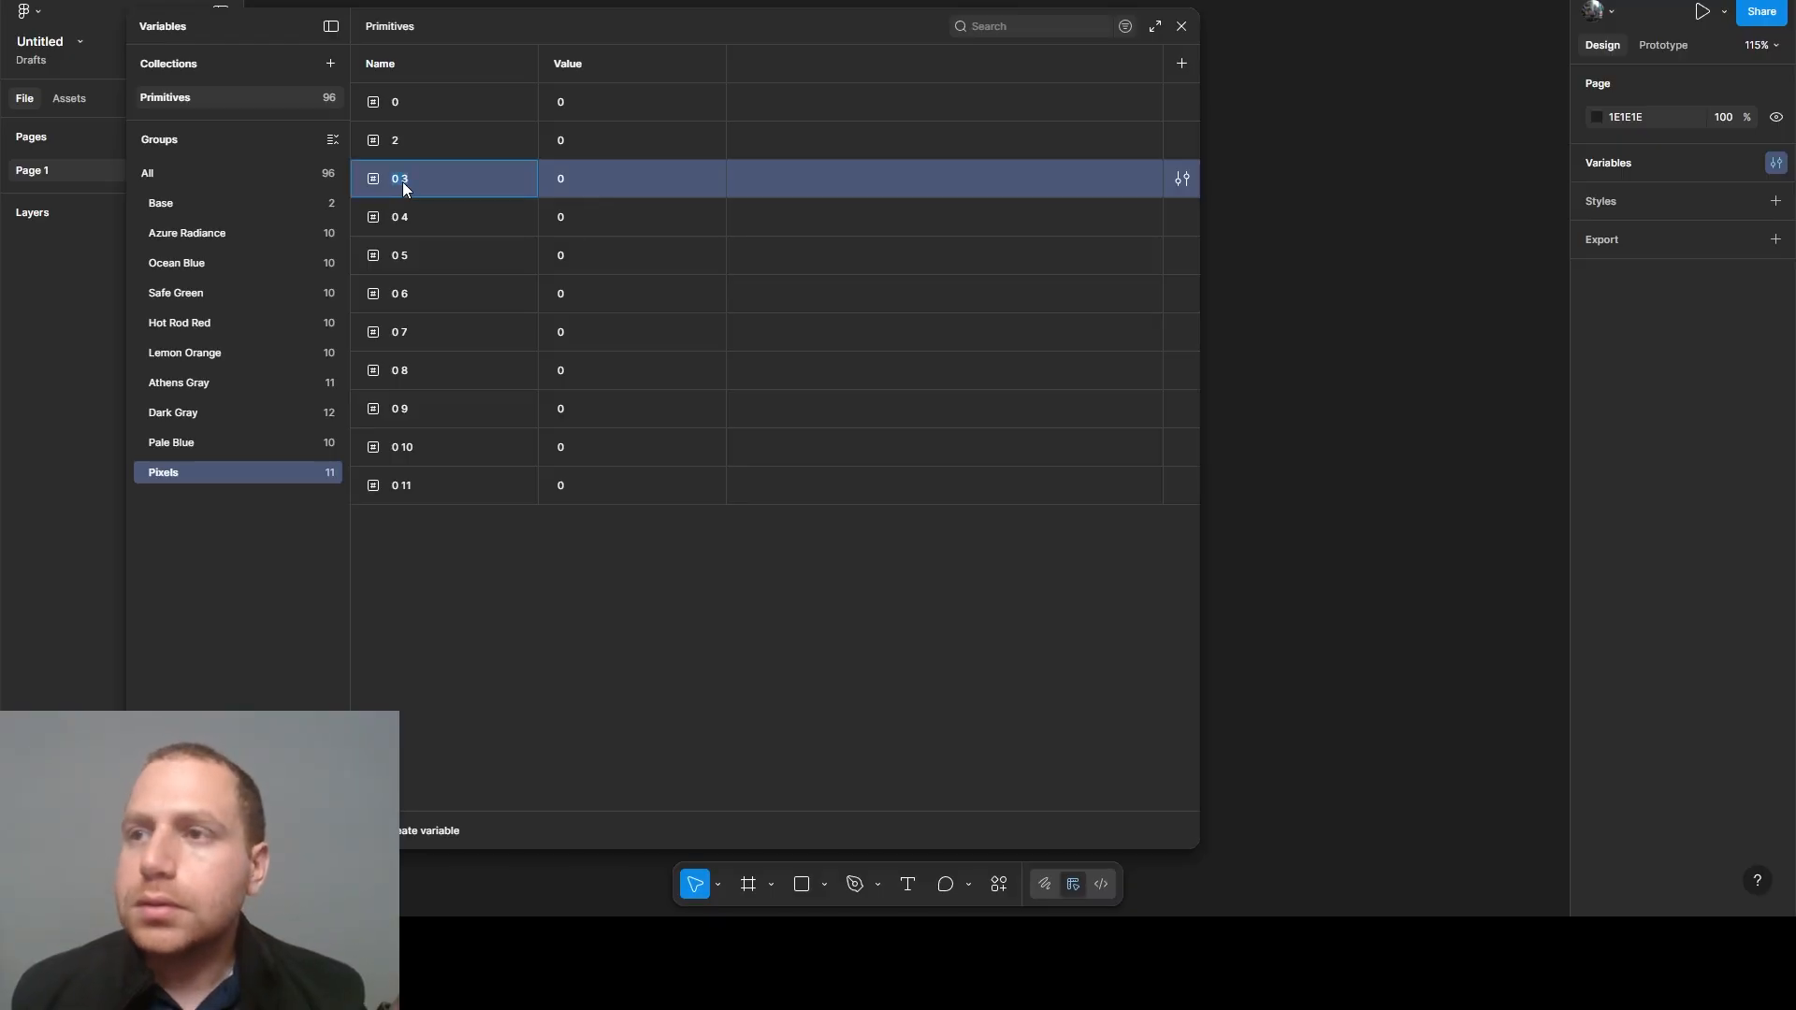
{"action": "key", "text": "Return"}
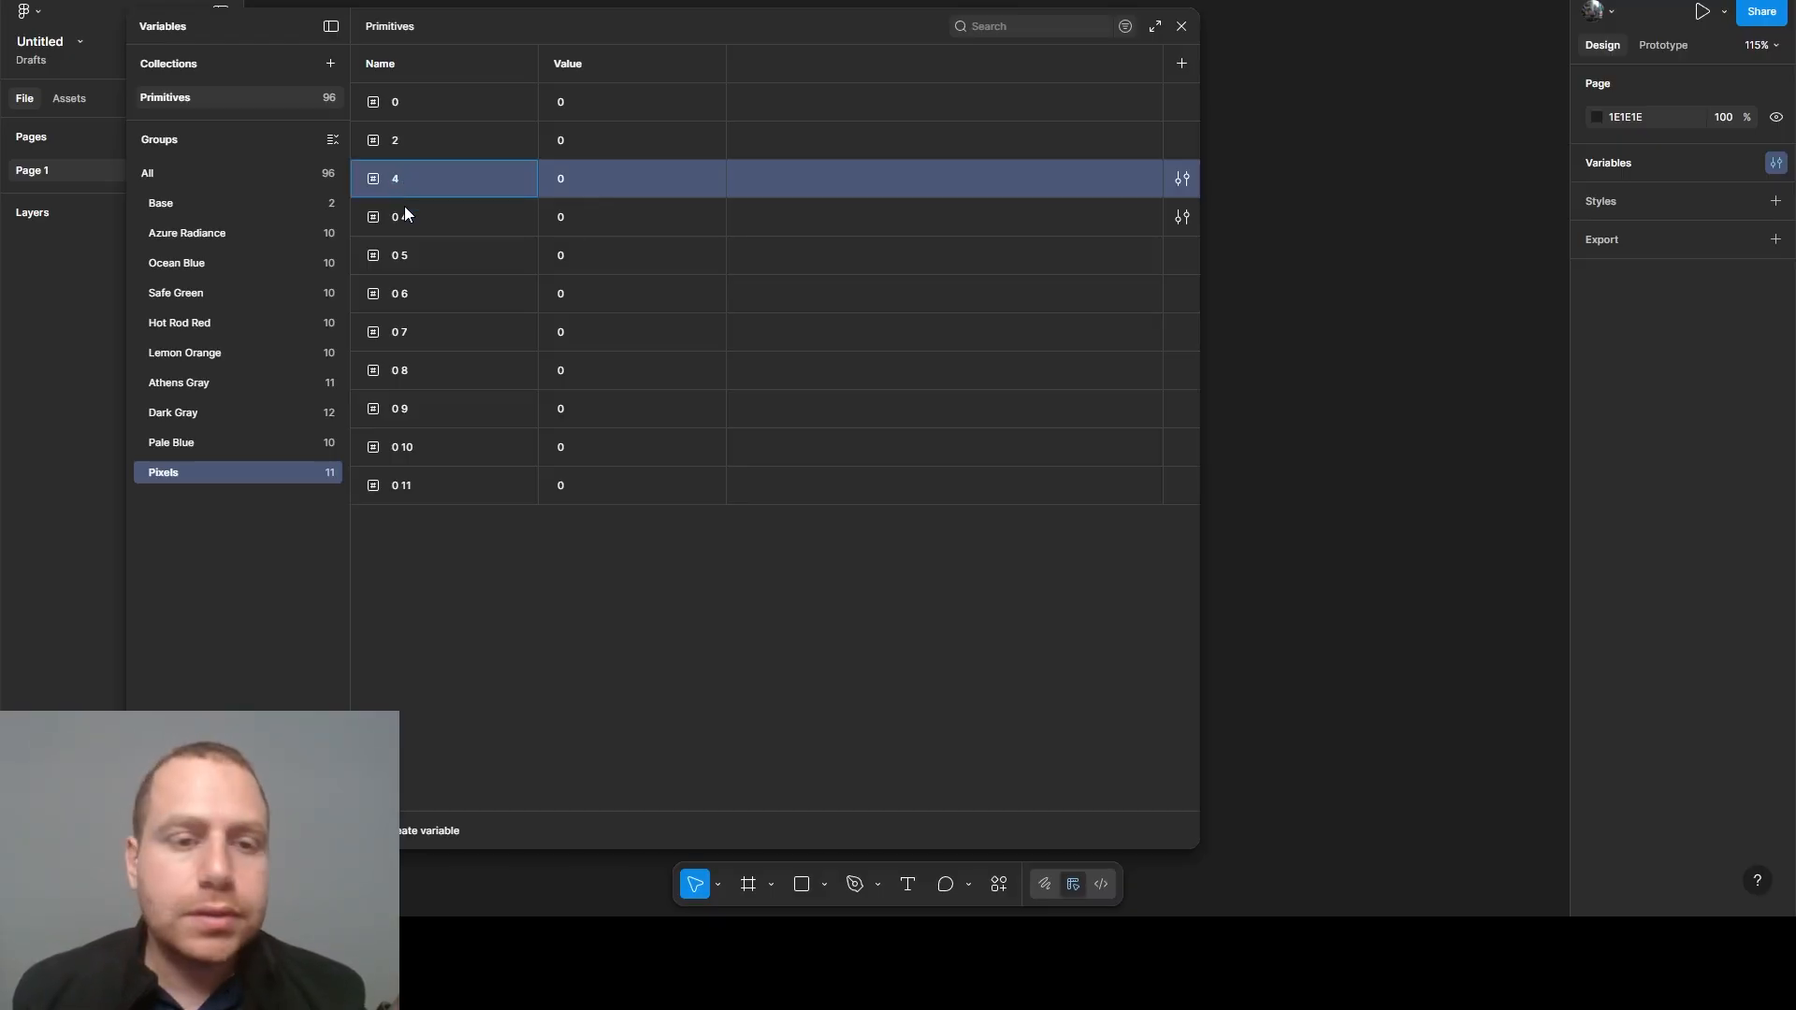
{"action": "double_click", "coordinate": [407, 217]}
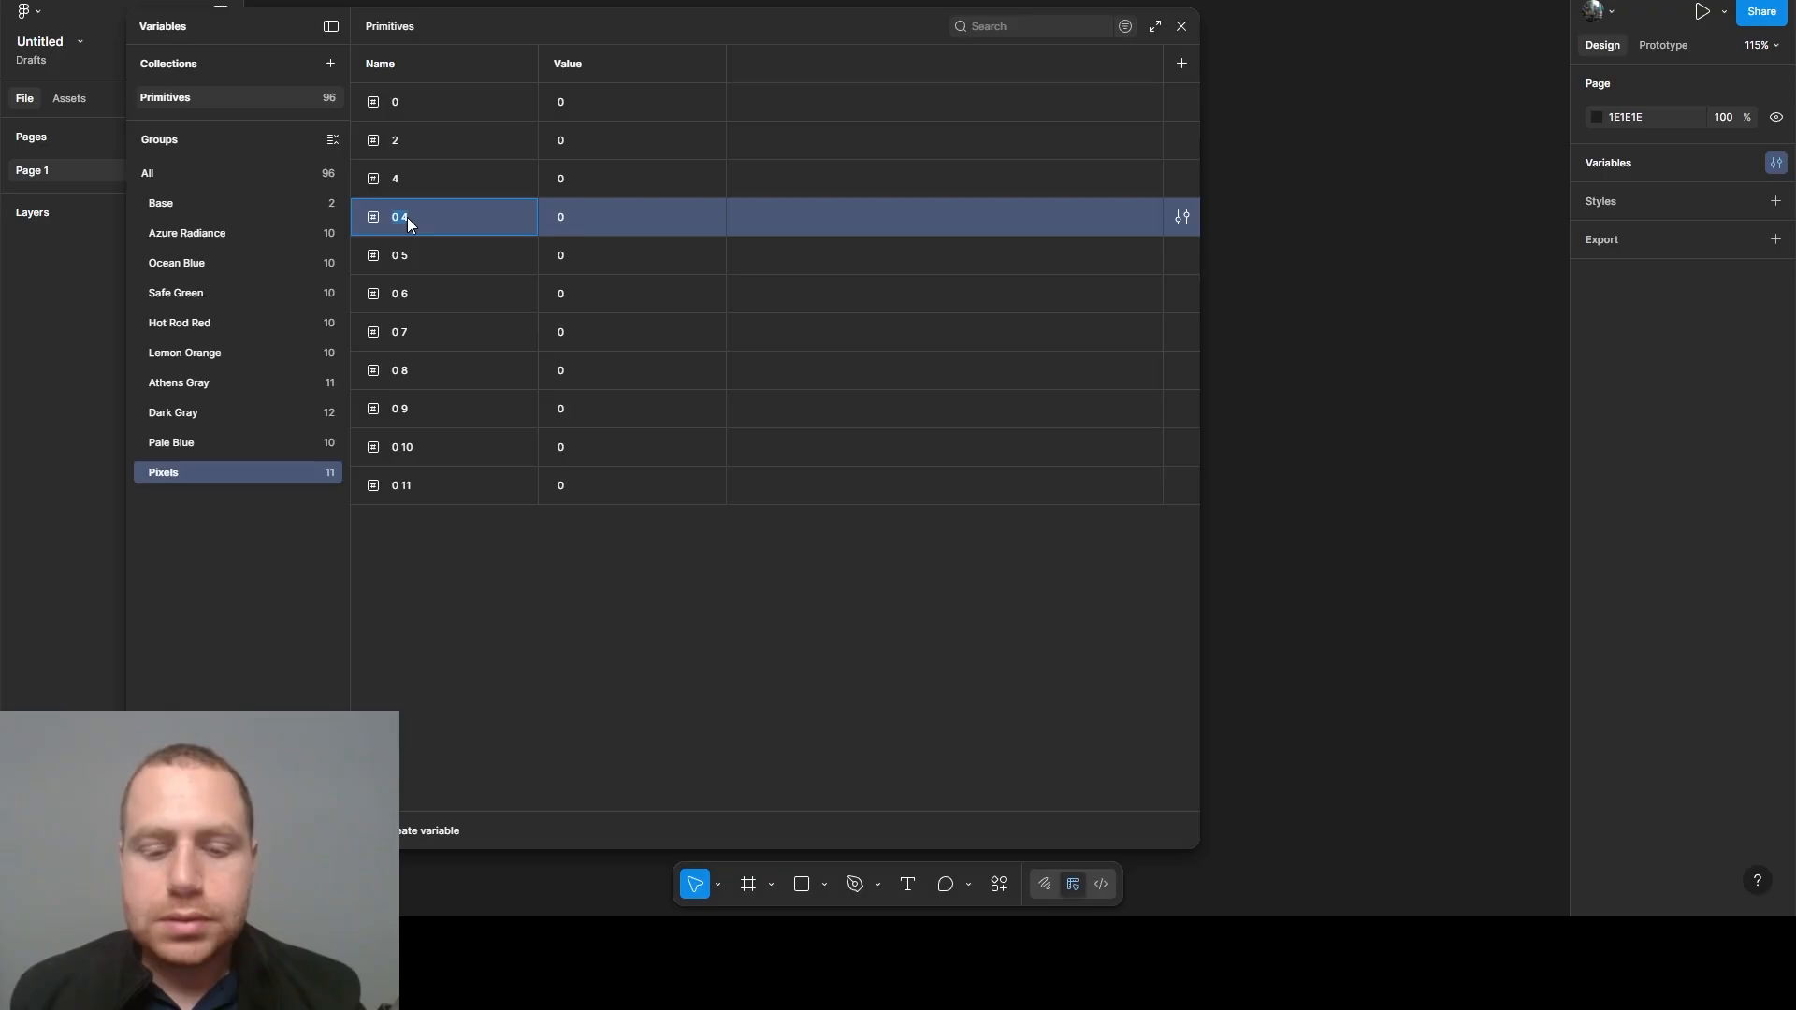
{"action": "type", "text": "8"}
{"action": "double_click", "coordinate": [408, 256]}
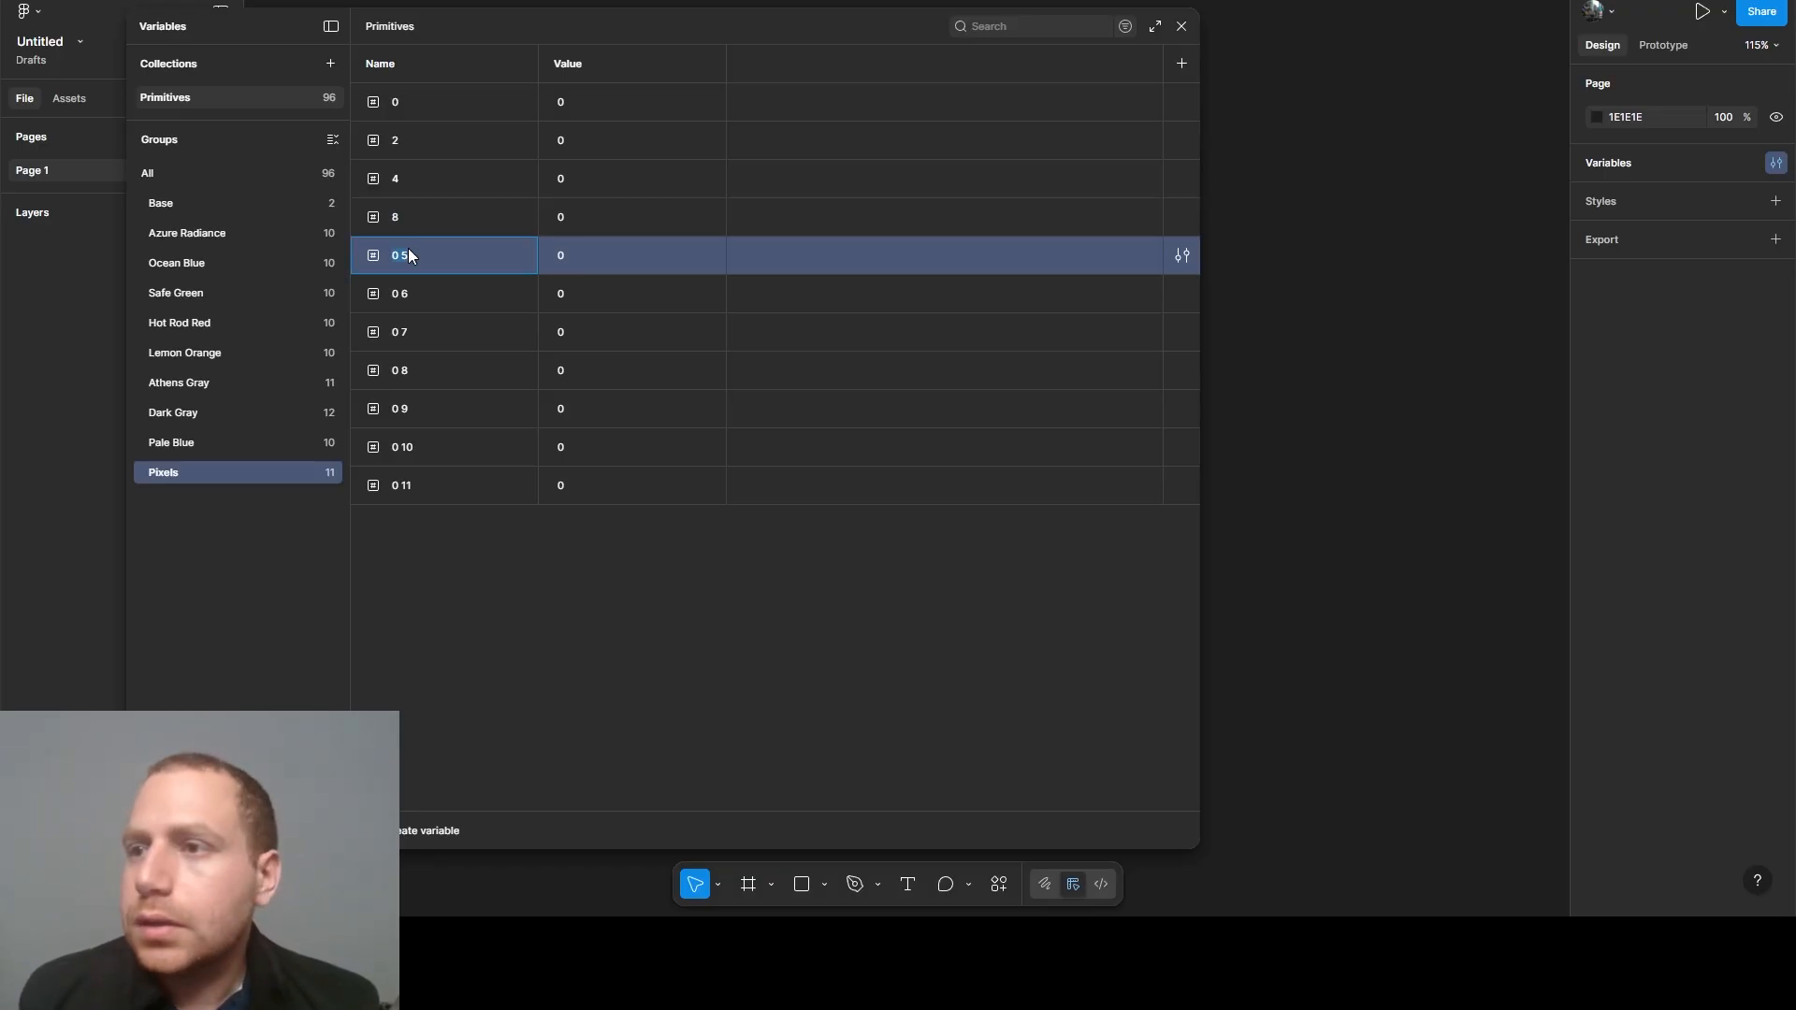
{"action": "type", "text": "12"}
- Rename the following three copies in the Pixels group as 14, 16 and 18
{"action": "double_click", "coordinate": [409, 293]}
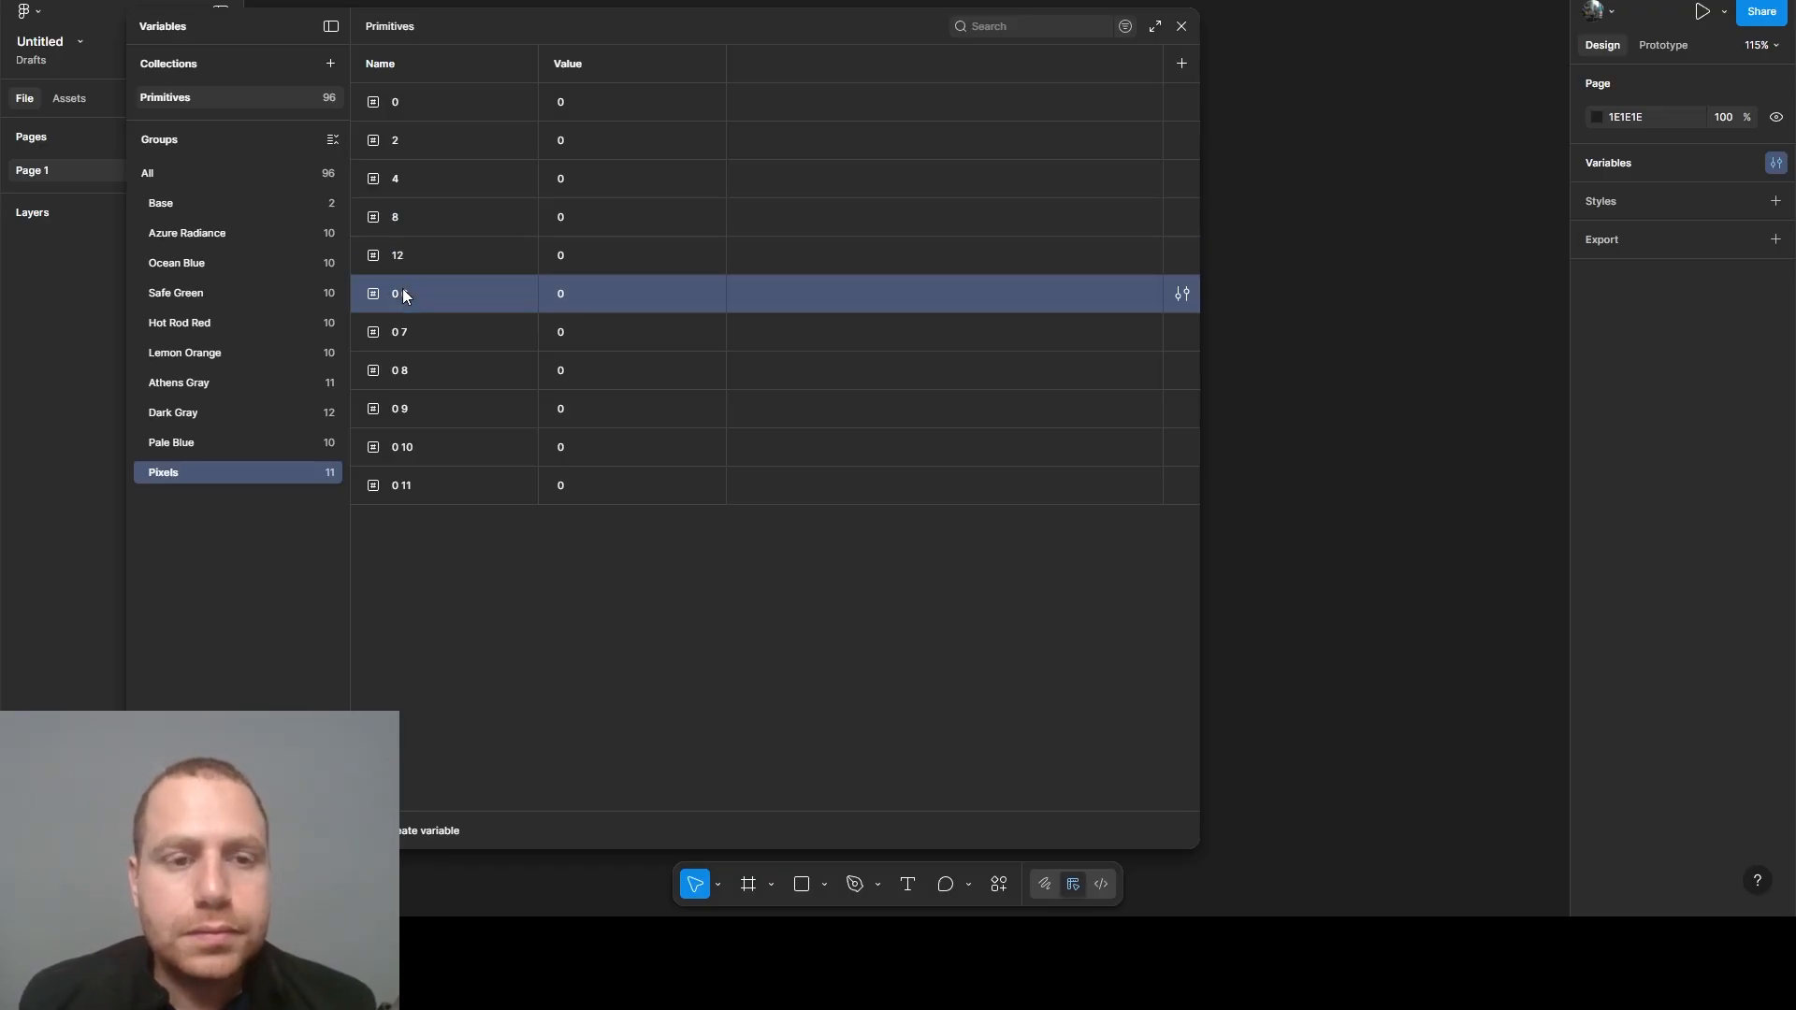
{"action": "type", "text": "14"}
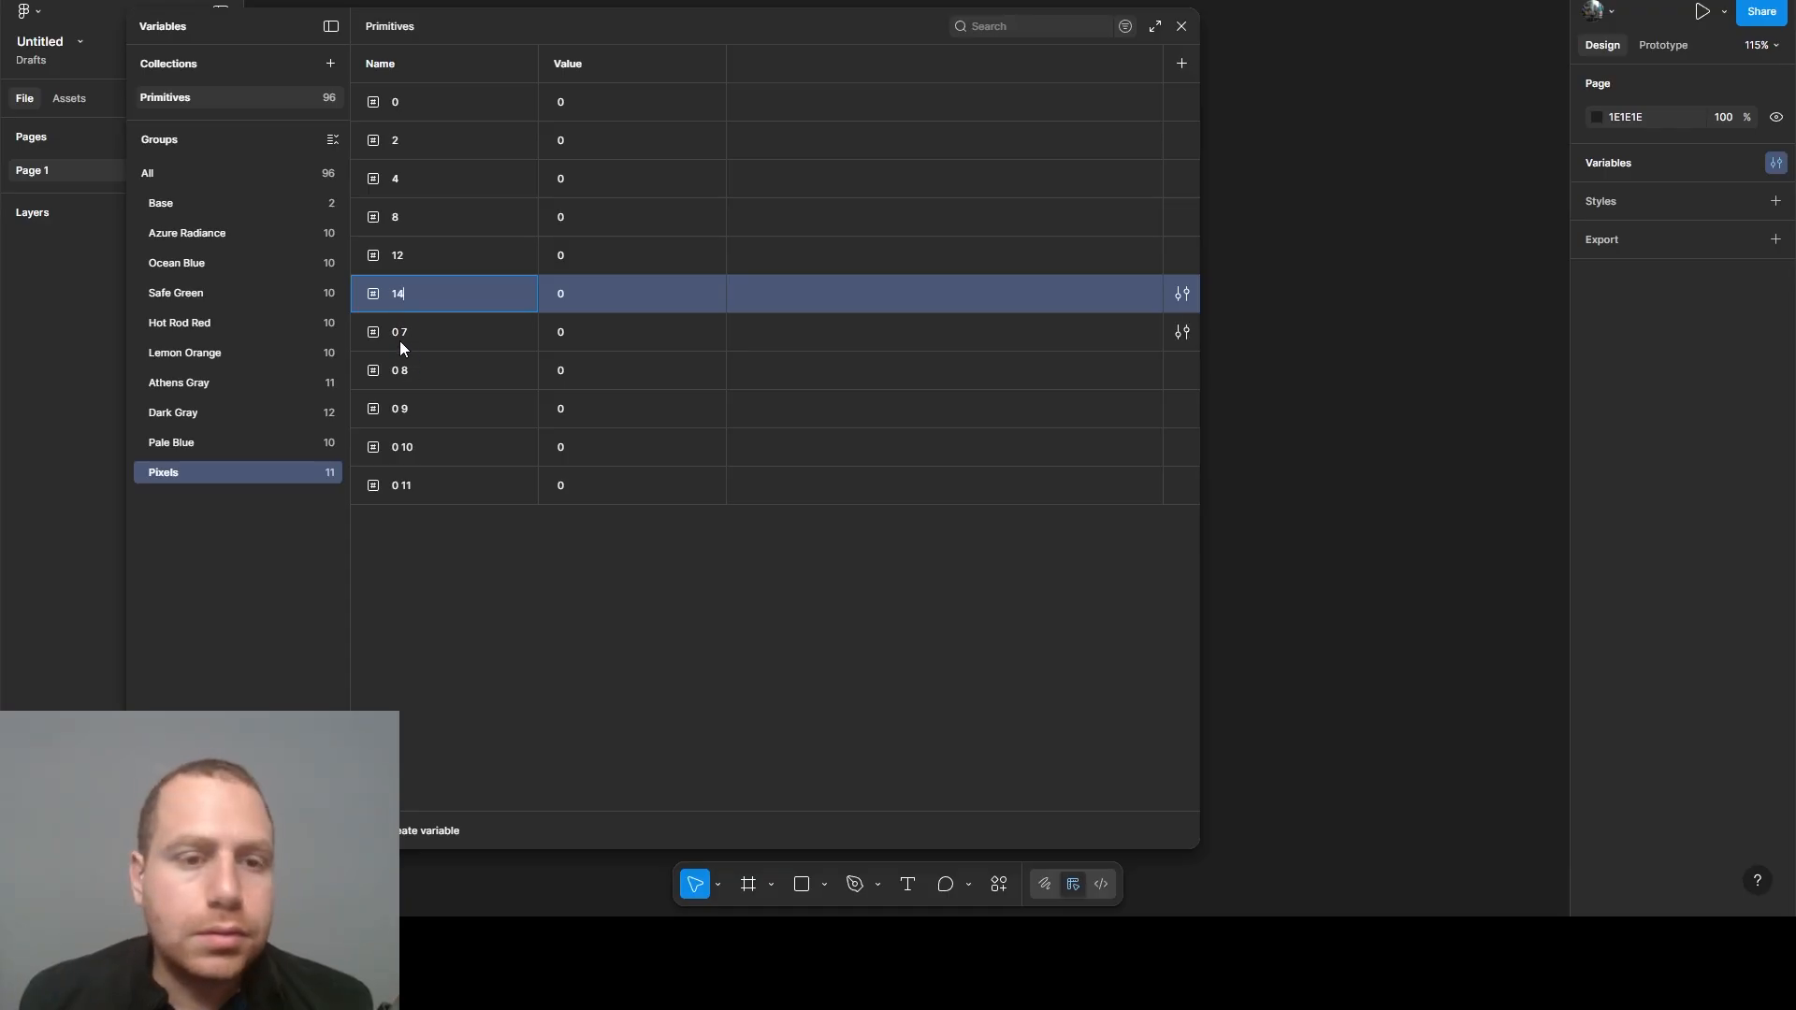
{"action": "double_click", "coordinate": [398, 338]}
{"action": "type", "text": "16"}
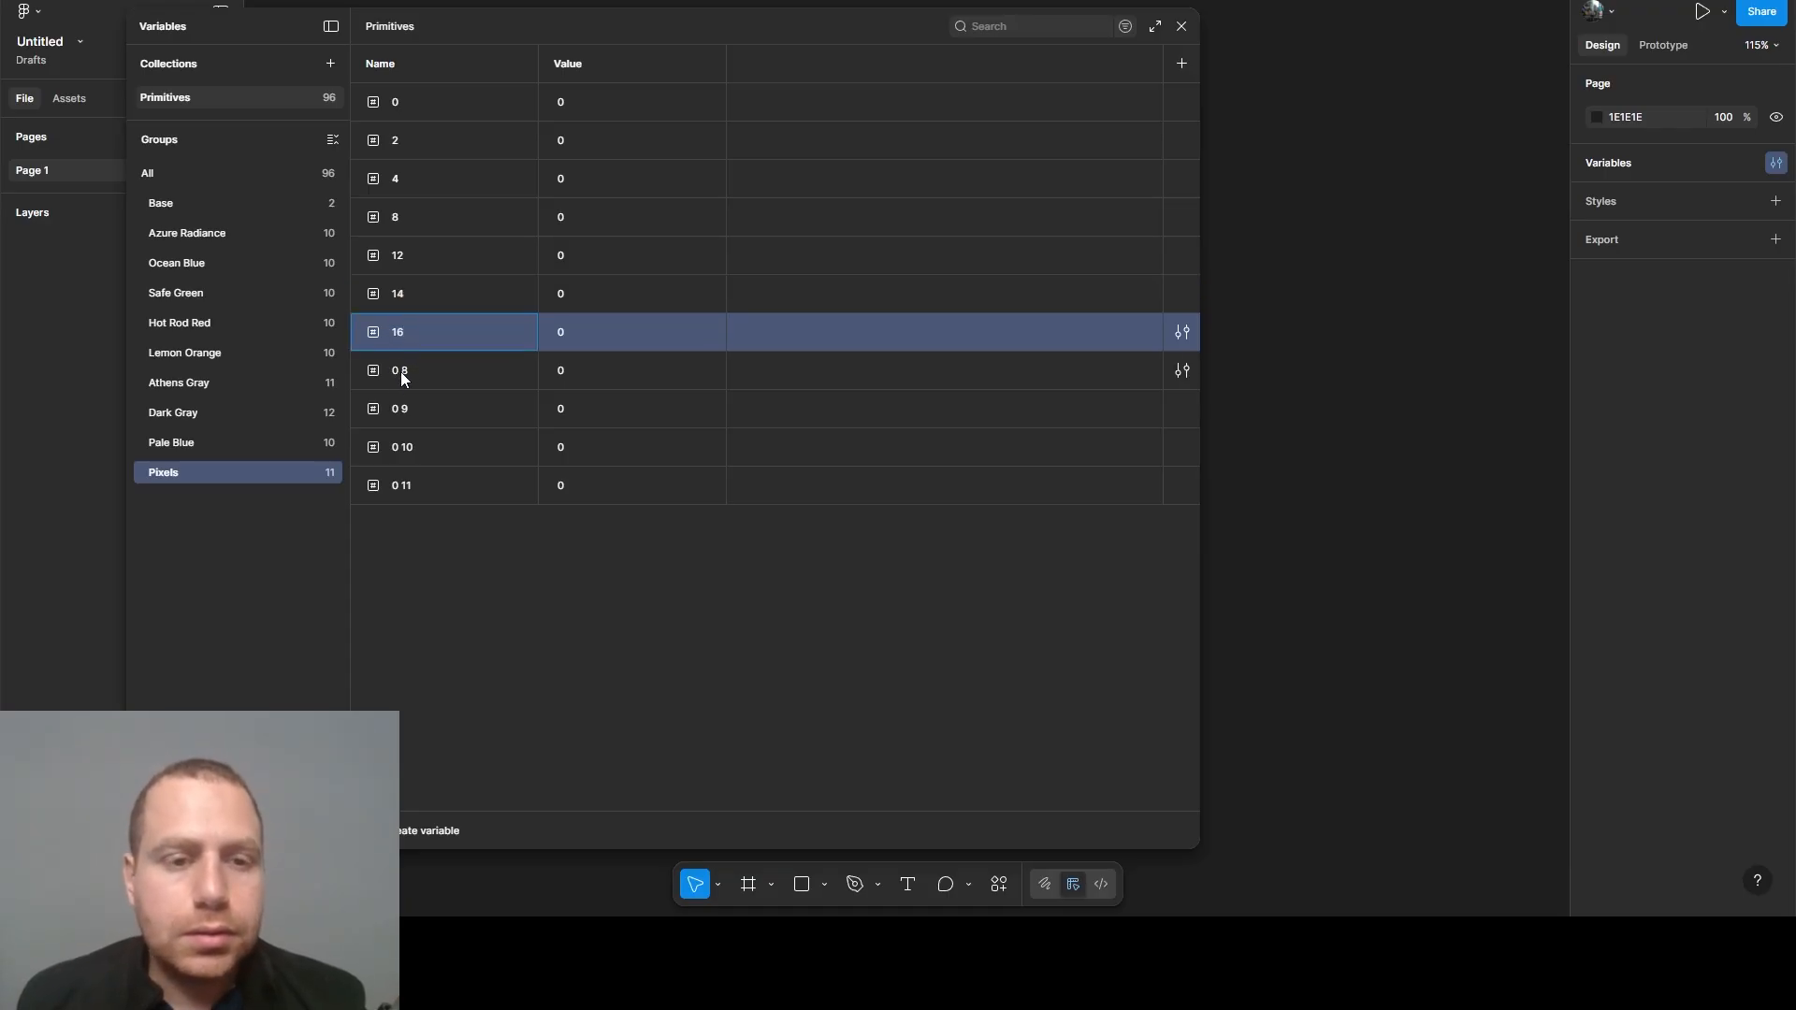
{"action": "double_click", "coordinate": [400, 371]}
{"action": "type", "text": "18"}
{"action": "key", "text": "Return"}
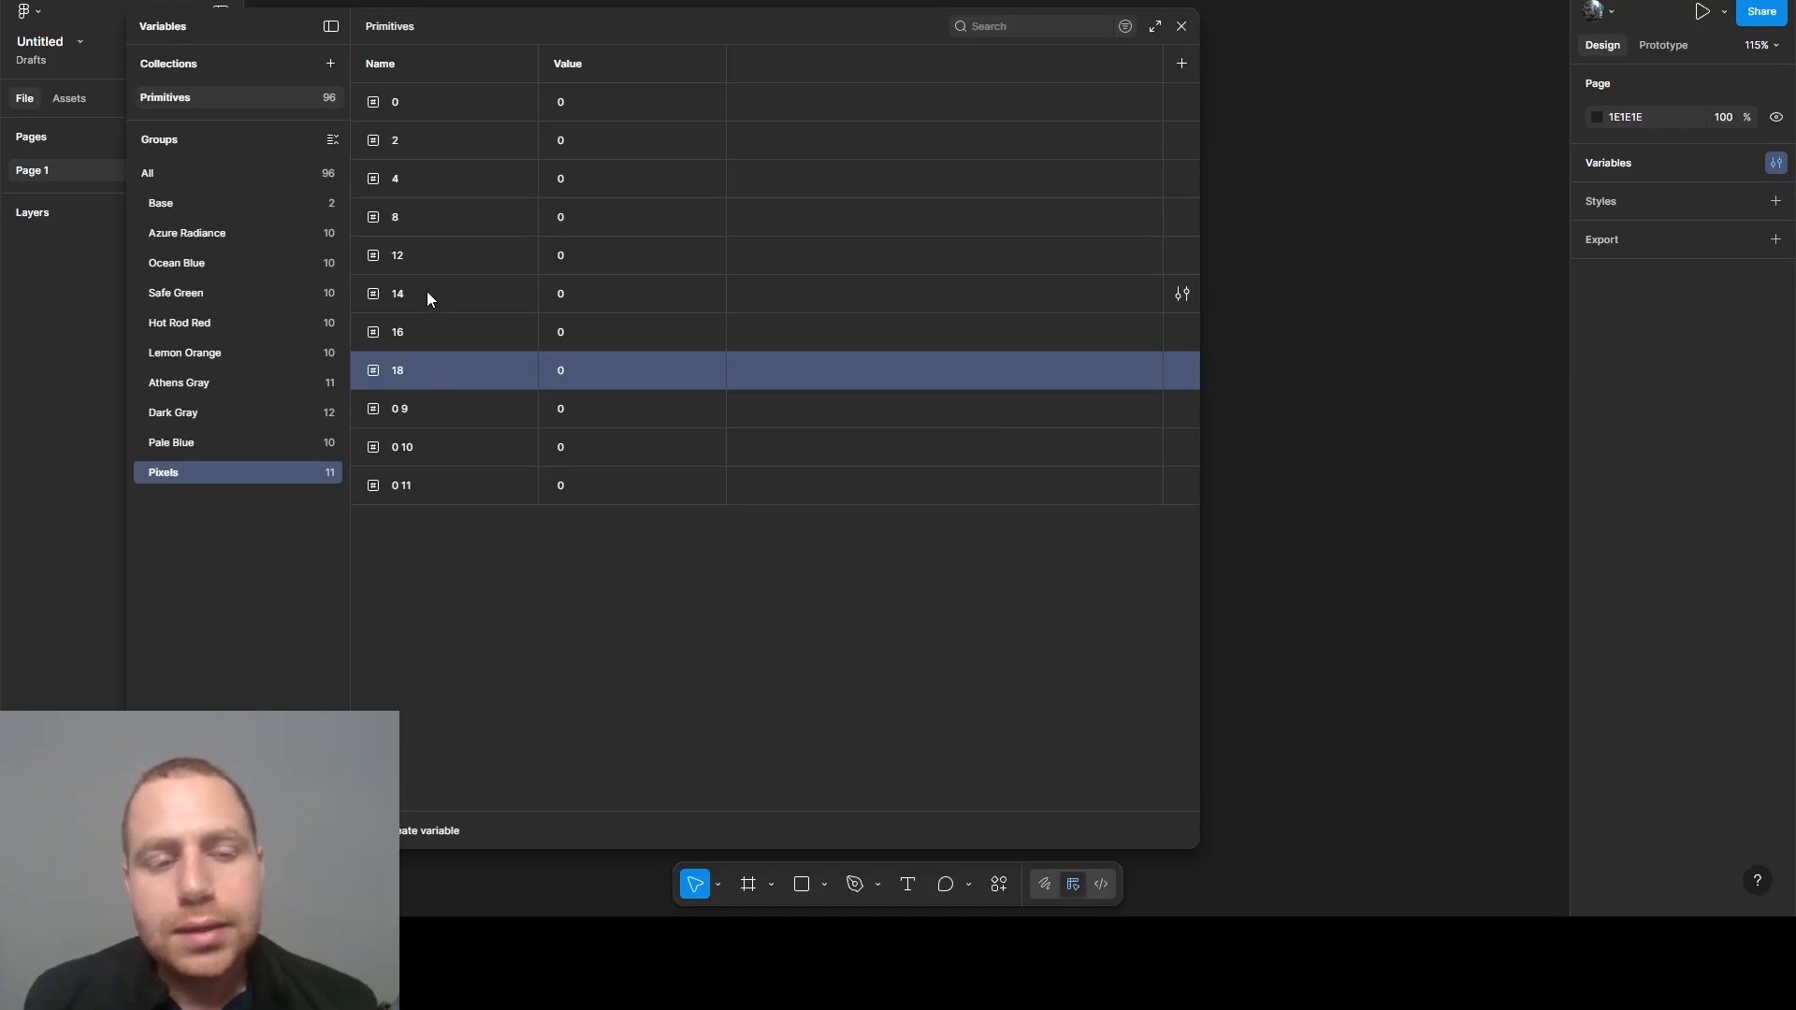
{"action": "left_click", "coordinate": [424, 338]}
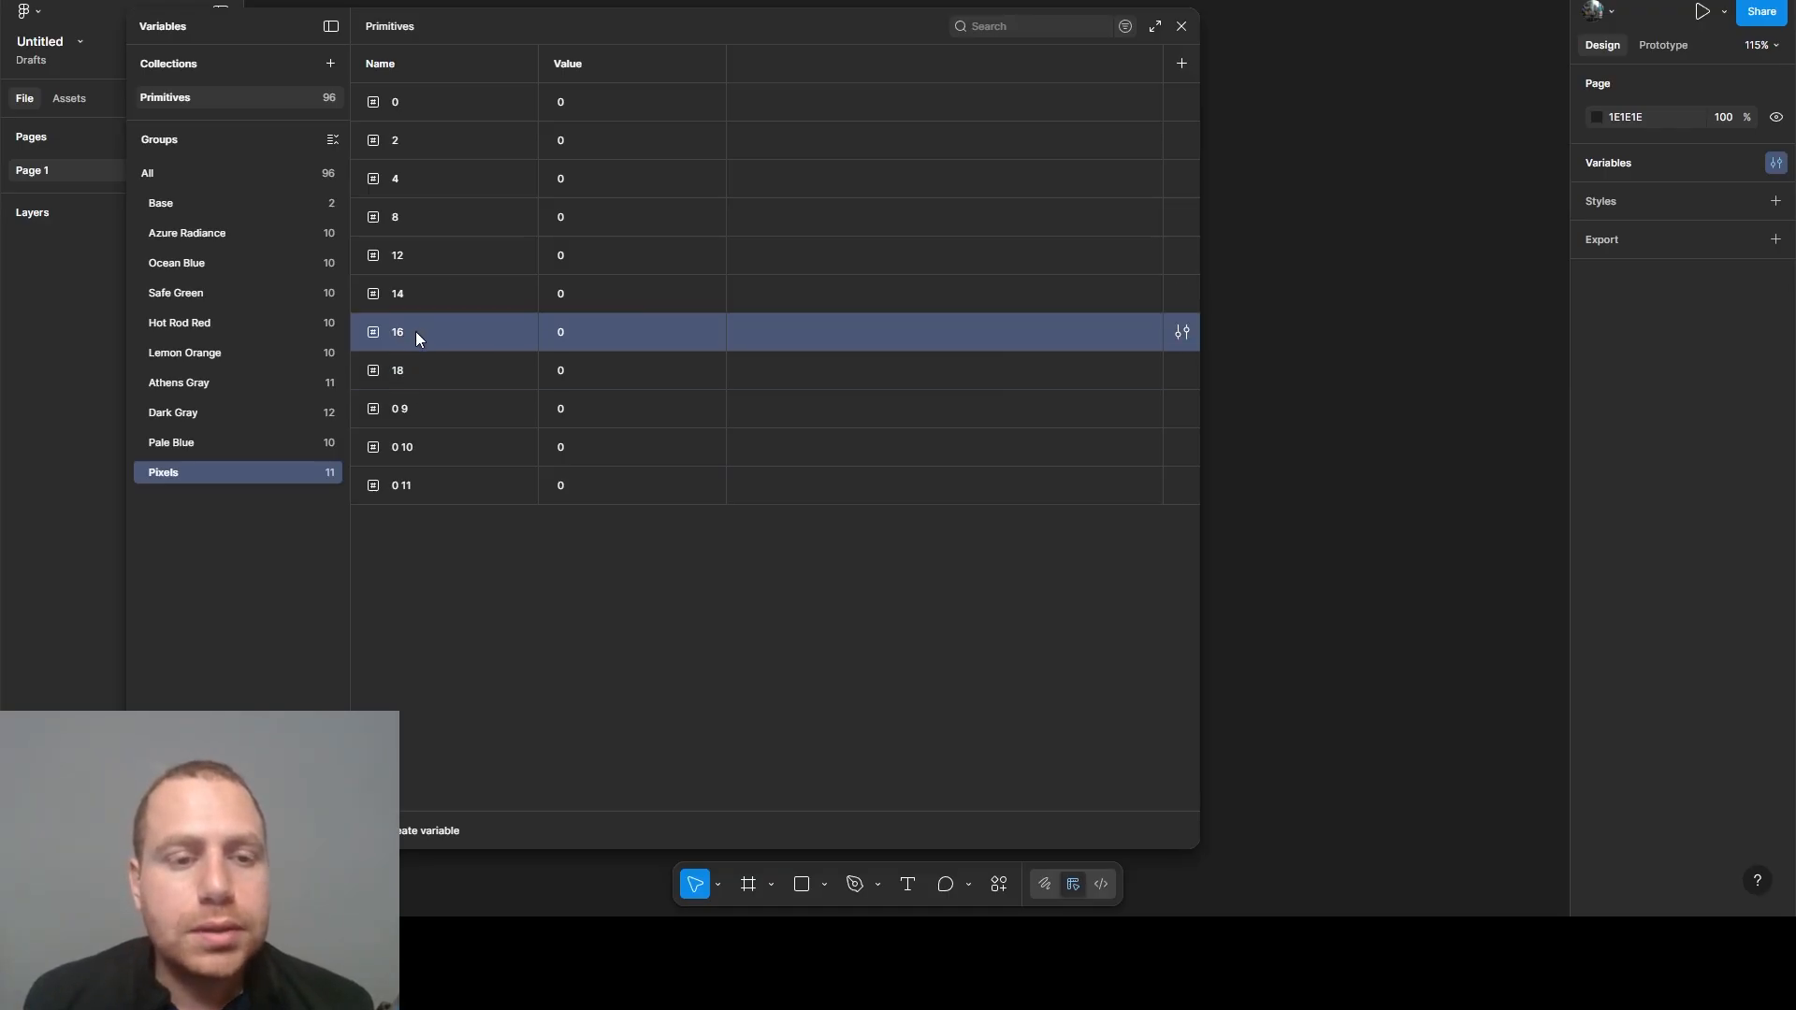
{"action": "left_click", "coordinate": [417, 374]}
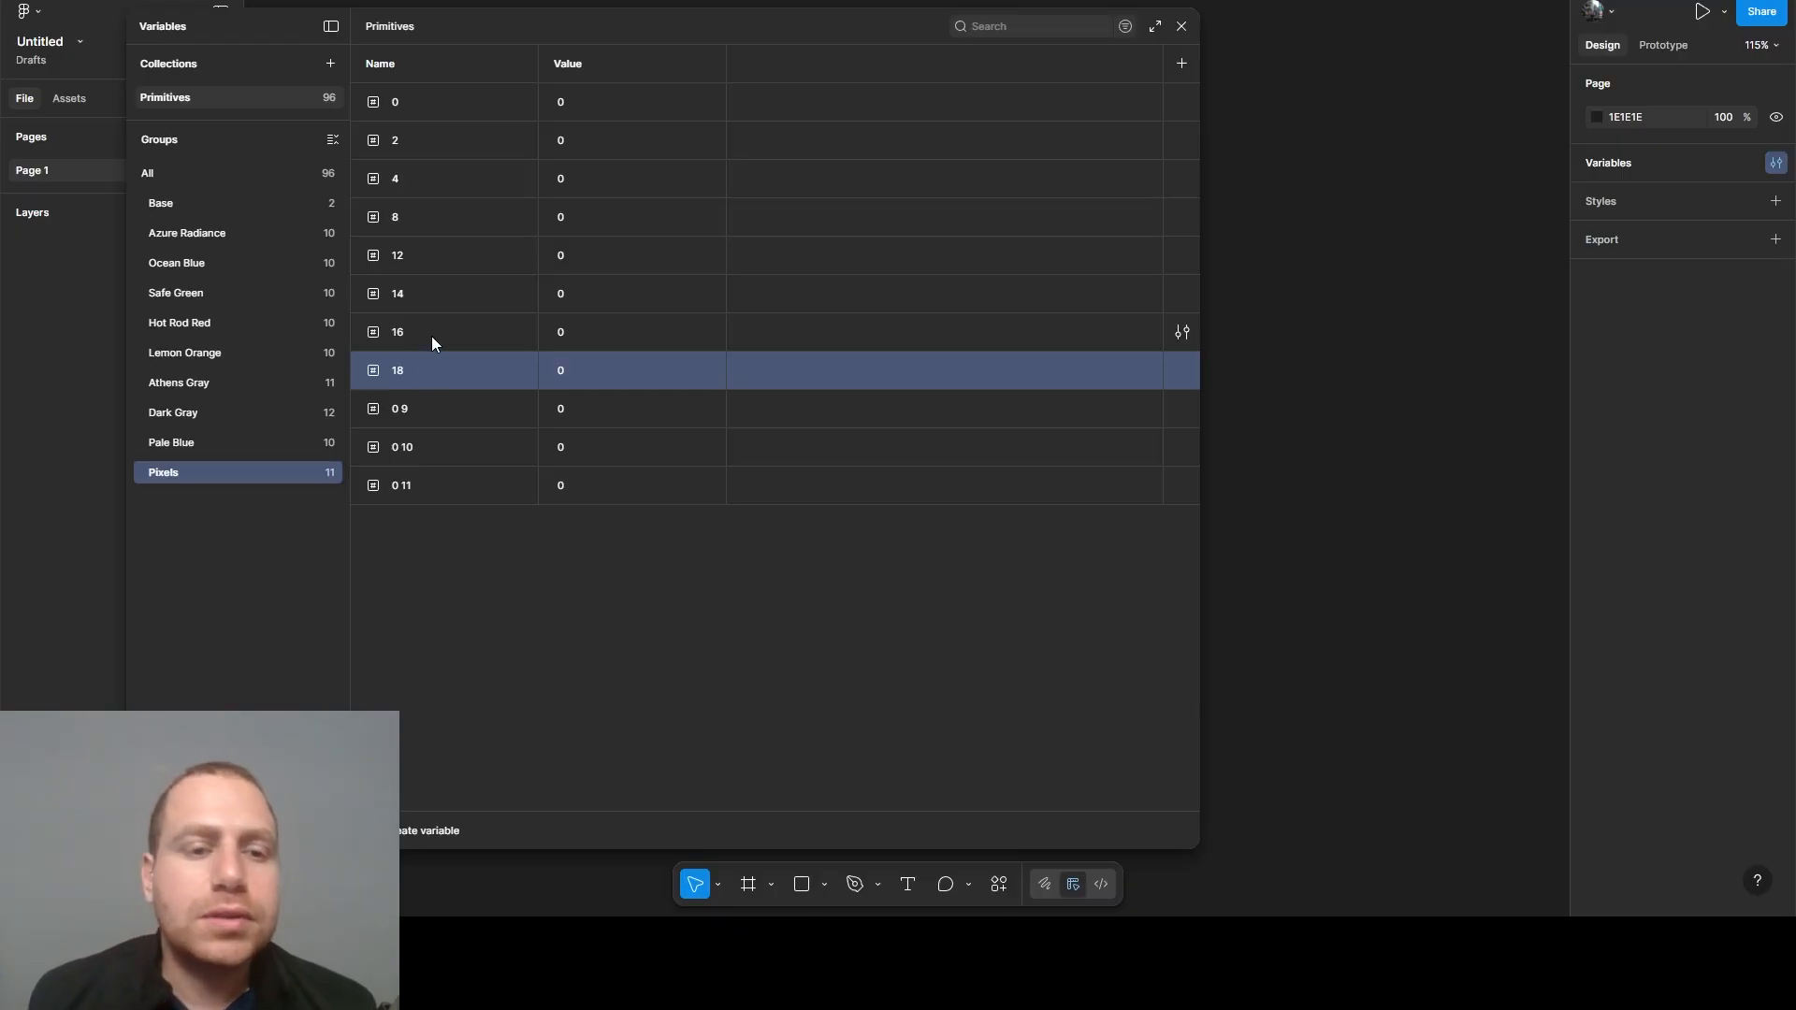
{"action": "left_click", "coordinate": [425, 259]}
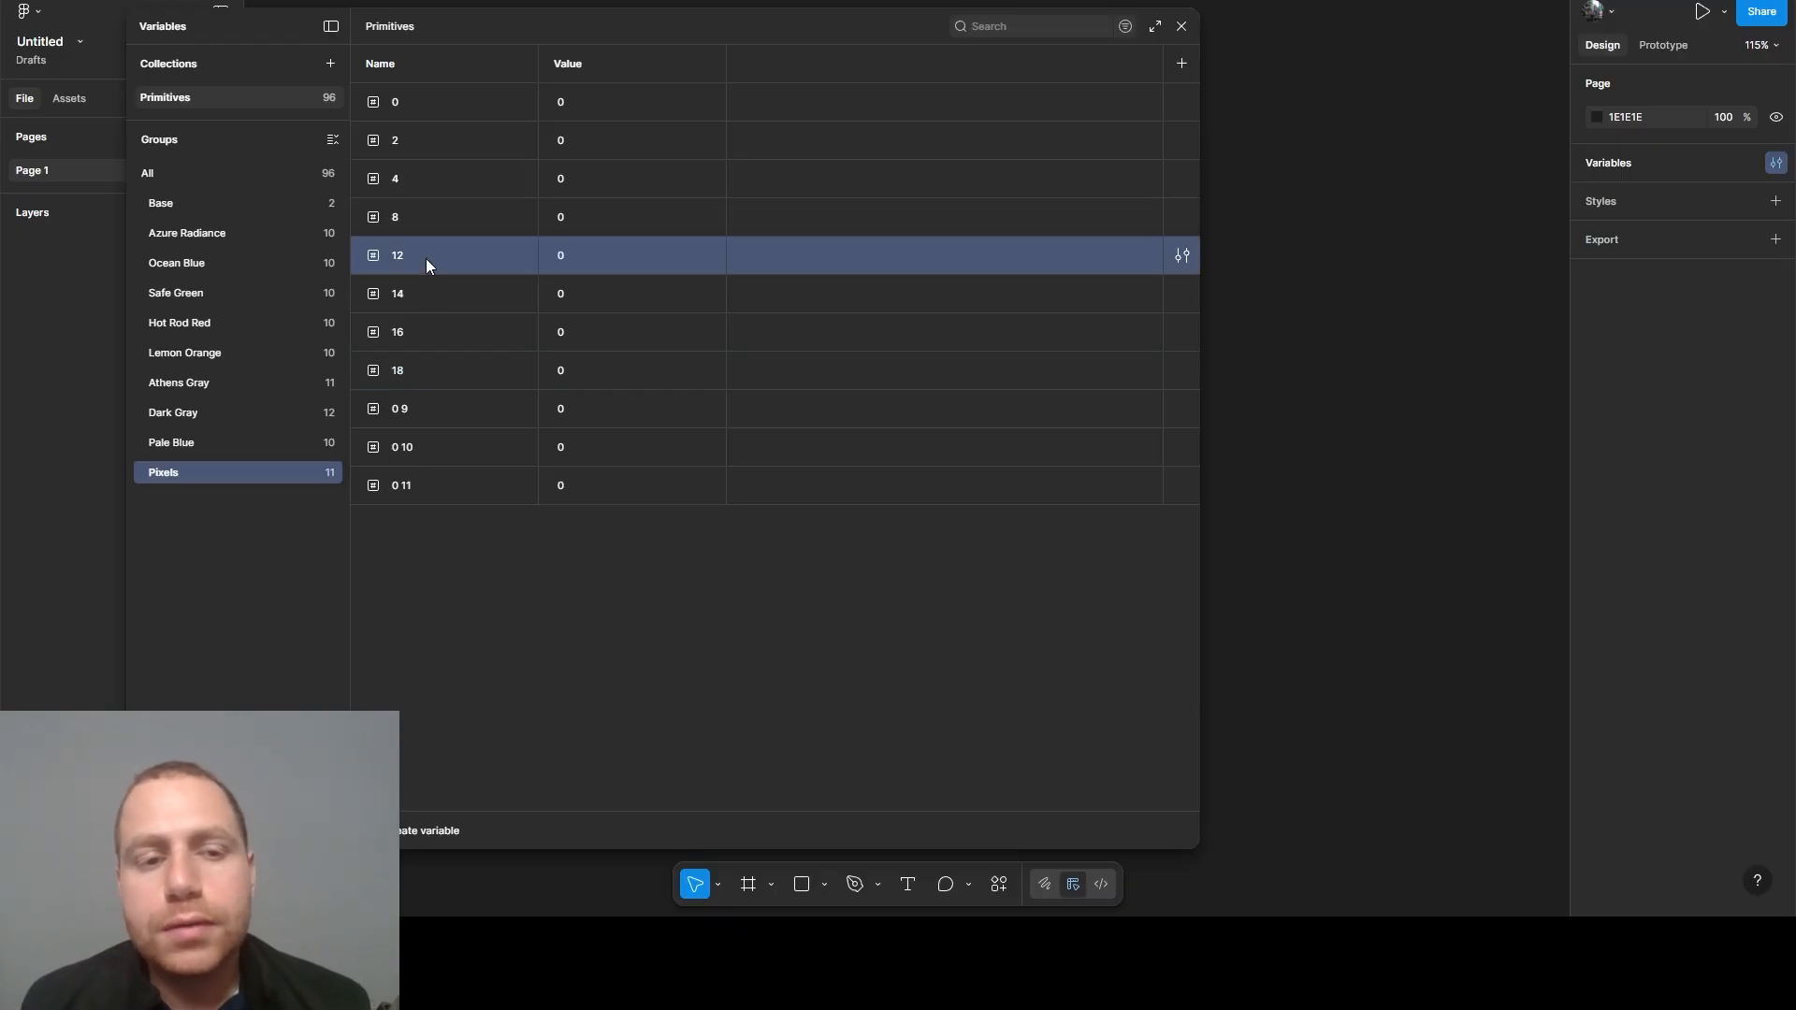
{"action": "left_click", "coordinate": [435, 296]}
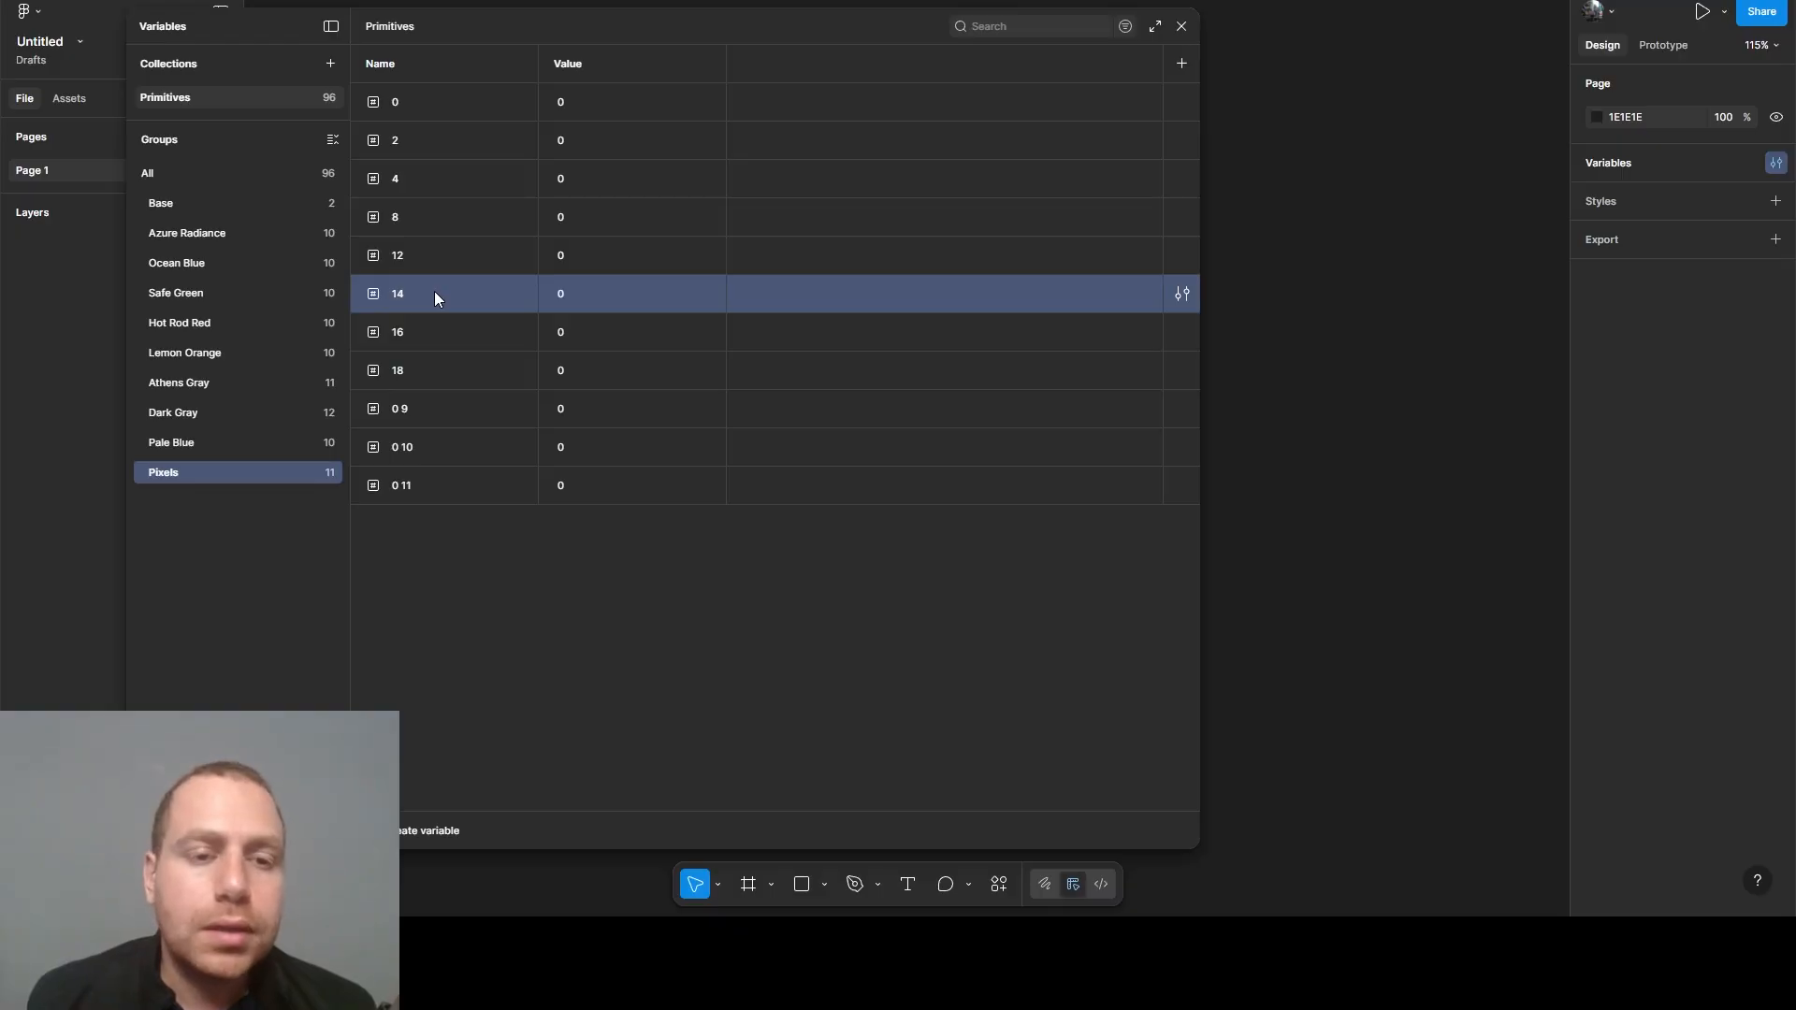
{"action": "left_click", "coordinate": [418, 254]}
{"action": "left_click", "coordinate": [436, 325]}
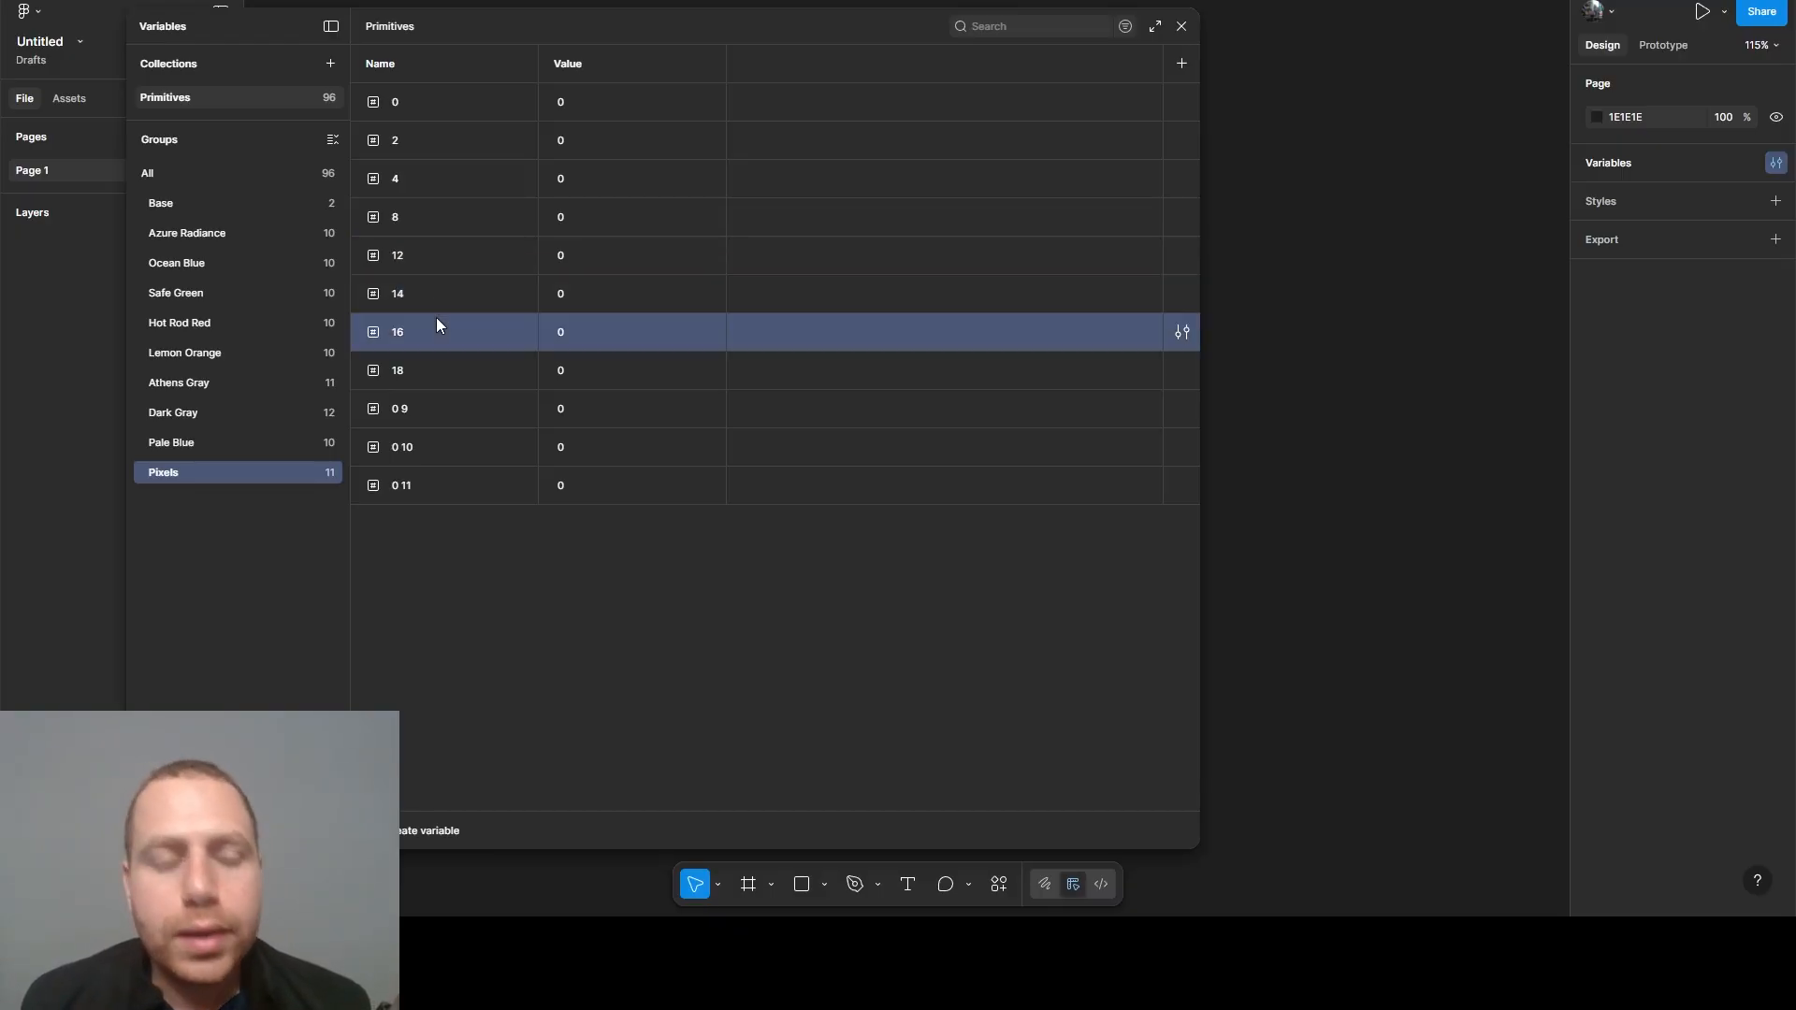
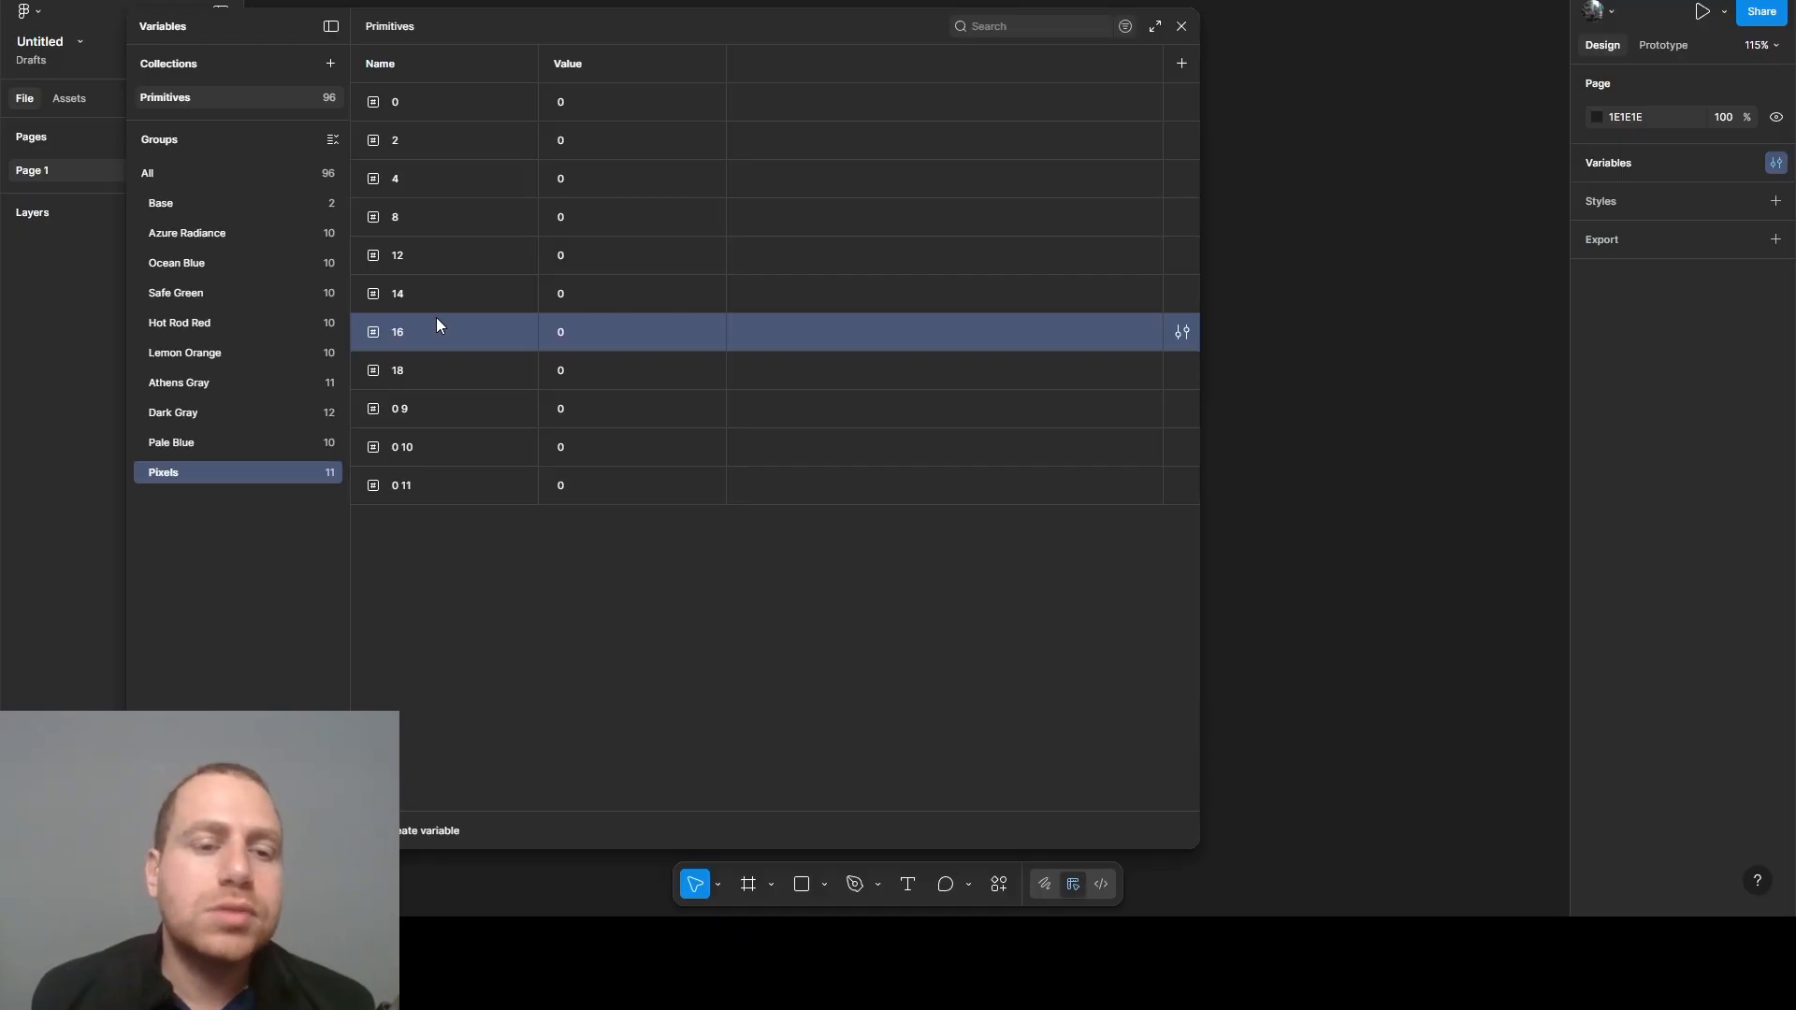
- Rename the last three copies in the Pixels group as 20, 24 and 28
{"action": "left_click", "coordinate": [575, 692]}
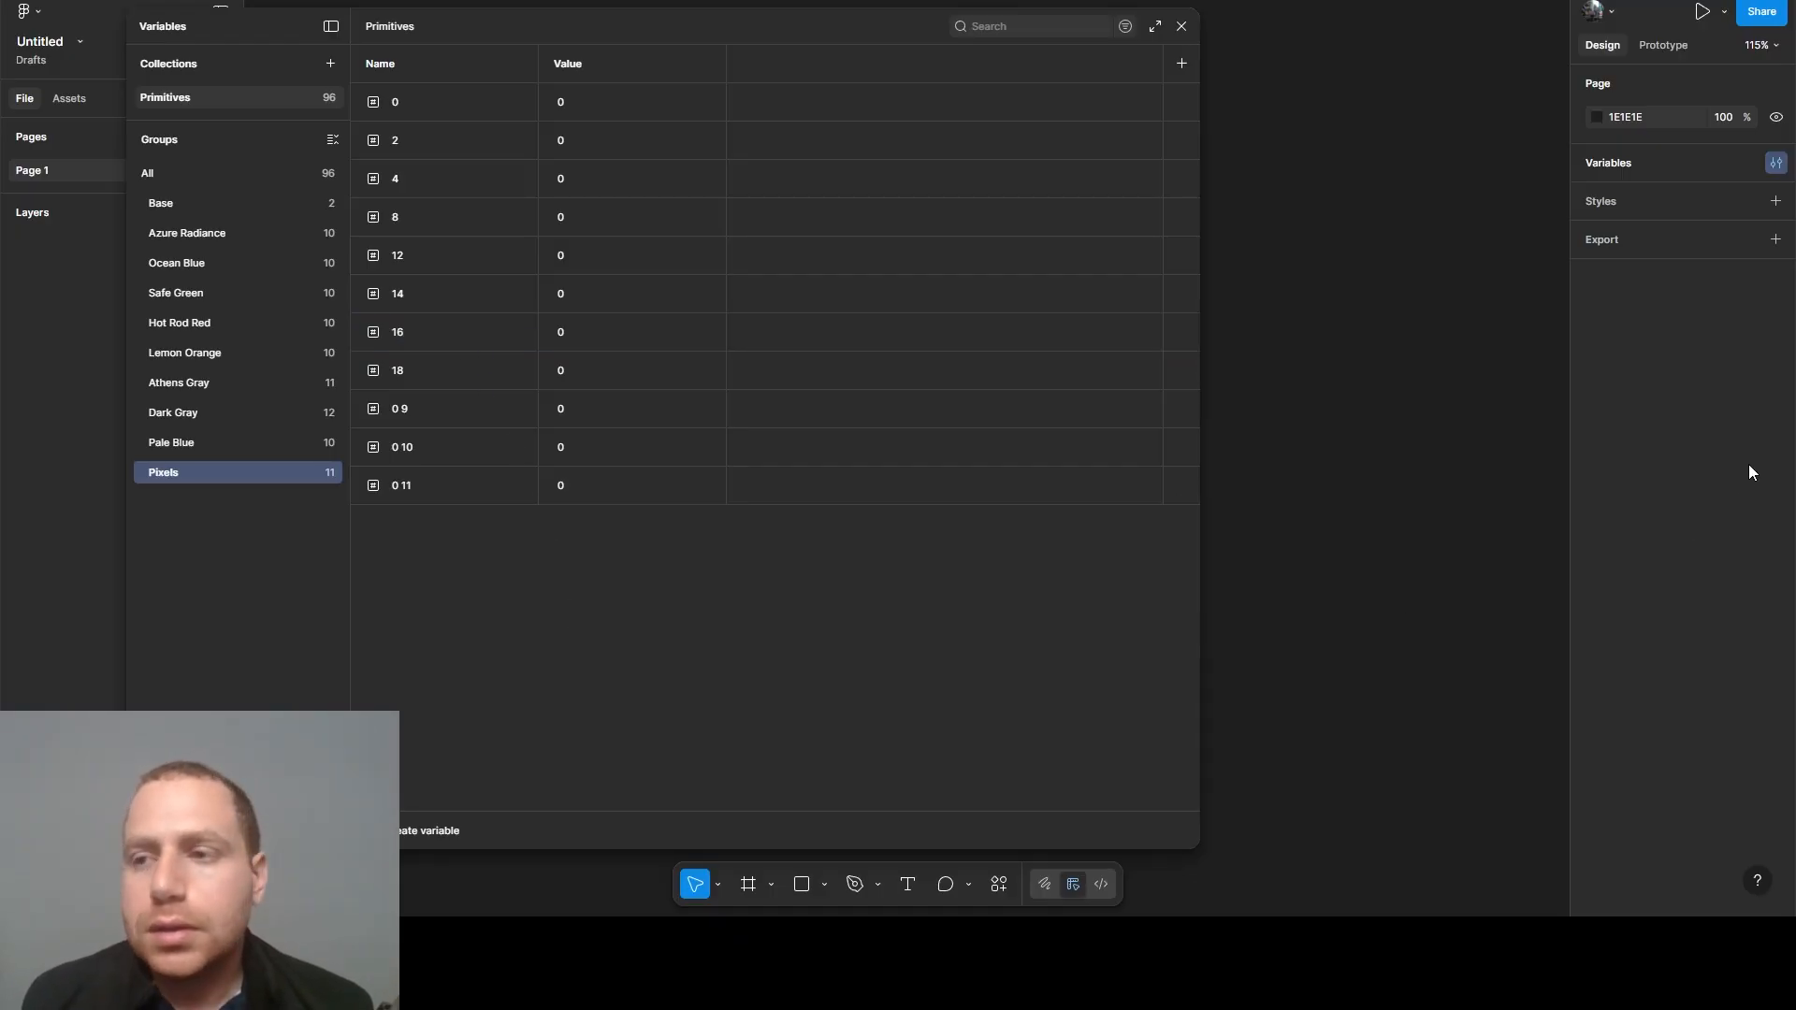
{"action": "double_click", "coordinate": [403, 408]}
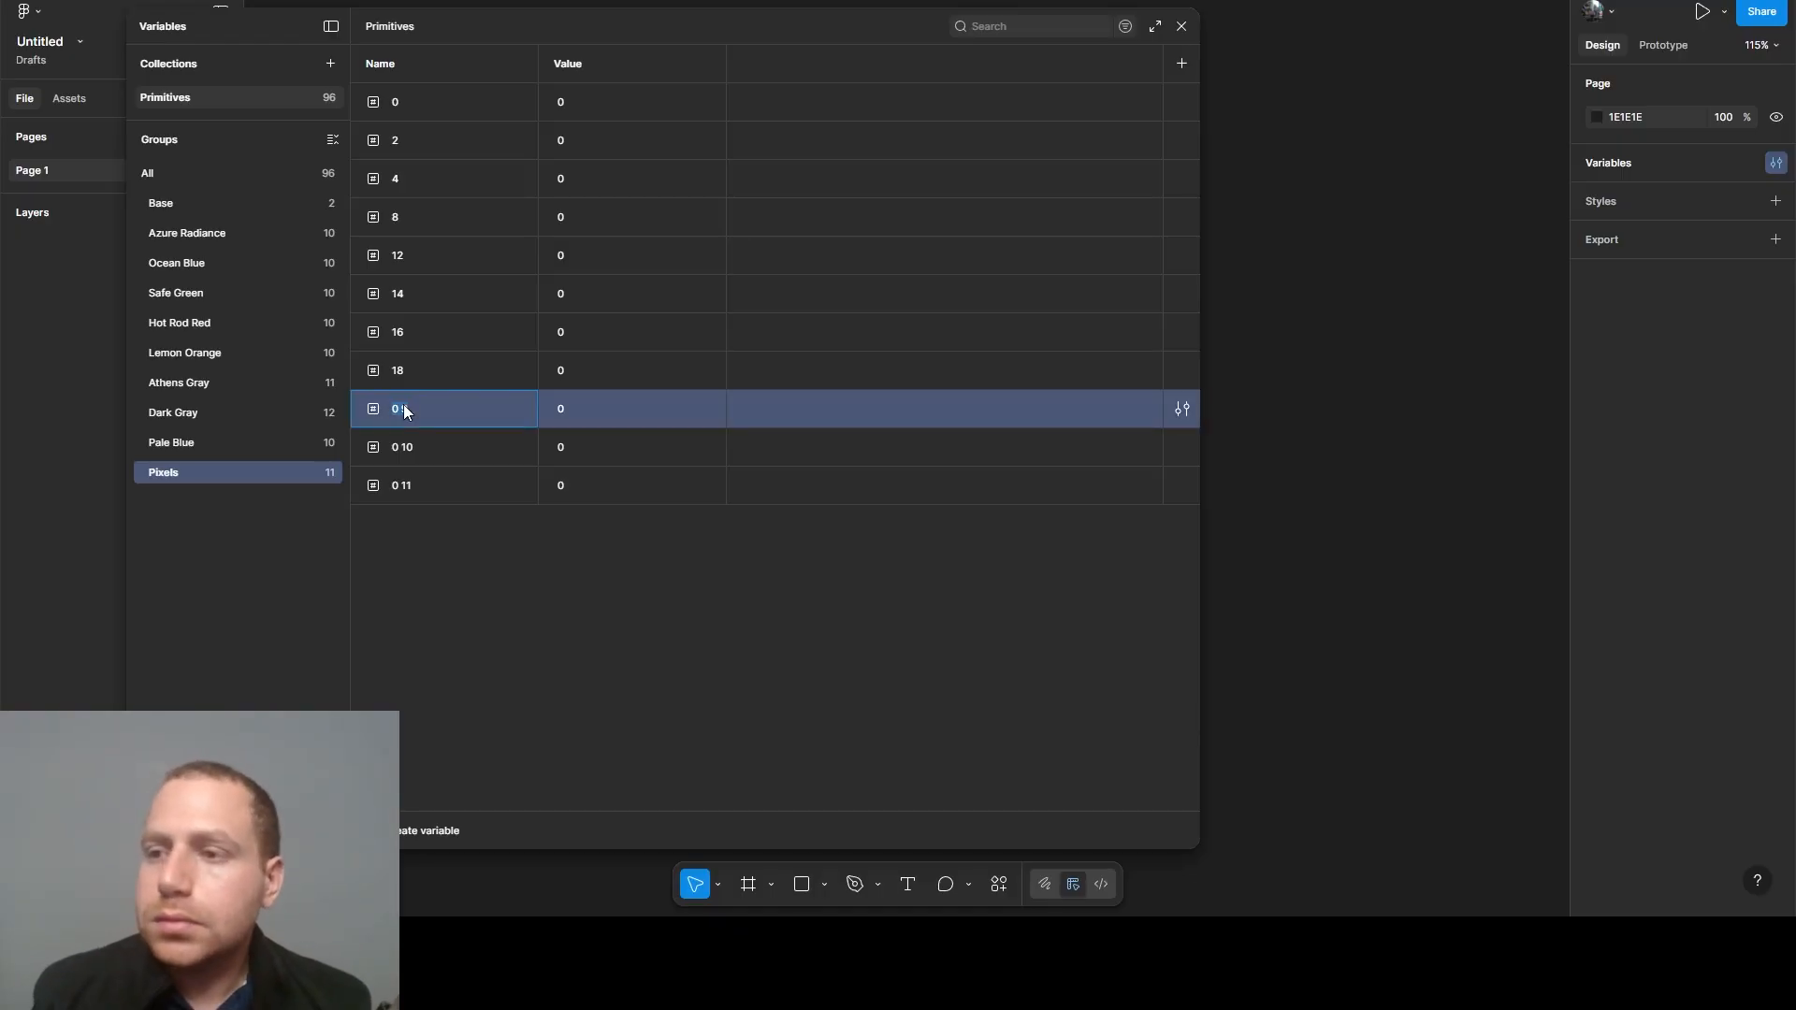
{"action": "type", "text": "20"}
{"action": "double_click", "coordinate": [413, 445]}
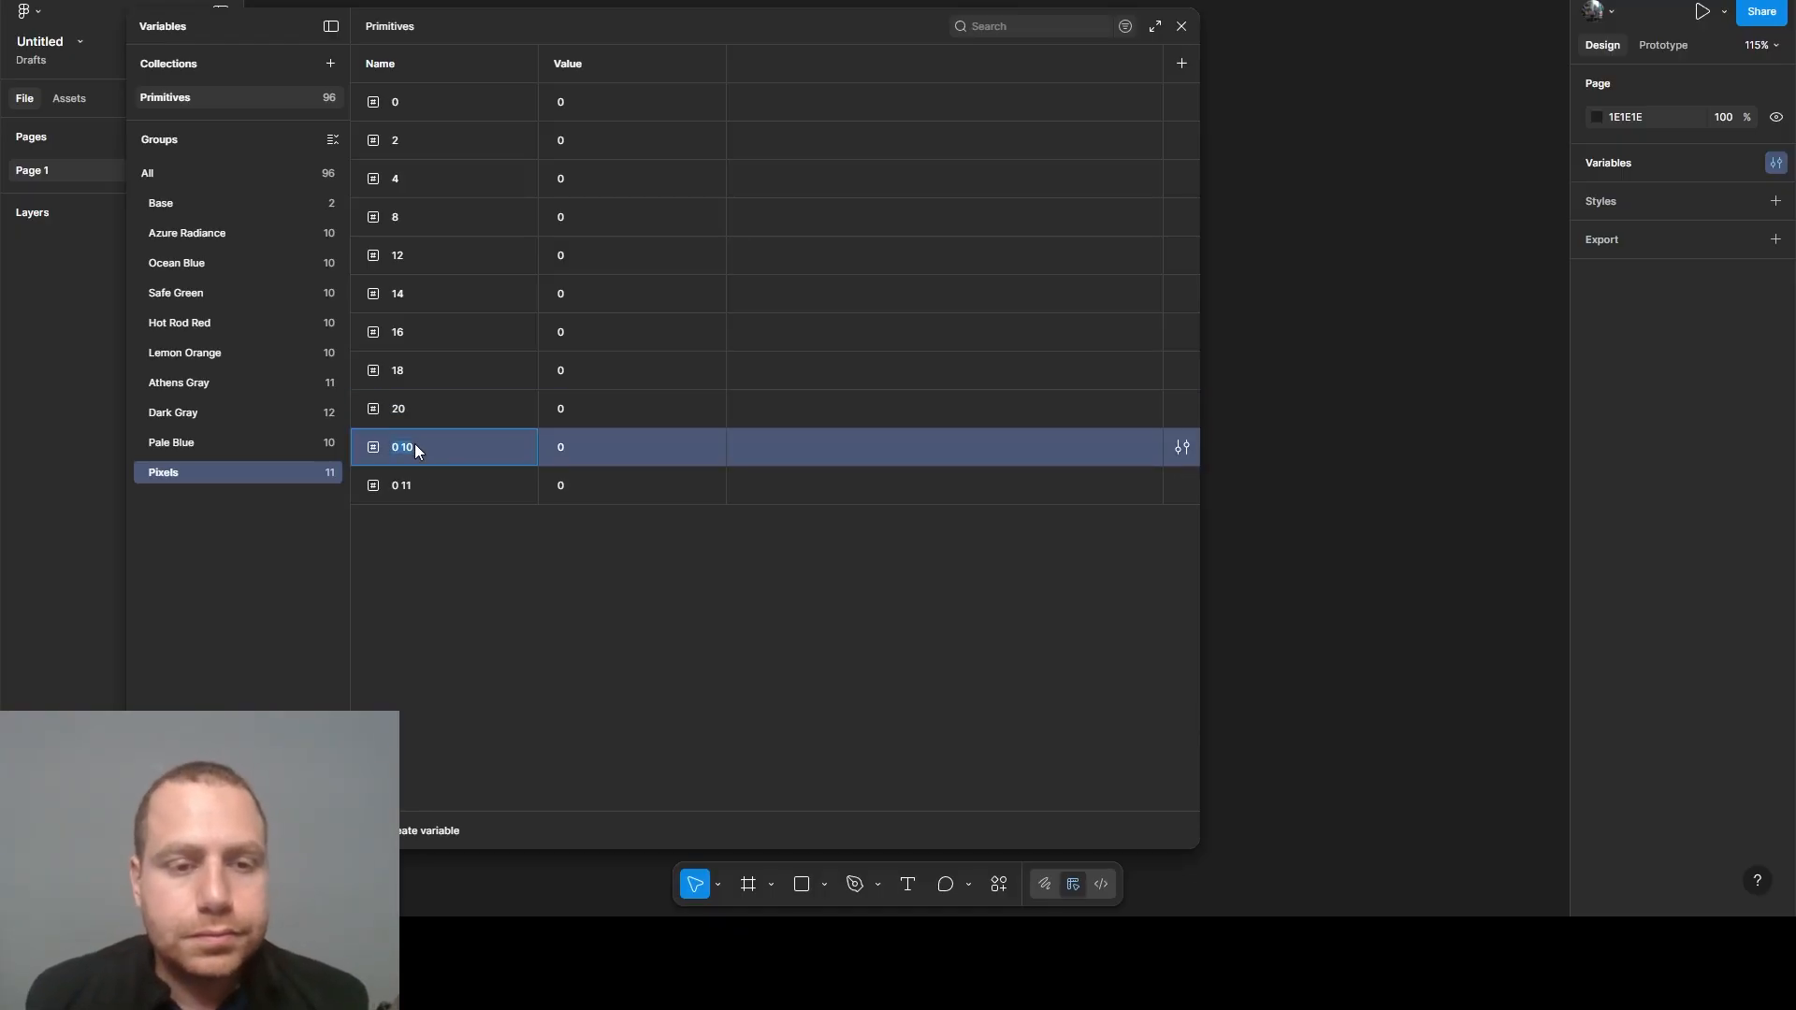
{"action": "type", "text": "24"}
{"action": "double_click", "coordinate": [412, 487]}
{"action": "type", "text": "2"}
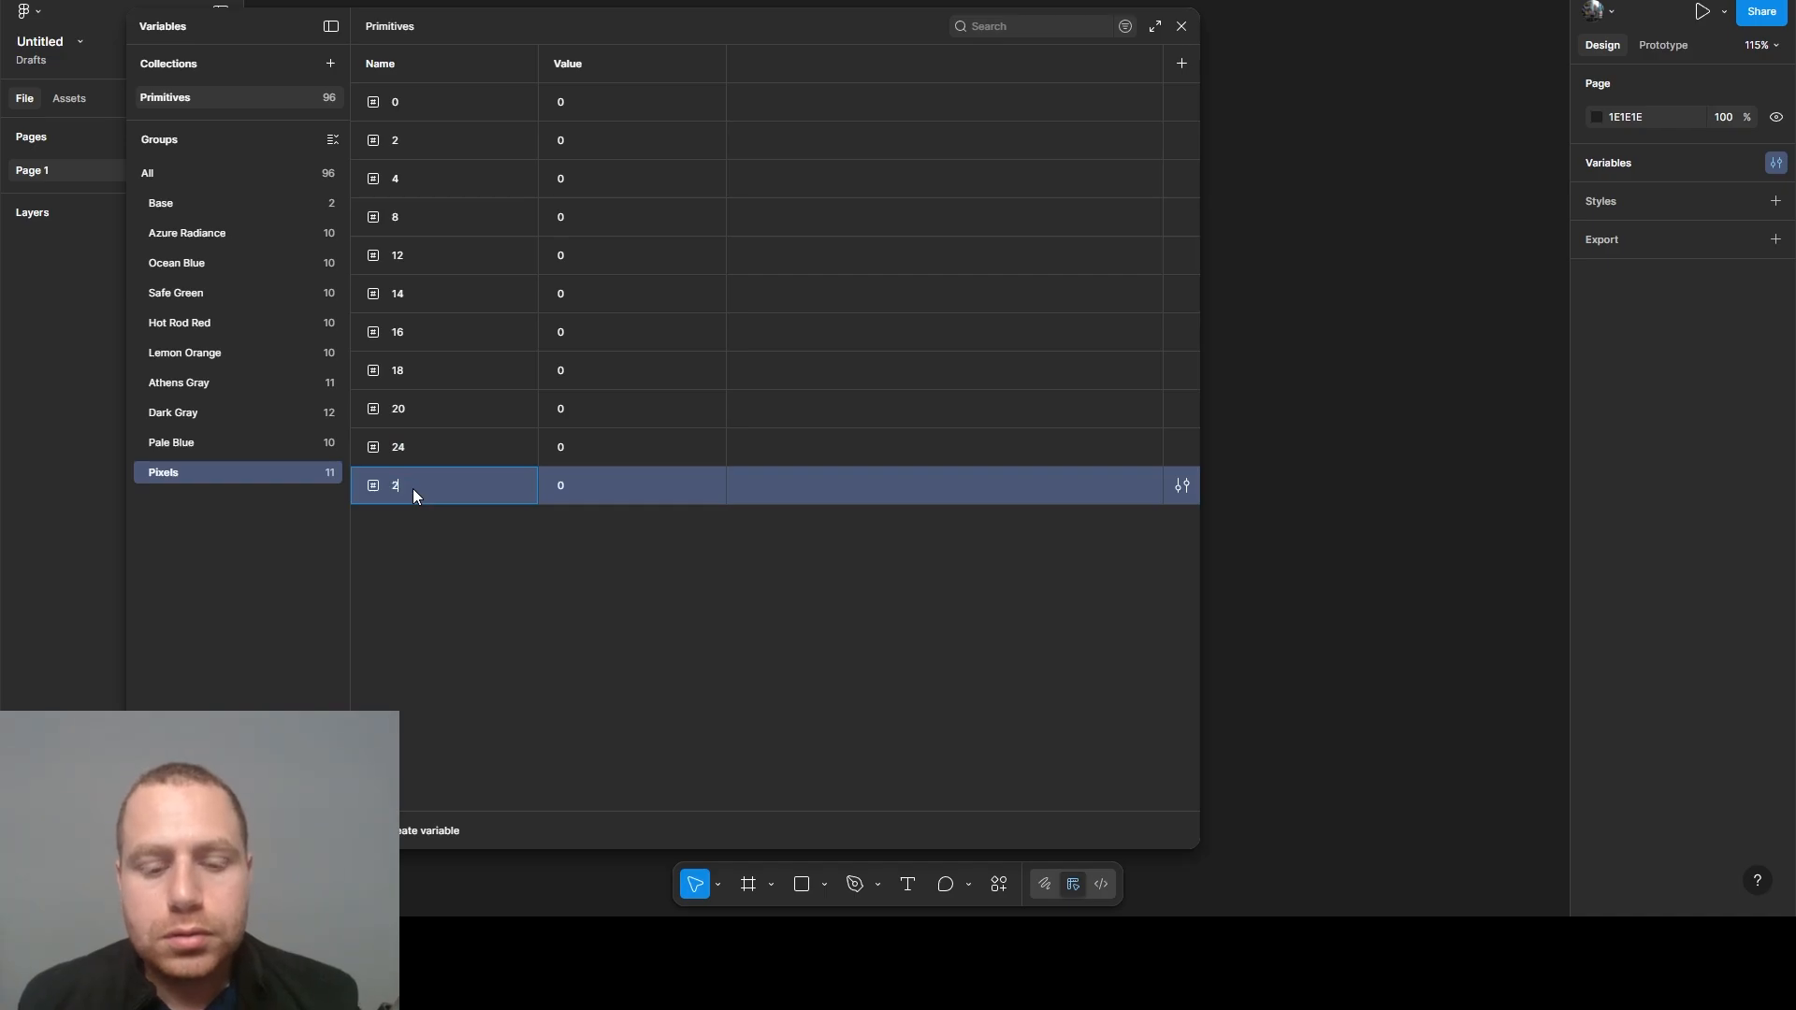
{"action": "type", "text": "8"}
{"action": "left_click", "coordinate": [401, 536]}
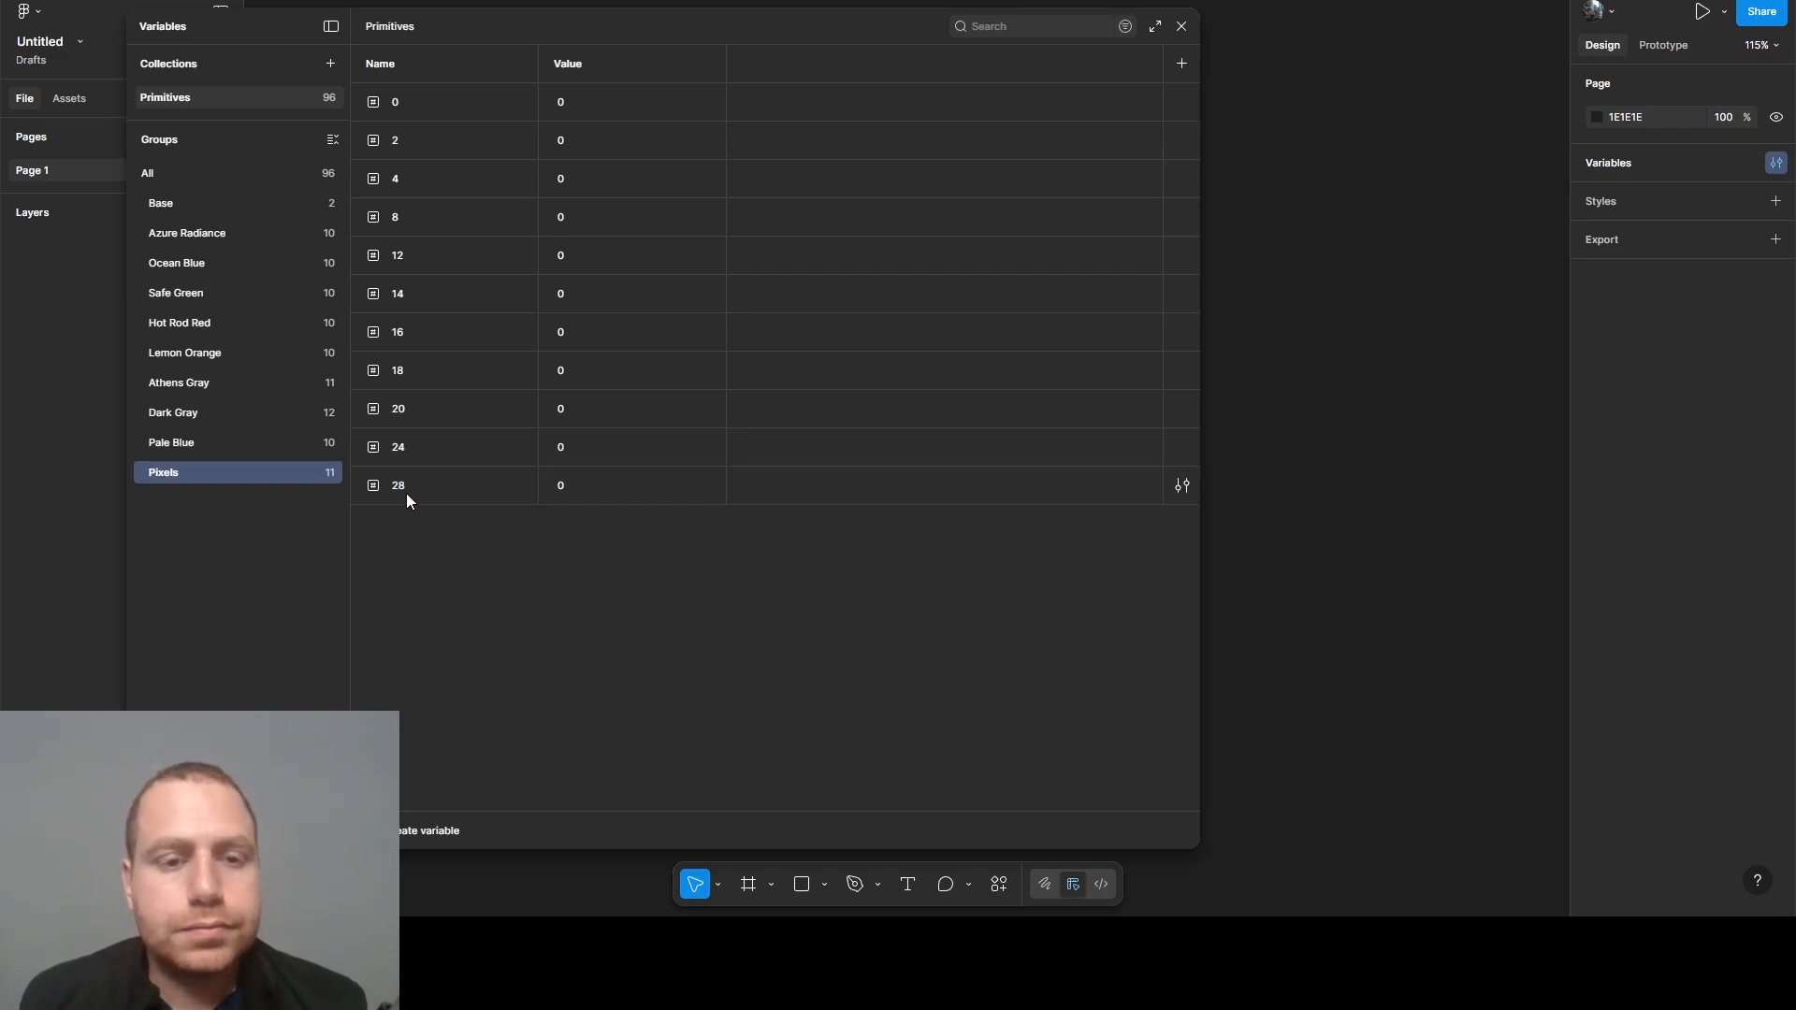
- Duplicate the 28 variable nine times in the Pixels group
{"action": "left_click", "coordinate": [406, 492]}
{"action": "key", "text": "ctrl+d"}
{"action": "key", "text": "ctrl+d"}
{"action": "key", "text": "ctrl+d"}
{"action": "key", "text": "ctrl+d"}
{"action": "key", "text": "ctrl+d"}
{"action": "key", "text": "ctrl+d"}
{"action": "key", "text": "ctrl+d"}
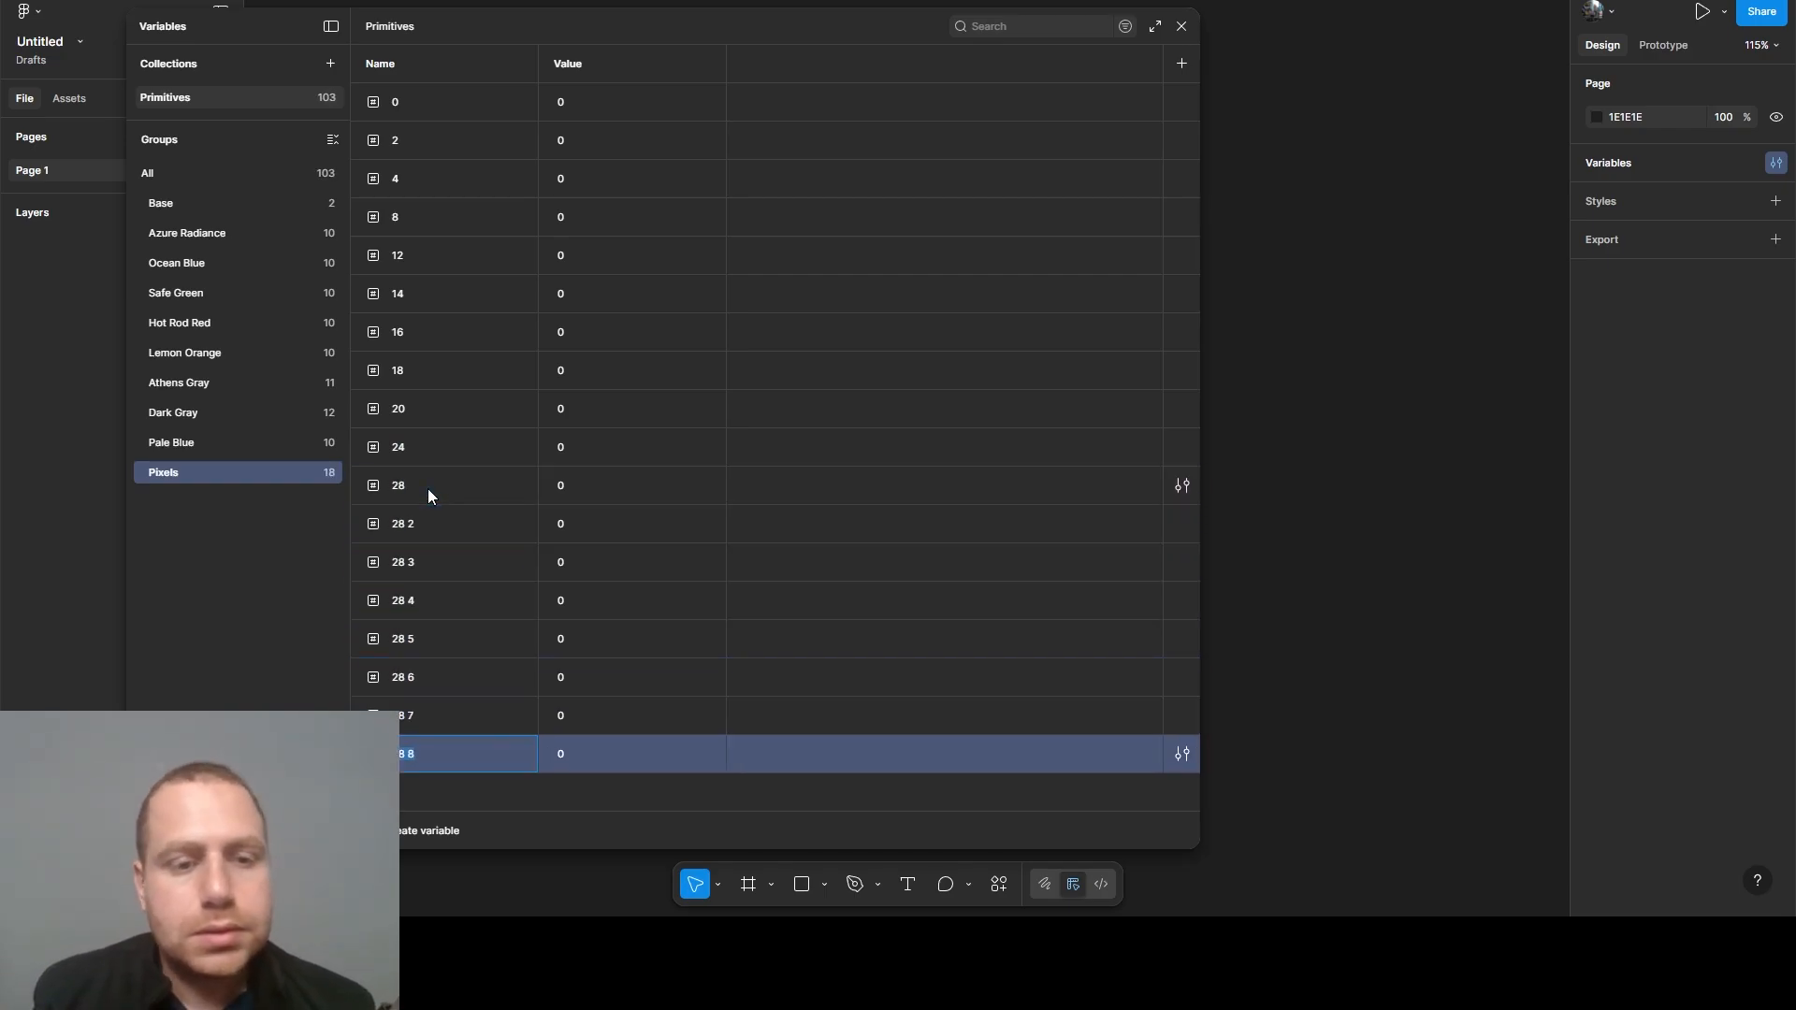
{"action": "key", "text": "ctrl+d"}
{"action": "key", "text": "ctrl+d"}
- Rename the first four copies of the 28 variable as 32, 36, 40 and 44
{"action": "double_click", "coordinate": [417, 490]}
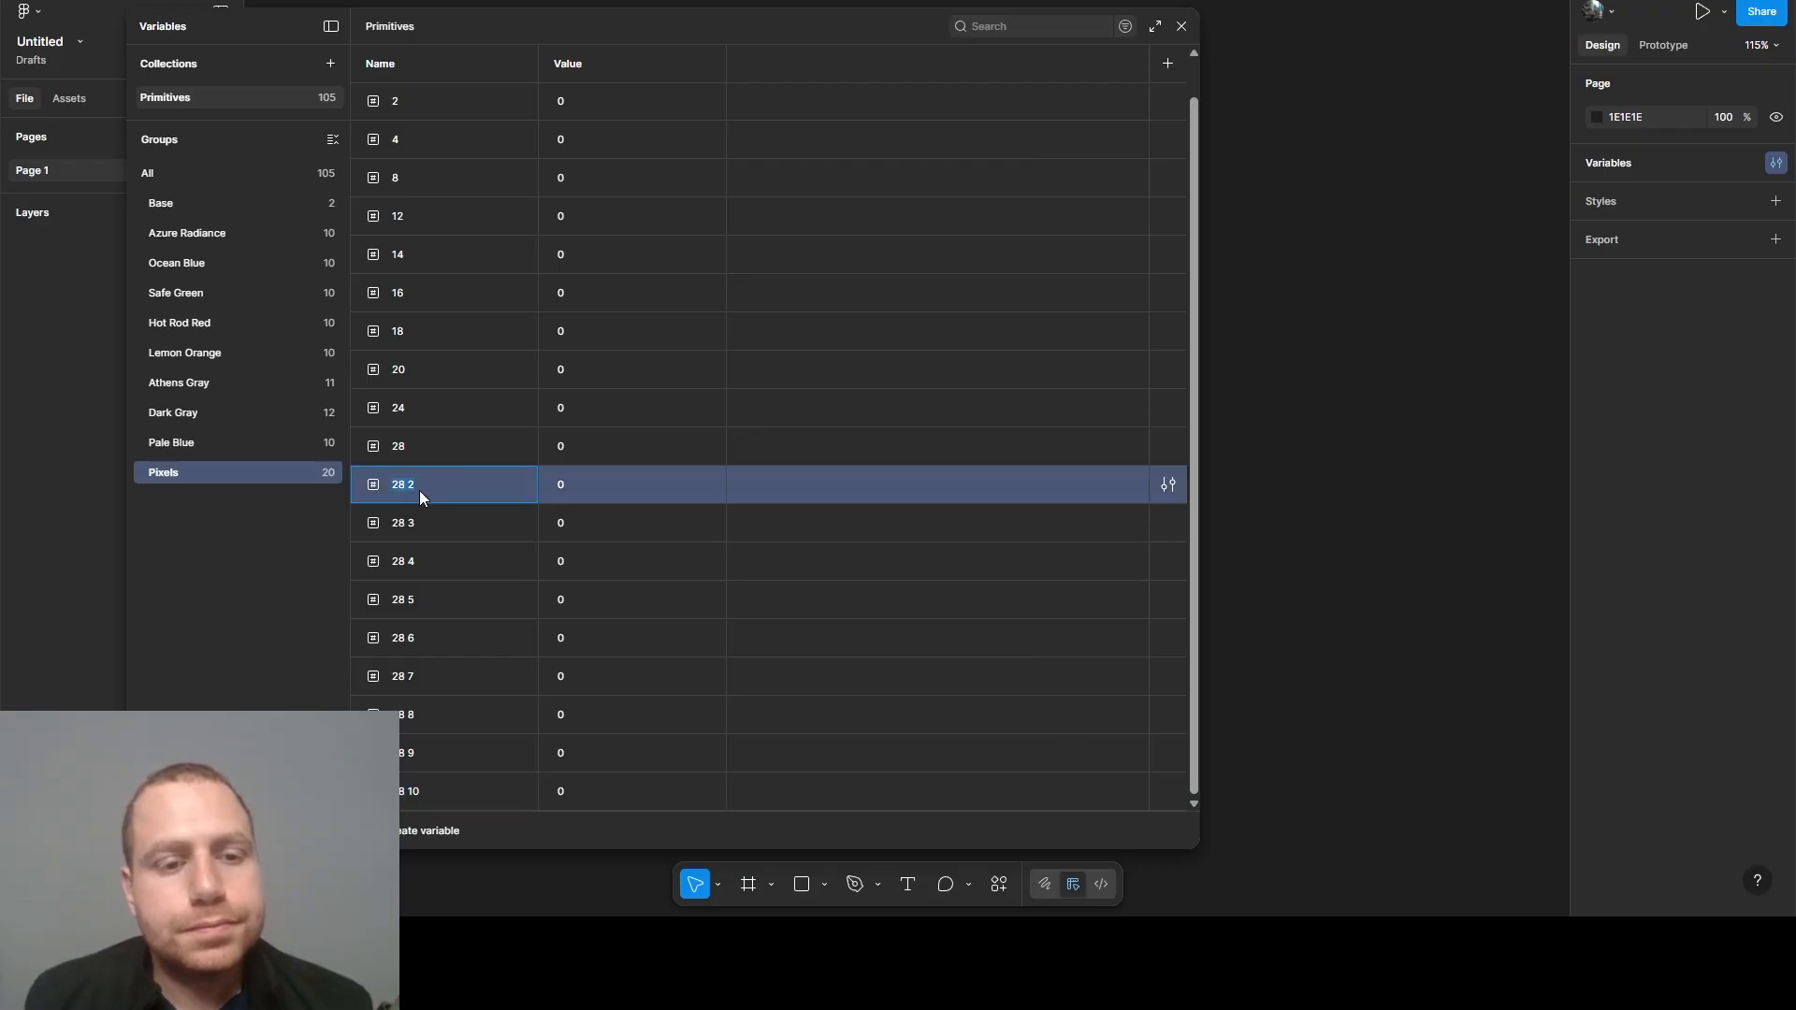
{"action": "type", "text": "32"}
{"action": "double_click", "coordinate": [412, 521]}
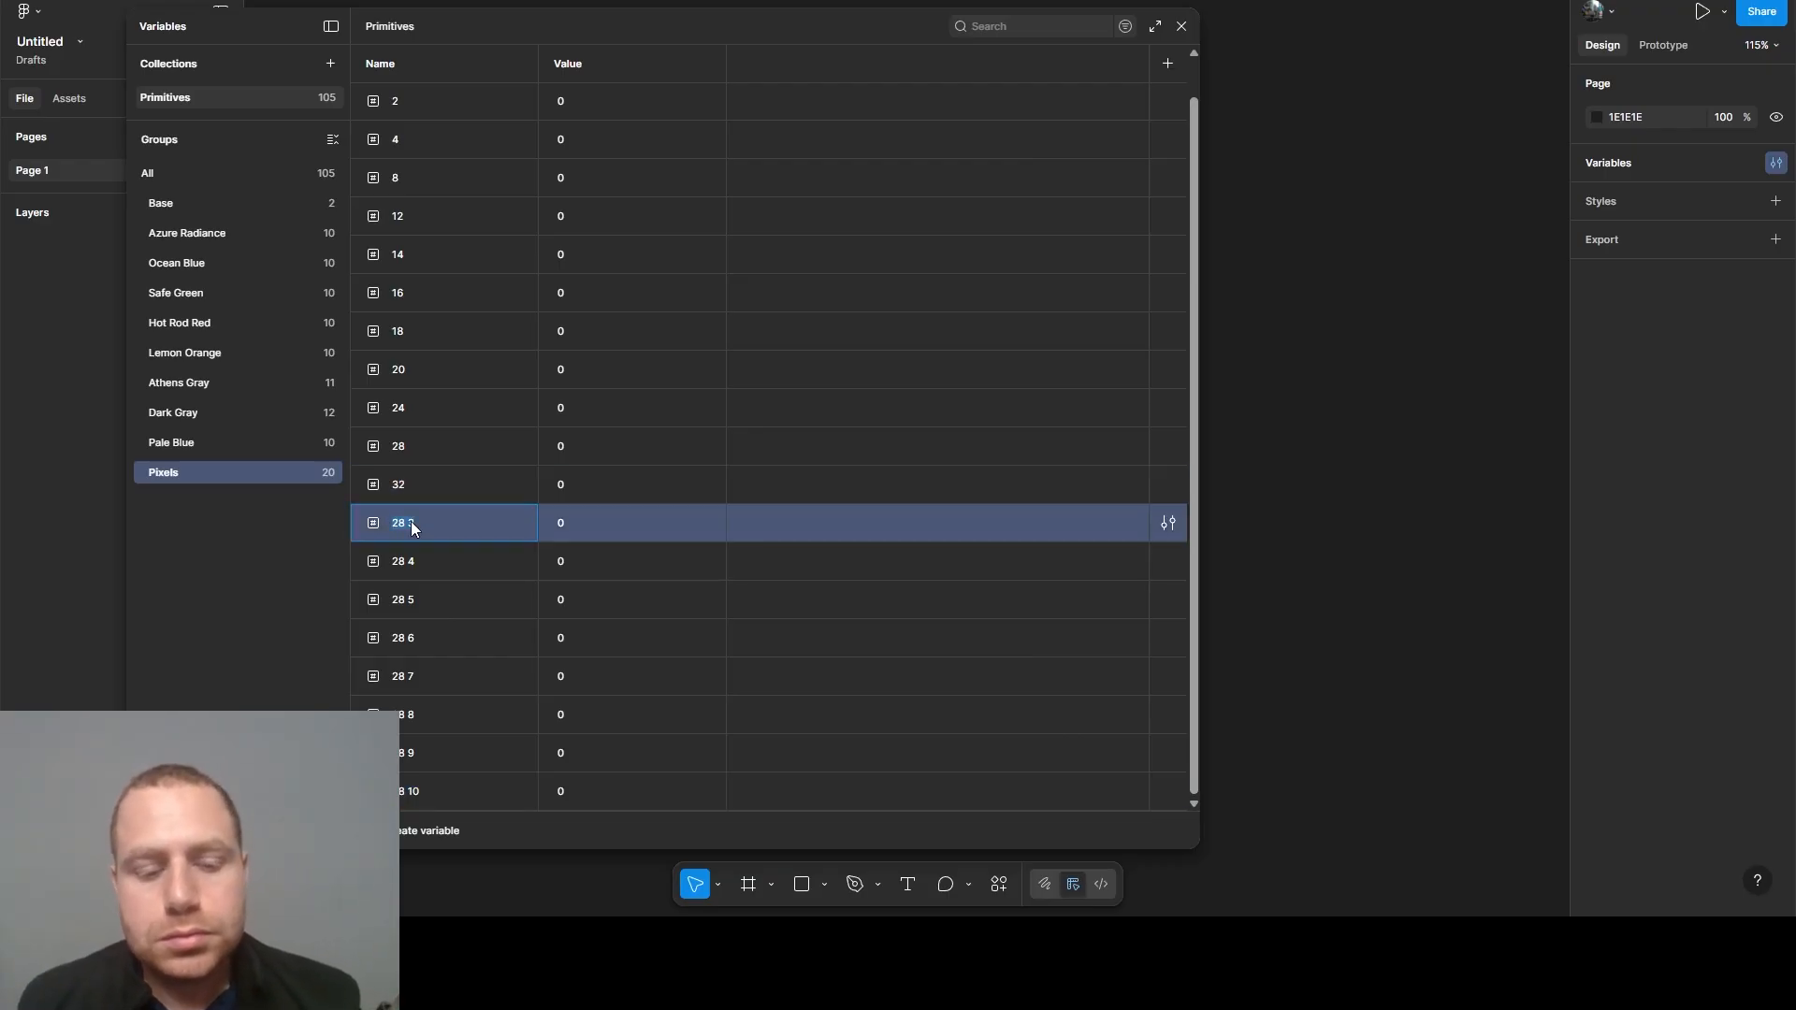
{"action": "type", "text": "36"}
{"action": "double_click", "coordinate": [406, 553]}
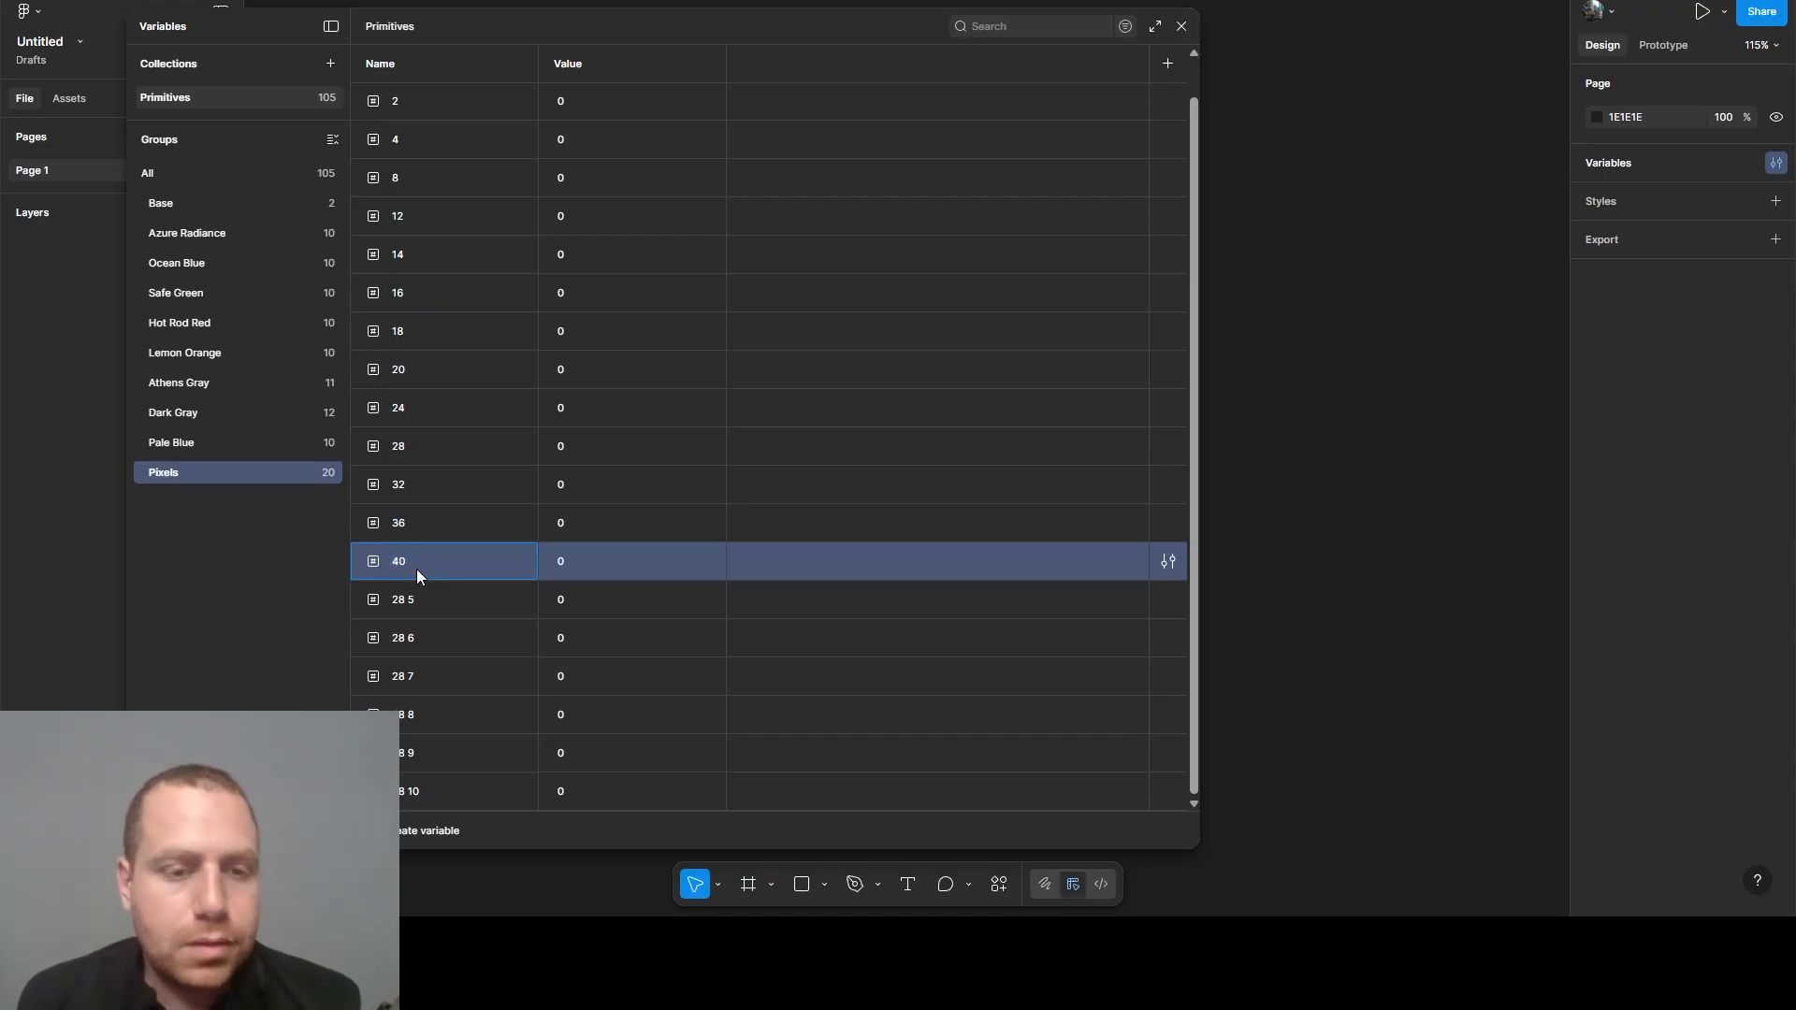
{"action": "double_click", "coordinate": [415, 599]}
{"action": "type", "text": "44"}
- Rename the following two copies of the 28 variable as 48 and 52
{"action": "left_click", "coordinate": [411, 644]}
{"action": "double_click", "coordinate": [411, 647]}
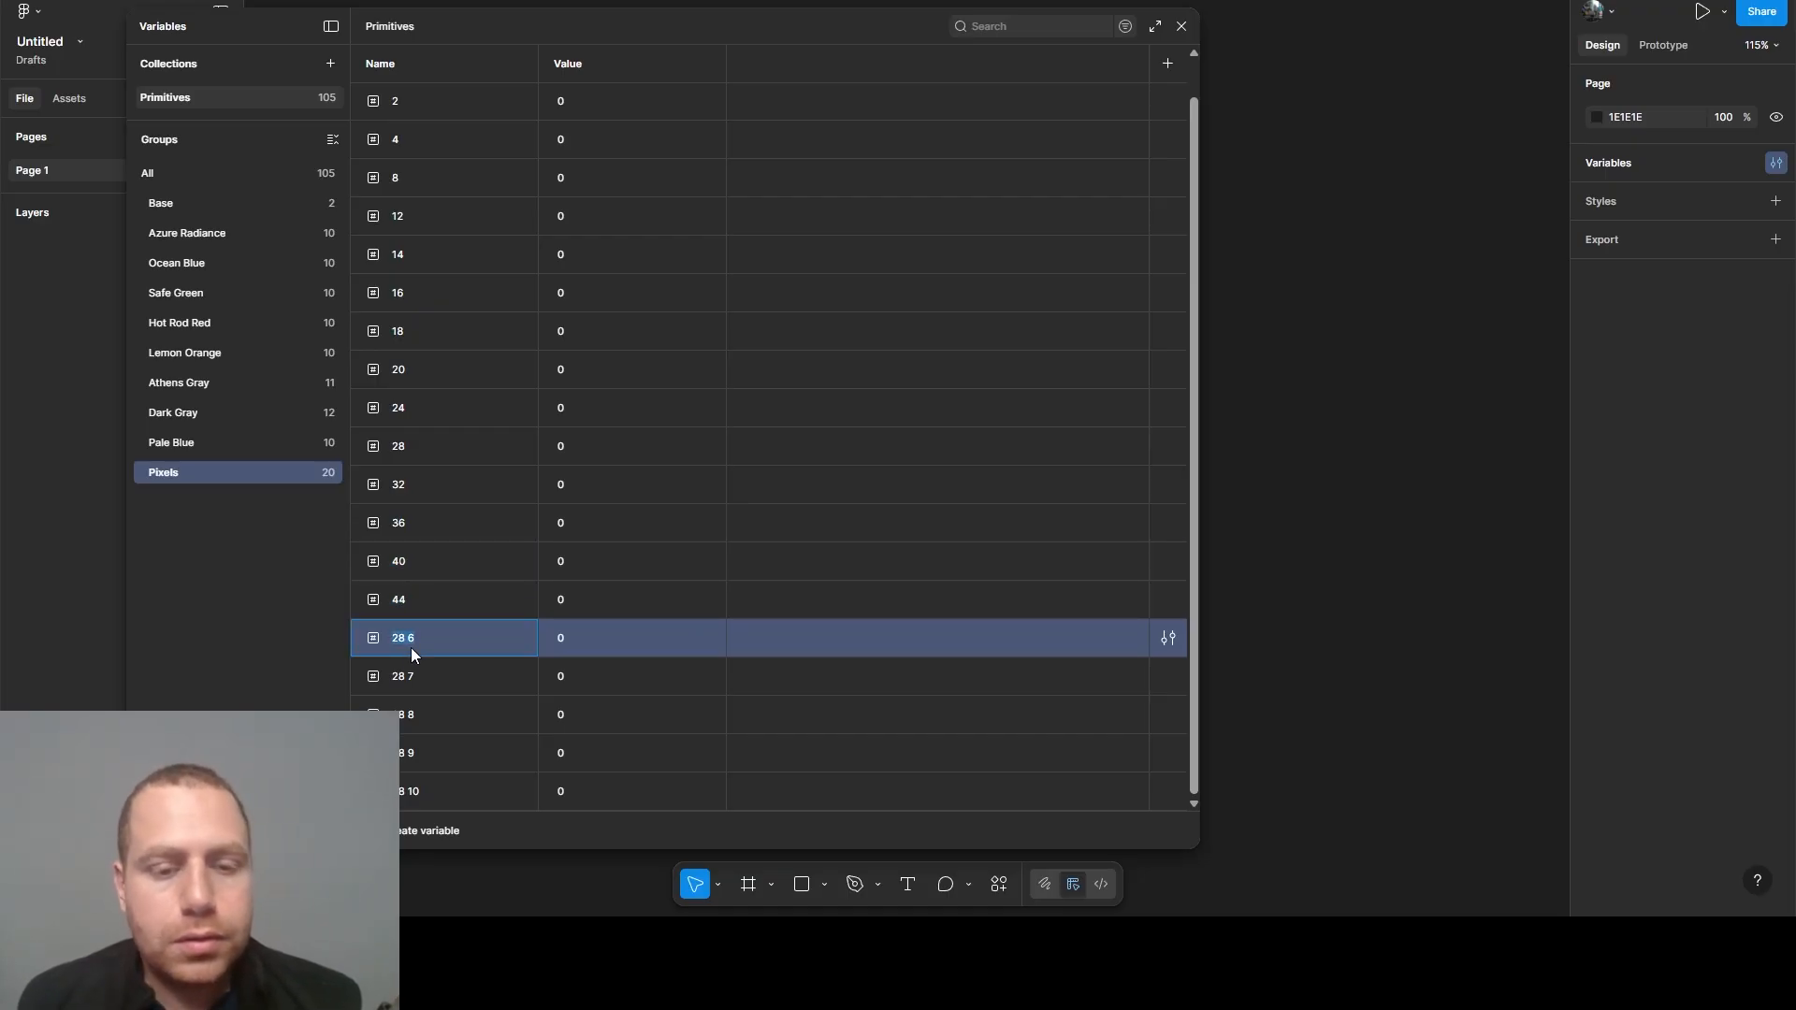
{"action": "type", "text": "48"}
{"action": "double_click", "coordinate": [406, 666]}
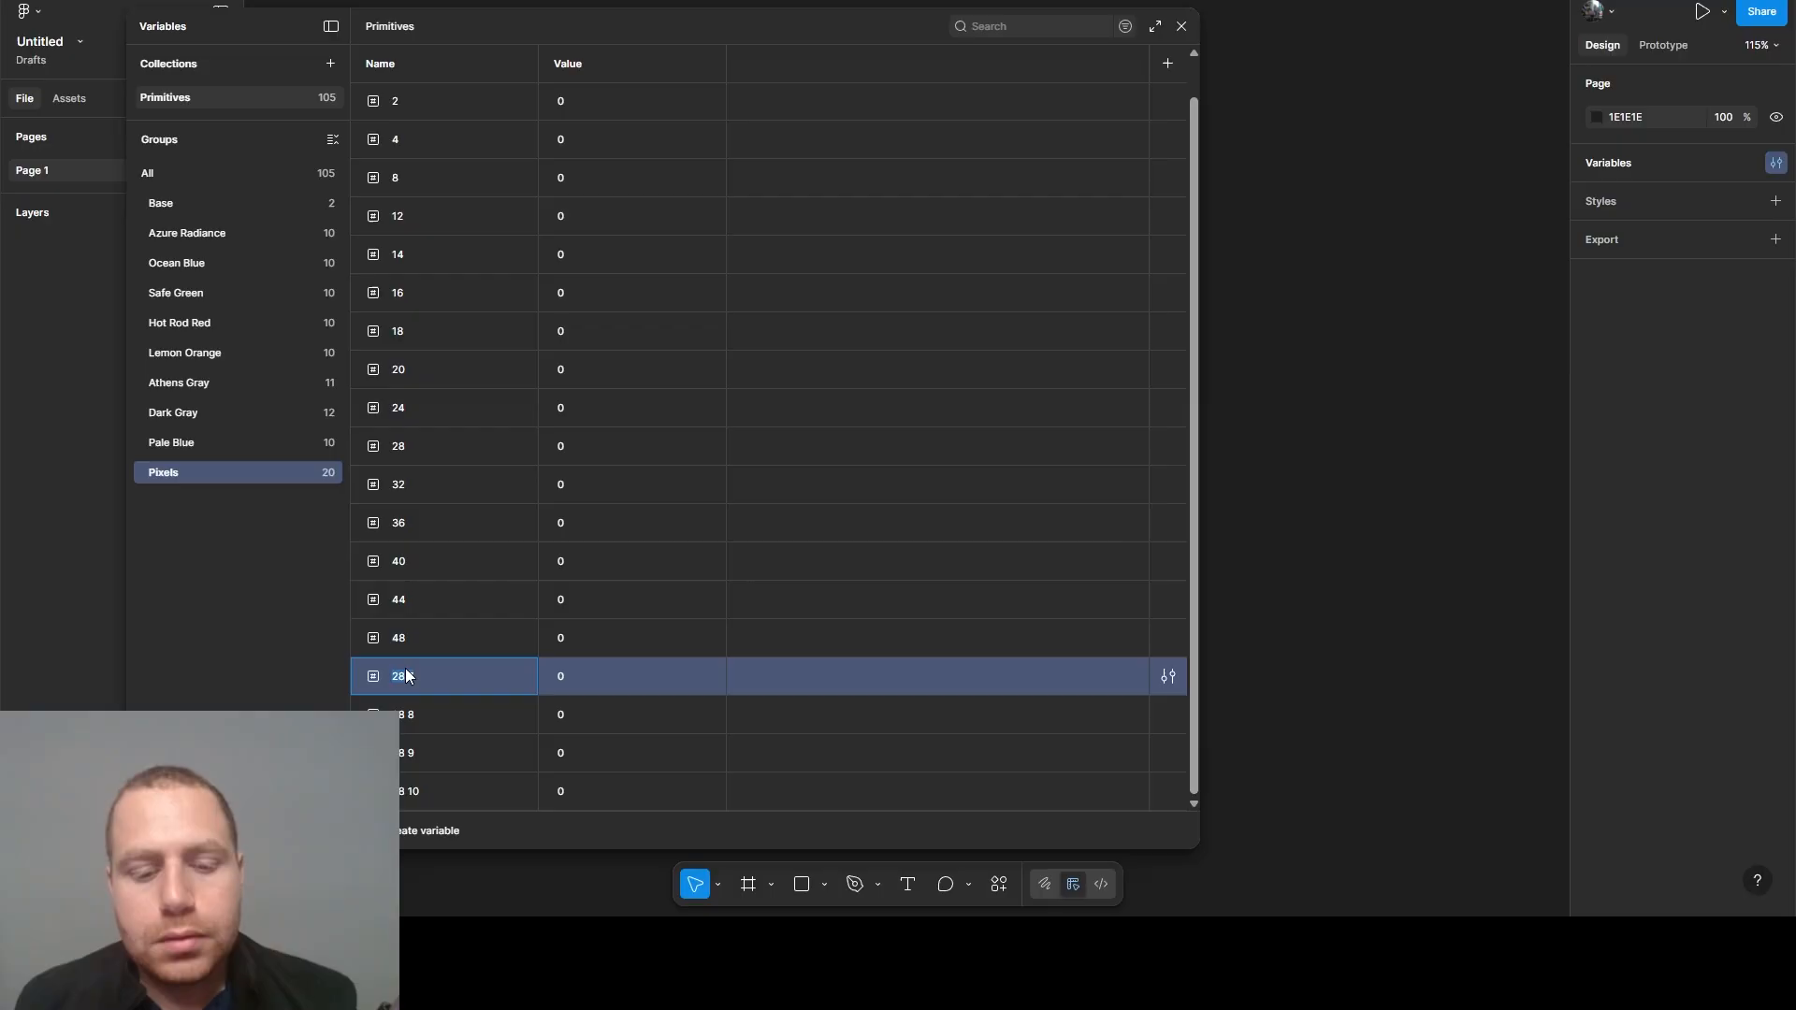
{"action": "type", "text": "6"}
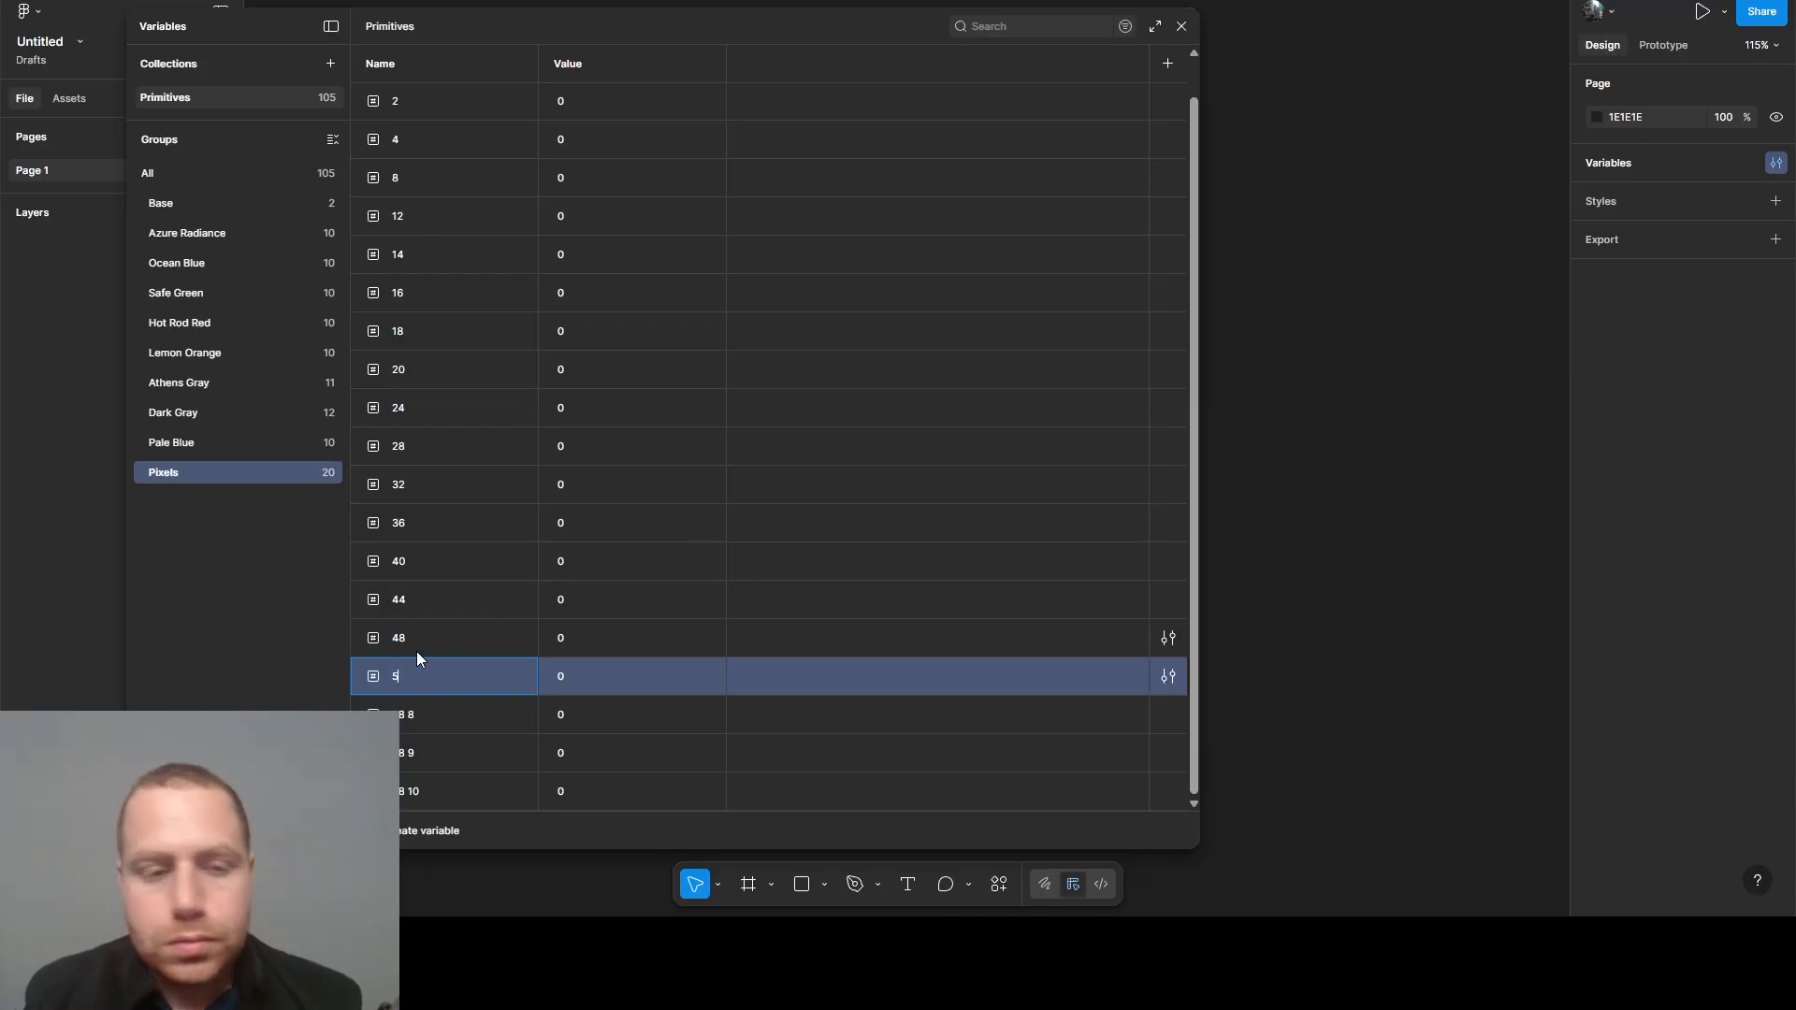
{"action": "type", "text": "2"}
- Rename the remaining three copies of the 28 variable as 56, 60 and 64
{"action": "double_click", "coordinate": [408, 717]}
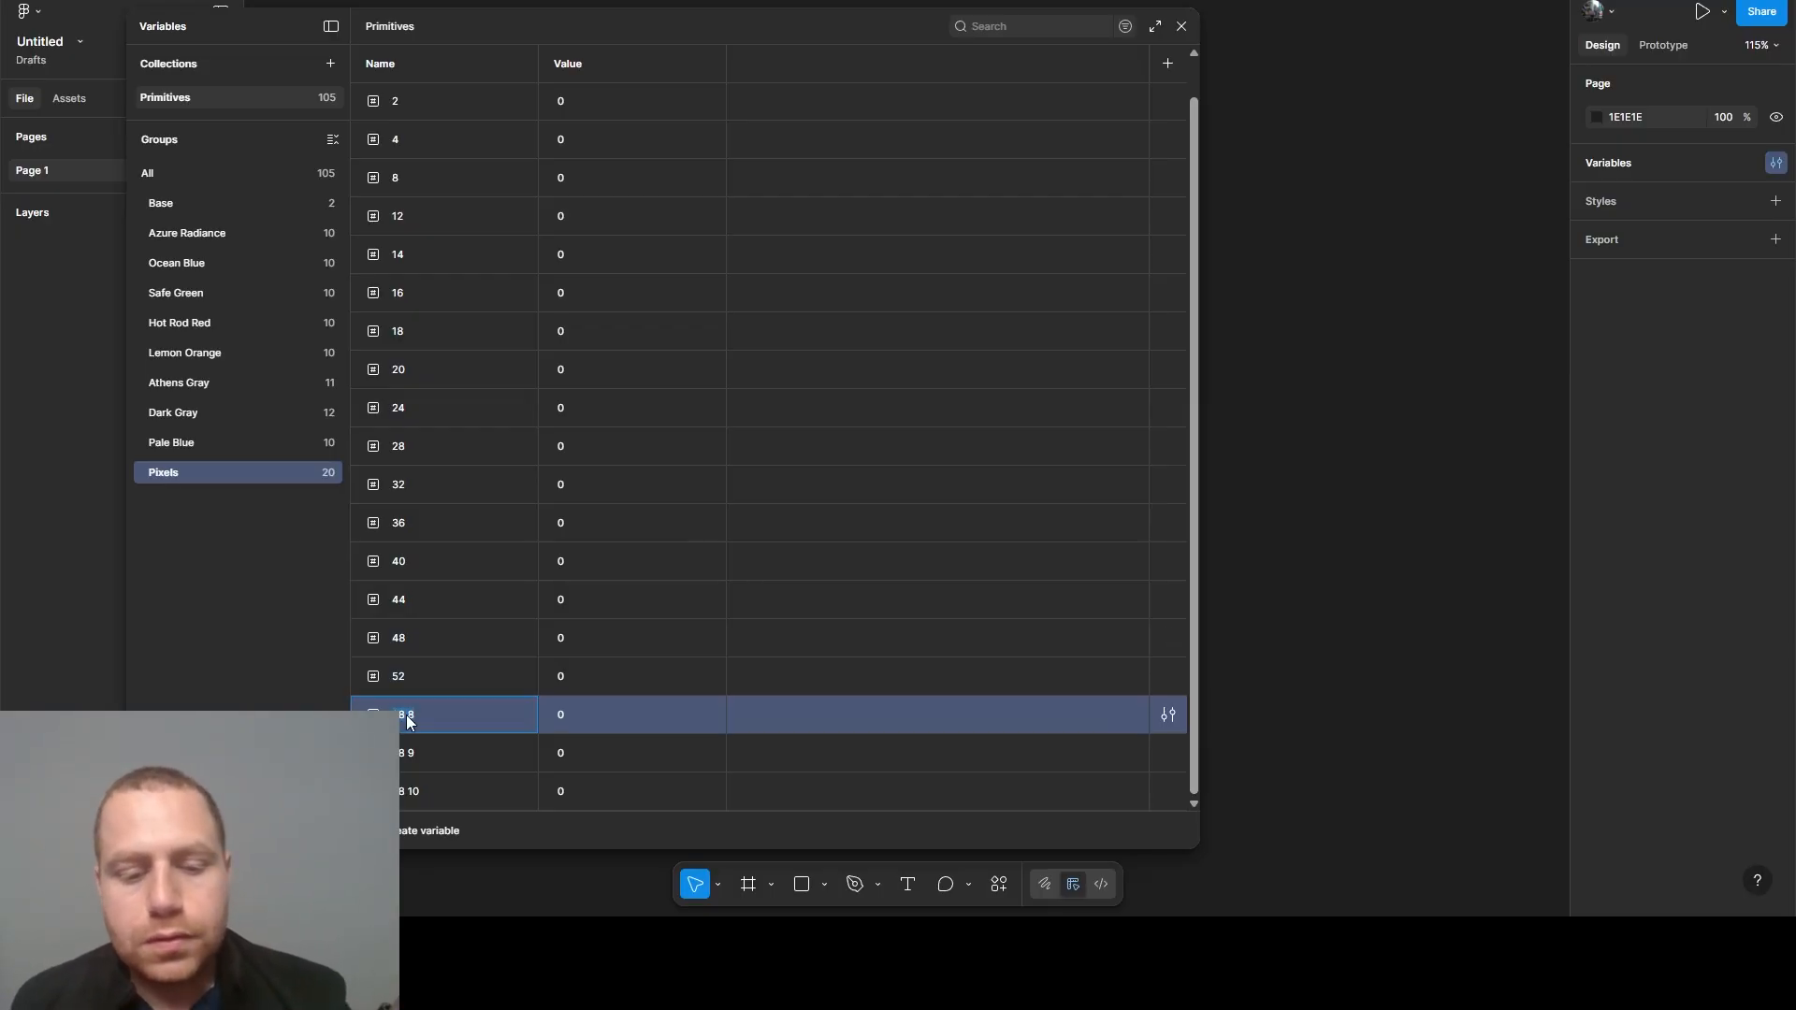
{"action": "type", "text": "56"}
{"action": "double_click", "coordinate": [405, 753]}
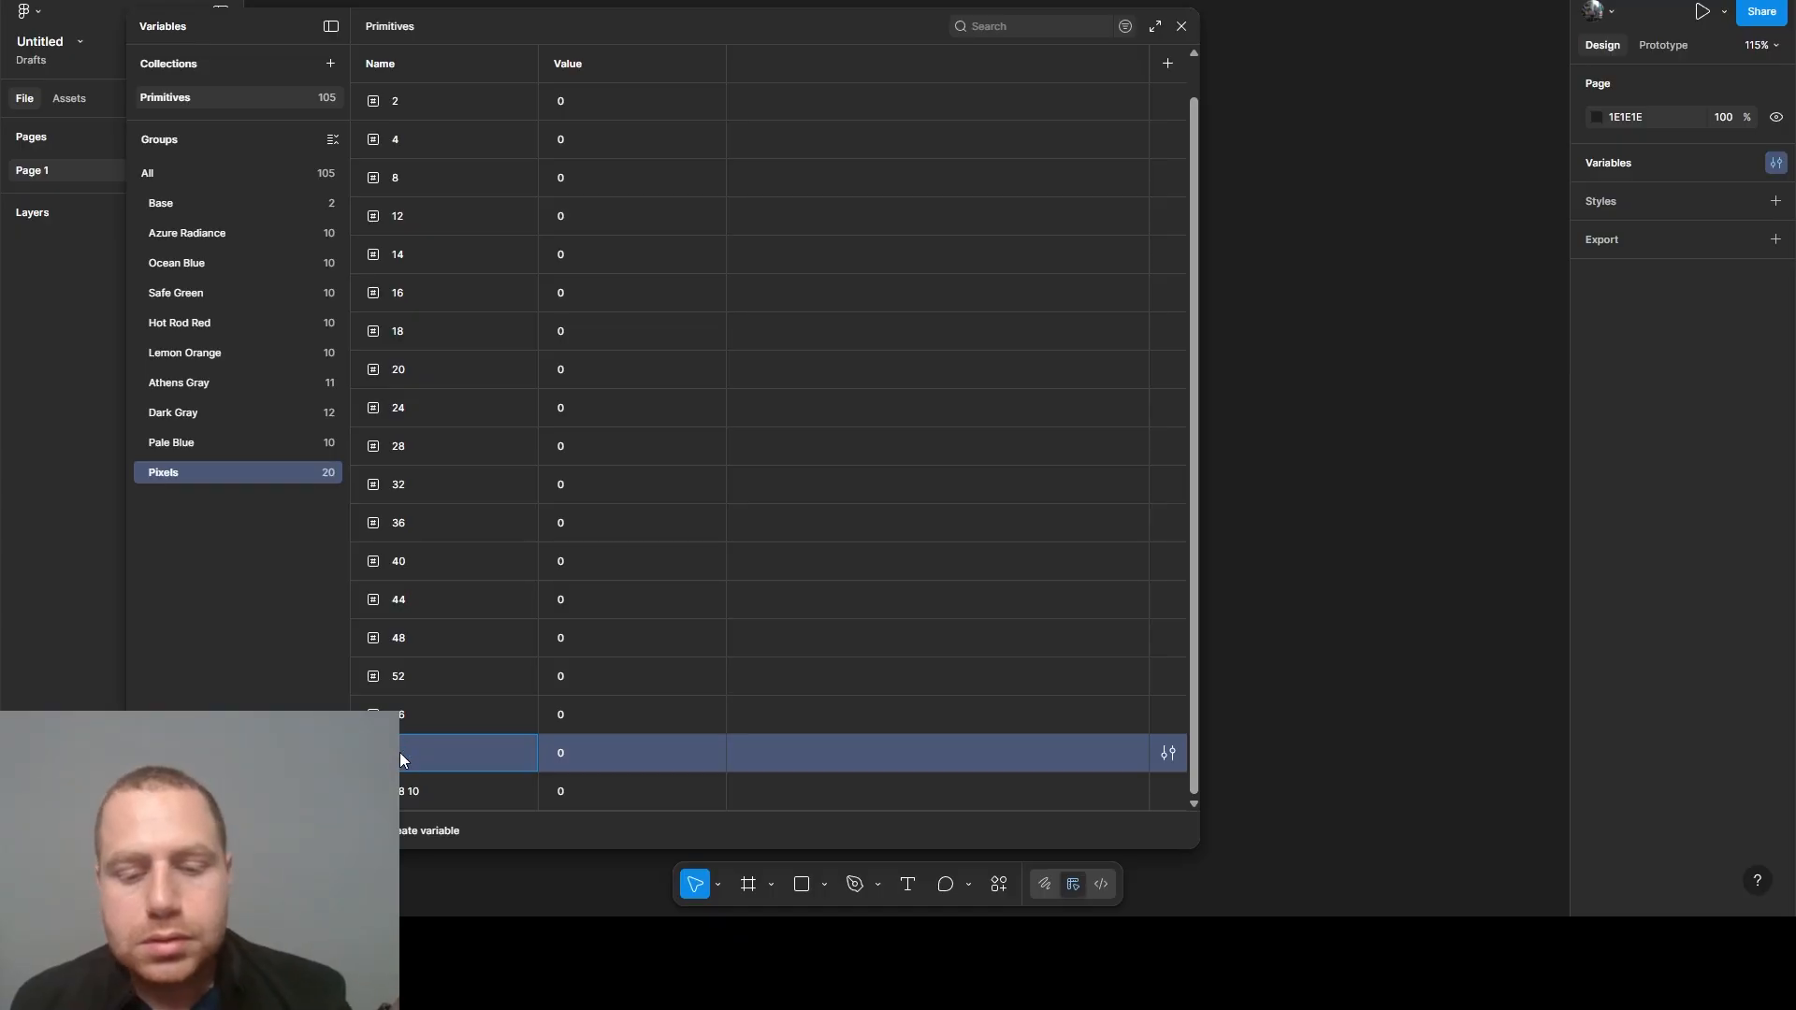
{"action": "type", "text": "60"}
{"action": "double_click", "coordinate": [499, 777]}
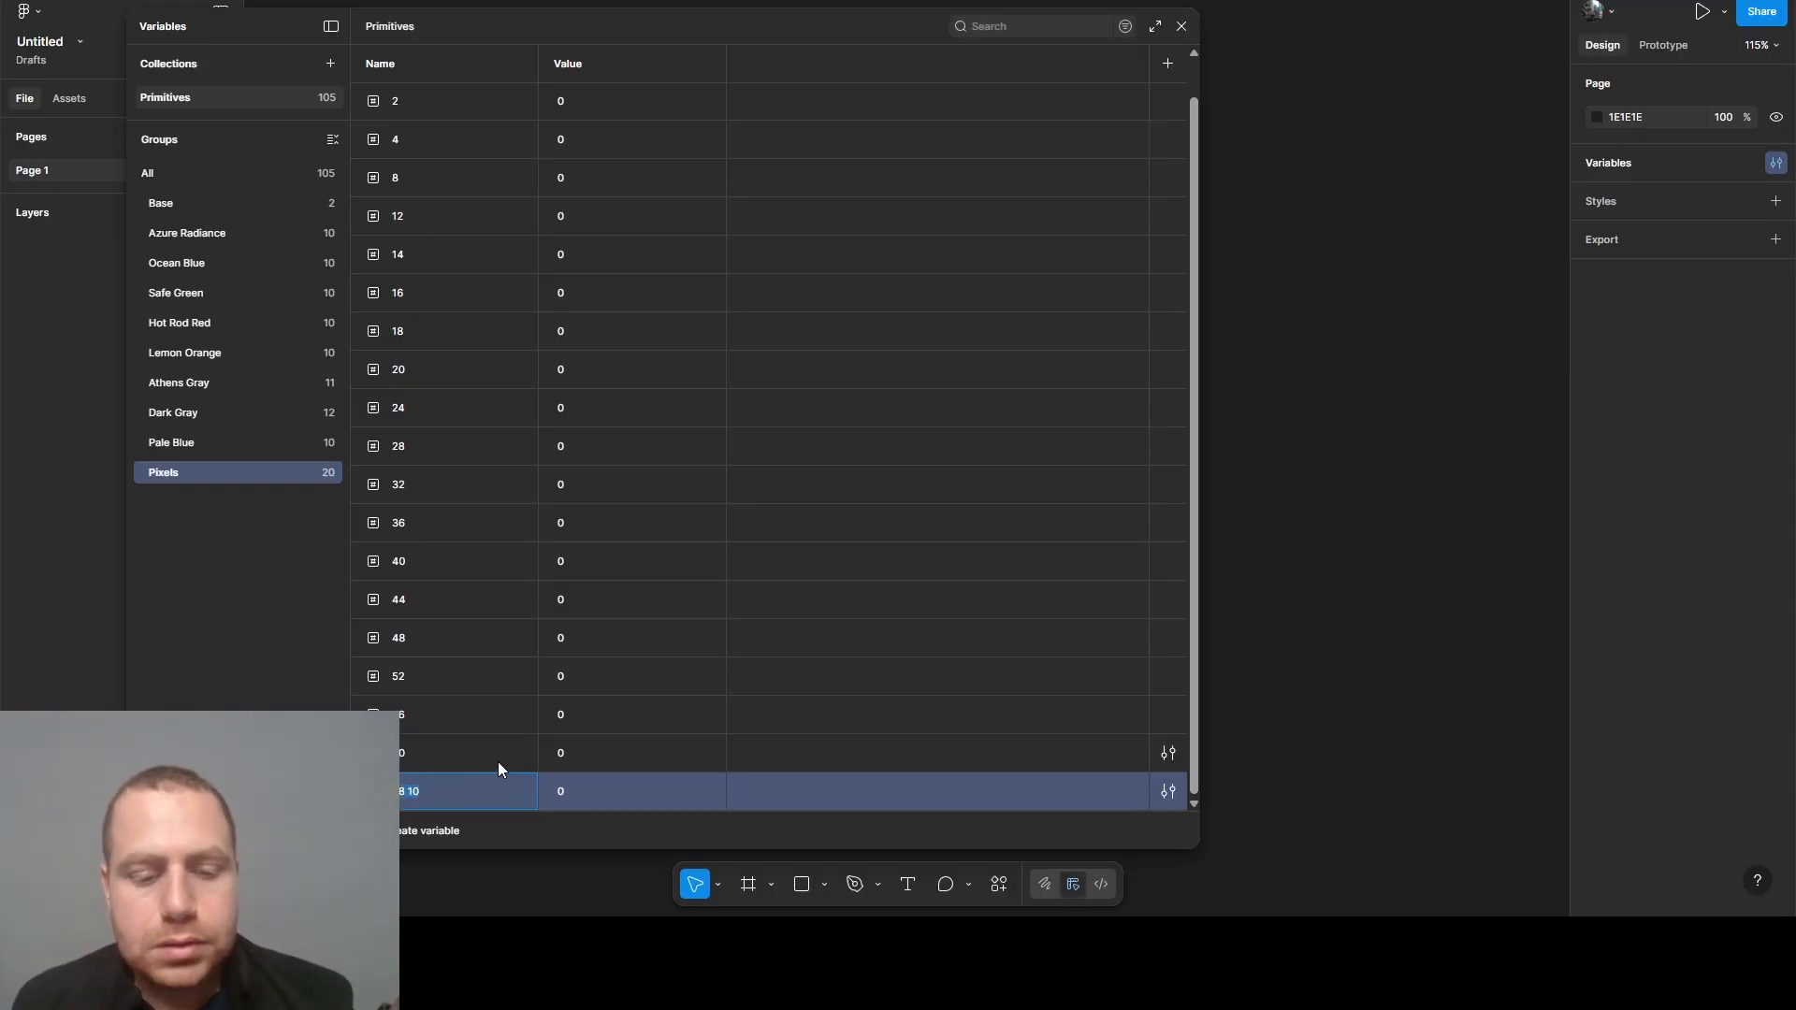
{"action": "type", "text": "64"}
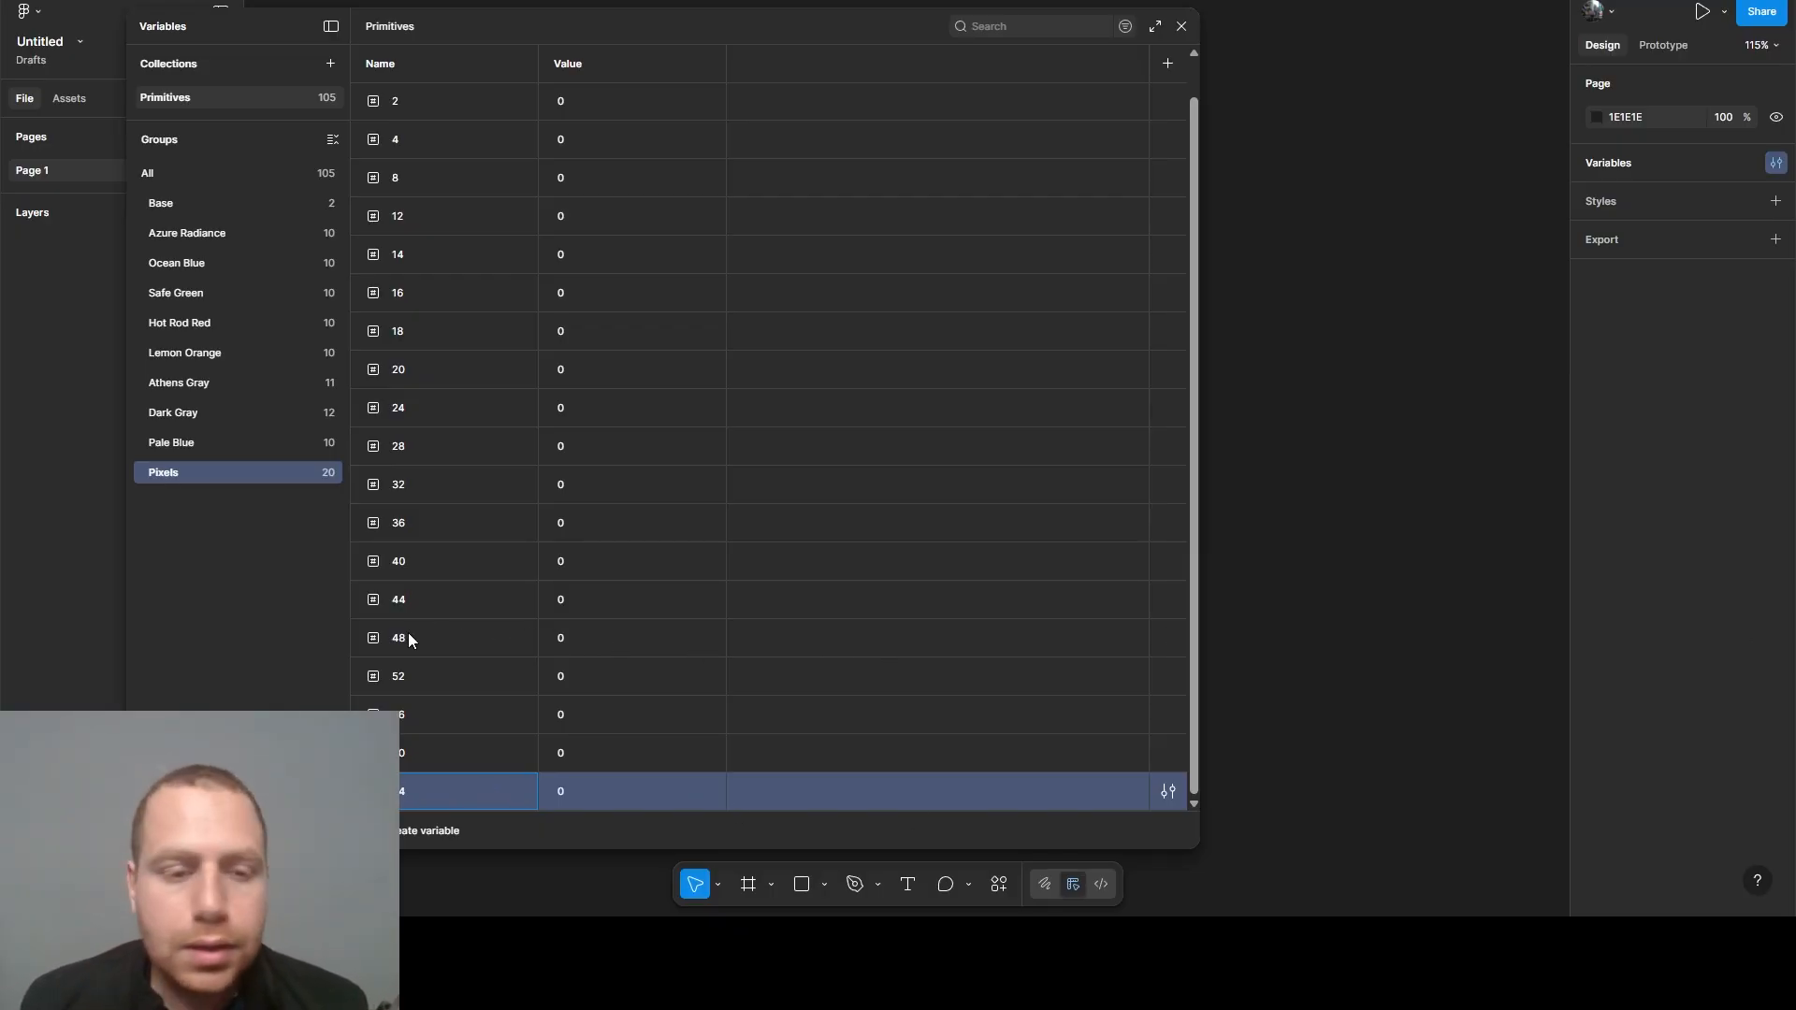
{"action": "left_click", "coordinate": [483, 762]}
- Duplicate the 64 variable four times in the Pixels group
{"action": "left_click", "coordinate": [487, 787]}
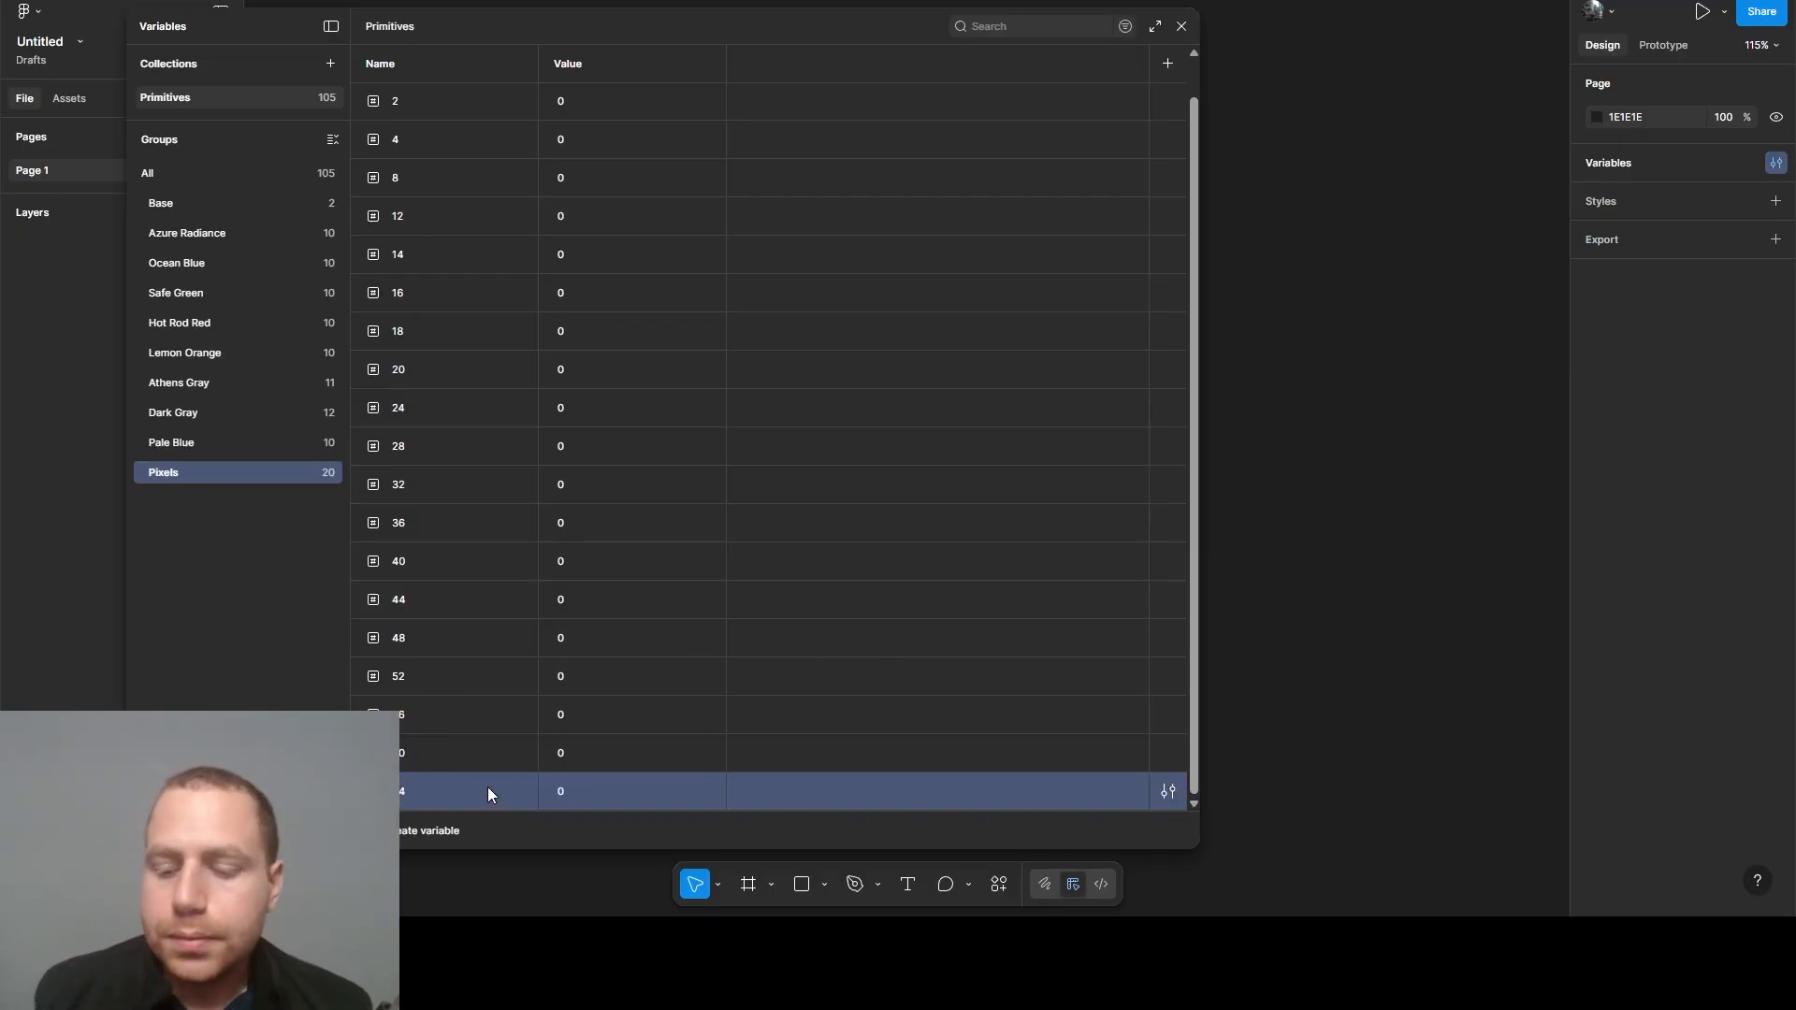
{"action": "key", "text": "shift+Return"}
{"action": "key", "text": "shift+Return"}
{"action": "key", "text": "shift+Return"}
{"action": "key", "text": "shift+Return"}
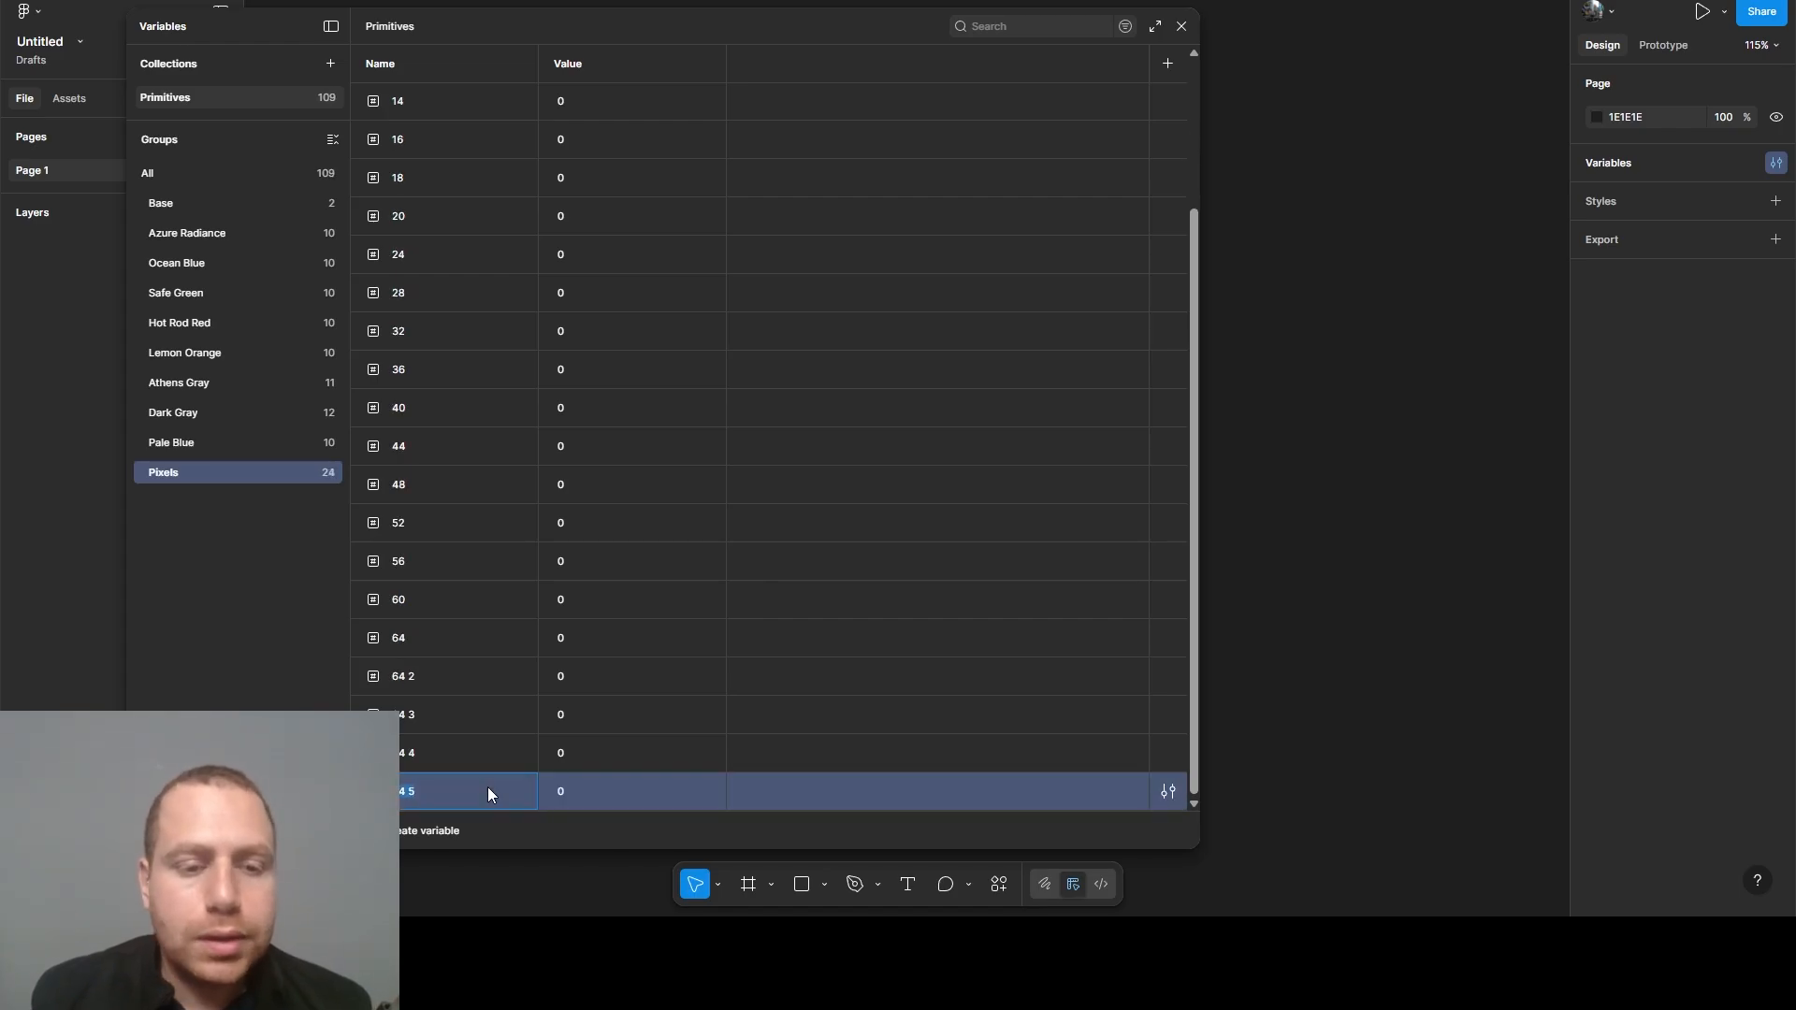
- Rename the first two copies of the 64 variable as 72 and 76
{"action": "double_click", "coordinate": [416, 676]}
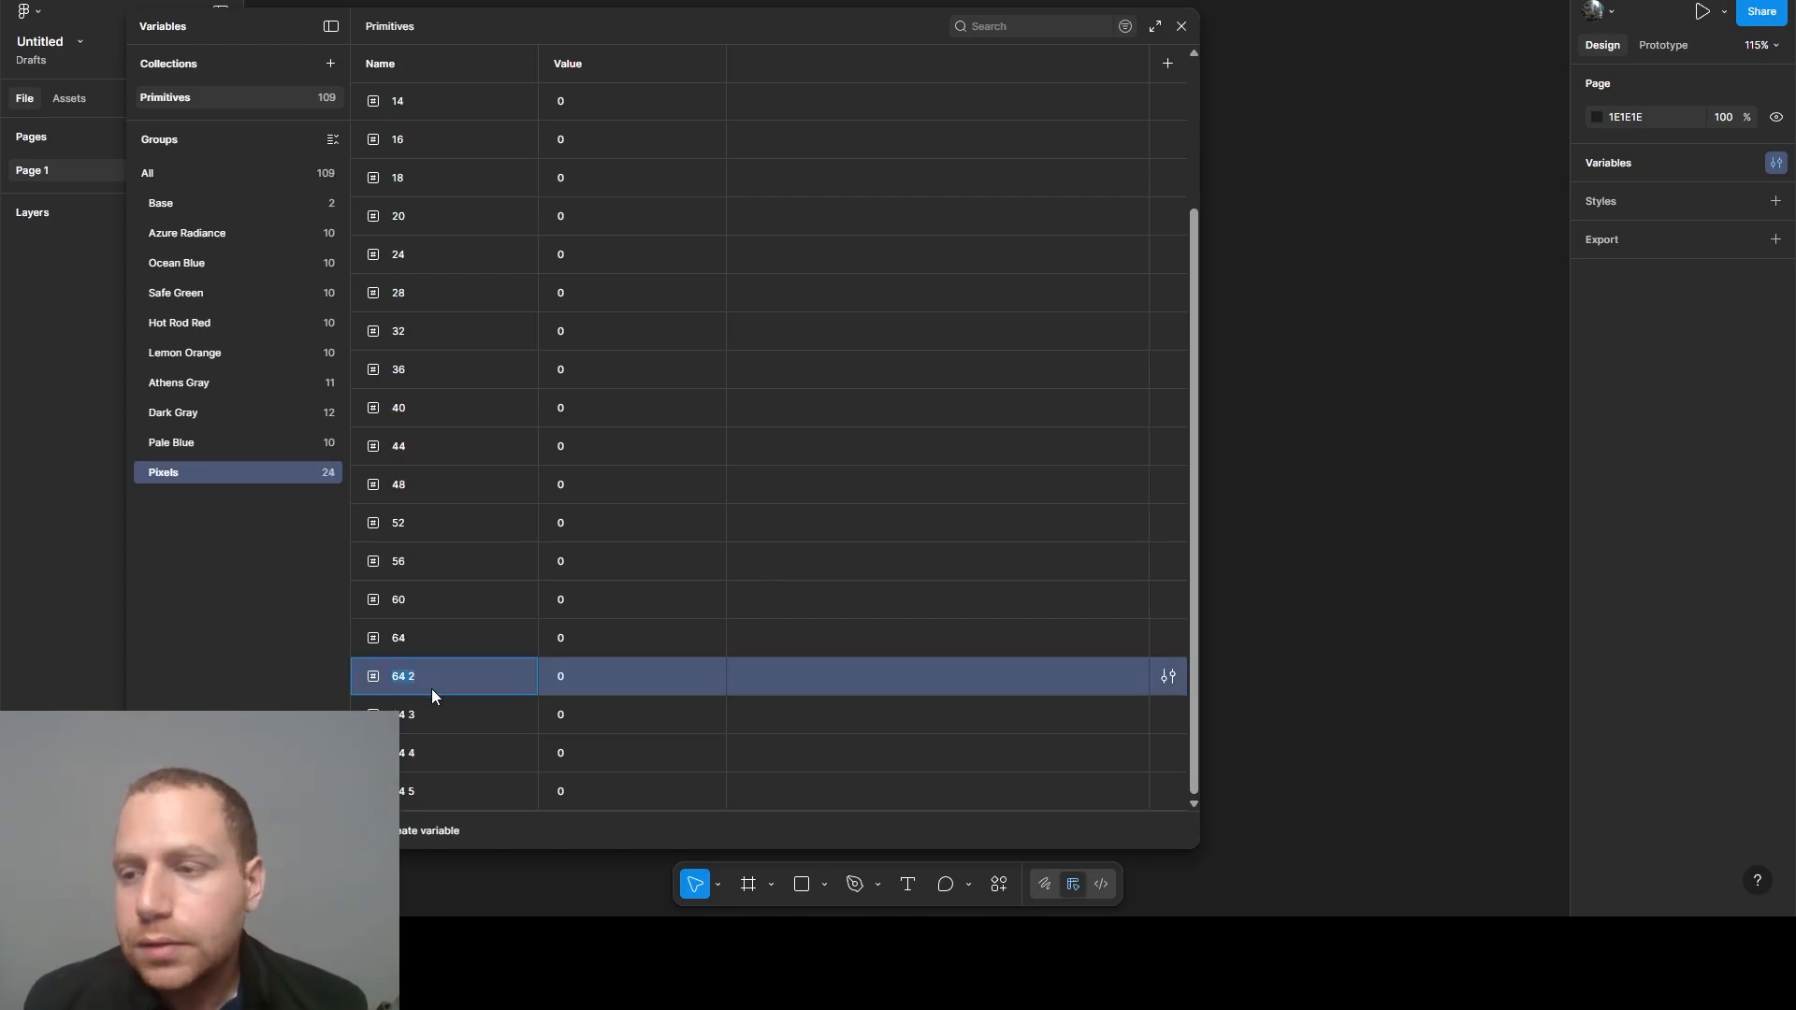
{"action": "type", "text": "7"}
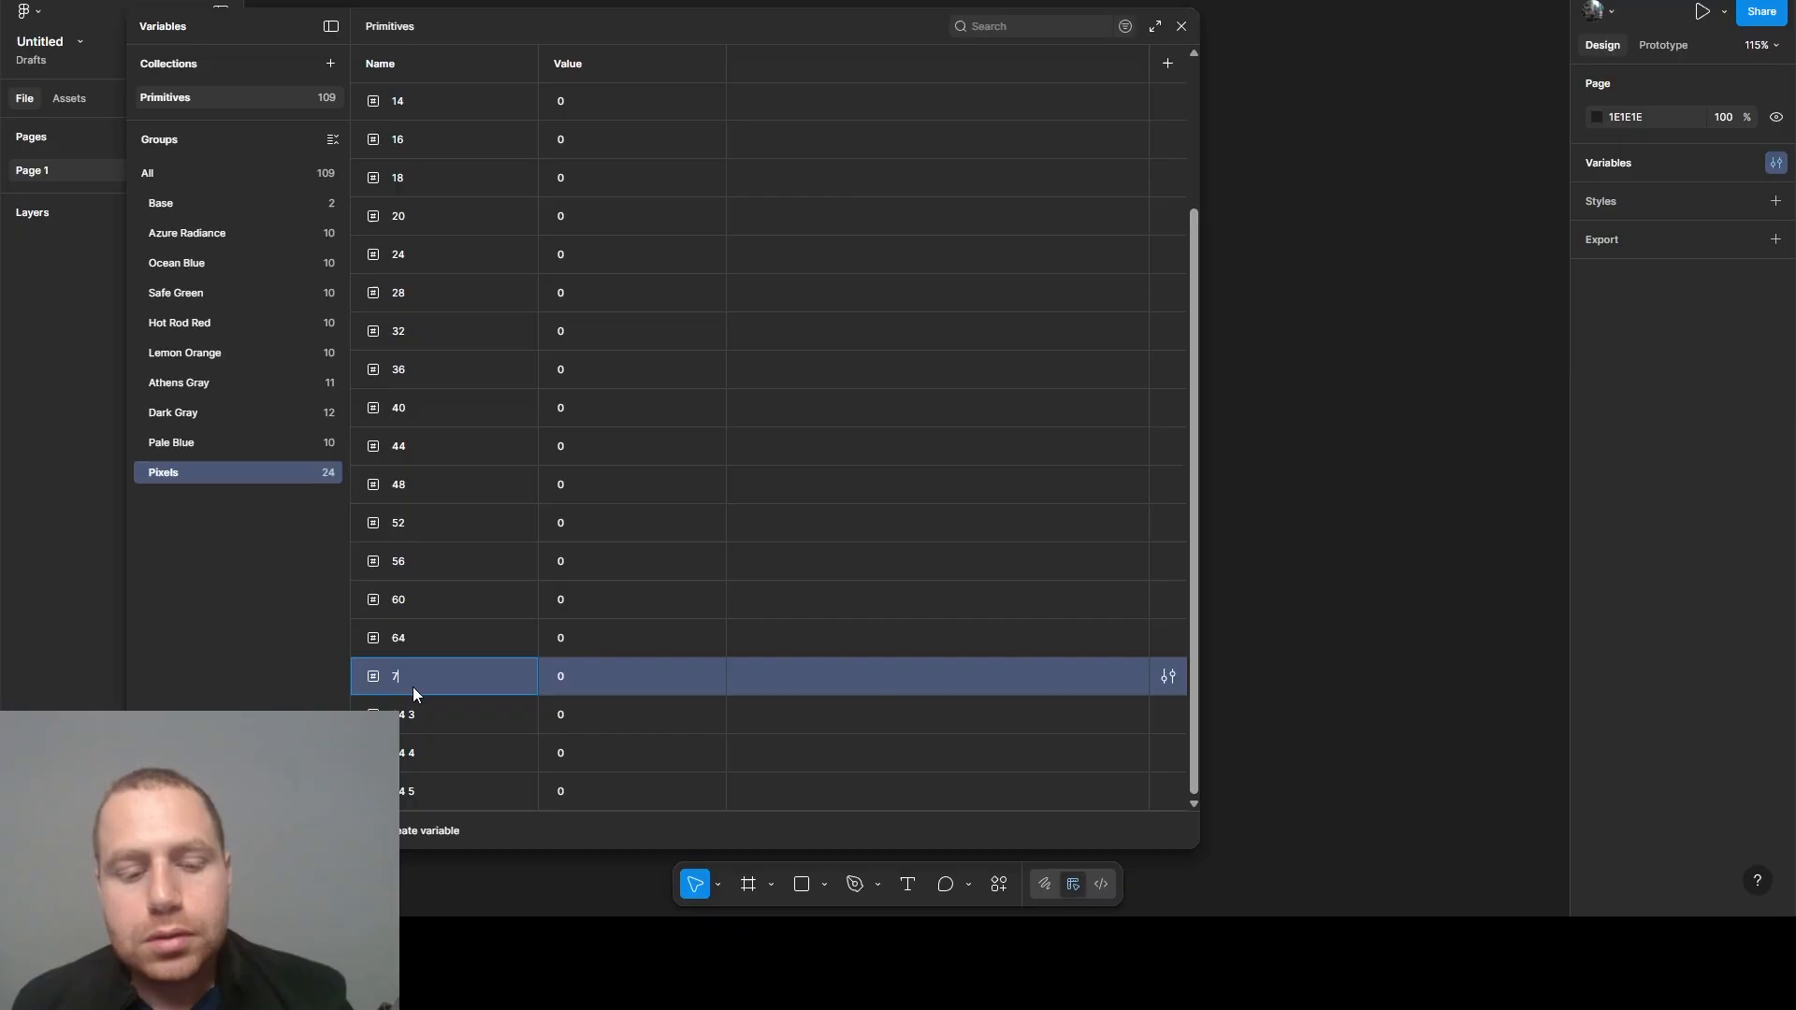
{"action": "type", "text": "2"}
{"action": "double_click", "coordinate": [410, 717]}
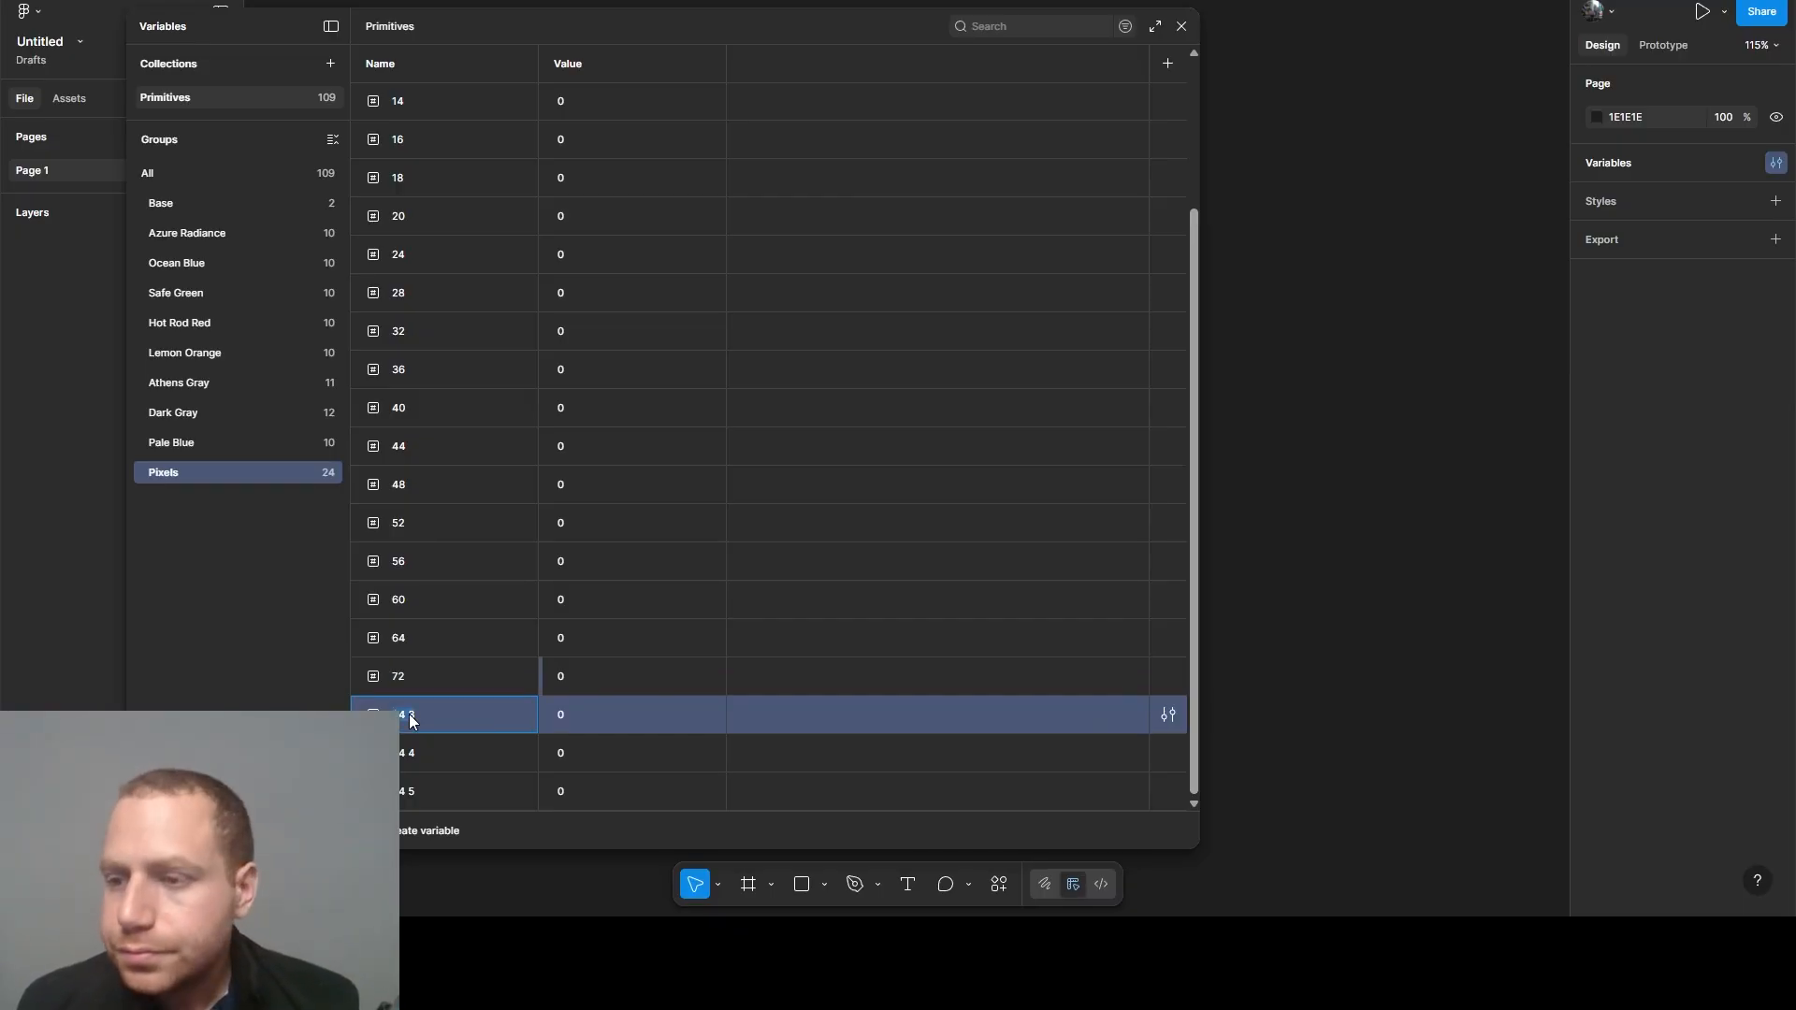
{"action": "key", "text": "BackSpace"}
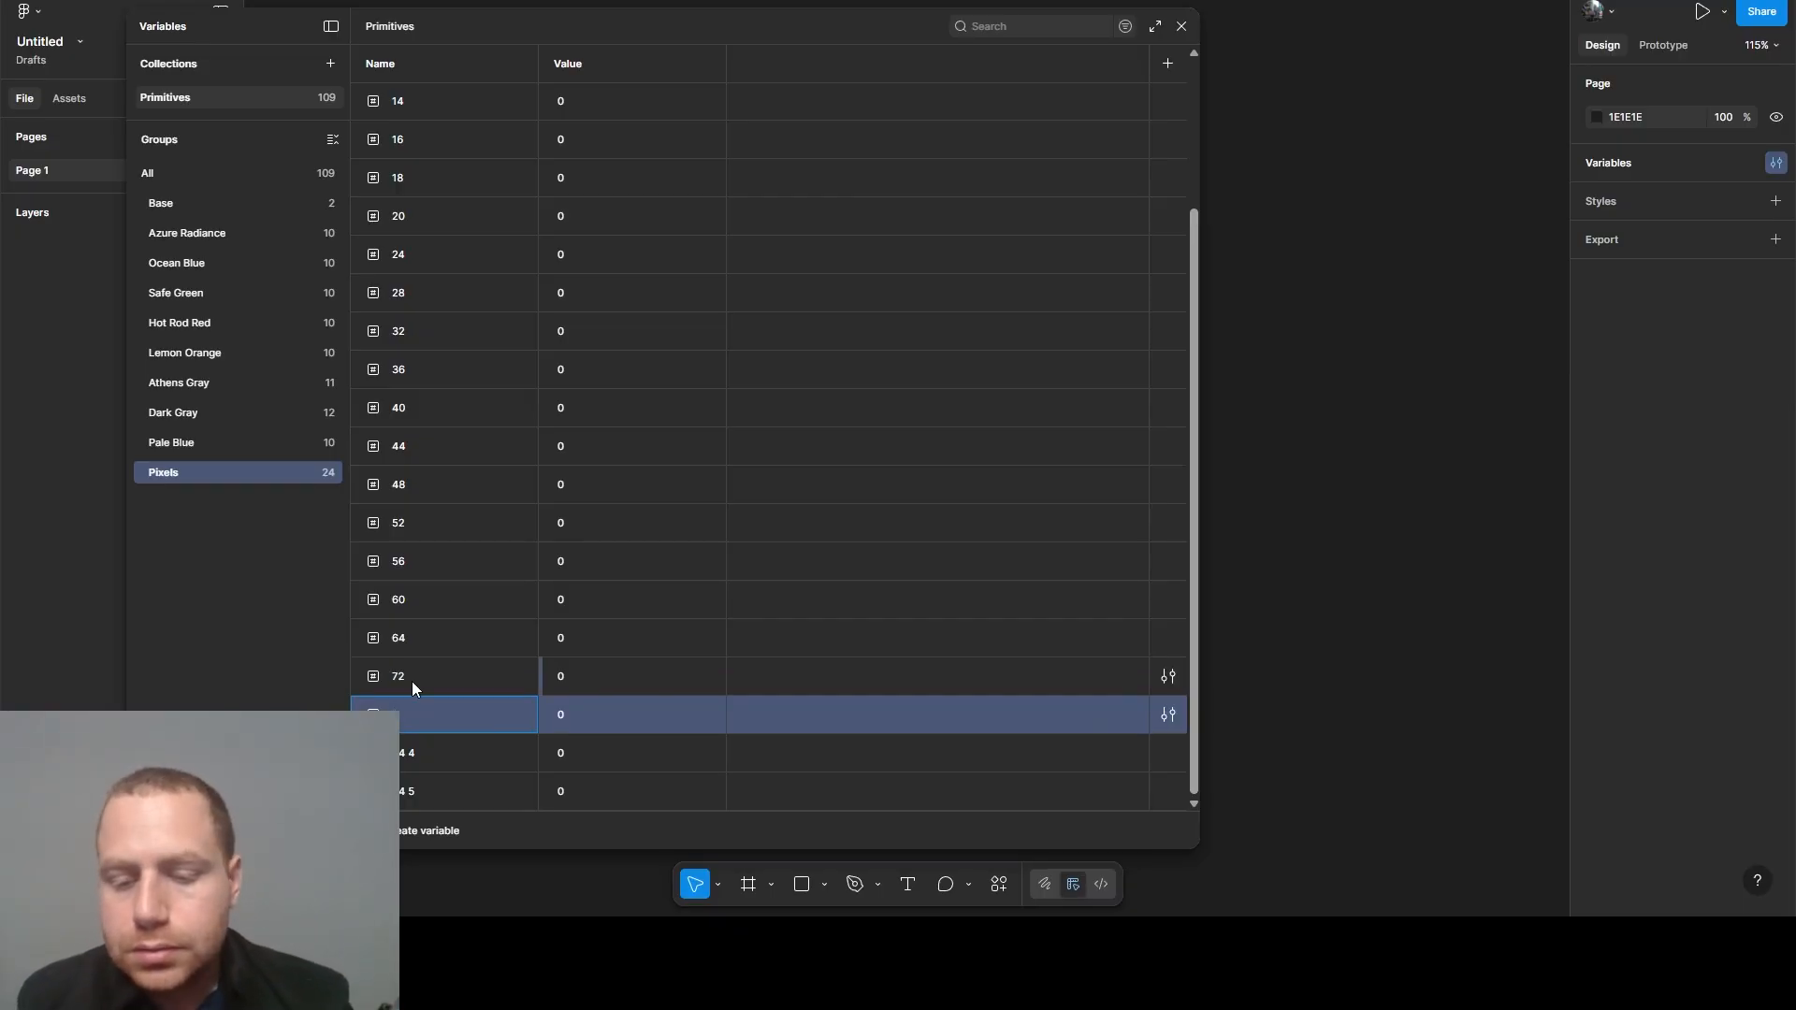
{"action": "type", "text": "76"}
- Rename the last two copies of the 64 variable as 128 and 256
{"action": "double_click", "coordinate": [405, 758]}
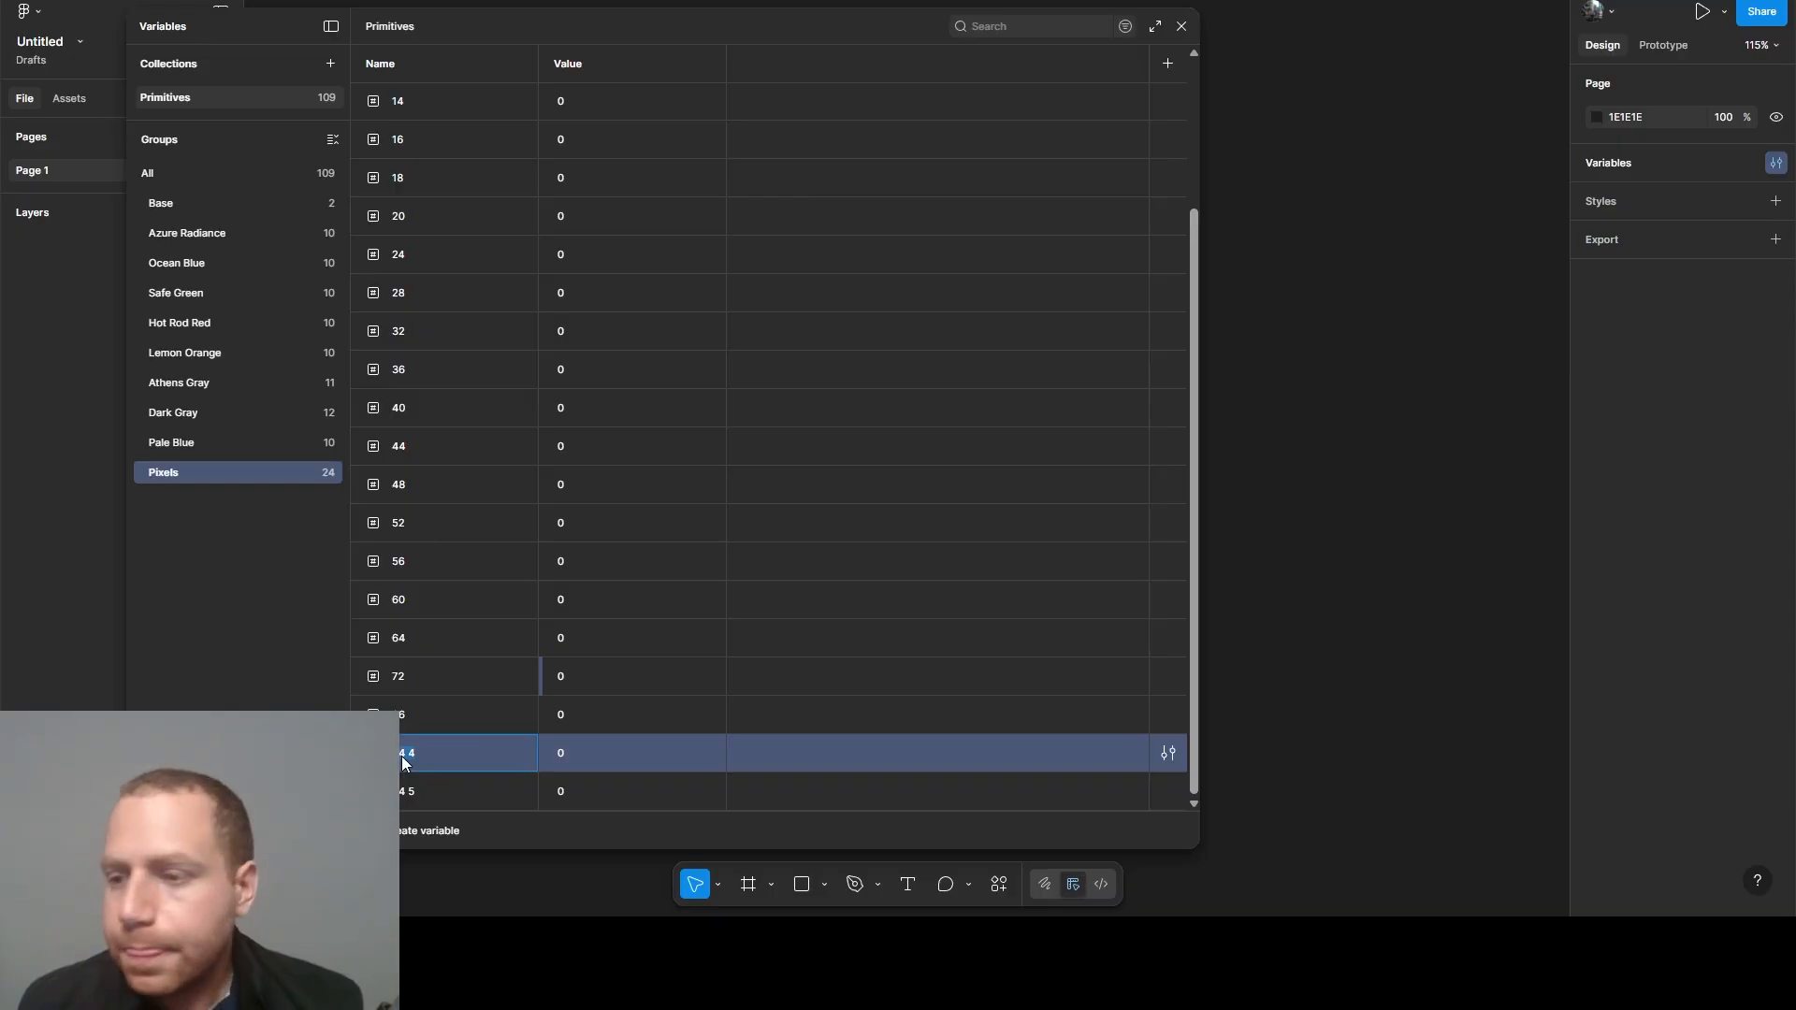
{"action": "type", "text": "128"}
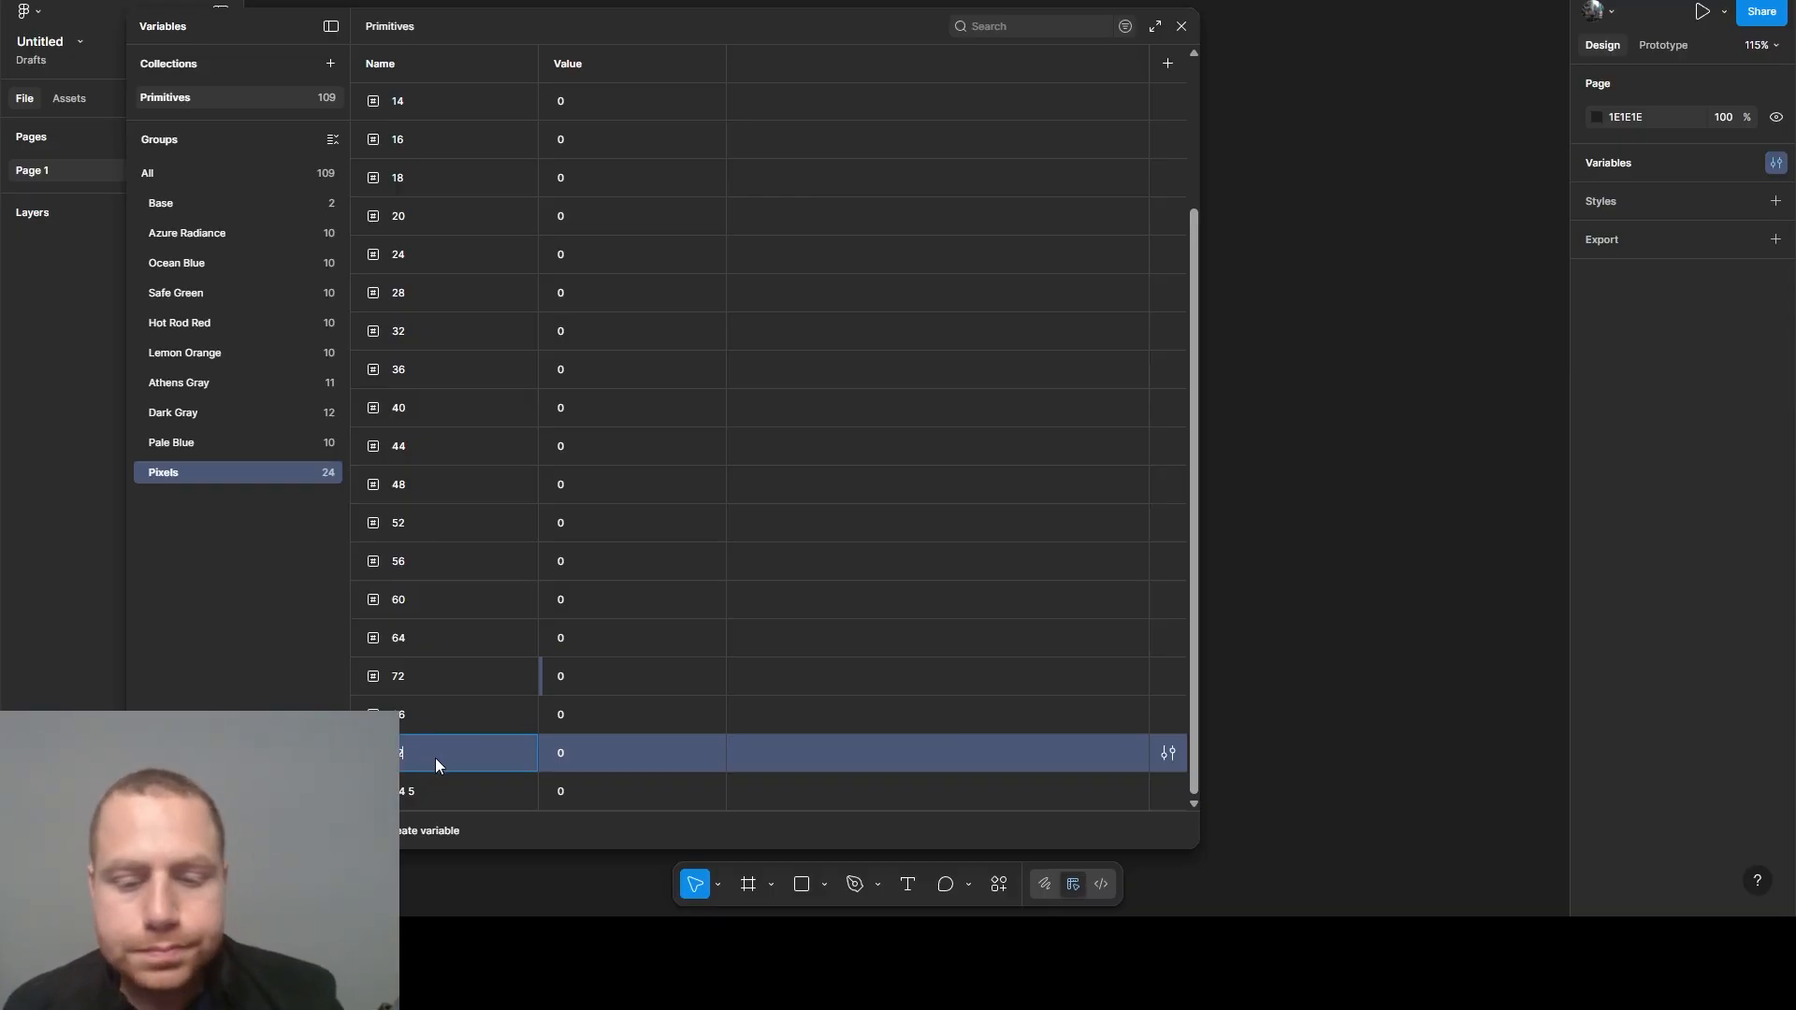
{"action": "double_click", "coordinate": [408, 798]}
{"action": "type", "text": "256"}
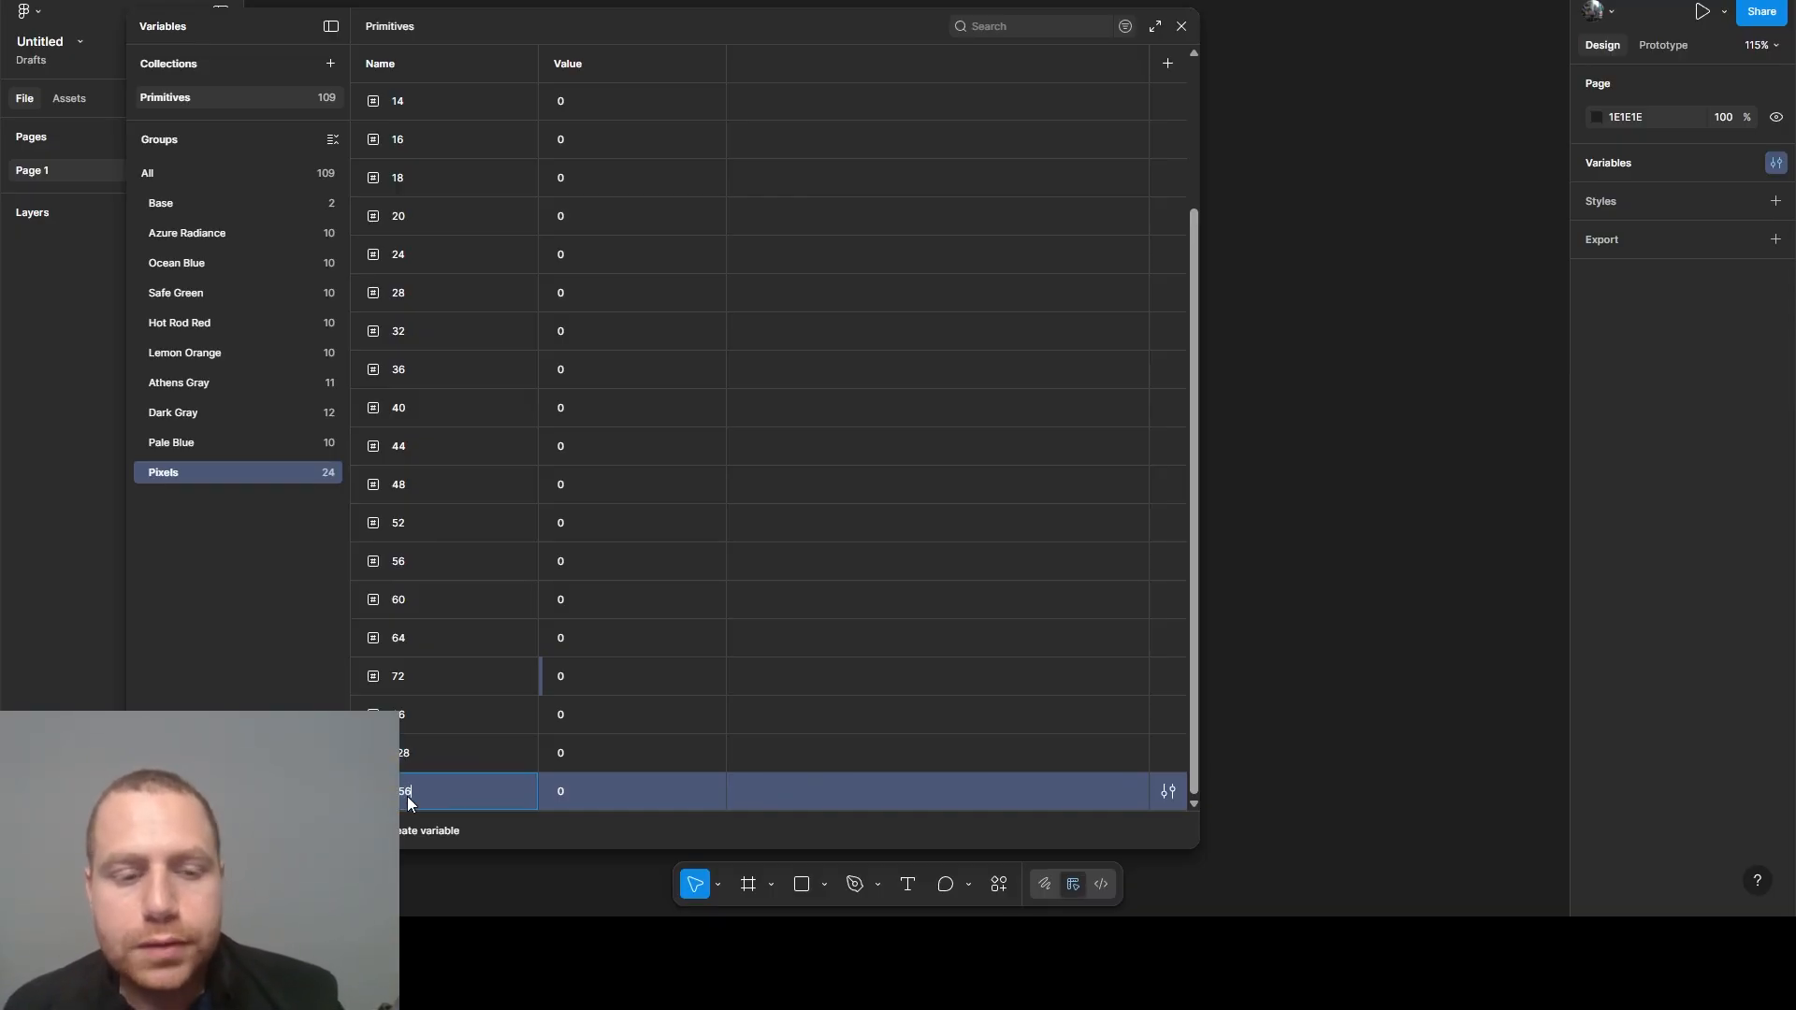
{"action": "left_click", "coordinate": [445, 755]}
- Set the values of the Pixels variables 2, 4 and 8 to 2, 4 and 8 respectively
{"action": "scroll", "coordinate": [1094, 144], "scroll_direction": "up", "scroll_amount": 3}
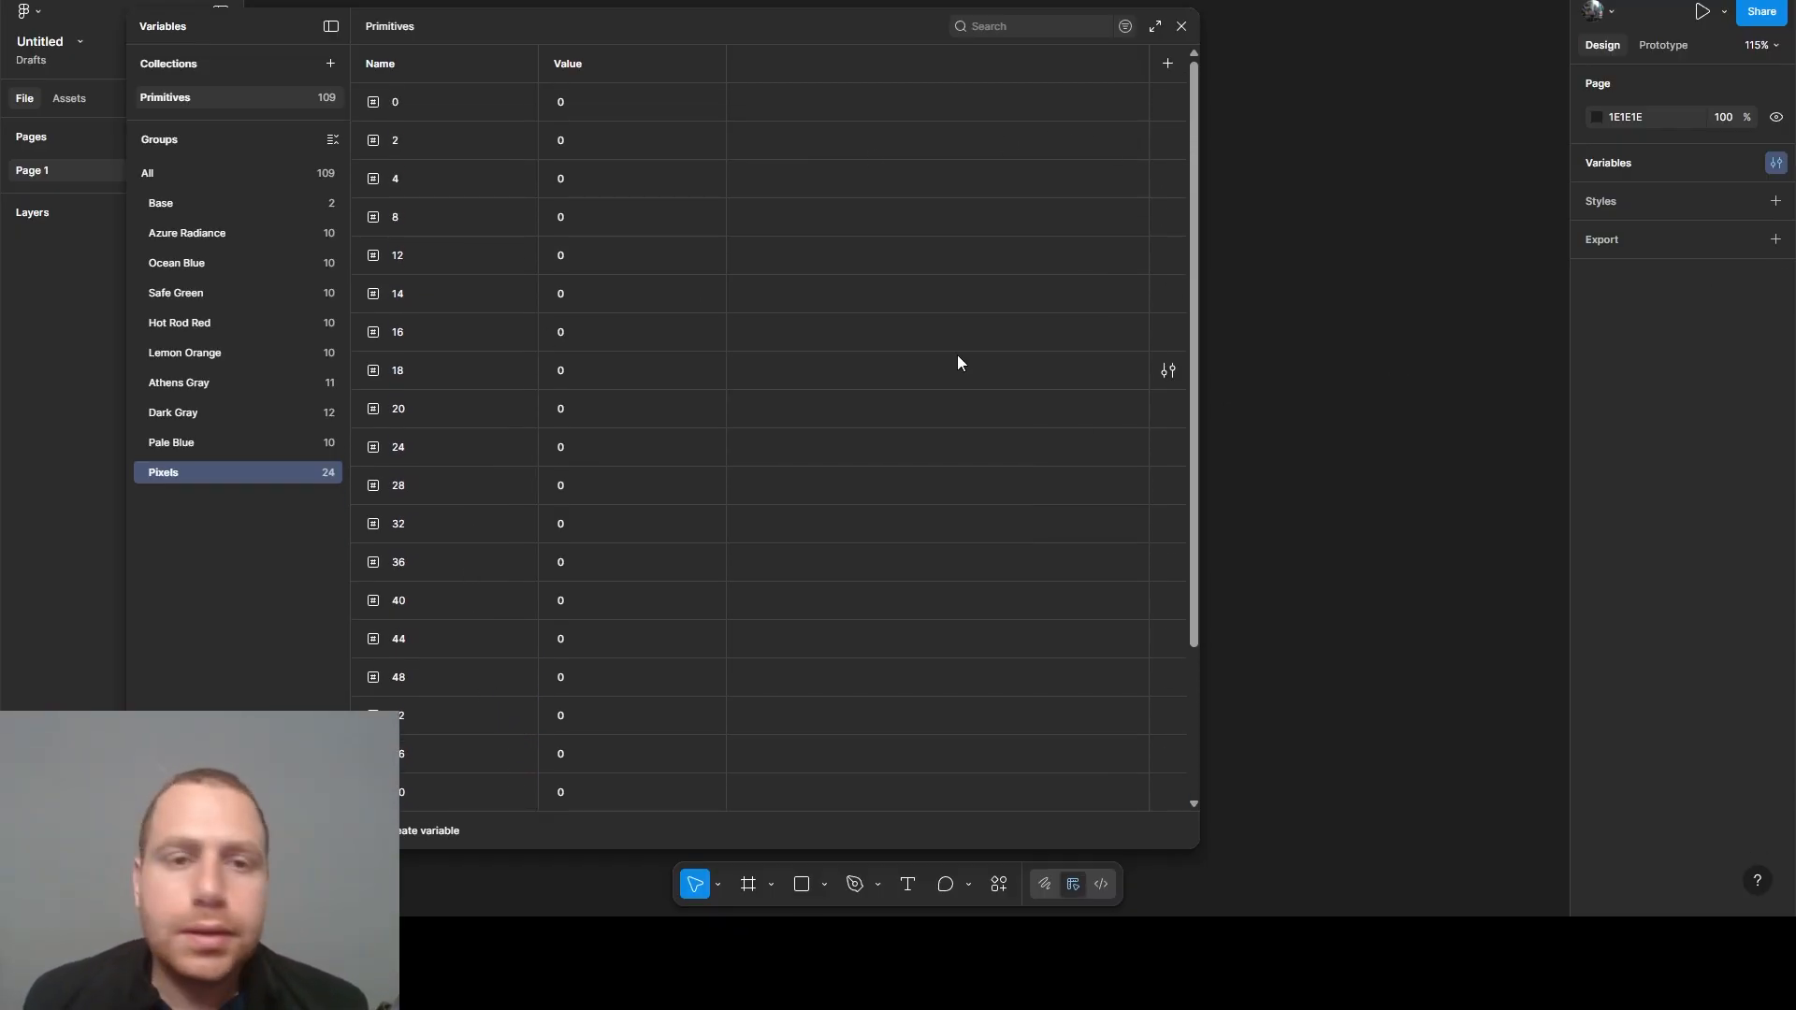
{"action": "left_click", "coordinate": [423, 142]}
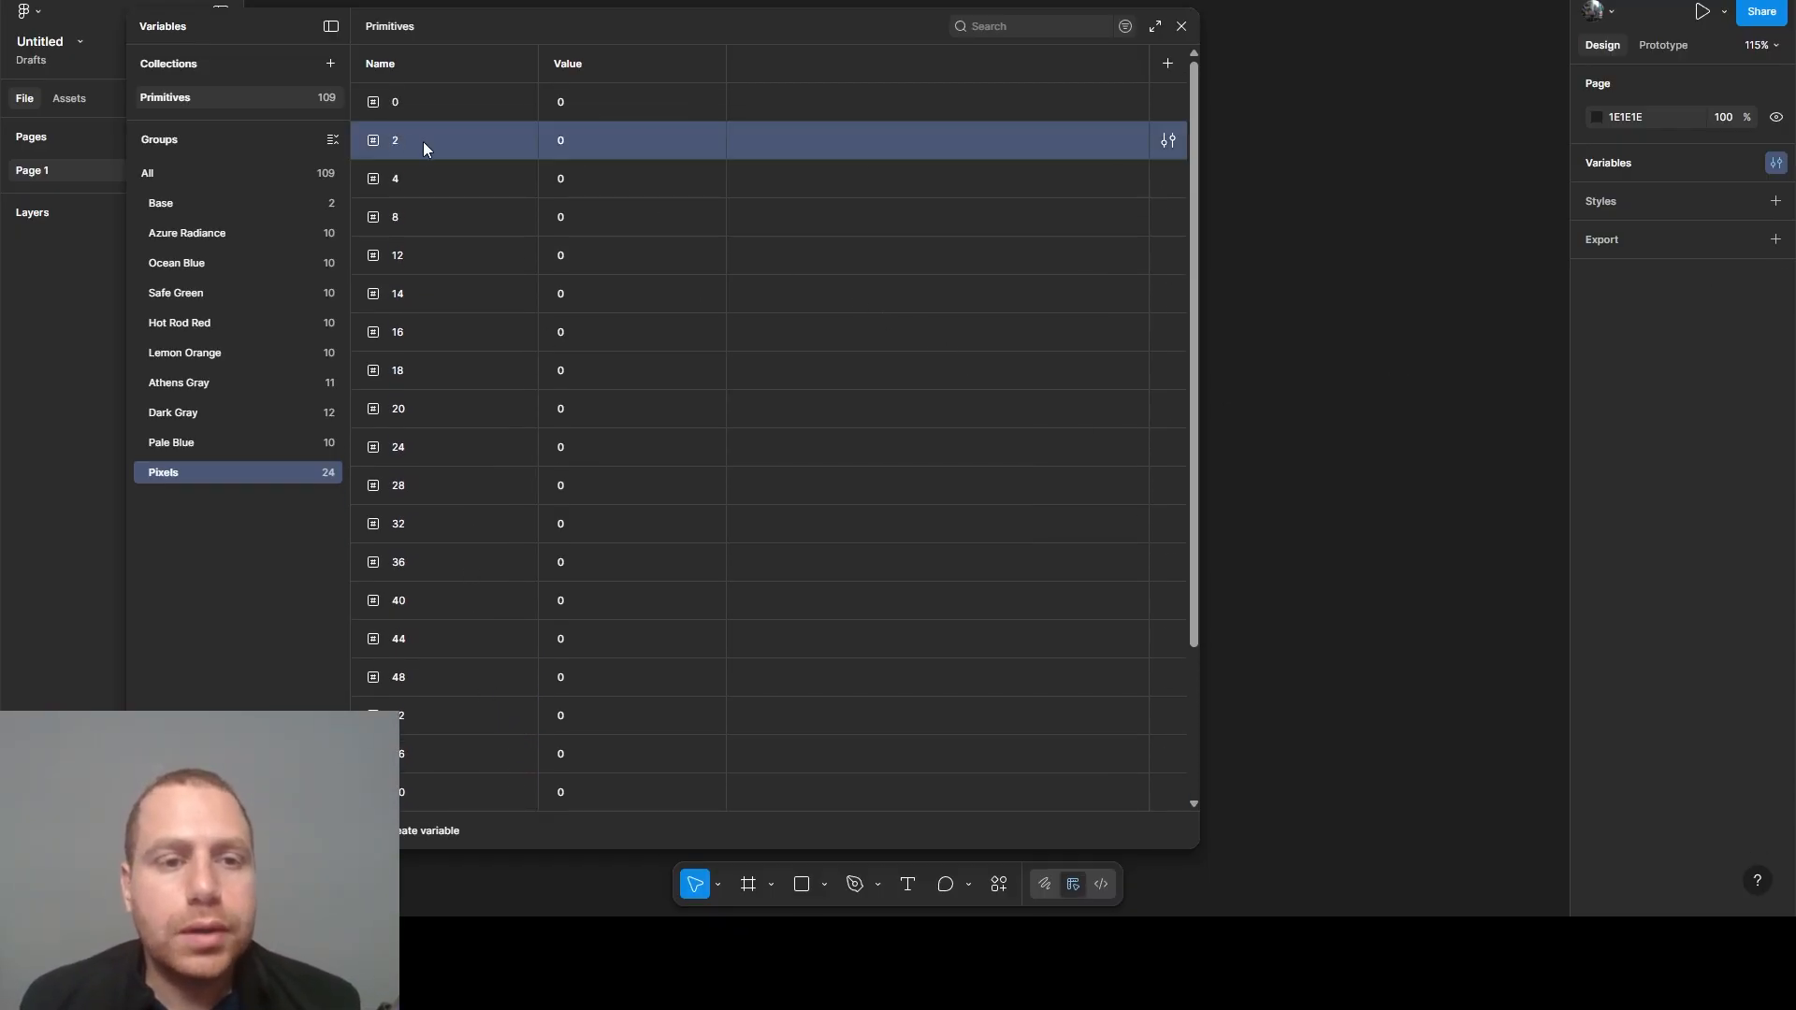
{"action": "left_click", "coordinate": [423, 142]}
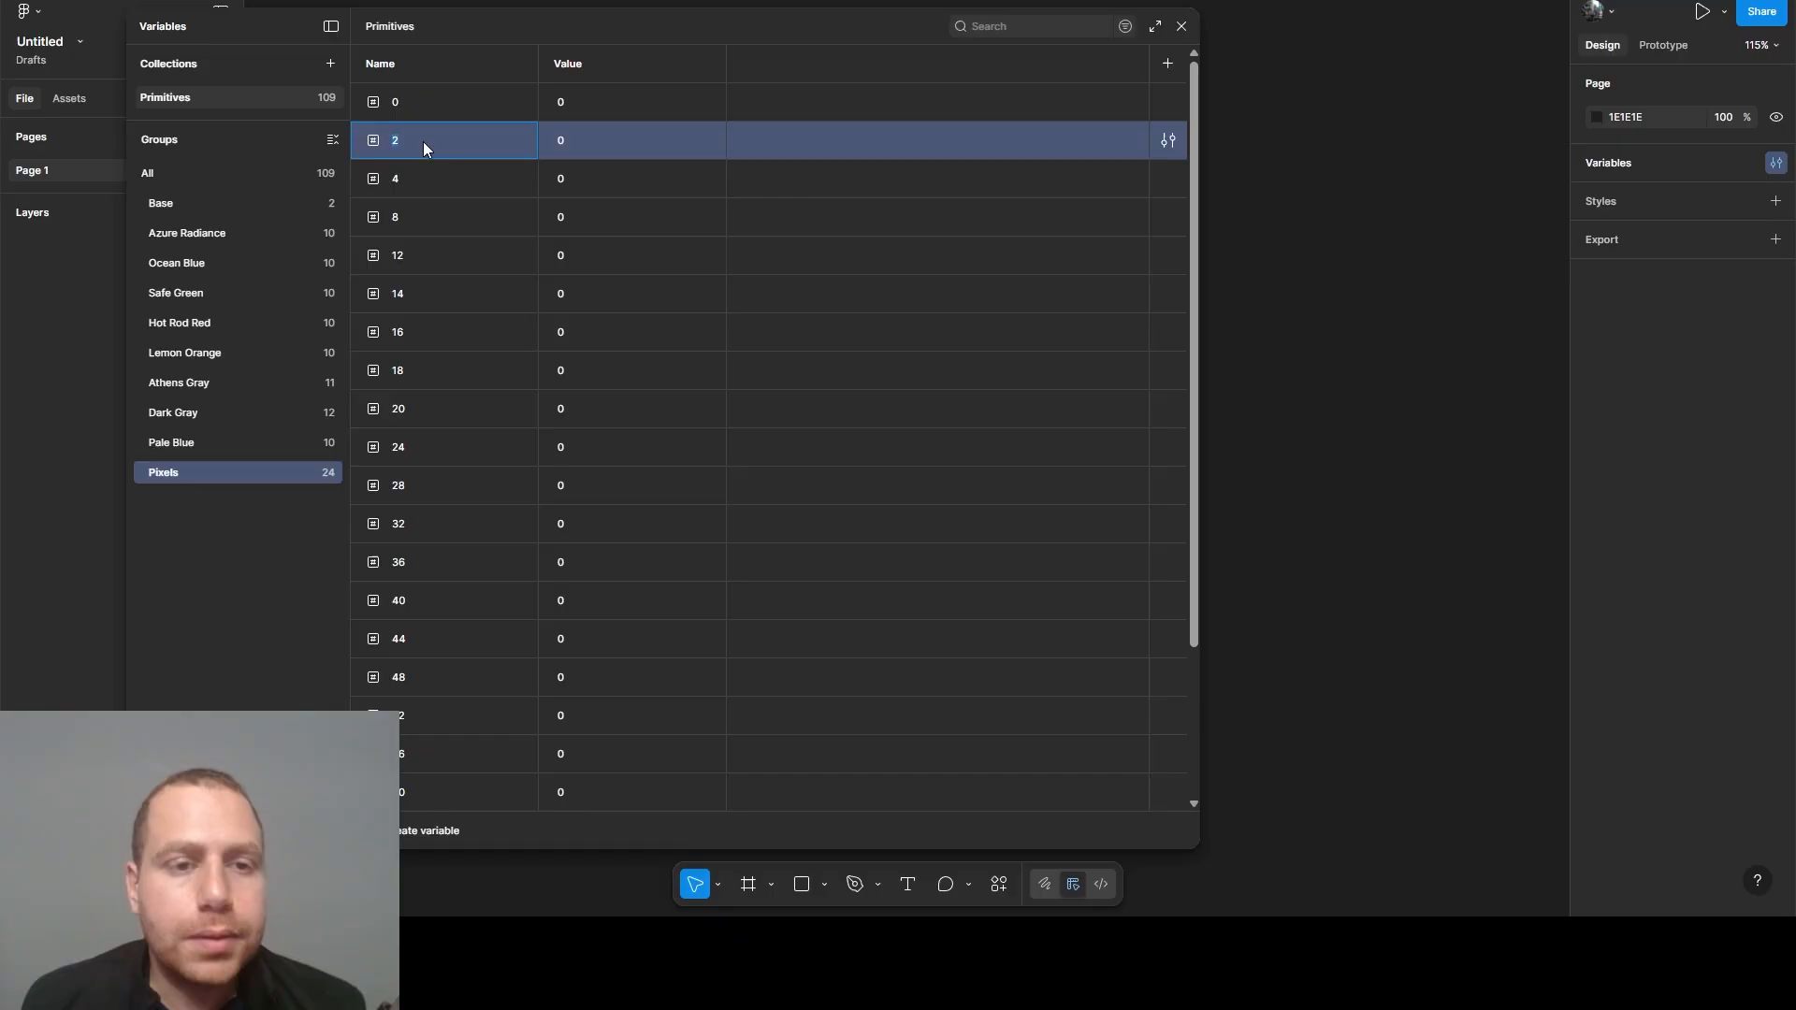
{"action": "left_click", "coordinate": [582, 146]}
{"action": "type", "text": "2"}
{"action": "left_click", "coordinate": [464, 188]}
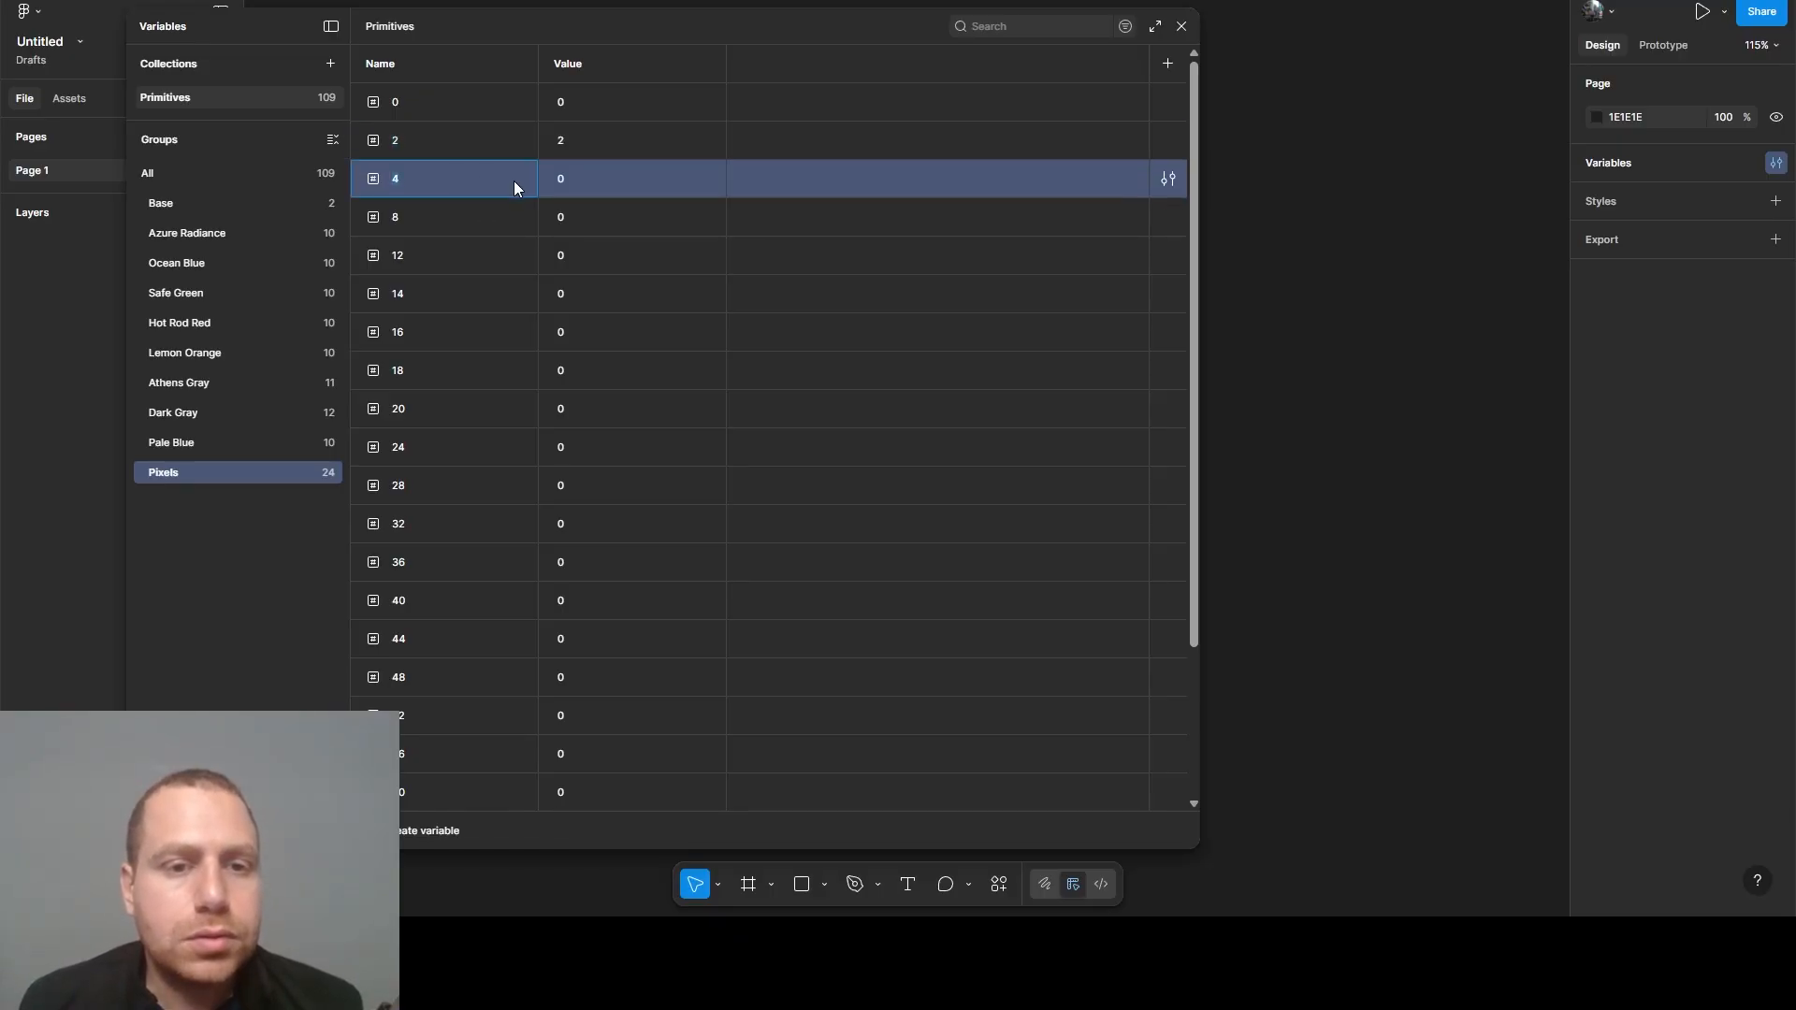
{"action": "left_click", "coordinate": [570, 183]}
{"action": "type", "text": "4"}
{"action": "left_click", "coordinate": [433, 213]}
{"action": "left_click", "coordinate": [629, 219]}
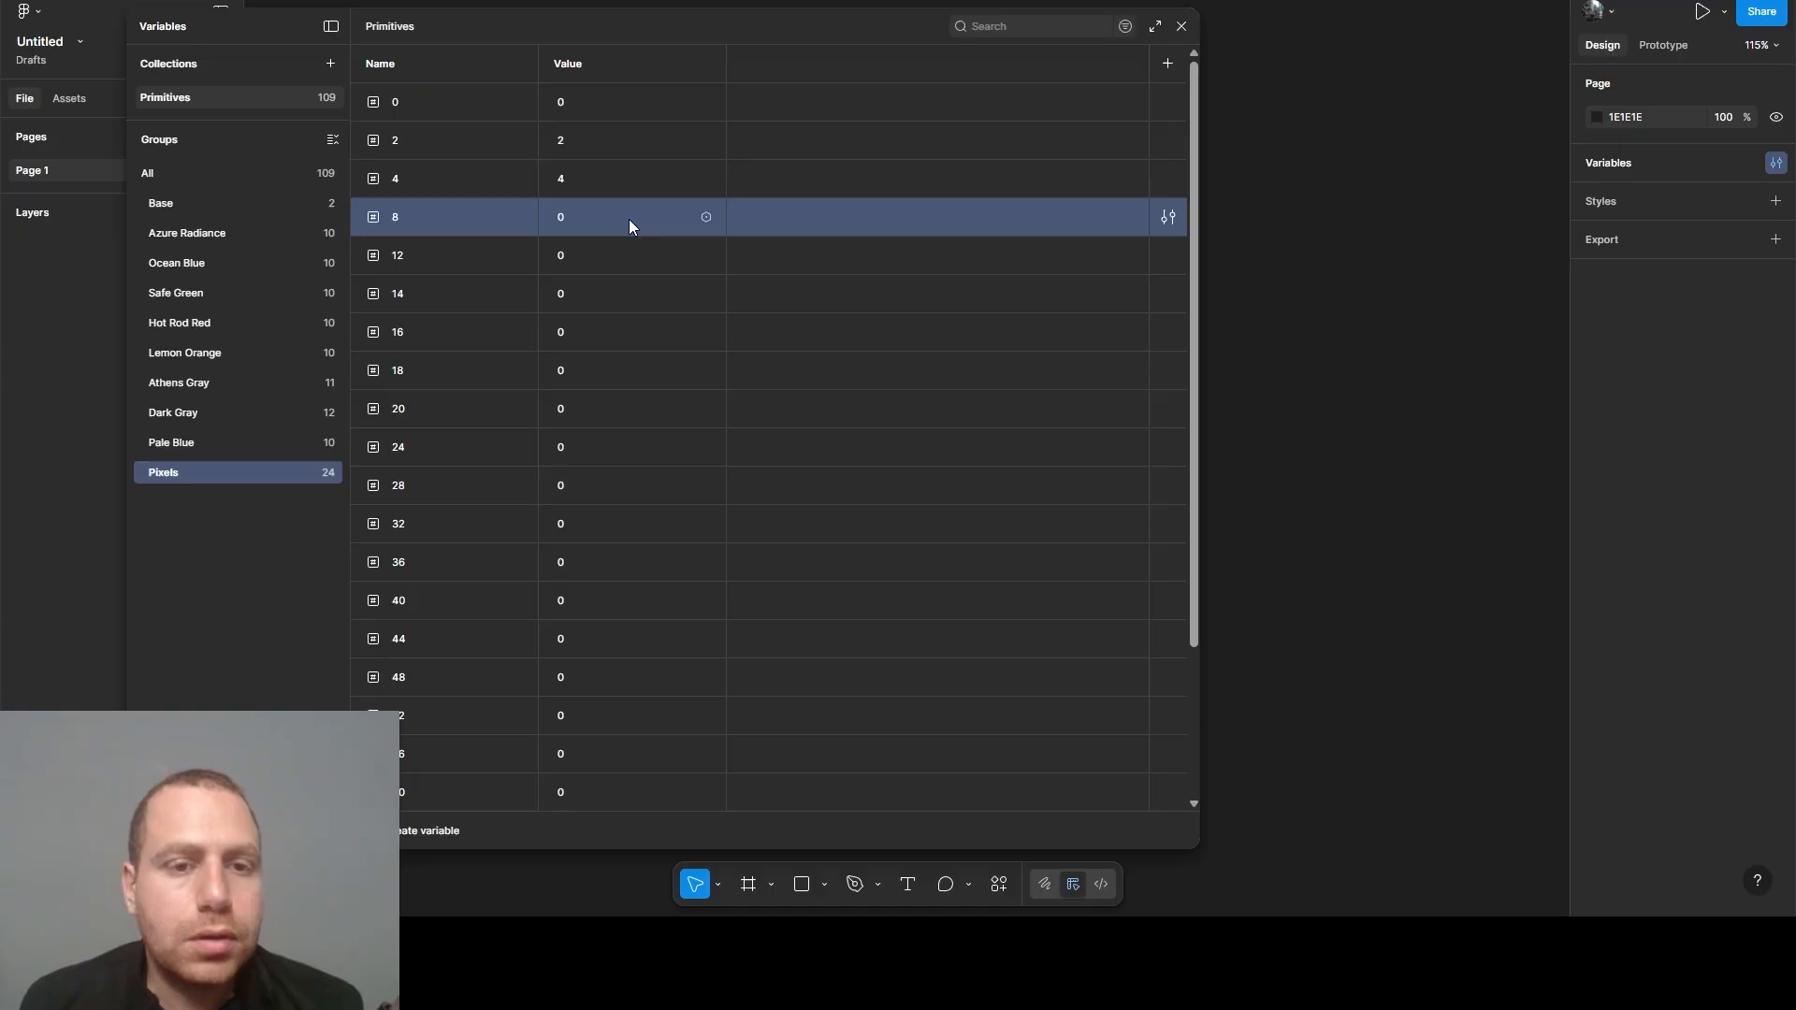
{"action": "type", "text": "8"}
- Set the value of the Pixels variable 12 to 12 and of variable 14 to 14
{"action": "left_click", "coordinate": [419, 249]}
{"action": "left_click", "coordinate": [563, 256]}
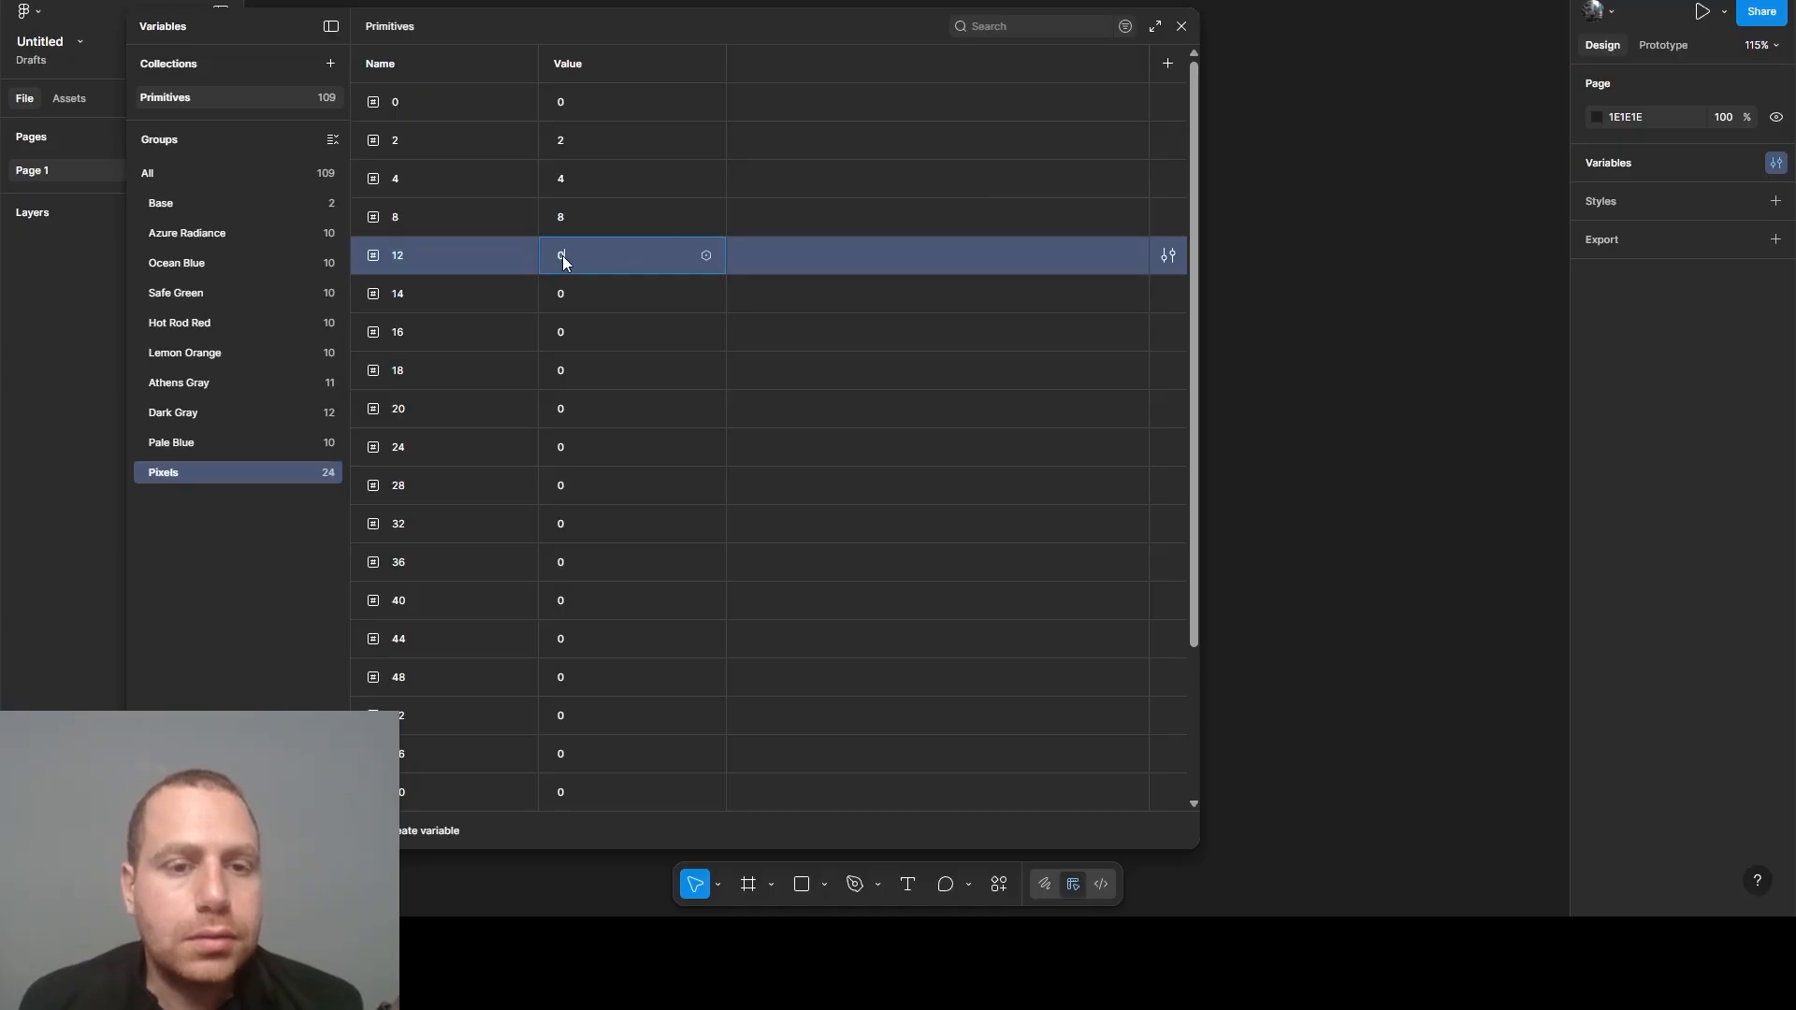
{"action": "type", "text": "12"}
{"action": "left_click", "coordinate": [439, 300]}
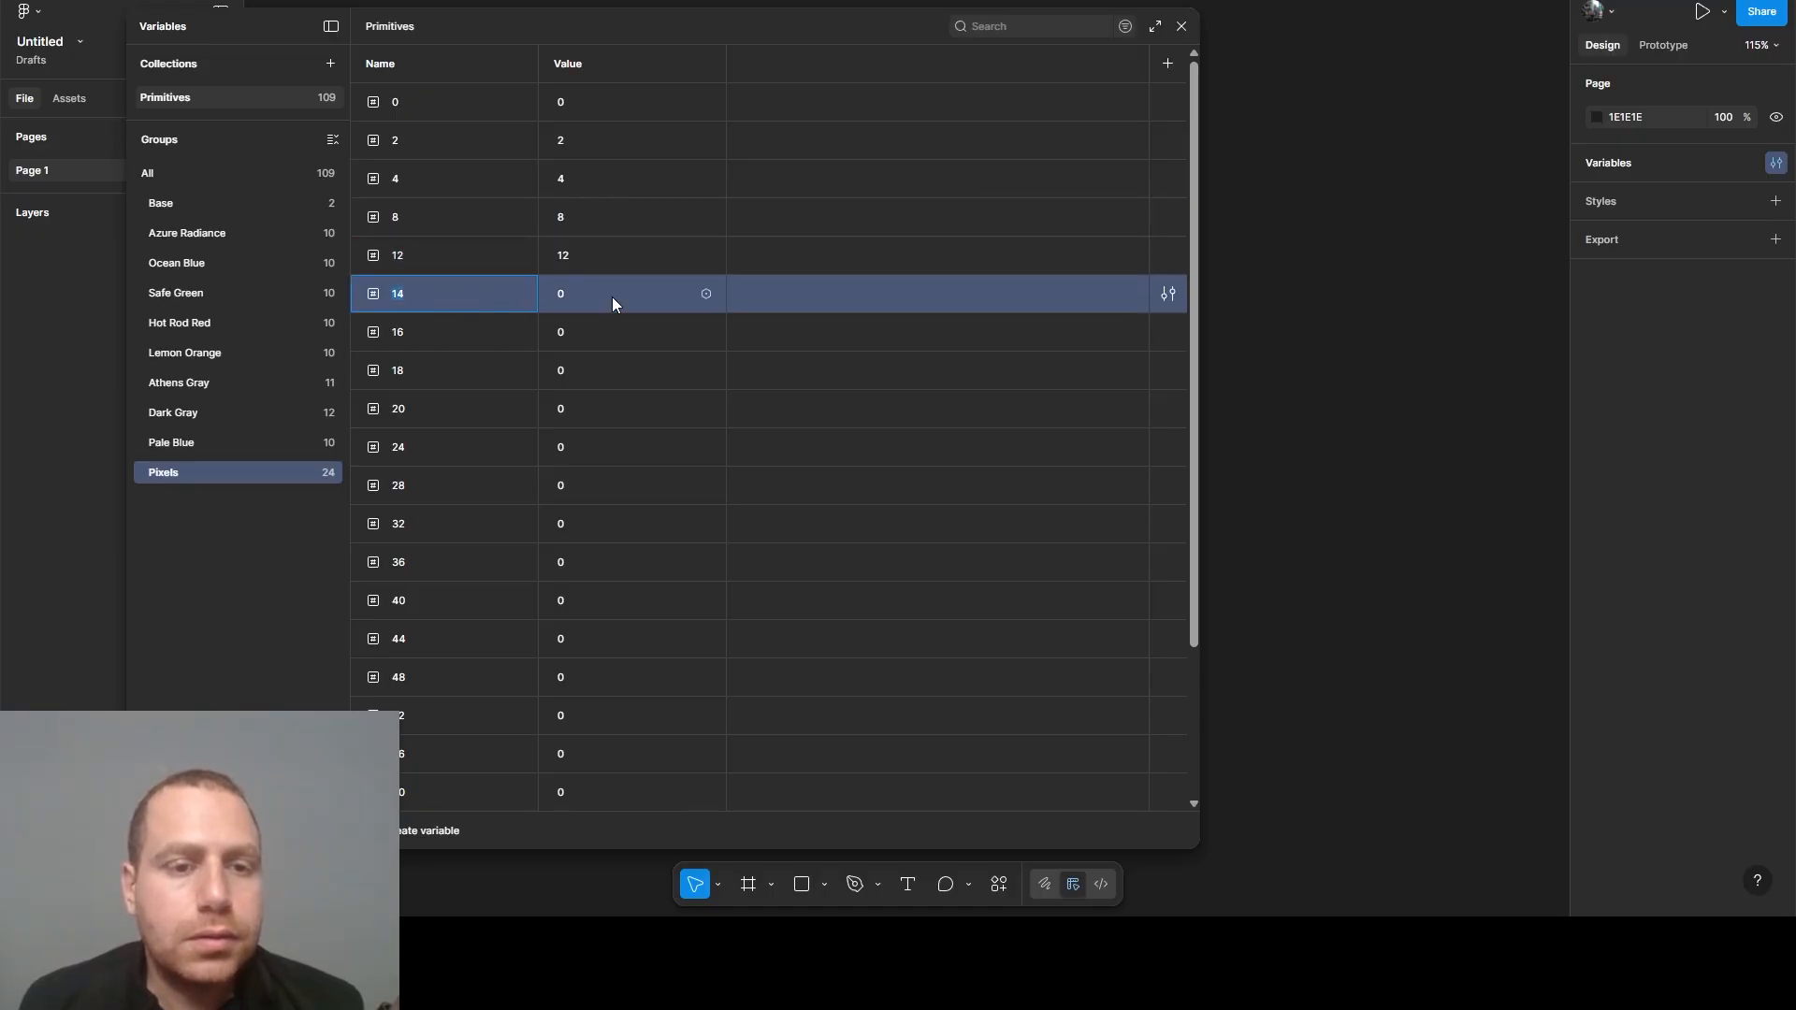
{"action": "left_click", "coordinate": [616, 295]}
{"action": "type", "text": "14"}
- Set the value of the Pixels variable 16 to 16 and of variable 18 to 18
{"action": "left_click", "coordinate": [449, 327]}
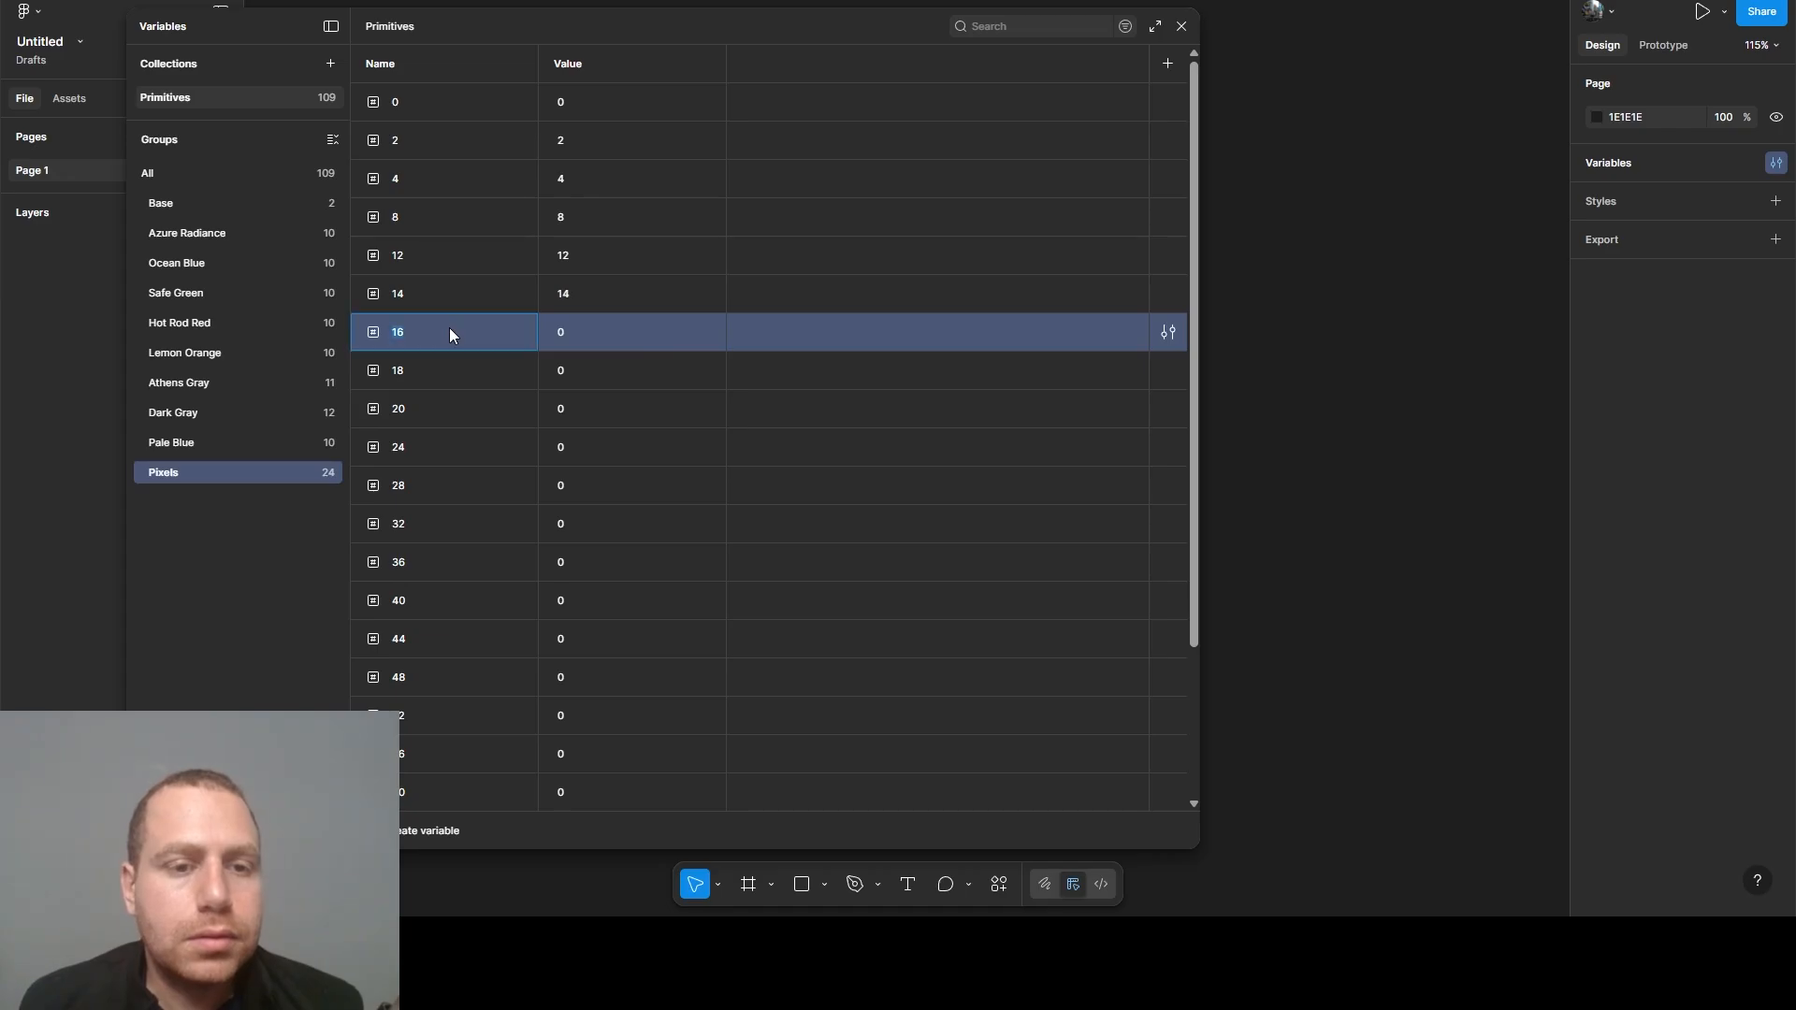
{"action": "left_click", "coordinate": [578, 334]}
{"action": "type", "text": "16"}
{"action": "left_click", "coordinate": [417, 372]}
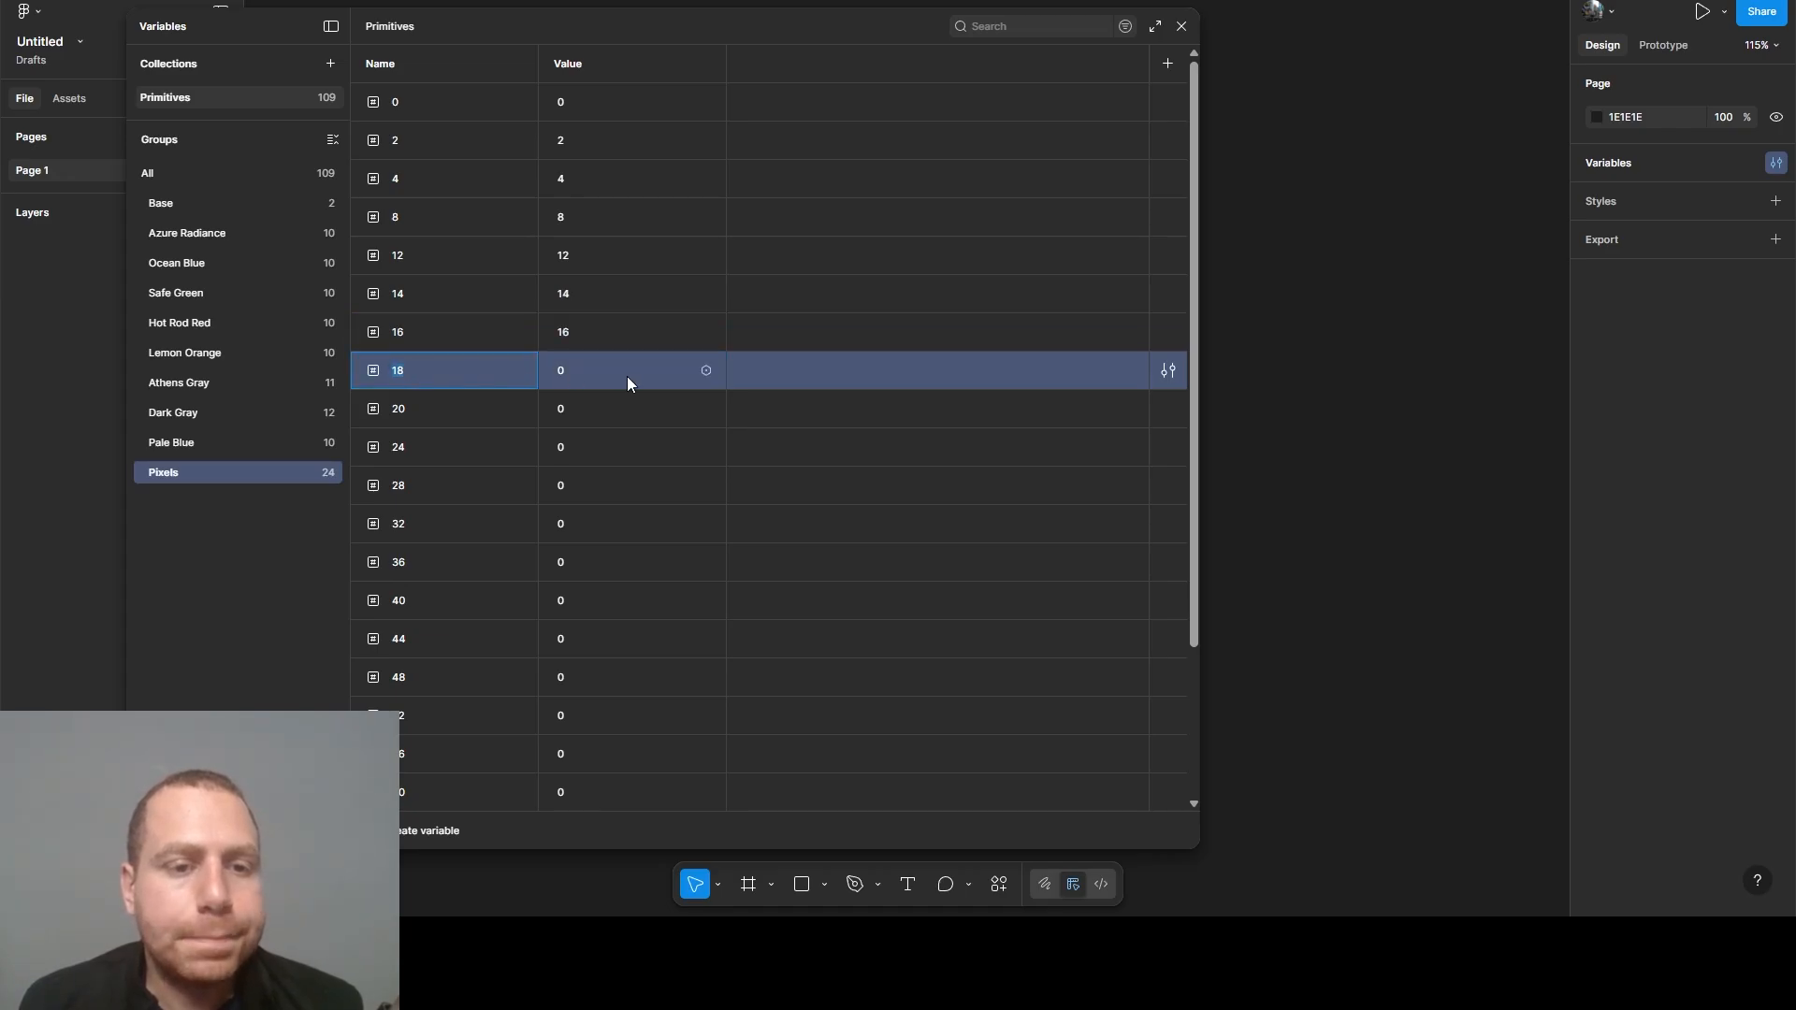
{"action": "left_click", "coordinate": [631, 378]}
{"action": "type", "text": "18"}
{"action": "left_click", "coordinate": [435, 407]}
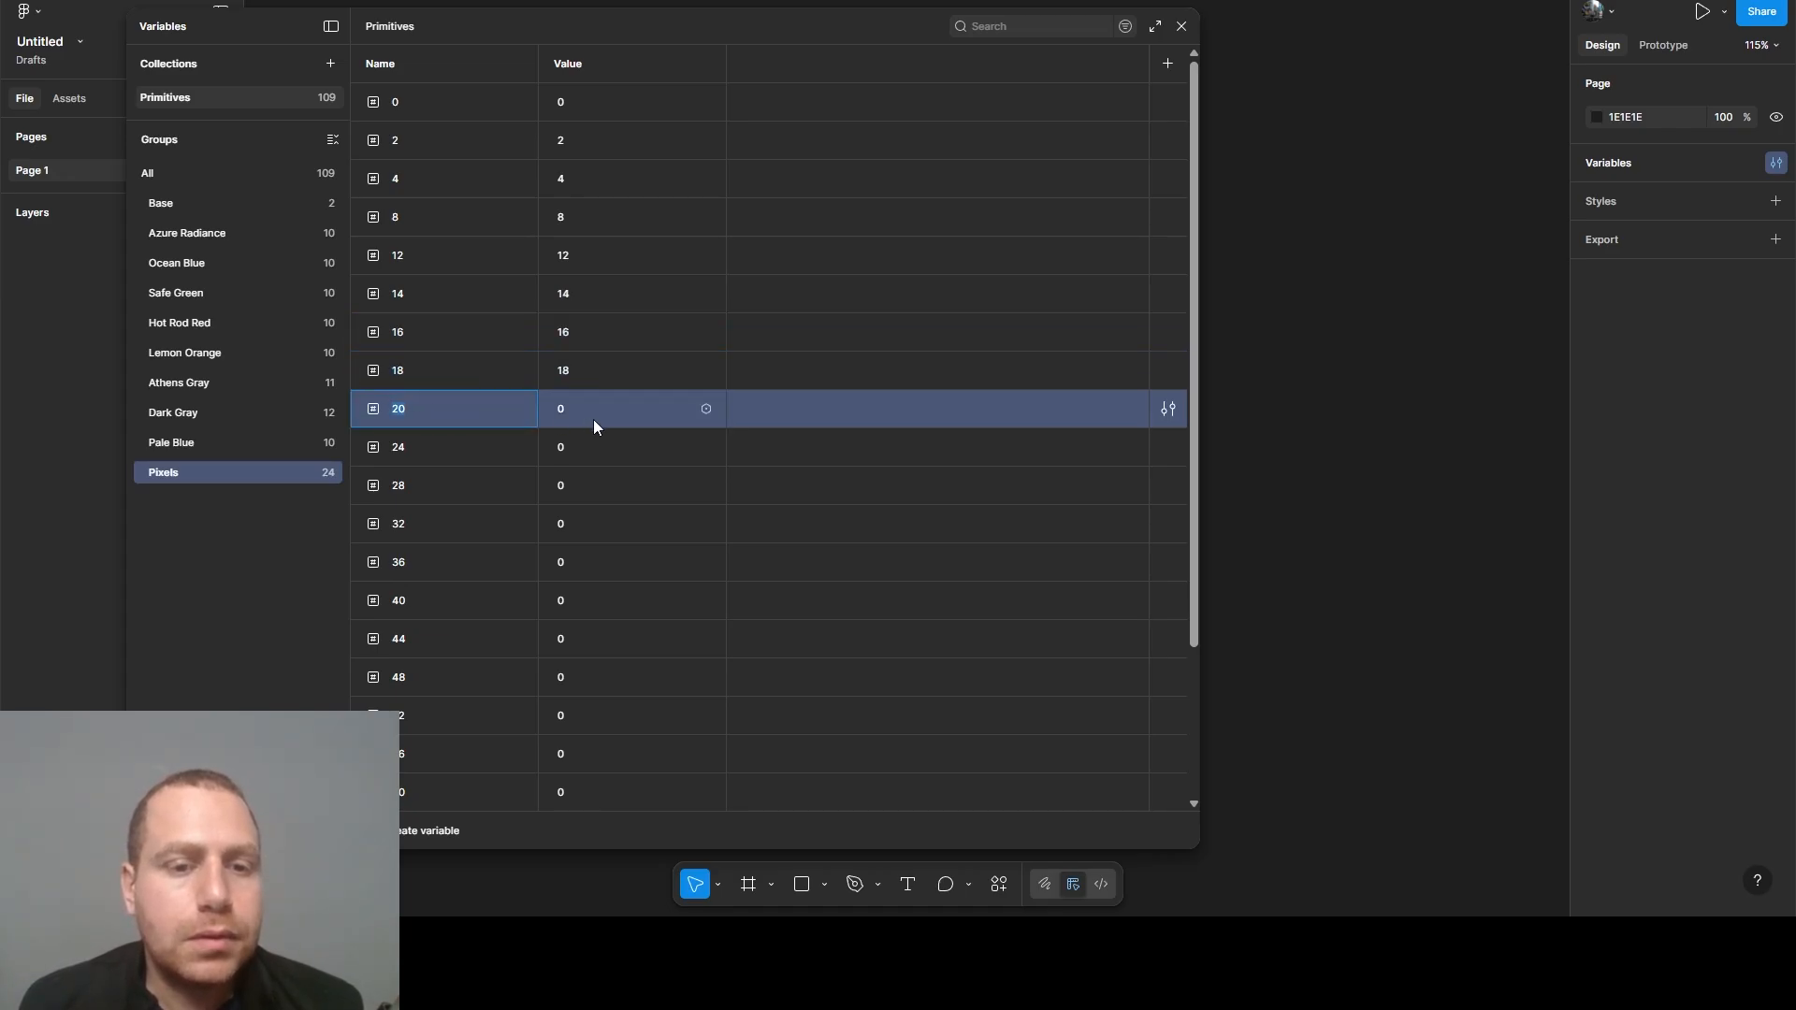
- Set the value of the Pixels variable 20 to 20 and of variable 24 to 24
{"action": "left_click", "coordinate": [593, 411]}
{"action": "type", "text": "20"}
{"action": "left_click", "coordinate": [428, 453]}
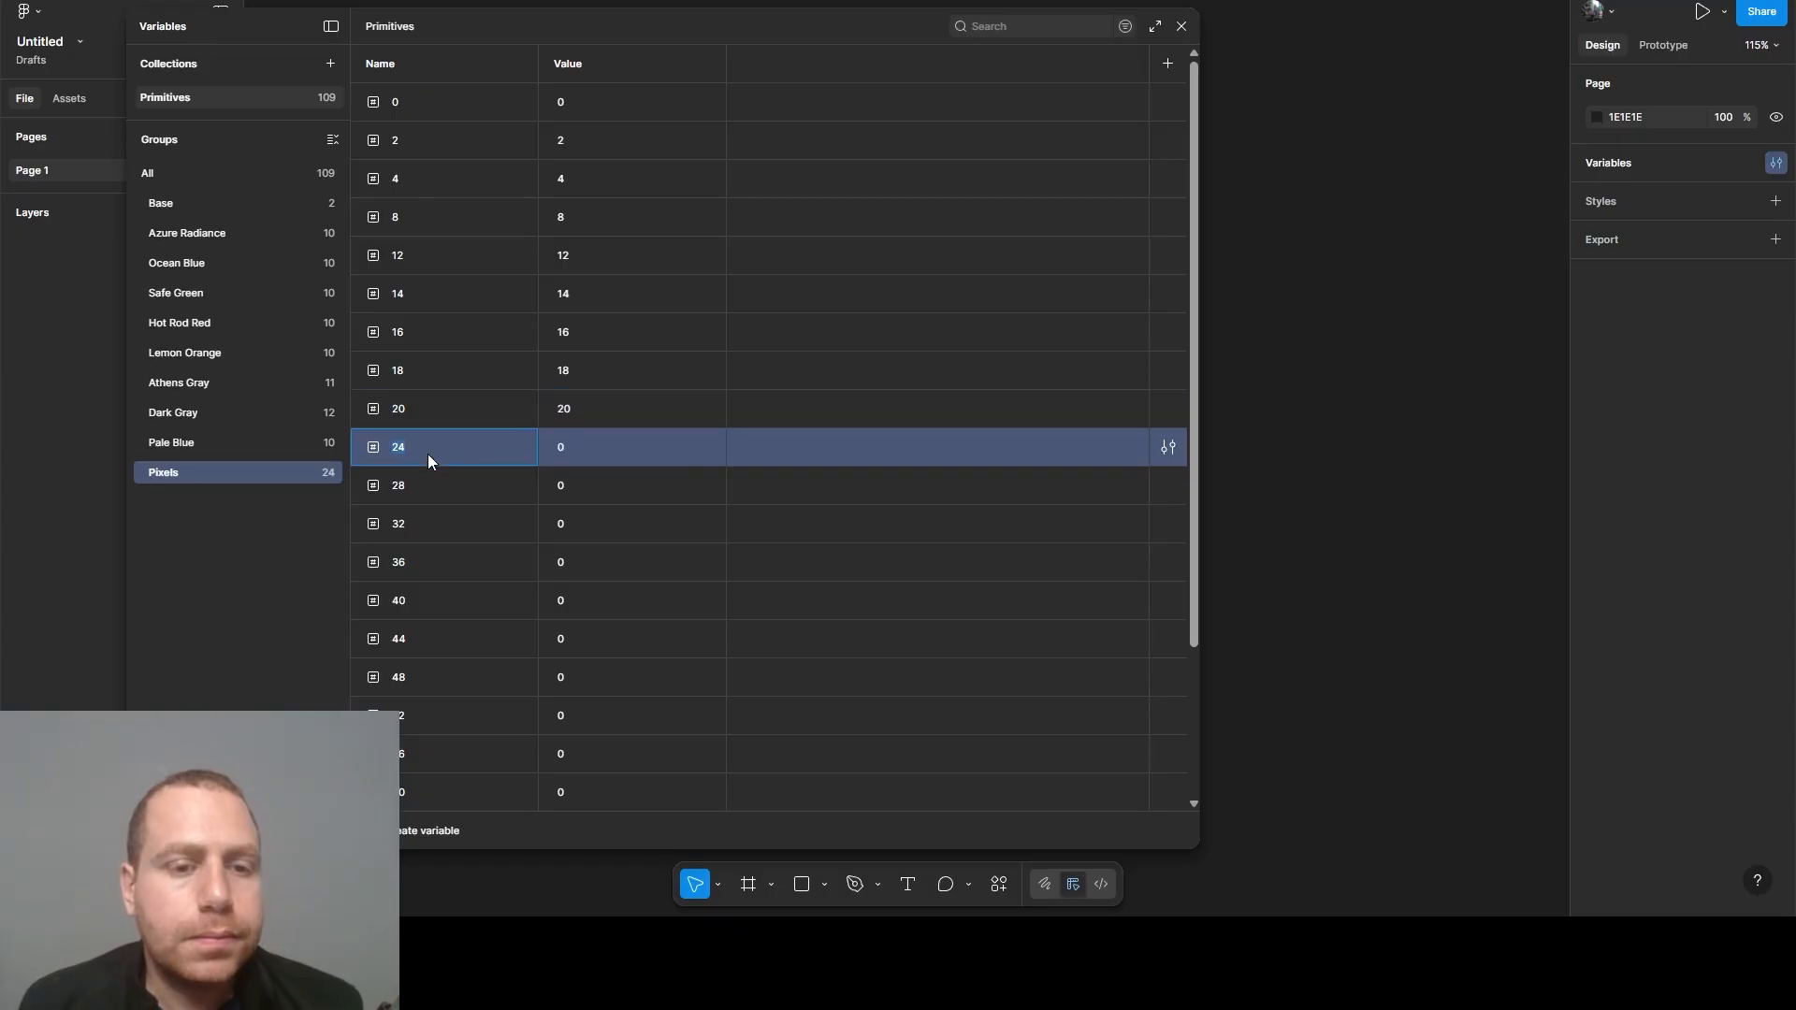
{"action": "left_click", "coordinate": [608, 446]}
{"action": "type", "text": "24"}
- Set the value of the Pixels variable 28 to 28 and of variable 32 to 32
{"action": "left_click", "coordinate": [408, 477]}
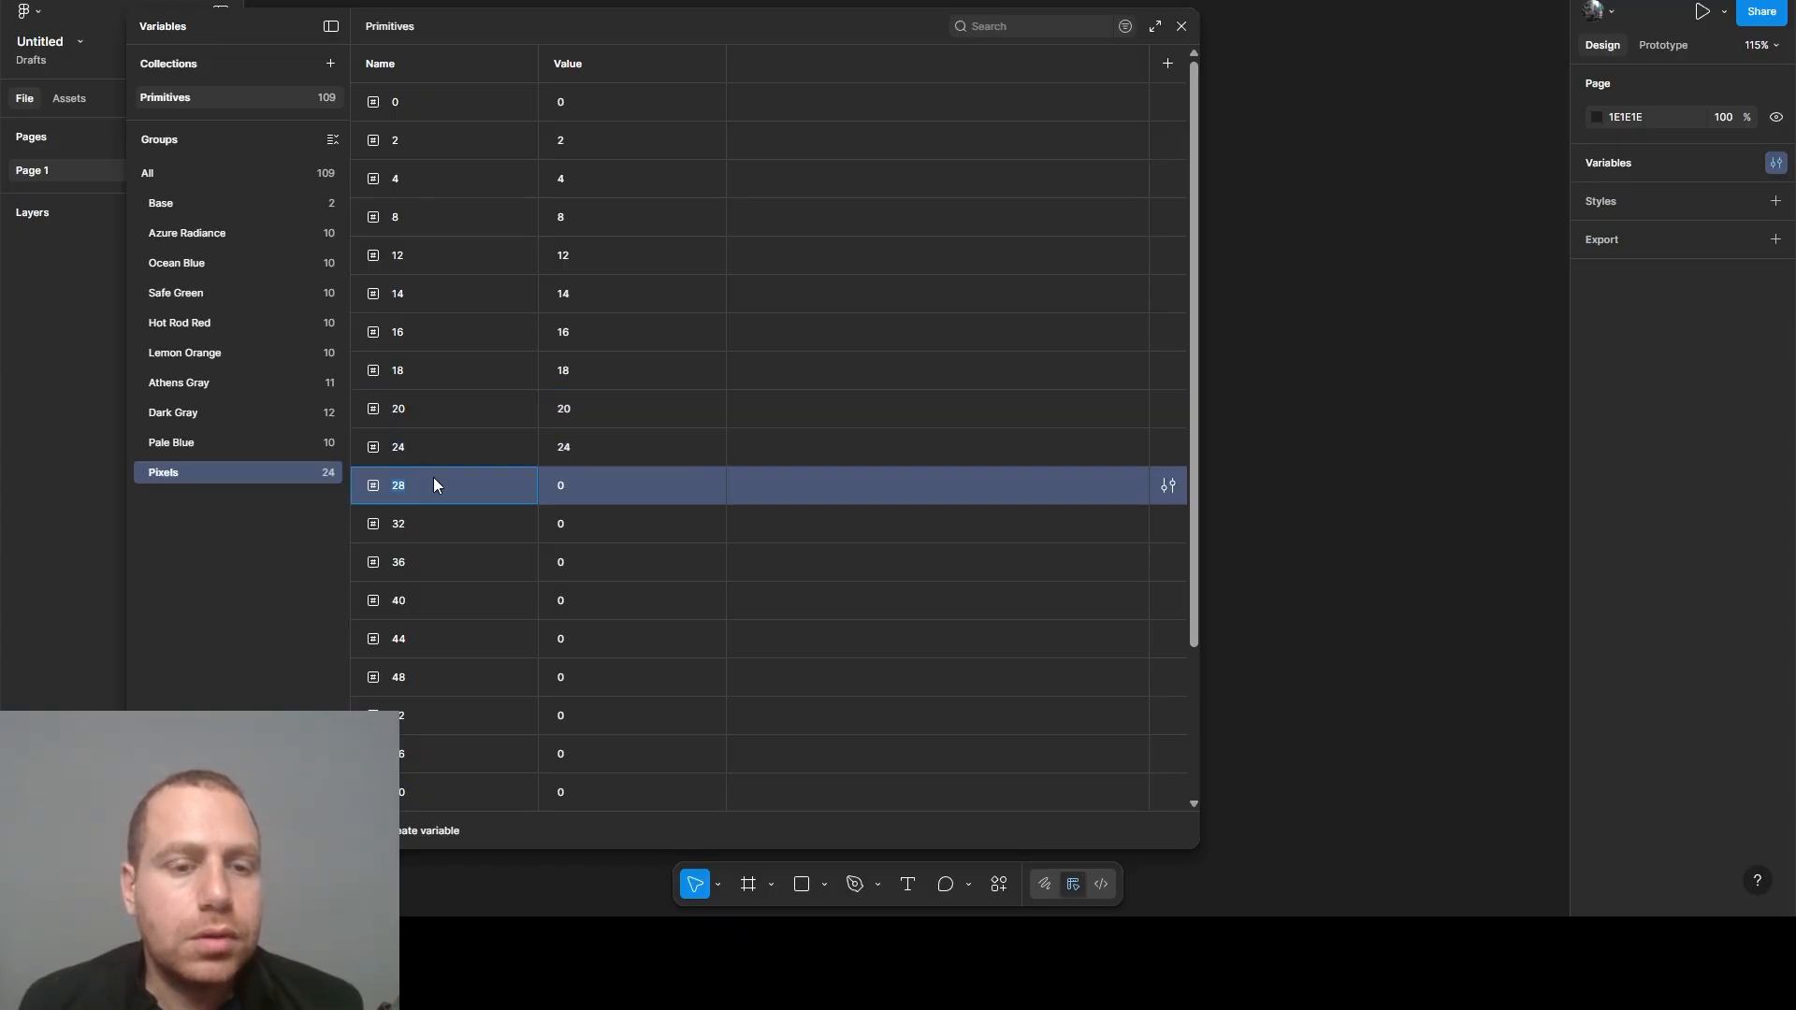
{"action": "left_click", "coordinate": [612, 481]}
{"action": "left_click", "coordinate": [430, 523]}
{"action": "left_click", "coordinate": [599, 524]}
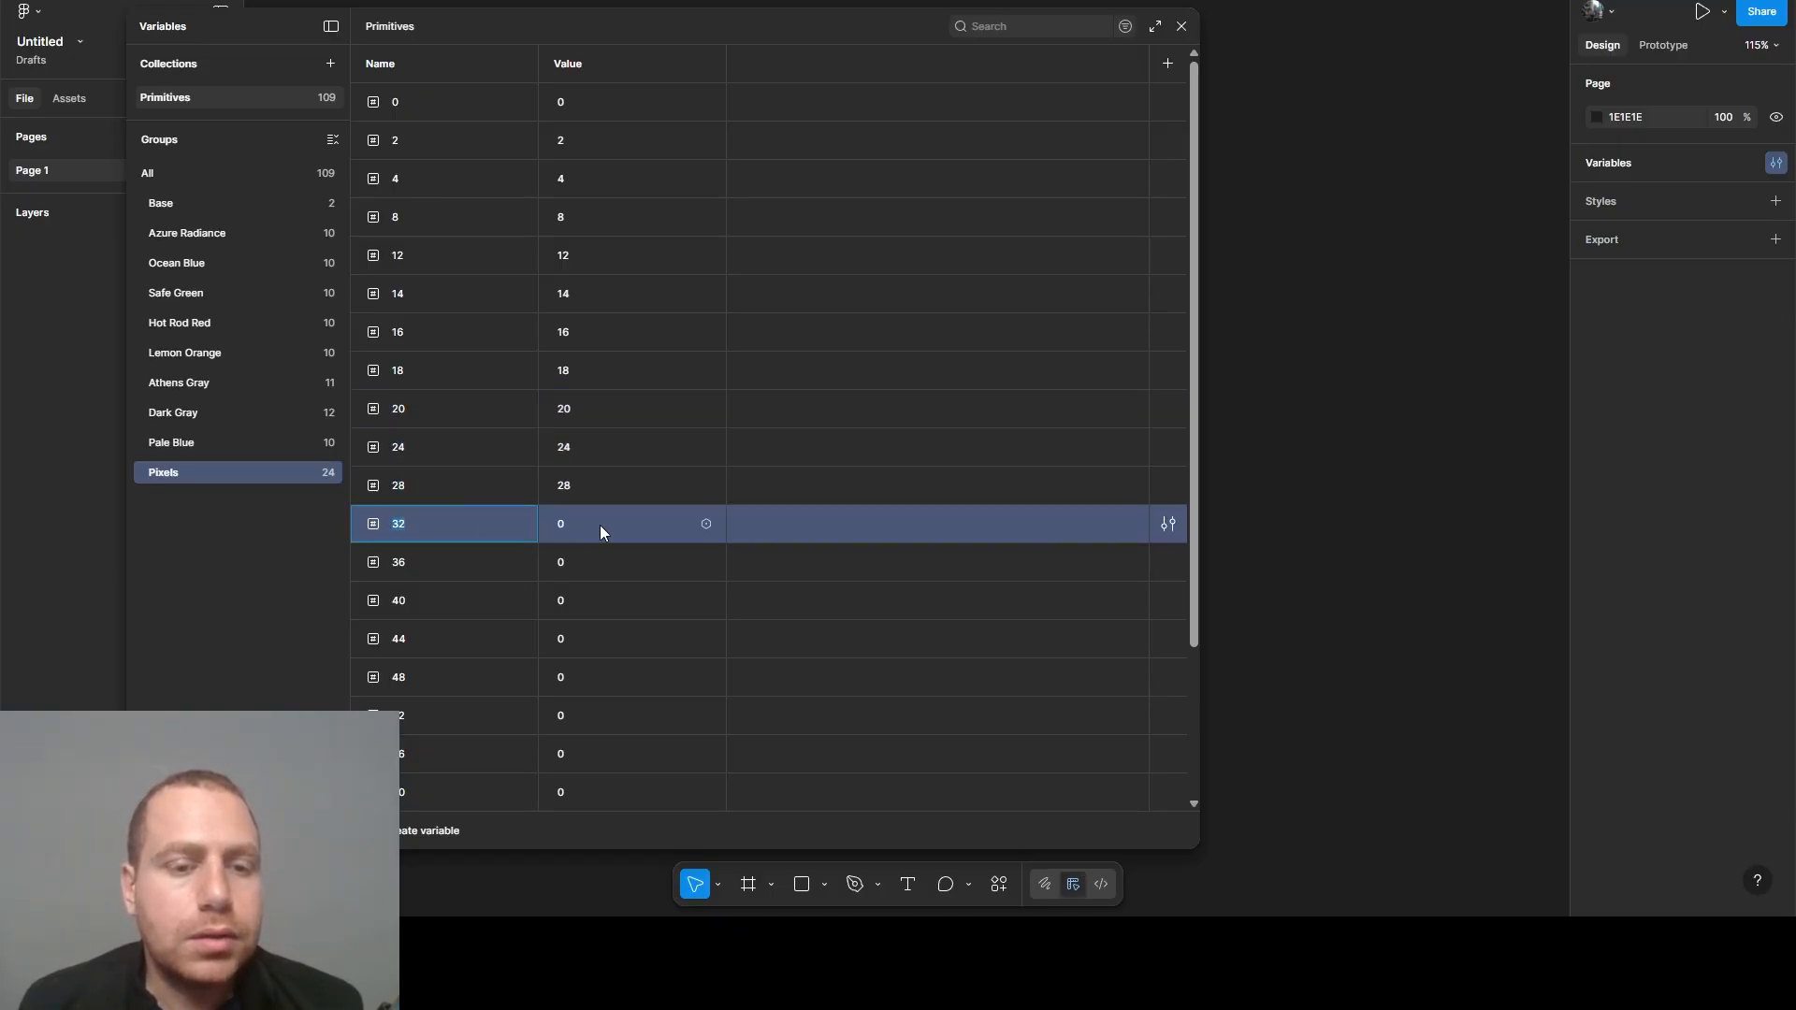
{"action": "type", "text": "32"}
- Set the value of the Pixels variable 36 to 36 and of variable 40 to 40
{"action": "left_click", "coordinate": [451, 561]}
{"action": "left_click", "coordinate": [570, 563]}
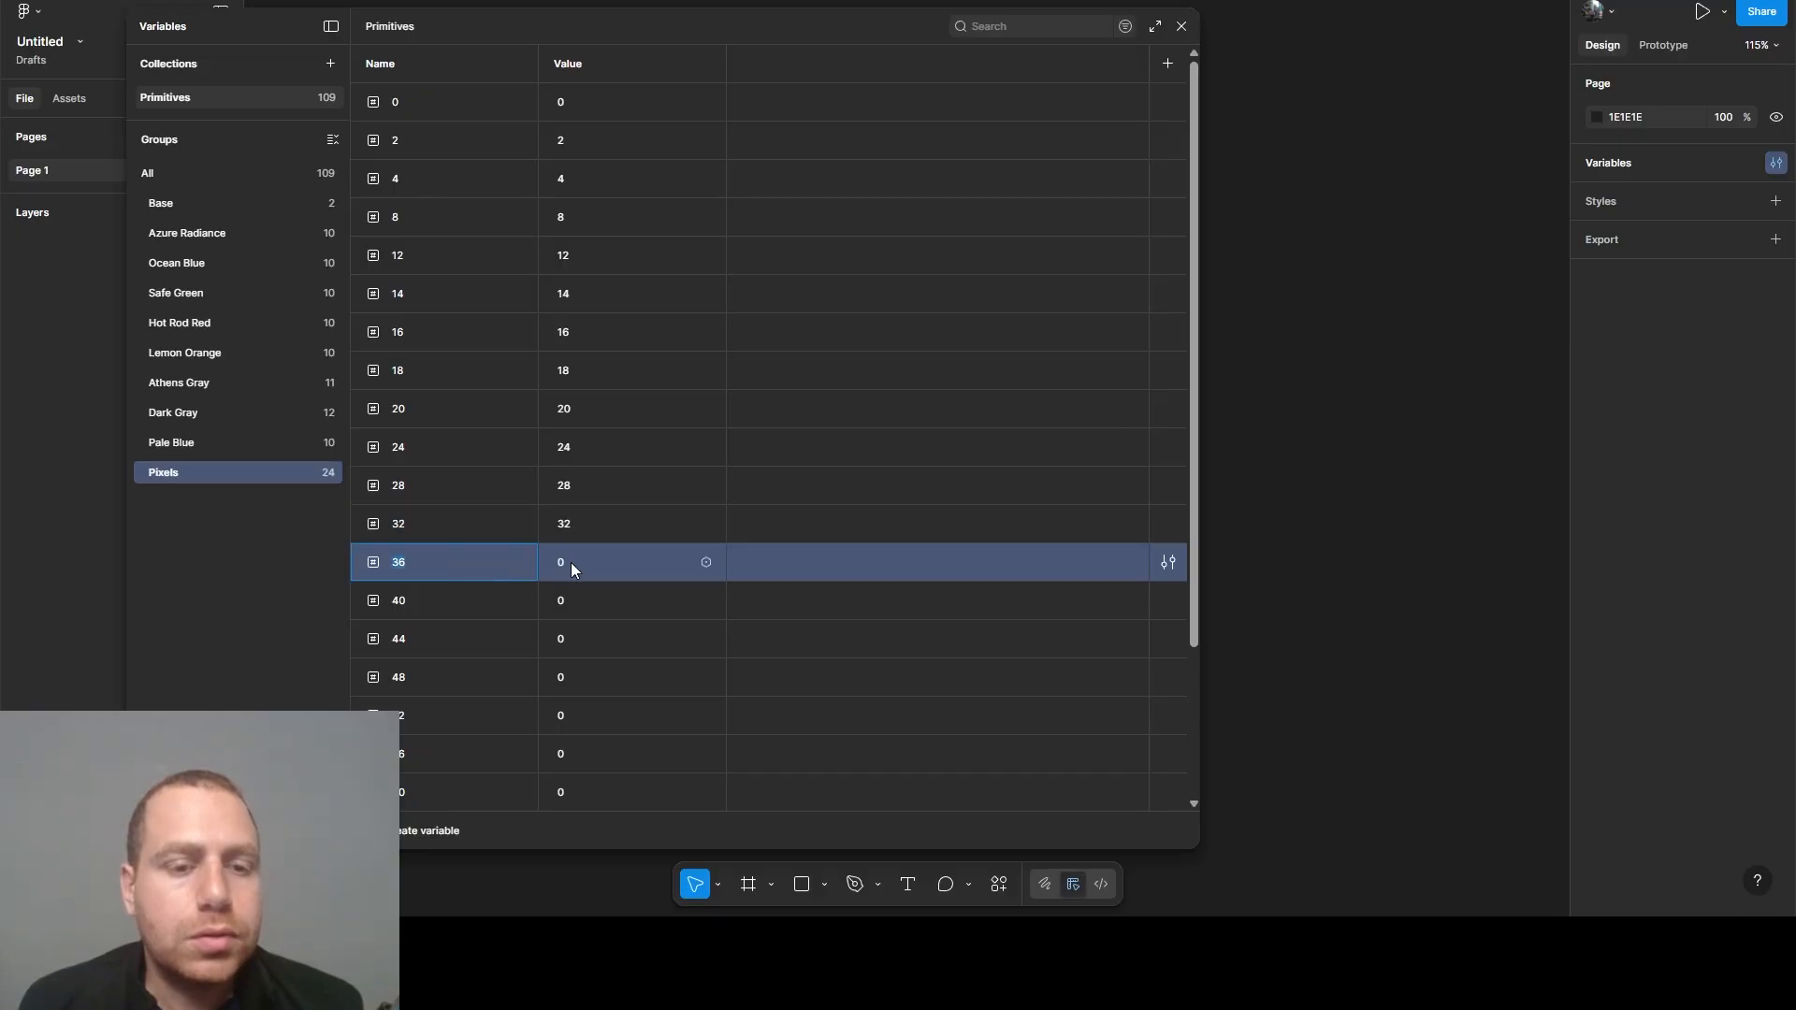
{"action": "type", "text": "36"}
{"action": "left_click", "coordinate": [419, 595]}
{"action": "left_click", "coordinate": [591, 597]}
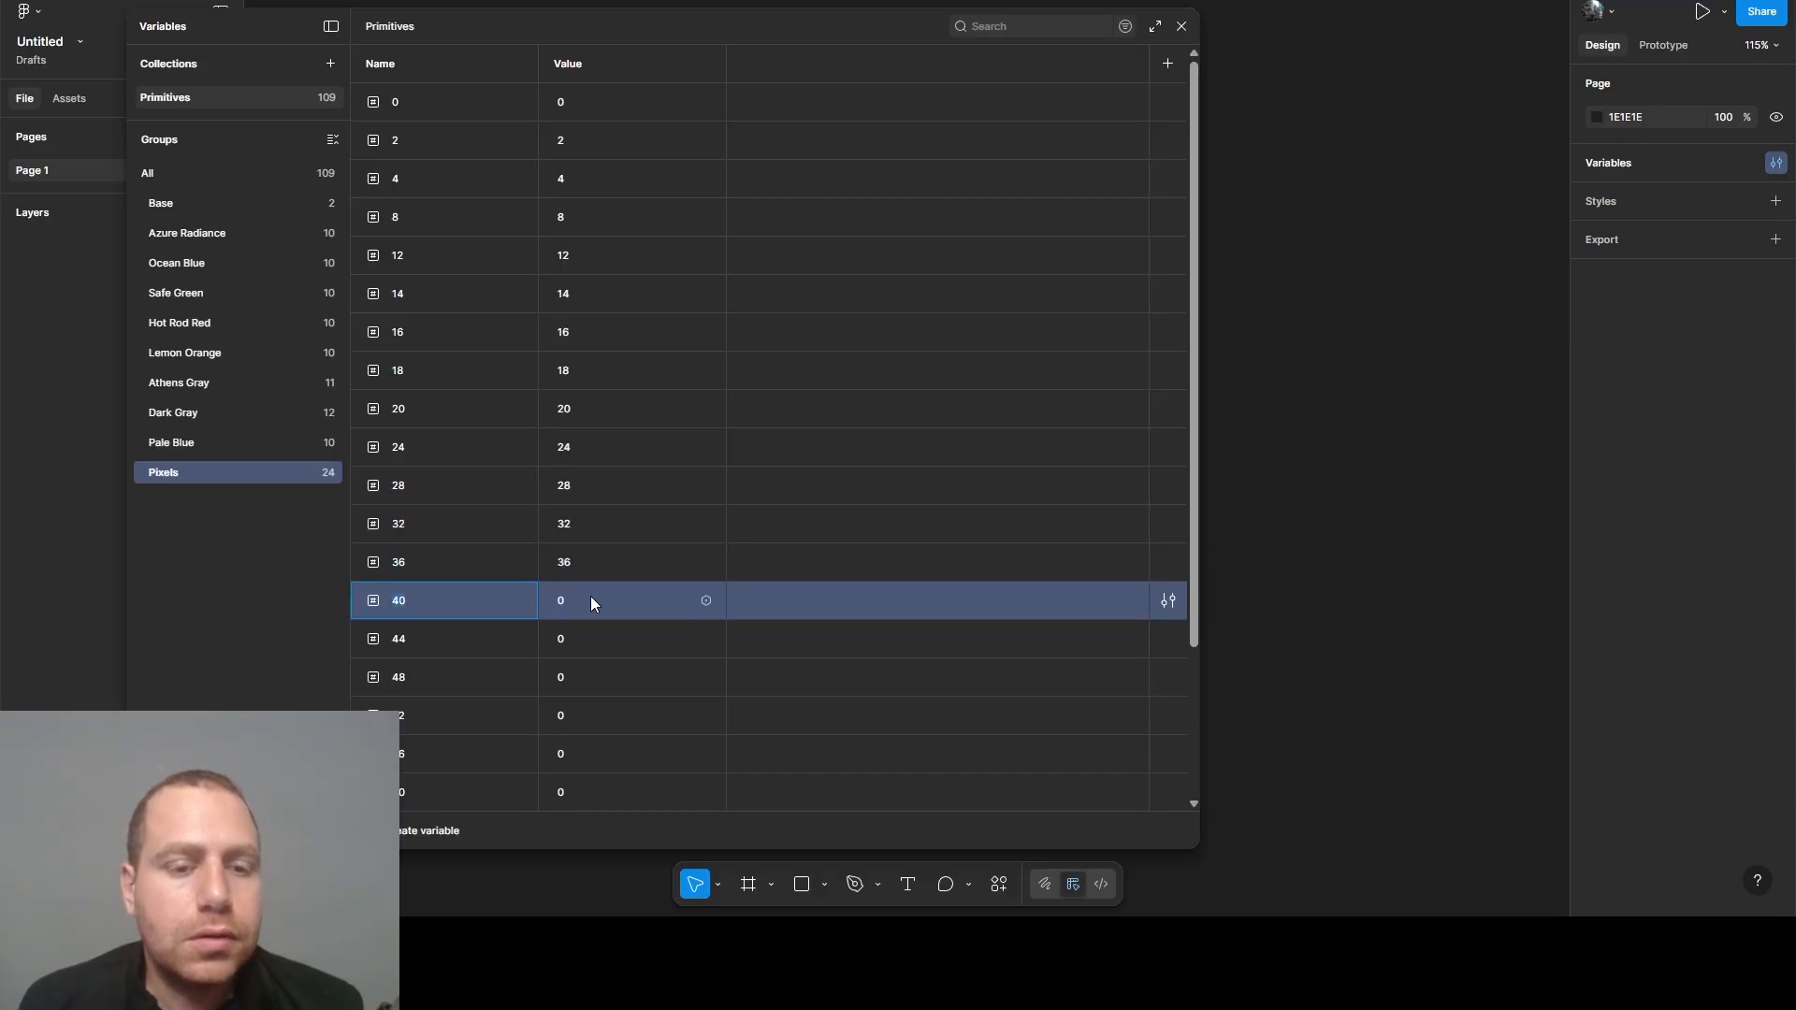
{"action": "type", "text": "40"}
- Set the value of the Pixels variable 44 to 44 and of variable 48 to 48
{"action": "left_click", "coordinate": [420, 637]}
{"action": "left_click", "coordinate": [580, 636]}
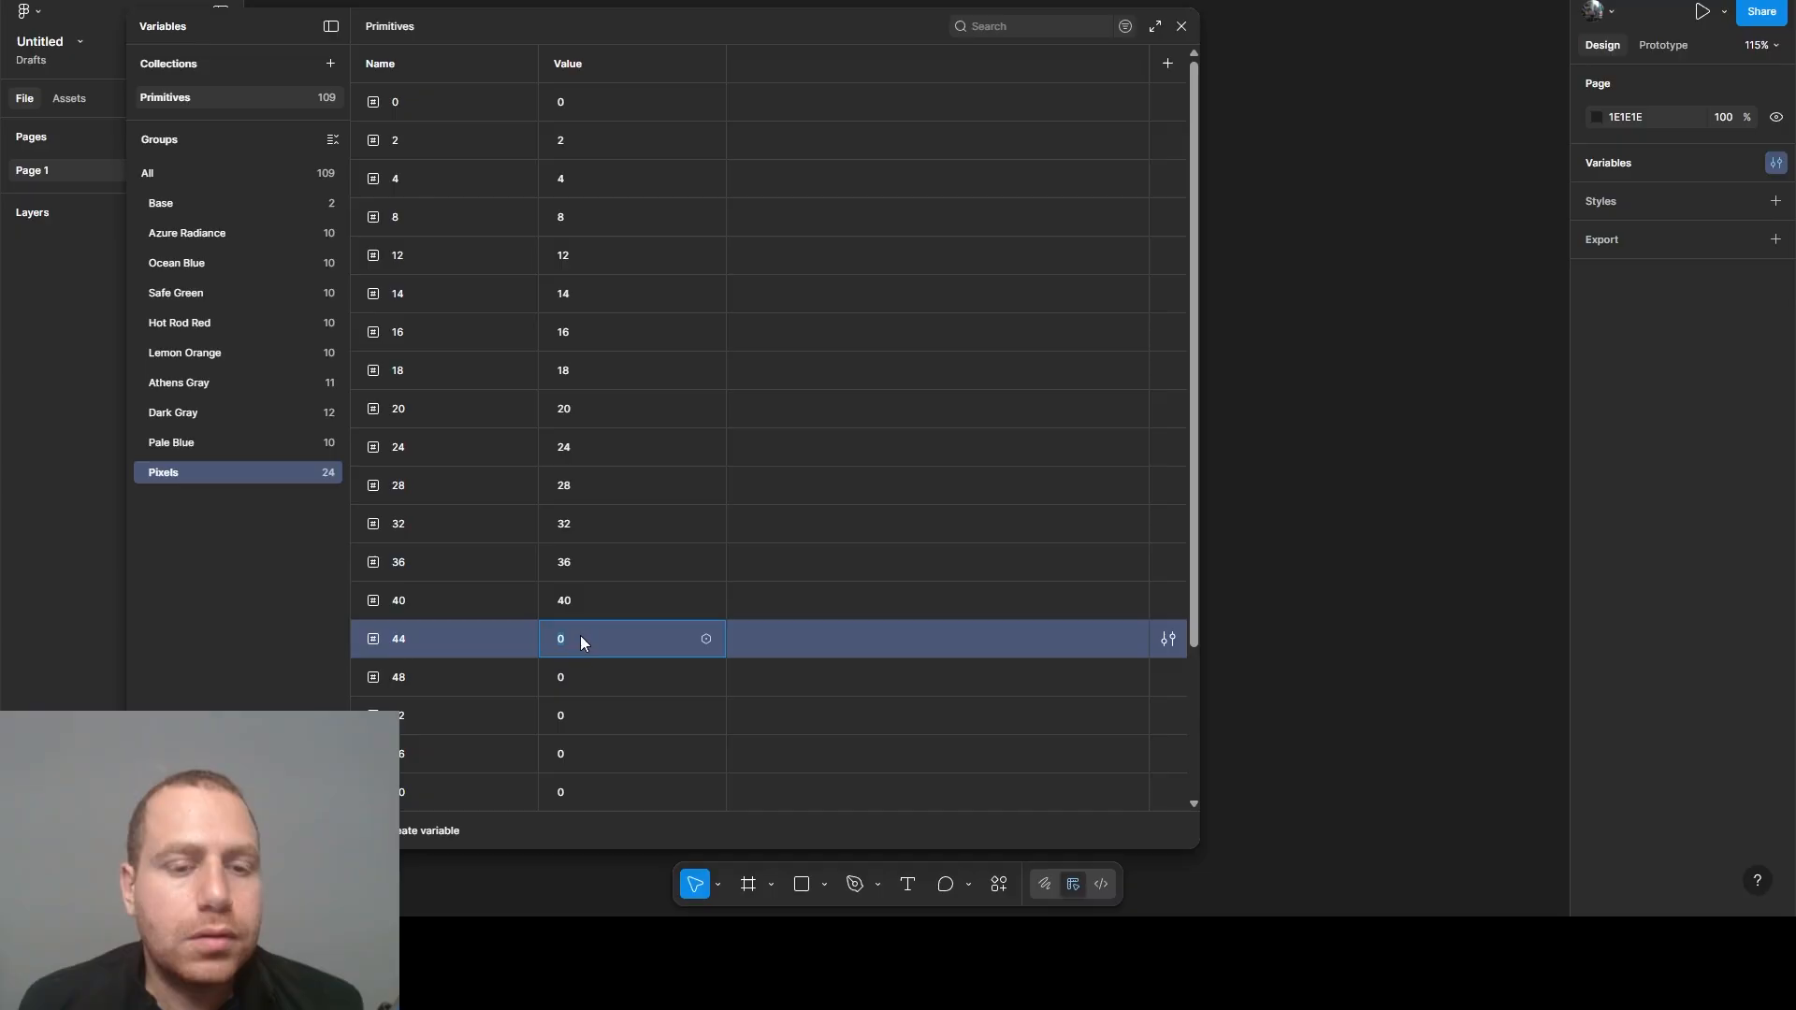
{"action": "type", "text": "44"}
{"action": "left_click", "coordinate": [435, 681]}
{"action": "left_click", "coordinate": [591, 681]}
{"action": "type", "text": "48"}
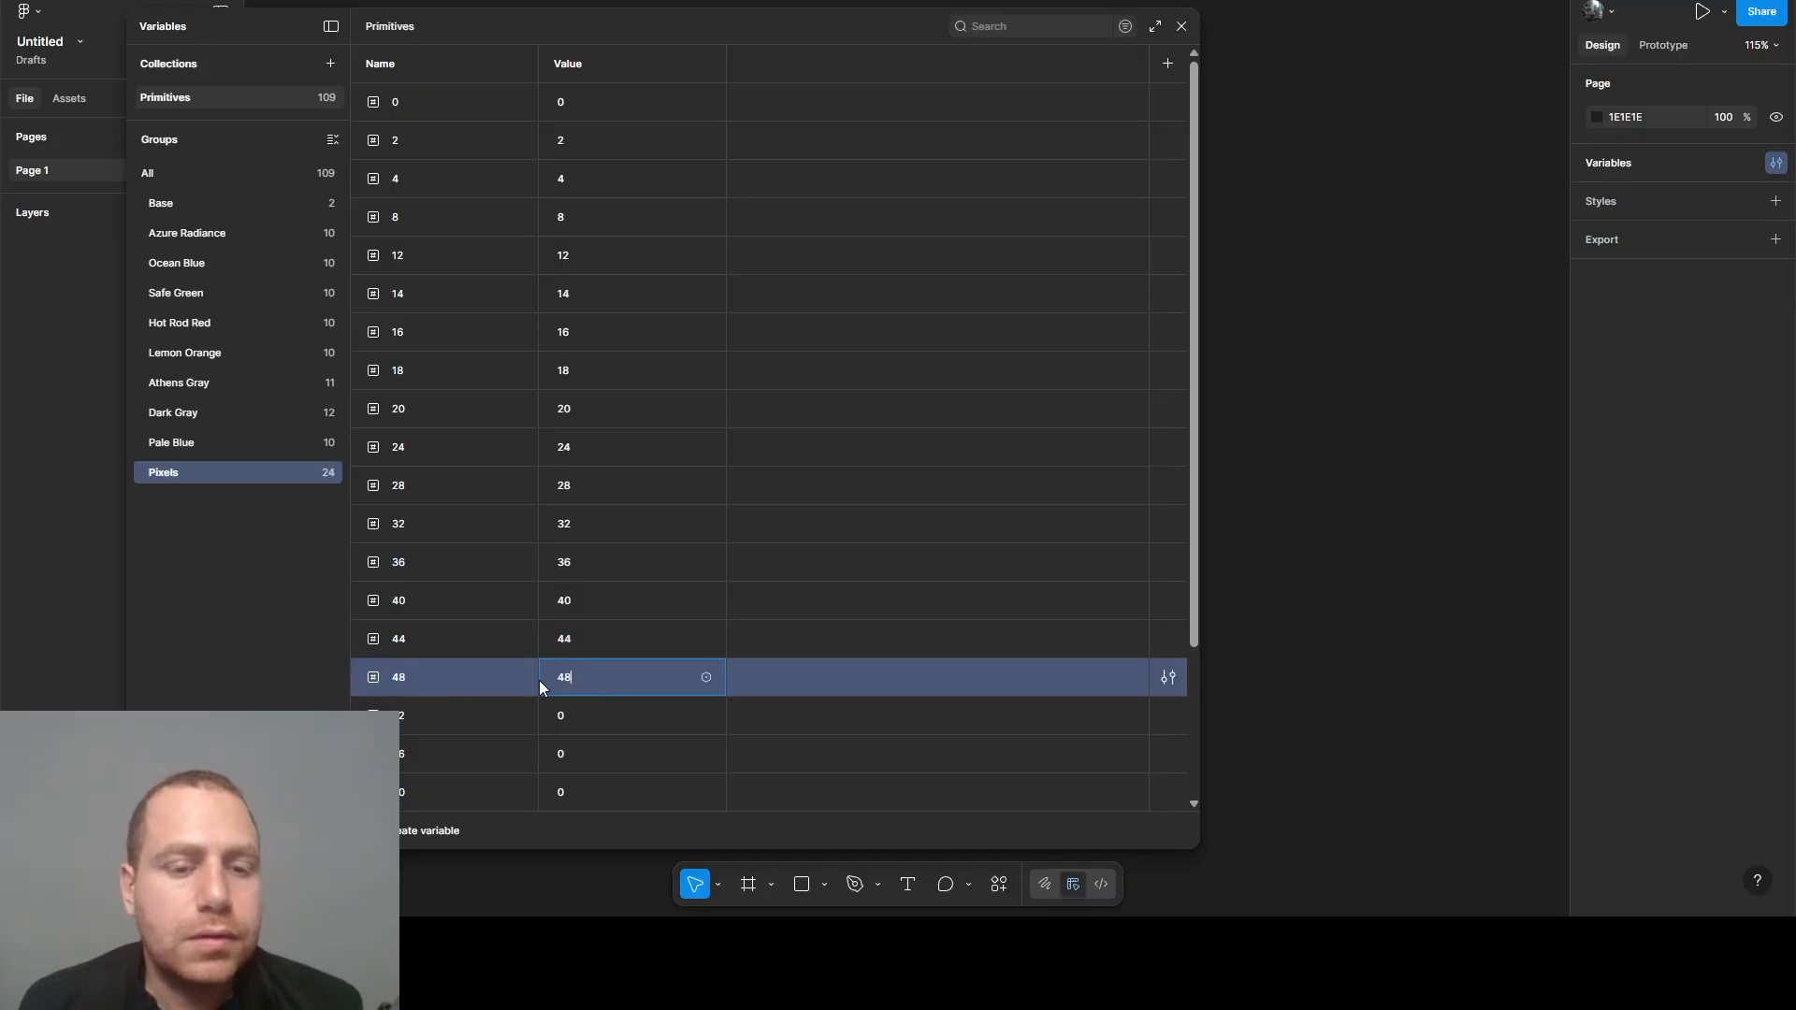
- Set the value of the Pixels variable 52 to 52 and of variable 56 to 56
{"action": "left_click", "coordinate": [451, 720]}
{"action": "left_click", "coordinate": [563, 722]}
{"action": "type", "text": "52"}
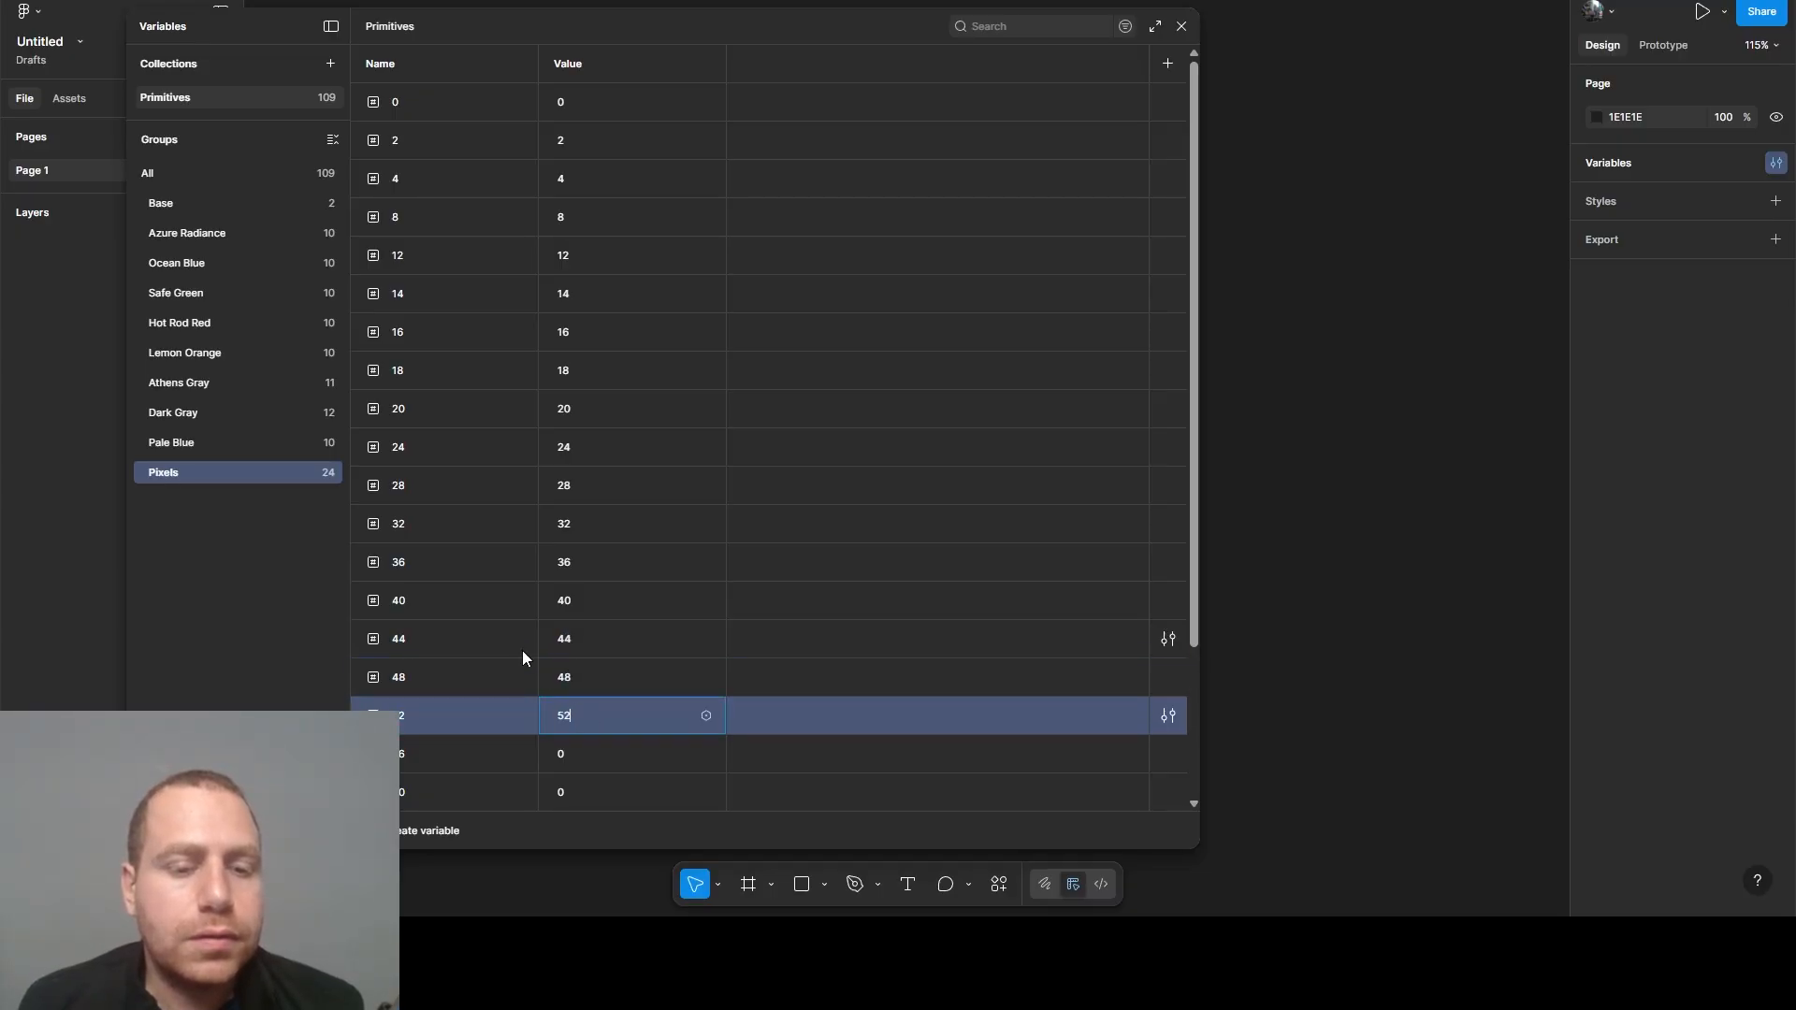
{"action": "scroll", "coordinate": [512, 644], "scroll_direction": "down", "scroll_amount": 3}
{"action": "left_click", "coordinate": [432, 558]}
{"action": "left_click", "coordinate": [619, 561]}
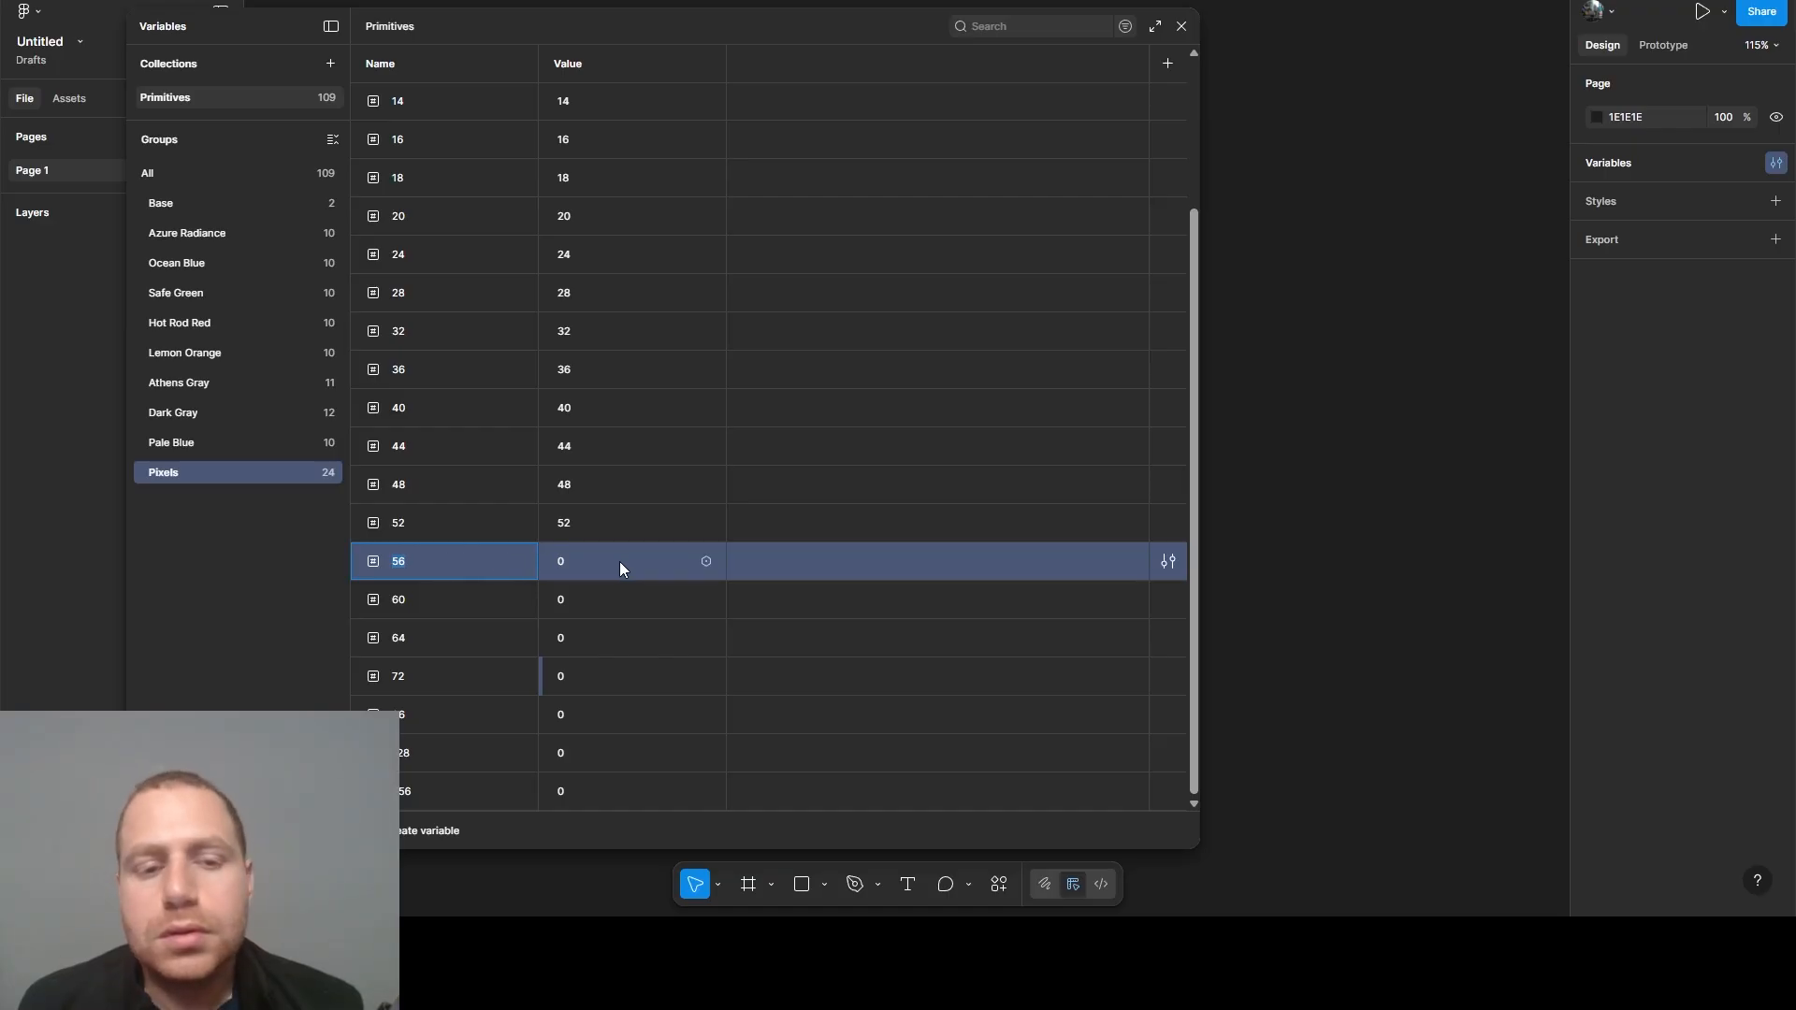
{"action": "type", "text": "56"}
- Set the value of the Pixels variable 60 to 60 and of variable 64 to 64
{"action": "left_click", "coordinate": [465, 602]}
{"action": "left_click", "coordinate": [592, 598]}
{"action": "type", "text": "60"}
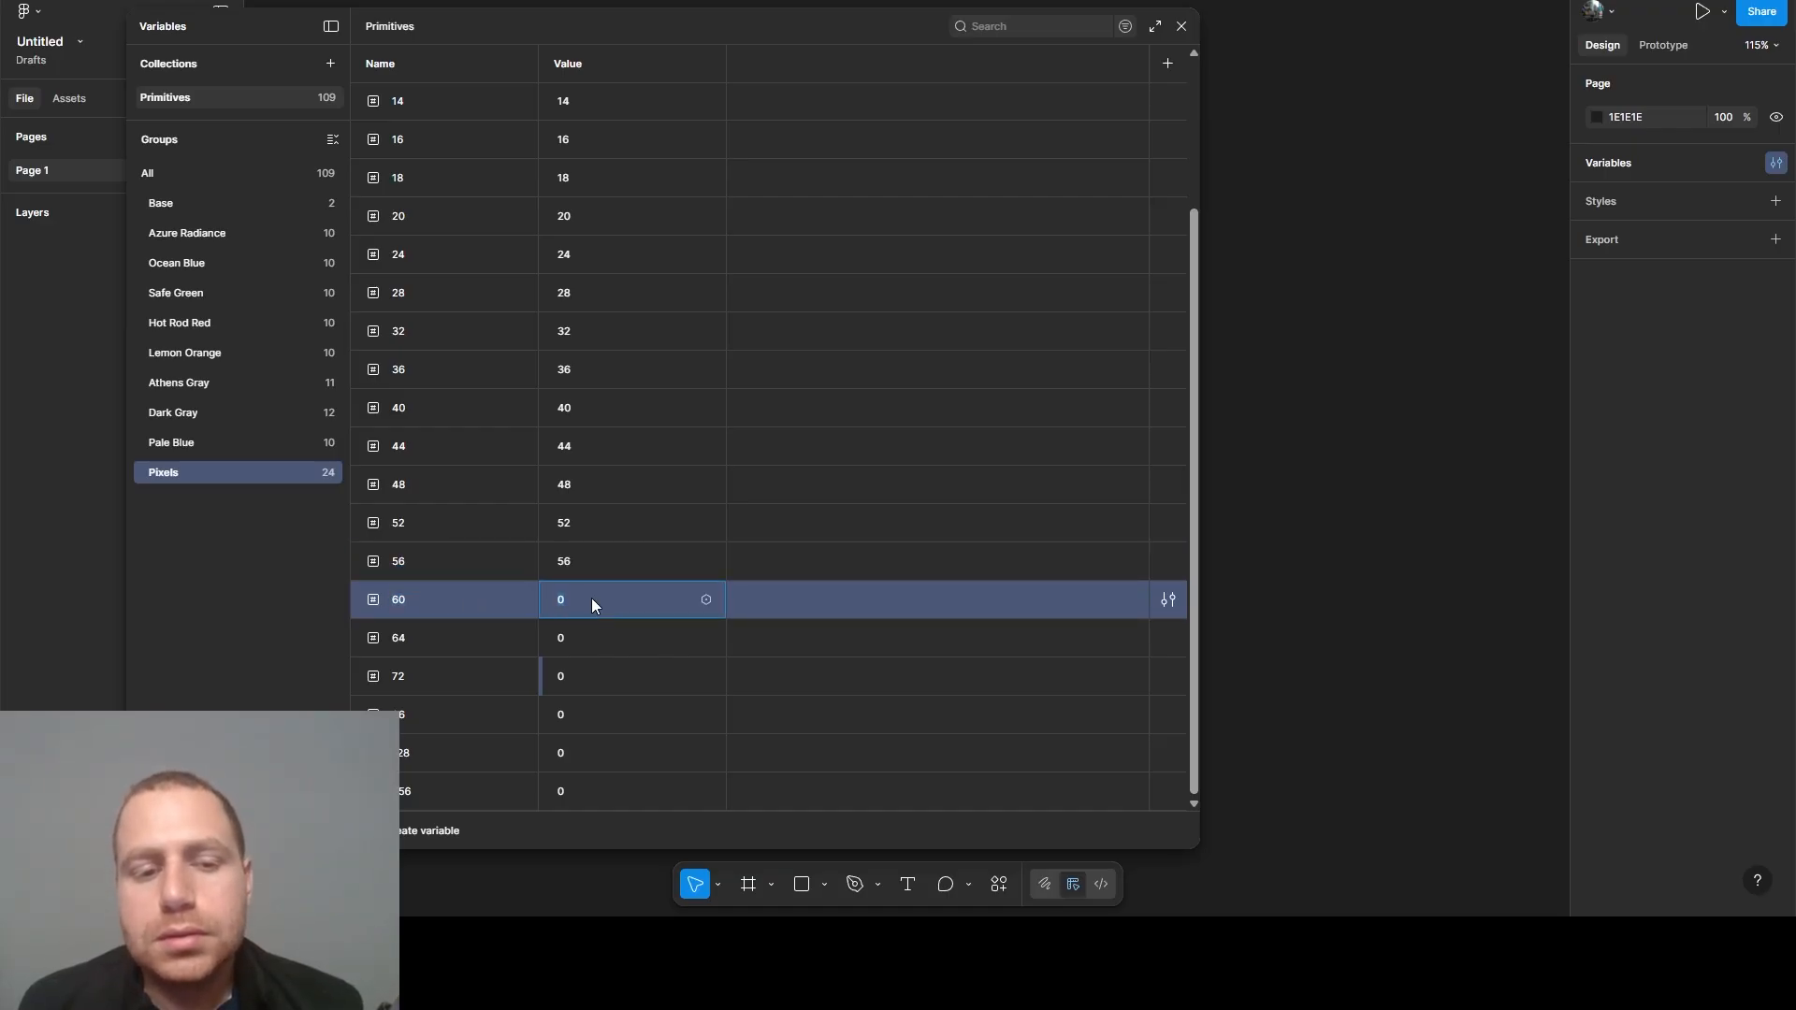
{"action": "left_click", "coordinate": [456, 631]}
{"action": "left_click", "coordinate": [606, 636]}
{"action": "type", "text": "64"}
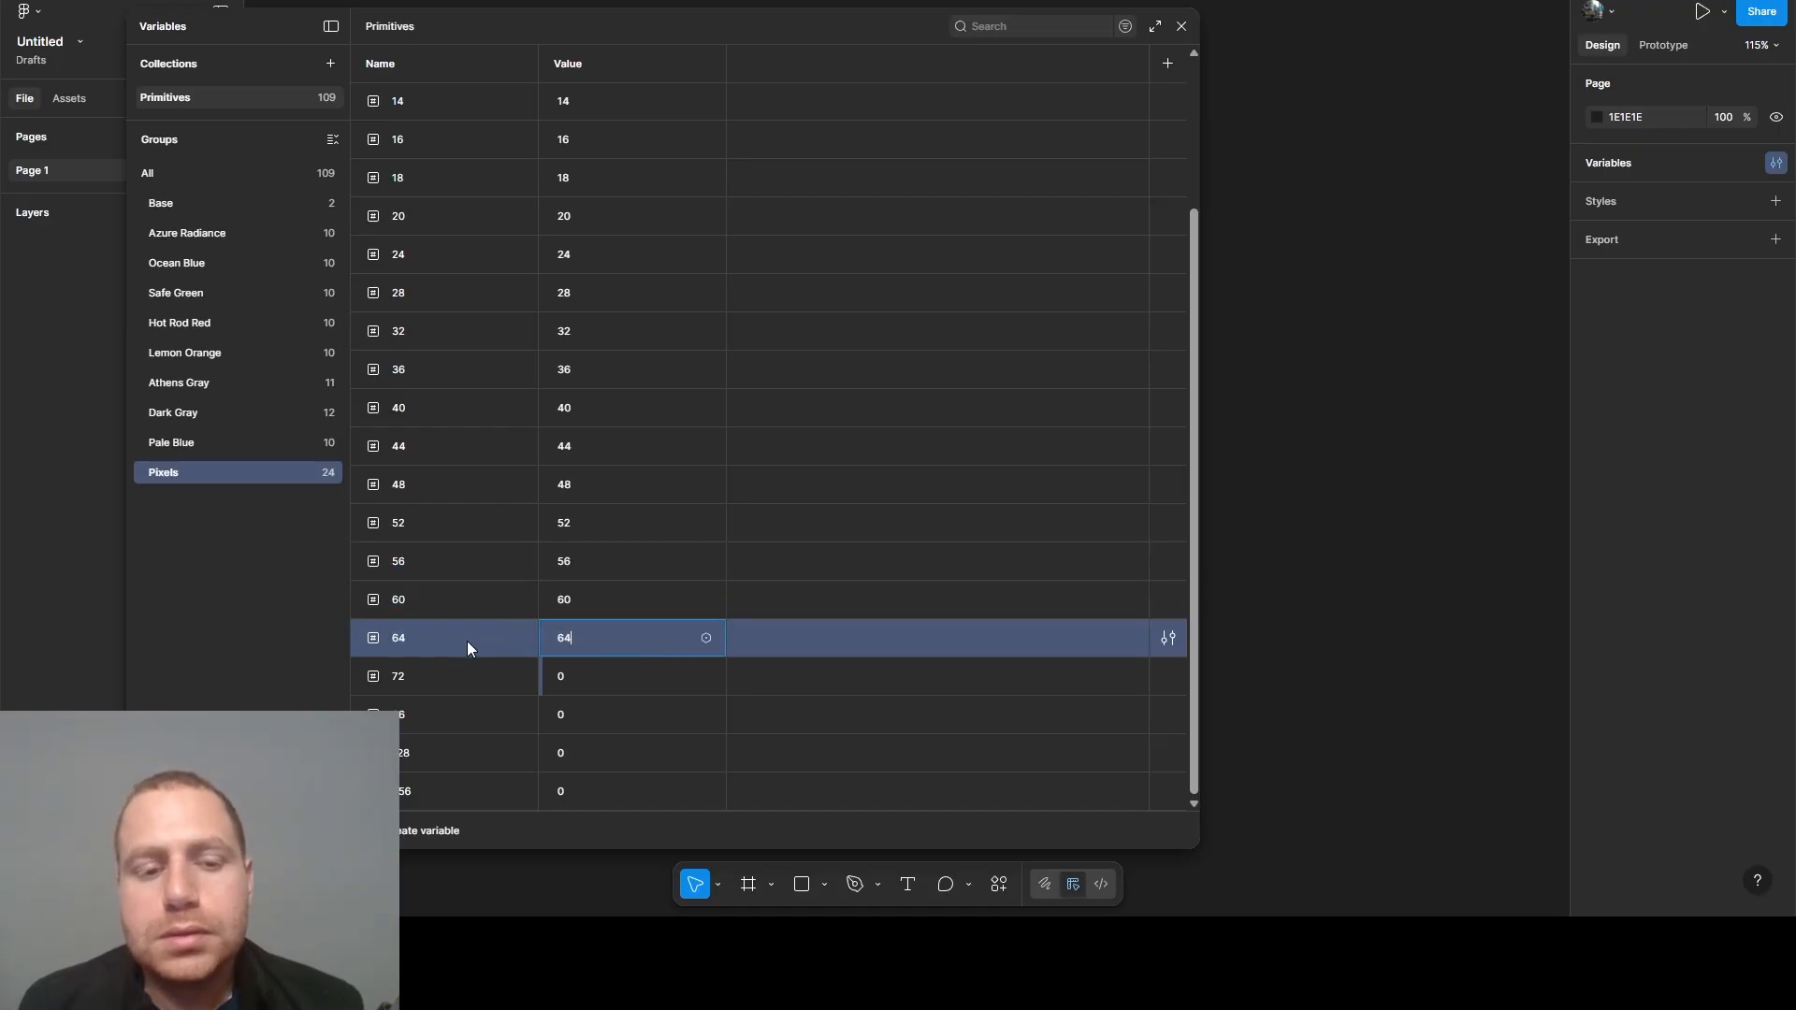
- Set the value of the Pixels variable 72 to 72 and of variable 96 to 96
{"action": "left_click", "coordinate": [419, 674]}
{"action": "left_click", "coordinate": [575, 676]}
{"action": "type", "text": "72"}
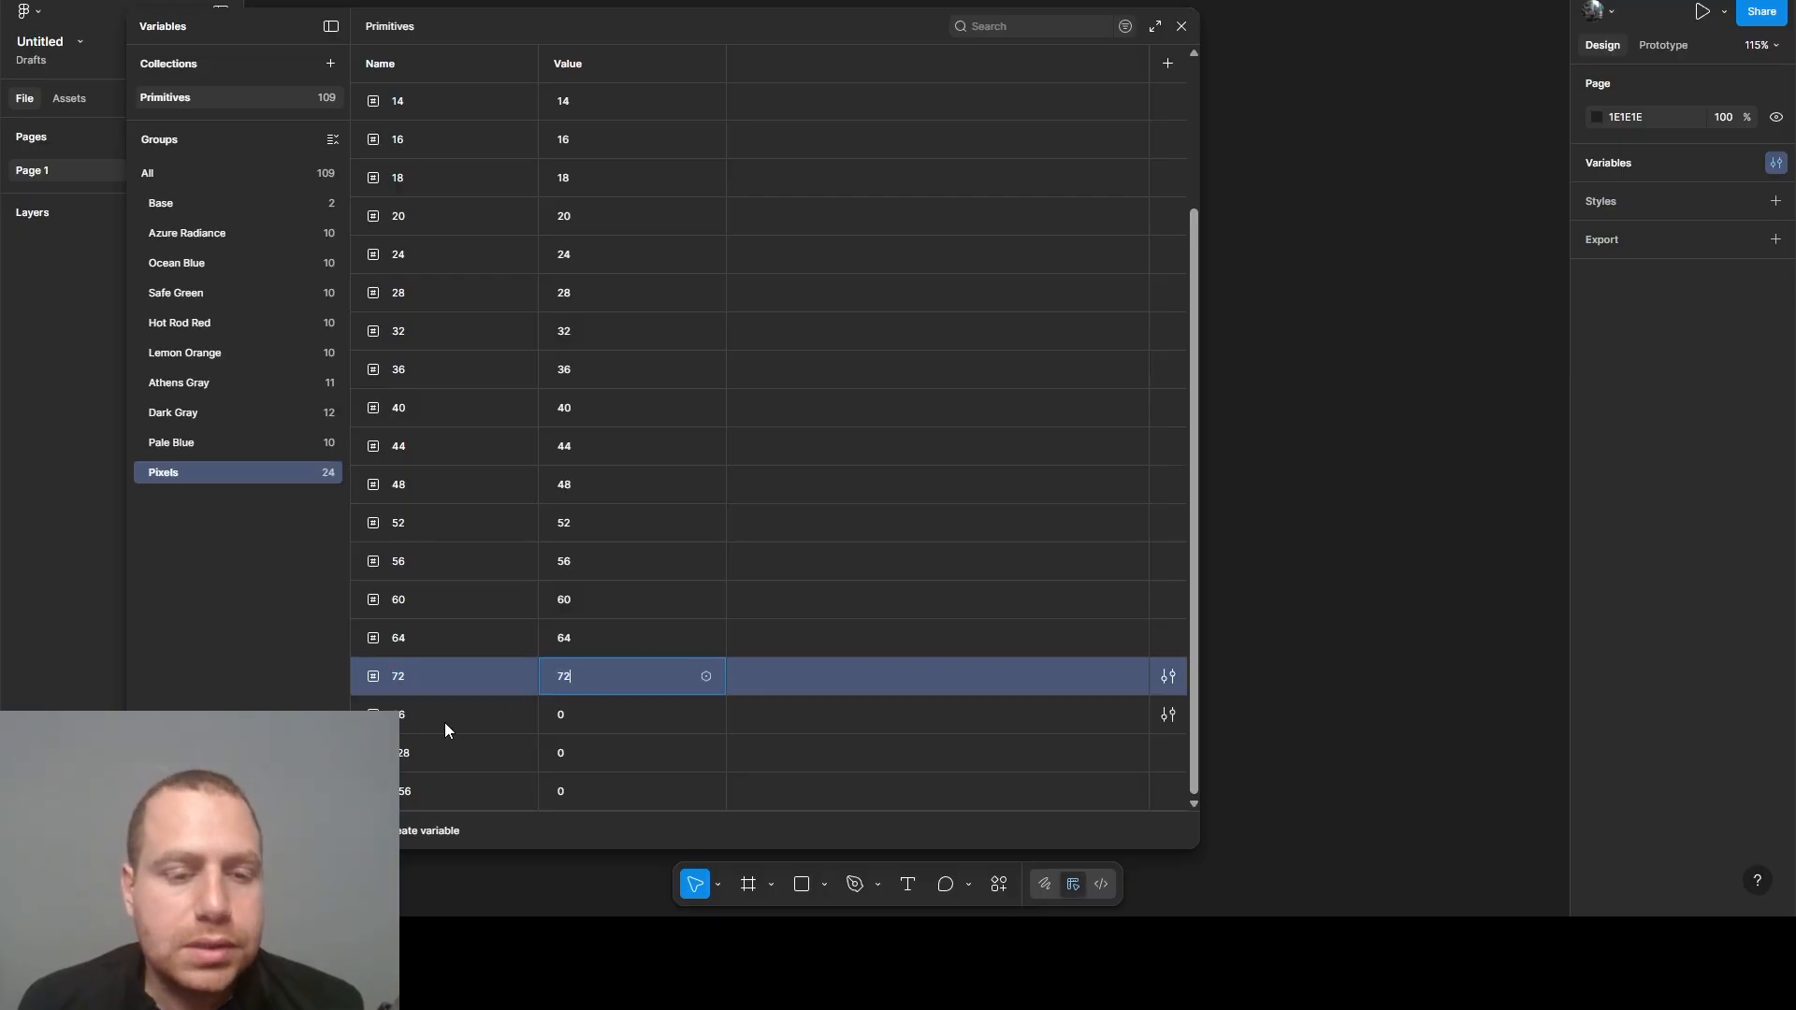
{"action": "left_click", "coordinate": [444, 722]}
{"action": "left_click", "coordinate": [598, 719]}
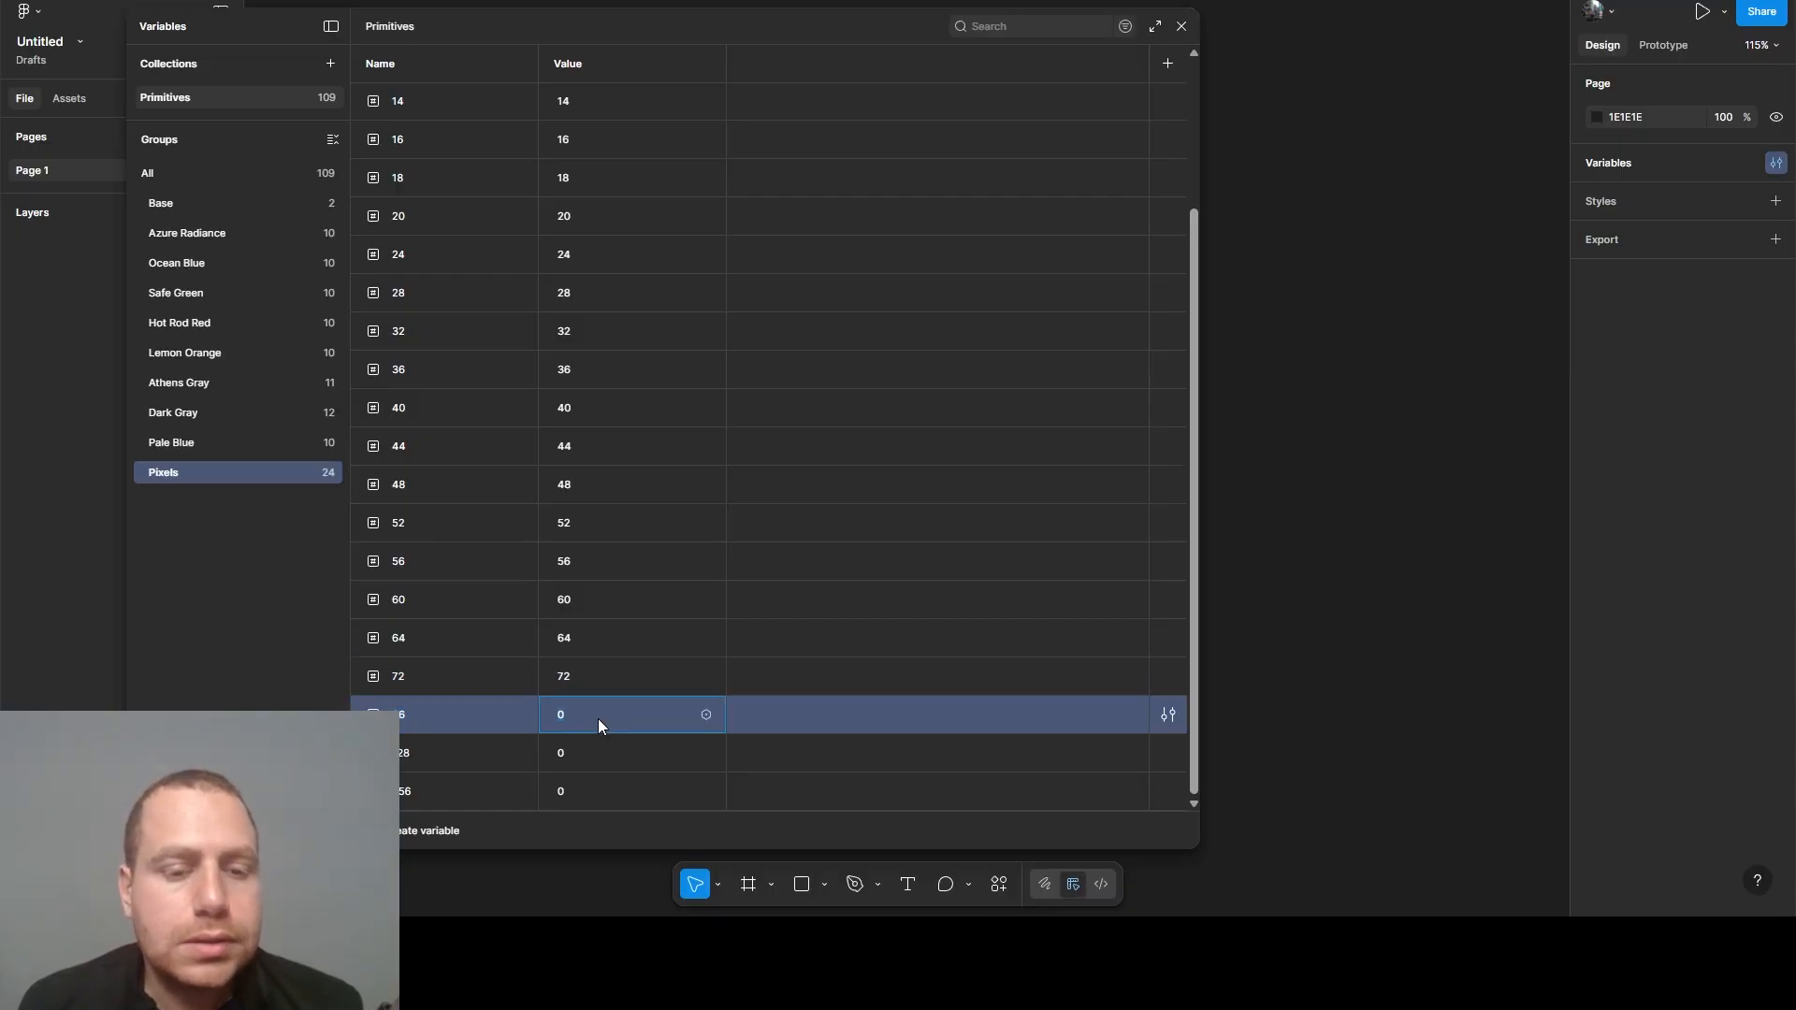
{"action": "type", "text": "96"}
- Set the value of the Pixels variable 128 to 128 and of variable 256 to 256
{"action": "left_click", "coordinate": [434, 757]}
{"action": "left_click", "coordinate": [576, 762]}
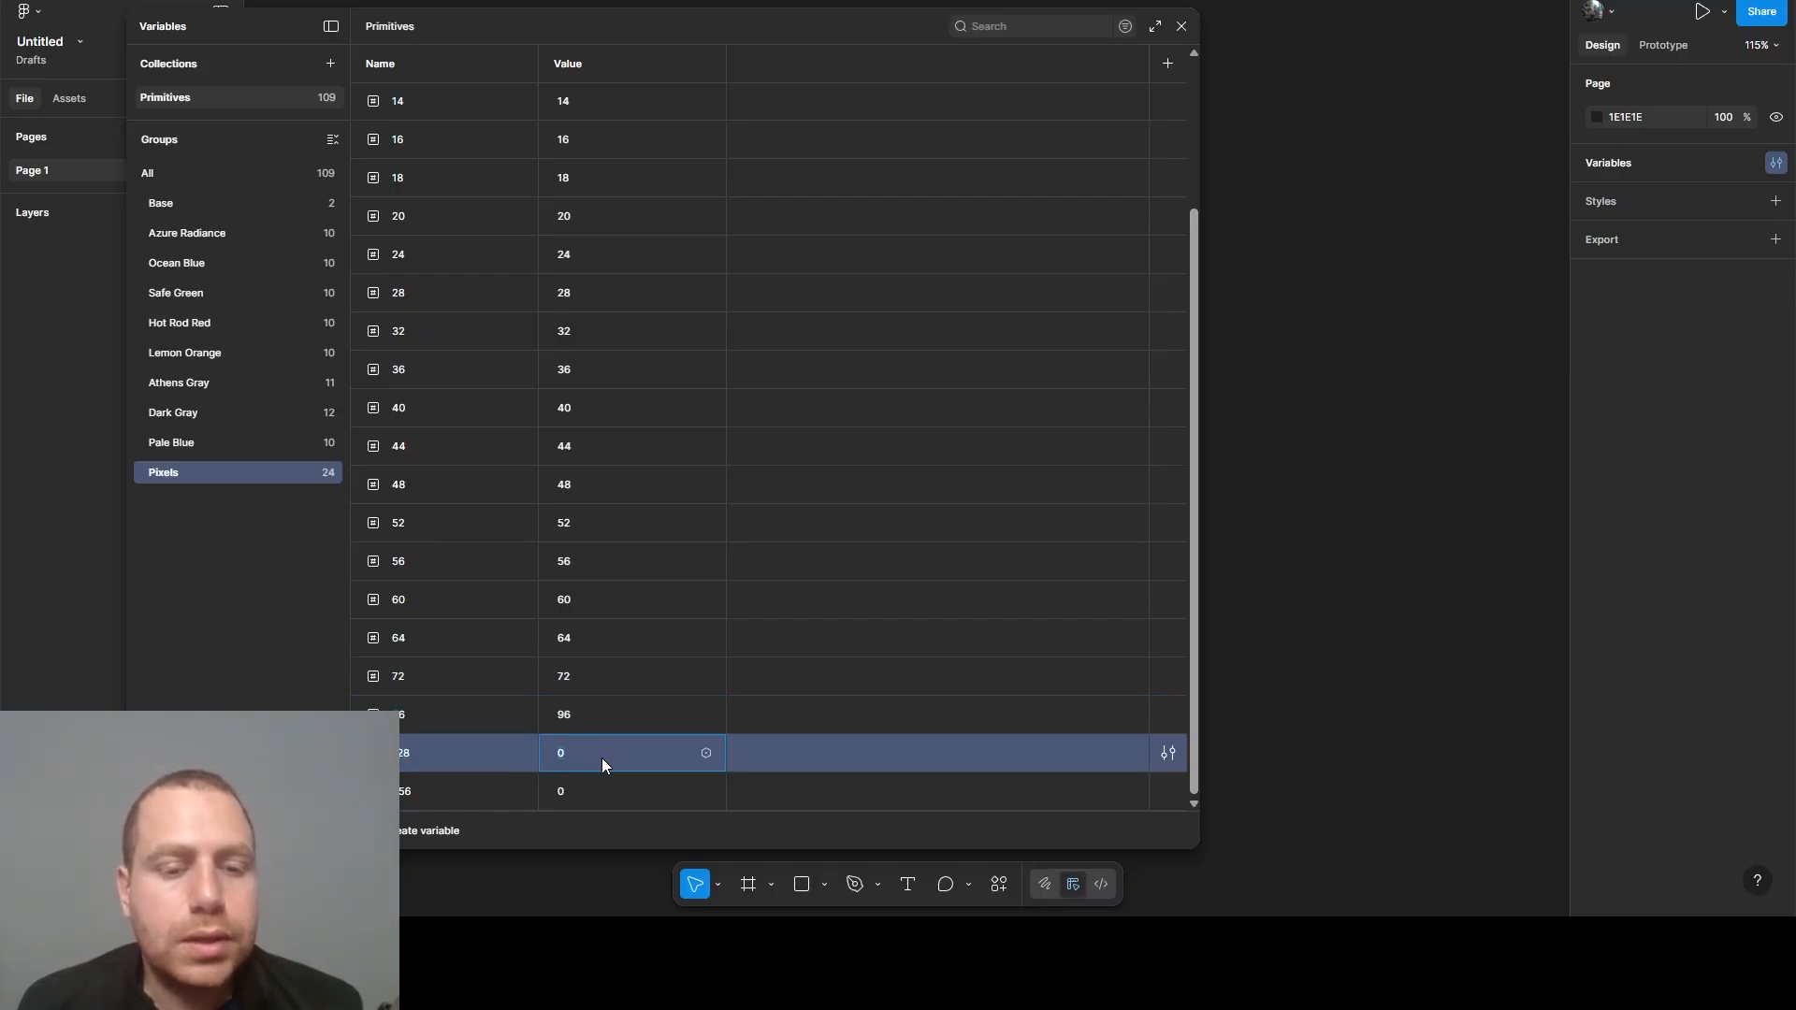
{"action": "type", "text": "128"}
{"action": "left_click", "coordinate": [430, 795]}
{"action": "left_click", "coordinate": [589, 795]}
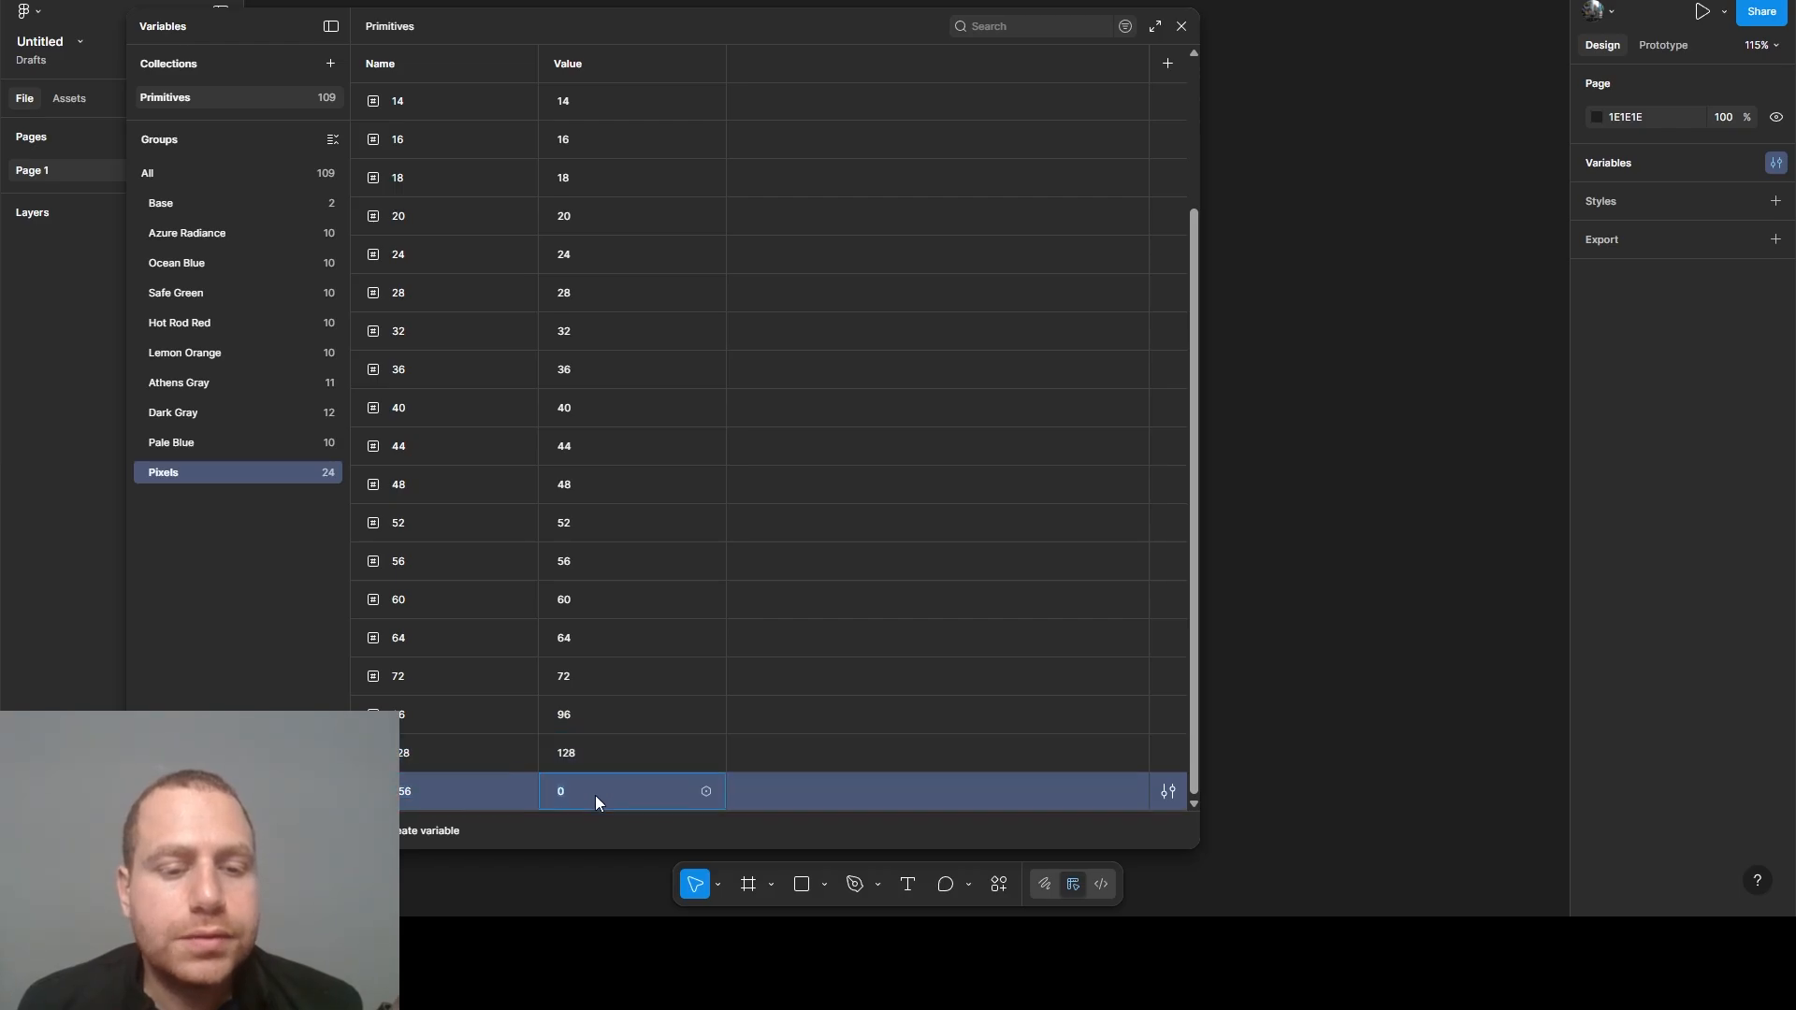
{"action": "type", "text": "256"}
{"action": "key", "text": "Return"}
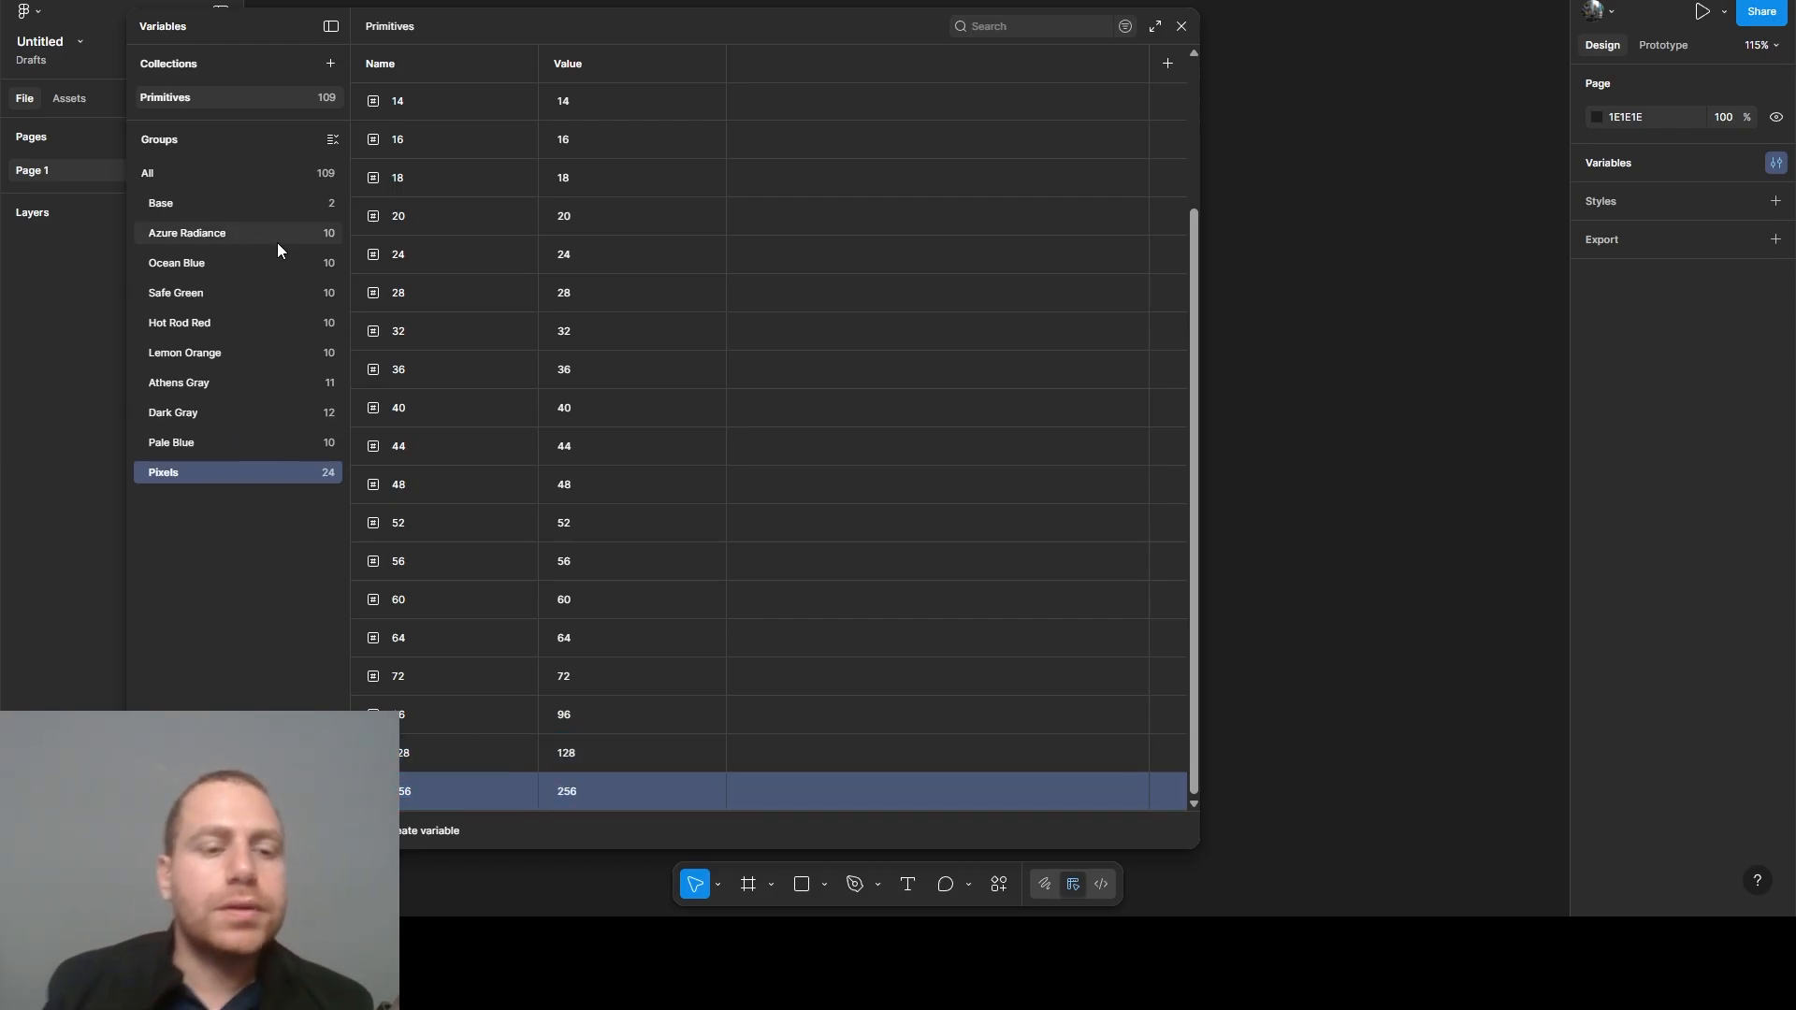
{"action": "scroll", "coordinate": [586, 413], "scroll_direction": "up", "scroll_amount": 3}
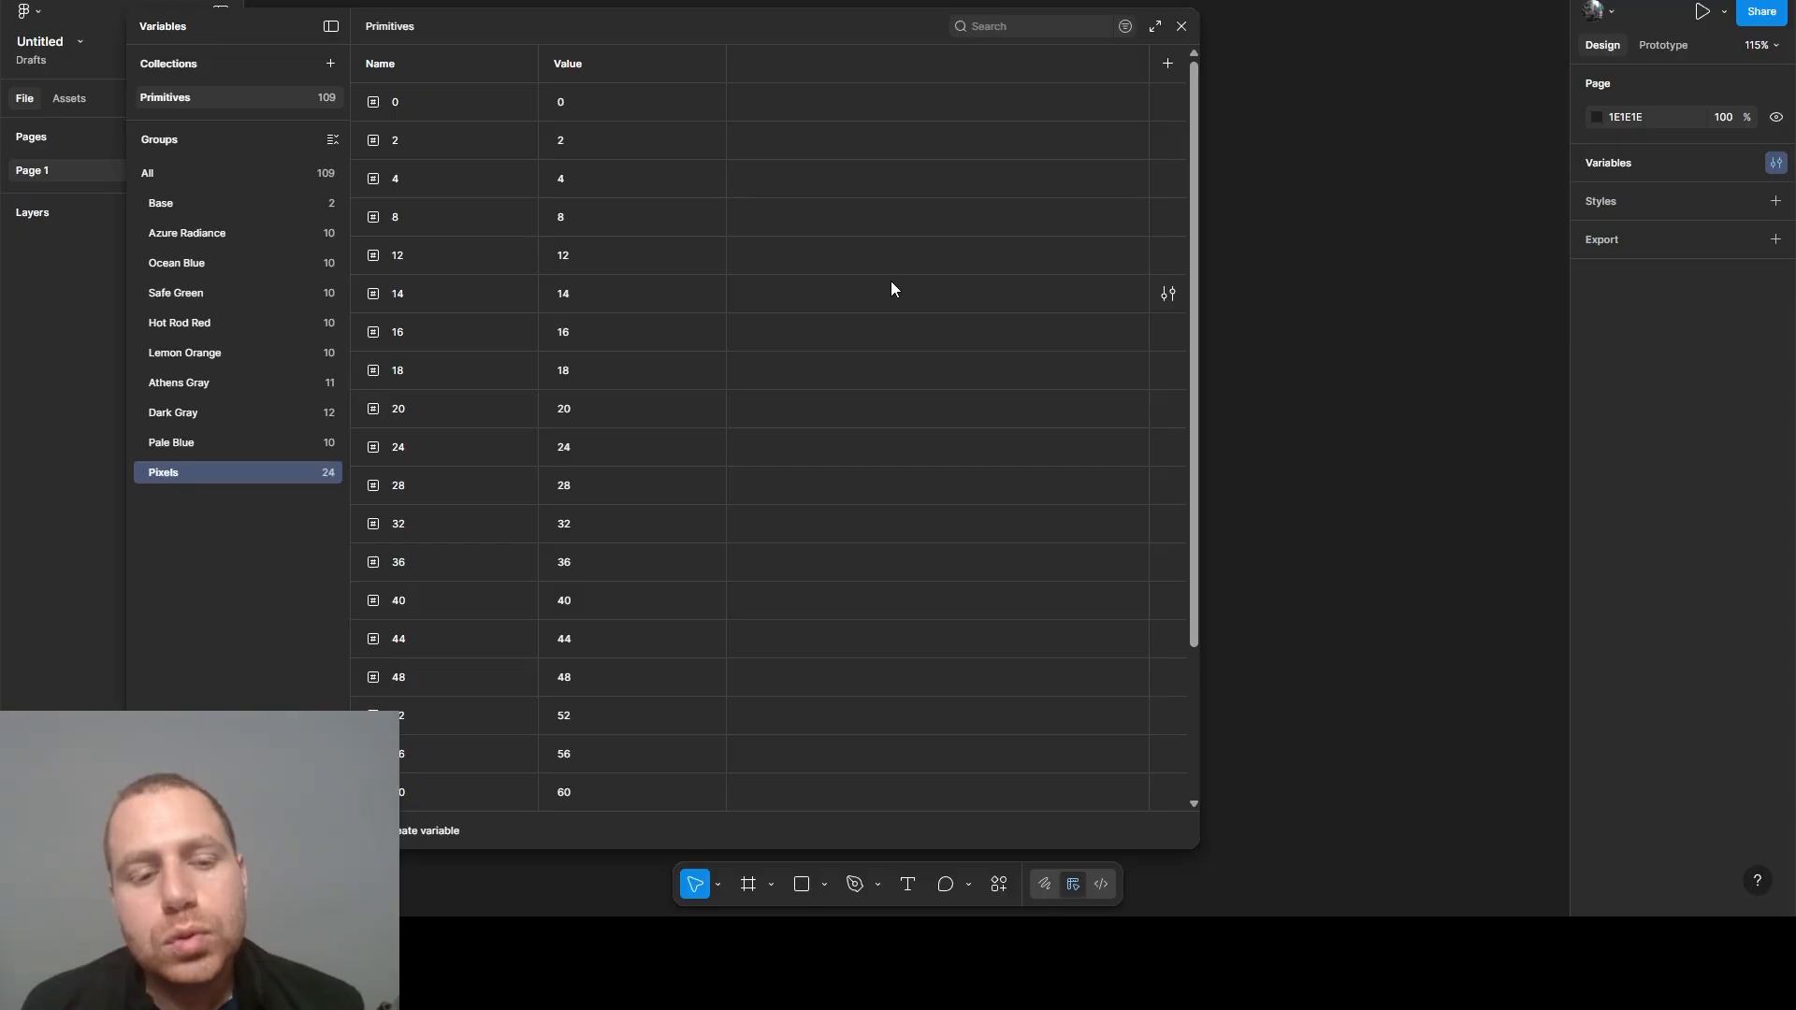
{"action": "scroll", "coordinate": [890, 288], "scroll_direction": "down", "scroll_amount": 3}
{"action": "scroll", "coordinate": [890, 280], "scroll_direction": "down", "scroll_amount": 1}
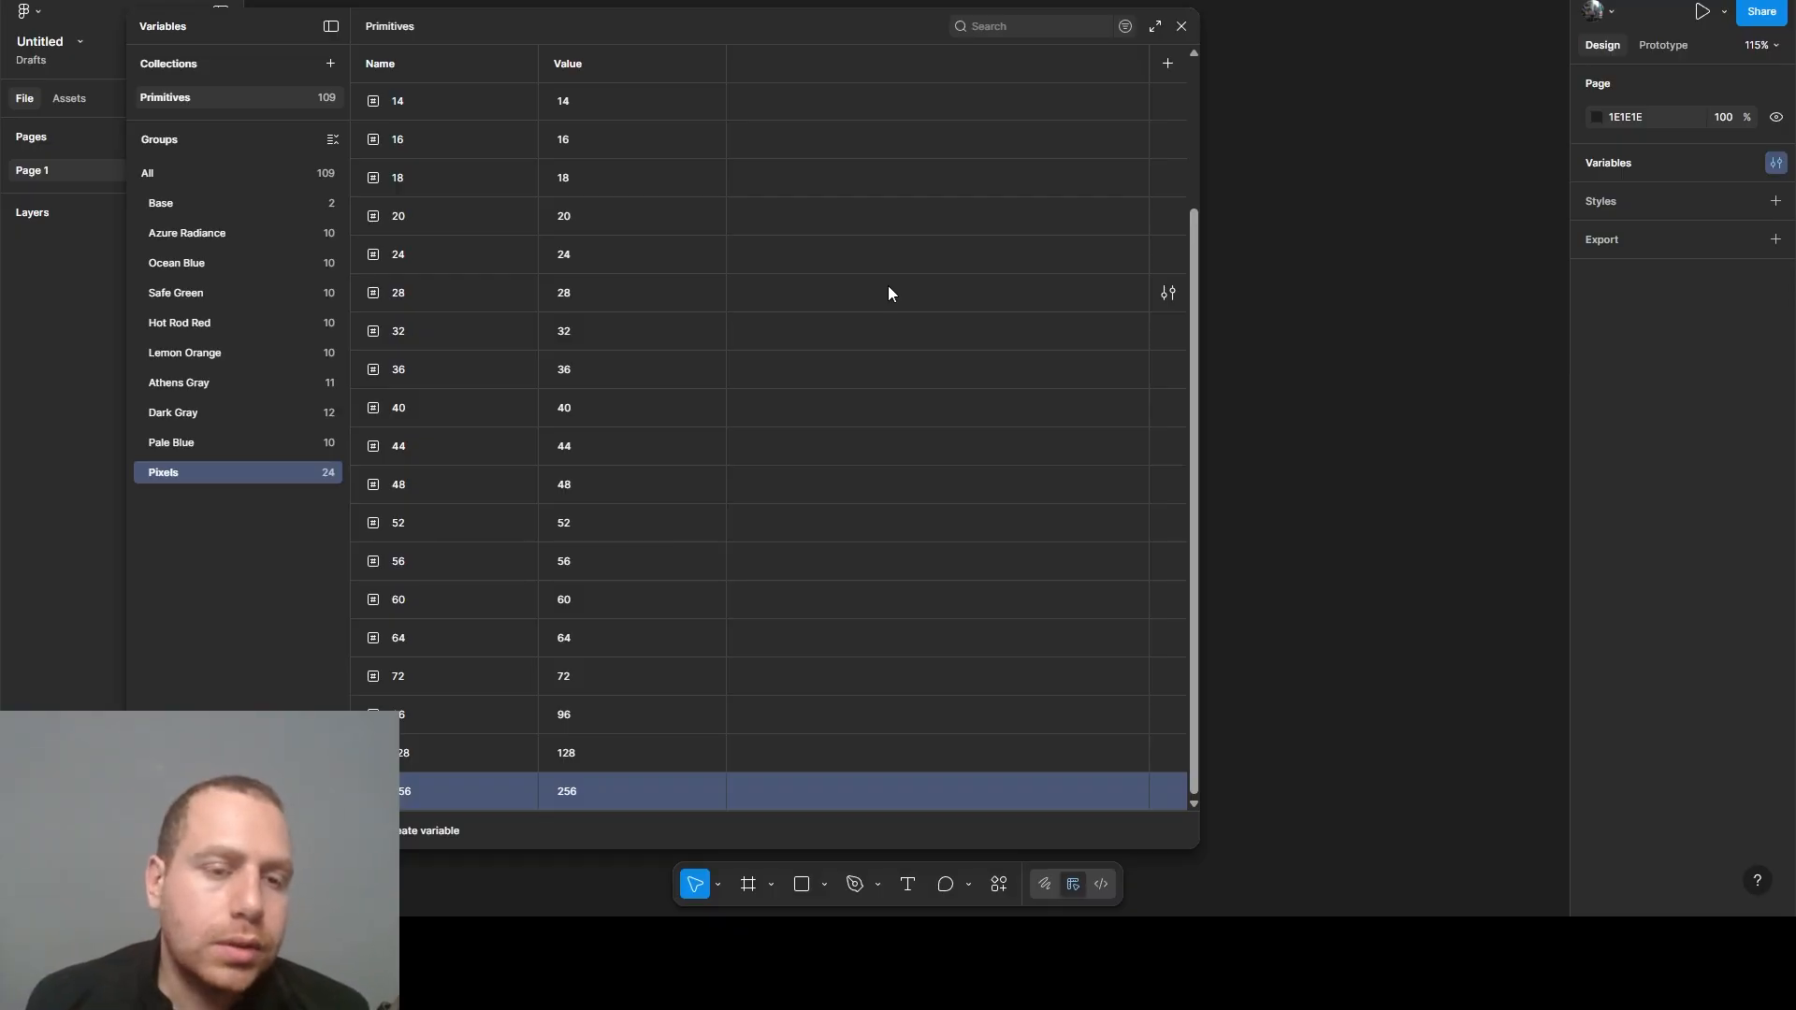
- Create a string variable named Typography/Font-Weight/Regular in the Primitives collection, starting from the view of all groups
{"action": "left_click", "coordinate": [171, 181]}
{"action": "left_click", "coordinate": [428, 831]}
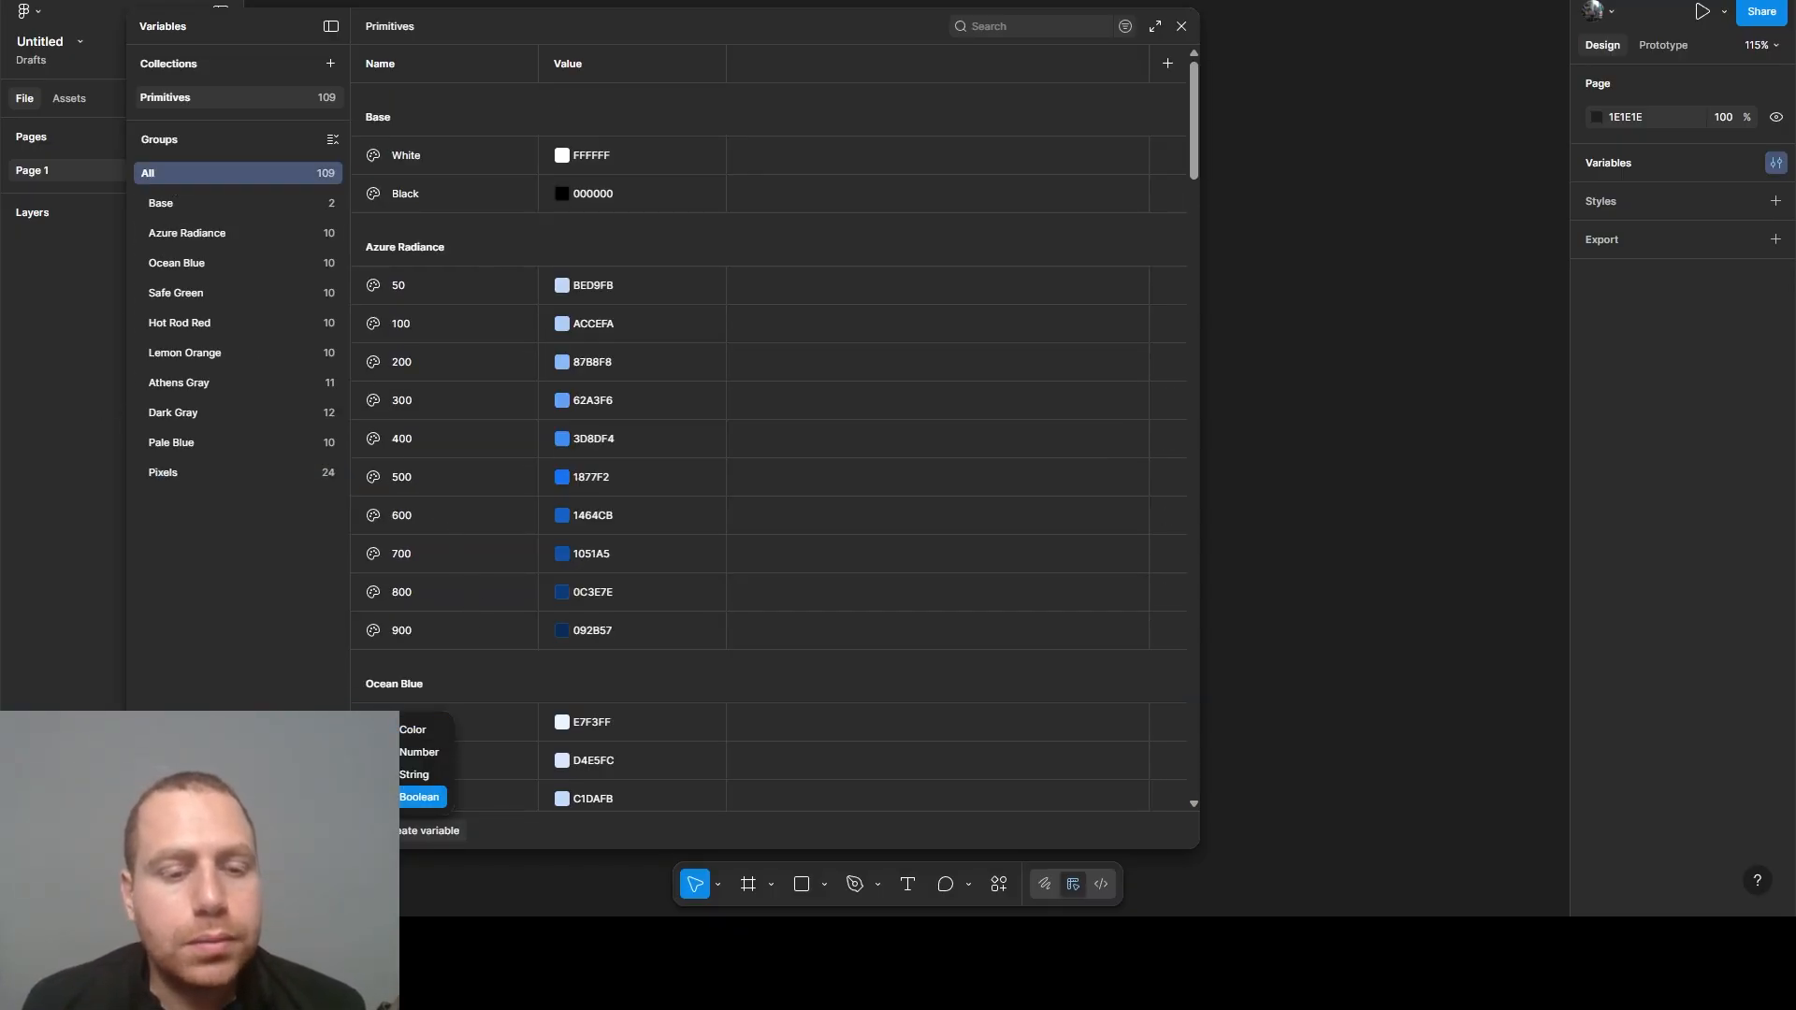
{"action": "left_click", "coordinate": [412, 777]}
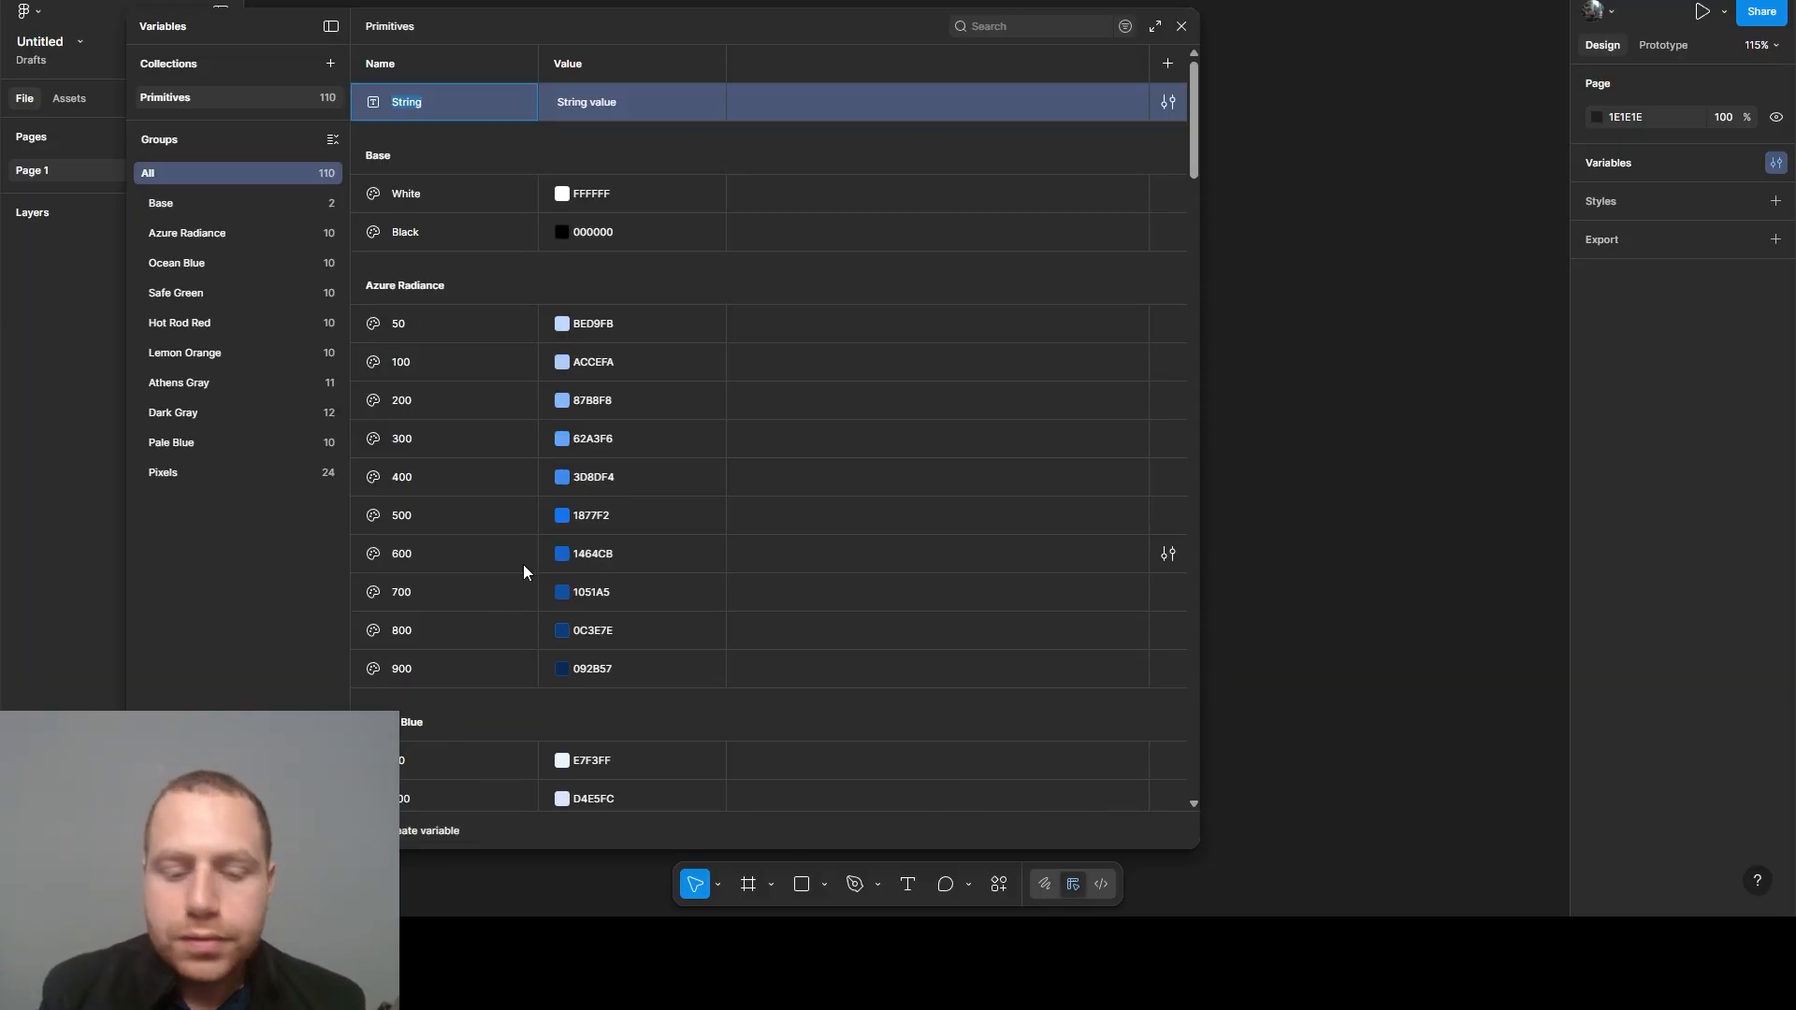
{"action": "type", "text": "Typograph"}
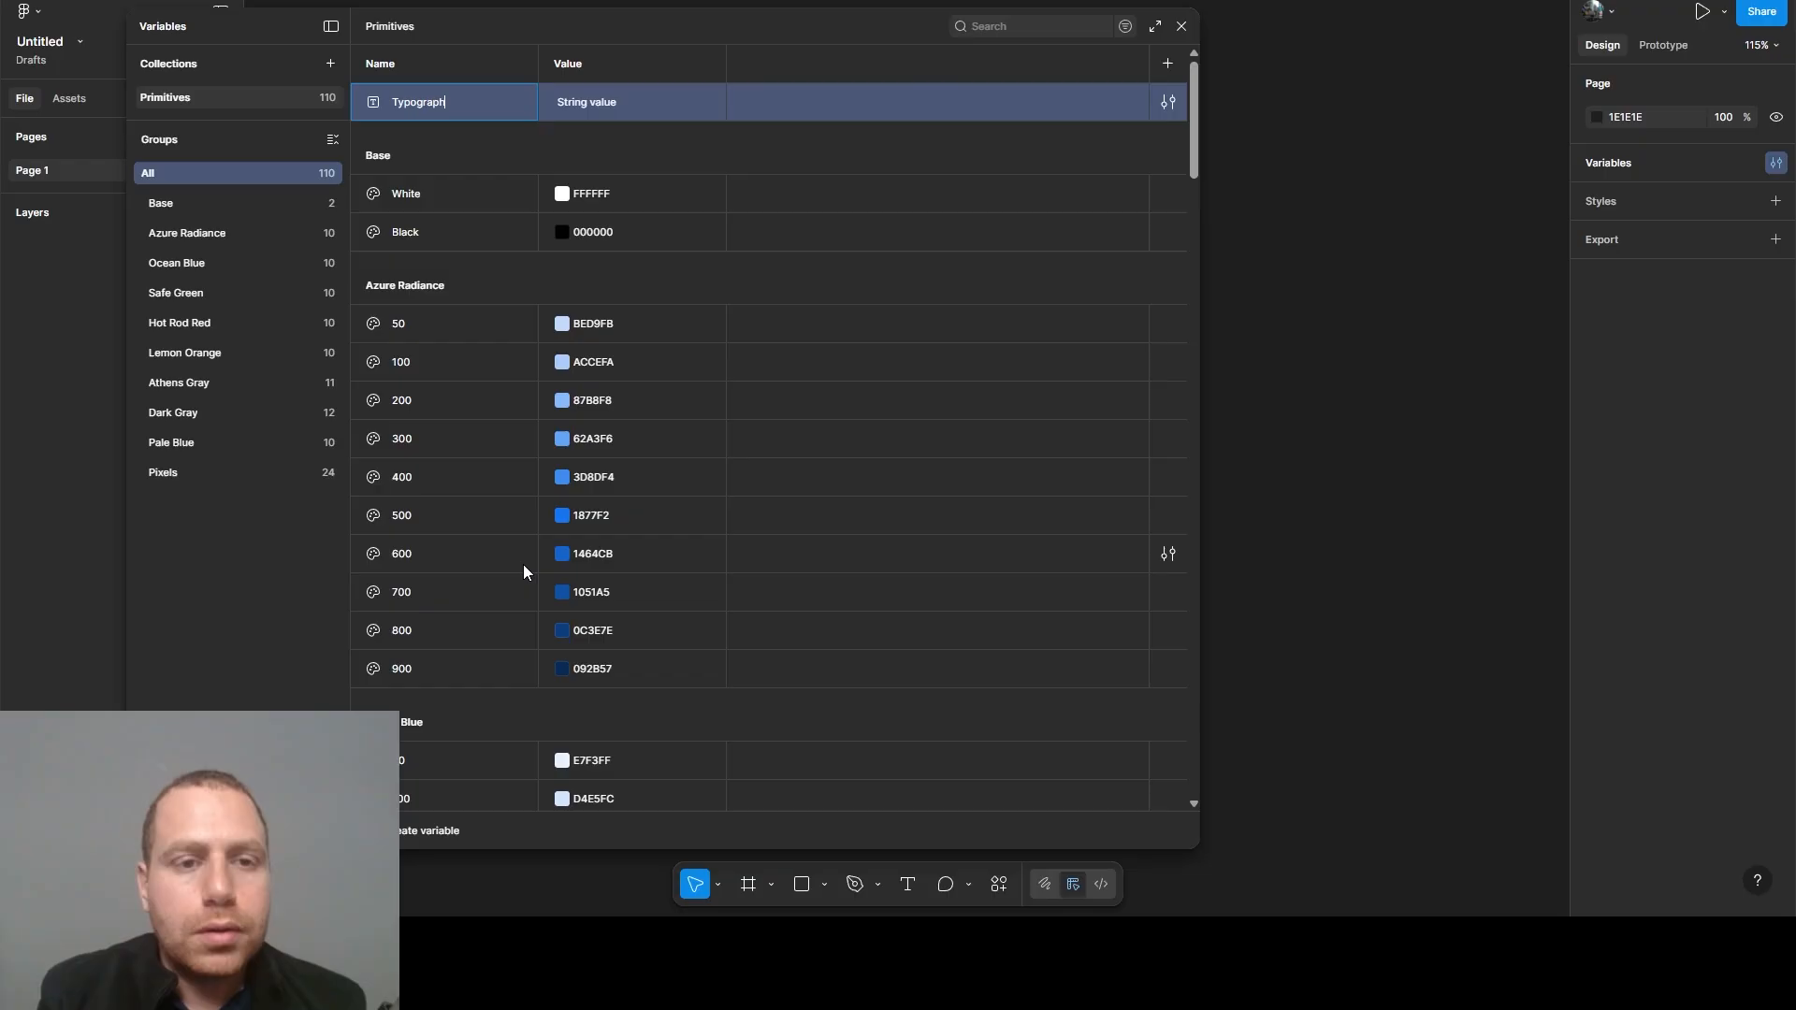
{"action": "type", "text": "y/"}
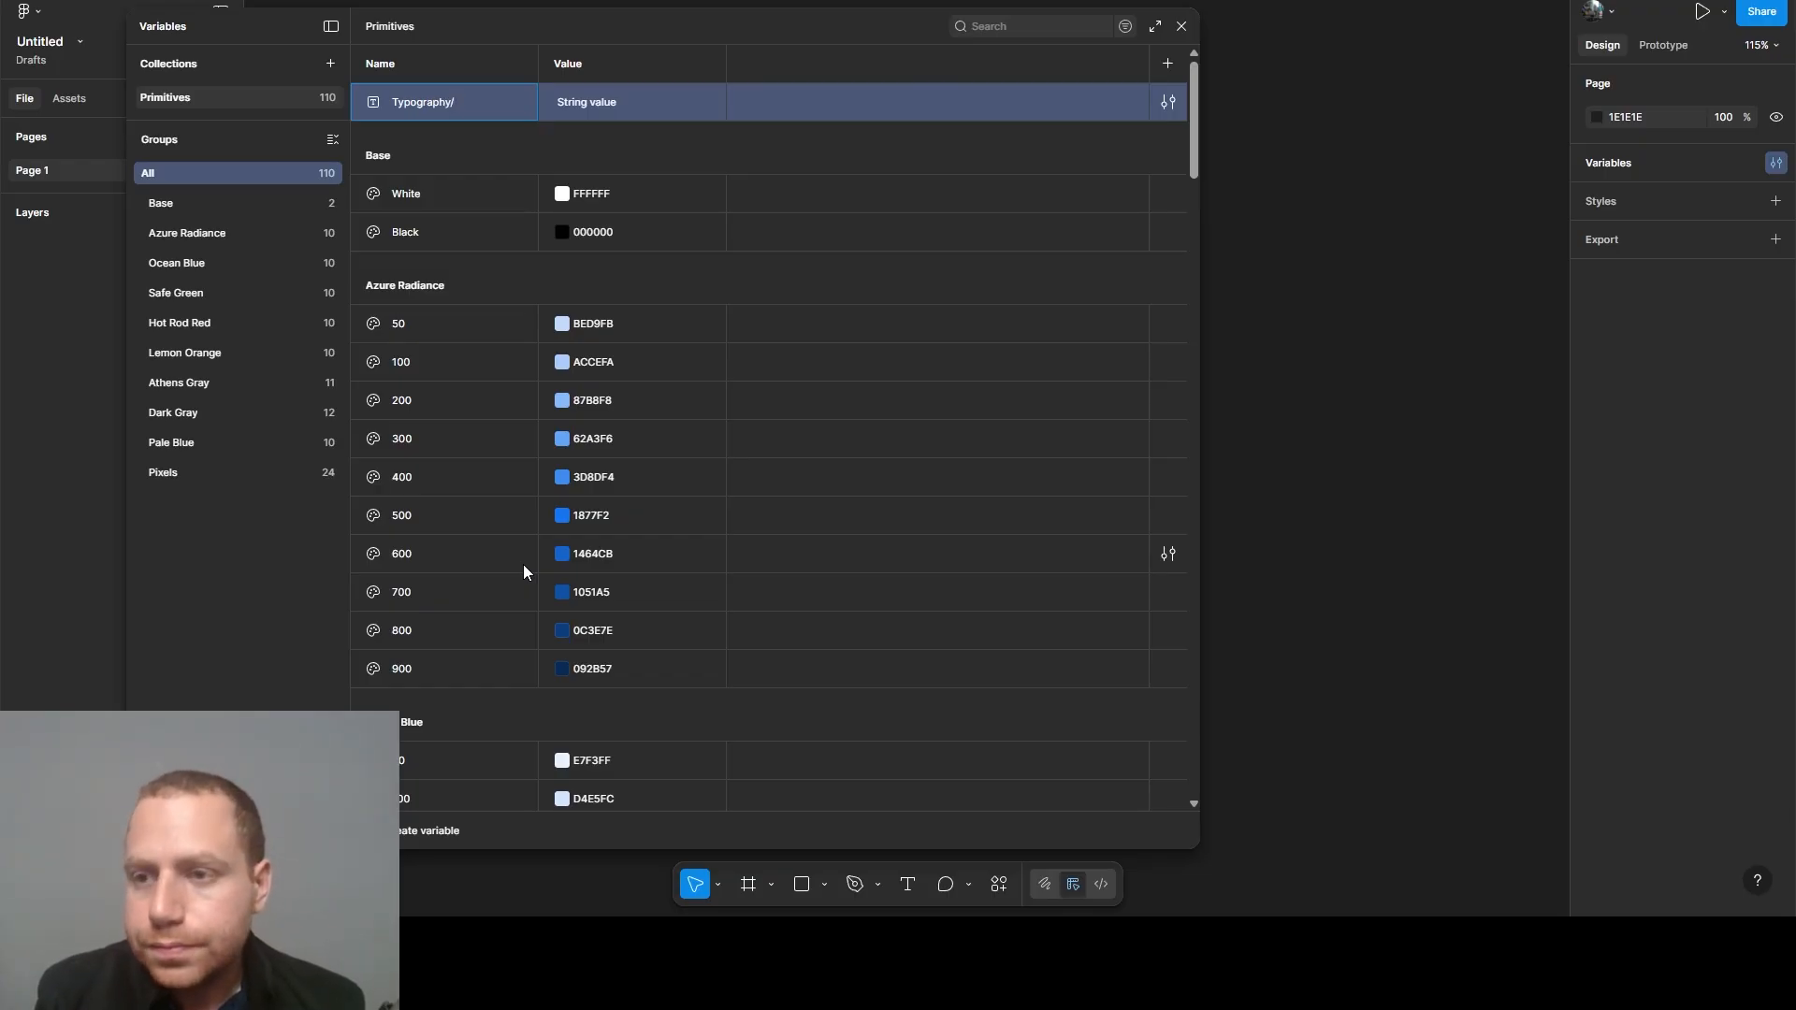
{"action": "type", "text": "Font"}
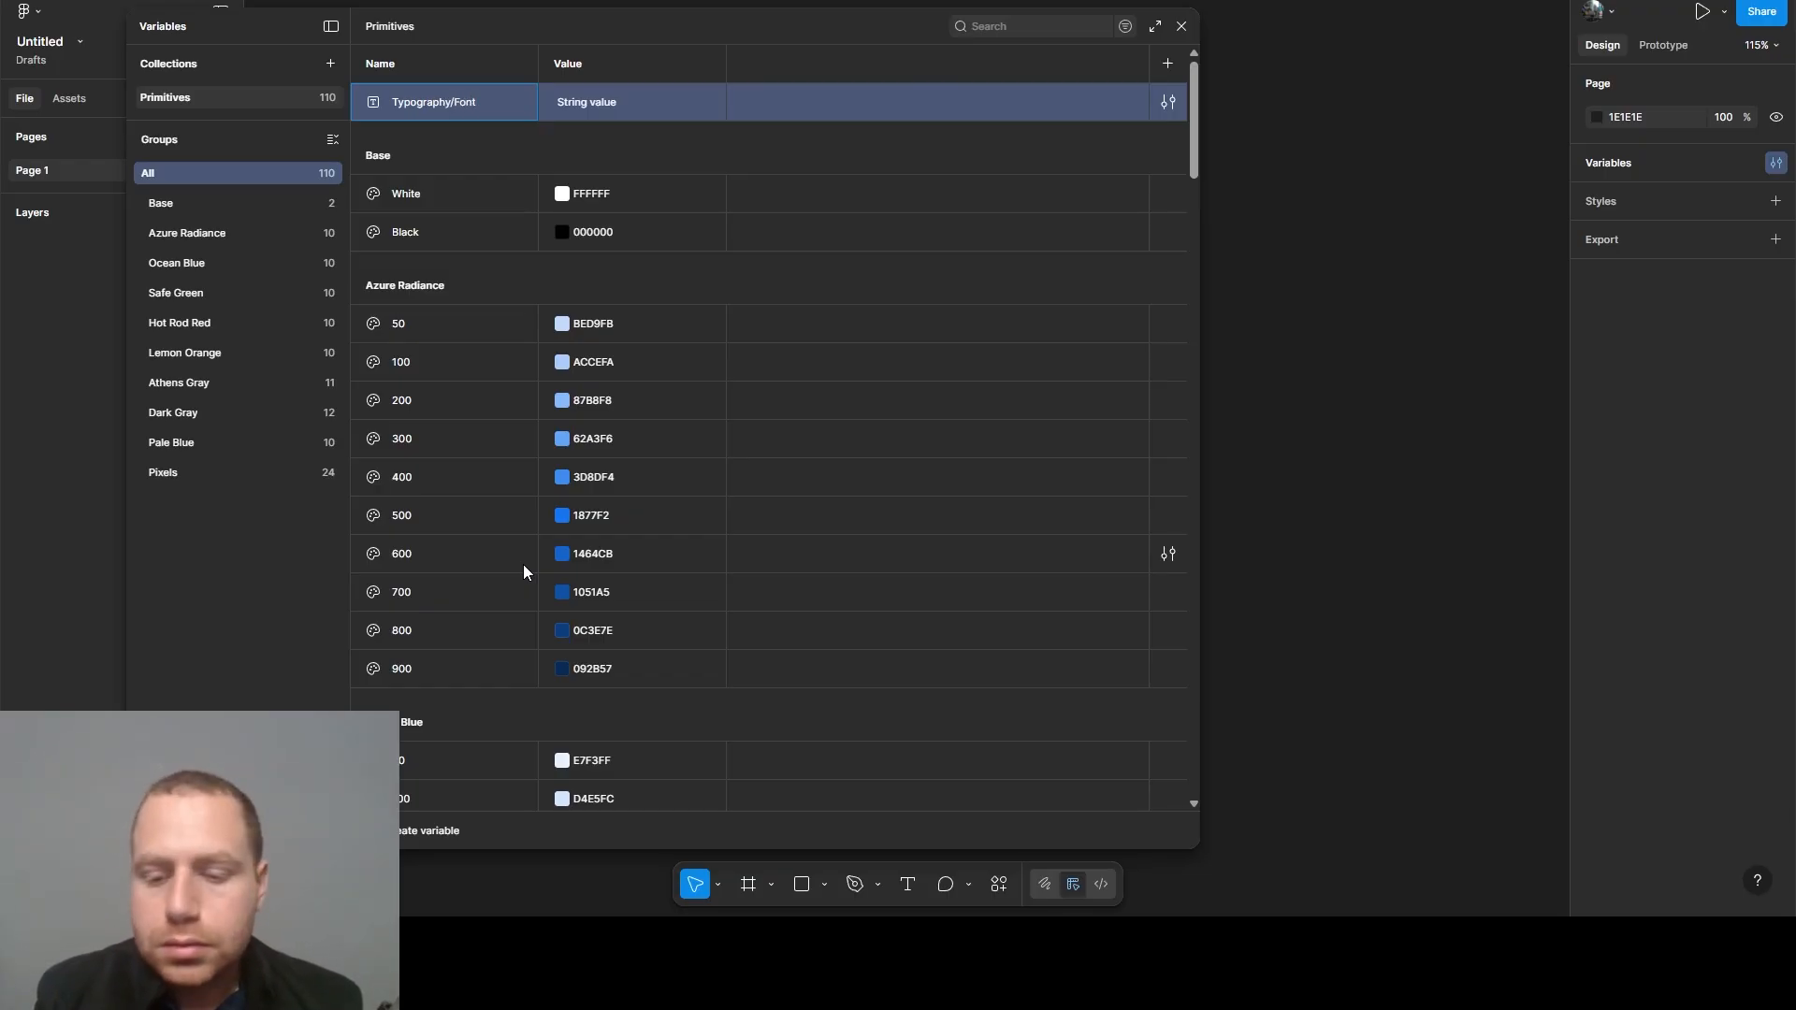
{"action": "type", "text": "-Weight"}
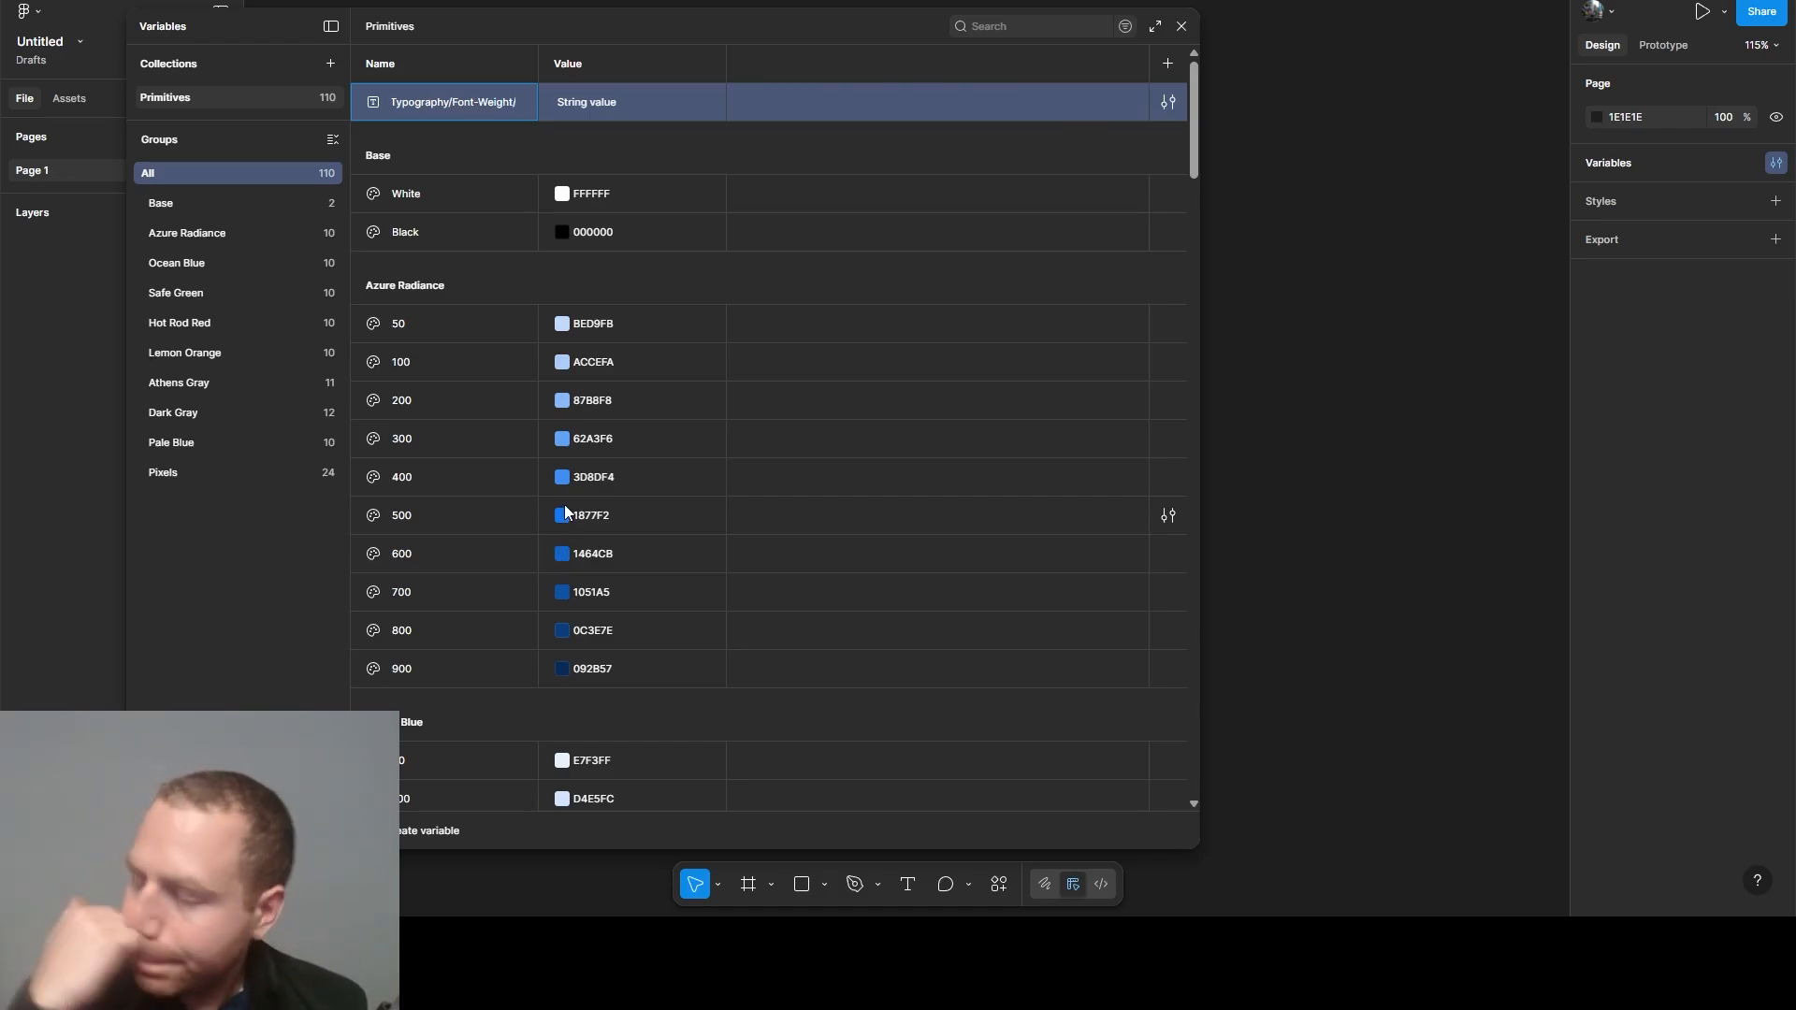
{"action": "type", "text": "/Re"}
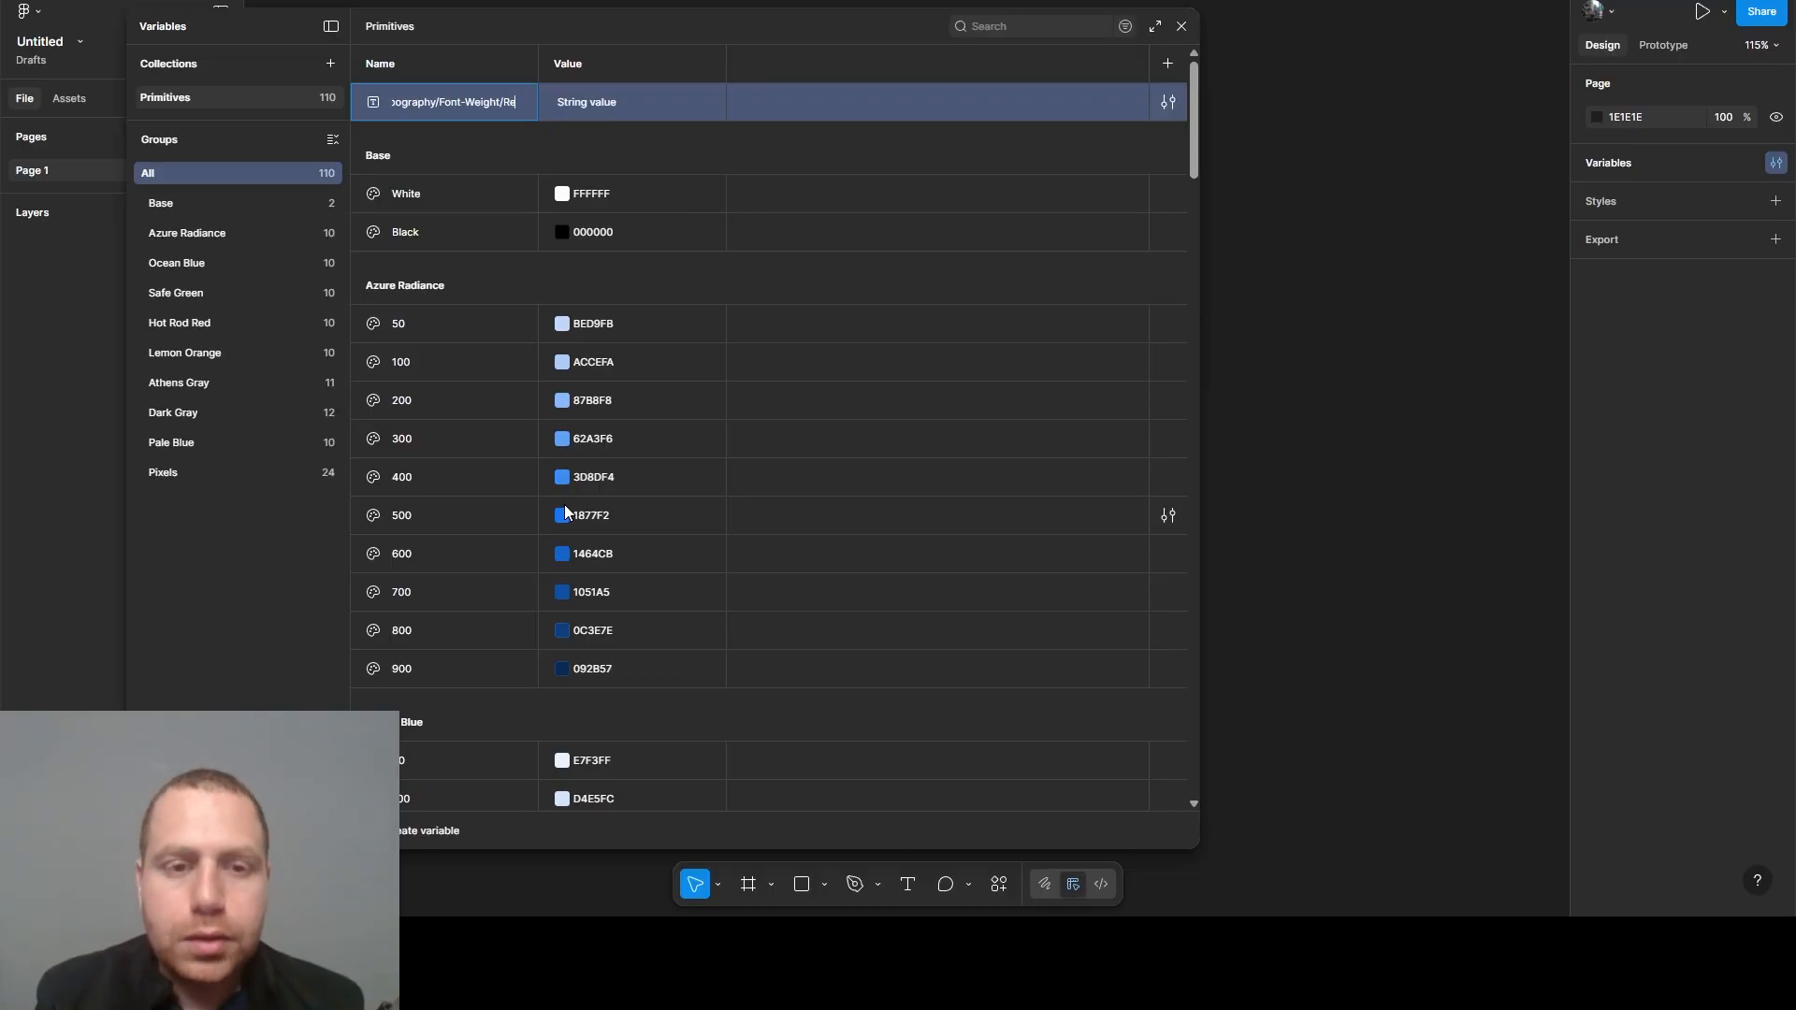
{"action": "type", "text": "gular"}
{"action": "key", "text": "Return"}
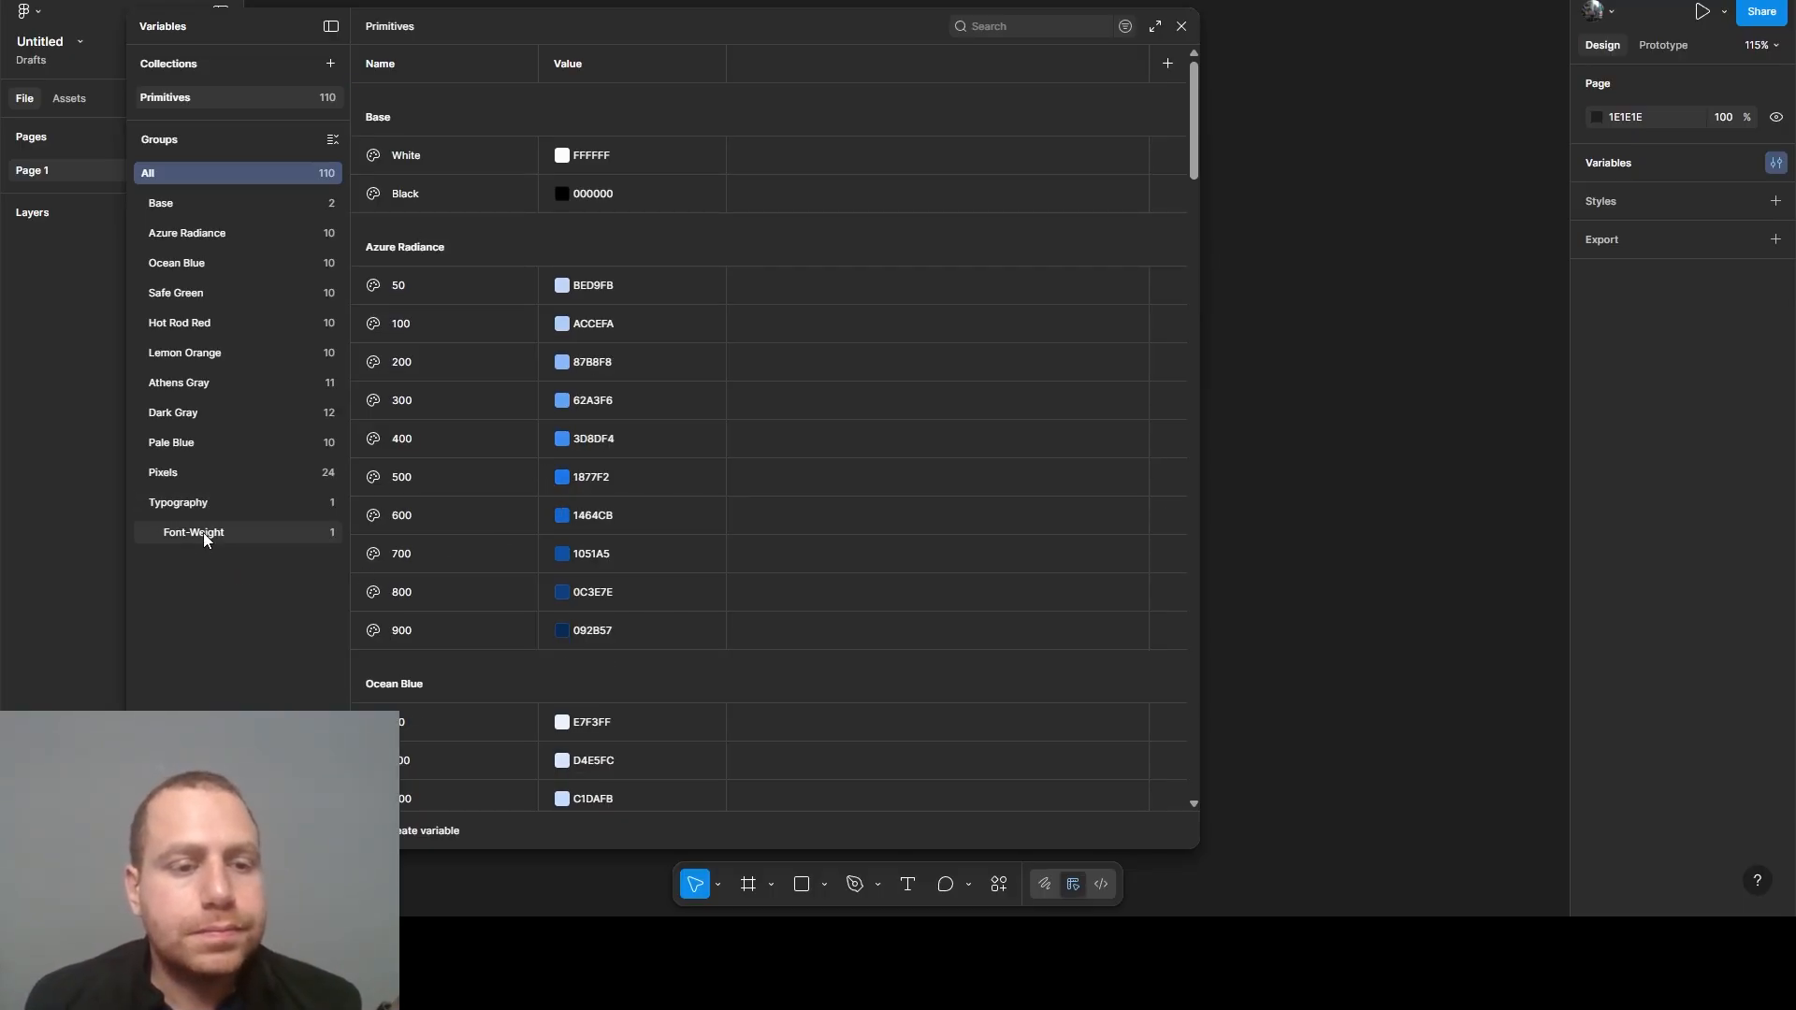
- Duplicate the Regular variable three times in the Font-Weight group under Typography
{"action": "left_click", "coordinate": [204, 532]}
{"action": "left_click", "coordinate": [455, 116]}
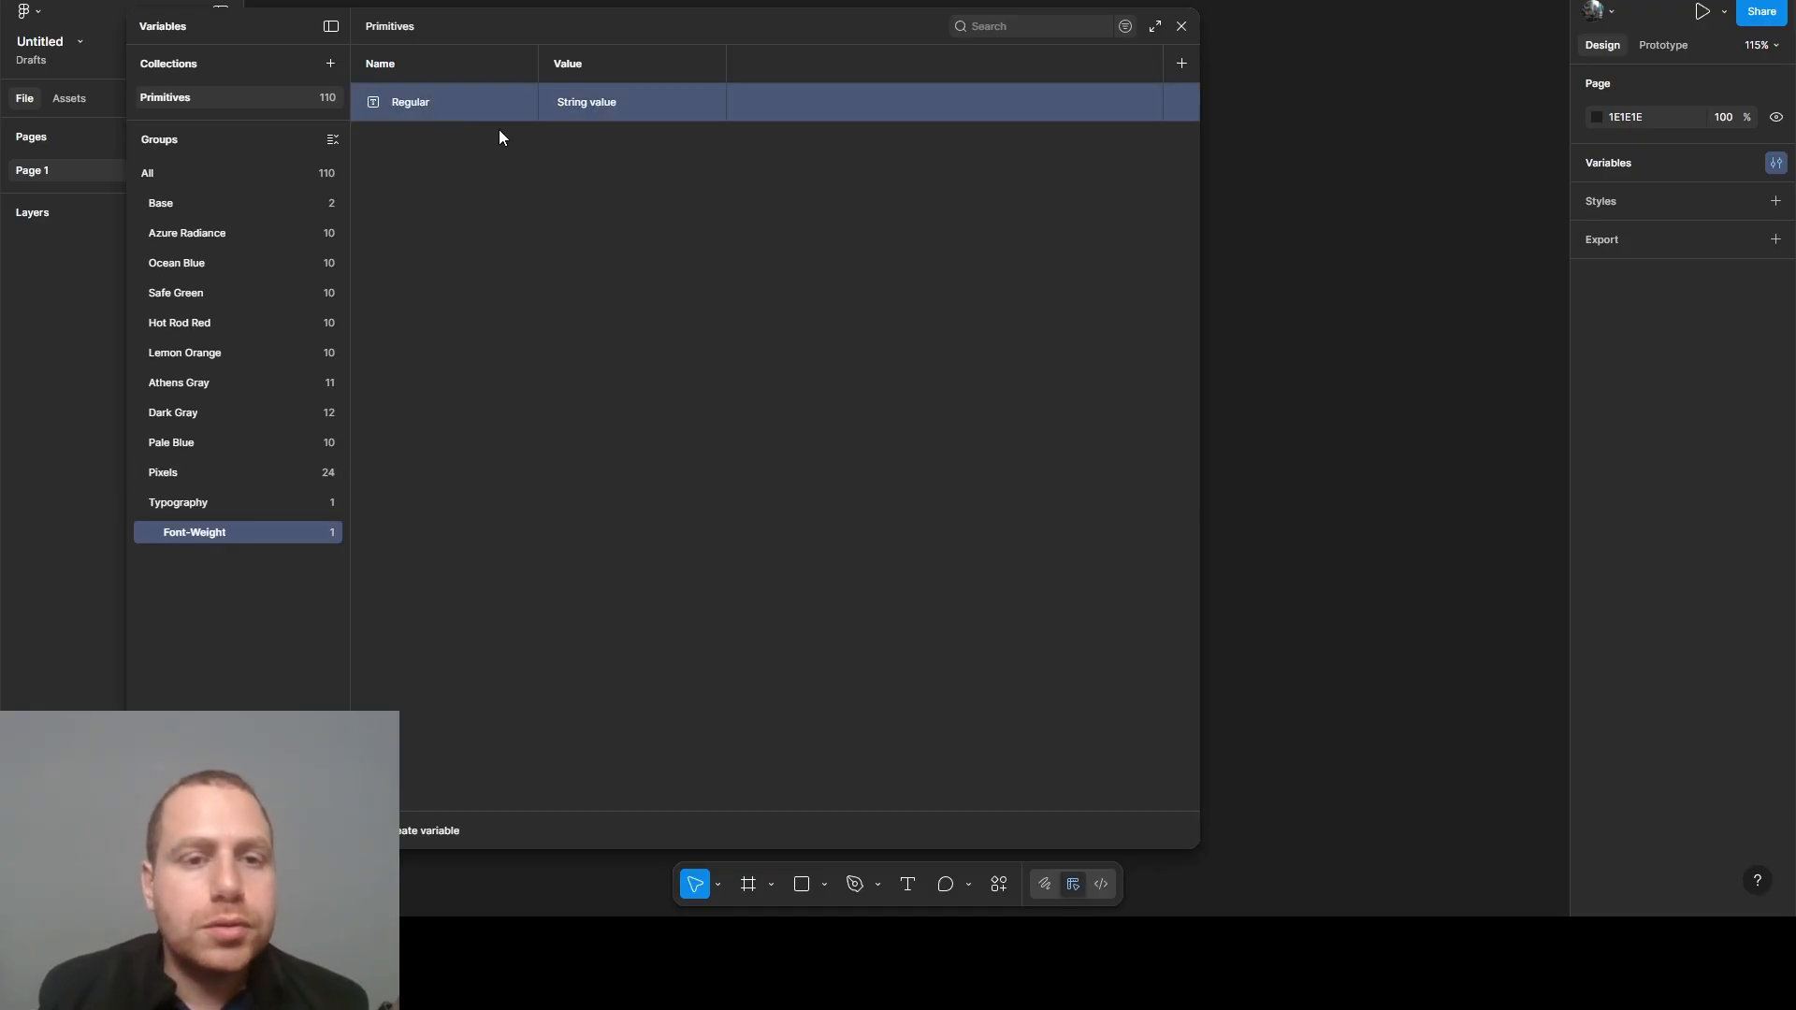
{"action": "key", "text": "ctrl+d"}
{"action": "key", "text": "ctrl+d"}
{"action": "key", "text": "ctrl+d"}
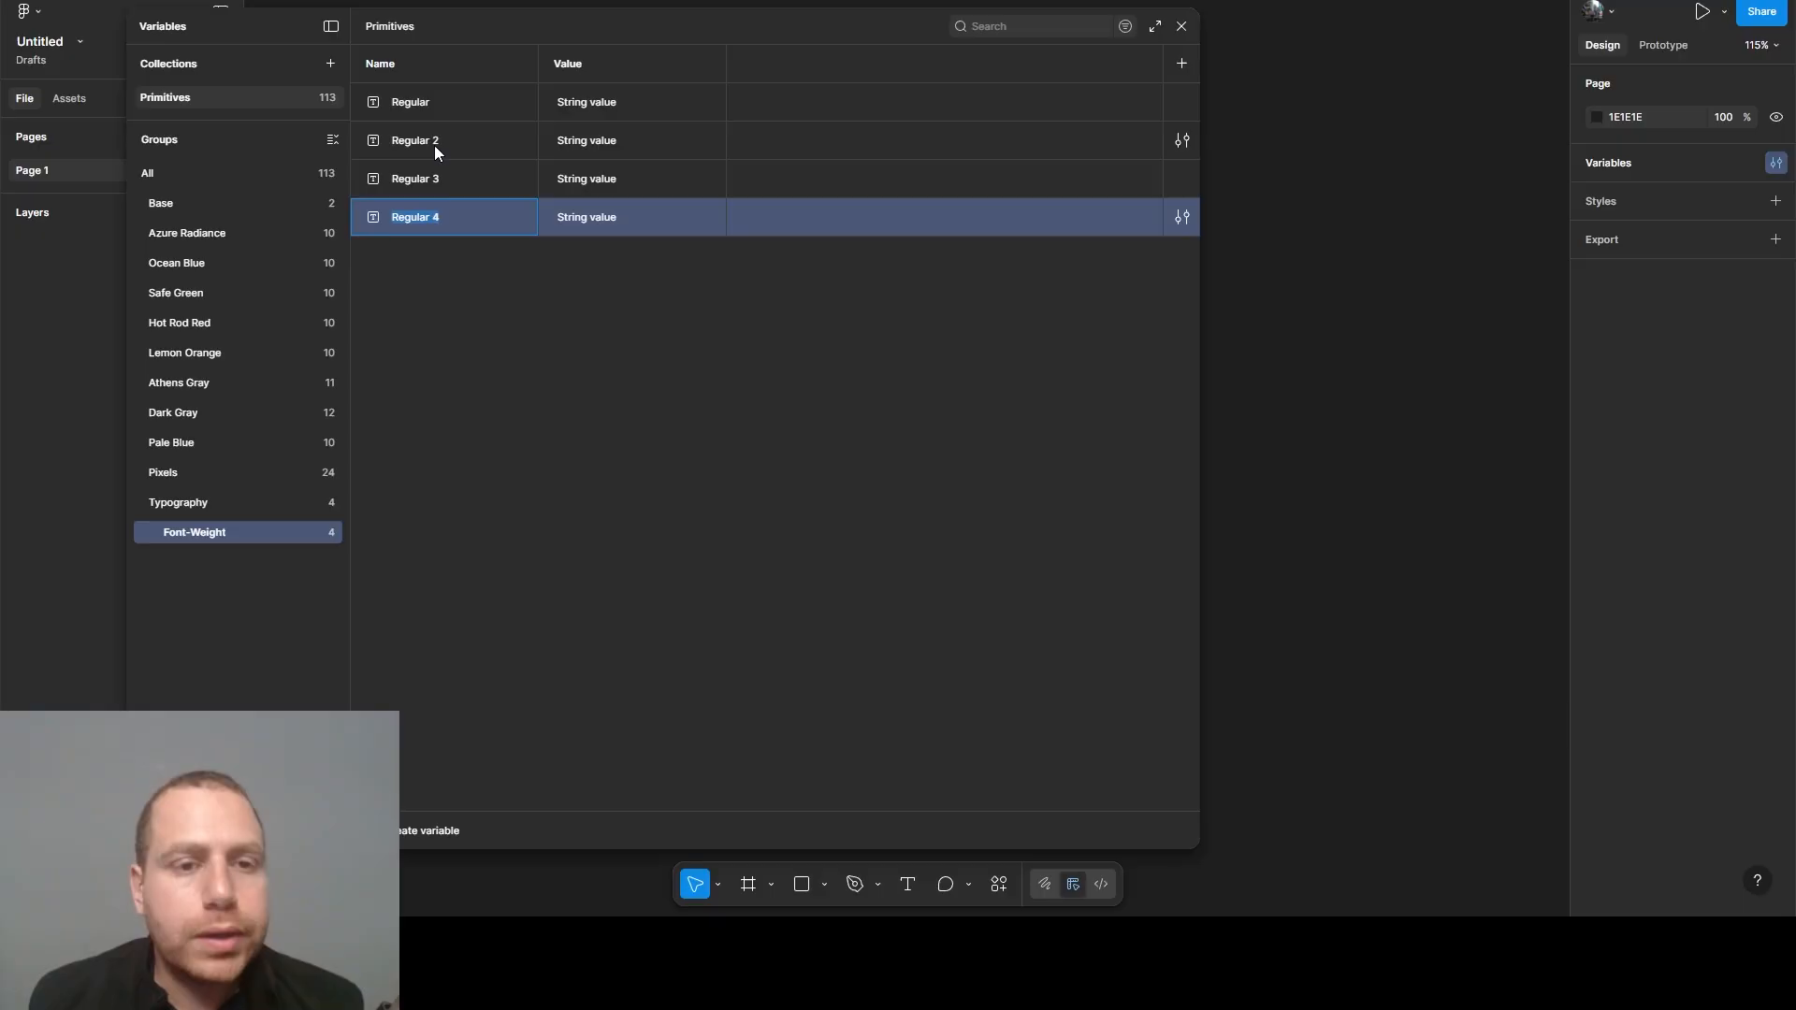
- Rename the three copies of the Regular variable as Medium, Semi-Bold and Bold
{"action": "left_click", "coordinate": [403, 140]}
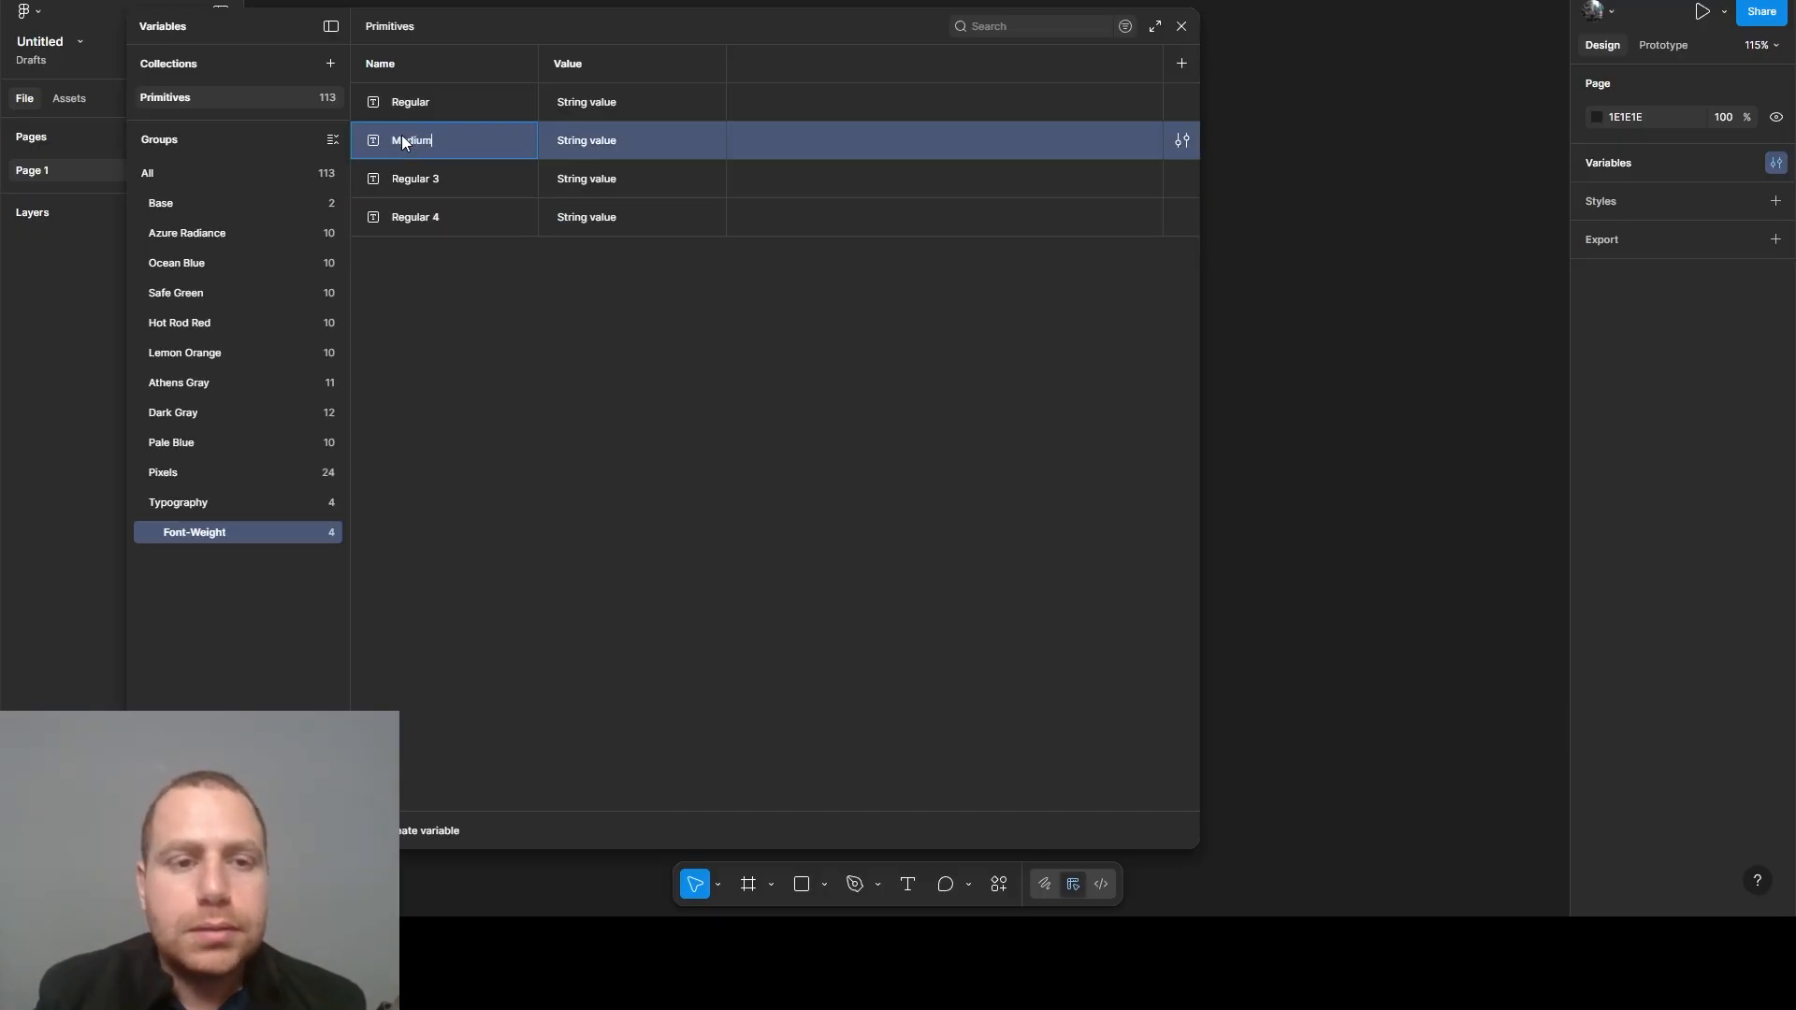
{"action": "left_click", "coordinate": [419, 185]}
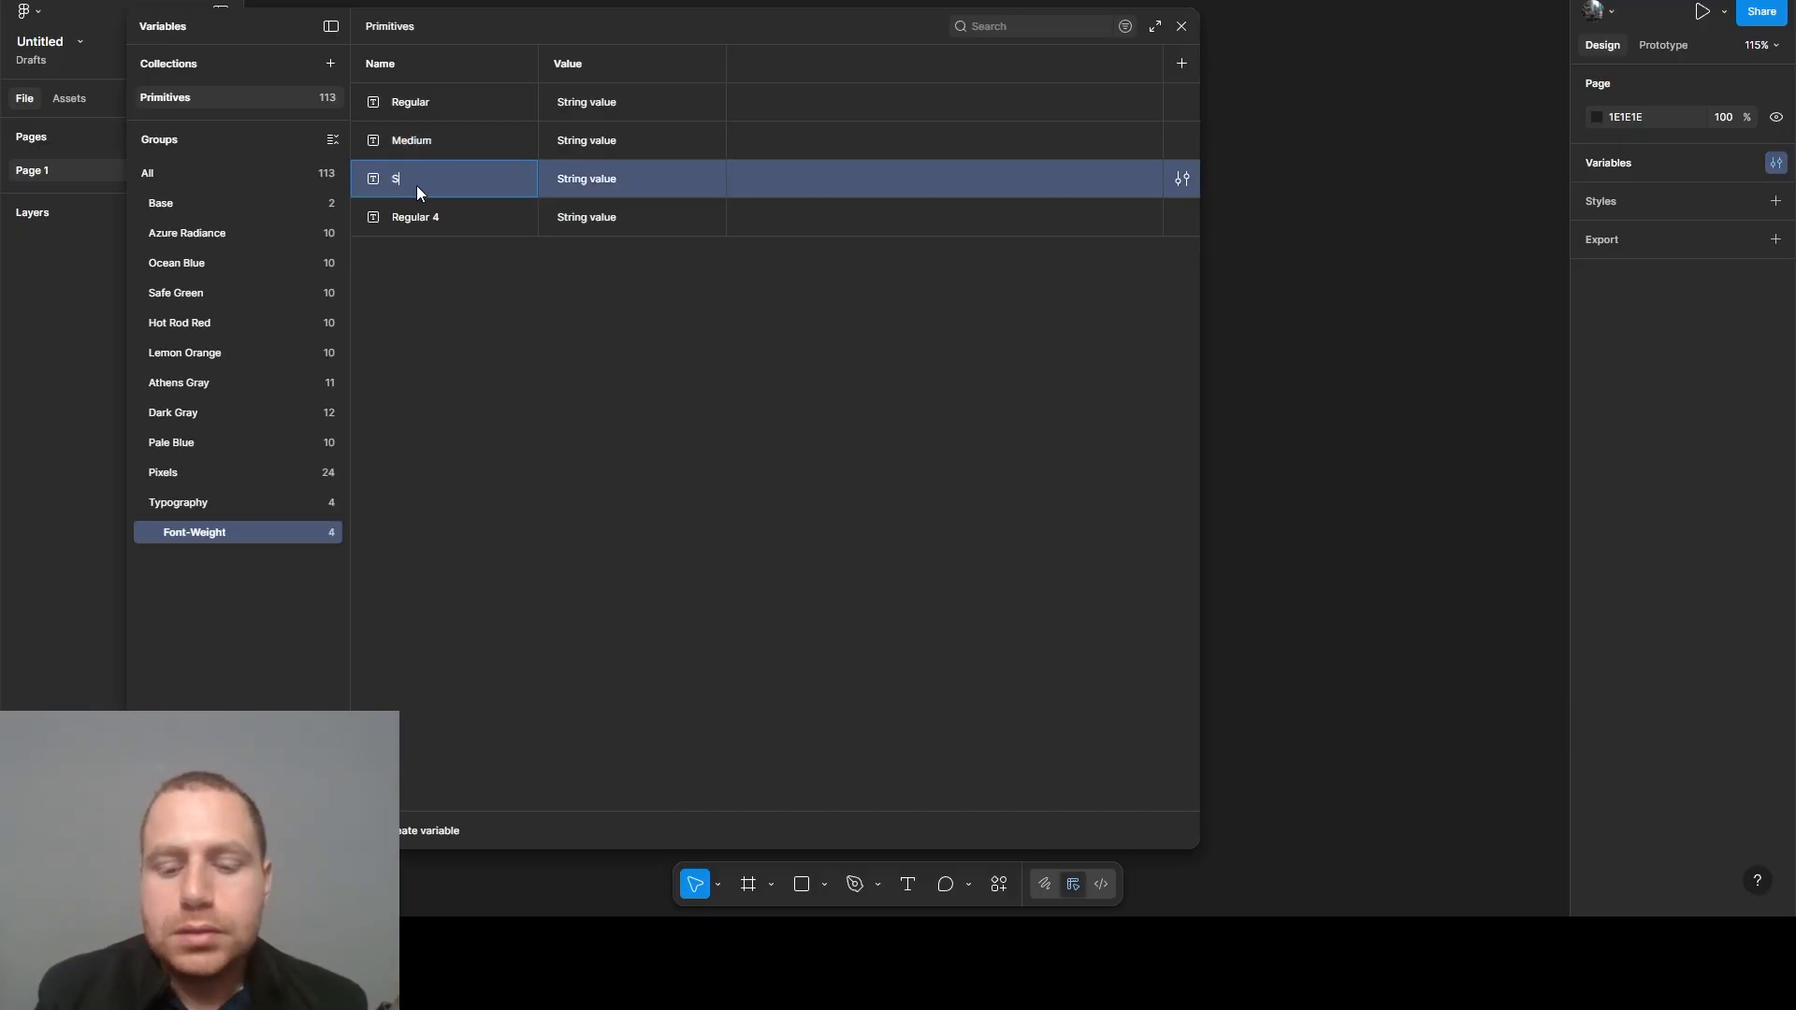
{"action": "type", "text": "Semi-Bo"}
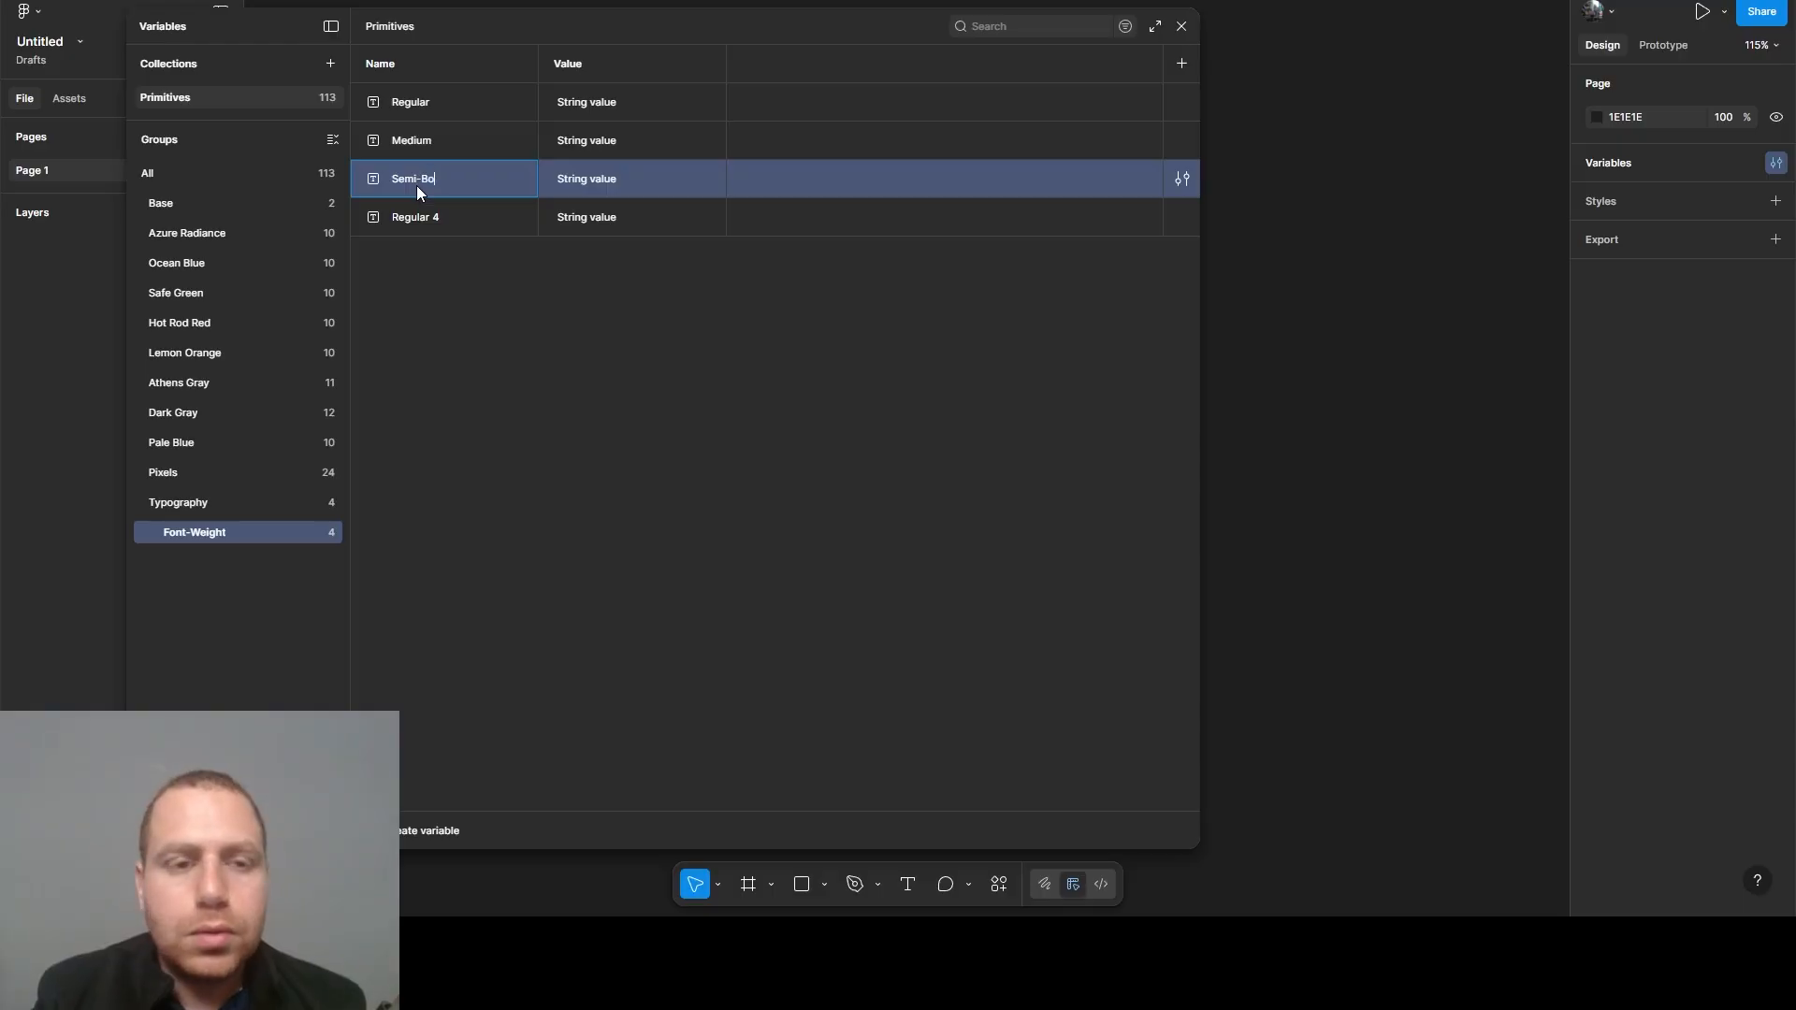
{"action": "type", "text": "ld"}
{"action": "left_click", "coordinate": [419, 213]}
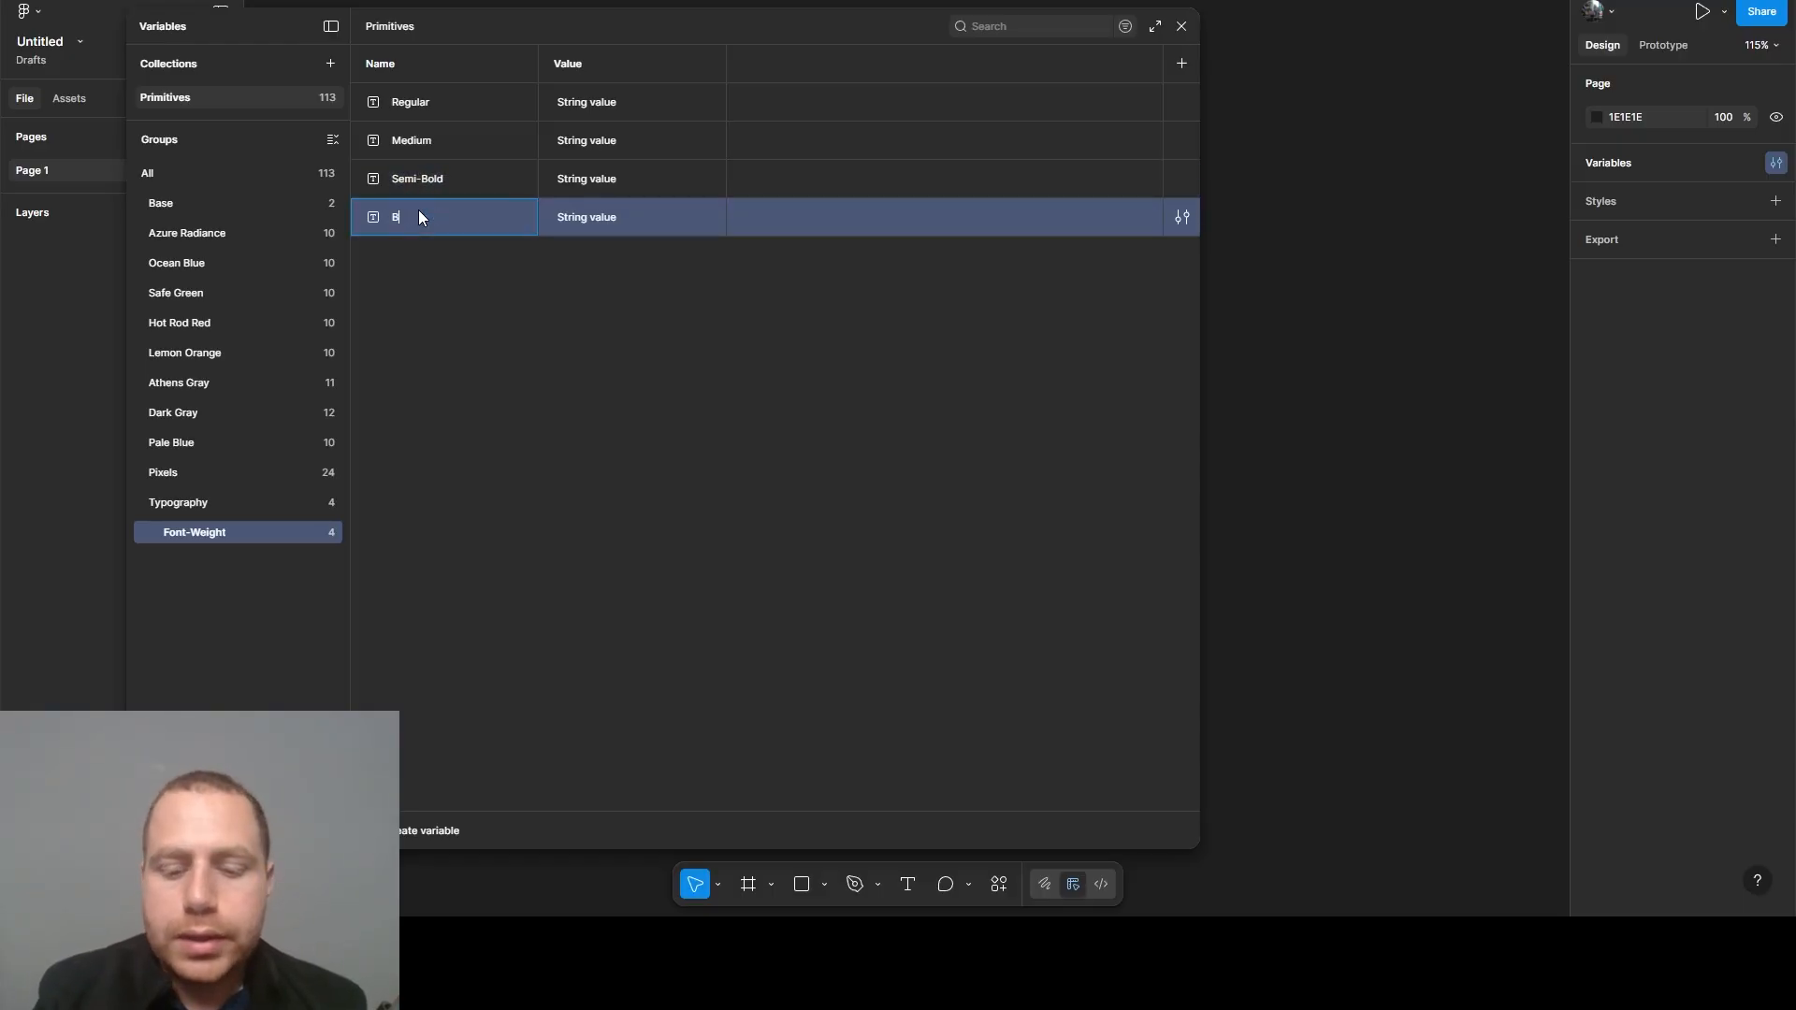
{"action": "left_click", "coordinate": [503, 344]}
- Set the string value of the Regular variable to Regular and of the Medium variable to Medium
{"action": "left_click", "coordinate": [600, 101]}
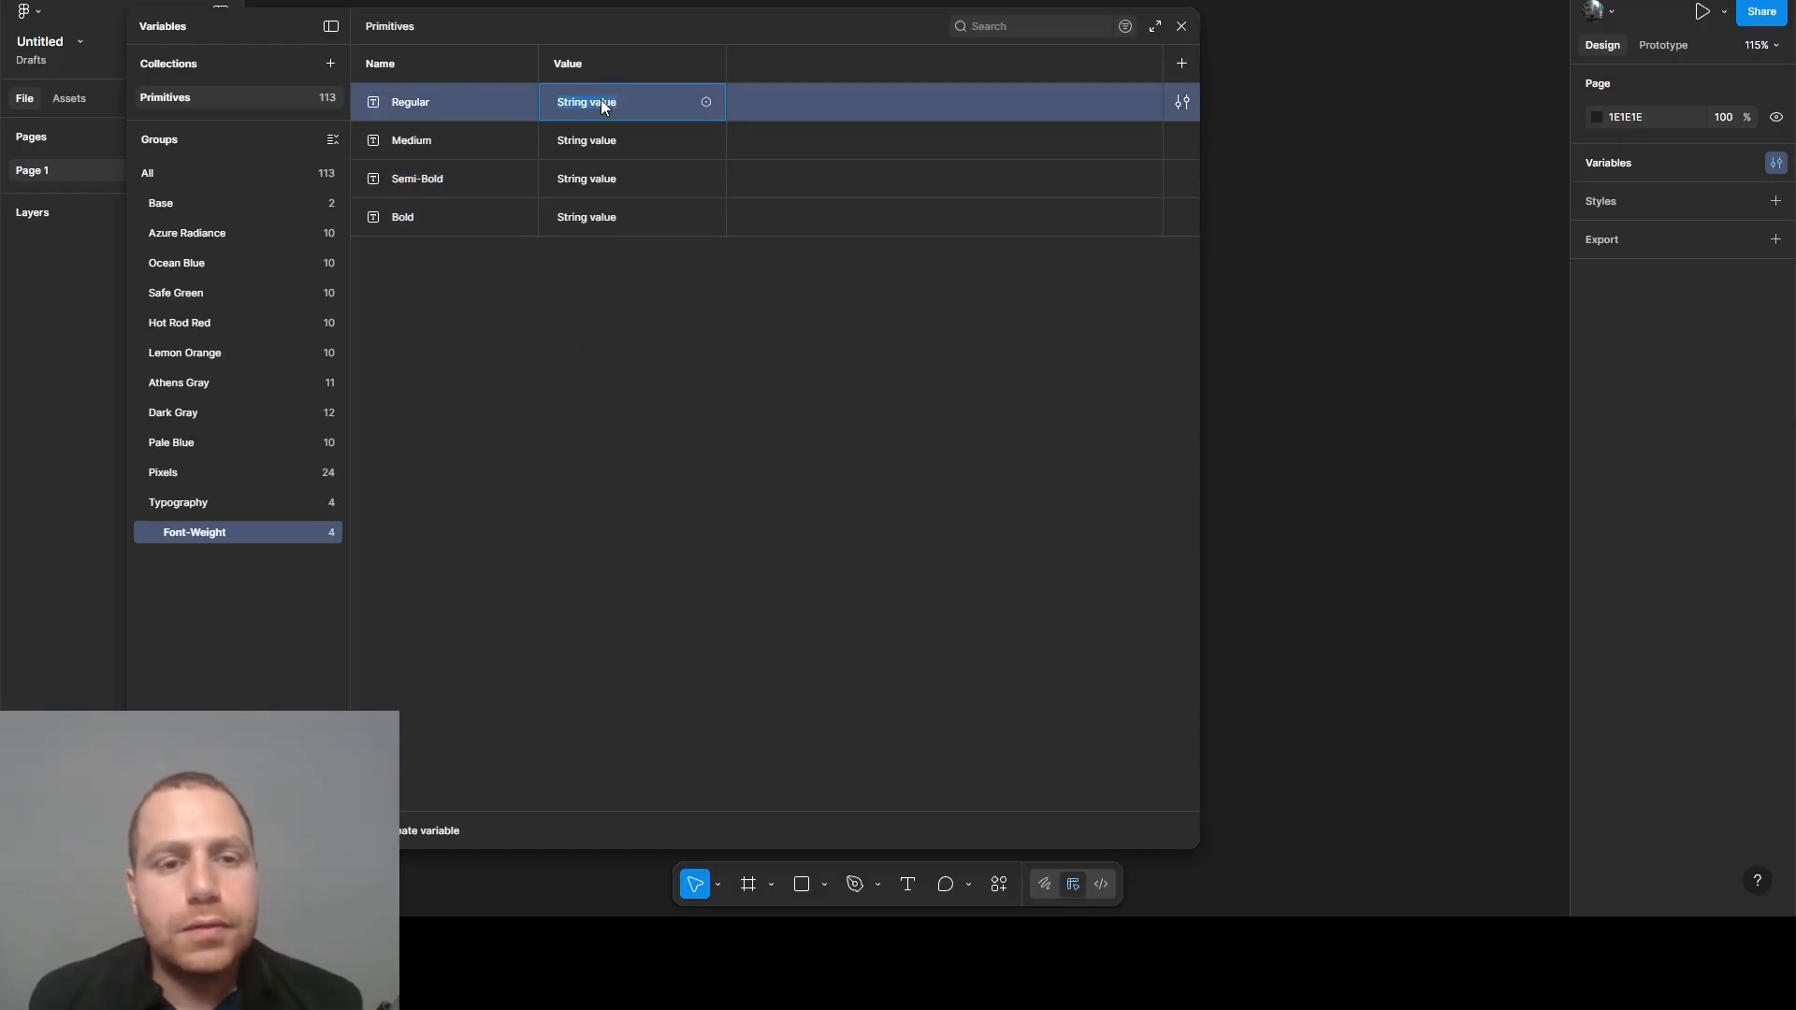
{"action": "type", "text": "Regula"}
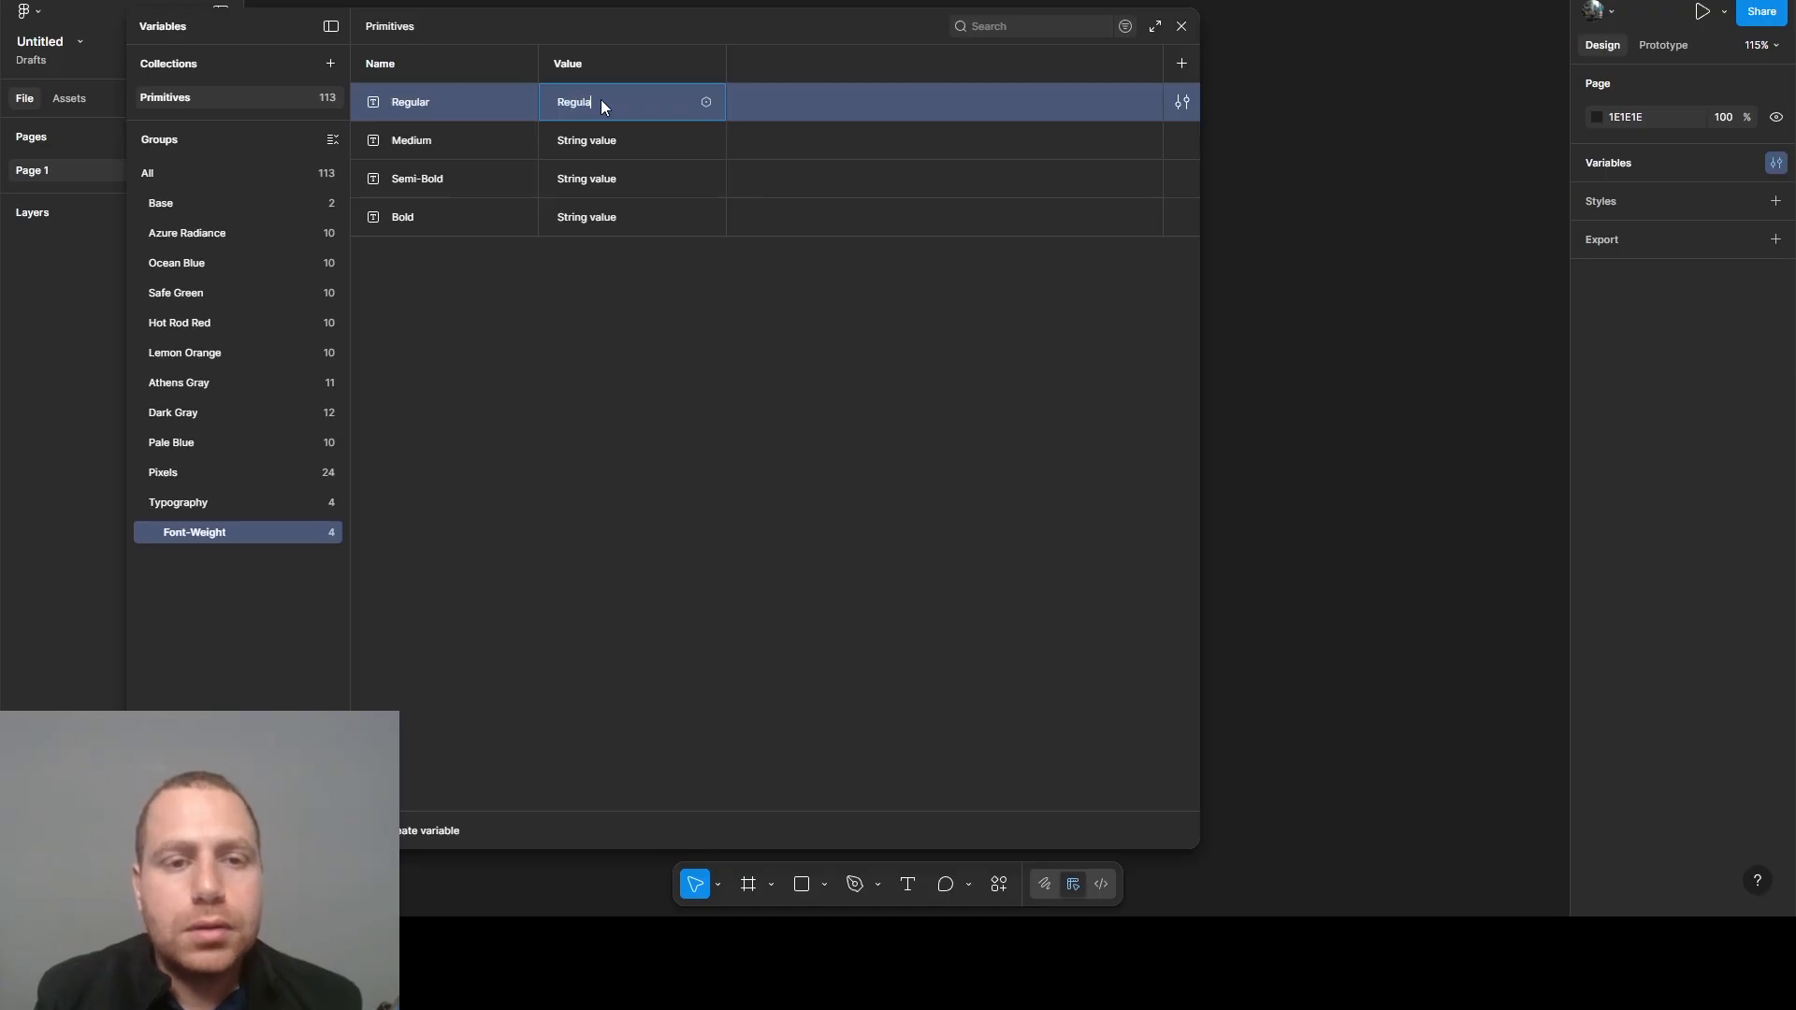
{"action": "type", "text": "r"}
{"action": "left_click", "coordinate": [605, 142]}
{"action": "type", "text": "Medium"}
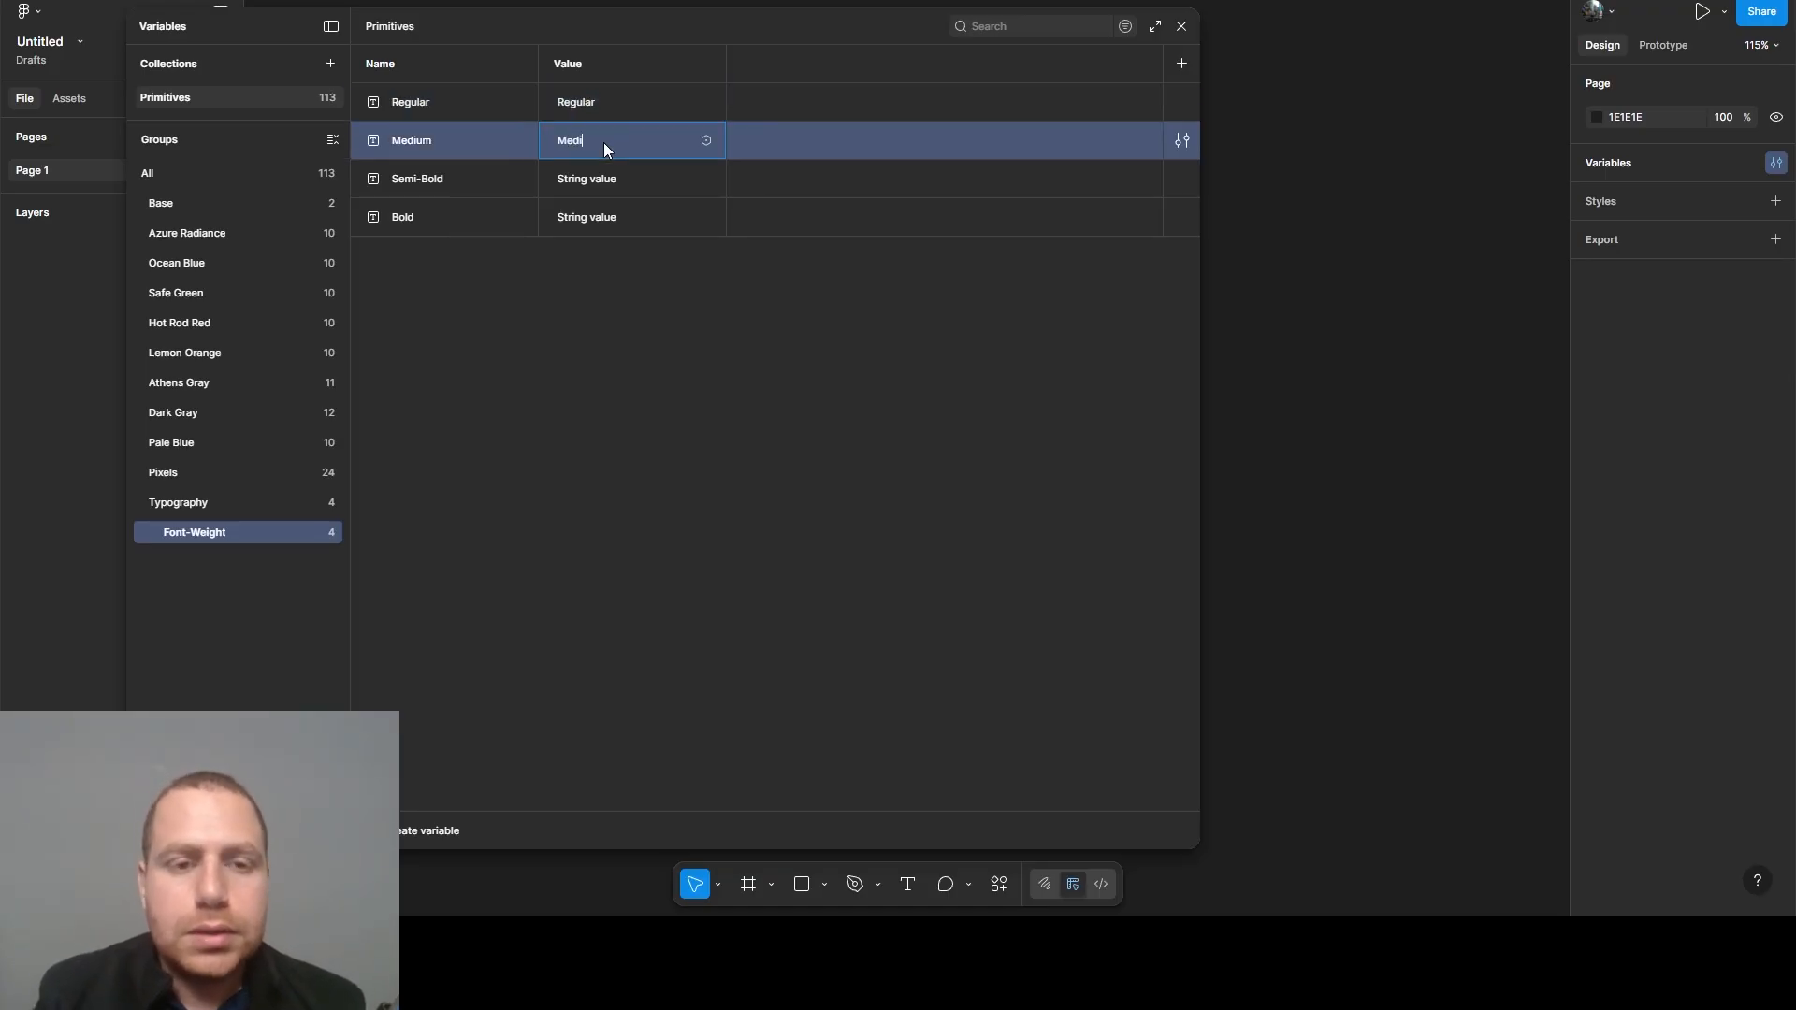
- Set the string value of the Semi-Bold variable to Semi-Bold and of the Bold variable to Bold
{"action": "left_click", "coordinate": [581, 179]}
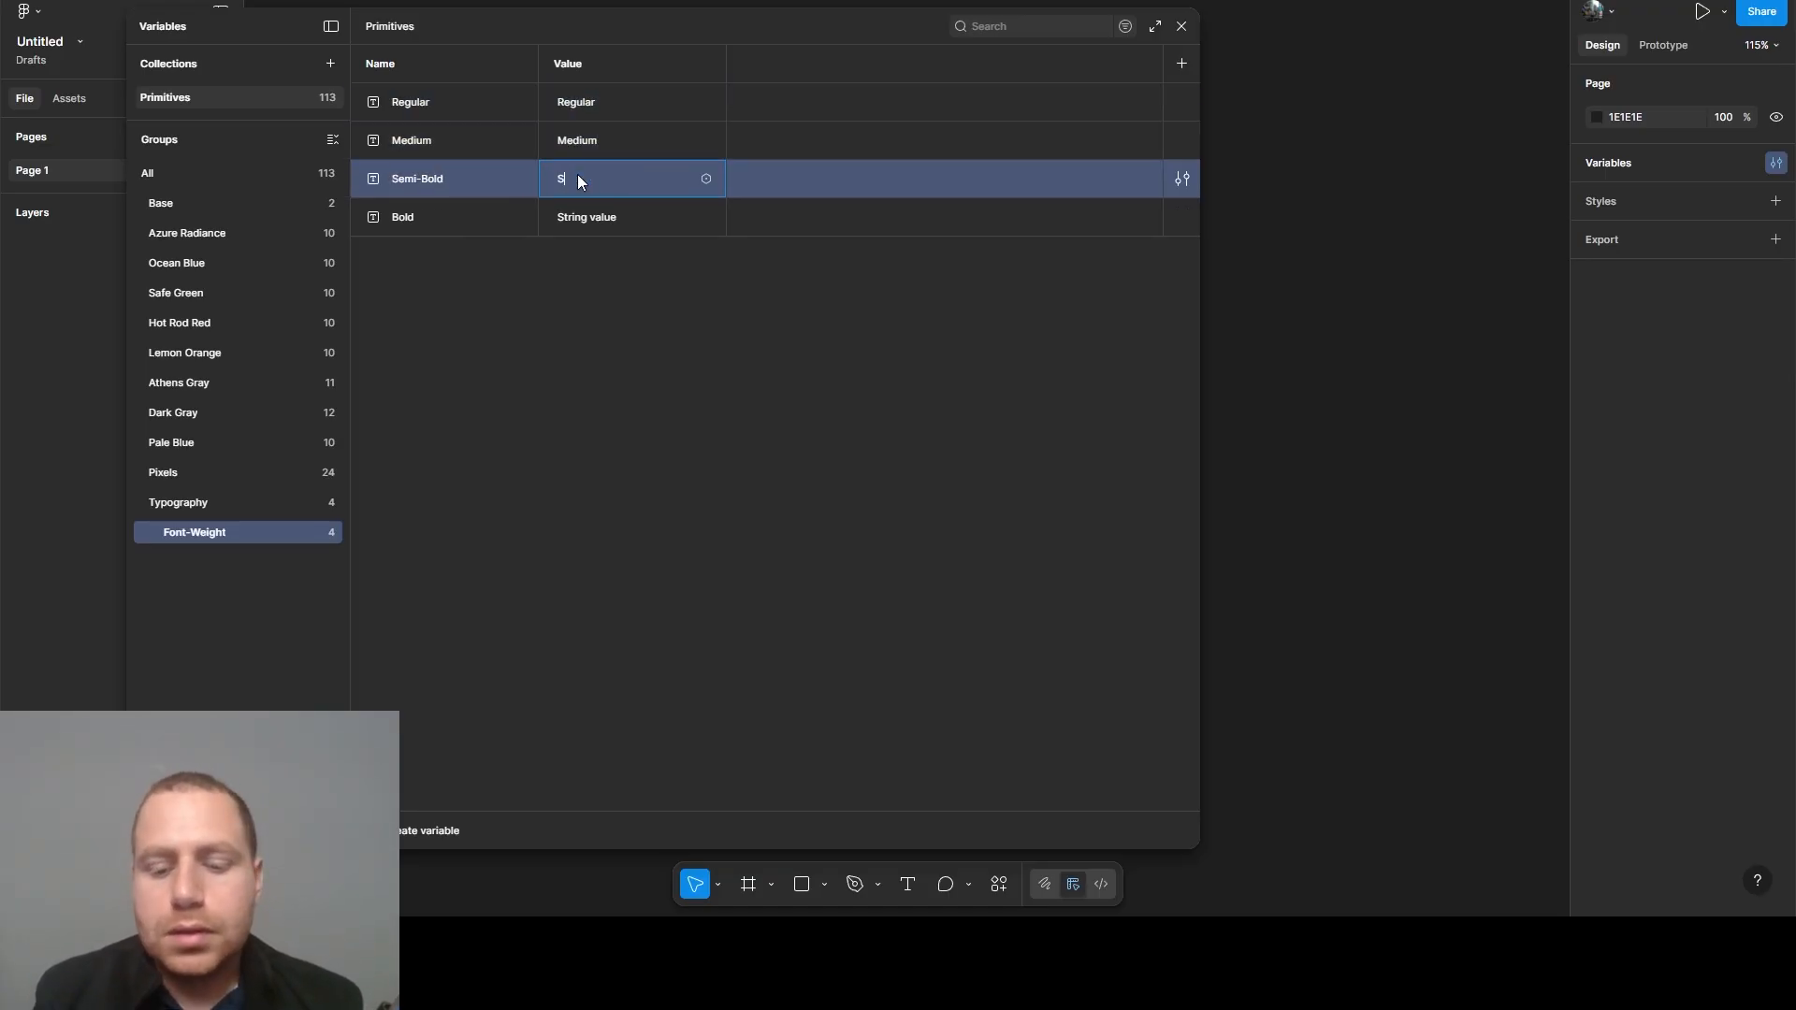
{"action": "type", "text": "Semi-Bold"}
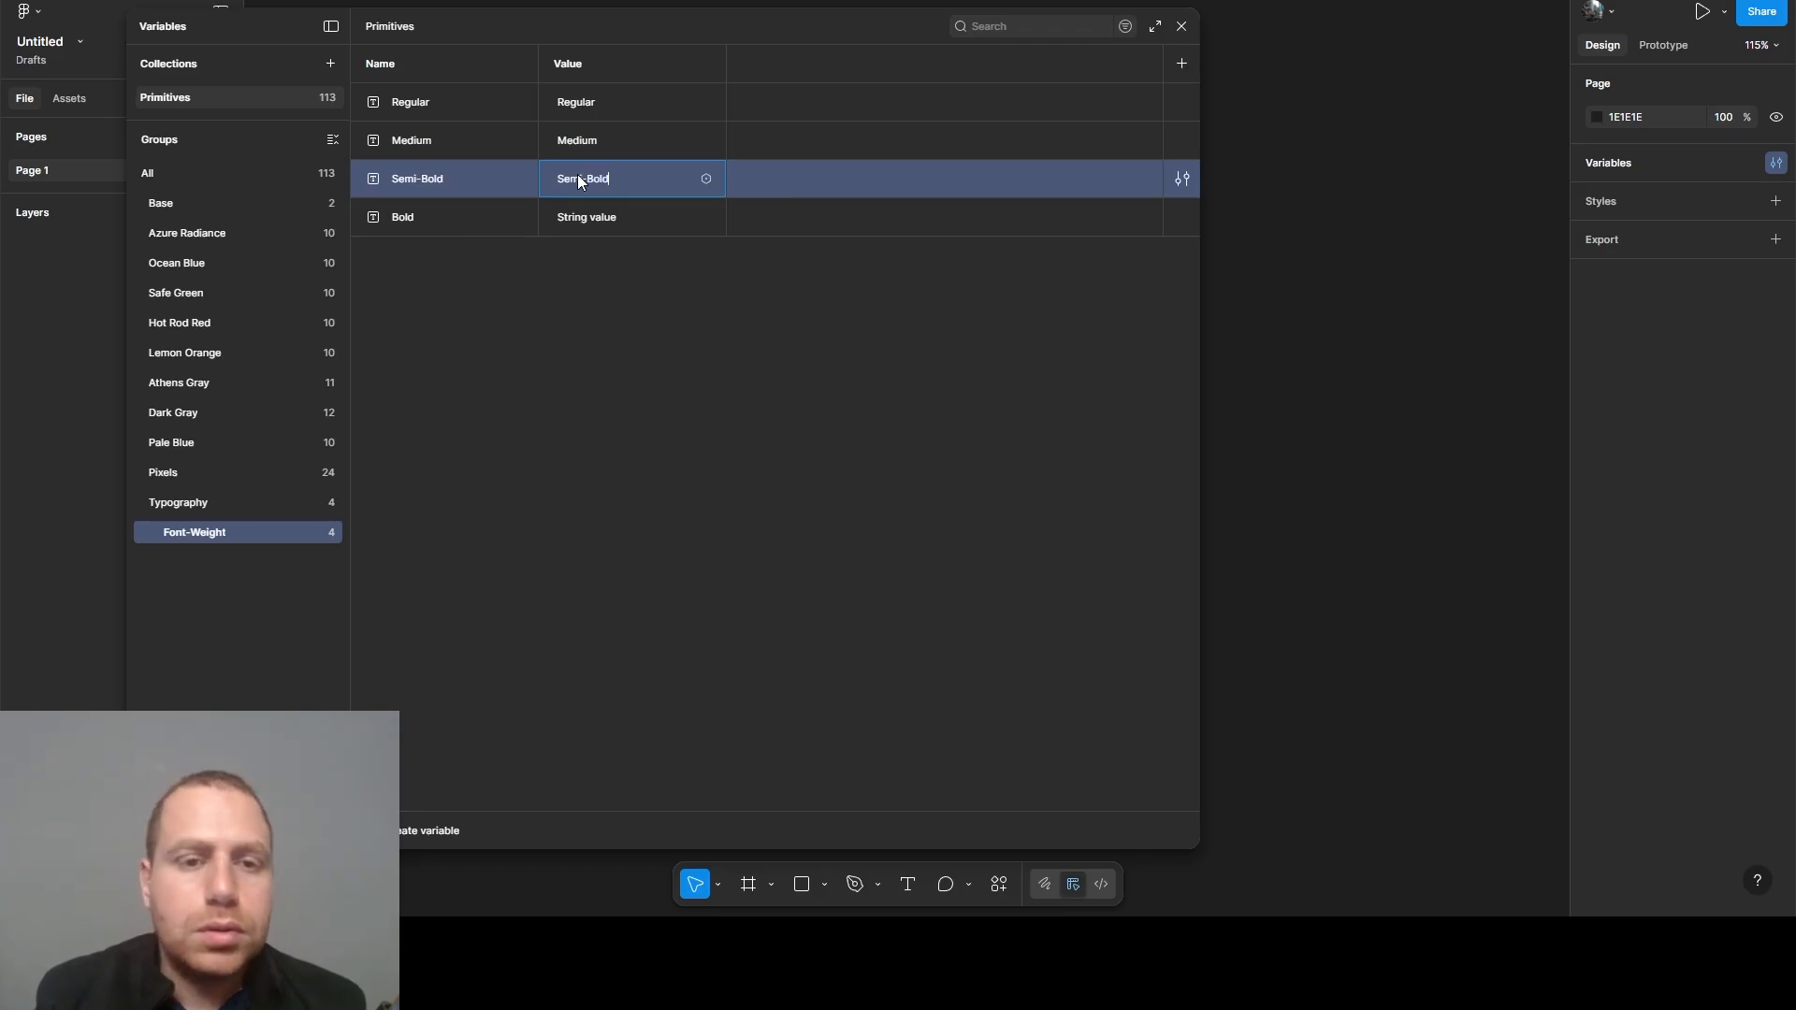
{"action": "left_click", "coordinate": [577, 217]}
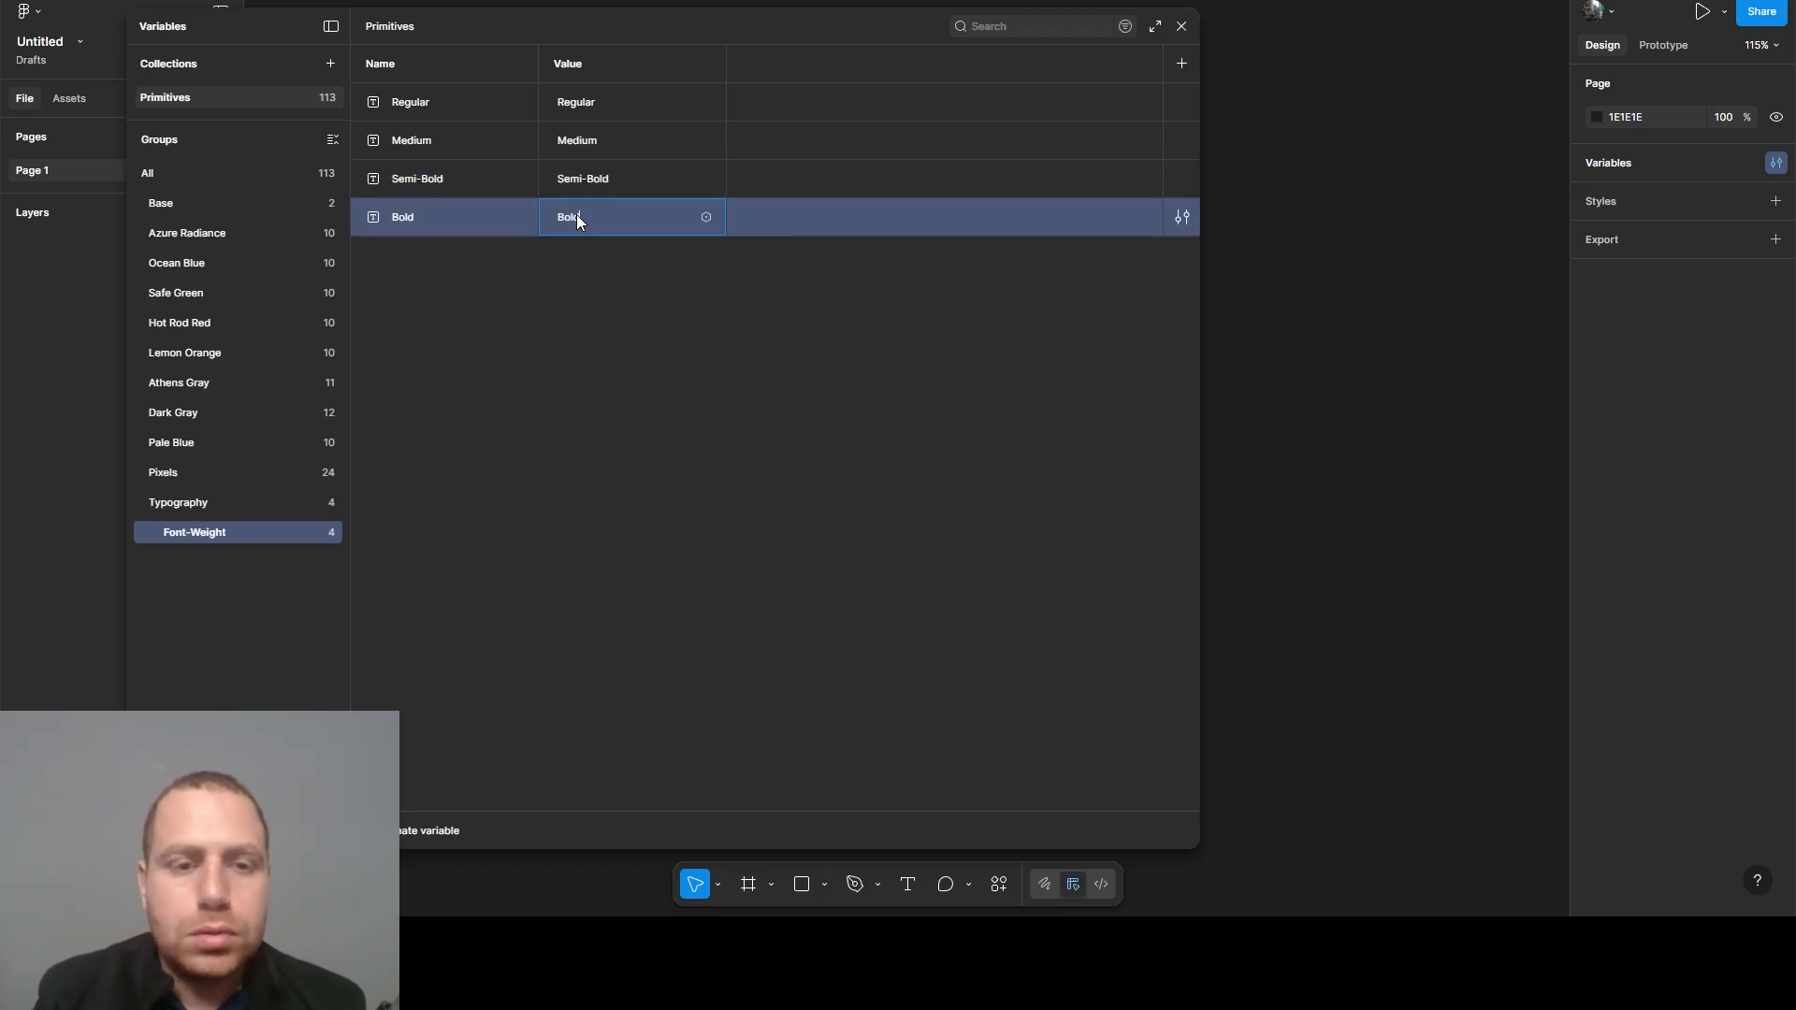
{"action": "type", "text": "Bold"}
{"action": "left_click", "coordinate": [554, 258]}
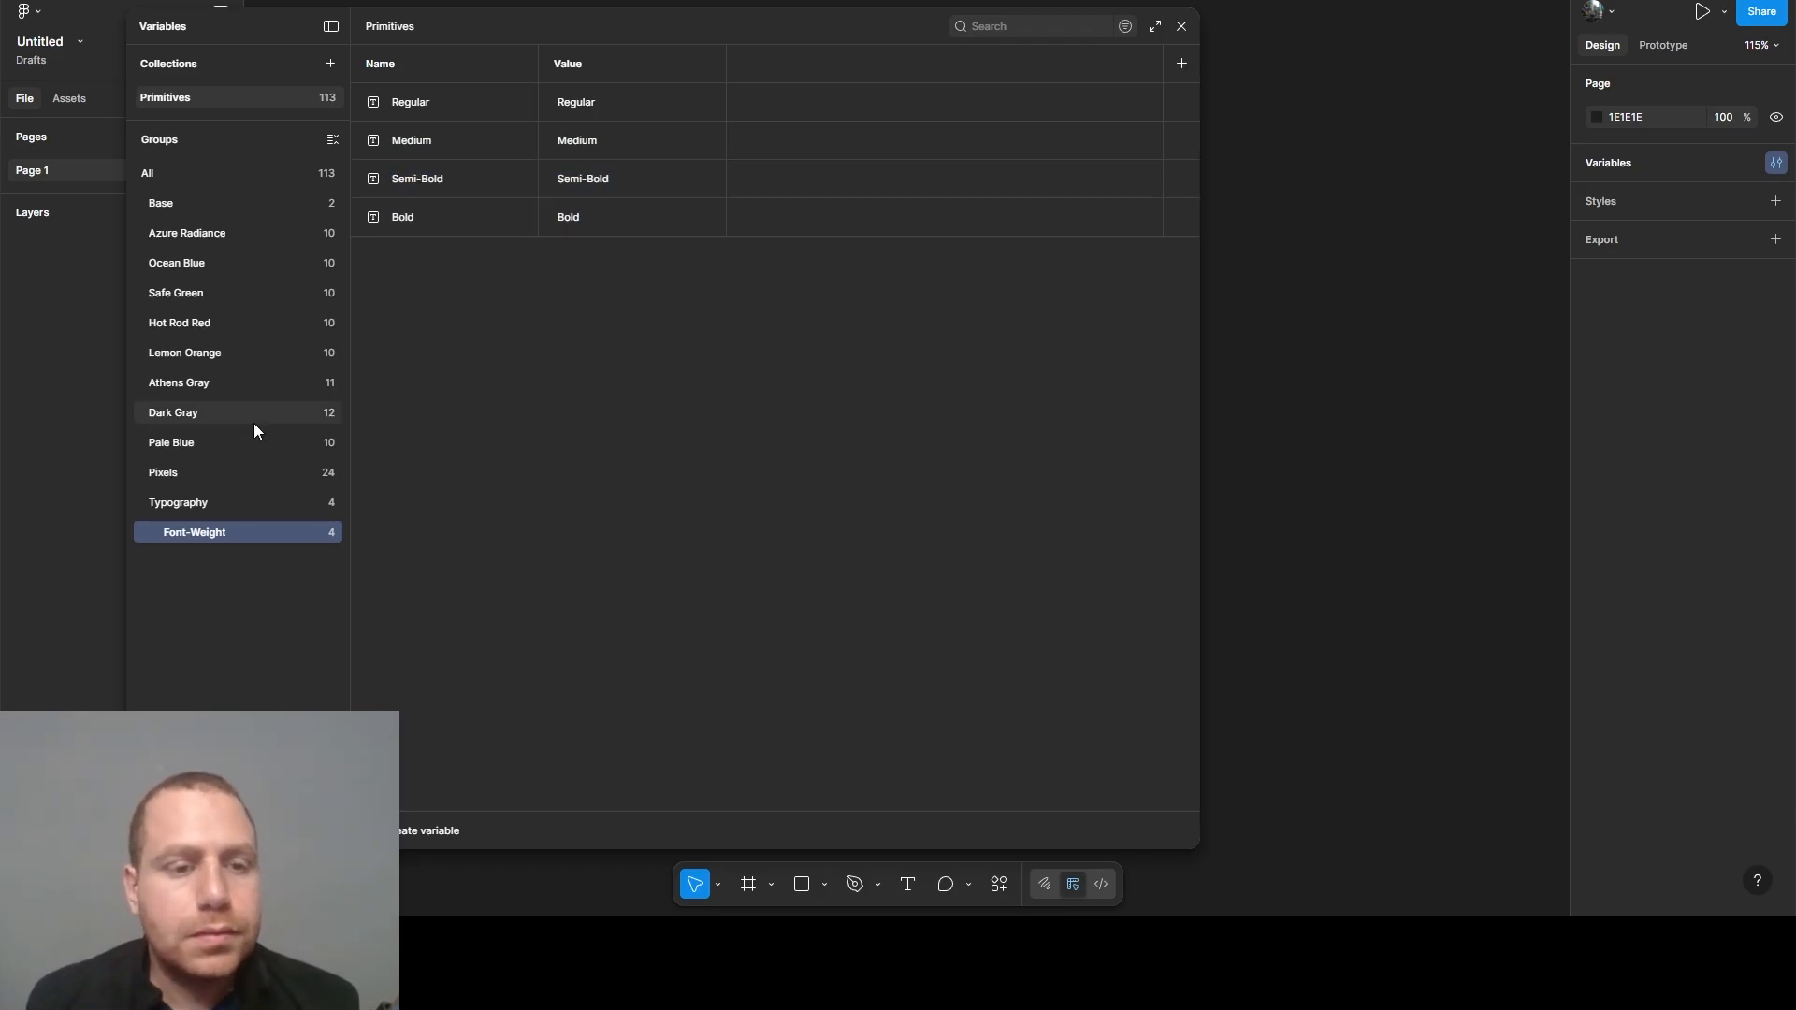
- Create a string variable named Typface/Apple in the Typography group
{"action": "left_click", "coordinate": [166, 507]}
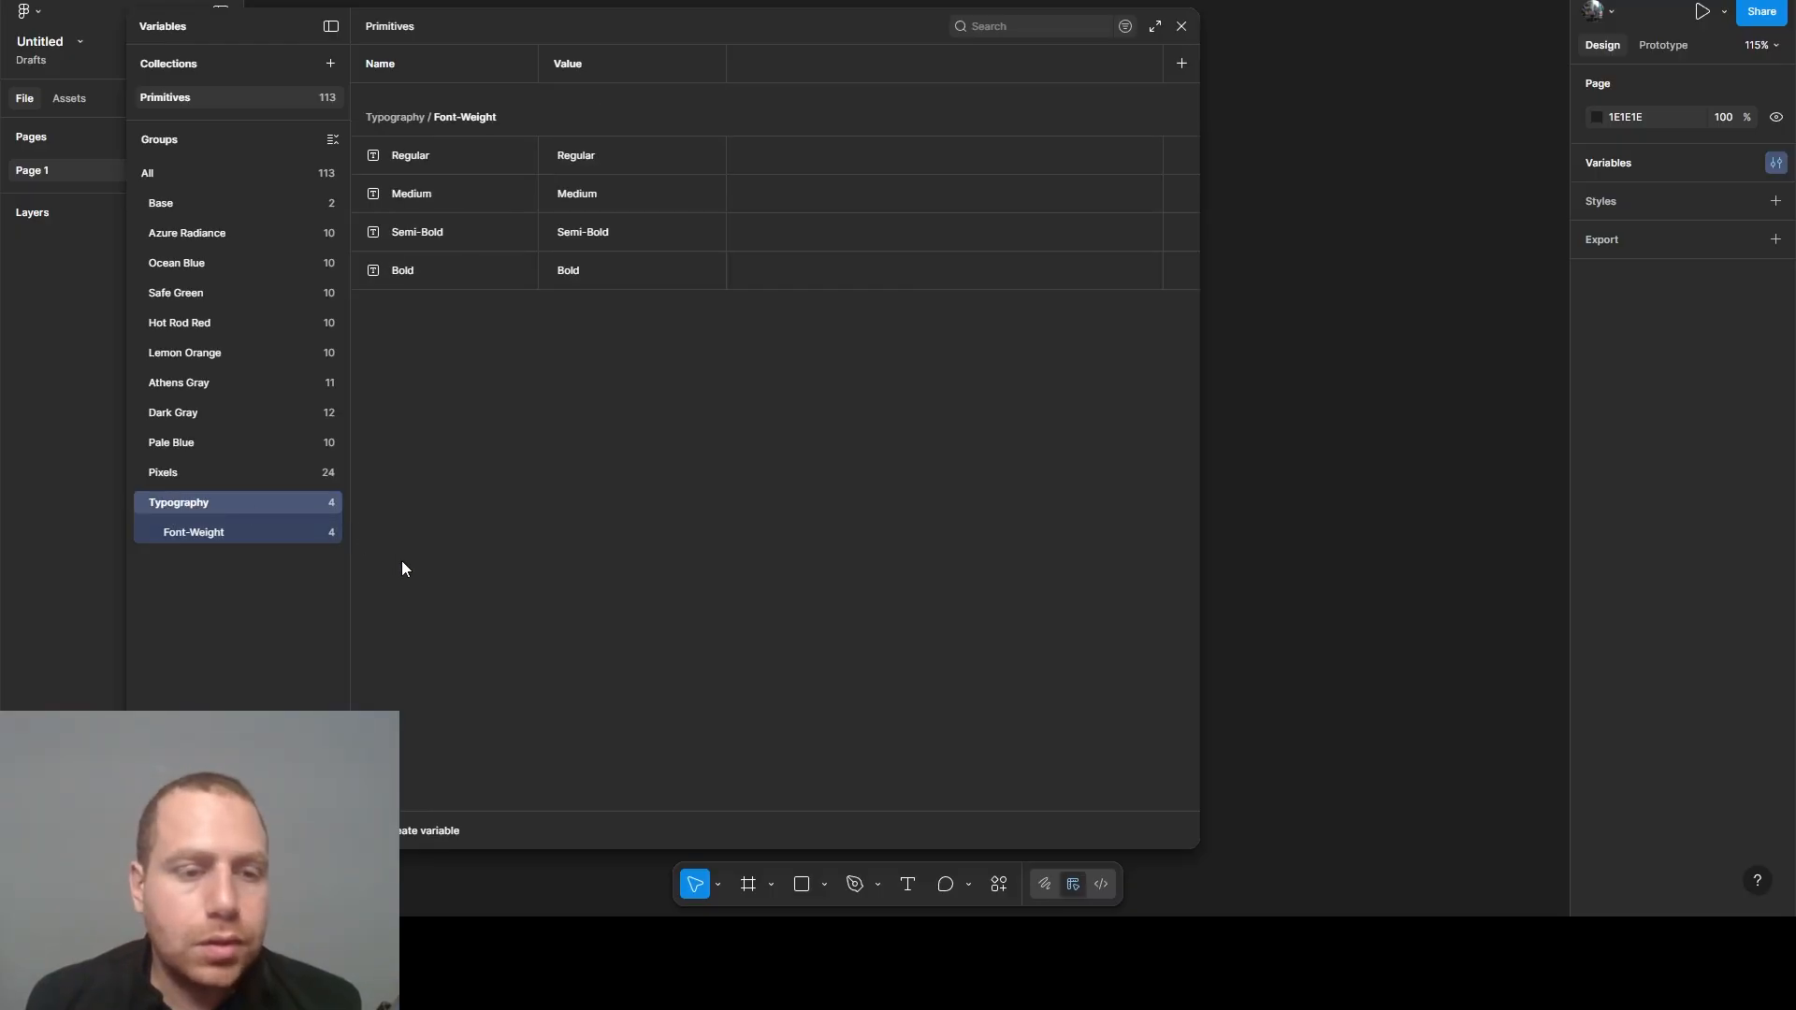
{"action": "left_click", "coordinate": [399, 823]}
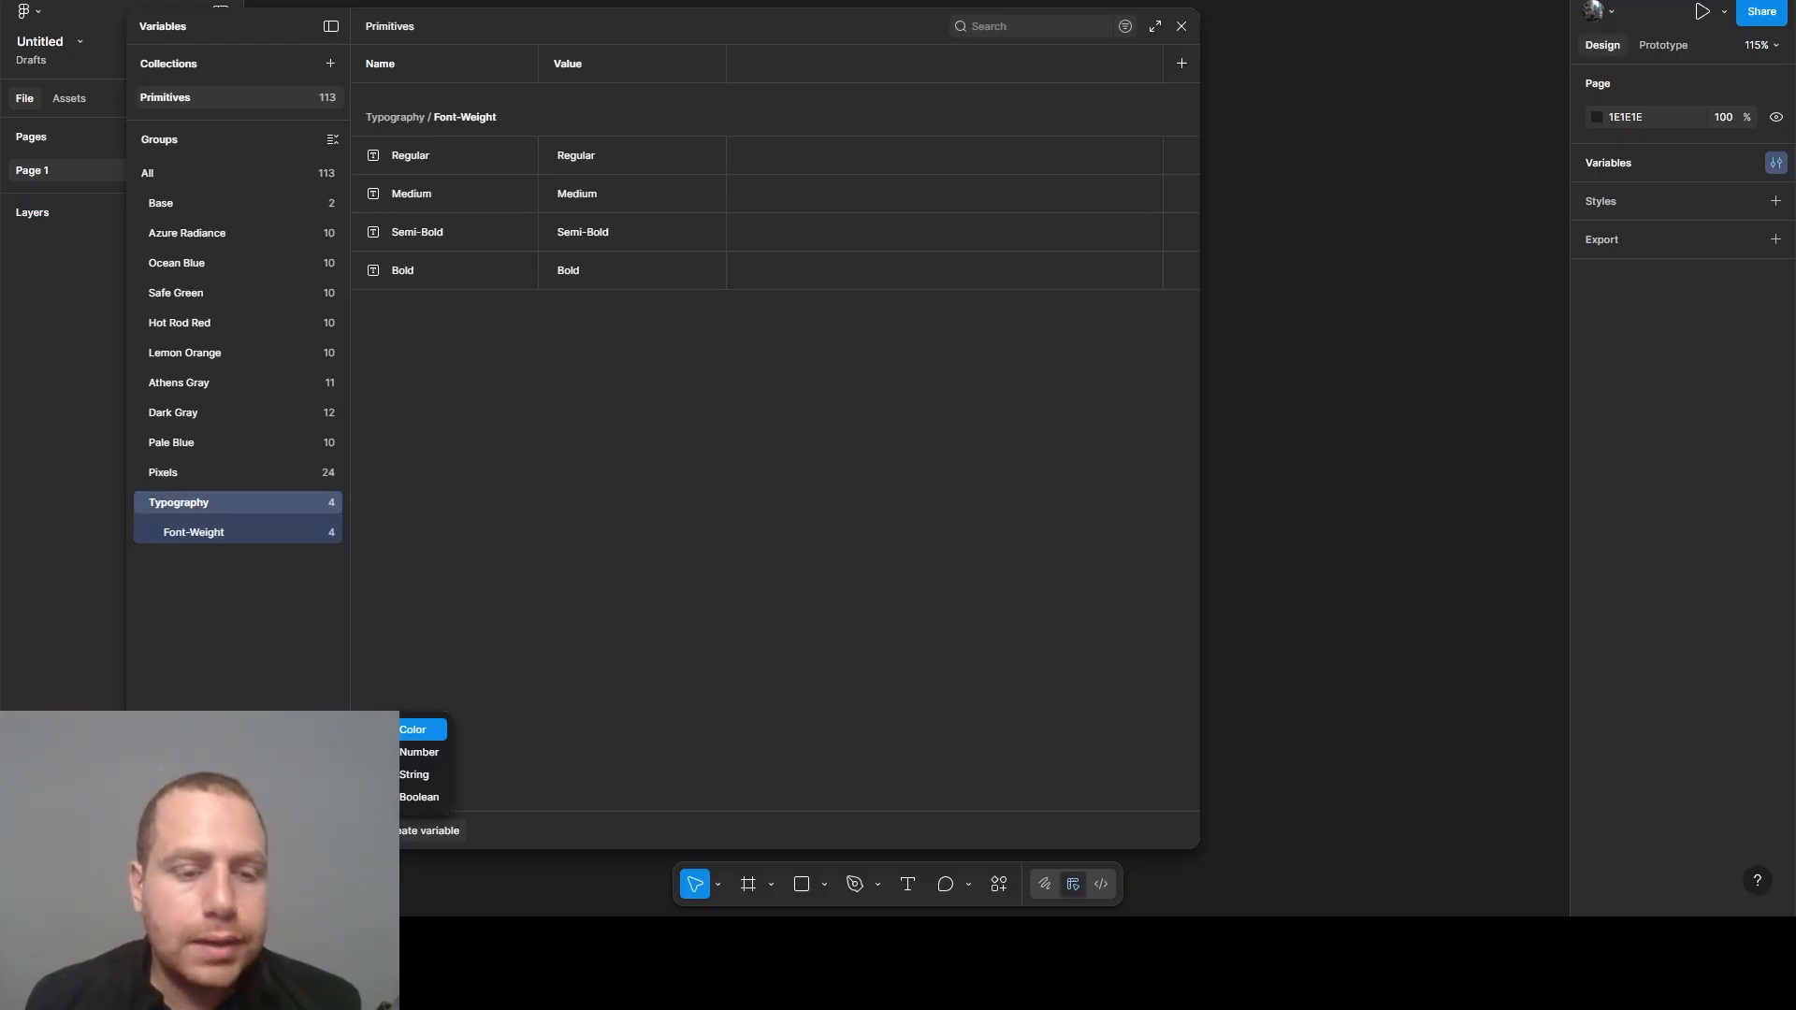
{"action": "left_click", "coordinate": [415, 780]}
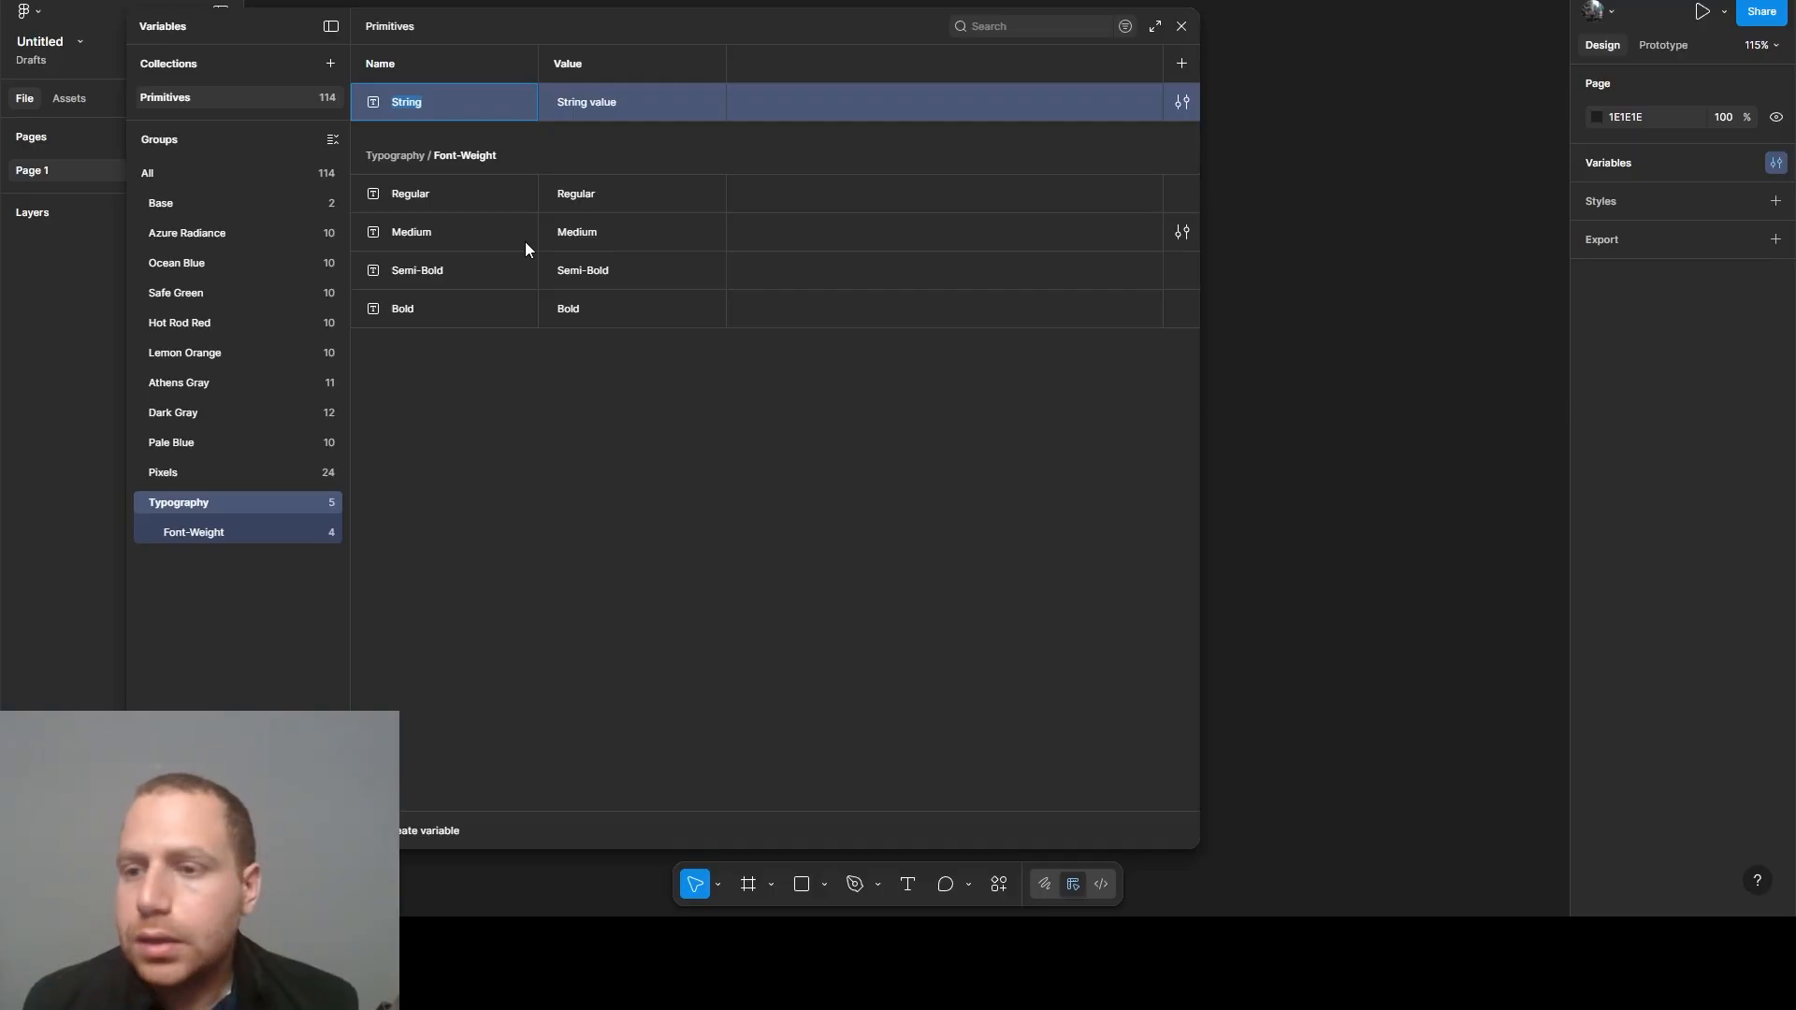
{"action": "type", "text": "Ty"}
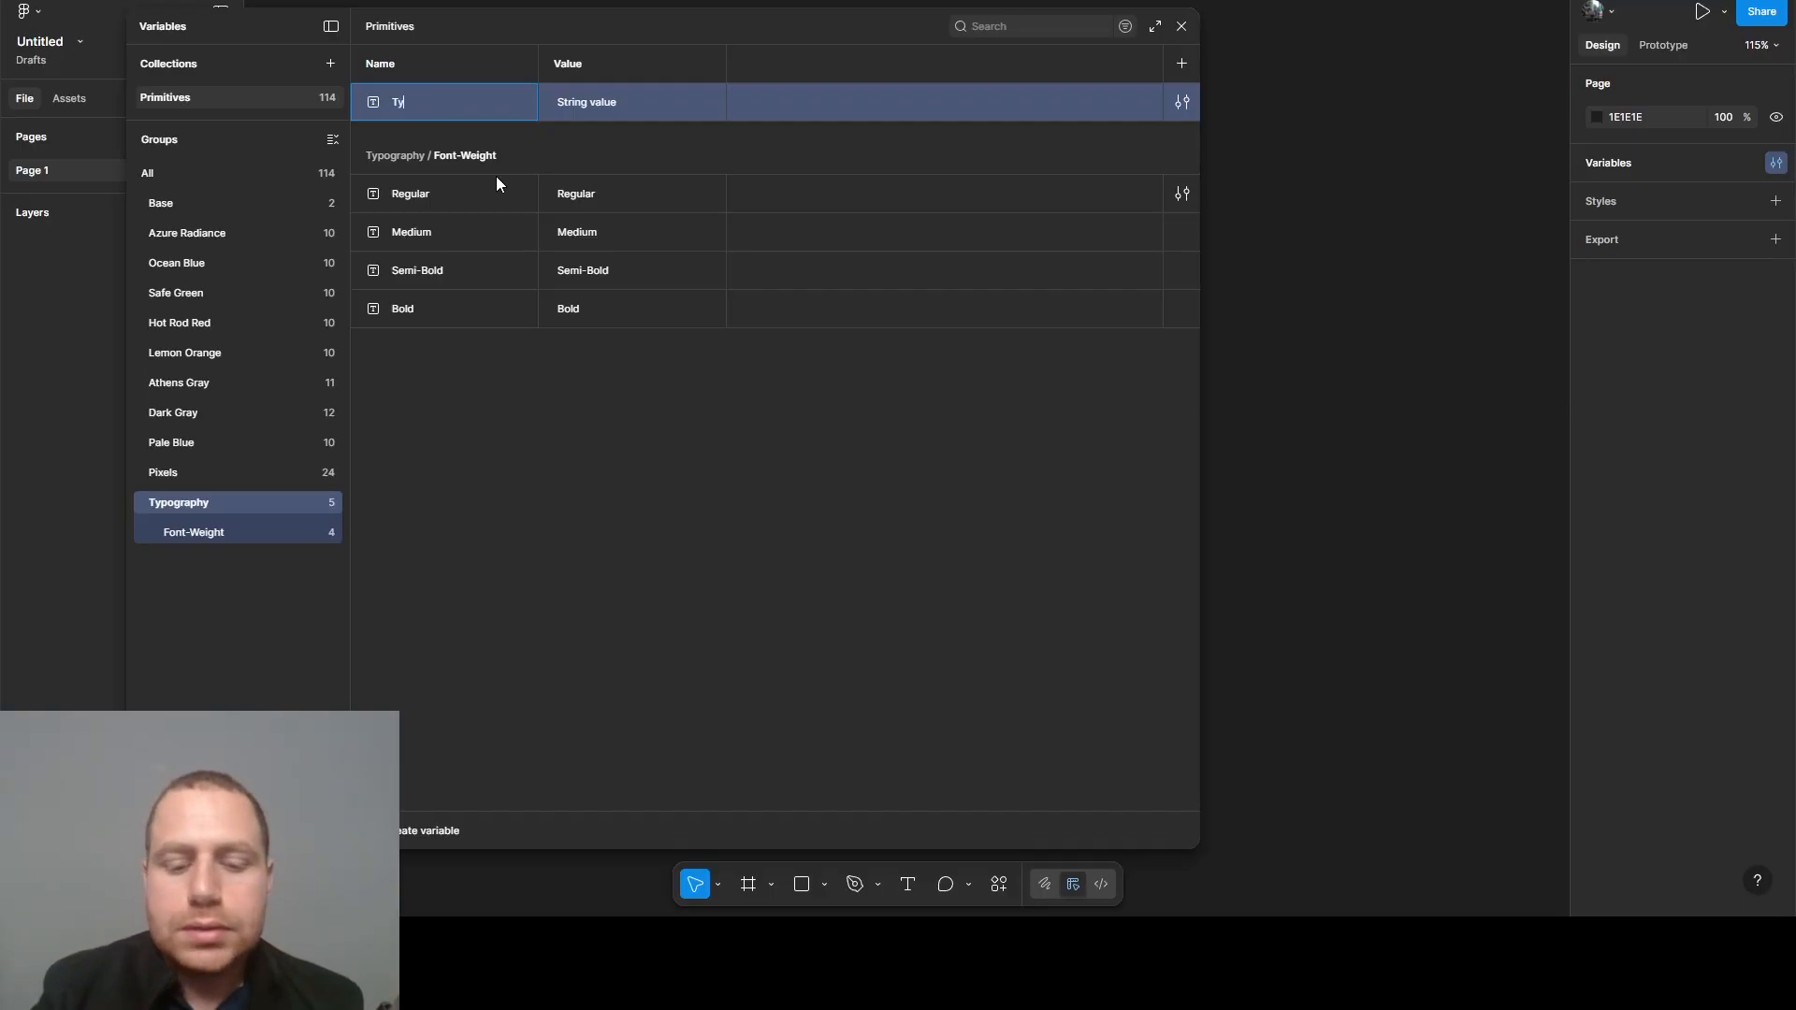
{"action": "type", "text": "pface/"}
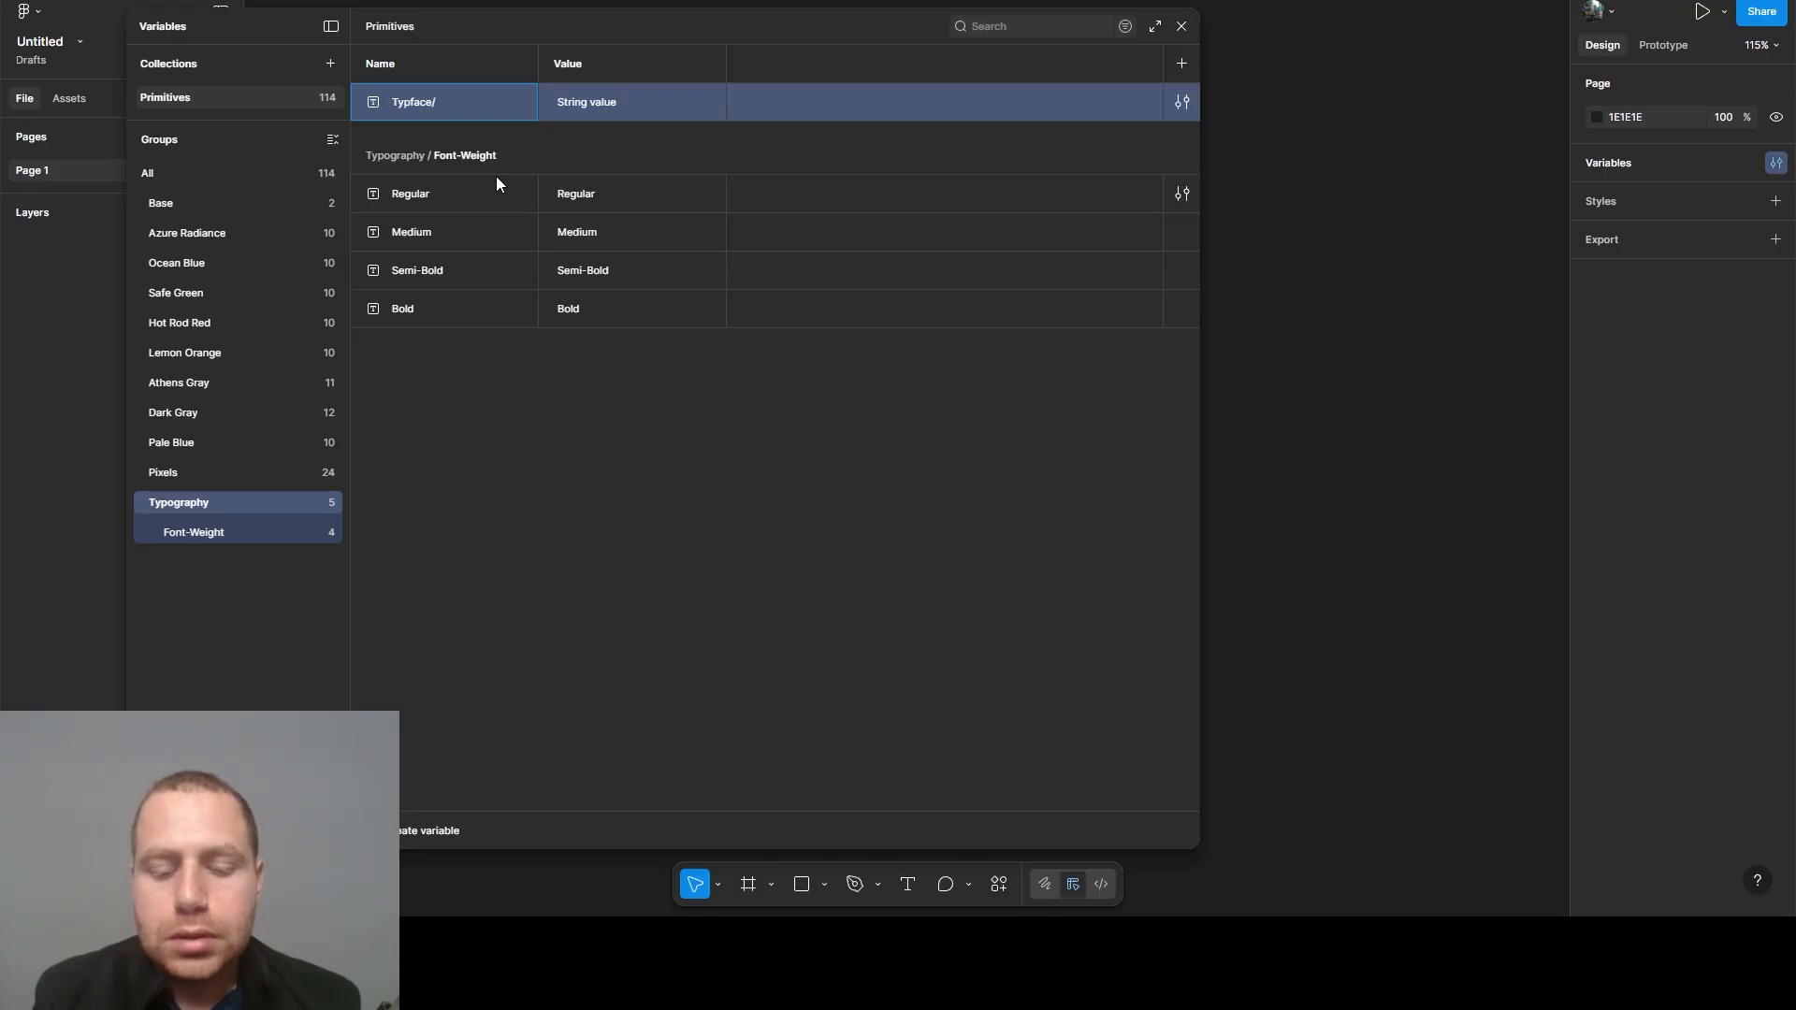
{"action": "type", "text": "Iphone"}
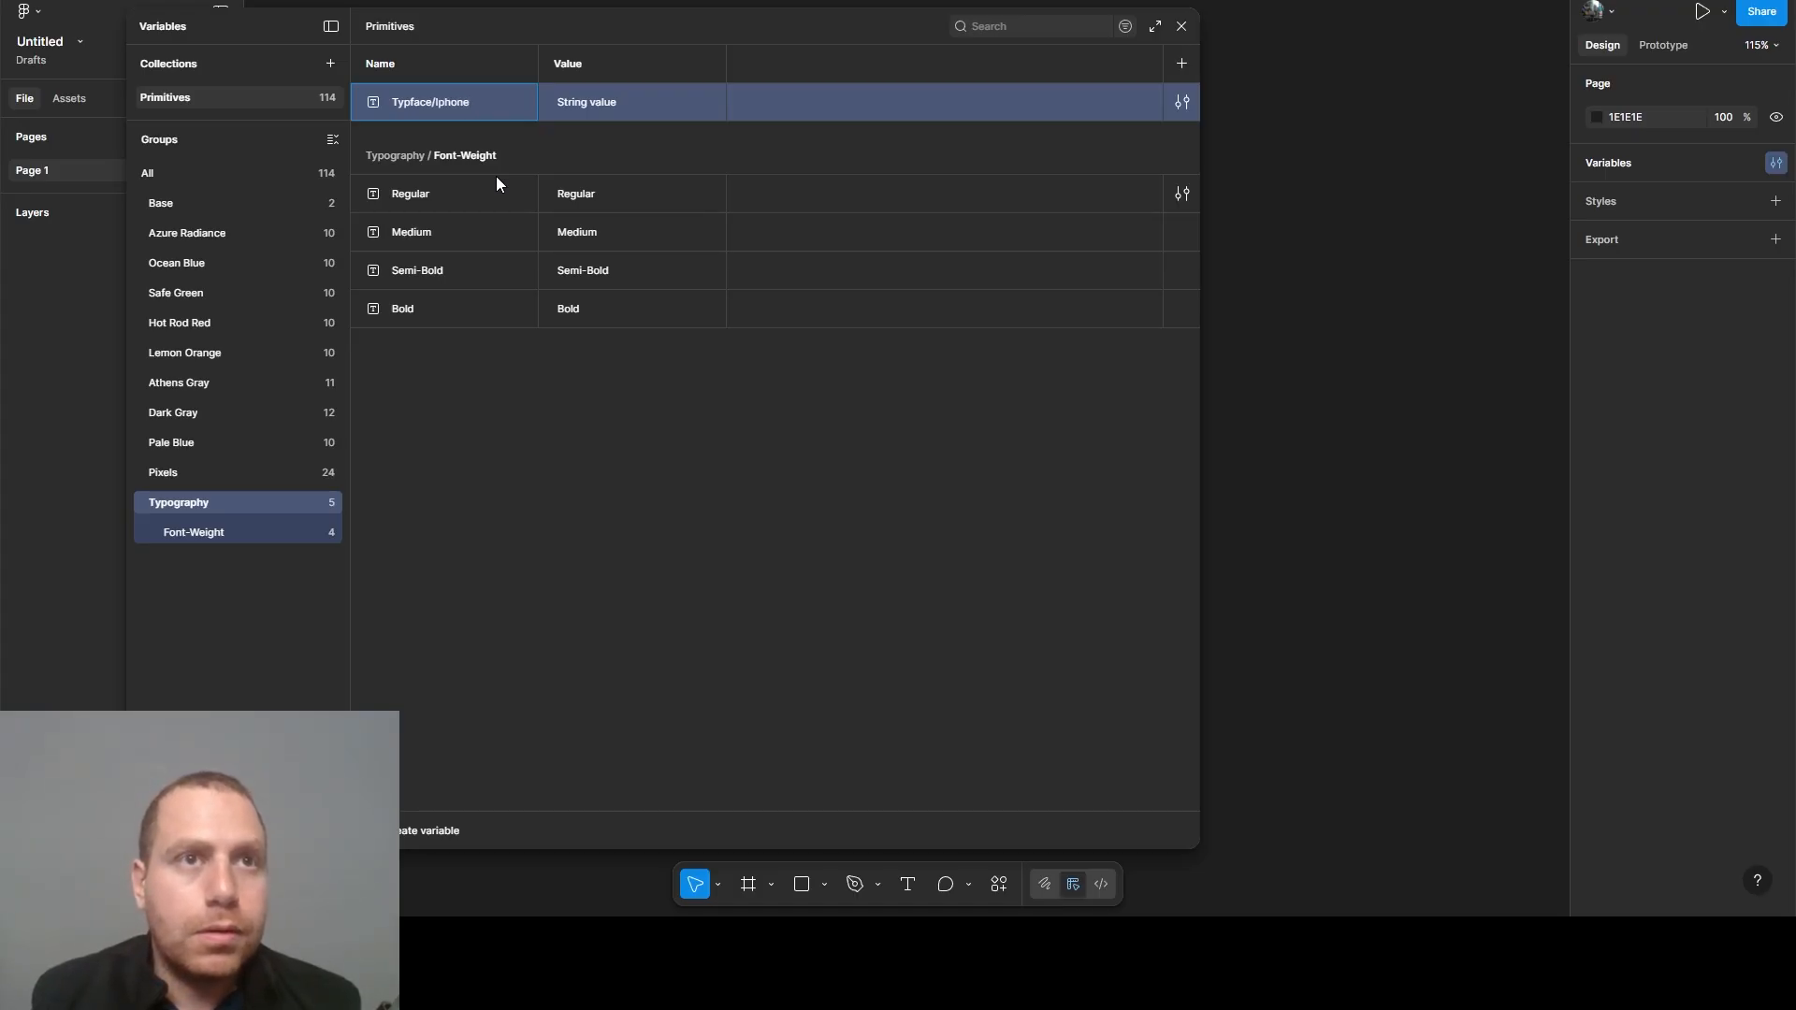
{"action": "key", "text": "BackSpace"}
{"action": "key", "text": "BackSpace"}
{"action": "key", "text": "BackSpace"}
{"action": "key", "text": "BackSpace"}
{"action": "key", "text": "BackSpace"}
{"action": "key", "text": "BackSpace"}
{"action": "type", "text": "A"}
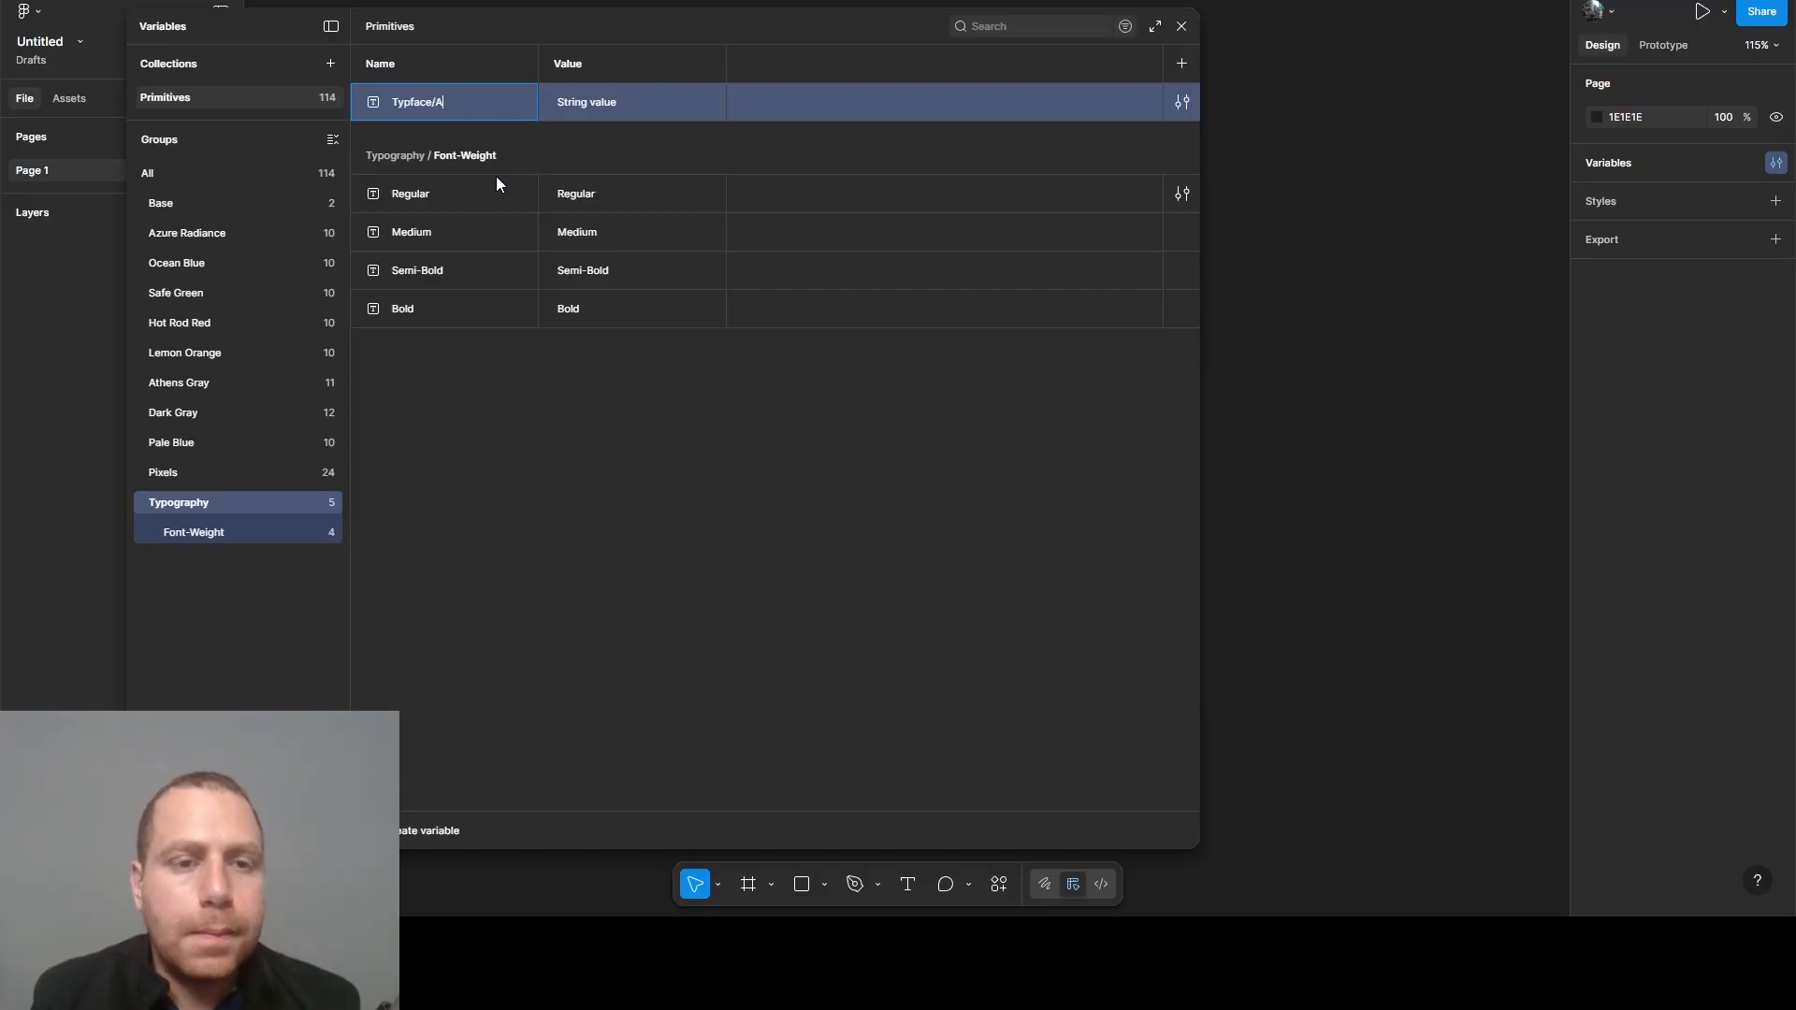
{"action": "type", "text": "pple"}
{"action": "left_click", "coordinate": [452, 406]}
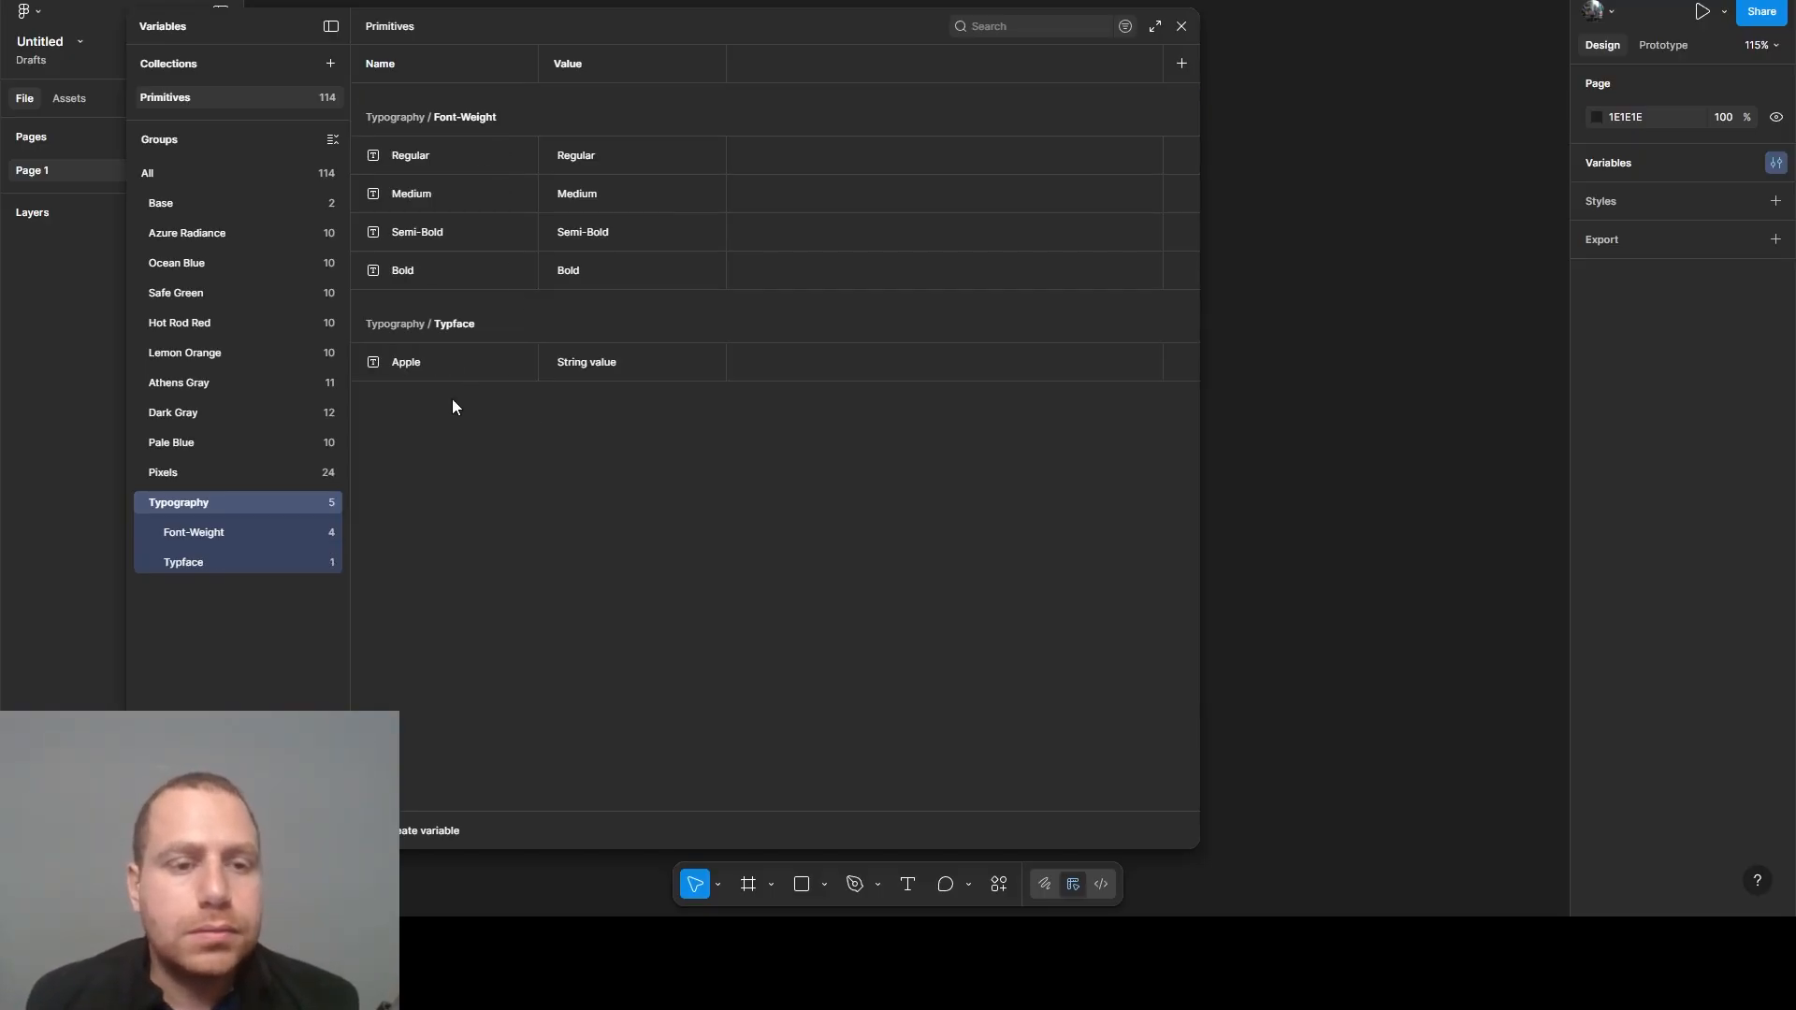
- Set the string value of the Apple variable in the Typface group to SF Pro
{"action": "left_click", "coordinate": [240, 559]}
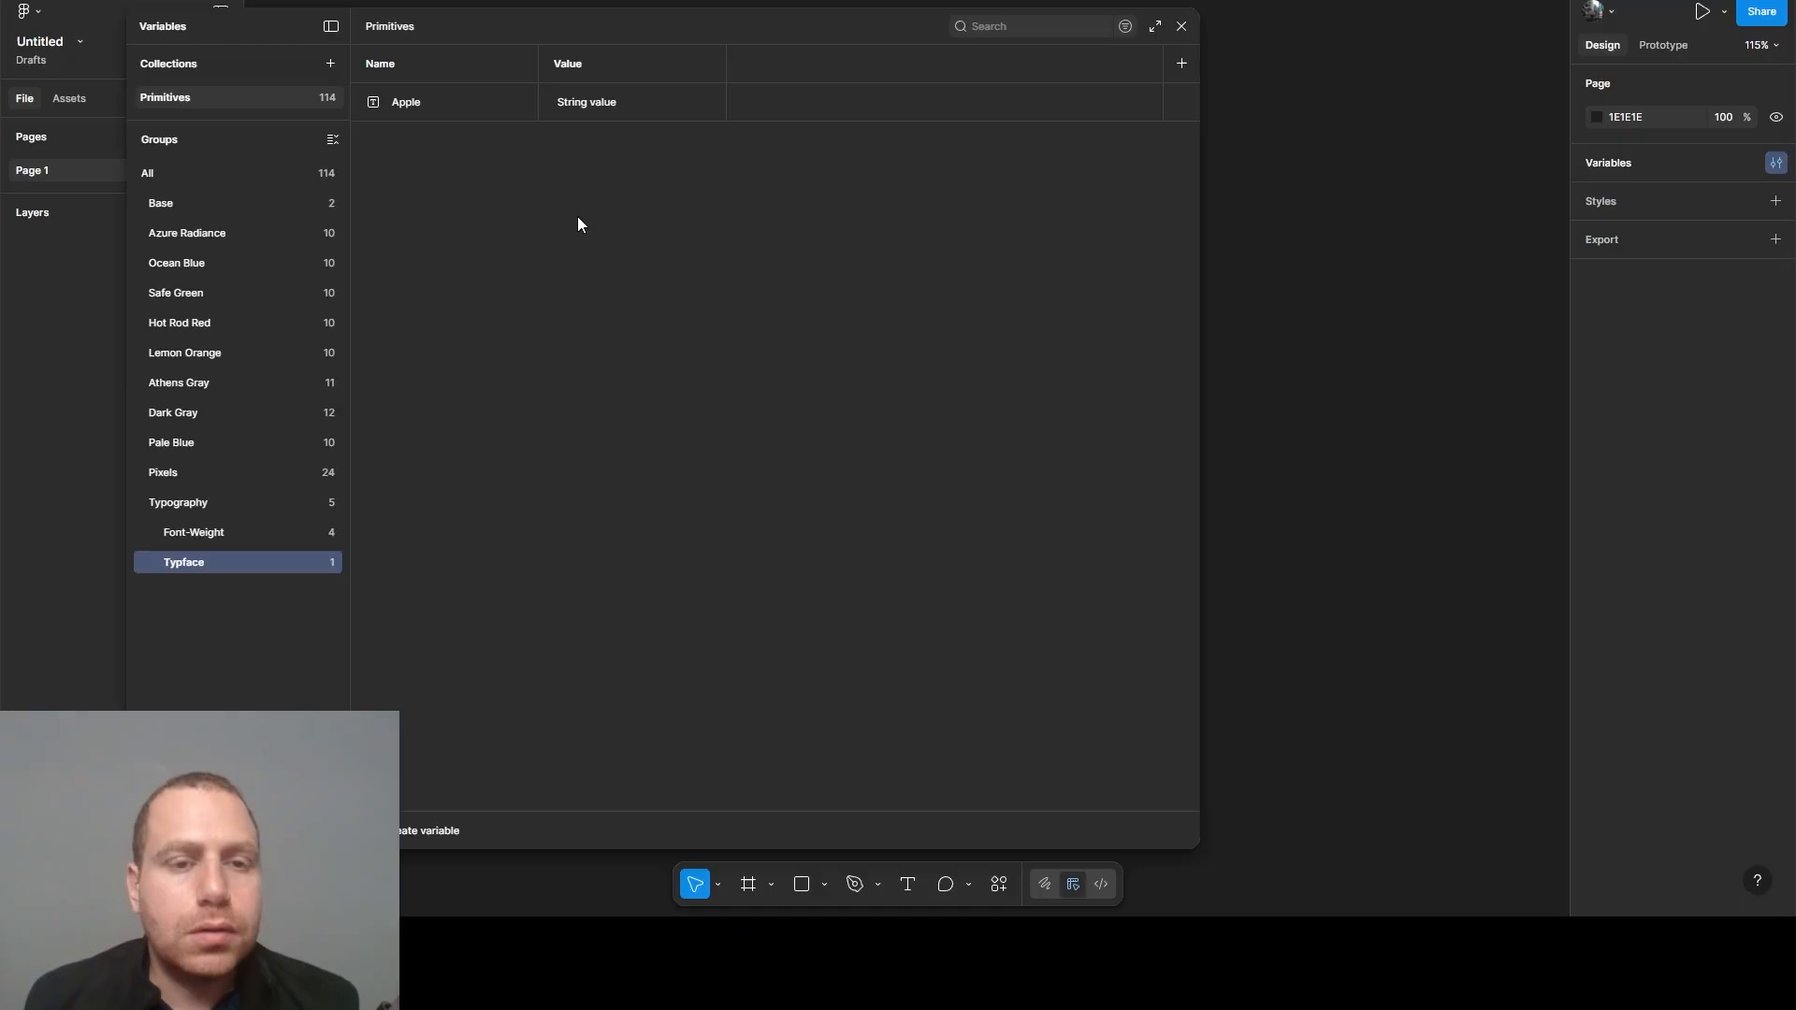
{"action": "double_click", "coordinate": [571, 102]}
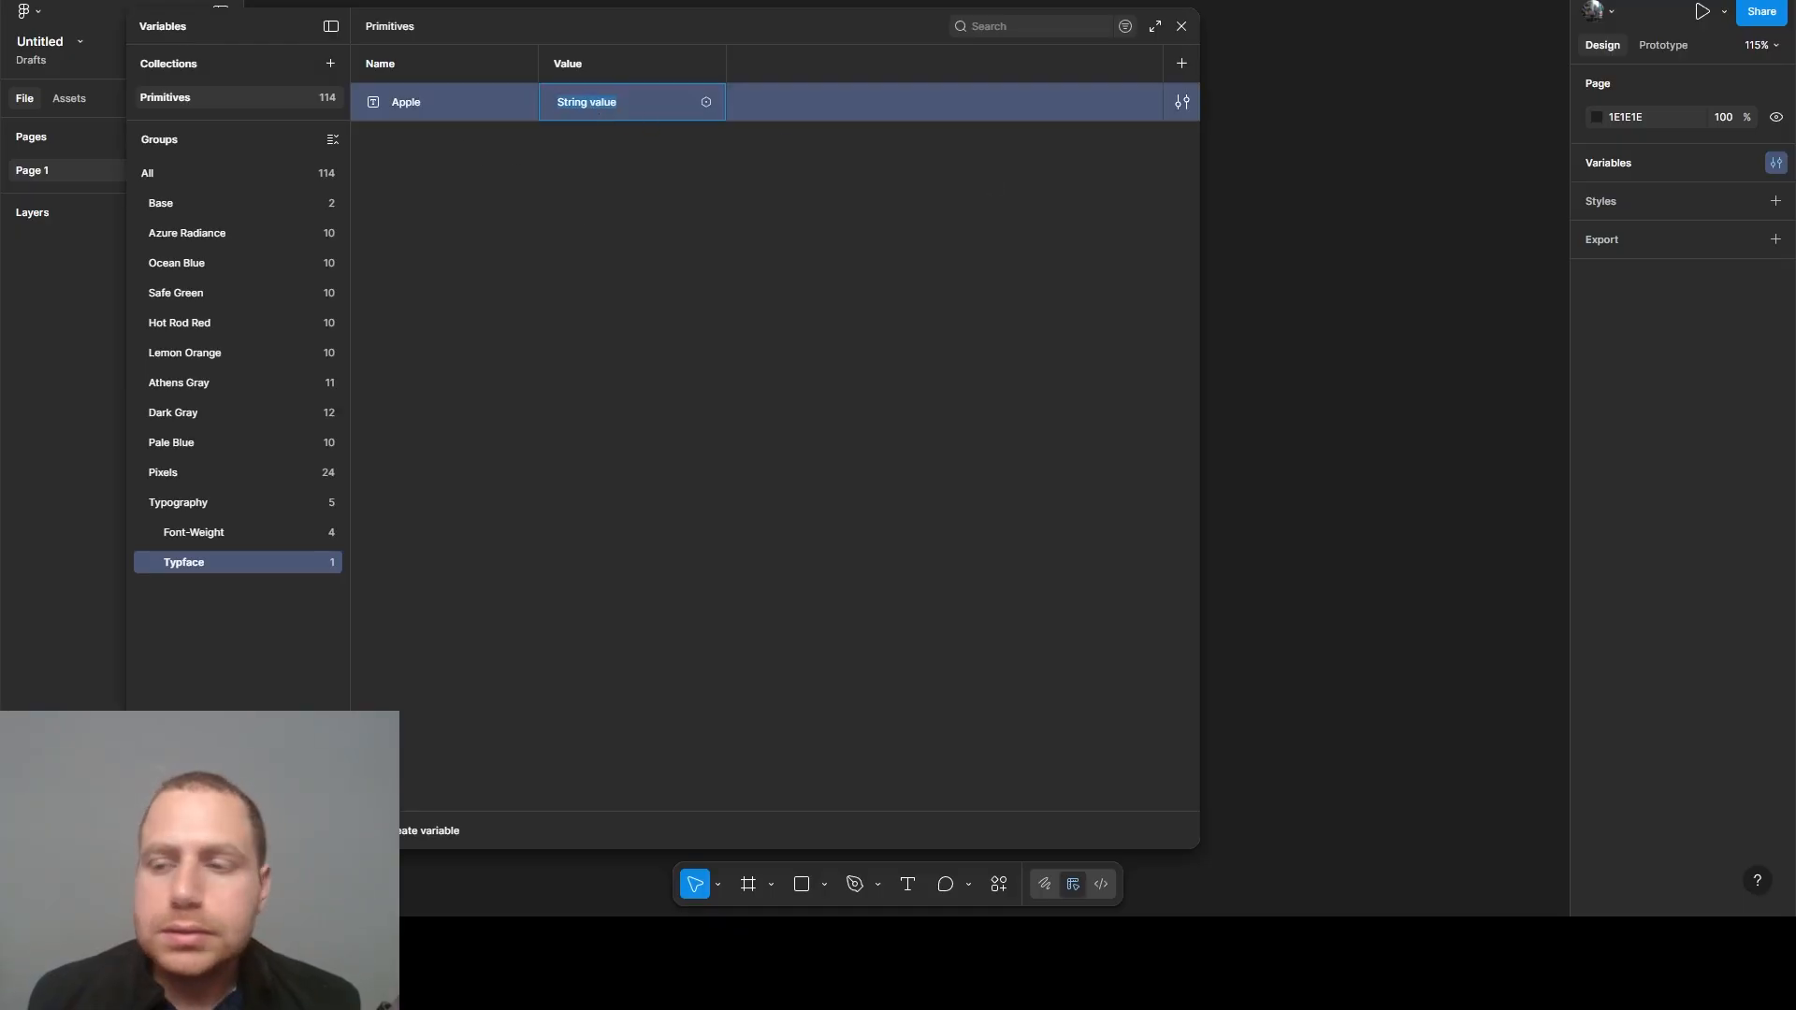
{"action": "key", "text": "Escape"}
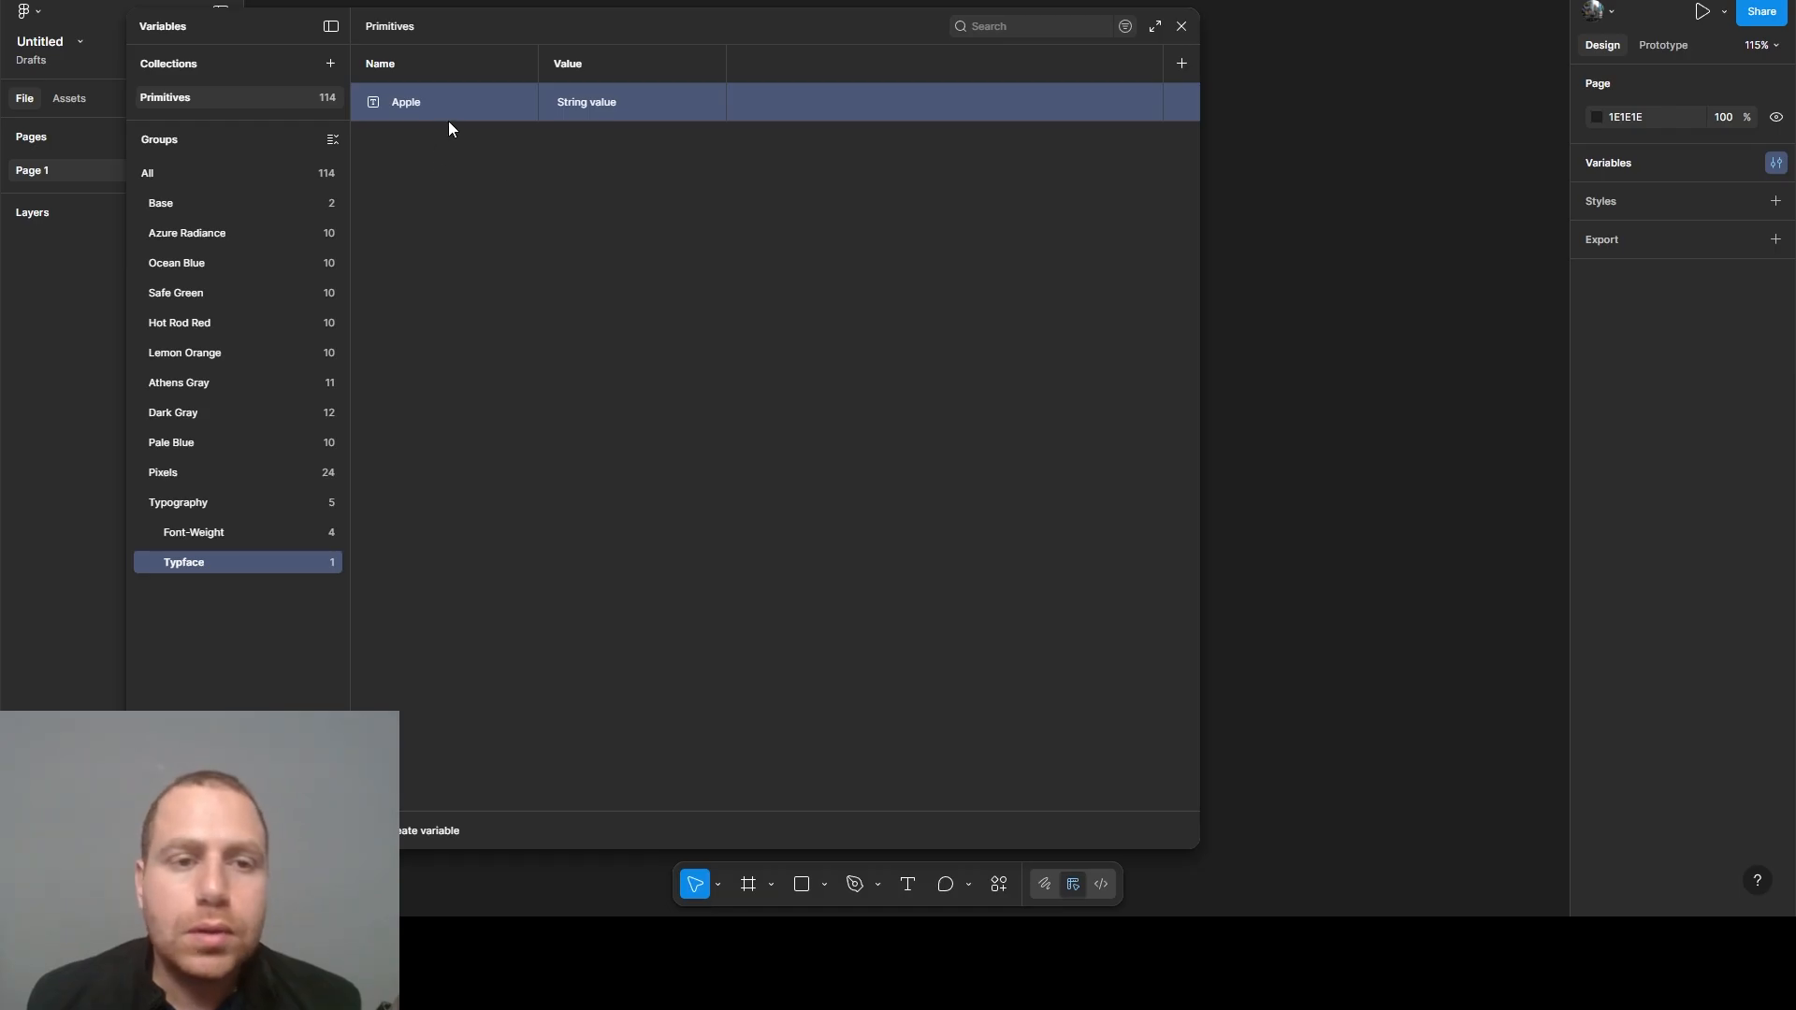
{"action": "double_click", "coordinate": [598, 108]}
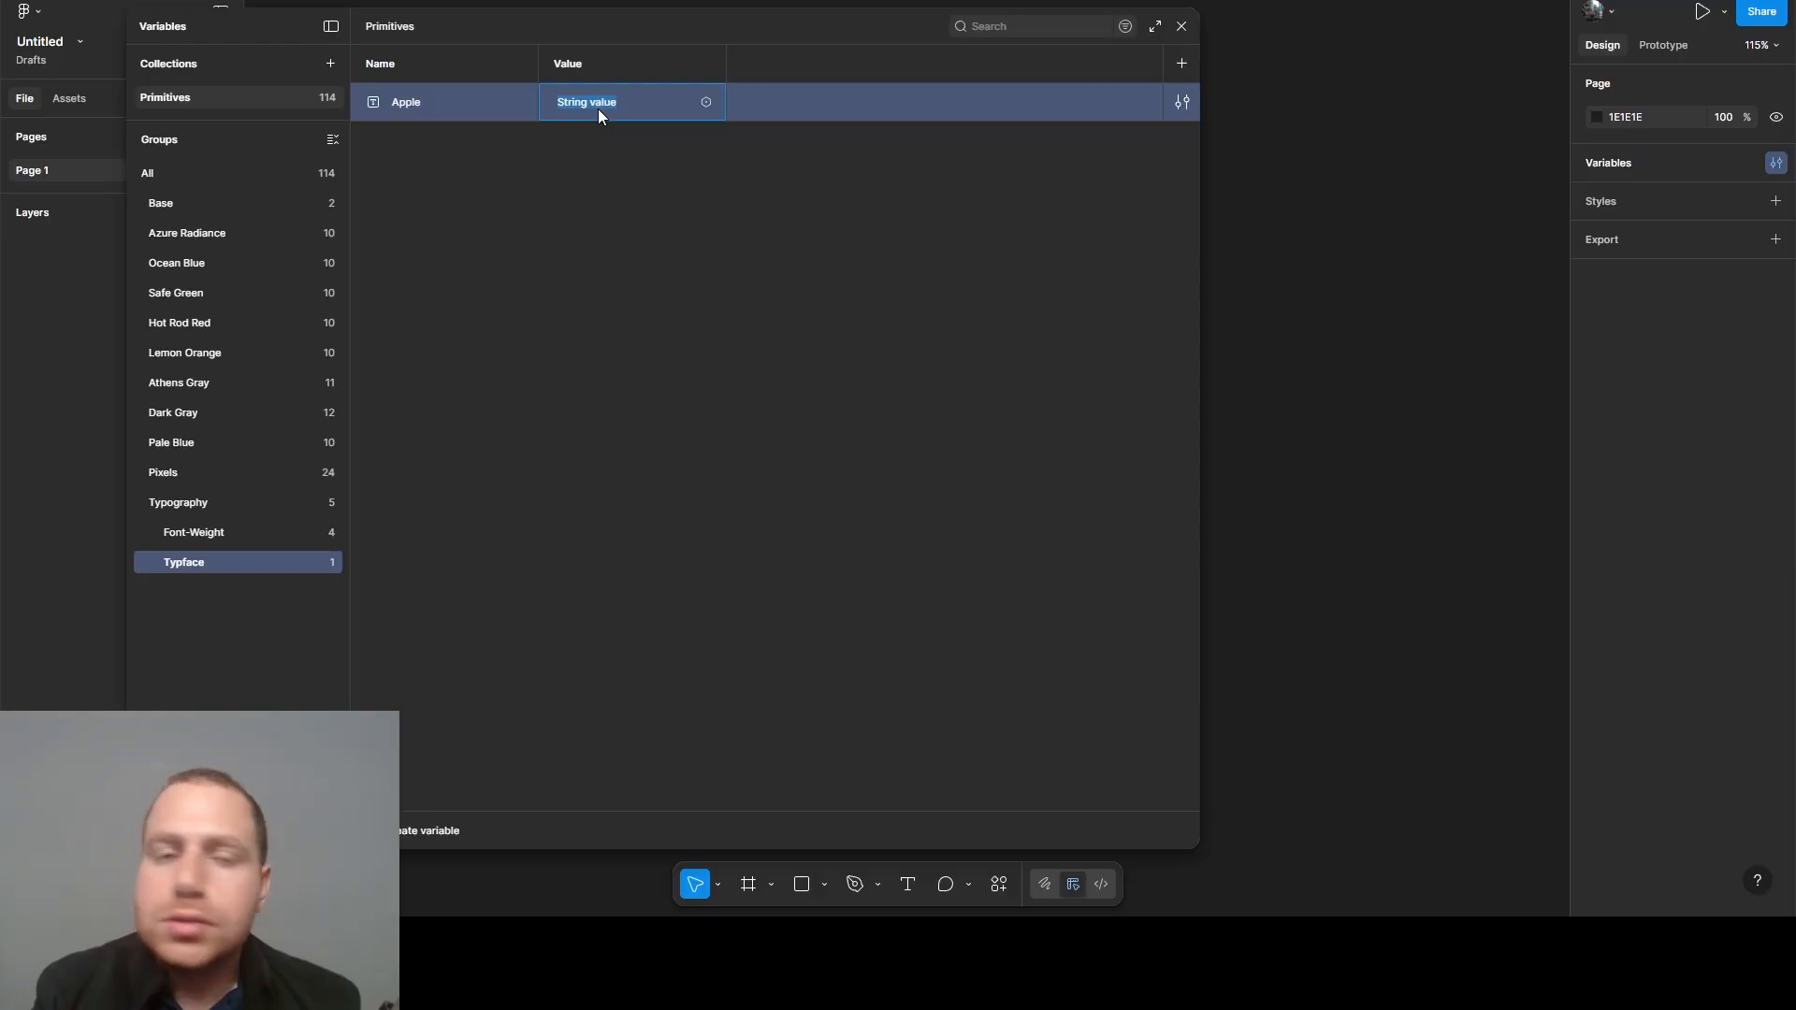
{"action": "type", "text": "SF P"}
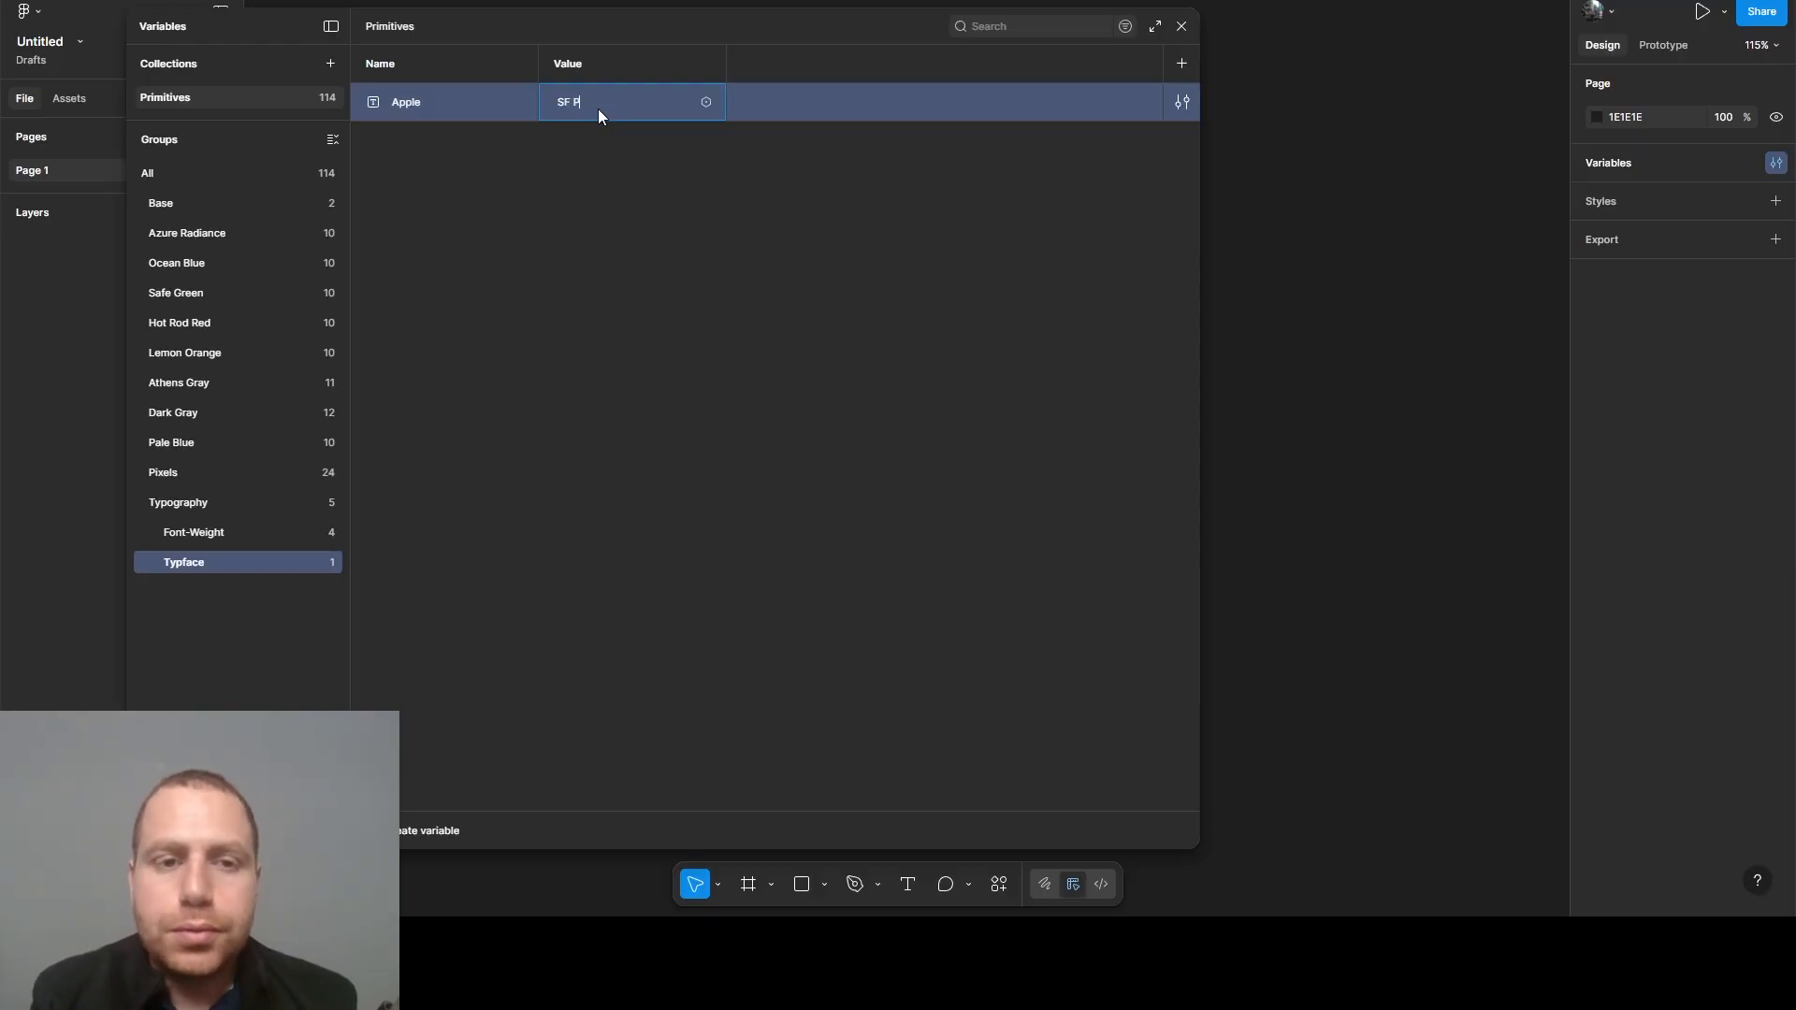
{"action": "type", "text": "ro"}
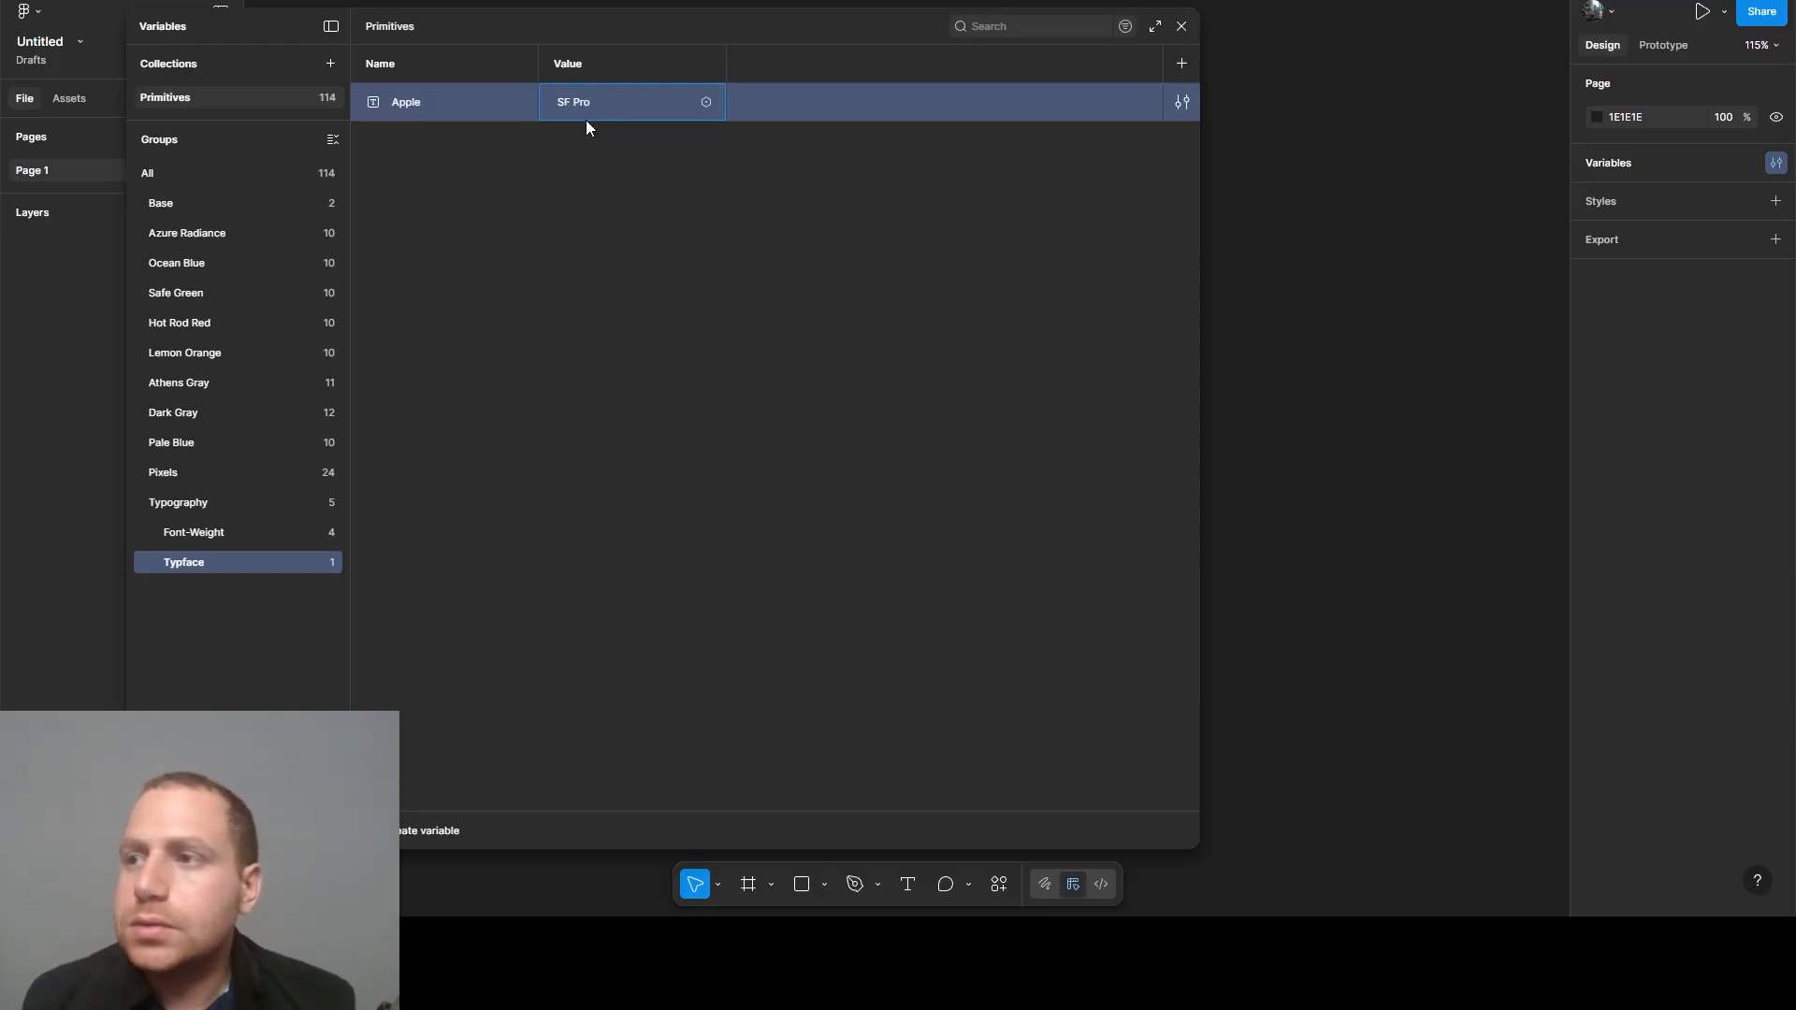
{"action": "left_click", "coordinate": [654, 307]}
- Duplicate the Apple variable, rename the copy Android and set its string value to Roboto
{"action": "left_click", "coordinate": [447, 107]}
{"action": "key", "text": "ctrl+d"}
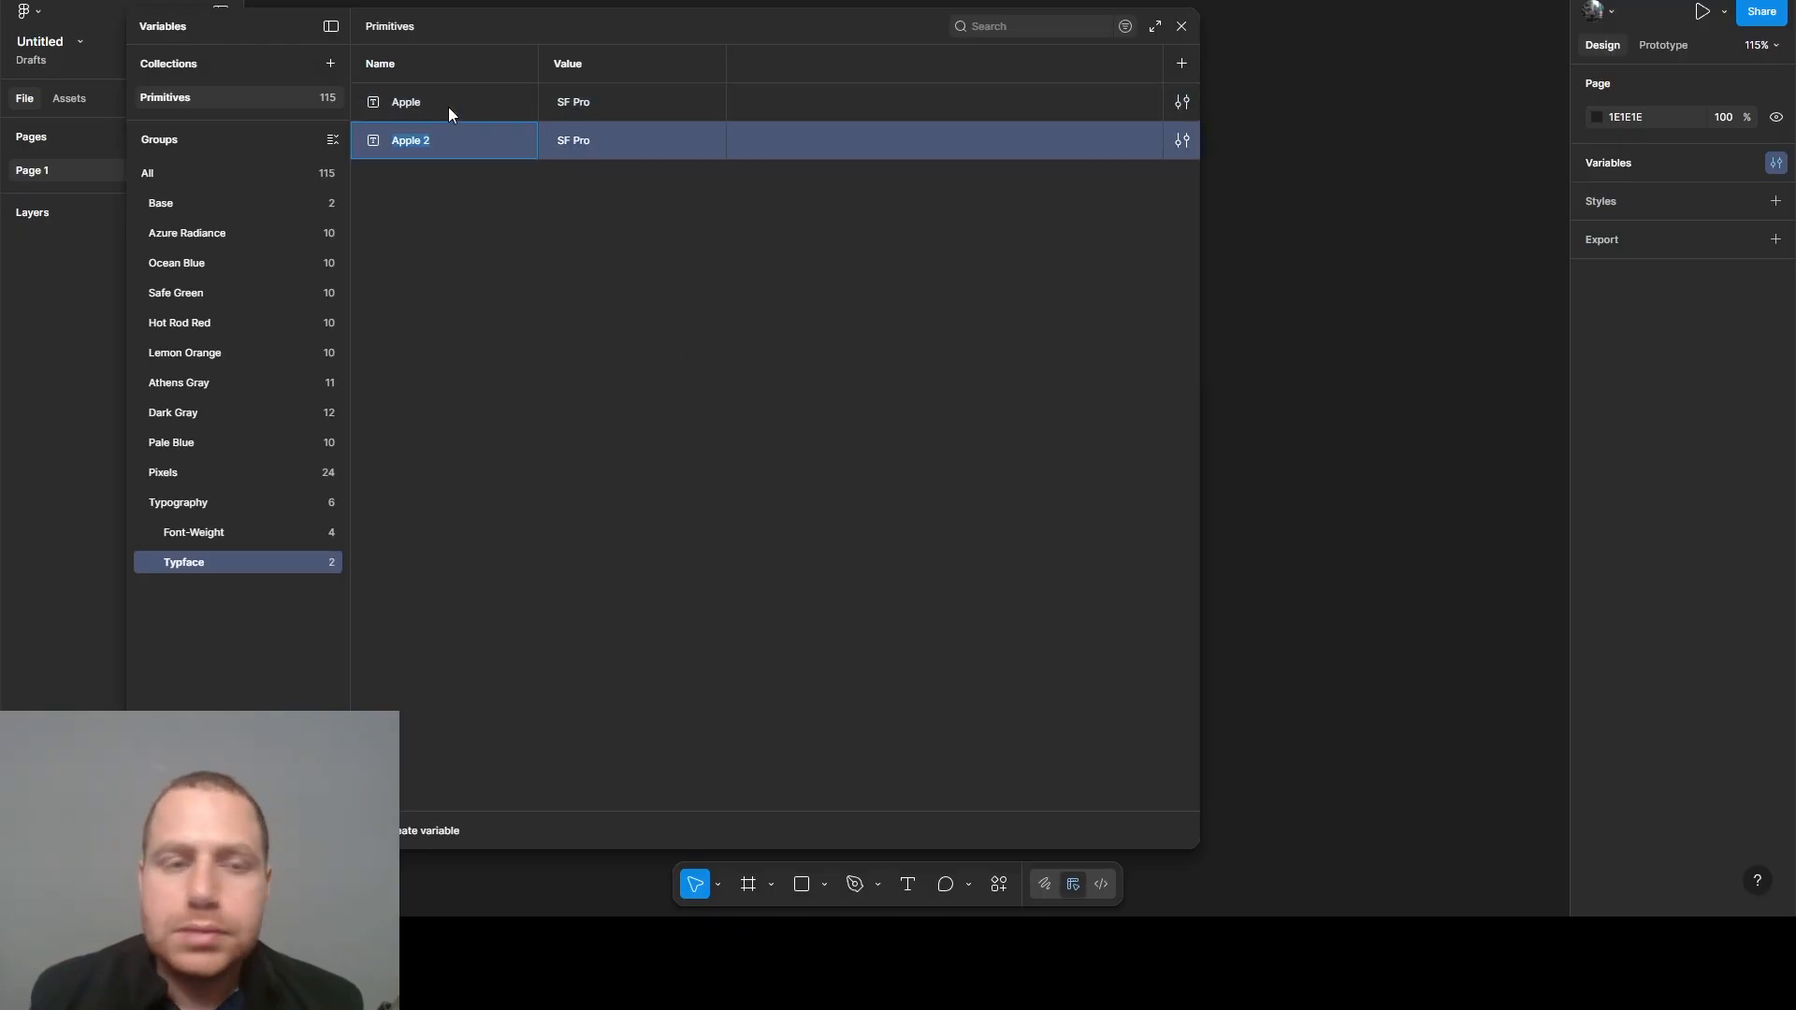
{"action": "type", "text": "Andro"}
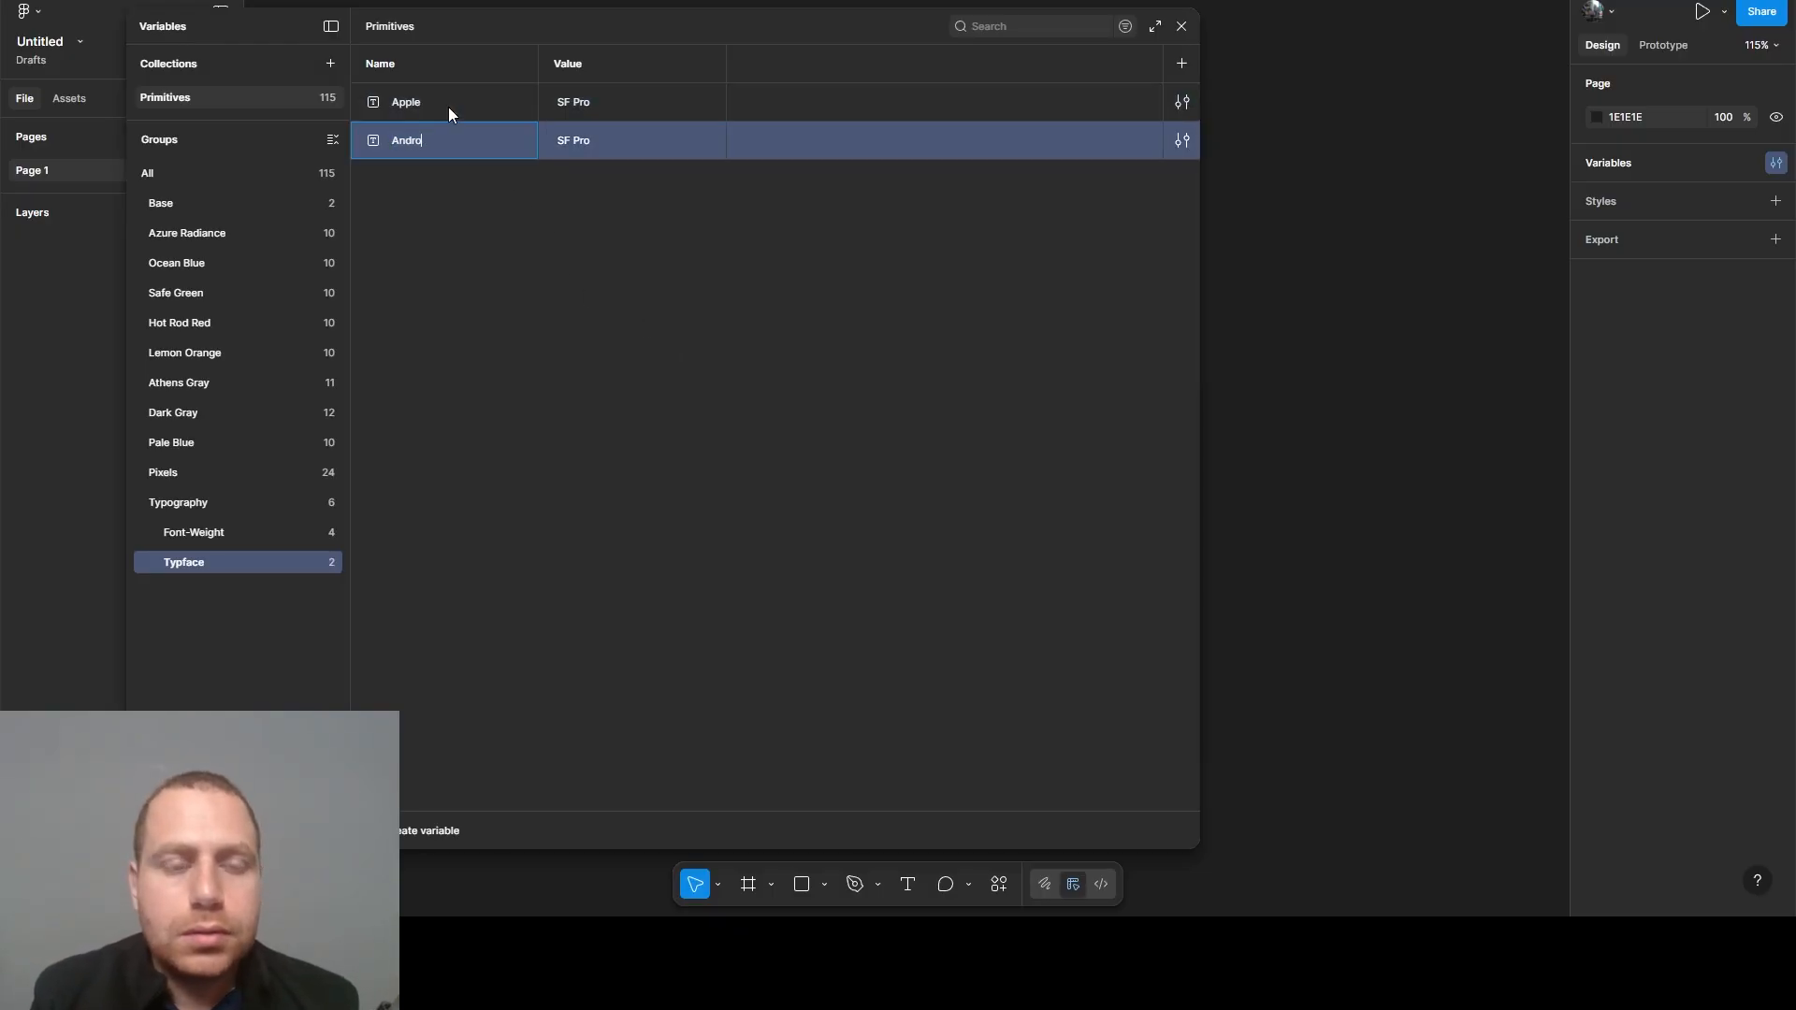
{"action": "type", "text": "id"}
{"action": "left_click", "coordinate": [565, 145]}
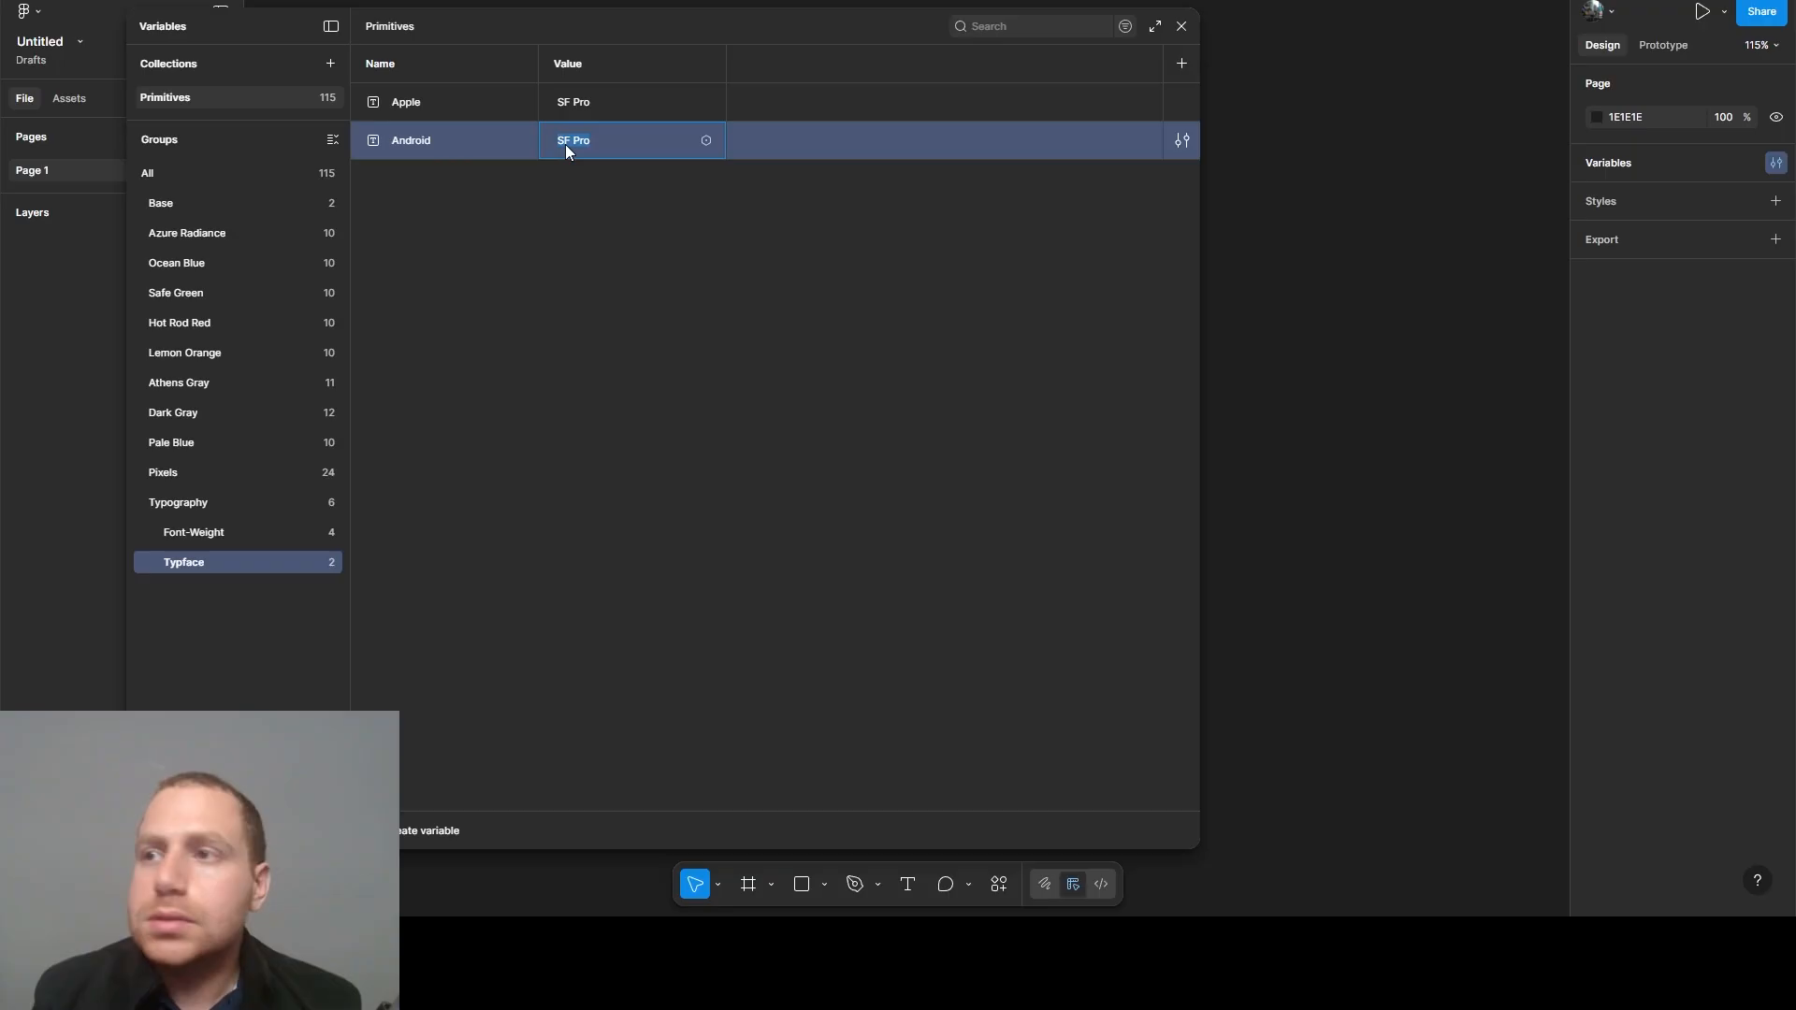
{"action": "type", "text": "Roboto"}
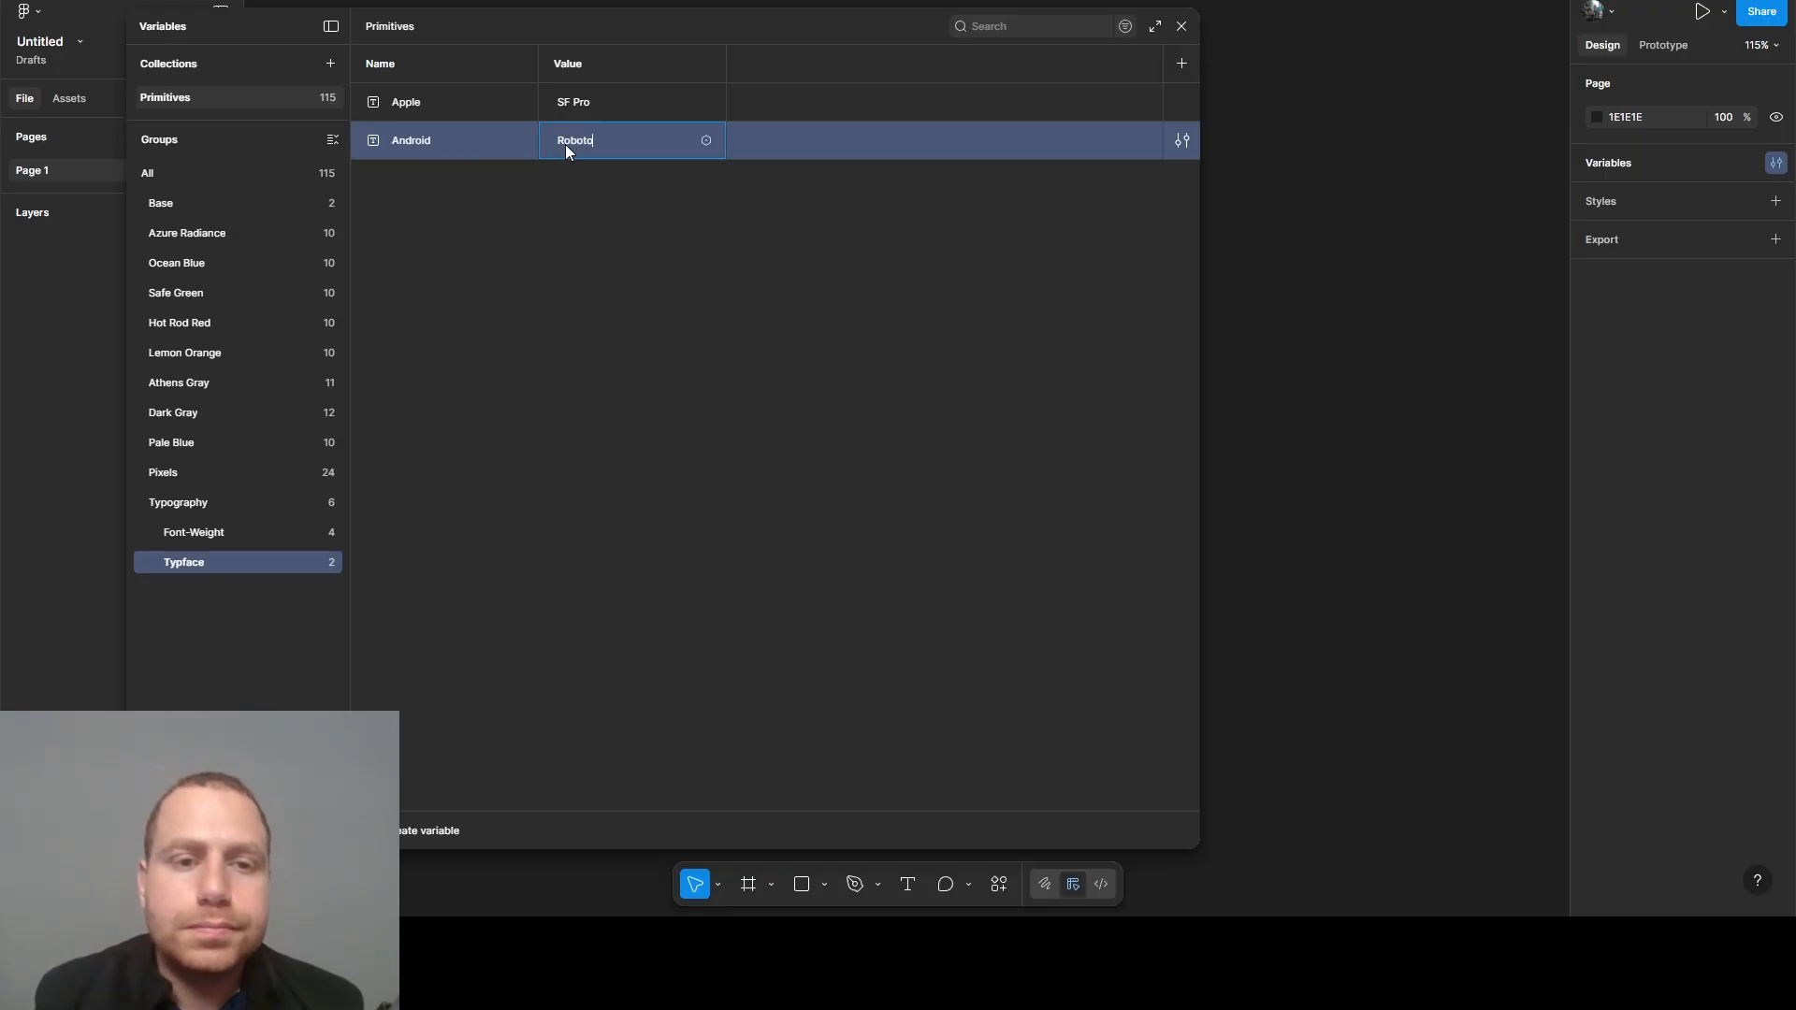
- Duplicate the Android variable, rename the copy FDS and set its string value to Facebook Sans
{"action": "left_click", "coordinate": [485, 150]}
{"action": "key", "text": "ctrl+d"}
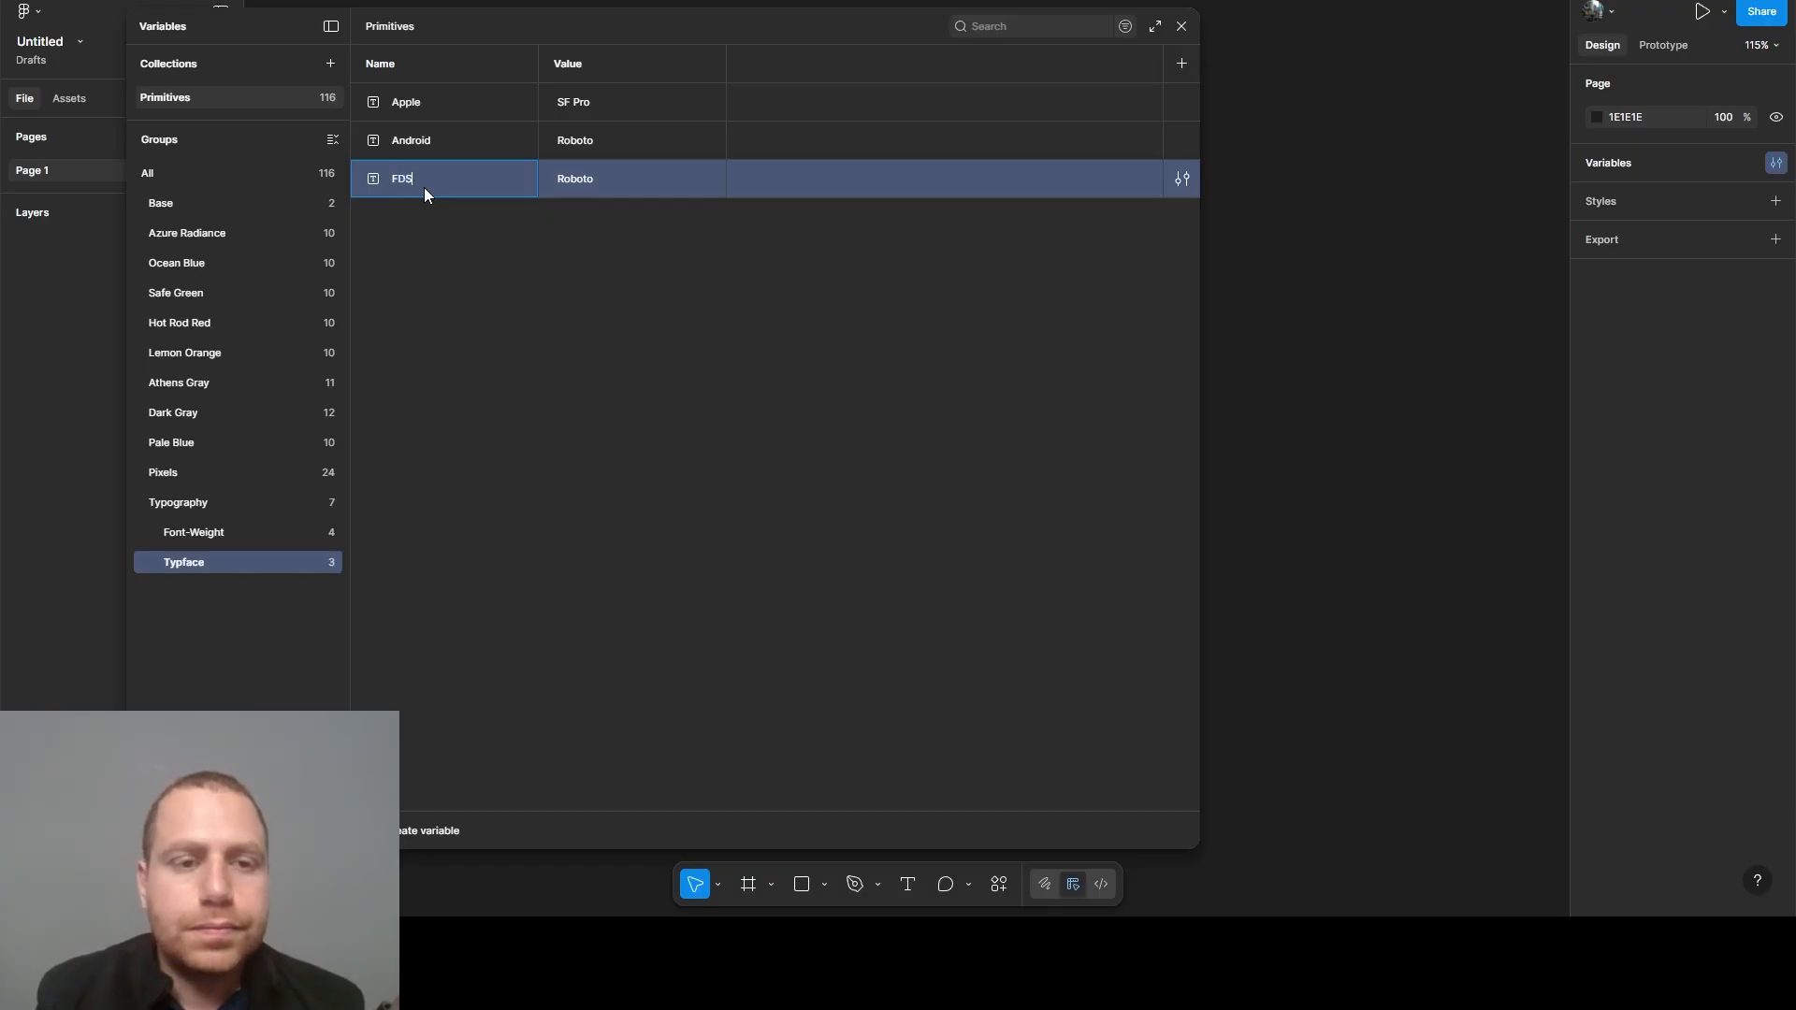
{"action": "double_click", "coordinate": [581, 184]}
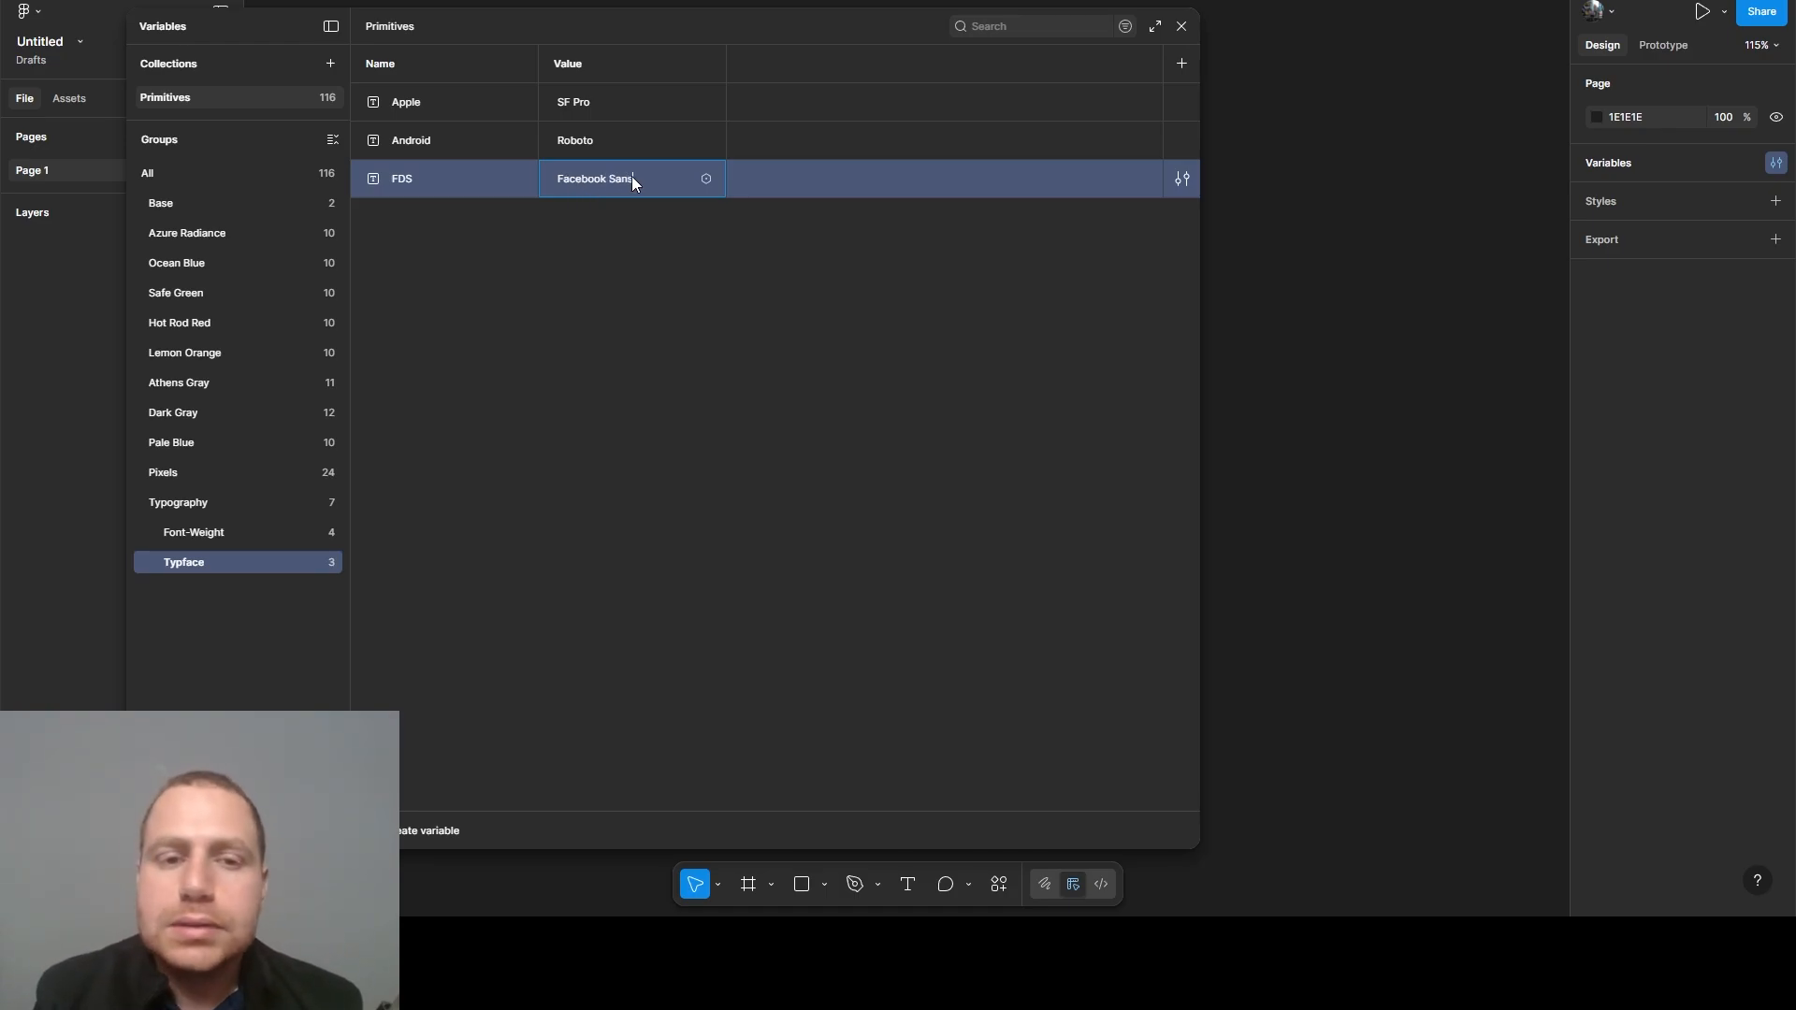
{"action": "left_click", "coordinate": [614, 318]}
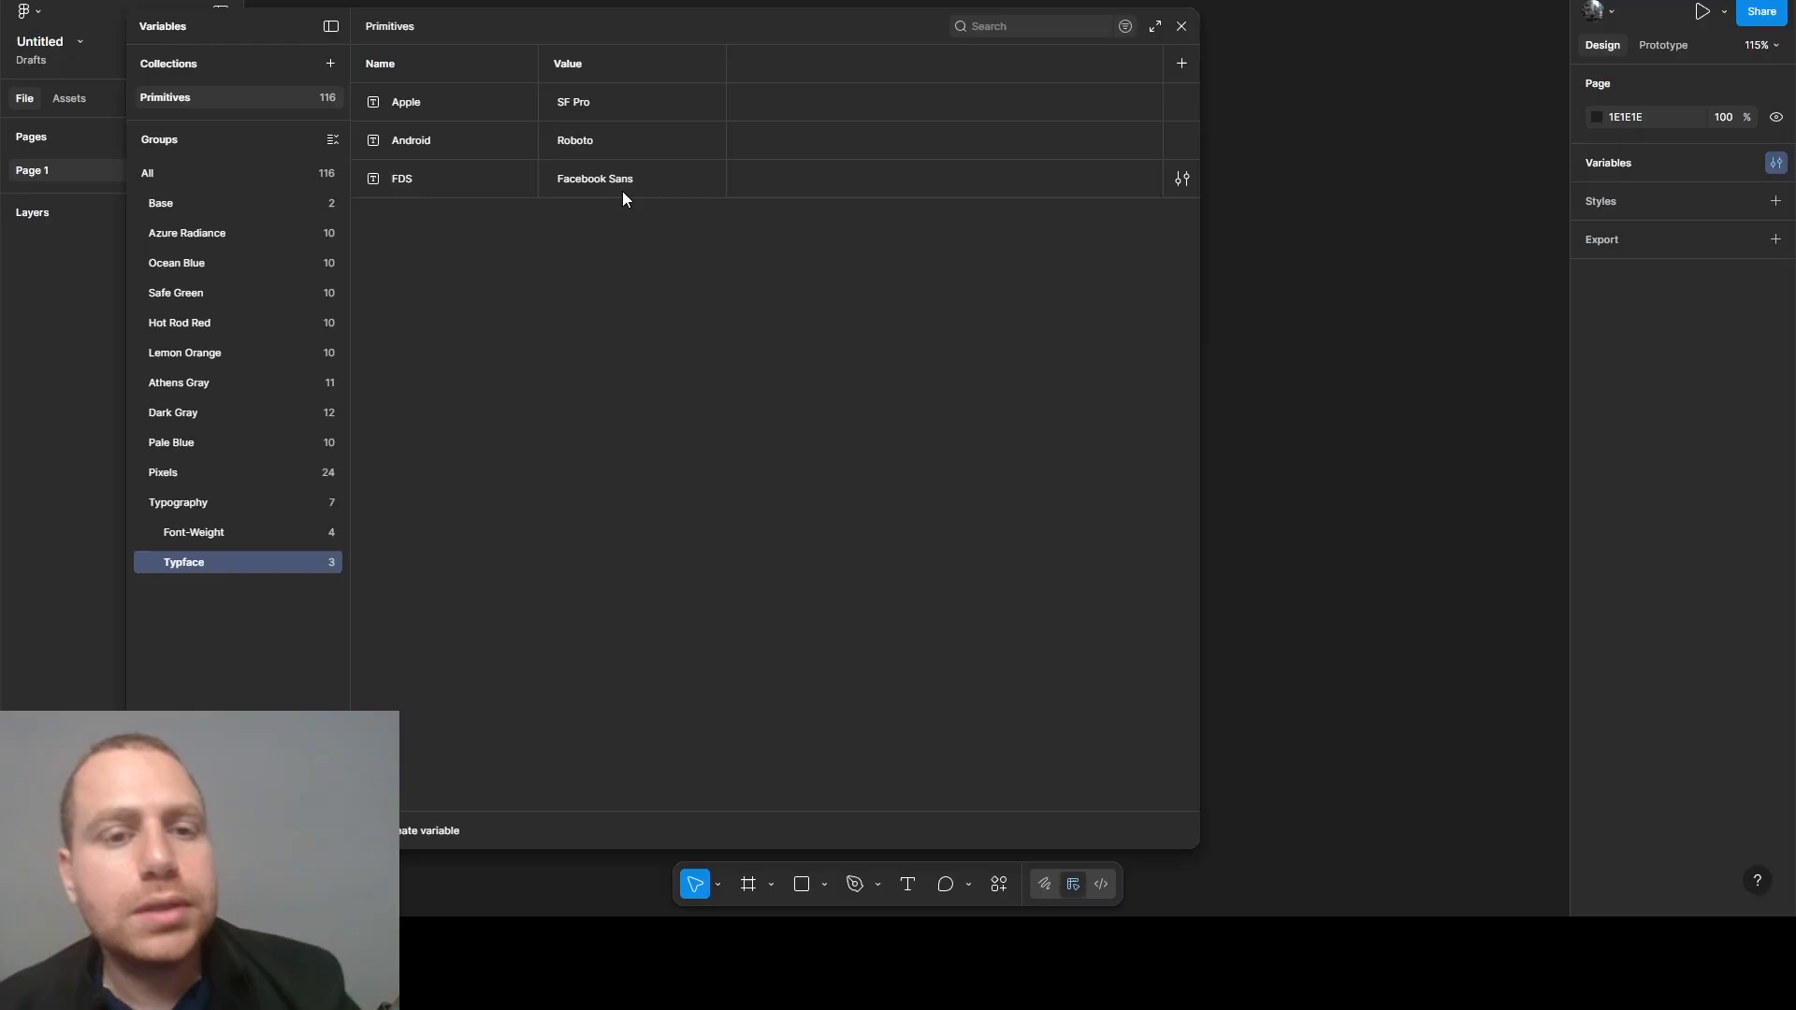